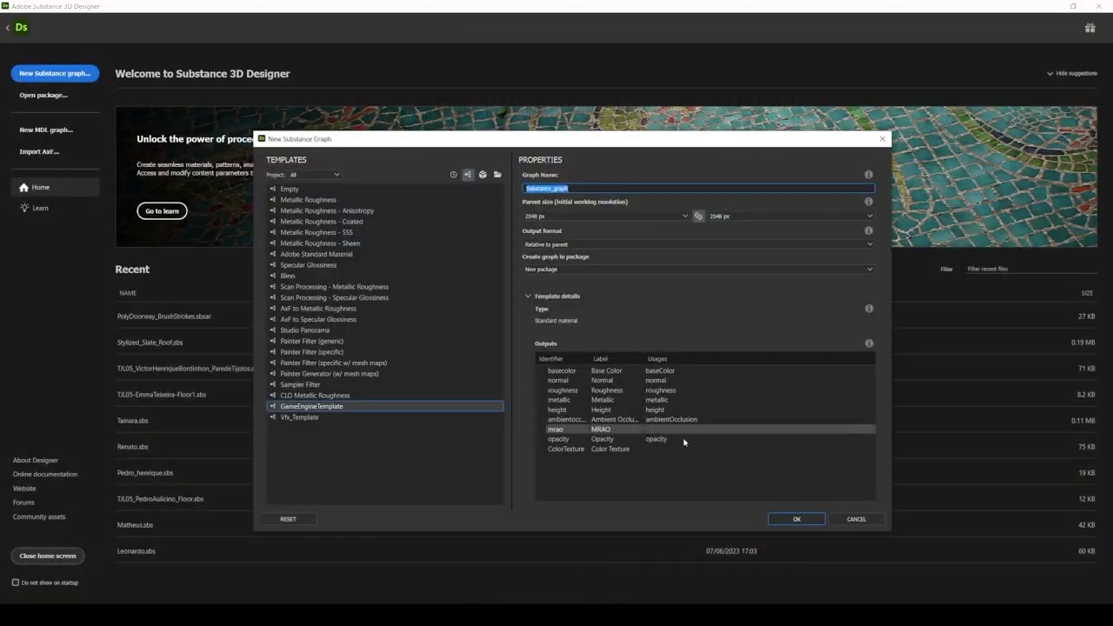
# Dismiss the New Substance Graph dialog without creating a new graph
pyautogui.click(797, 520)
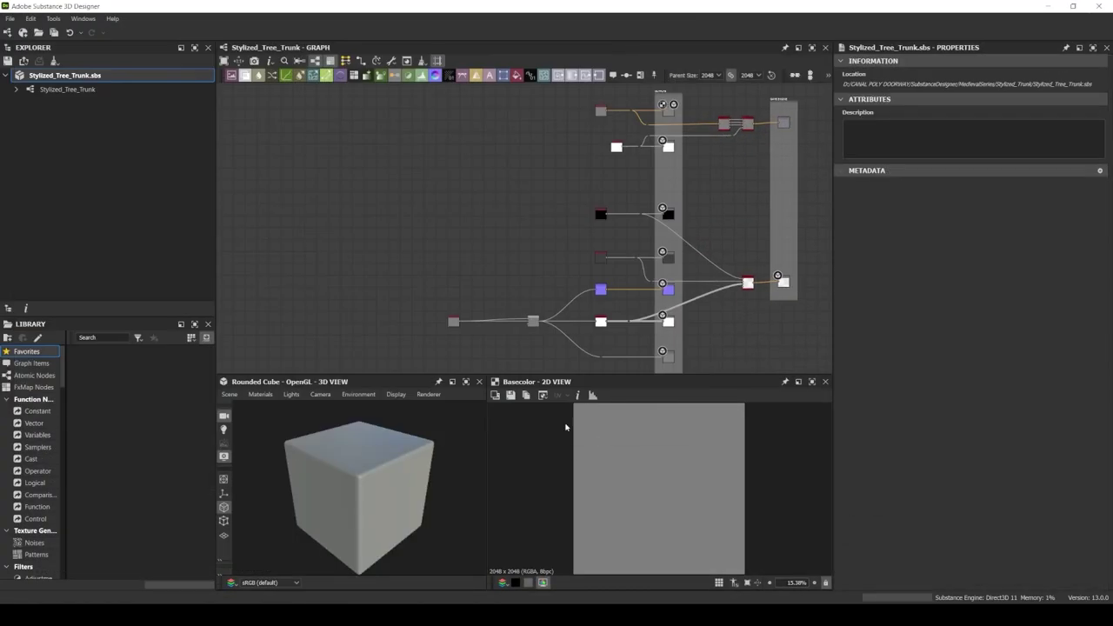
# Add a linear gradient followed by a Blur HQ Grayscale with intensity 16
pyautogui.moveTo(436, 213); pyautogui.dragTo(534, 186, button='middle')
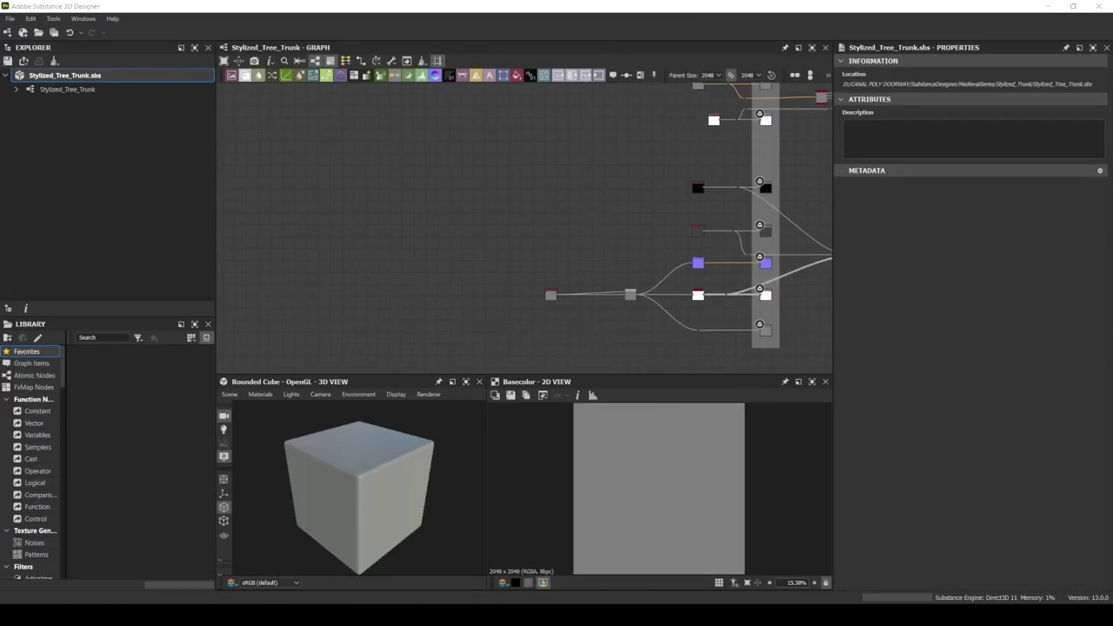
pyautogui.press('space')
pyautogui.write('linear')
pyautogui.press('Return')
pyautogui.moveTo(419, 222); pyautogui.dragTo(387, 244, button='middle')
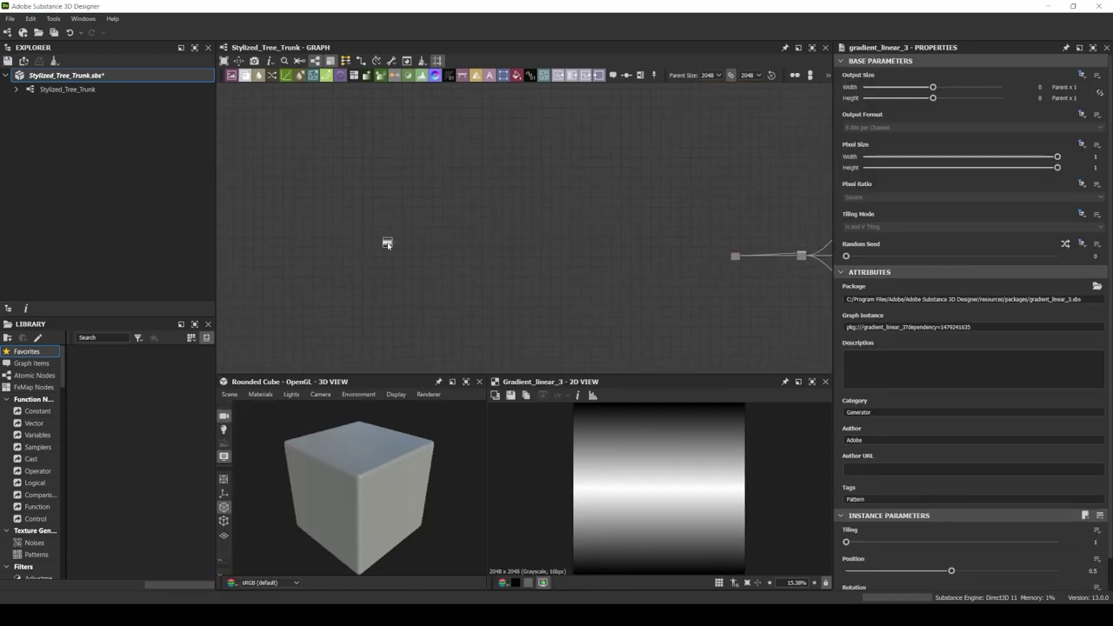
pyautogui.scroll(5, 339, 253)
pyautogui.moveTo(462, 237); pyautogui.dragTo(470, 248)
pyautogui.click(510, 258)
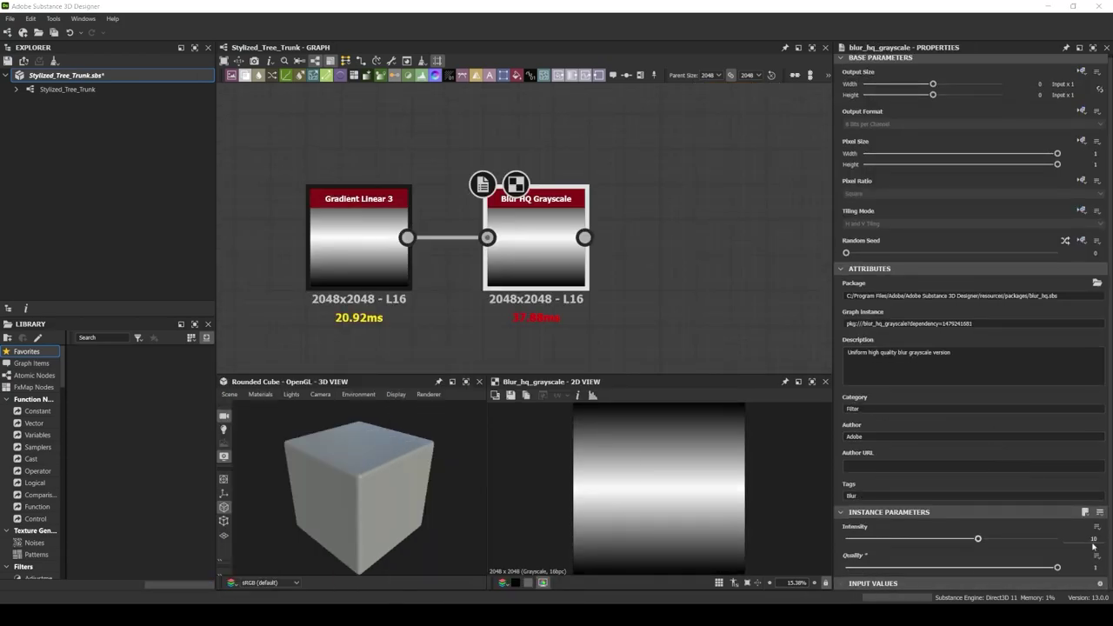
pyautogui.write('16')
pyautogui.press('Return')
# Add Gradient Linear 2 and Multiply-blend it with the blurred gradient
pyautogui.moveTo(487, 417); pyautogui.dragTo(474, 261, button='middle')
pyautogui.press('space')
pyautogui.click(521, 288)
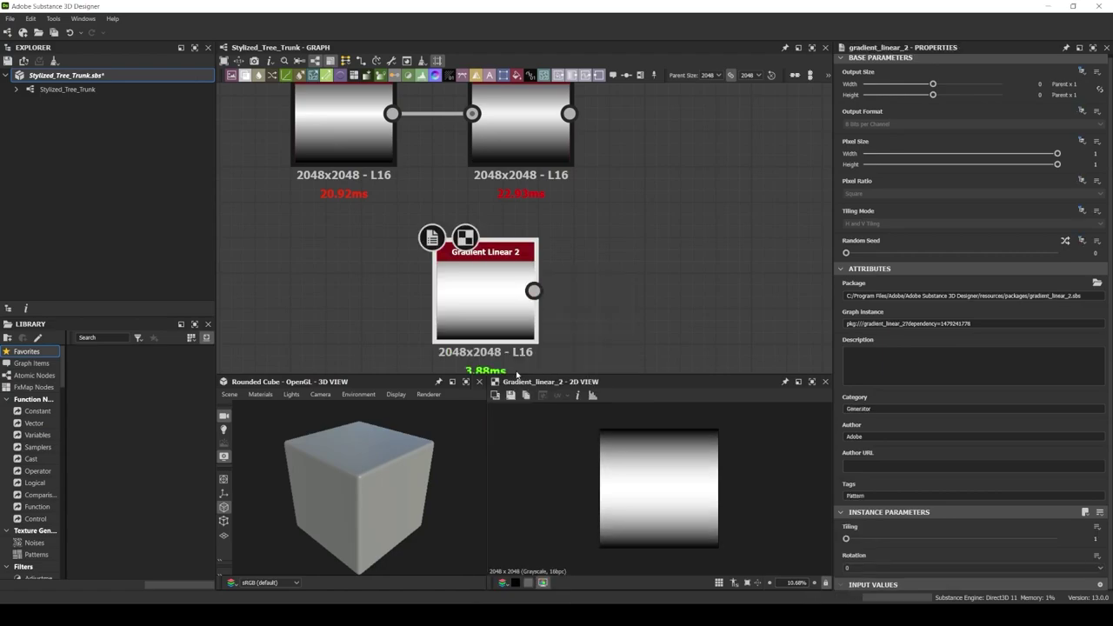
pyautogui.moveTo(641, 187)
pyautogui.mouseDown(button='middle')
pyautogui.moveTo(570, 279)
pyautogui.moveTo(587, 291)
pyautogui.mouseUp(button='middle')
pyautogui.press('space')
pyautogui.click(626, 296)
pyautogui.moveTo(570, 143); pyautogui.dragTo(625, 200)
pyautogui.moveTo(446, 315); pyautogui.dragTo(626, 216)
pyautogui.click(970, 328)
pyautogui.click(861, 357)
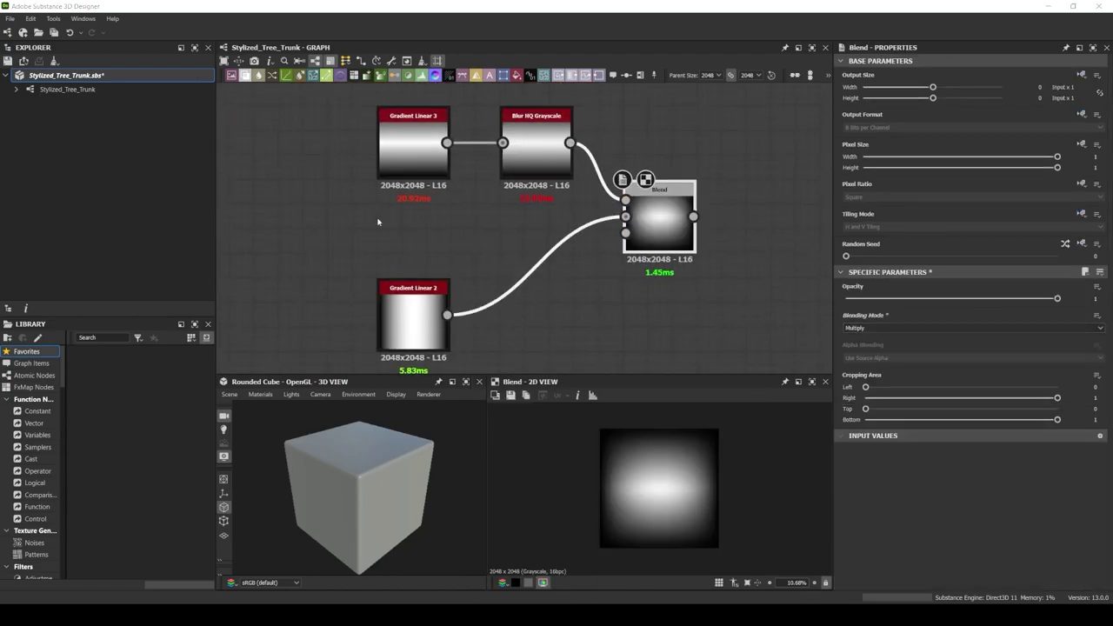
# Add a Tile Generator fed by the Blend output
pyautogui.moveTo(693, 217); pyautogui.dragTo(416, 224, button='middle')
pyautogui.moveTo(416, 223); pyautogui.dragTo(516, 229)
pyautogui.click(548, 247)
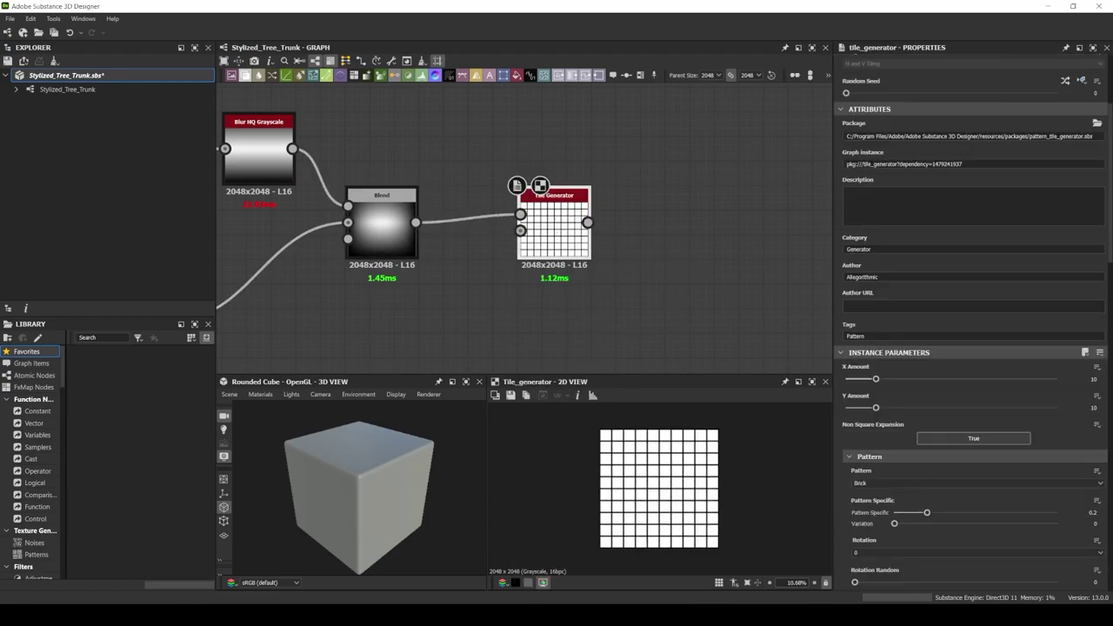
# Set the Tile Generator to Image Input with X Amount 21, Y Amount 1 and Scale 1.72
pyautogui.scroll(-3, 1023, 392)
pyautogui.moveTo(876, 281); pyautogui.dragTo(912, 282)
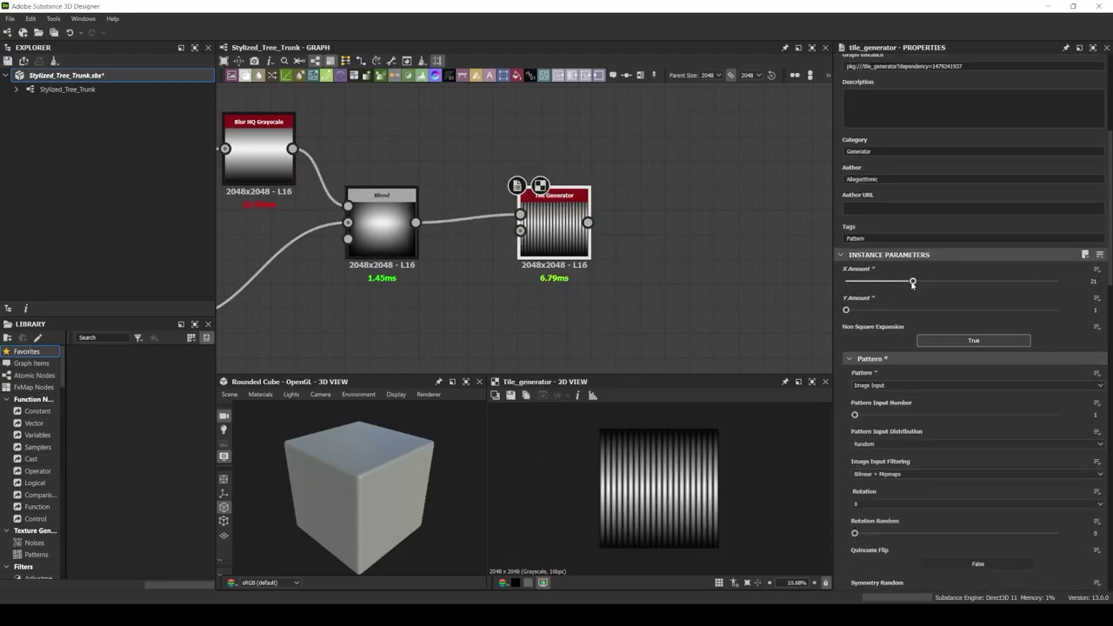
pyautogui.scroll(-1, 954, 384)
pyautogui.scroll(-4, 954, 385)
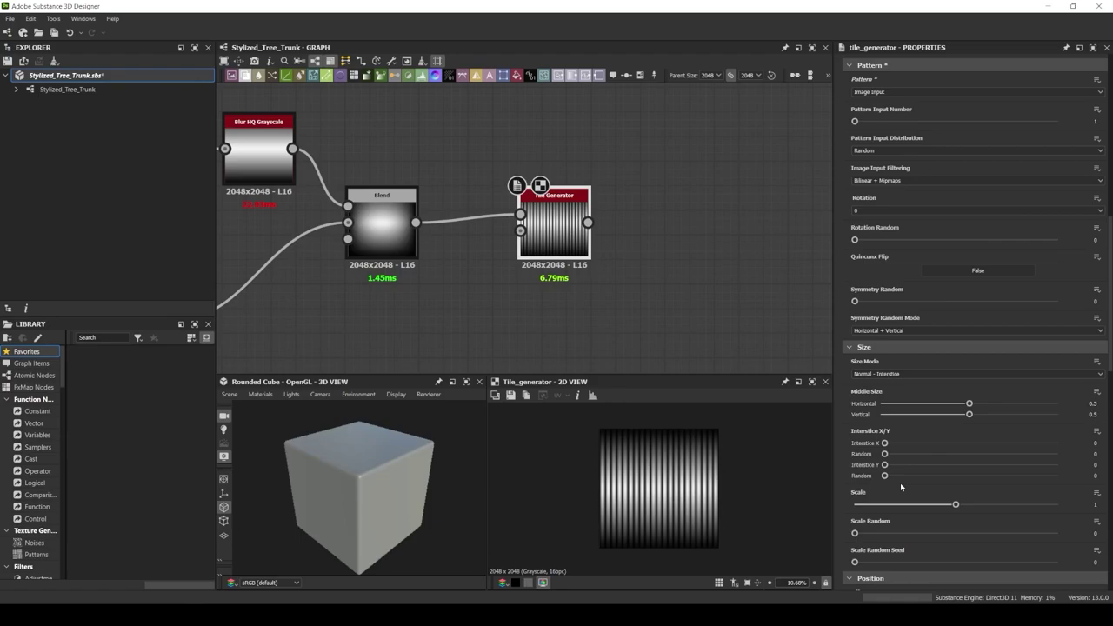
pyautogui.moveTo(969, 403); pyautogui.dragTo(1048, 406)
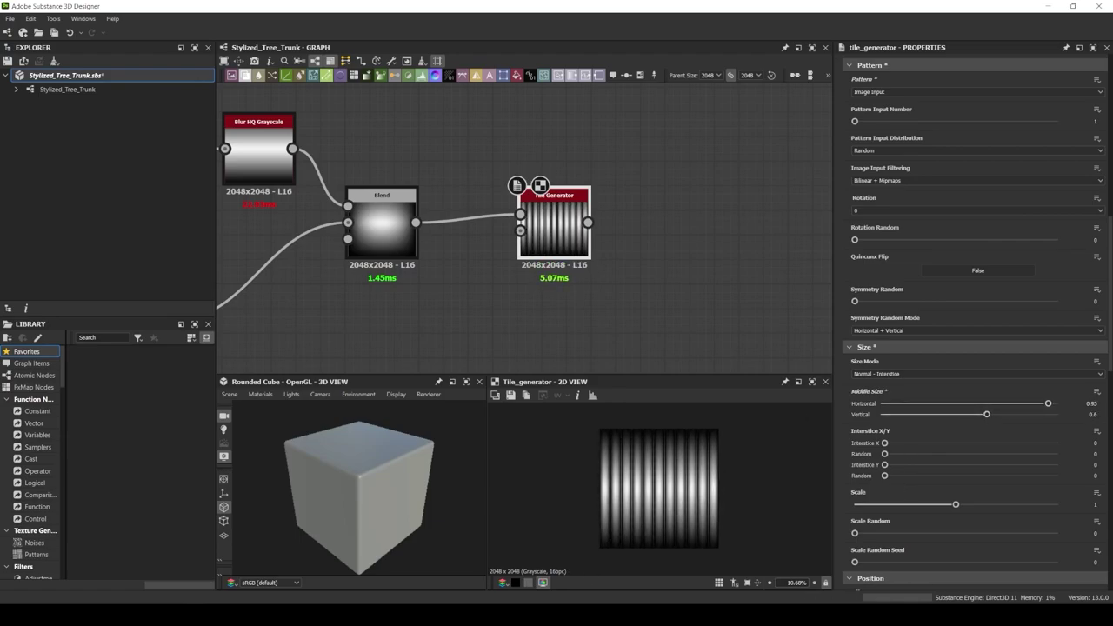
pyautogui.moveTo(955, 504); pyautogui.dragTo(1027, 505)
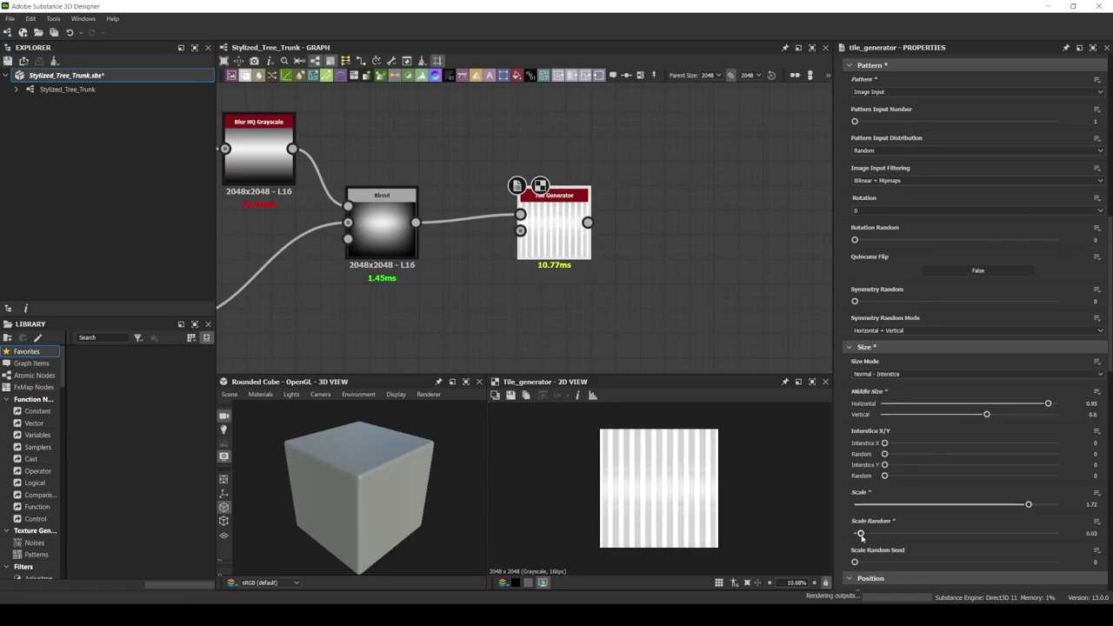
# Randomize the tiles' position, rotation and luminance for varied bark streaks
pyautogui.scroll(-2, 889, 451)
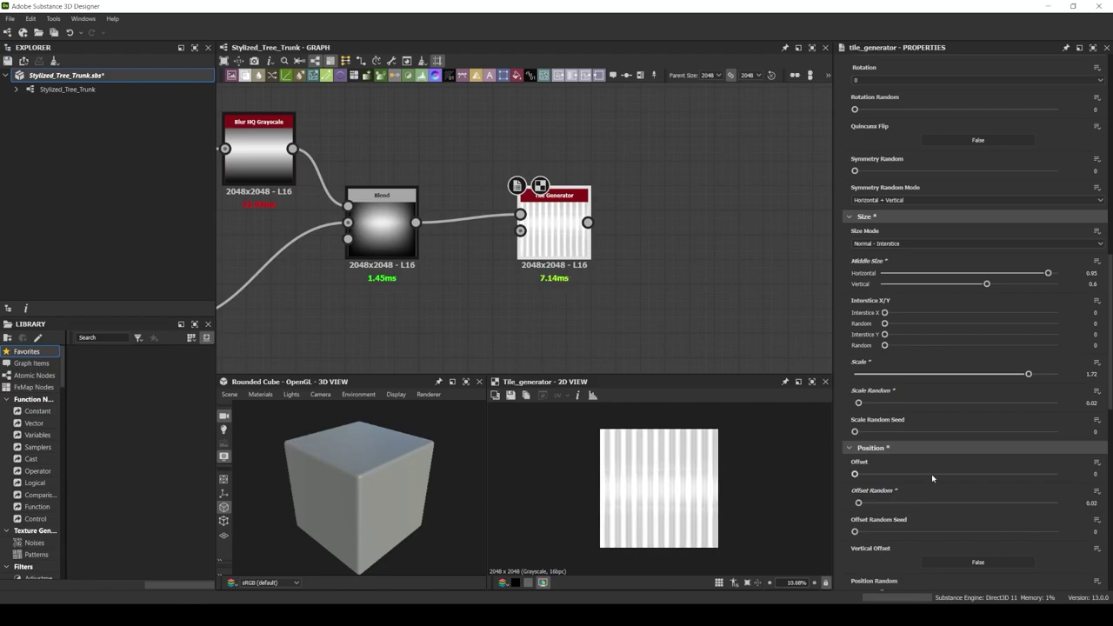
pyautogui.scroll(-2, 889, 451)
pyautogui.moveTo(882, 441); pyautogui.dragTo(970, 442)
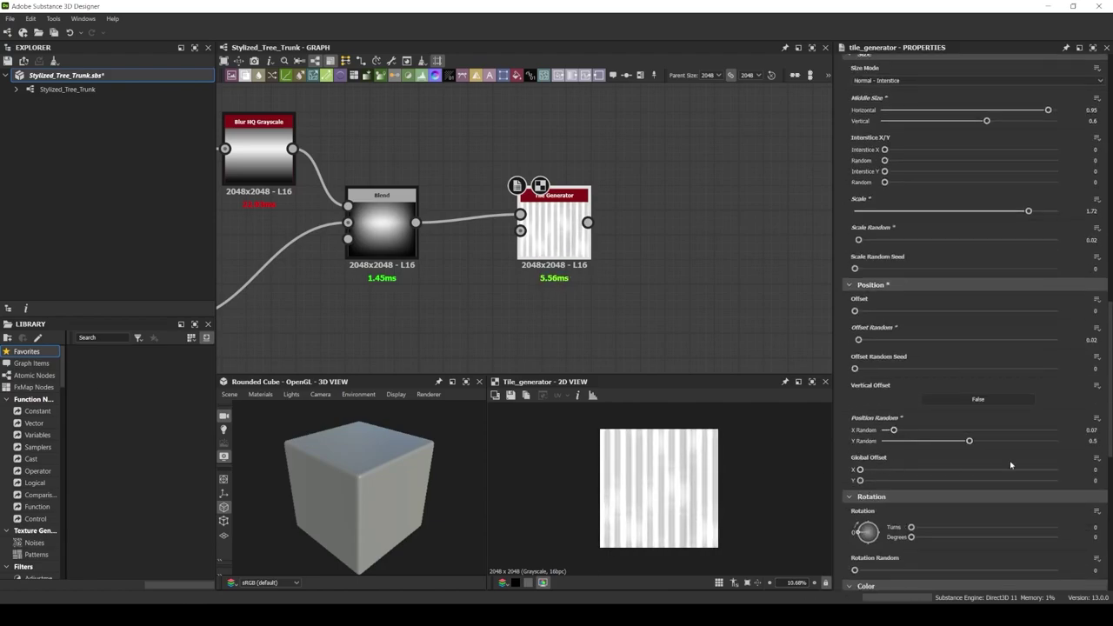
pyautogui.scroll(-2, 1011, 466)
pyautogui.moveTo(1088, 474); pyautogui.dragTo(1079, 474)
pyautogui.scroll(-3, 957, 470)
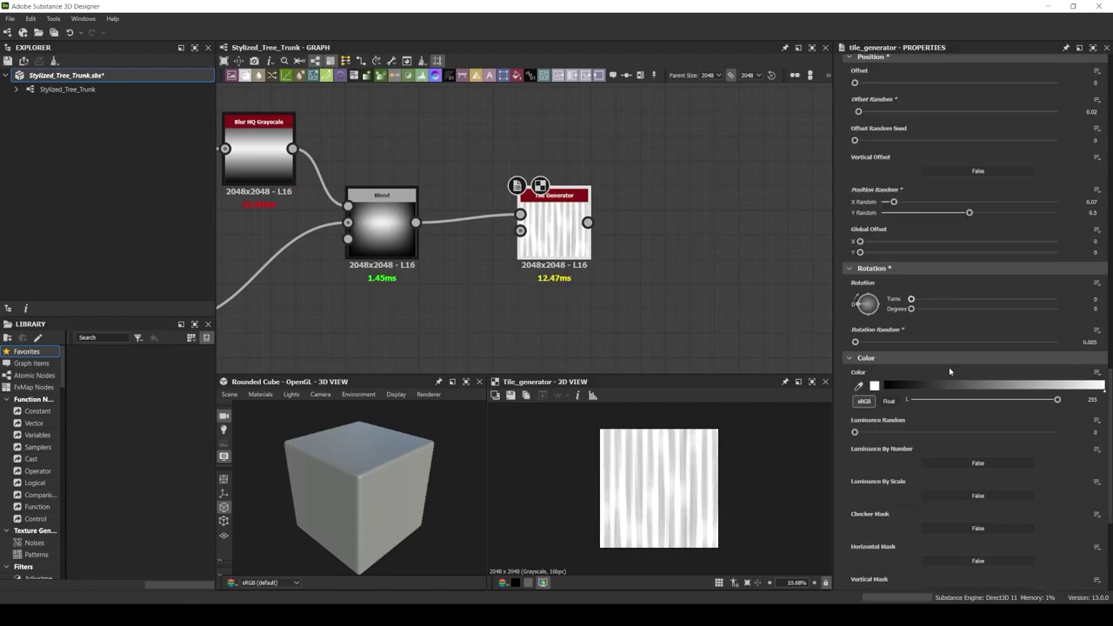
pyautogui.moveTo(855, 432)
pyautogui.mouseDown()
pyautogui.moveTo(1018, 433)
pyautogui.moveTo(988, 433)
pyautogui.mouseUp()
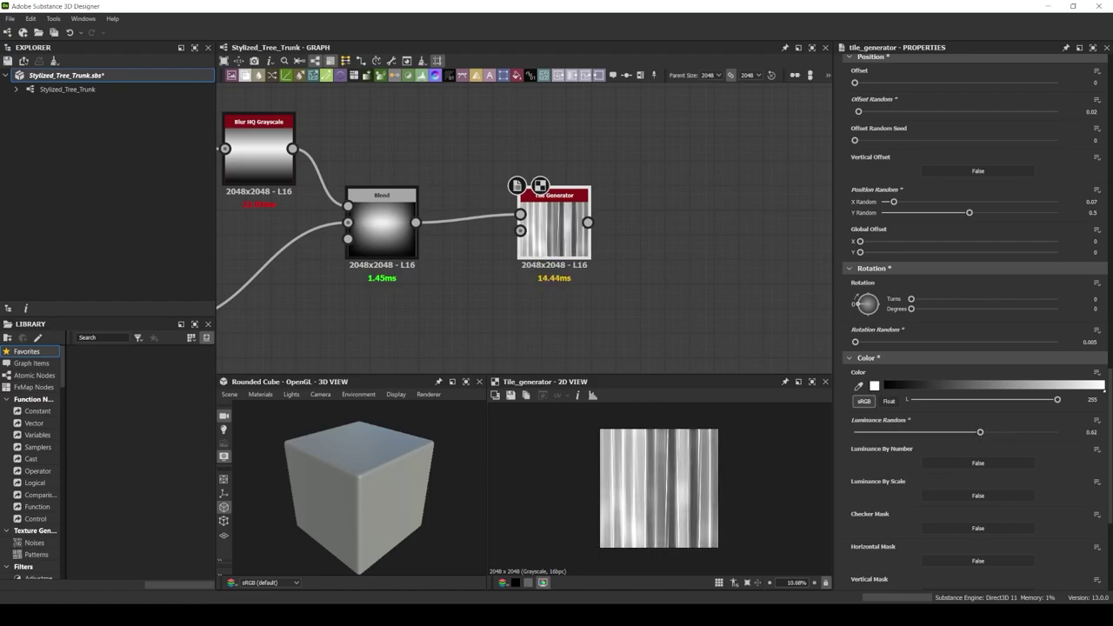
pyautogui.scroll(-5, 869, 477)
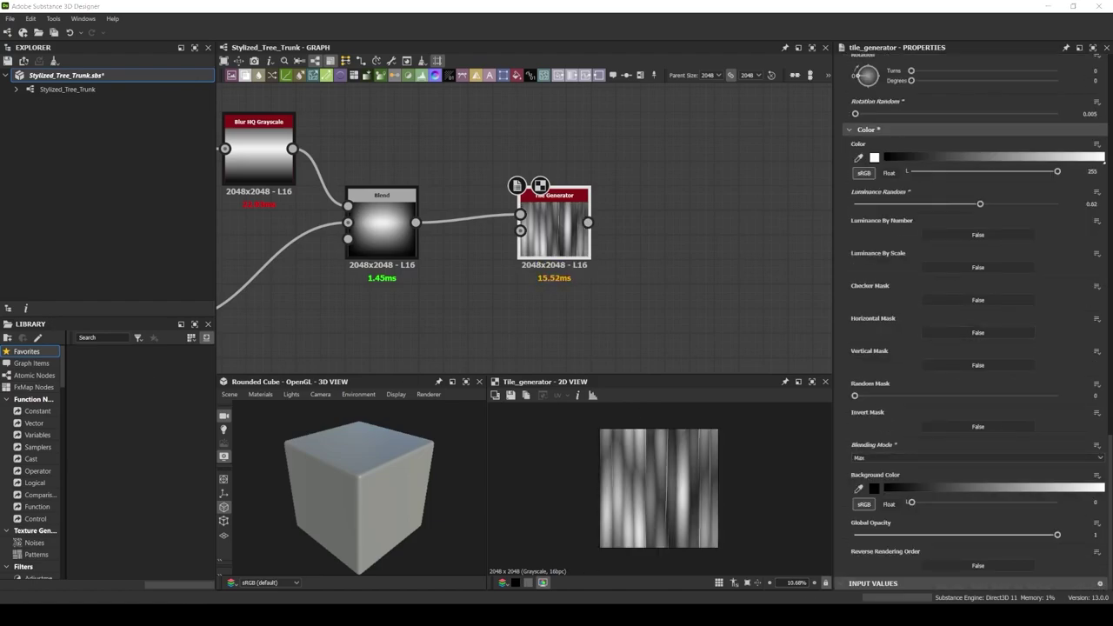
# Use Normal - Size mode with X size 0.49 and Y about 0.6, then duplicate the Tile Generator above
pyautogui.scroll(10, 932, 339)
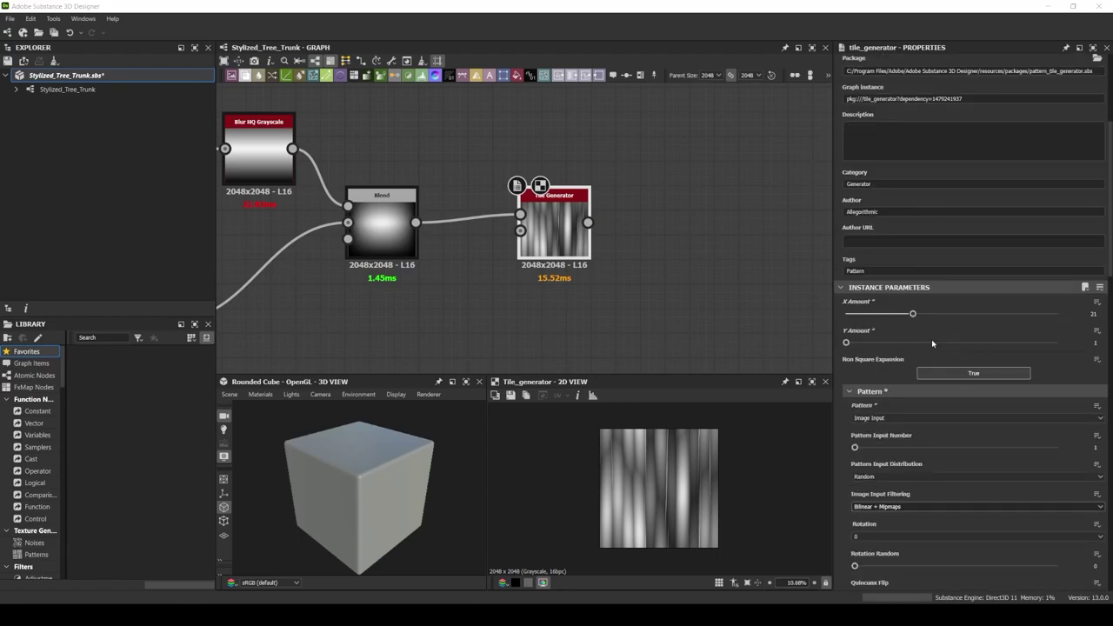
pyautogui.scroll(-3, 932, 339)
pyautogui.scroll(-2, 957, 461)
pyautogui.click(1043, 439)
pyautogui.click(1053, 475)
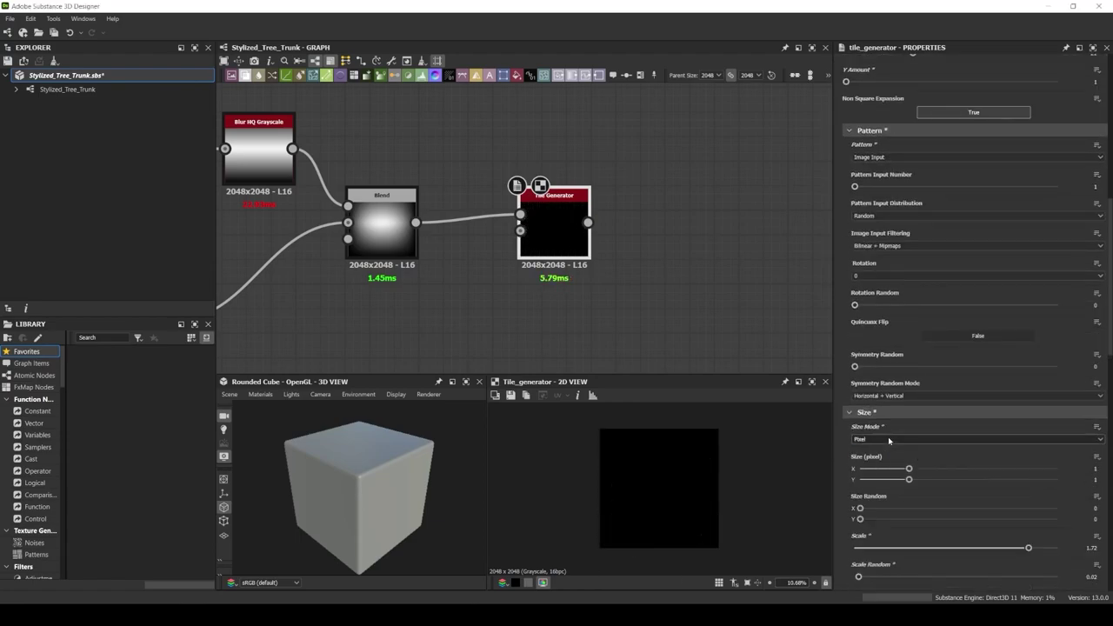
pyautogui.write('0.49')
pyautogui.press('Return')
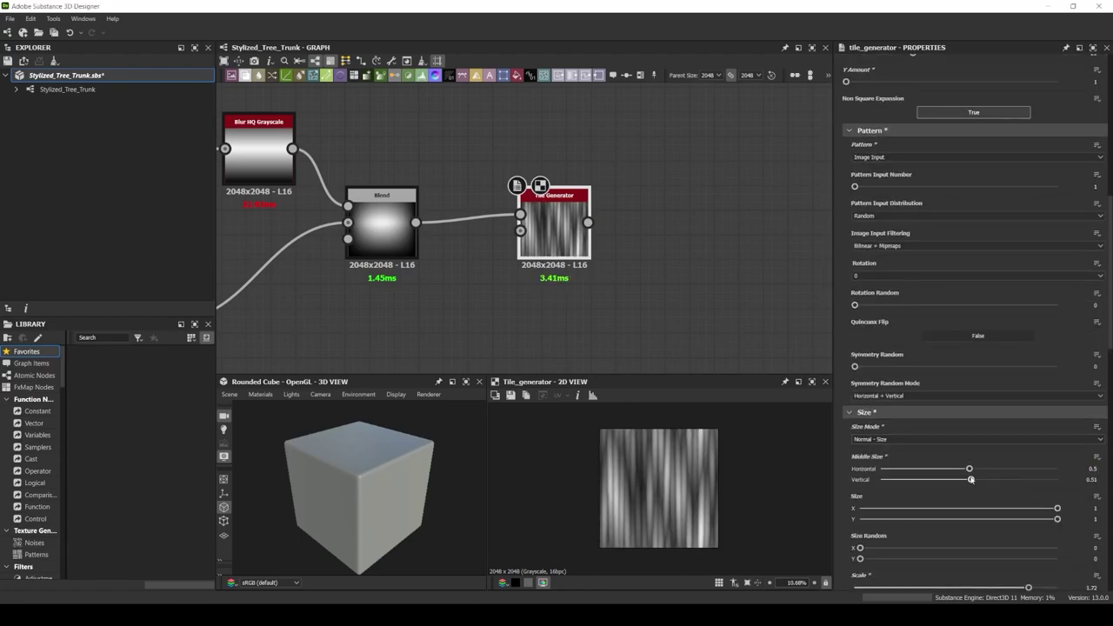
pyautogui.moveTo(1056, 518); pyautogui.dragTo(985, 520)
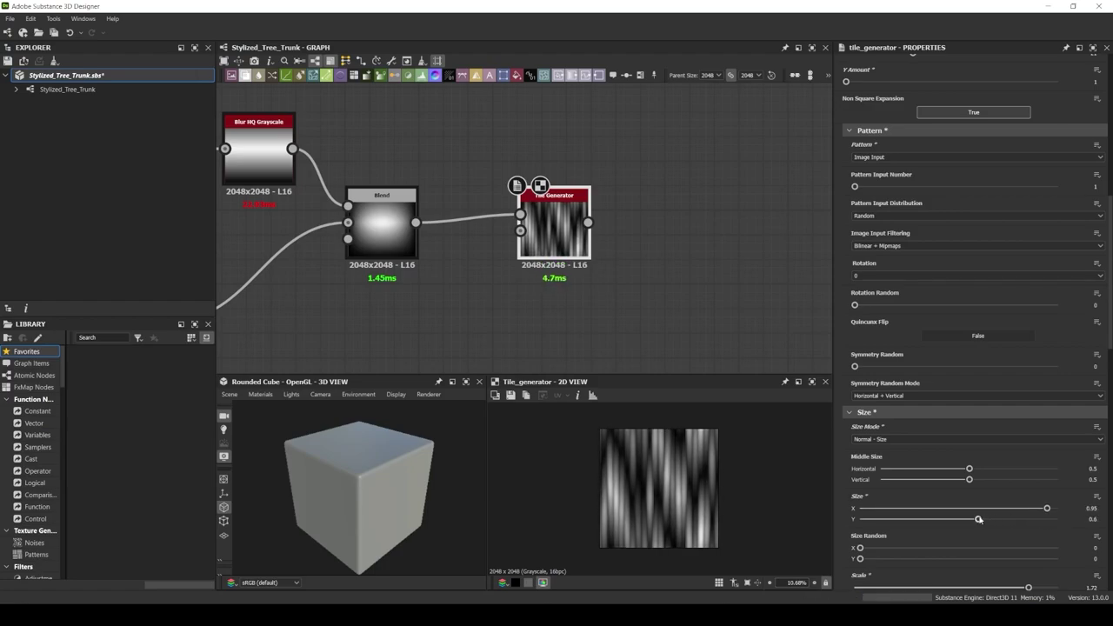
pyautogui.scroll(-2, 979, 519)
pyautogui.scroll(1, 663, 486)
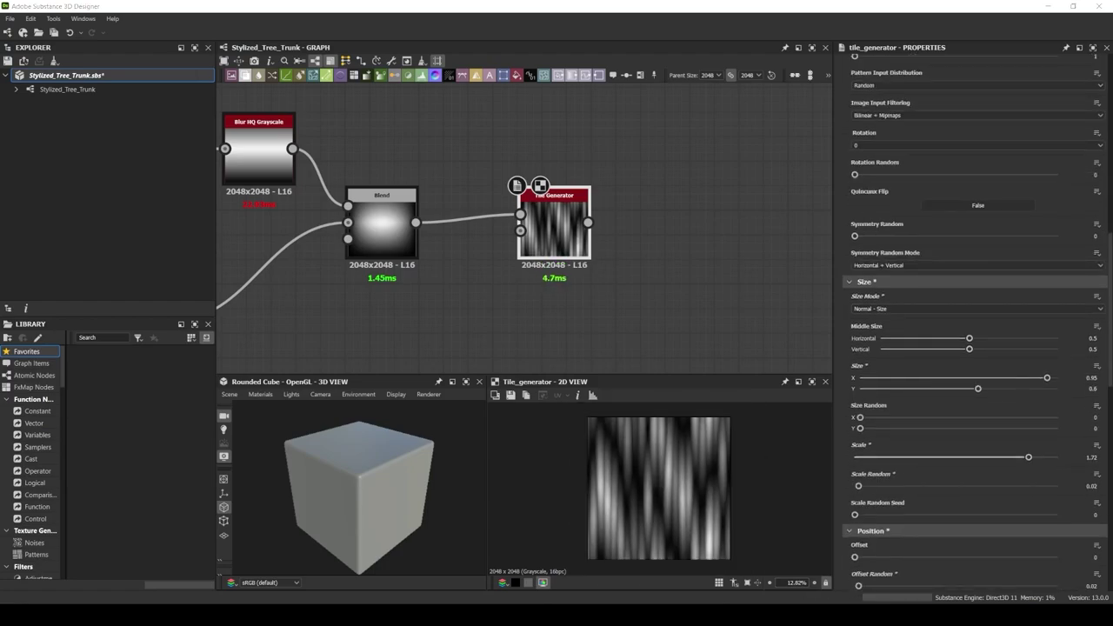
pyautogui.hotkey('ctrl', 'd')
pyautogui.moveTo(659, 228); pyautogui.dragTo(566, 122)
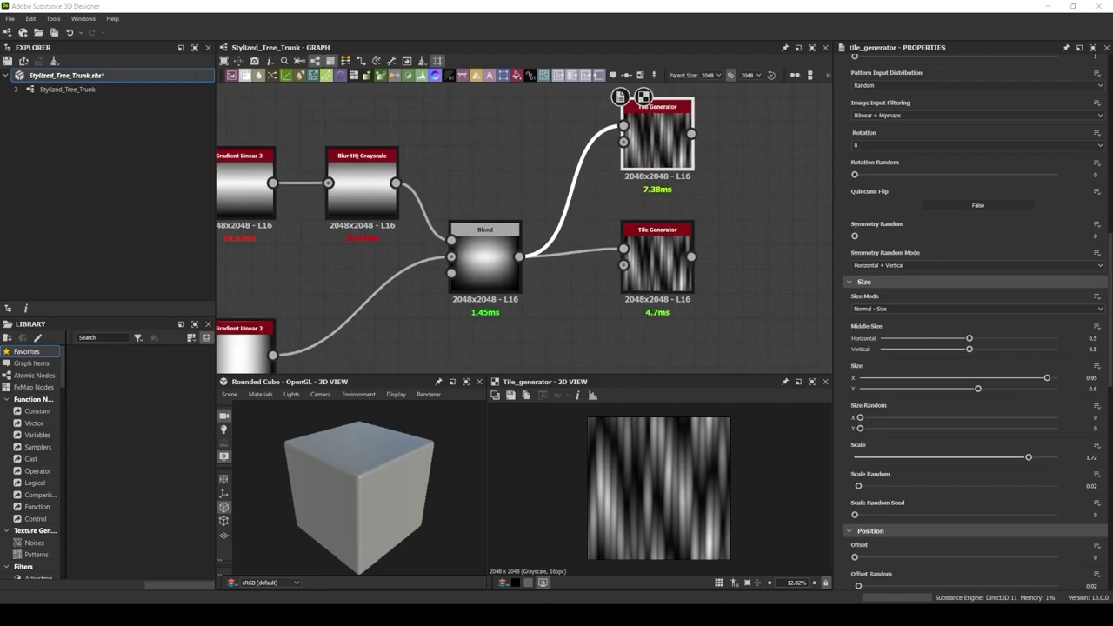
# Give the upper Tile Generator copy a new random seed
pyautogui.scroll(-3, 957, 412)
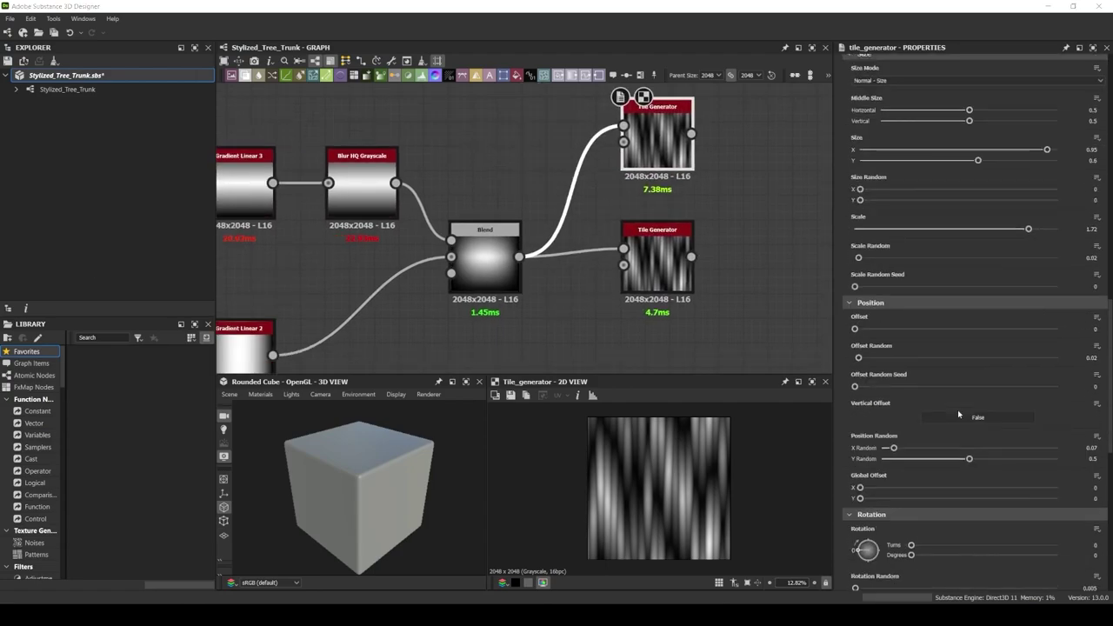
pyautogui.scroll(-1, 1071, 379)
pyautogui.scroll(-2, 1071, 379)
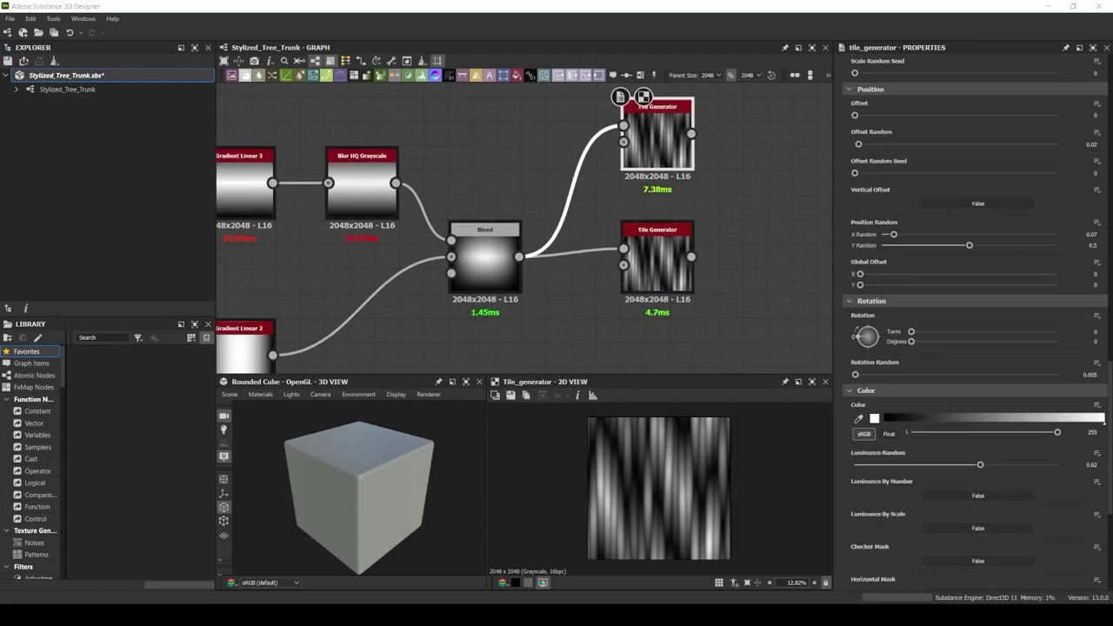
pyautogui.click(658, 261)
pyautogui.click(659, 139)
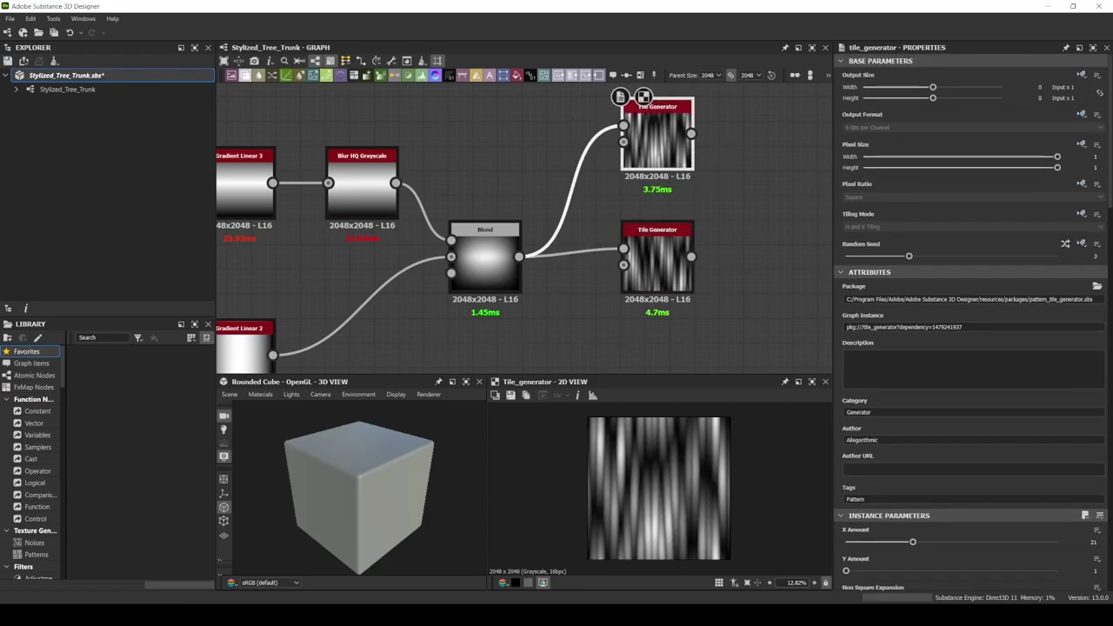
# Add a Transformation 2D after the lower Tile Generator with Offset Y 0.533
pyautogui.moveTo(690, 309); pyautogui.dragTo(489, 283, button='middle')
pyautogui.moveTo(492, 235); pyautogui.dragTo(584, 241)
pyautogui.moveTo(954, 459); pyautogui.dragTo(1078, 459)
pyautogui.scroll(-2, 681, 270)
pyautogui.scroll(-2, 681, 271)
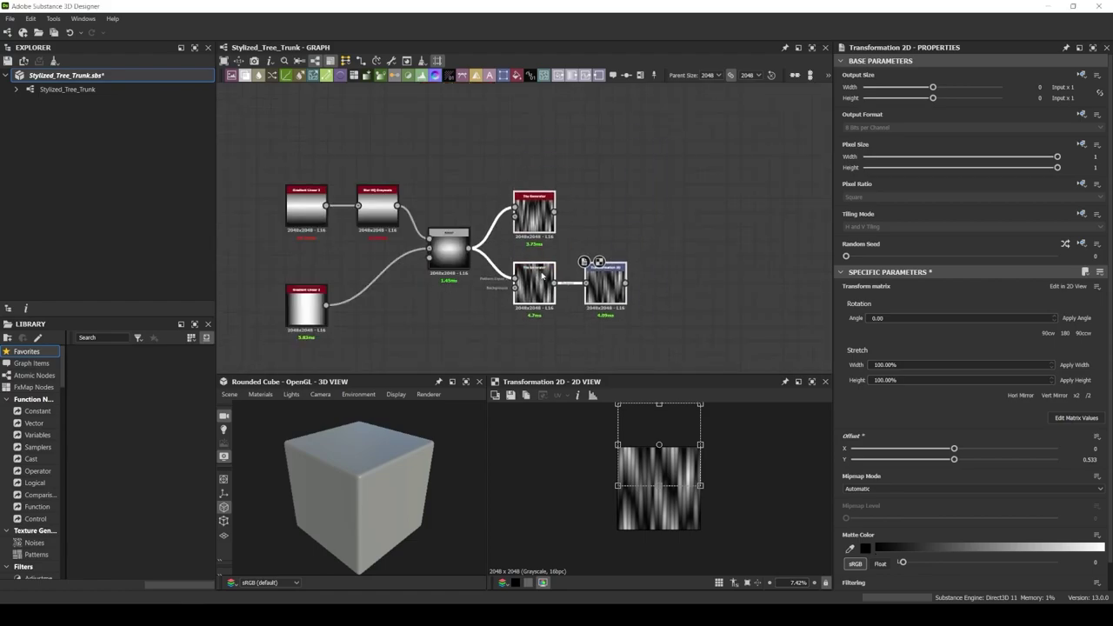
# Chain Gradient Linear 2 into a slightly darkening Levels and a Blur HQ Grayscale
pyautogui.moveTo(306, 306); pyautogui.dragTo(377, 294)
pyautogui.click(311, 207)
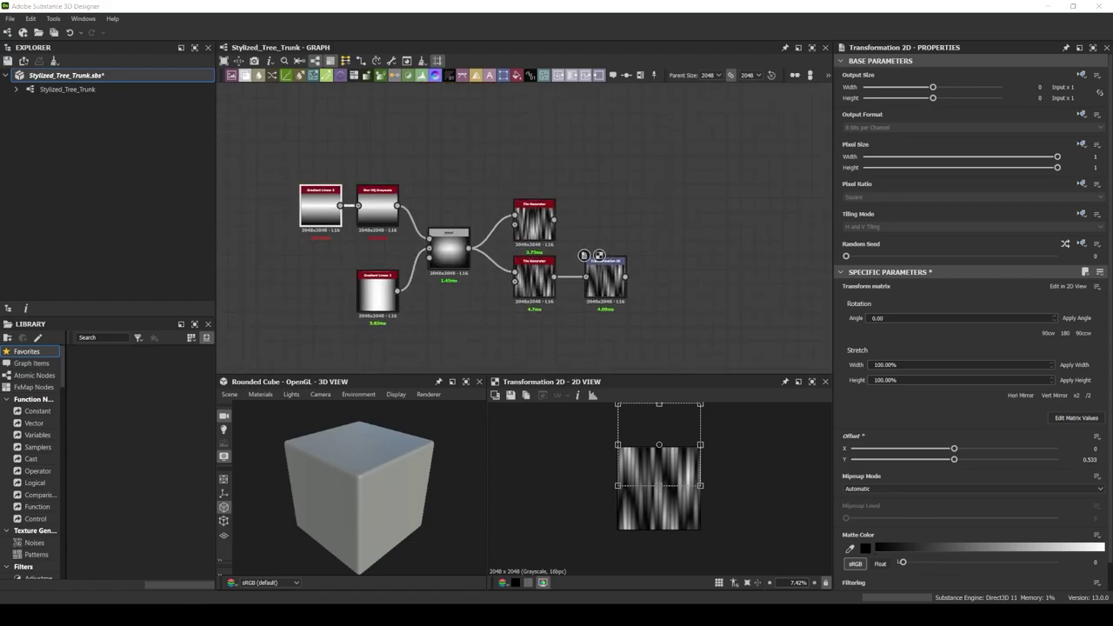
pyautogui.scroll(3, 557, 287)
pyautogui.moveTo(330, 226)
pyautogui.mouseDown()
pyautogui.moveTo(492, 287)
pyautogui.moveTo(591, 285)
pyautogui.mouseUp()
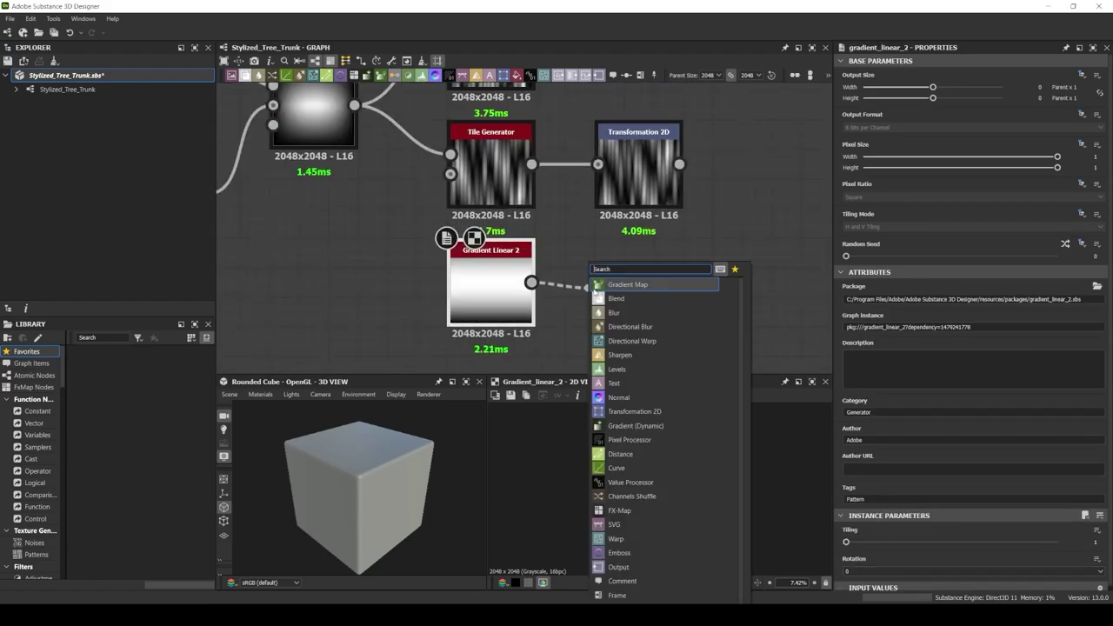
pyautogui.click(617, 369)
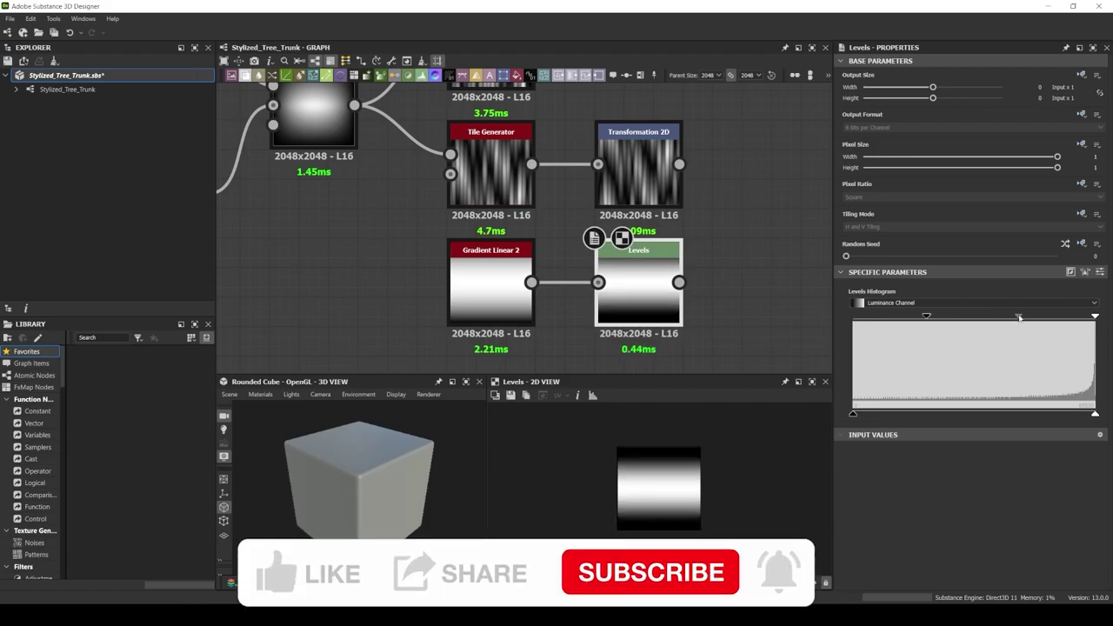
pyautogui.moveTo(1020, 317); pyautogui.dragTo(1021, 315)
pyautogui.moveTo(679, 282); pyautogui.dragTo(709, 266)
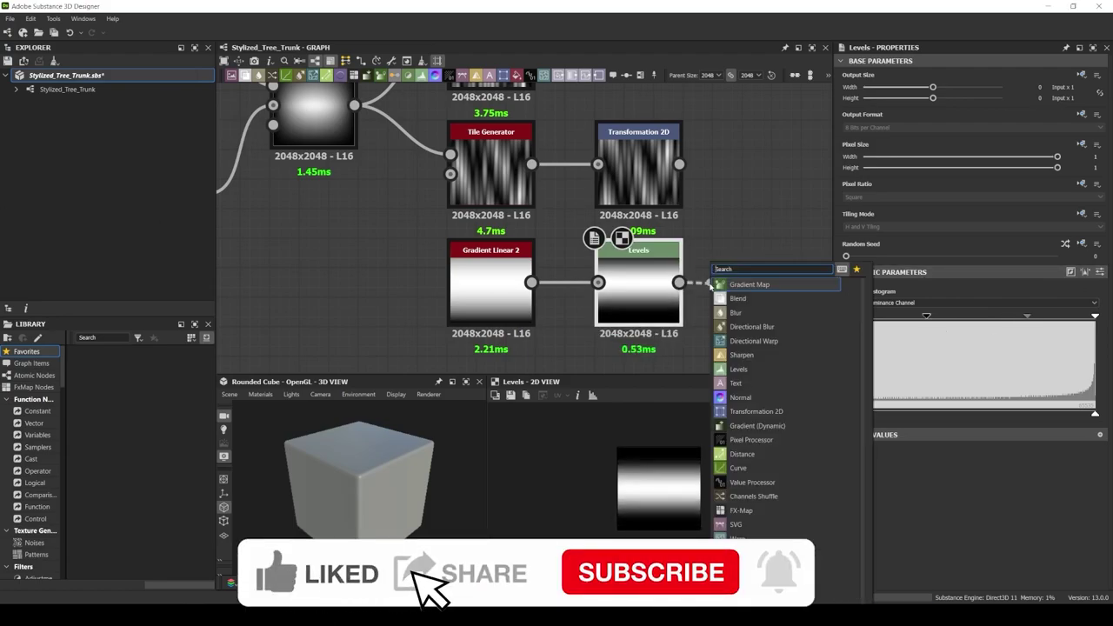
pyautogui.click(740, 282)
pyautogui.scroll(-2, 354, 267)
pyautogui.scroll(-1, 354, 267)
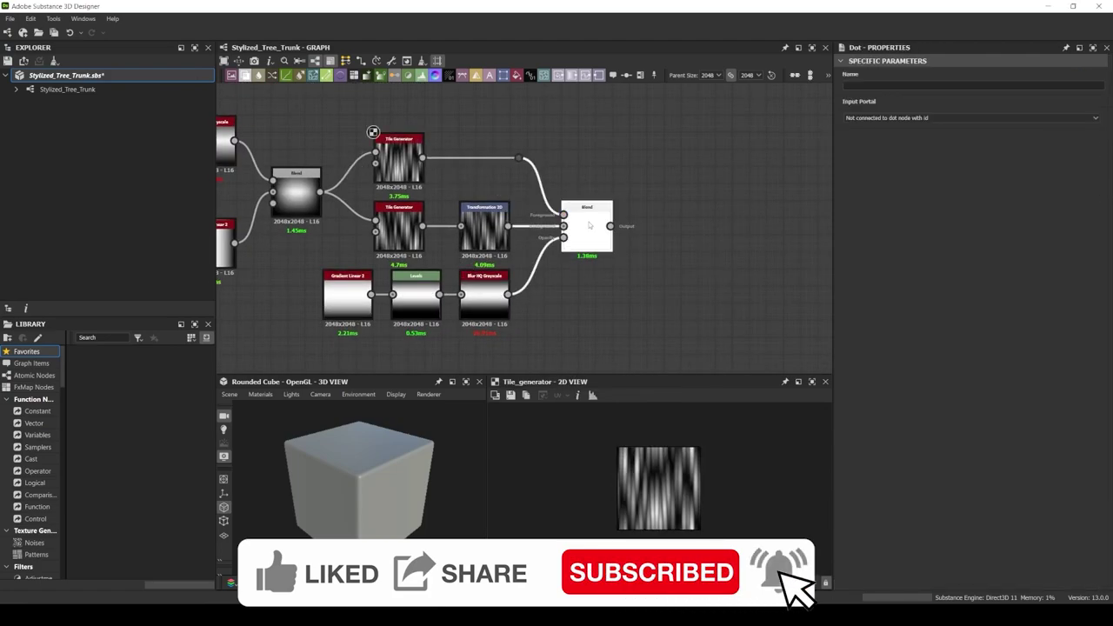
pyautogui.scroll(-1, 659, 487)
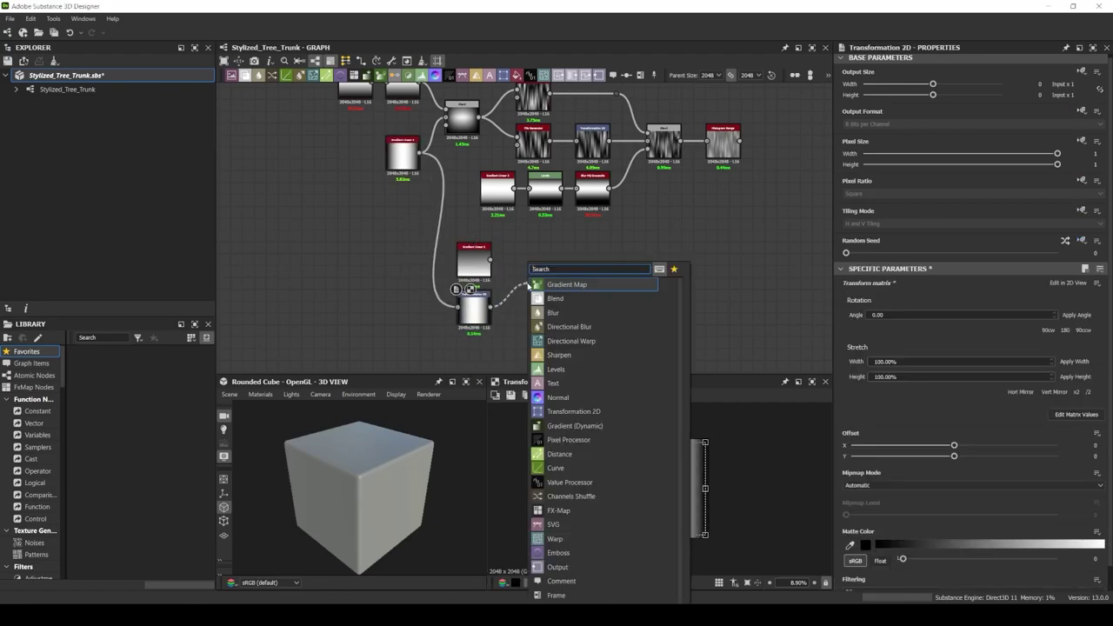
# Try a Directional Blur on the Blend output, then delete it to keep the Blend as the end
pyautogui.moveTo(557, 285); pyautogui.dragTo(585, 269)
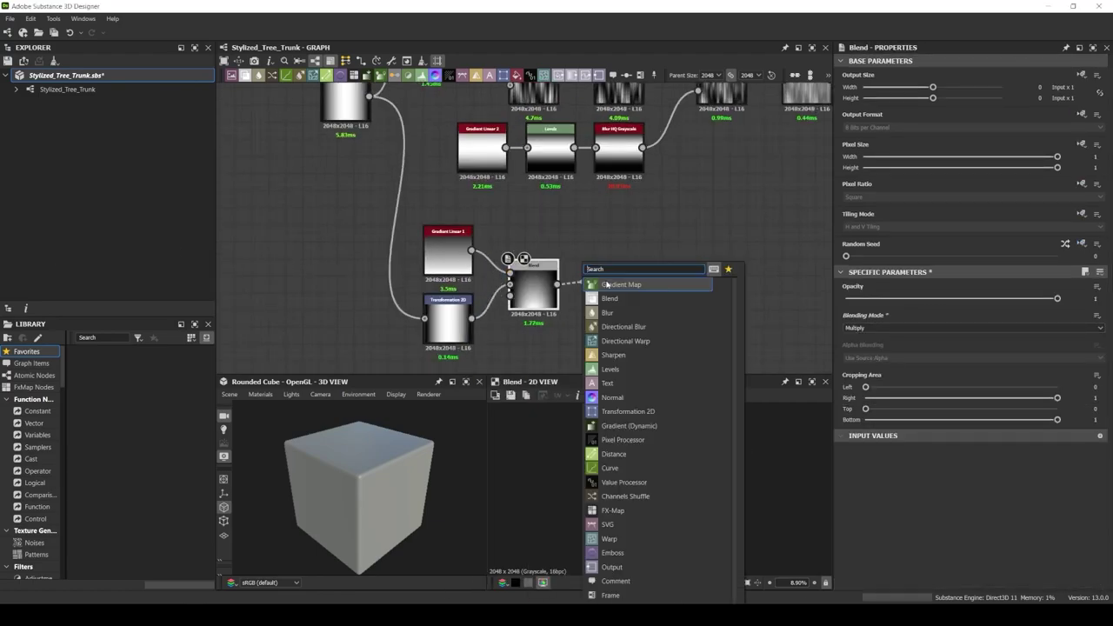
pyautogui.click(621, 284)
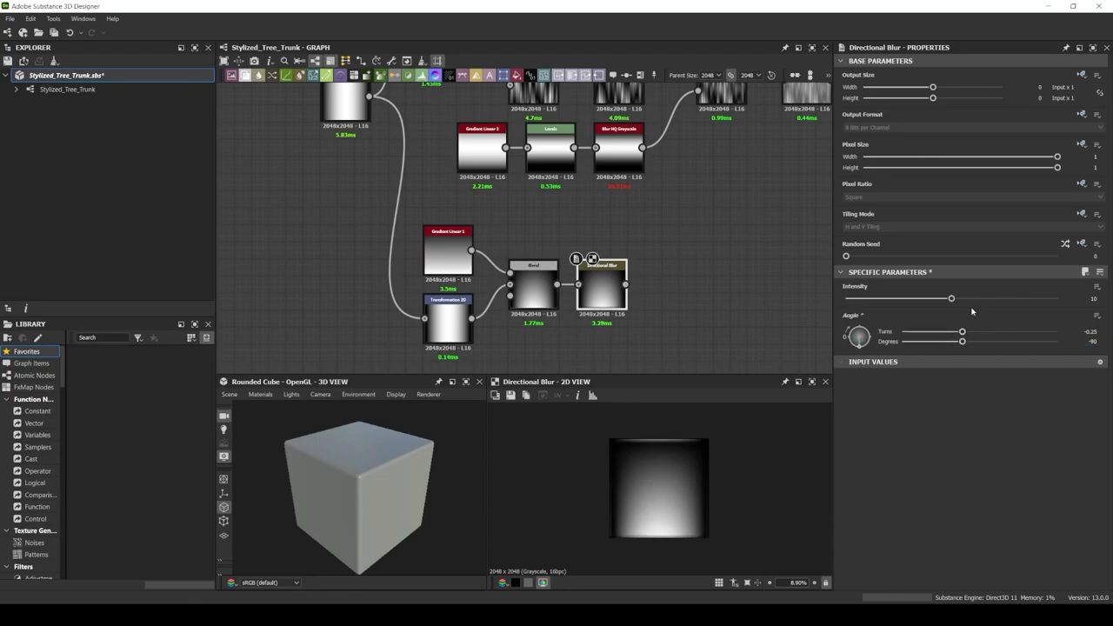
pyautogui.click(448, 322)
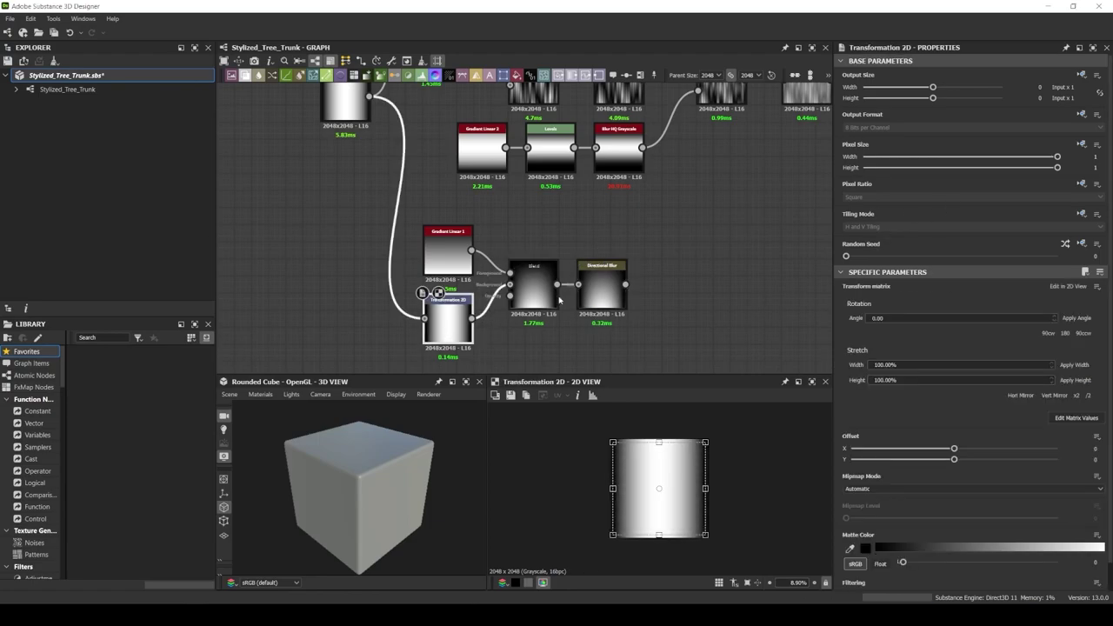
pyautogui.click(600, 287)
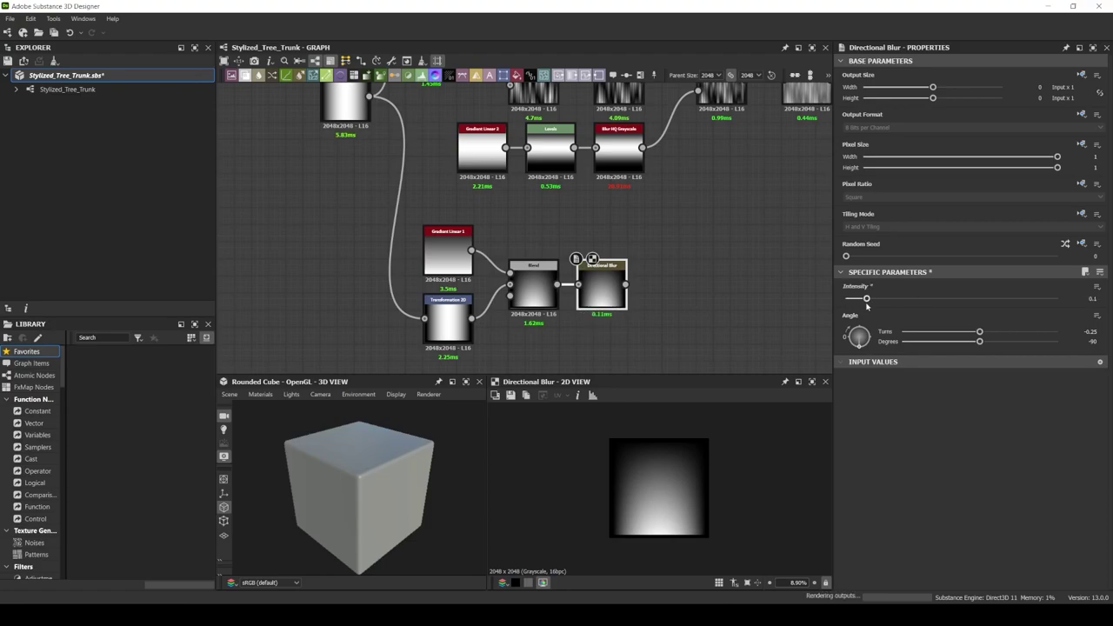
pyautogui.press('Delete')
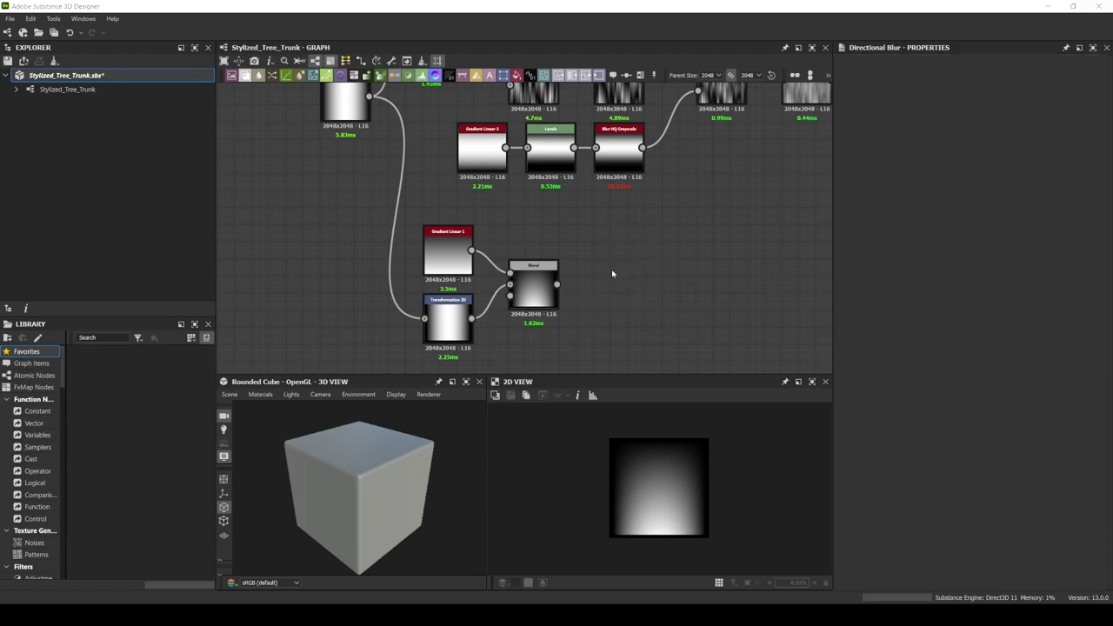
pyautogui.press('space')
# Add a Tile Generator after the Blend with Y size 0.6 and scale about 1.66
pyautogui.write('tile')
pyautogui.press('Return')
pyautogui.scroll(-5, 873, 492)
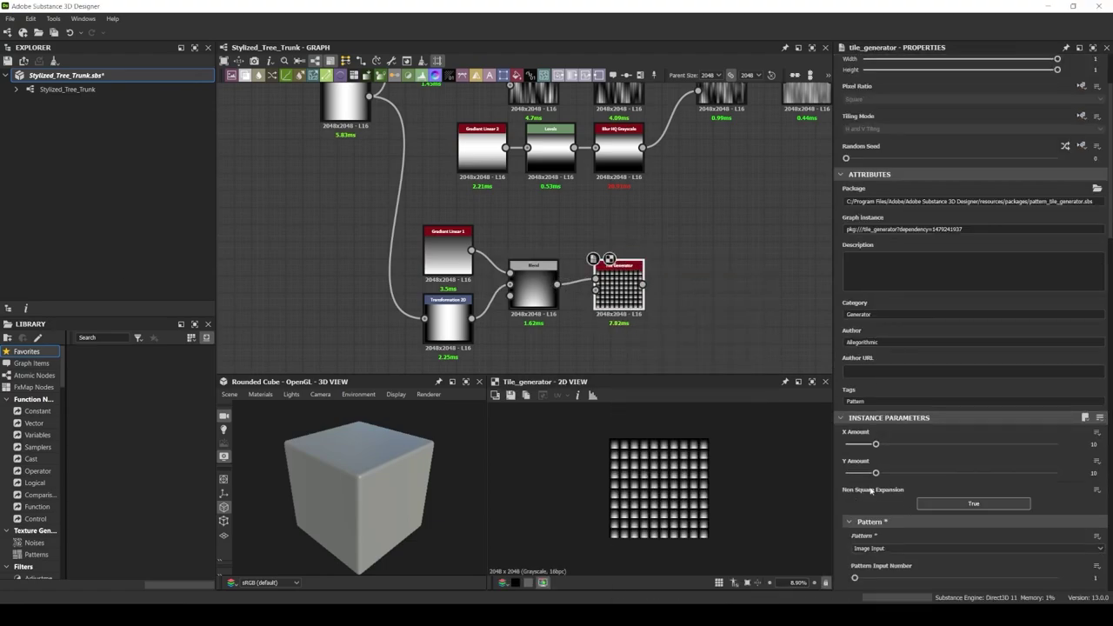
pyautogui.scroll(-2, 920, 447)
pyautogui.scroll(-7, 1060, 467)
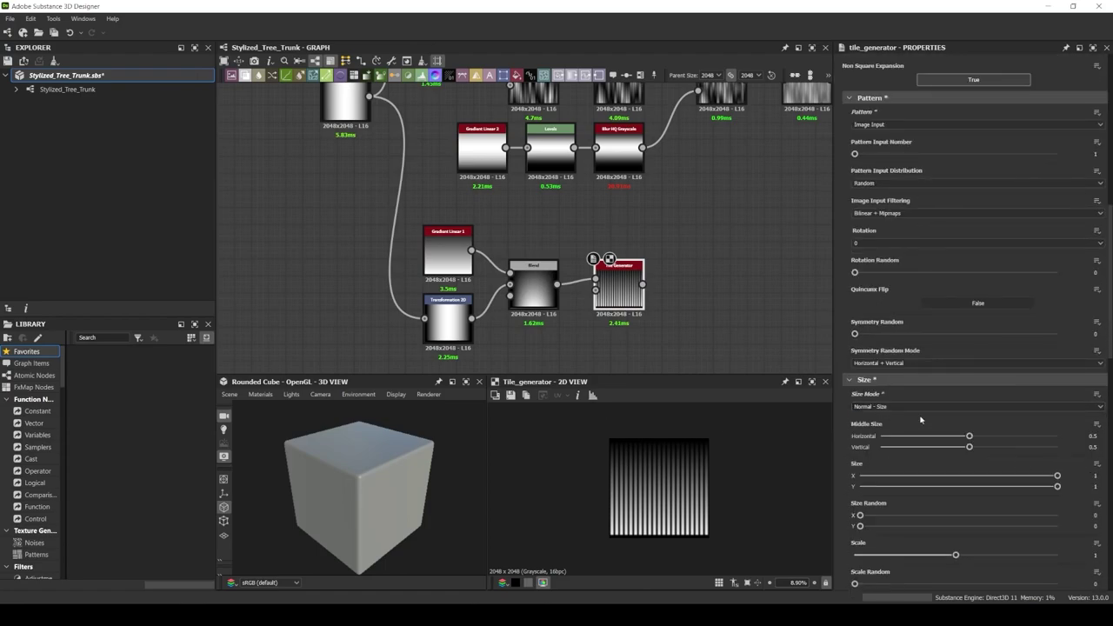
pyautogui.scroll(2, 739, 361)
pyautogui.moveTo(1058, 488); pyautogui.dragTo(978, 486)
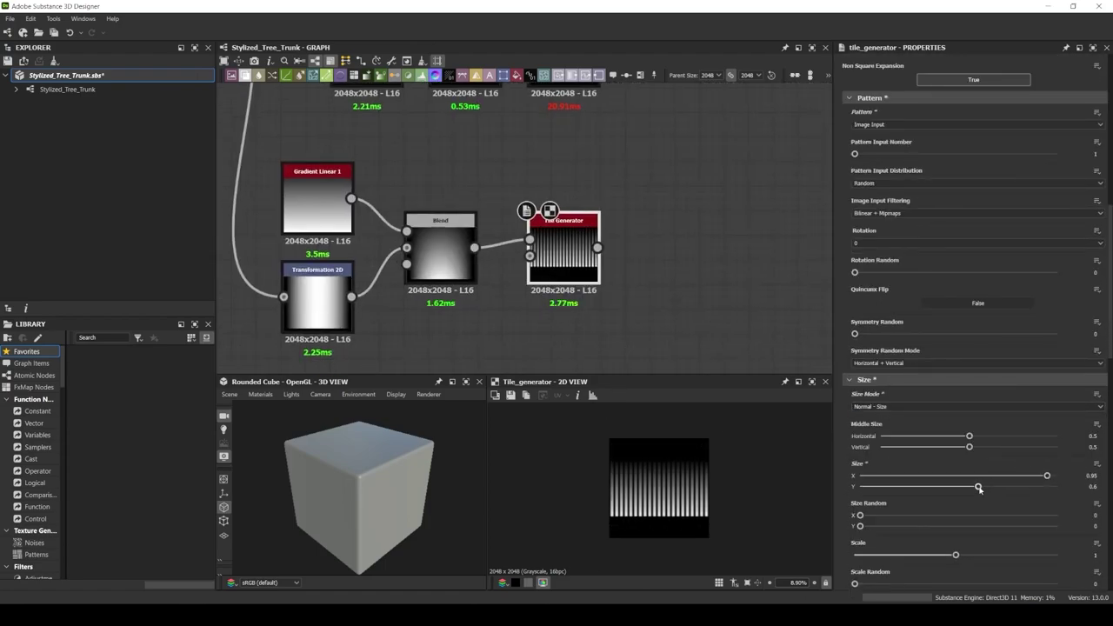
pyautogui.moveTo(956, 555); pyautogui.dragTo(1023, 555)
# Randomize the tiles' position and luminance and set the random seed to 3
pyautogui.scroll(-1, 957, 522)
pyautogui.moveTo(856, 522); pyautogui.dragTo(894, 513)
pyautogui.scroll(-2, 957, 522)
pyautogui.scroll(-2, 956, 522)
pyautogui.moveTo(855, 525); pyautogui.dragTo(969, 525)
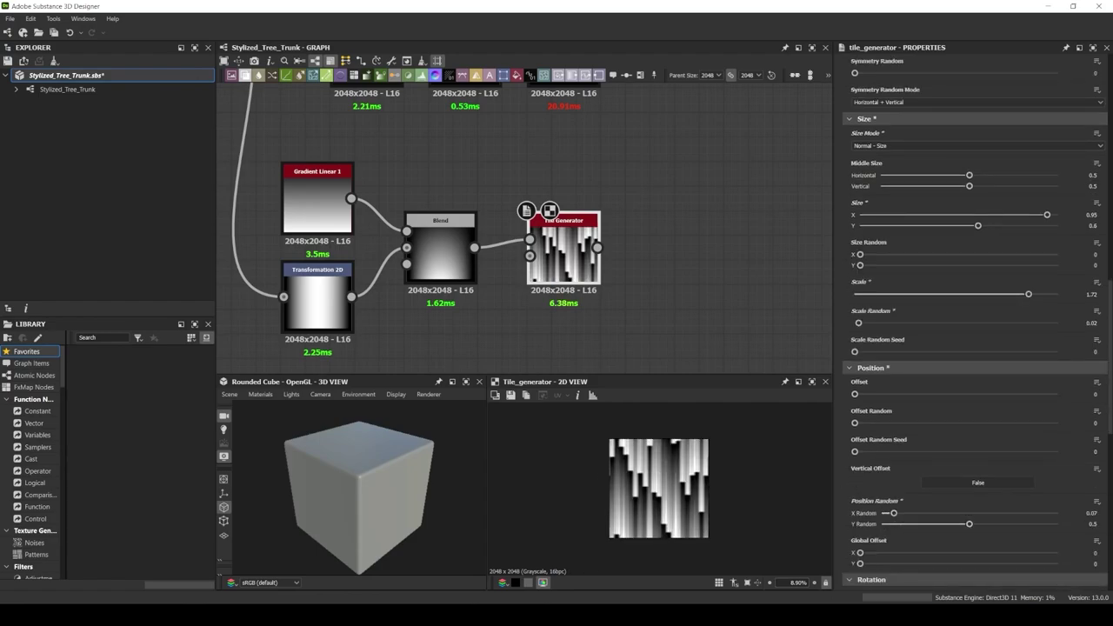
pyautogui.scroll(-5, 957, 435)
pyautogui.moveTo(855, 482); pyautogui.dragTo(981, 485)
pyautogui.scroll(-2, 983, 492)
pyautogui.scroll(-2, 987, 492)
pyautogui.scroll(-1, 994, 493)
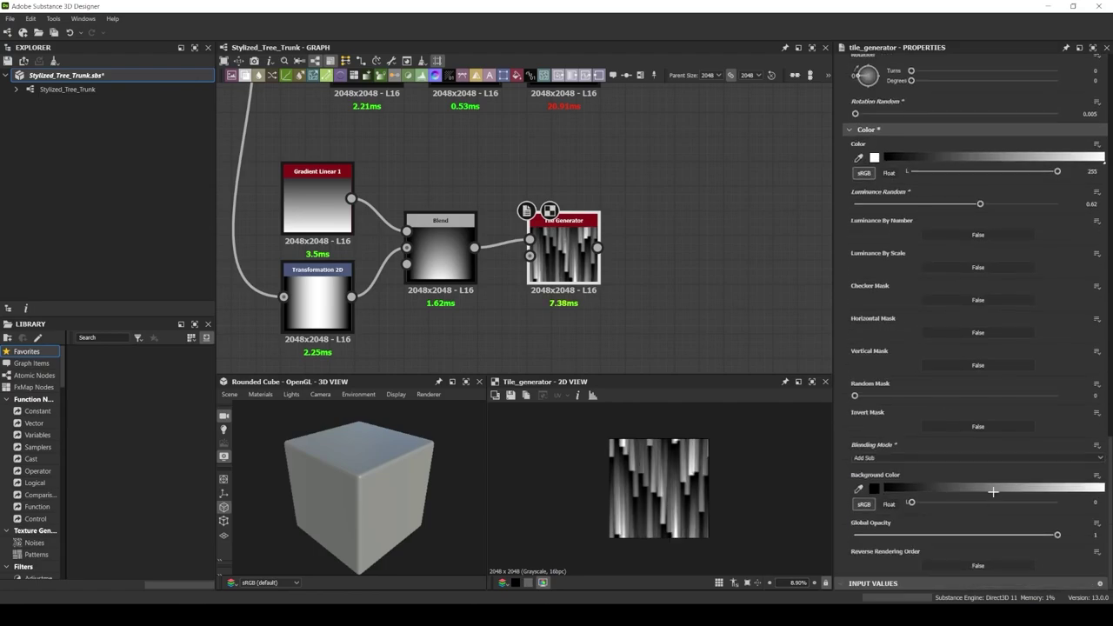
pyautogui.scroll(15, 870, 391)
pyautogui.moveTo(855, 256); pyautogui.dragTo(909, 256)
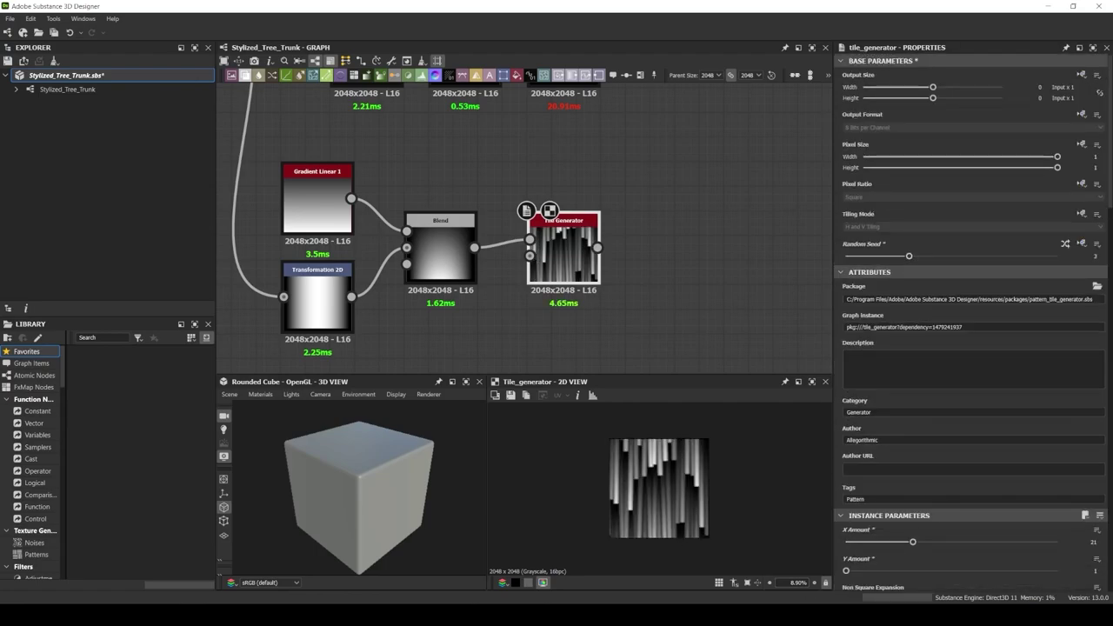
# Add a Slope Blur Grayscale after the Tile Generator with lowered intensity
pyautogui.moveTo(597, 247); pyautogui.dragTo(648, 248)
pyautogui.write('slope')
pyautogui.press('Return')
pyautogui.scroll(-1, 956, 435)
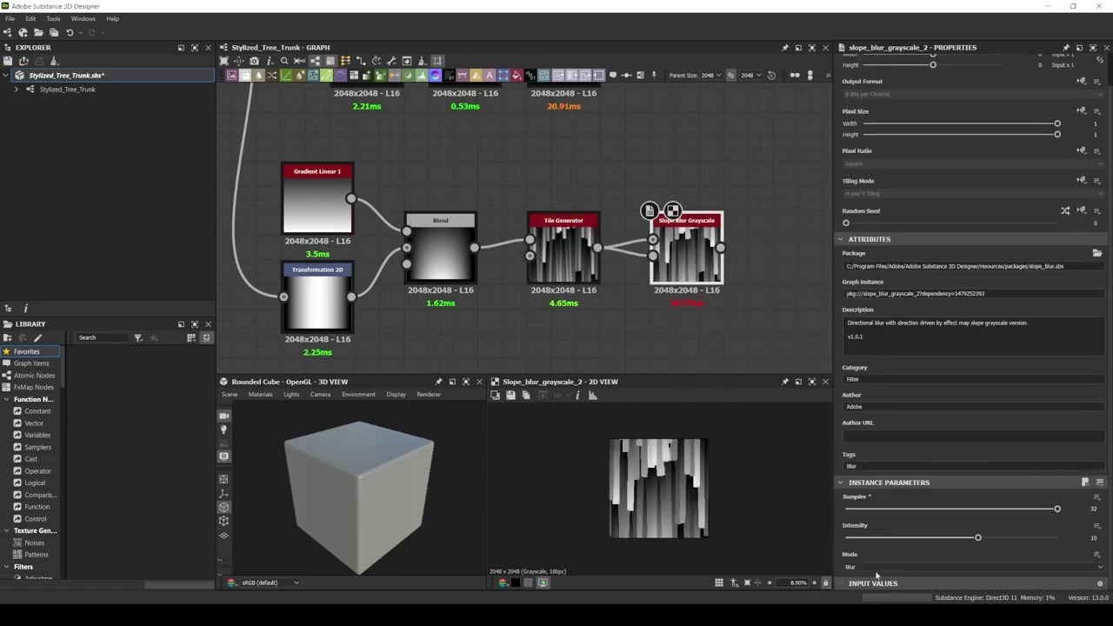
pyautogui.moveTo(978, 539); pyautogui.dragTo(853, 539)
pyautogui.scroll(5, 659, 487)
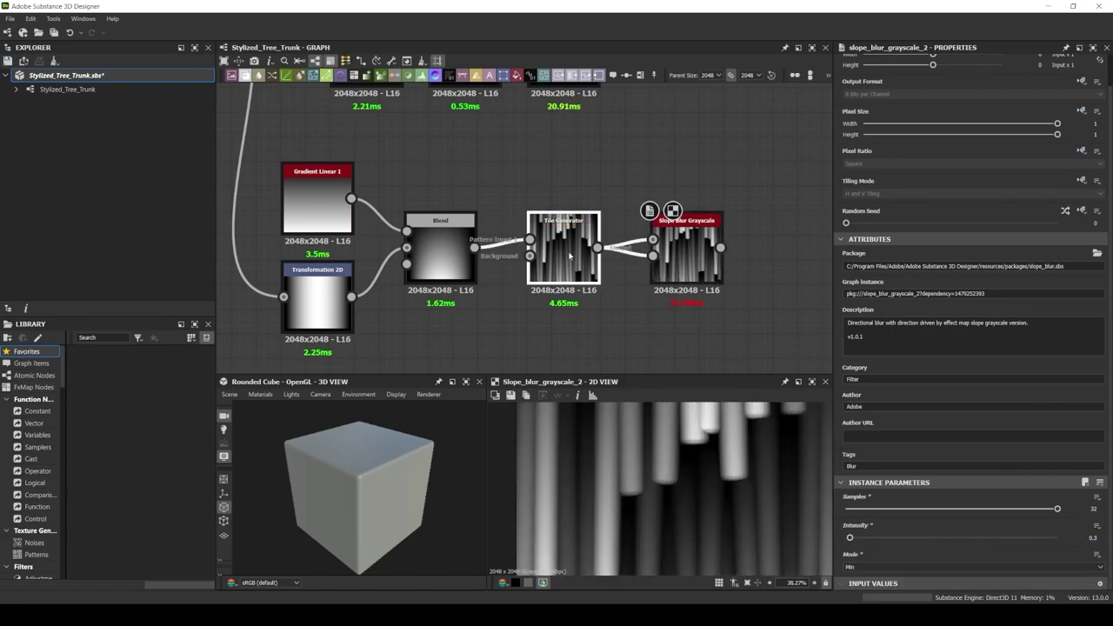
pyautogui.scroll(-3, 687, 253)
# Add a Directional Warp after the slope blur
pyautogui.moveTo(678, 296); pyautogui.dragTo(409, 230, button='middle')
pyautogui.moveTo(428, 231); pyautogui.dragTo(484, 237)
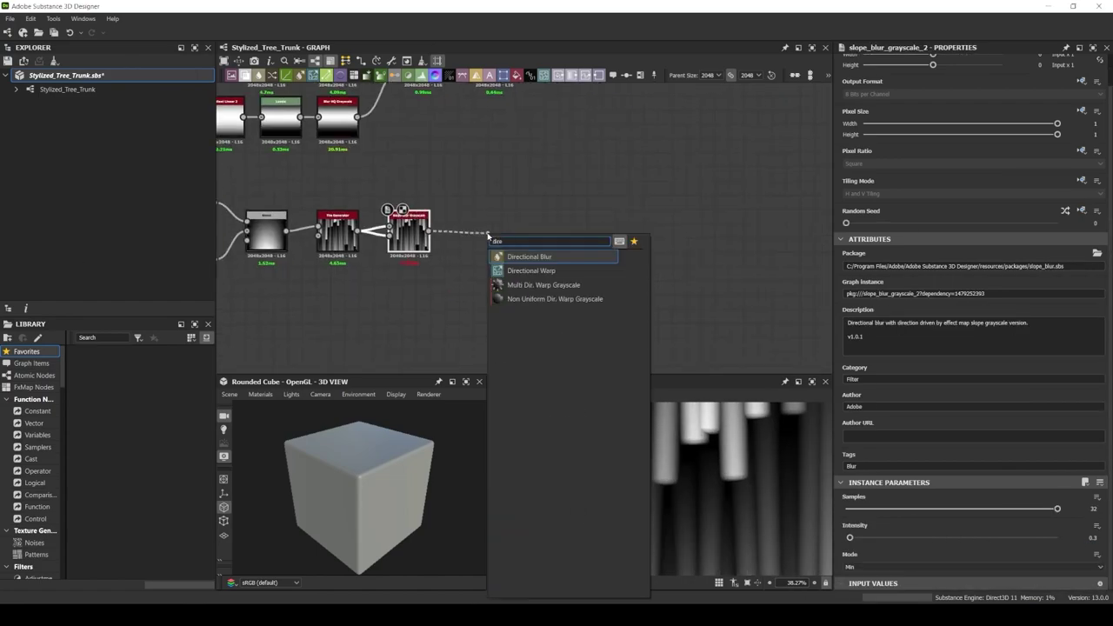
pyautogui.click(534, 248)
pyautogui.moveTo(364, 298); pyautogui.dragTo(455, 261, button='middle')
pyautogui.press('space')
# Wire a Gaussian Noise into the Directional Warp and set the warp angle to -90°
pyautogui.write('gaussian')
pyautogui.press('Return')
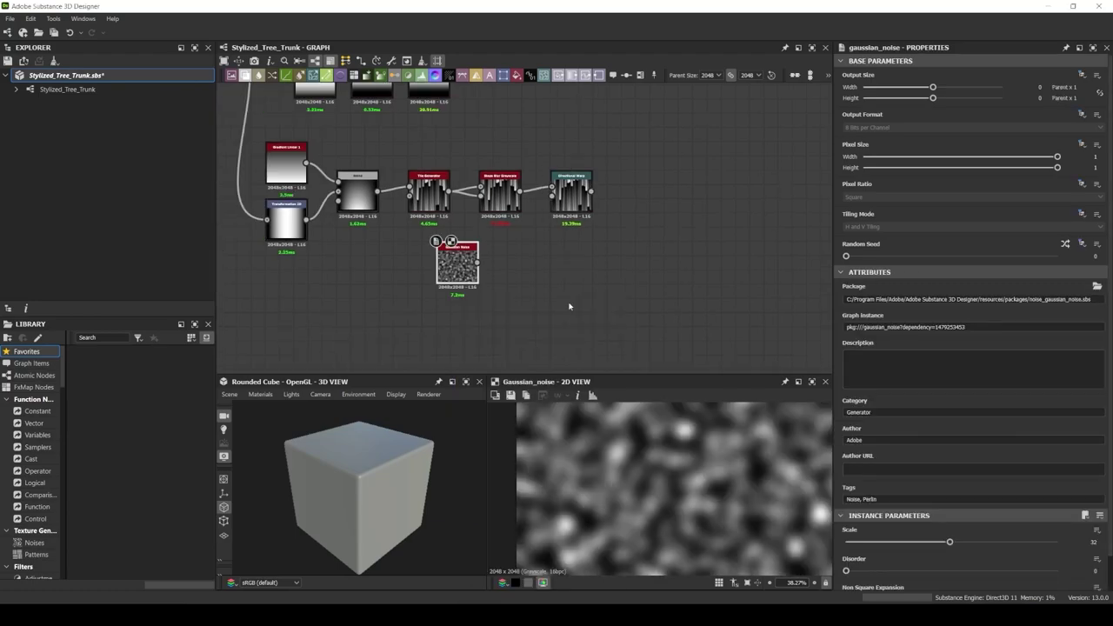
pyautogui.scroll(-1, 900, 487)
pyautogui.moveTo(457, 263)
pyautogui.mouseDown()
pyautogui.moveTo(500, 265)
pyautogui.moveTo(552, 195)
pyautogui.mouseUp()
pyautogui.doubleClick(561, 178)
pyautogui.moveTo(861, 336); pyautogui.dragTo(874, 429)
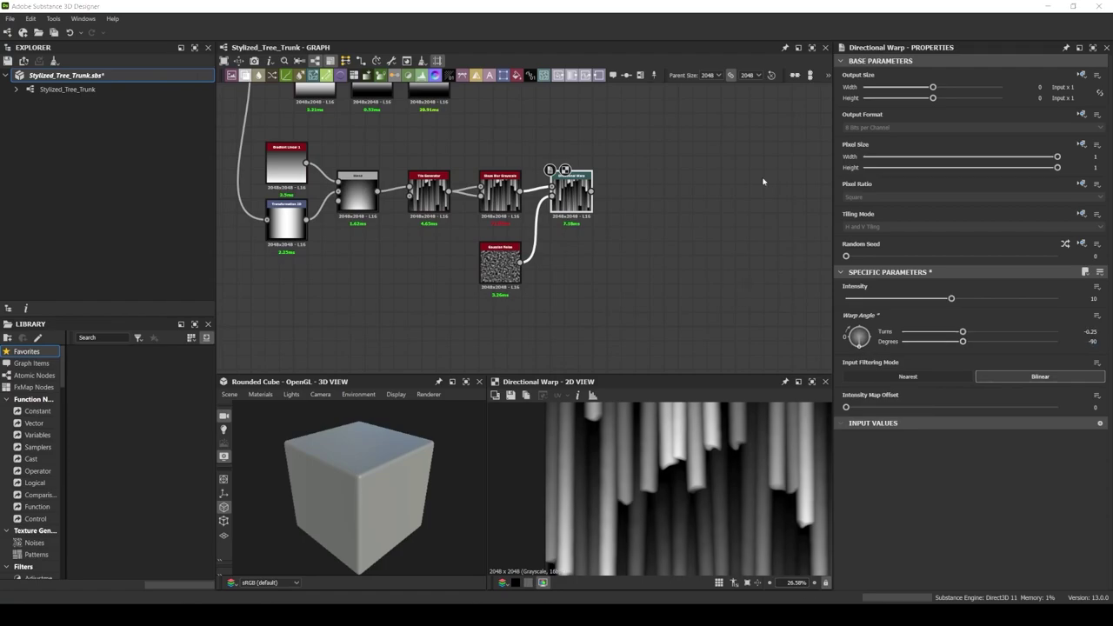
# Chain a Safe Transform and a Directional Blur (intensity 100, angle -90°) after the noise
pyautogui.moveTo(522, 262); pyautogui.dragTo(557, 259)
pyautogui.write('safe transform')
pyautogui.press('Return')
pyautogui.scroll(-2, 950, 489)
pyautogui.scroll(-2, 949, 488)
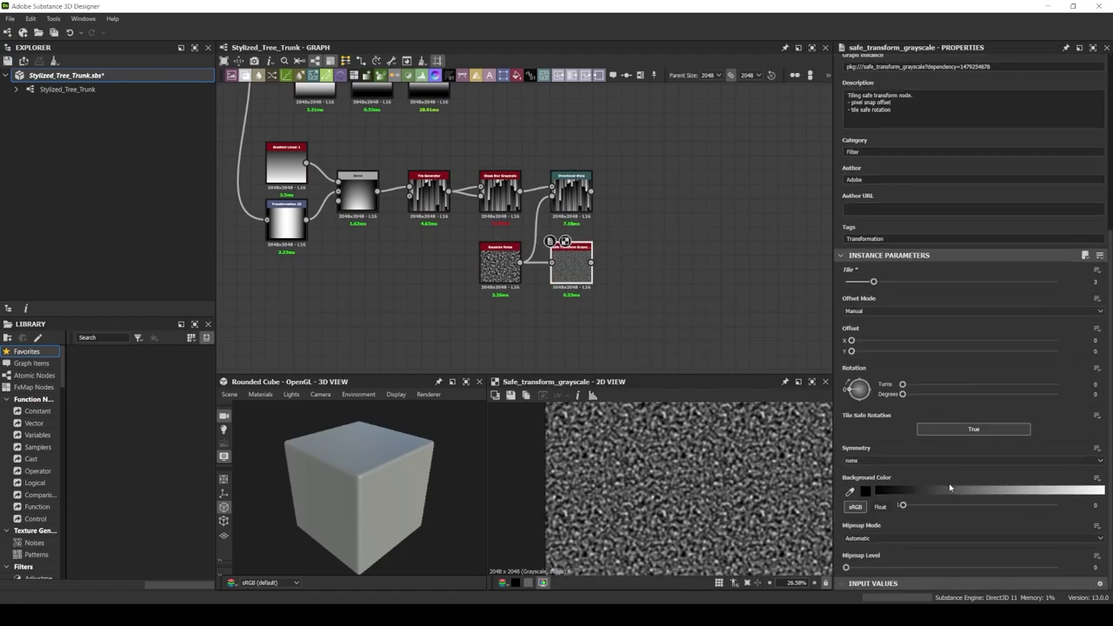
pyautogui.moveTo(591, 262); pyautogui.dragTo(643, 268)
pyautogui.write('directional blur')
pyautogui.press('Return')
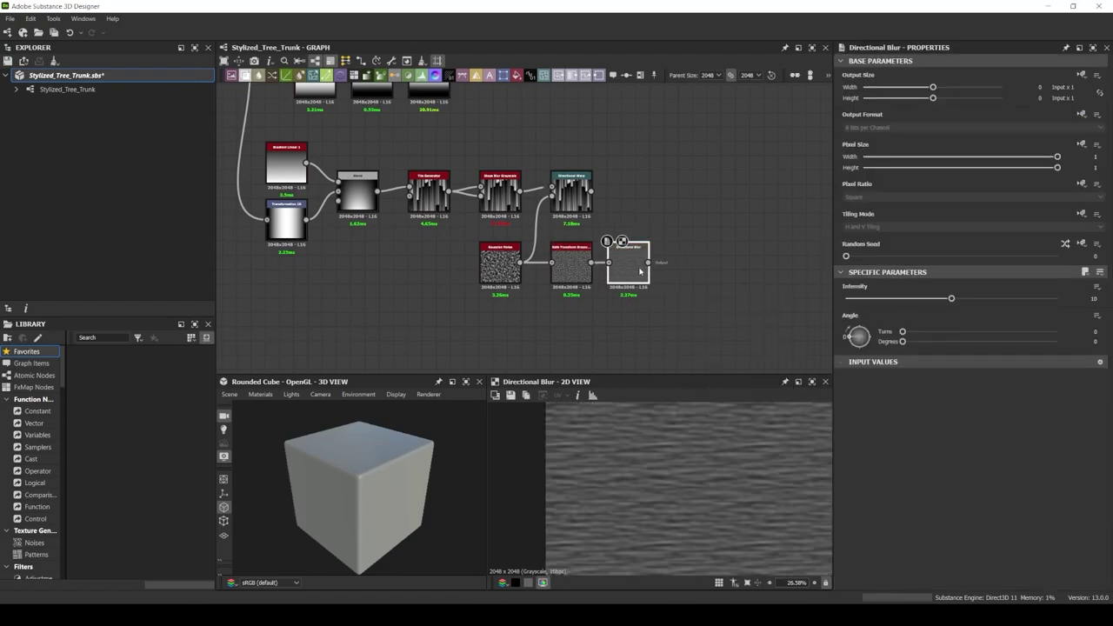
pyautogui.moveTo(868, 347); pyautogui.dragTo(859, 418)
pyautogui.write('100')
pyautogui.press('Return')
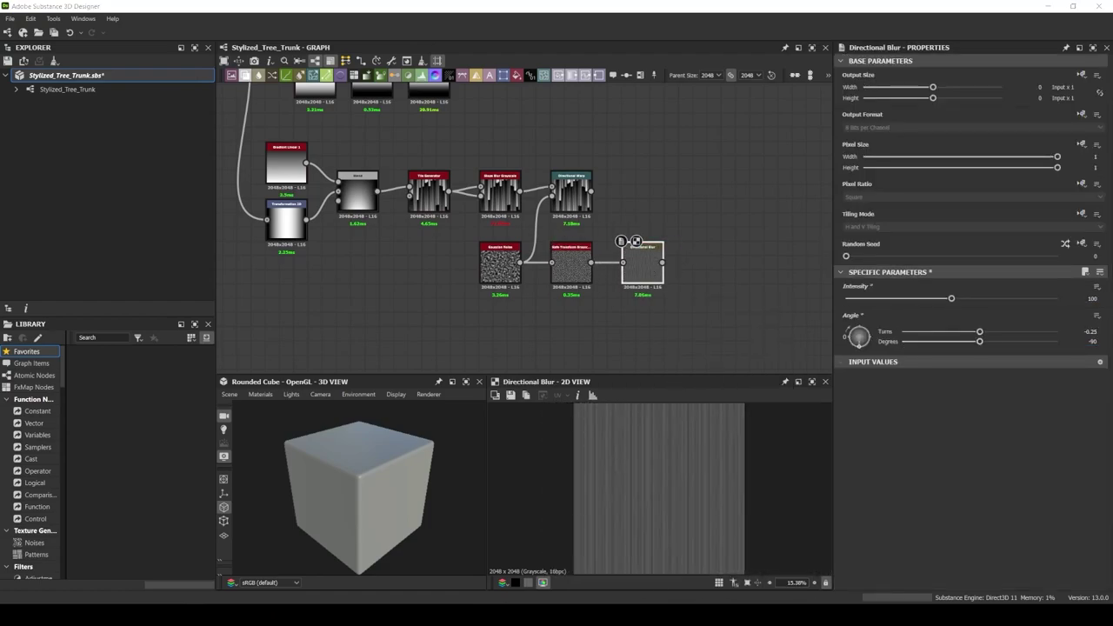
# Add Auto Levels and a Slope Blur Grayscale with Samples 32 and Intensity 0.15
pyautogui.write('auto levels')
pyautogui.press('Return')
pyautogui.moveTo(663, 262); pyautogui.dragTo(784, 264)
pyautogui.write('slope blur')
pyautogui.press('Return')
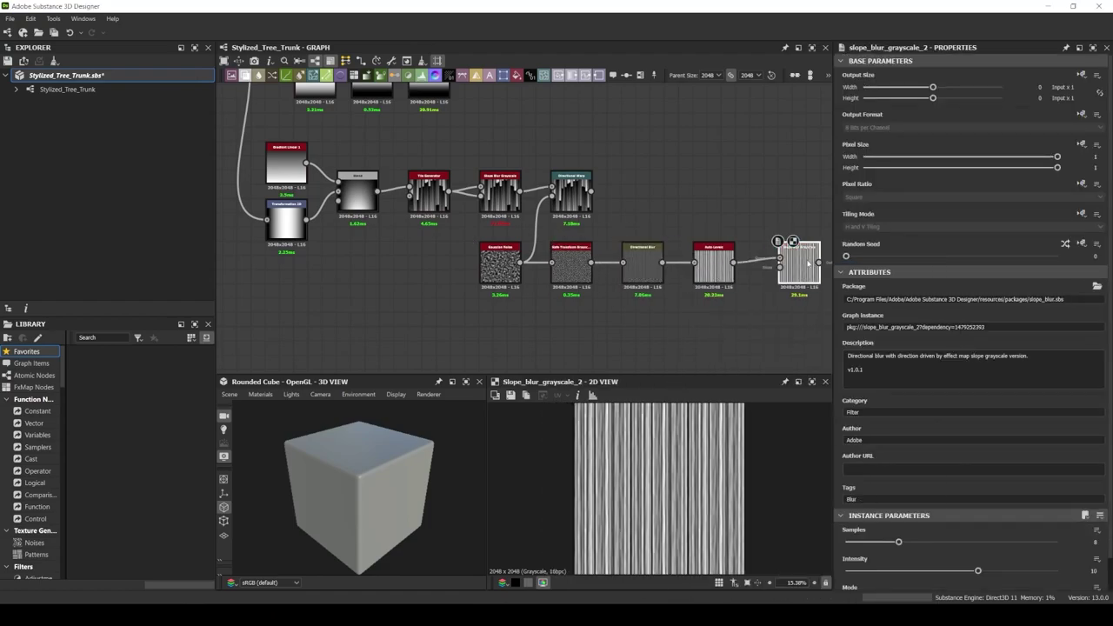
pyautogui.moveTo(920, 545); pyautogui.dragTo(1057, 542)
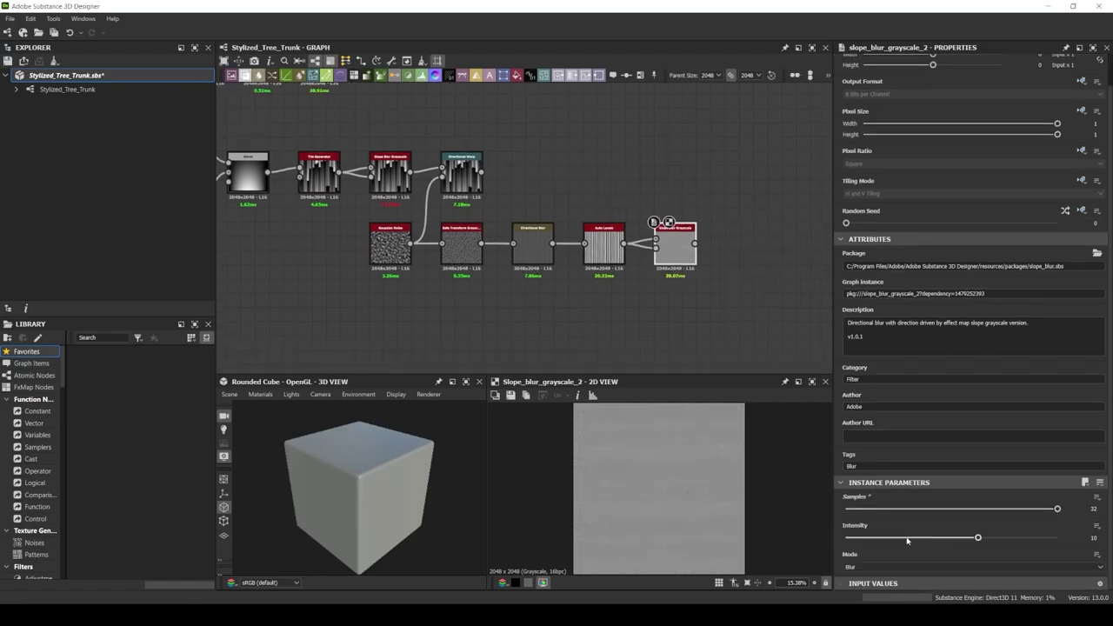
pyautogui.scroll(-1, 1057, 541)
pyautogui.moveTo(977, 537); pyautogui.dragTo(846, 537)
pyautogui.write('0.15')
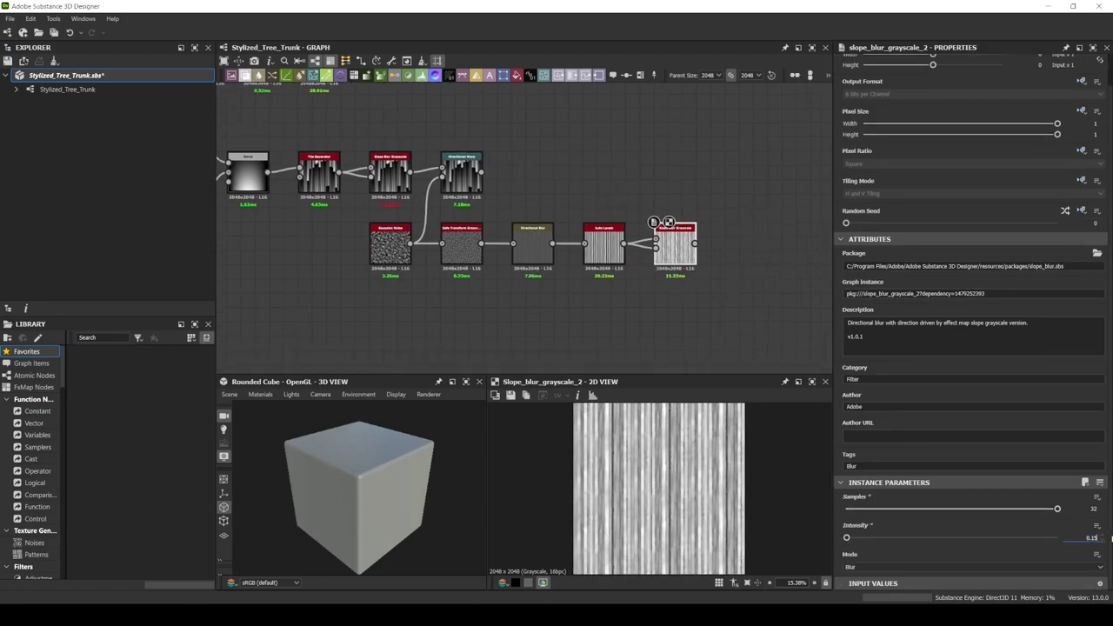
pyautogui.press('Return')
# Add a second Directional Warp after the first, with its angle at -90 degrees
pyautogui.moveTo(484, 170); pyautogui.dragTo(715, 174)
pyautogui.click(735, 180)
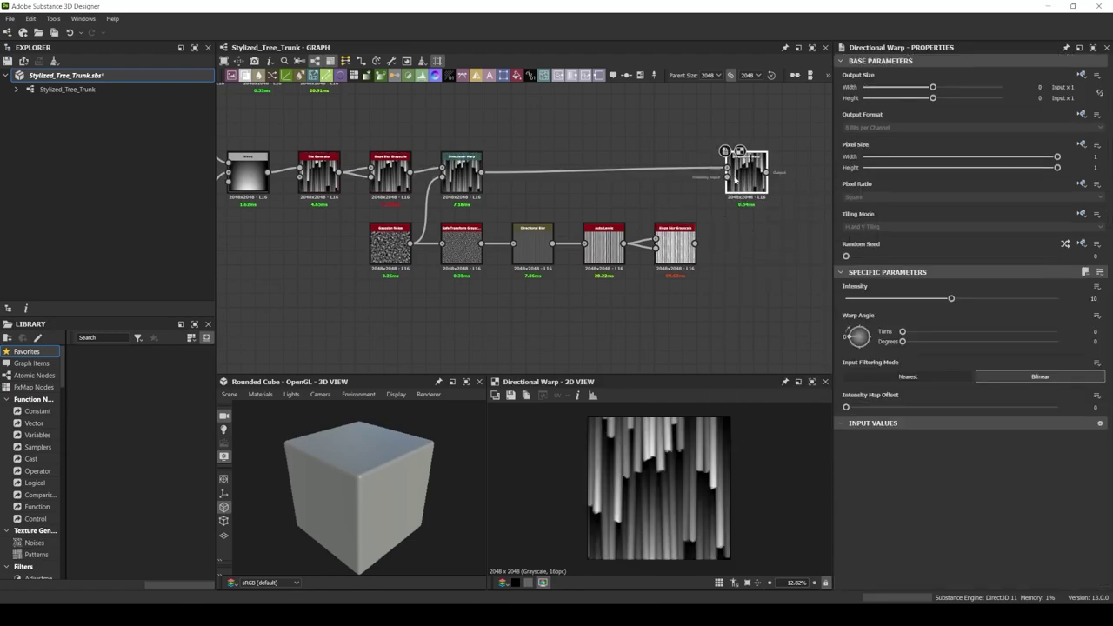
pyautogui.moveTo(902, 341); pyautogui.dragTo(980, 341)
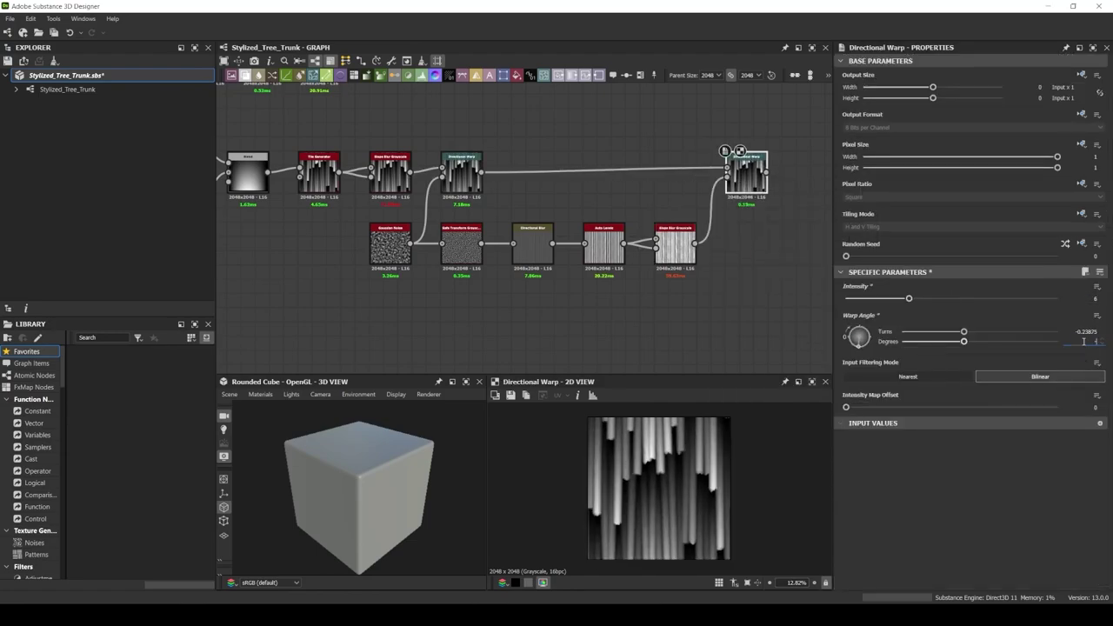
pyautogui.scroll(5, 669, 511)
# Blend the warp with the Slope Blur Grayscale in Min (Darken) mode at lowered opacity
pyautogui.moveTo(731, 132); pyautogui.dragTo(671, 199)
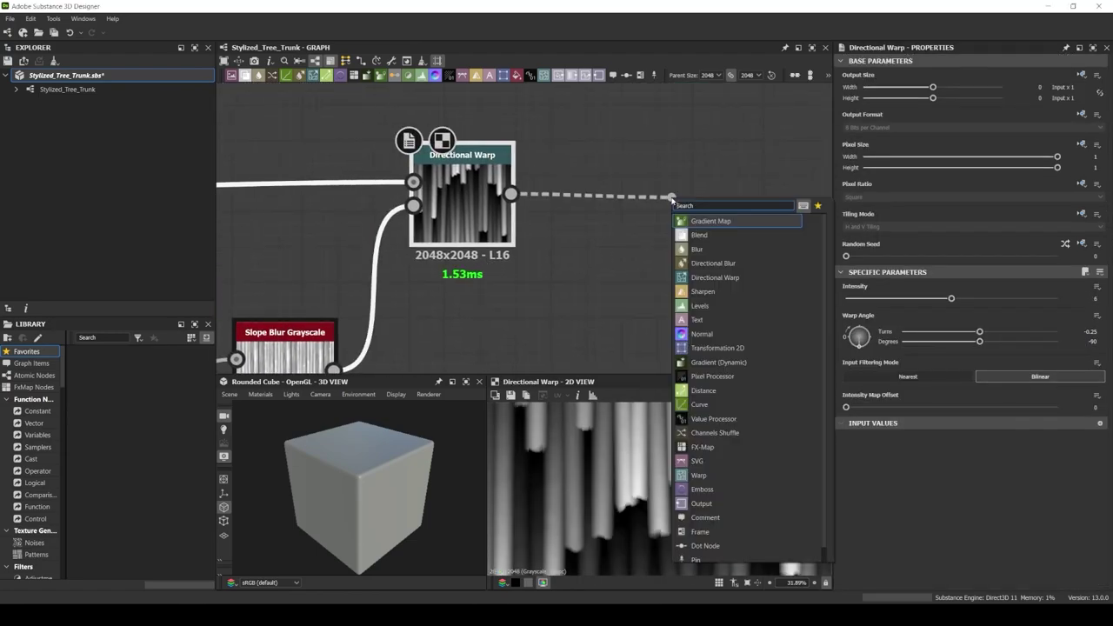
pyautogui.click(708, 218)
pyautogui.moveTo(402, 312); pyautogui.dragTo(616, 146)
pyautogui.doubleClick(648, 181)
pyautogui.click(972, 328)
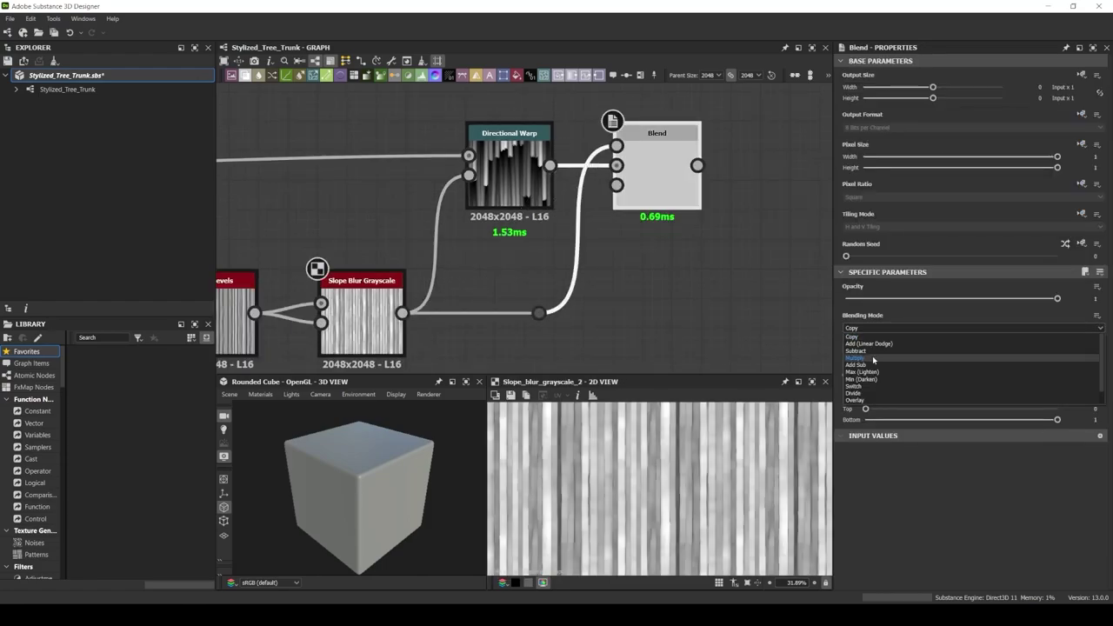
pyautogui.click(863, 369)
pyautogui.moveTo(1058, 299); pyautogui.dragTo(954, 300)
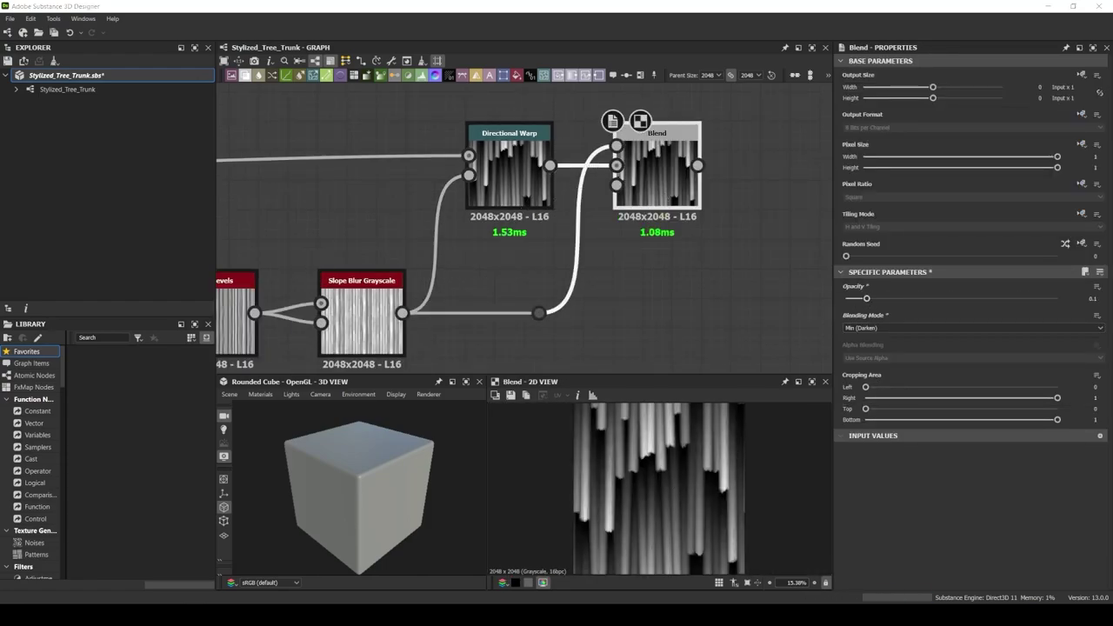
# Add a Histogram Range node after the Blend
pyautogui.moveTo(699, 166); pyautogui.dragTo(735, 174)
pyautogui.click(766, 185)
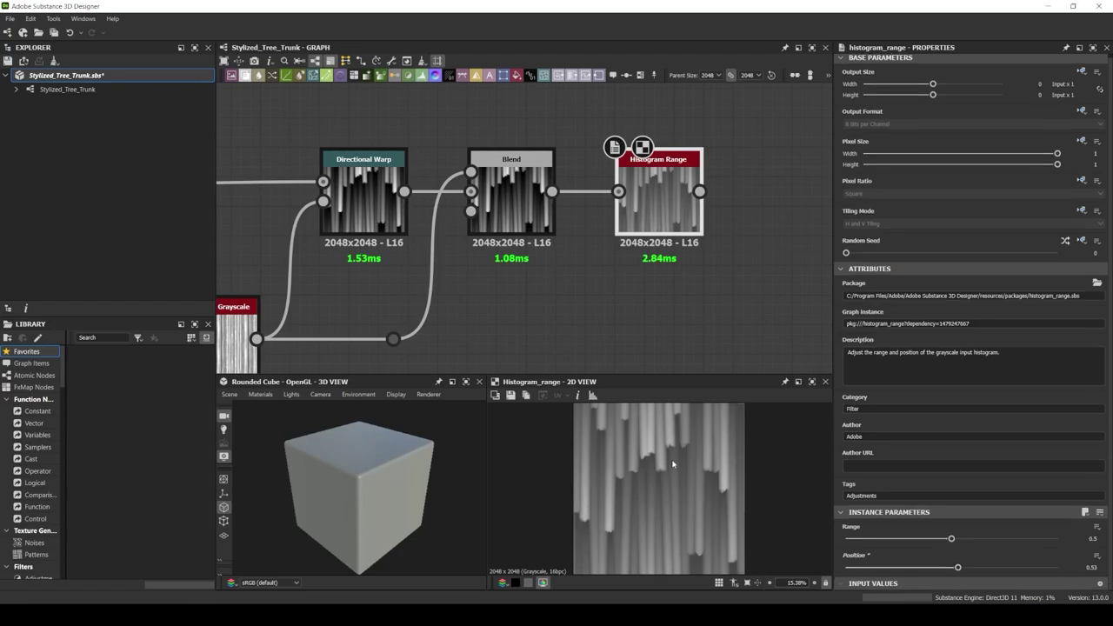
pyautogui.scroll(2, 673, 465)
pyautogui.scroll(-3, 648, 452)
pyautogui.scroll(-5, 418, 250)
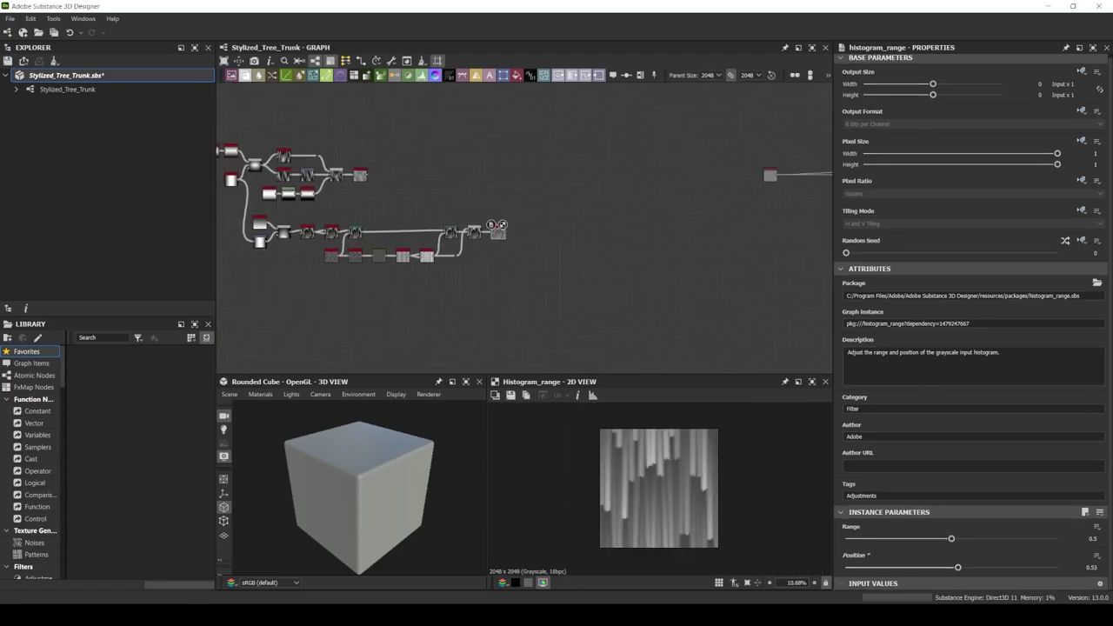
pyautogui.scroll(3, 500, 224)
# Connect the lower chain into height_blend and set Contrast to 0.5
pyautogui.moveTo(334, 208); pyautogui.dragTo(725, 219)
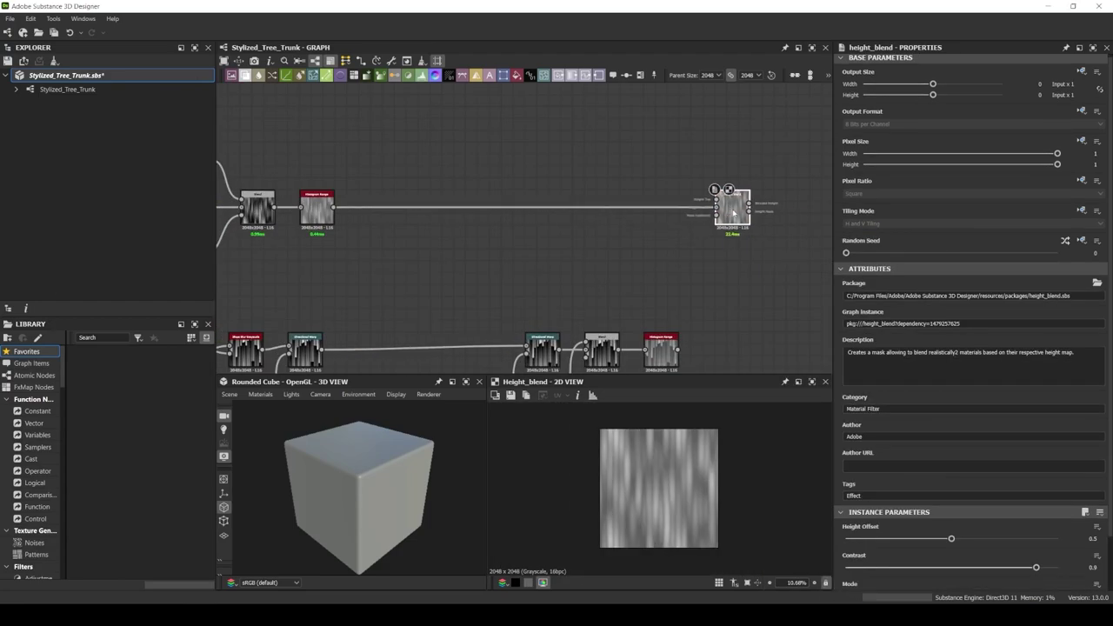
pyautogui.write('0.5')
pyautogui.press('Return')
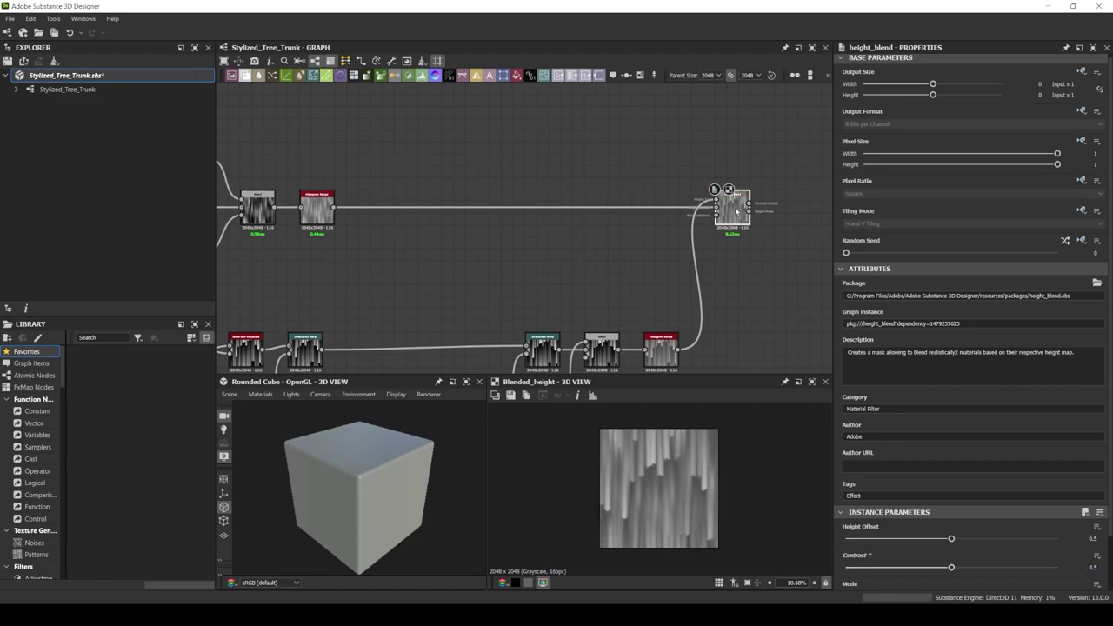
pyautogui.scroll(-2, 536, 300)
# Select all nodes and wrap them in a frame titled 'Main Shape'
pyautogui.hotkey('ctrl', 'a')
pyautogui.scroll(1, 644, 227)
pyautogui.rightClick(658, 206)
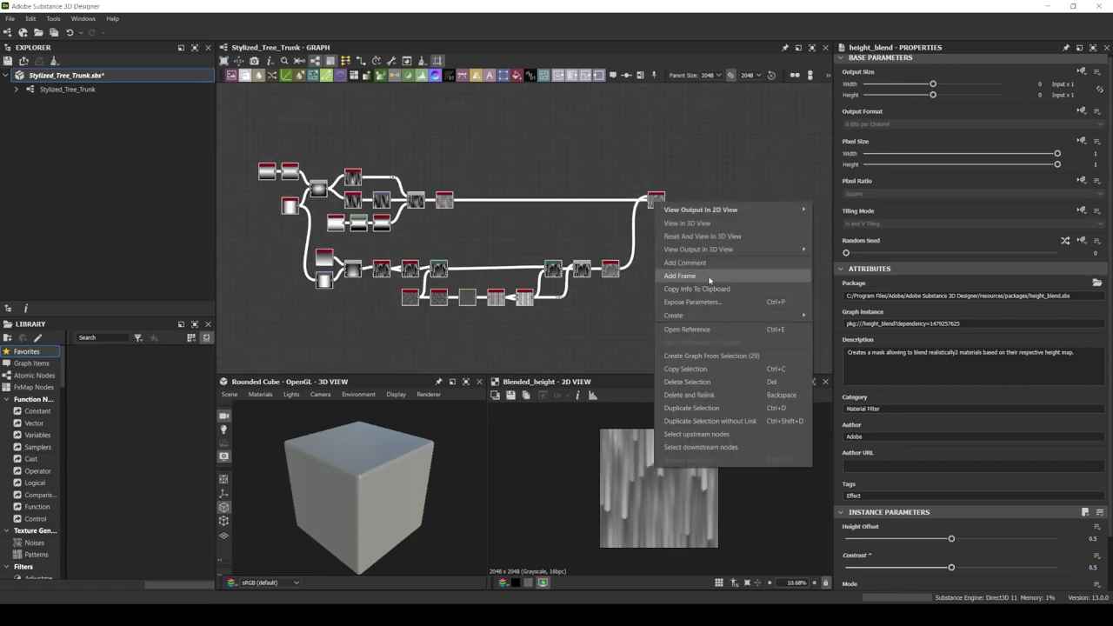
pyautogui.click(696, 277)
pyautogui.click(893, 116)
pyautogui.write('Main Shape')
pyautogui.press('Return')
pyautogui.scroll(2, 270, 182)
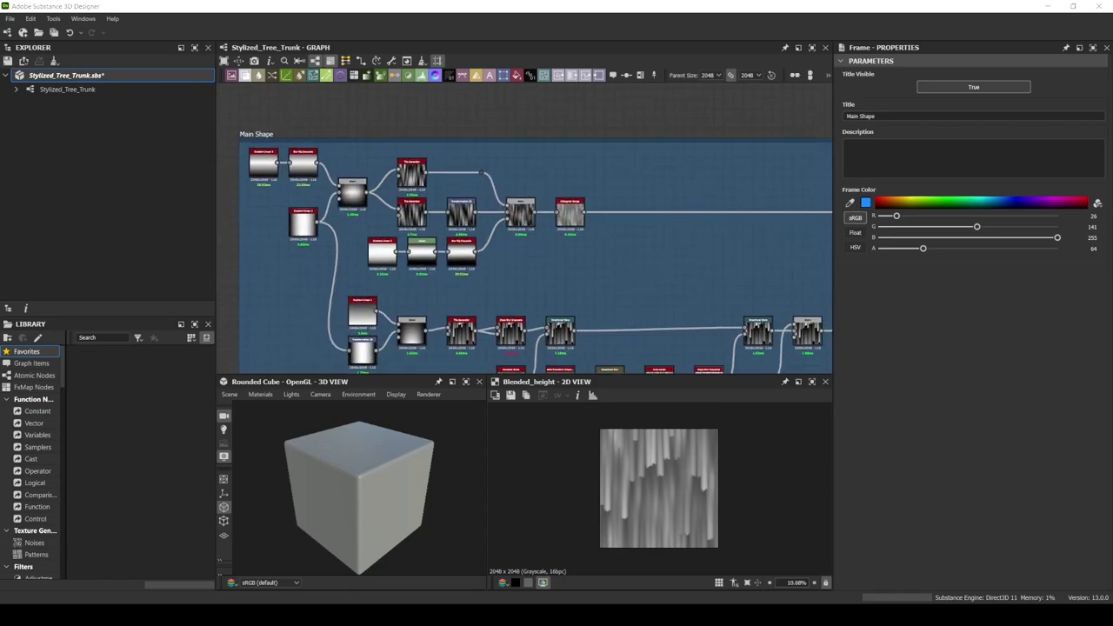
pyautogui.moveTo(487, 261); pyautogui.dragTo(412, 176, button='middle')
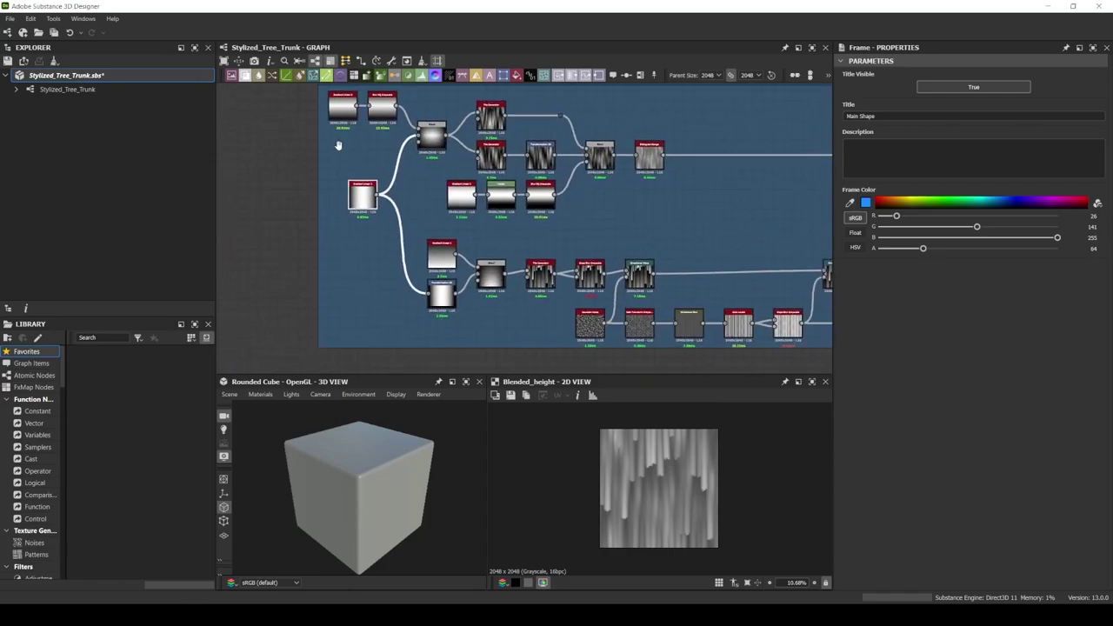
pyautogui.scroll(-3, 413, 176)
pyautogui.scroll(2, 412, 176)
pyautogui.scroll(-2, 399, 197)
pyautogui.scroll(3, 495, 207)
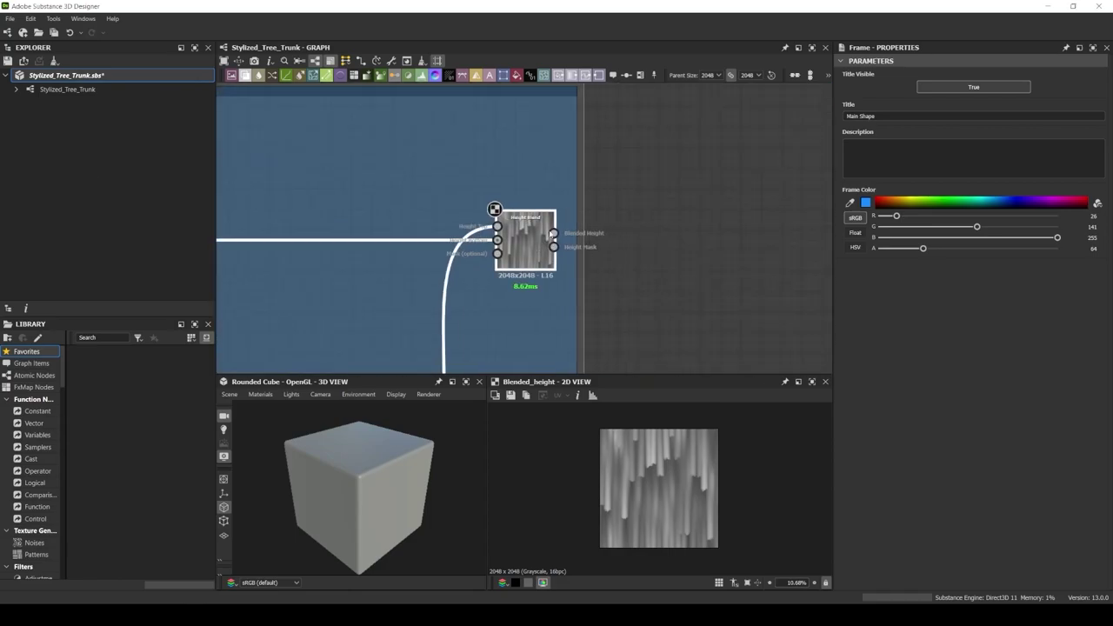
pyautogui.scroll(1, 524, 194)
# Add a Tile Generator using the Image Input pattern with X 5 and Y 1 tiles
pyautogui.scroll(-3, 524, 194)
pyautogui.moveTo(444, 231); pyautogui.dragTo(489, 337)
pyautogui.click(533, 281)
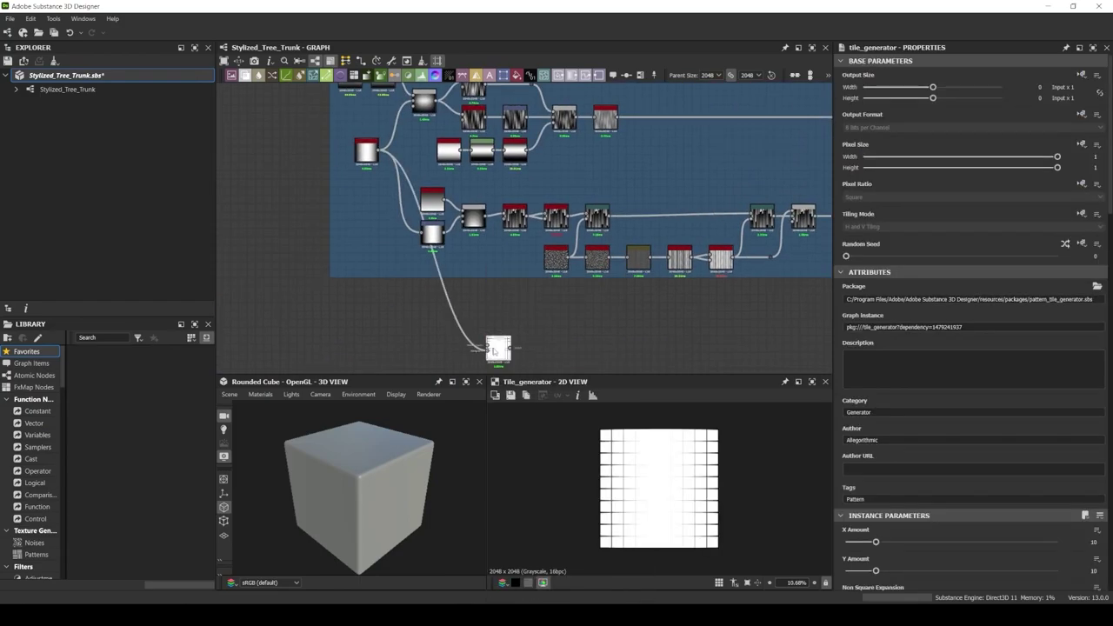
pyautogui.scroll(-3, 970, 511)
pyautogui.scroll(-4, 970, 512)
pyautogui.click(974, 287)
pyautogui.click(878, 301)
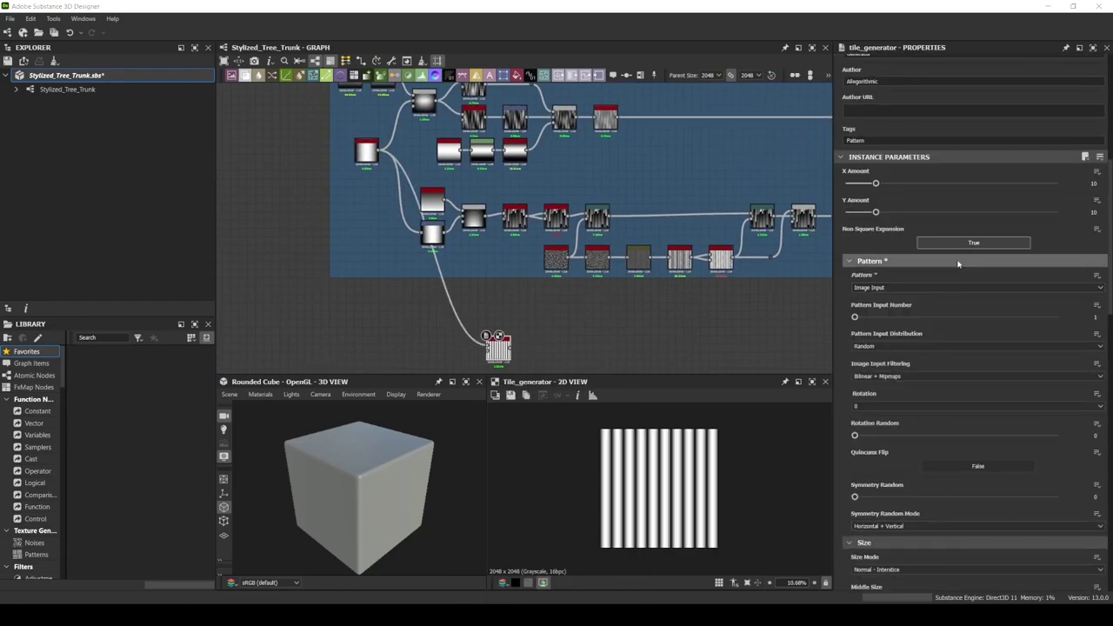
pyautogui.moveTo(876, 212); pyautogui.dragTo(846, 212)
pyautogui.moveTo(875, 184); pyautogui.dragTo(859, 184)
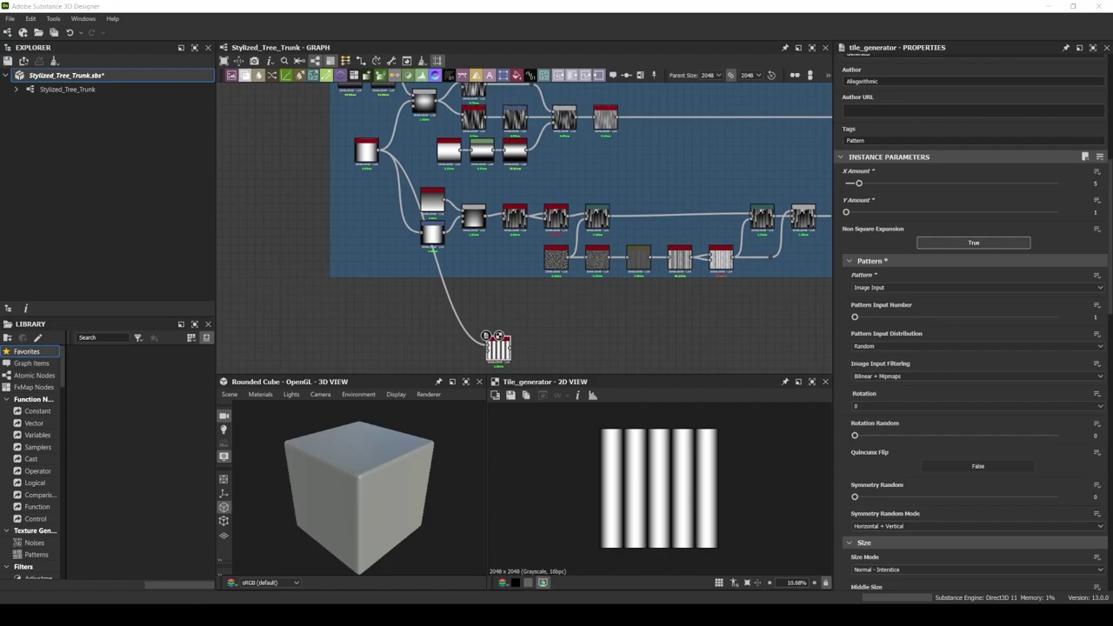
# Set the Tile Generator scale to 2.5, X position random 1 and luminance random 1
pyautogui.scroll(-3, 868, 434)
pyautogui.moveTo(956, 570); pyautogui.dragTo(1009, 570)
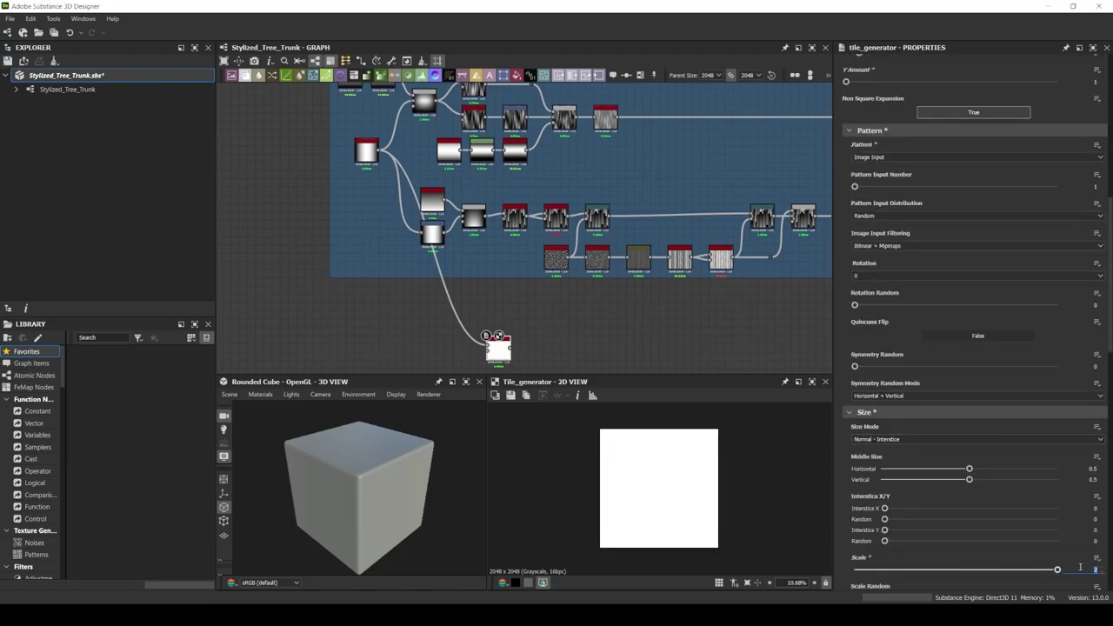
pyautogui.write('.5')
pyautogui.press('Return')
pyautogui.scroll(-5, 974, 348)
pyautogui.click(1058, 493)
pyautogui.scroll(-2, 974, 435)
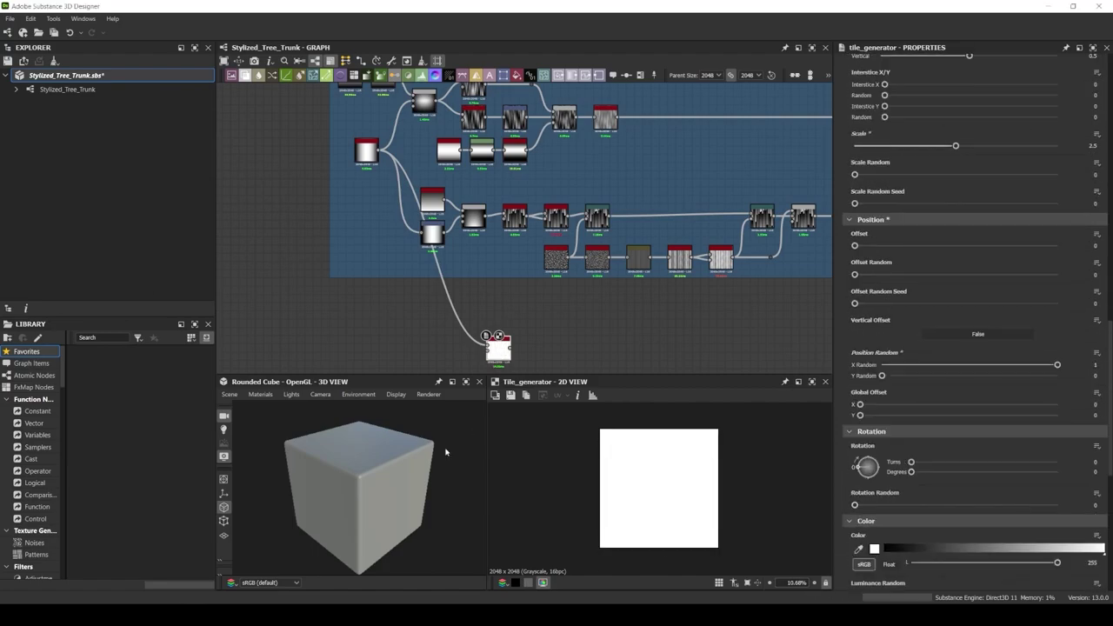
pyautogui.scroll(-3, 974, 348)
pyautogui.scroll(-5, 974, 348)
pyautogui.click(1058, 235)
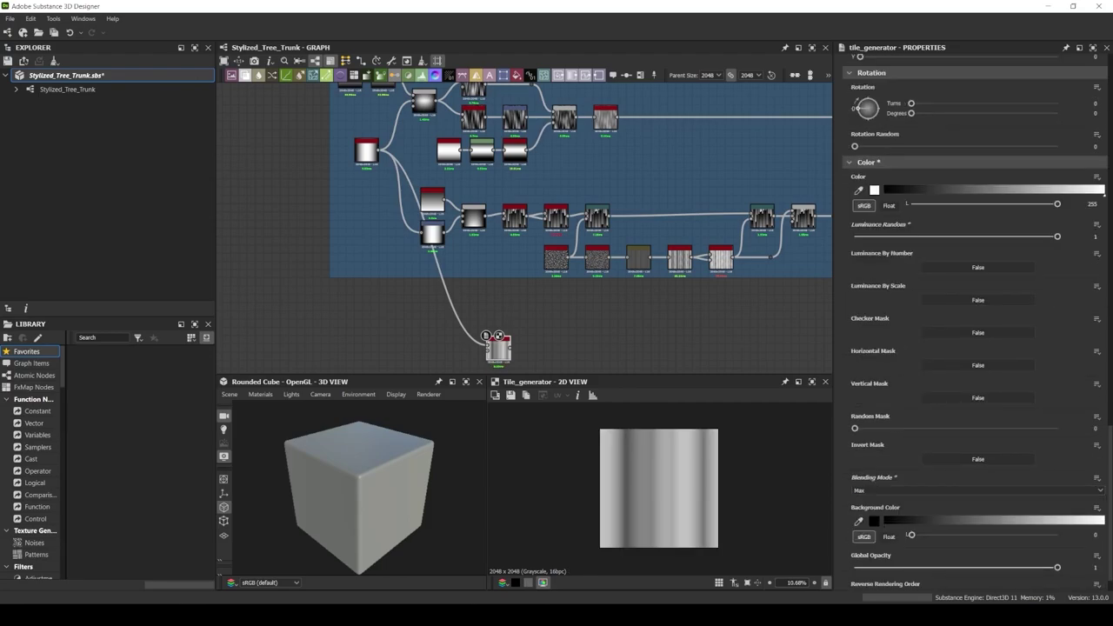
# Add a Directional Warp driven by a Gaussian Noise with scale about 3
pyautogui.moveTo(650, 226); pyautogui.dragTo(500, 188, button='middle')
pyautogui.moveTo(364, 310); pyautogui.dragTo(431, 270)
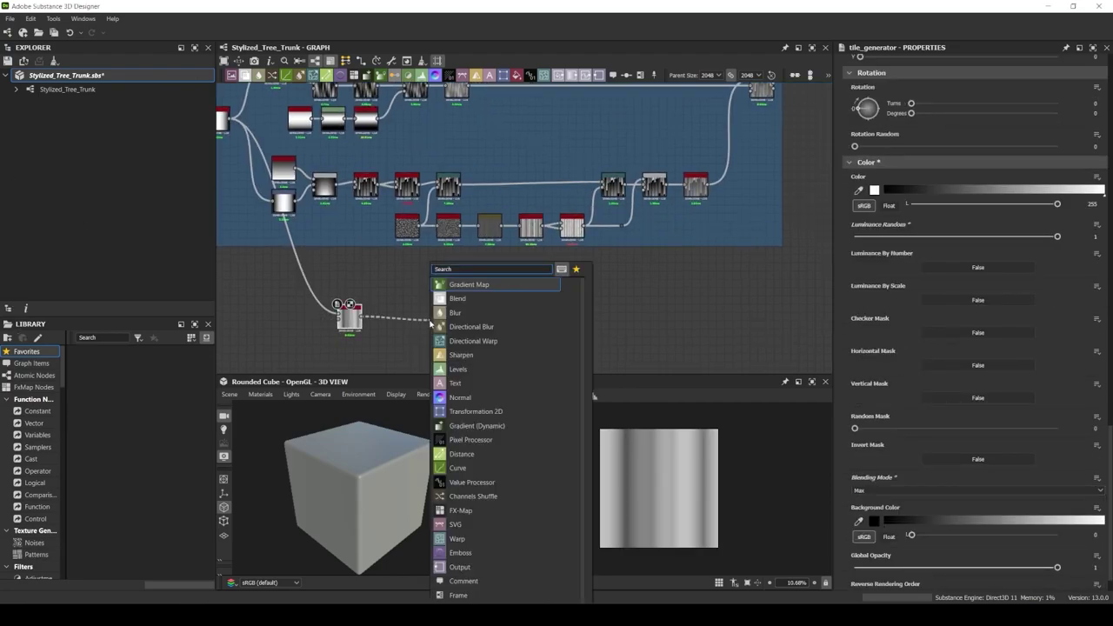
pyautogui.click(461, 361)
pyautogui.moveTo(327, 367)
pyautogui.mouseDown(button='middle')
pyautogui.moveTo(400, 315)
pyautogui.moveTo(387, 278)
pyautogui.mouseUp(button='middle')
pyautogui.press('space')
pyautogui.click(387, 278)
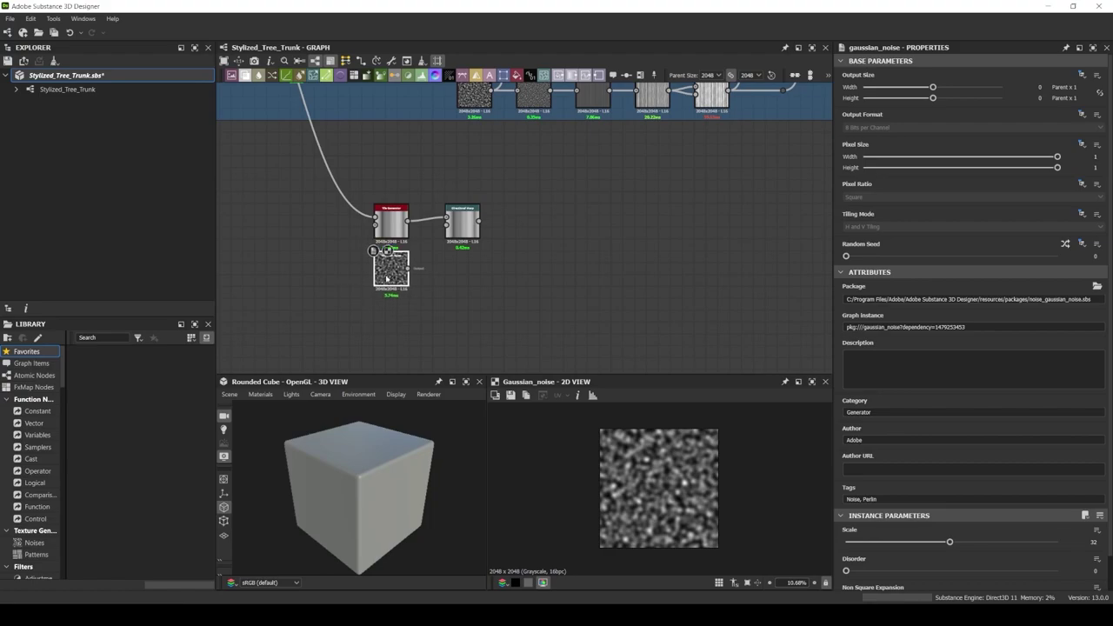
pyautogui.moveTo(949, 542); pyautogui.dragTo(851, 542)
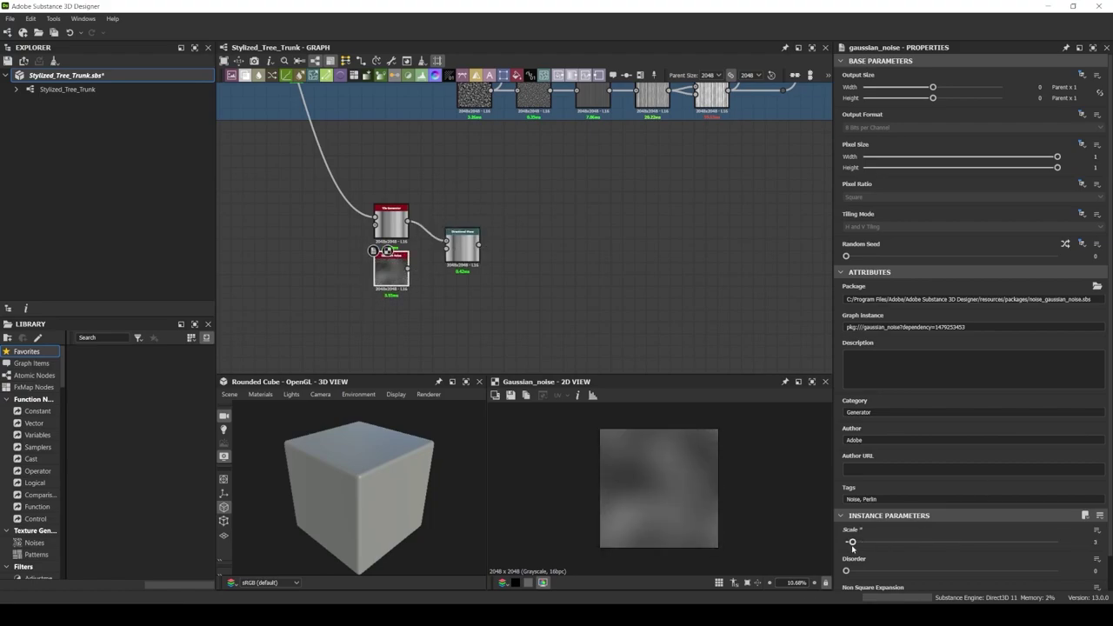
# Set the Directional Warp angle to about -224 degrees and intensity to 100
pyautogui.click(446, 228)
pyautogui.moveTo(861, 336); pyautogui.dragTo(869, 331)
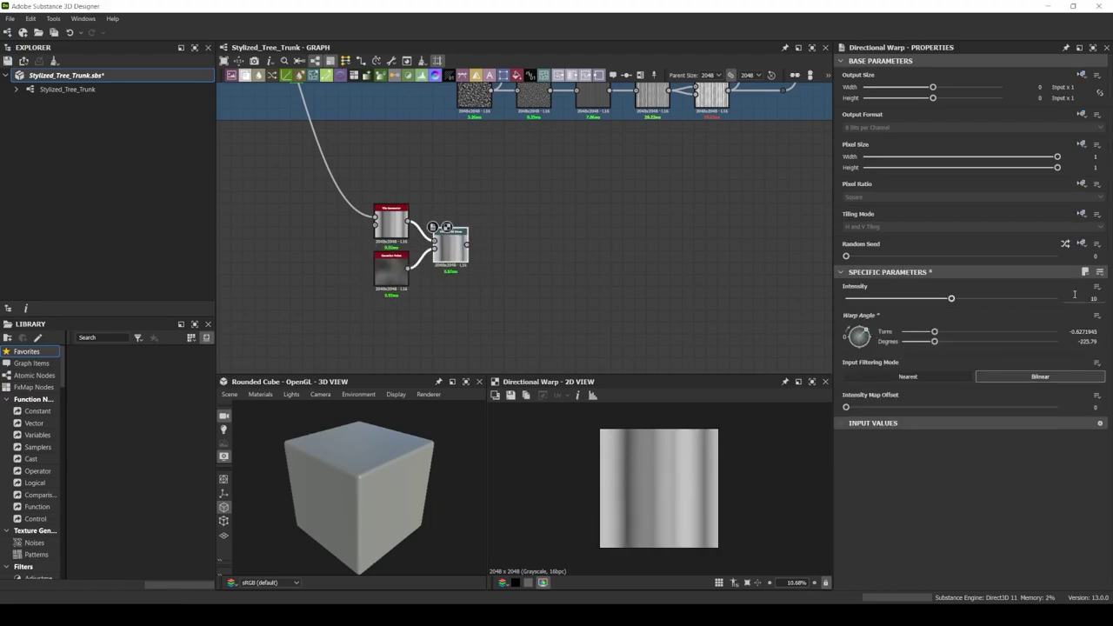
pyautogui.write('0')
pyautogui.press('Return')
# Chain Auto Levels and then Histogram Range after the warp
pyautogui.moveTo(468, 246); pyautogui.dragTo(508, 246)
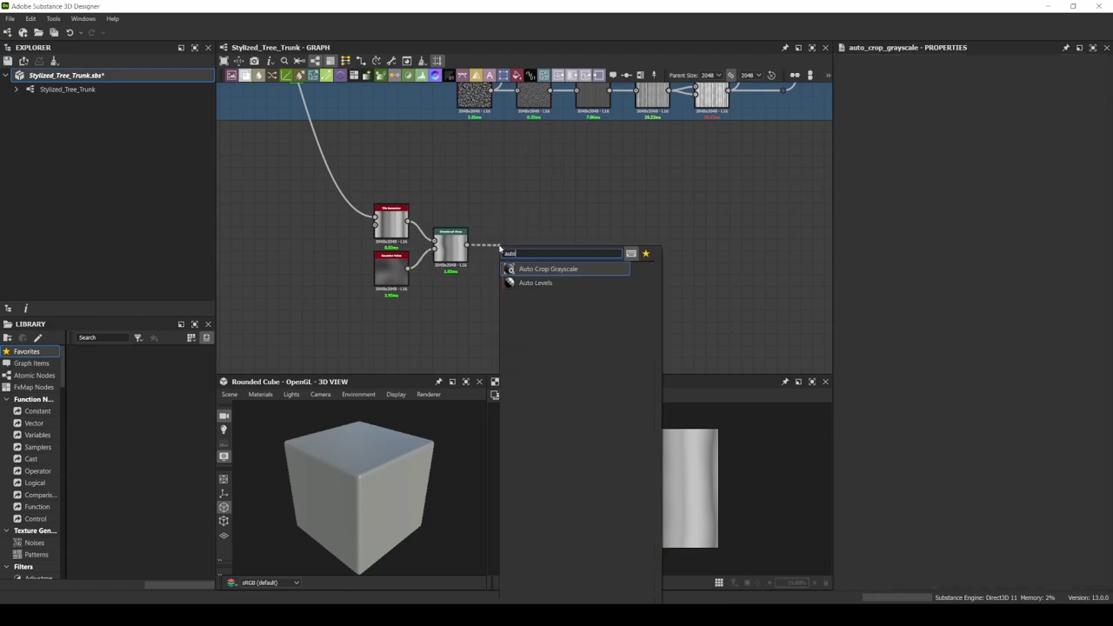
pyautogui.scroll(3, 486, 276)
pyautogui.moveTo(573, 204); pyautogui.dragTo(648, 211)
pyautogui.click(688, 228)
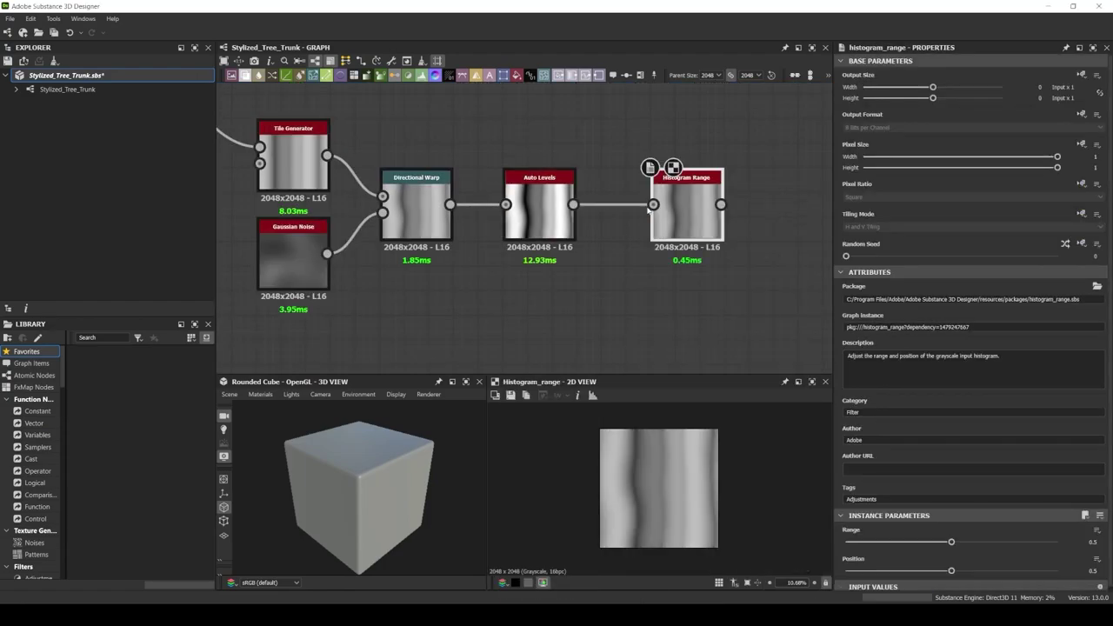
pyautogui.scroll(-5, 538, 274)
# Move the new stripe chain to the right of the graph
pyautogui.moveTo(447, 294); pyautogui.dragTo(334, 277, button='middle')
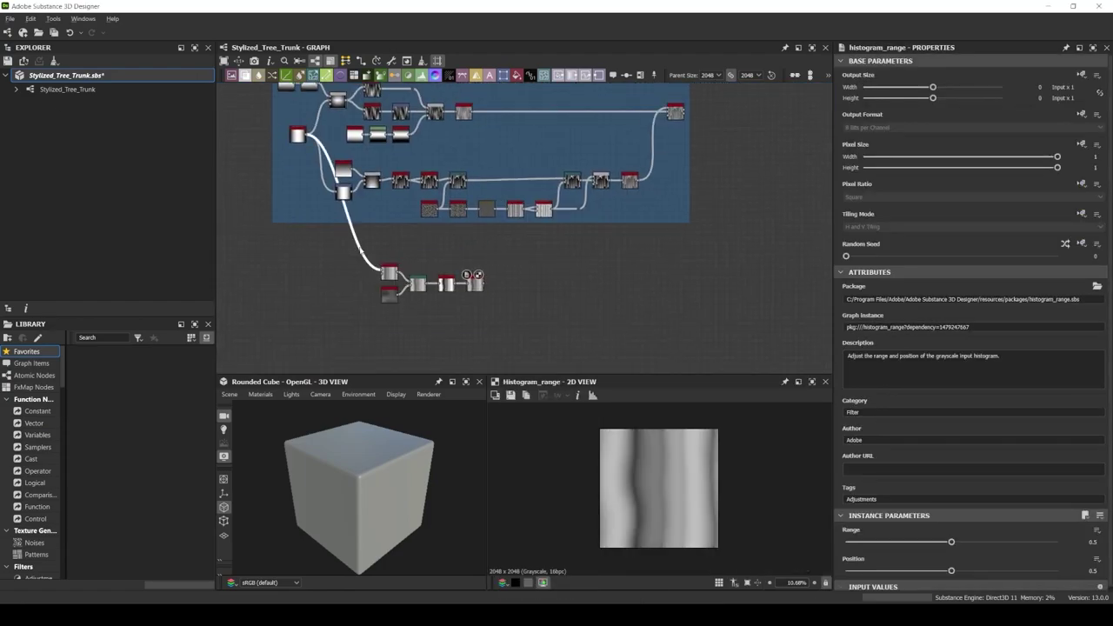
pyautogui.click(334, 276)
pyautogui.moveTo(389, 272); pyautogui.dragTo(596, 272)
pyautogui.moveTo(670, 248); pyautogui.dragTo(415, 267, button='middle')
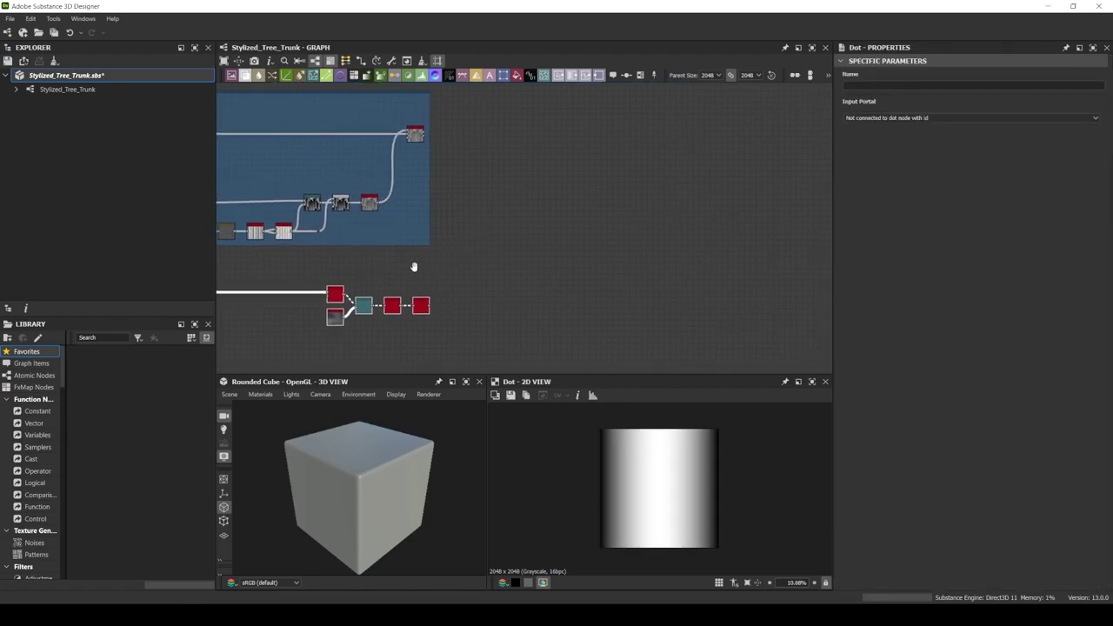
pyautogui.moveTo(493, 251); pyautogui.dragTo(477, 268, button='middle')
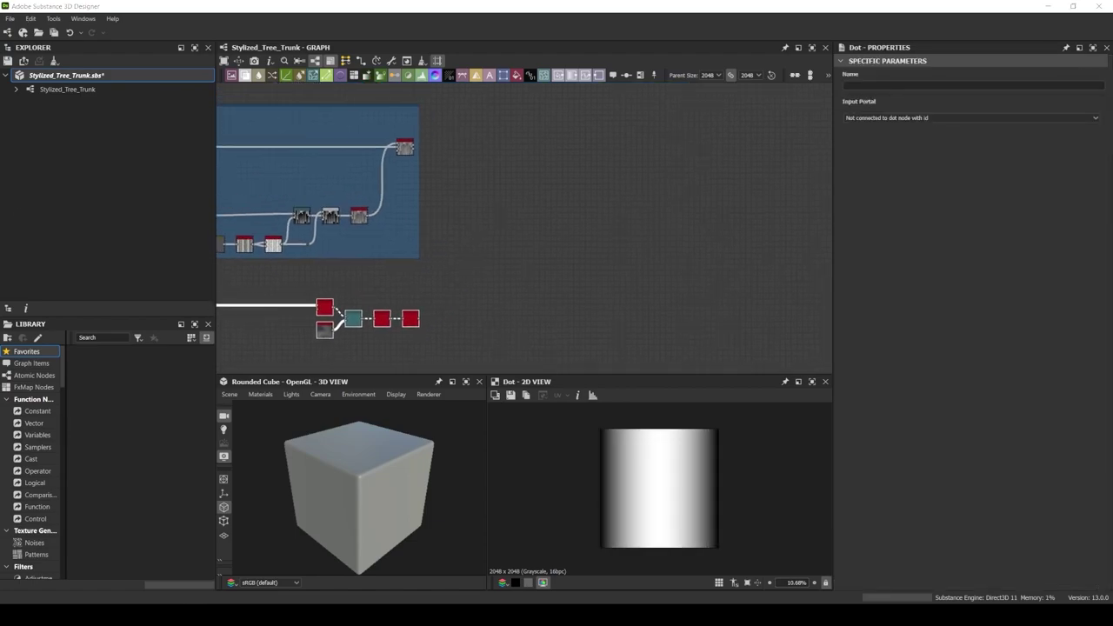
# Connect Height Blend into the Blend node, set to Overlay at 0.3 opacity
pyautogui.click(410, 319)
pyautogui.scroll(3, 421, 321)
pyautogui.moveTo(489, 179); pyautogui.dragTo(527, 179, button='middle')
pyautogui.moveTo(312, 184); pyautogui.dragTo(578, 187)
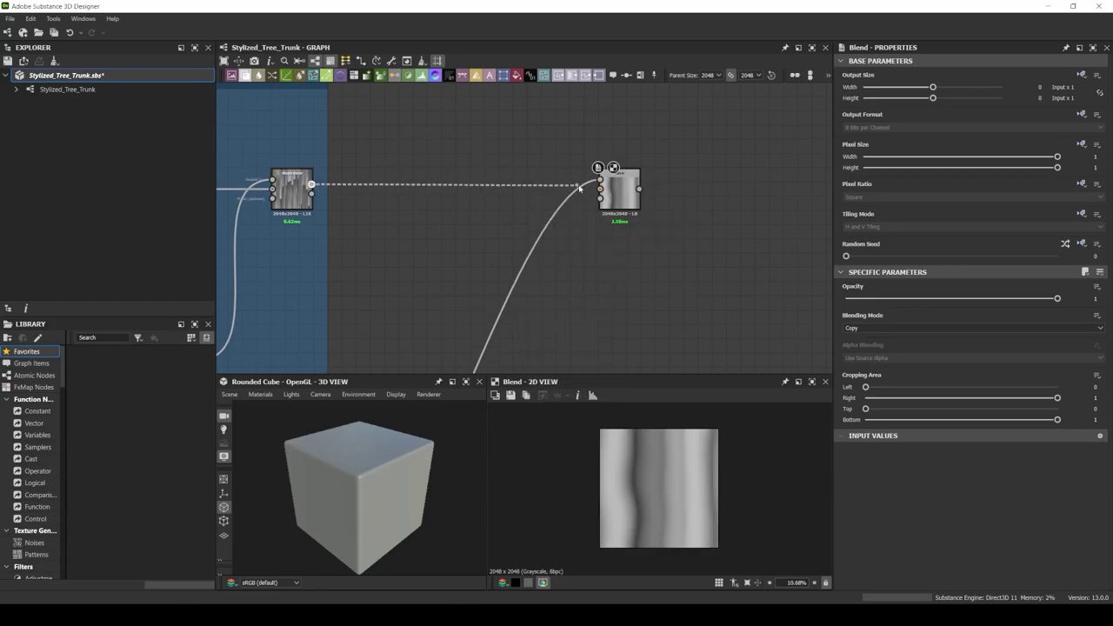
pyautogui.click(616, 193)
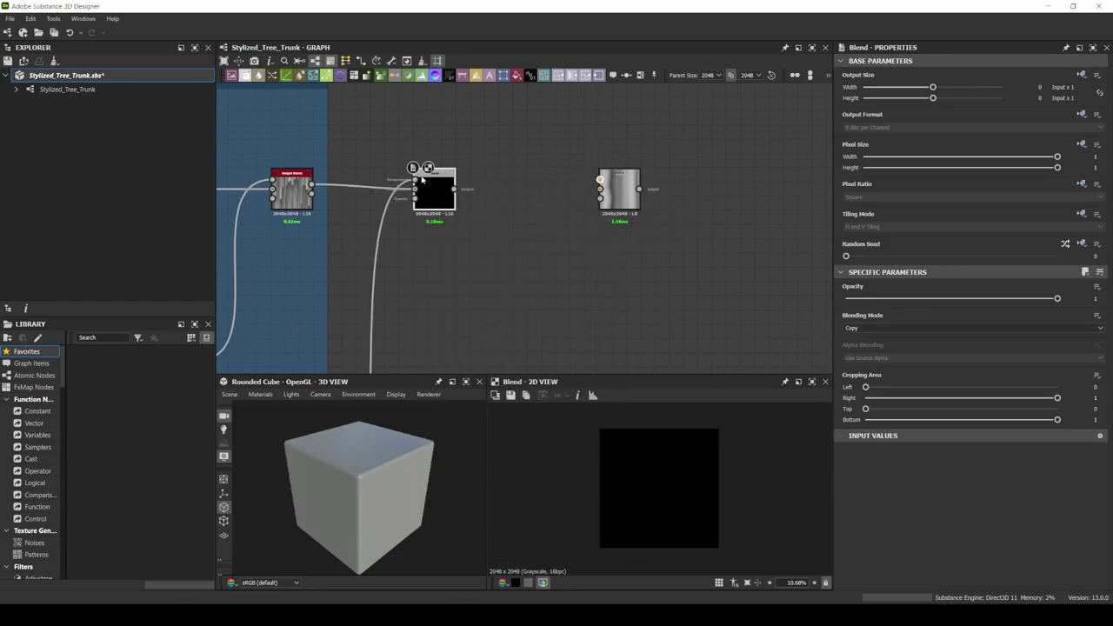
pyautogui.click(915, 328)
pyautogui.click(915, 398)
pyautogui.moveTo(1057, 298); pyautogui.dragTo(909, 298)
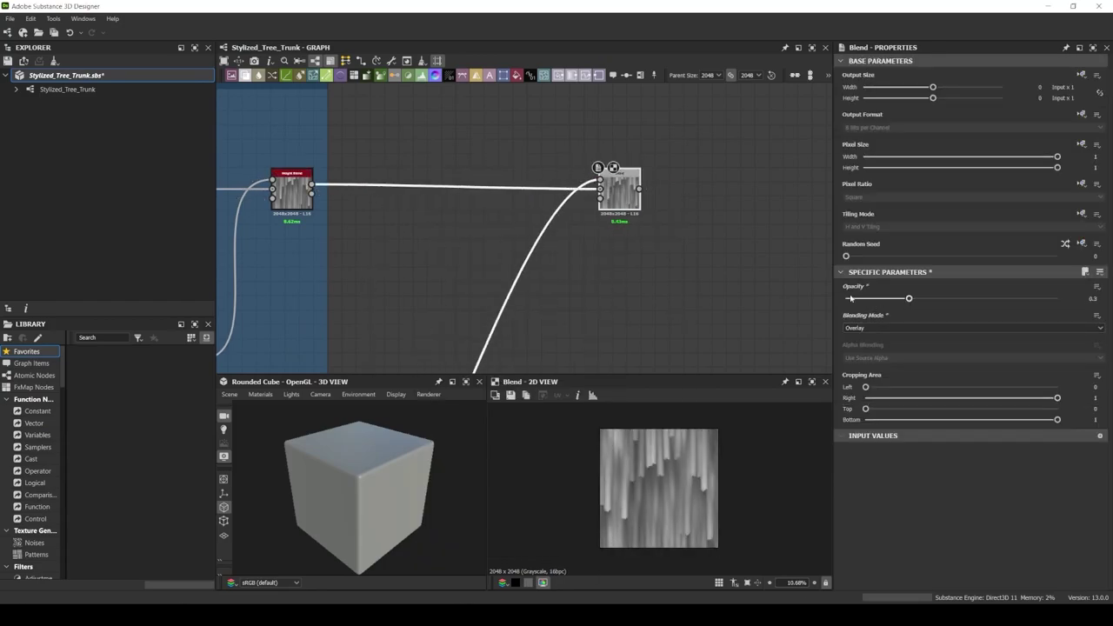
# Title the stripe chain's frame 'Big Shape'
pyautogui.press('f')
pyautogui.scroll(4, 515, 178)
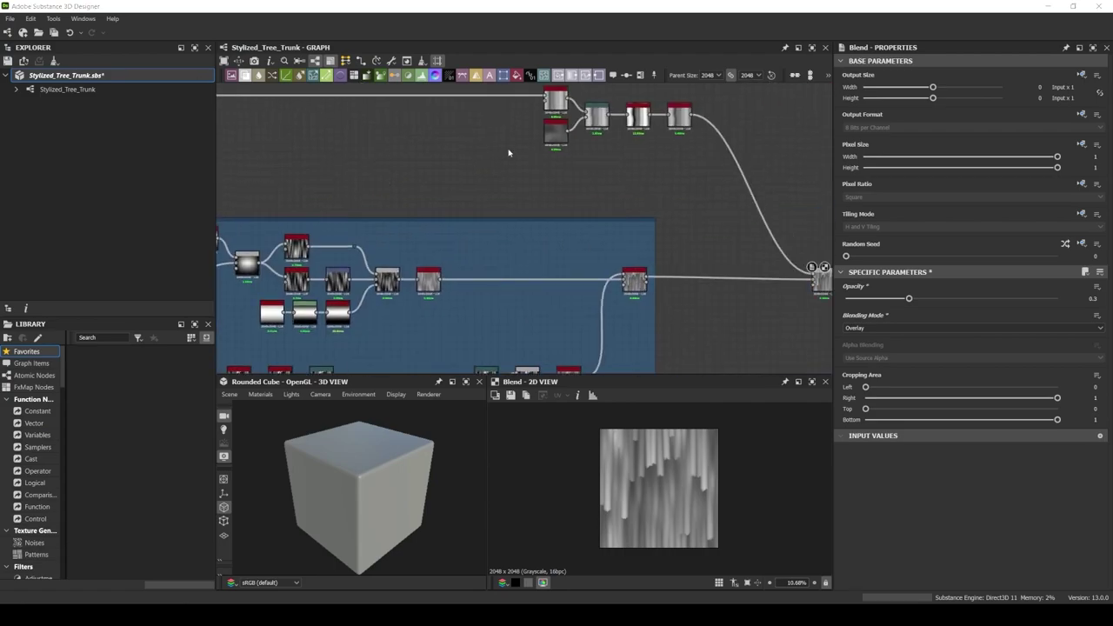
pyautogui.click(433, 184)
pyautogui.press('Return')
pyautogui.moveTo(696, 355)
pyautogui.mouseDown(button='middle')
pyautogui.moveTo(591, 254)
pyautogui.moveTo(446, 235)
pyautogui.mouseUp(button='middle')
pyautogui.press('space')
# Add Auto Levels after the blend and a Gradient Linear 1 with tiling 32
pyautogui.press('Return')
pyautogui.moveTo(566, 290); pyautogui.dragTo(562, 130)
pyautogui.press('space')
pyautogui.write('gradie')
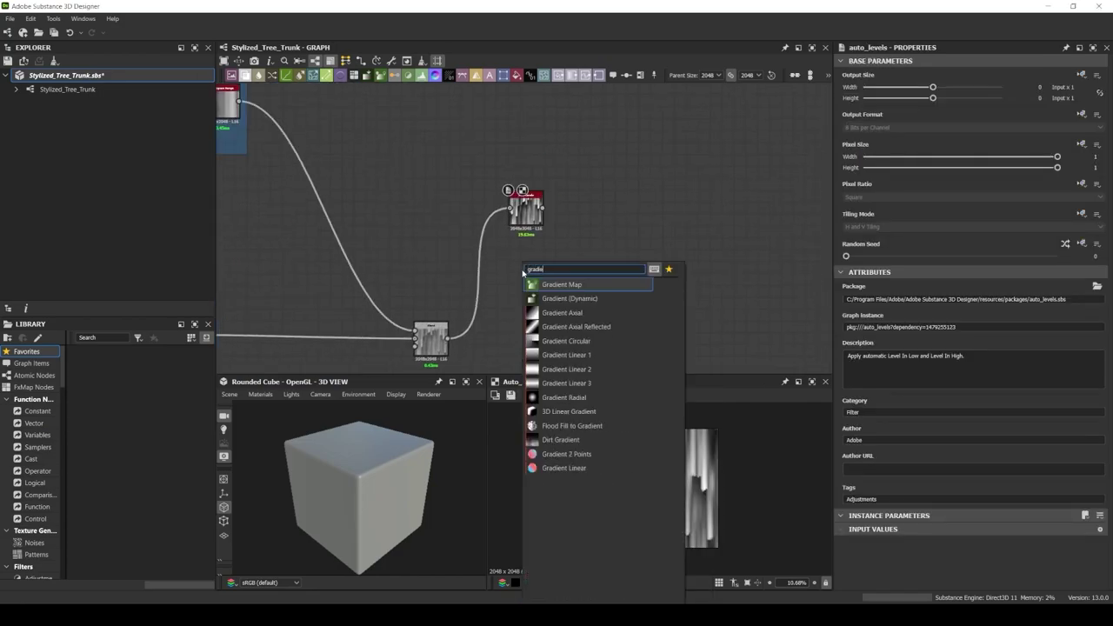
pyautogui.click(566, 355)
pyautogui.moveTo(847, 543); pyautogui.dragTo(952, 542)
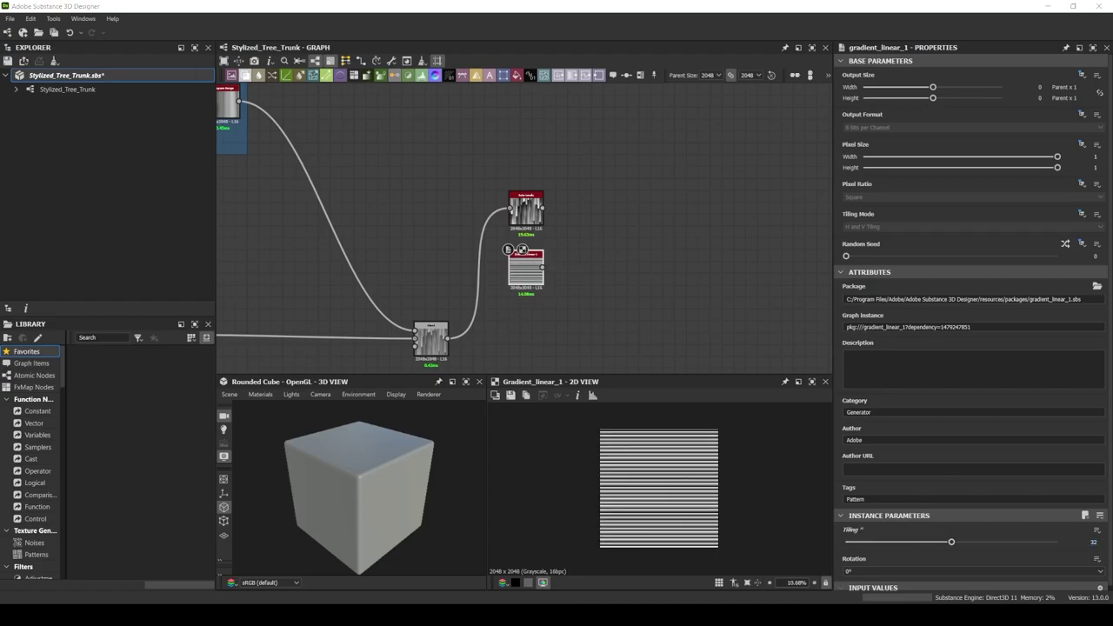
# Add a Curve after the gradient, raising and adding points to brighten it
pyautogui.press('space')
pyautogui.write('curve')
pyautogui.press('Return')
pyautogui.moveTo(965, 493); pyautogui.dragTo(967, 412)
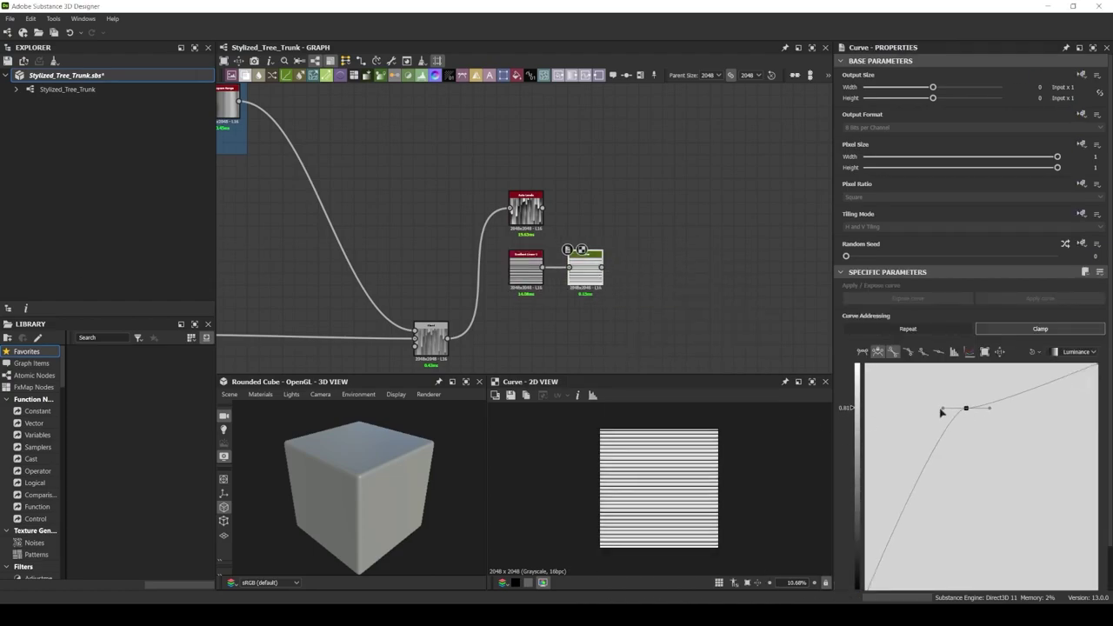
pyautogui.click(1023, 382)
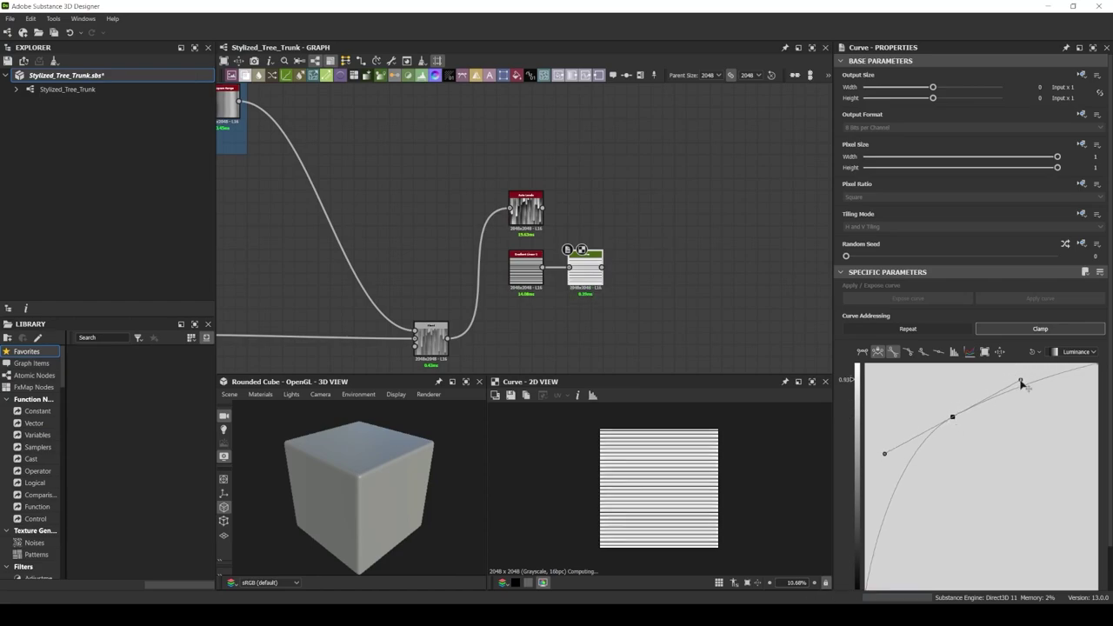
pyautogui.moveTo(952, 409); pyautogui.dragTo(961, 398)
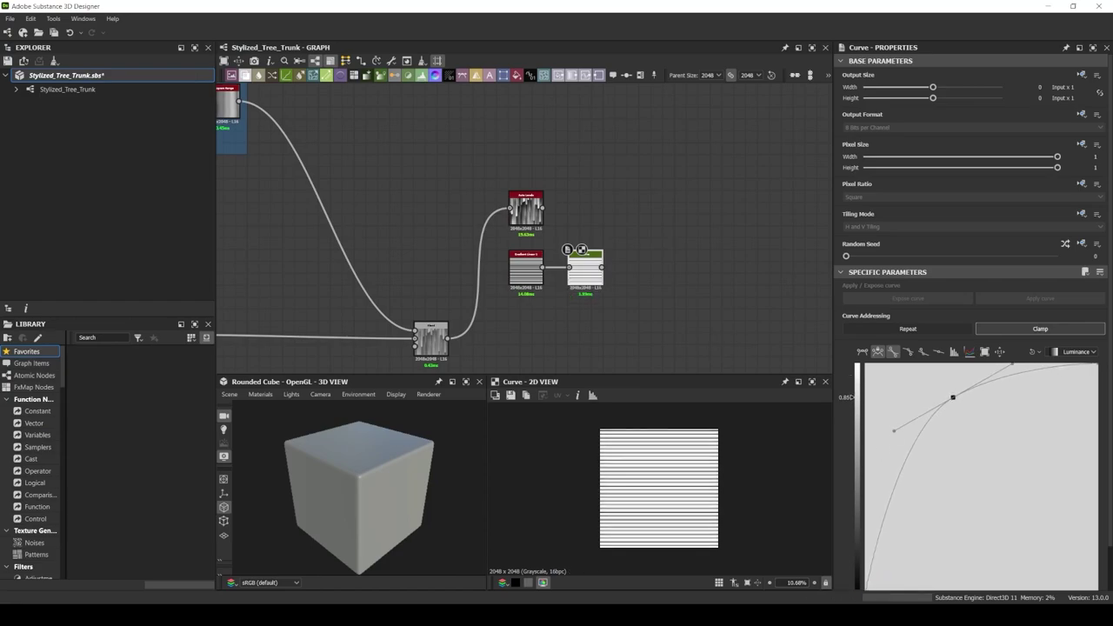
# Feed Auto Levels and the curved gradient into Gradient (Dynamic), and add a Levels node
pyautogui.moveTo(637, 215); pyautogui.dragTo(644, 213)
pyautogui.moveTo(601, 266); pyautogui.dragTo(623, 210)
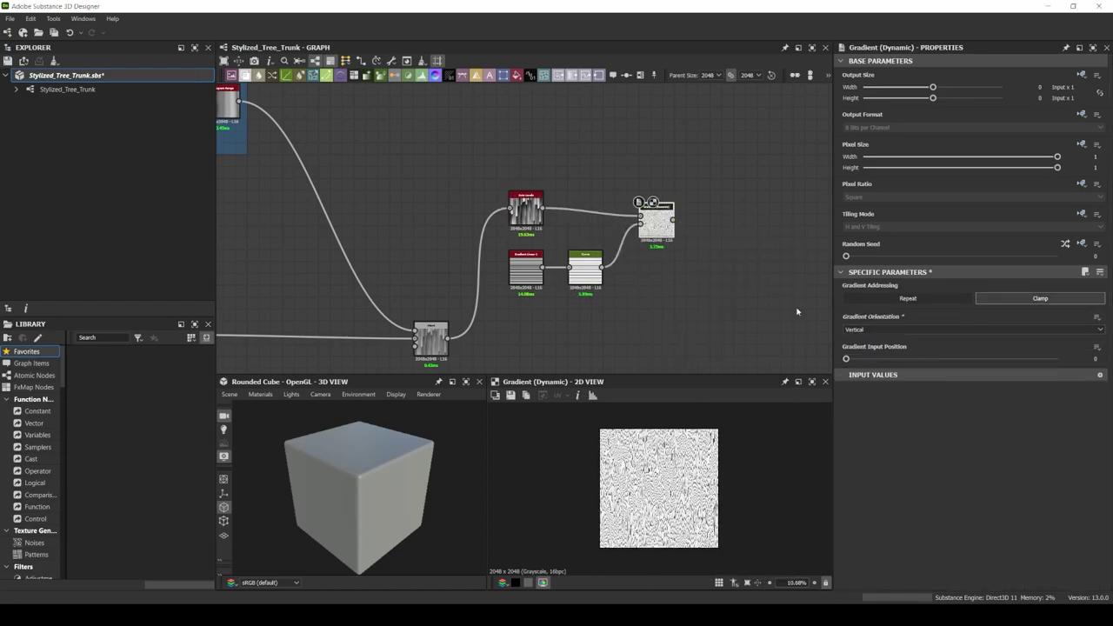
pyautogui.scroll(2, 522, 244)
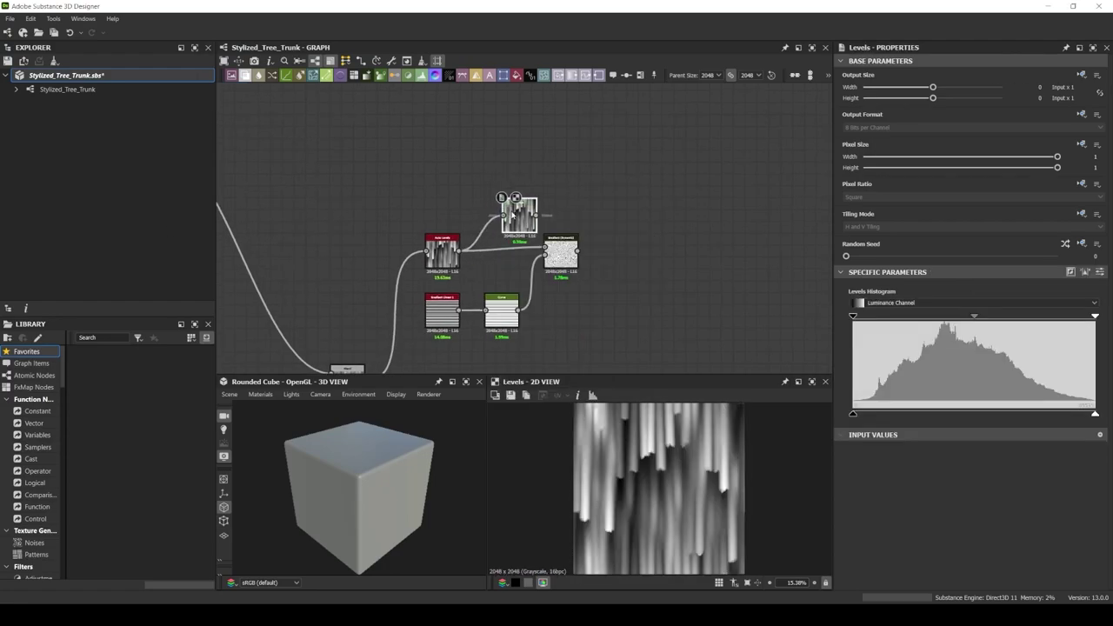
pyautogui.moveTo(514, 211); pyautogui.dragTo(576, 209)
# Raise the Levels black point and multiply the streak noise into the Blend node
pyautogui.moveTo(853, 316); pyautogui.dragTo(1005, 318)
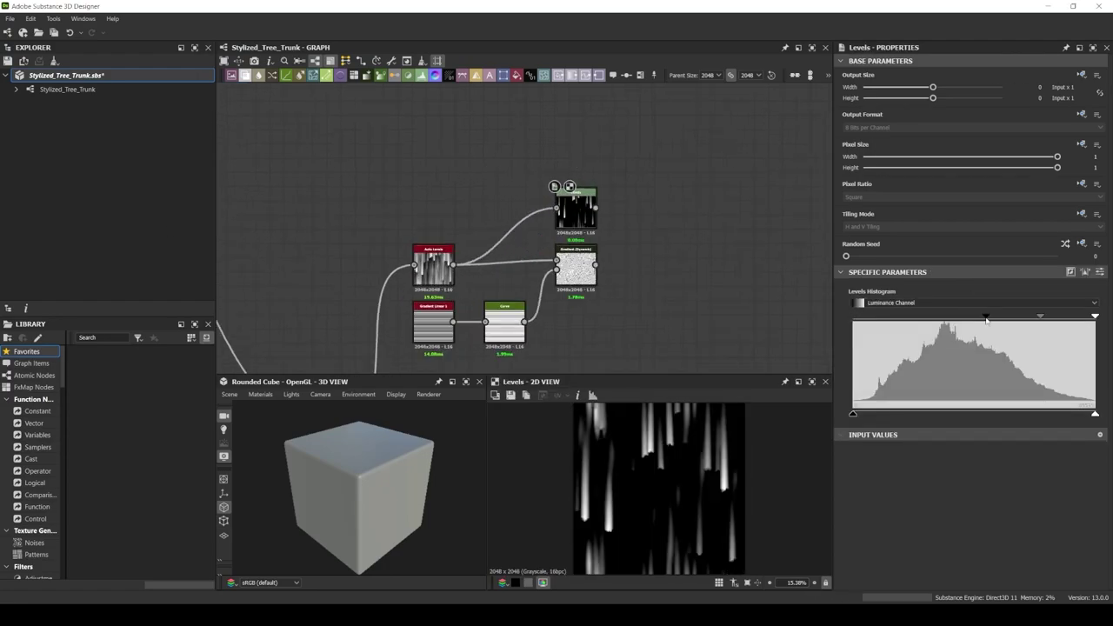
pyautogui.scroll(-3, 451, 209)
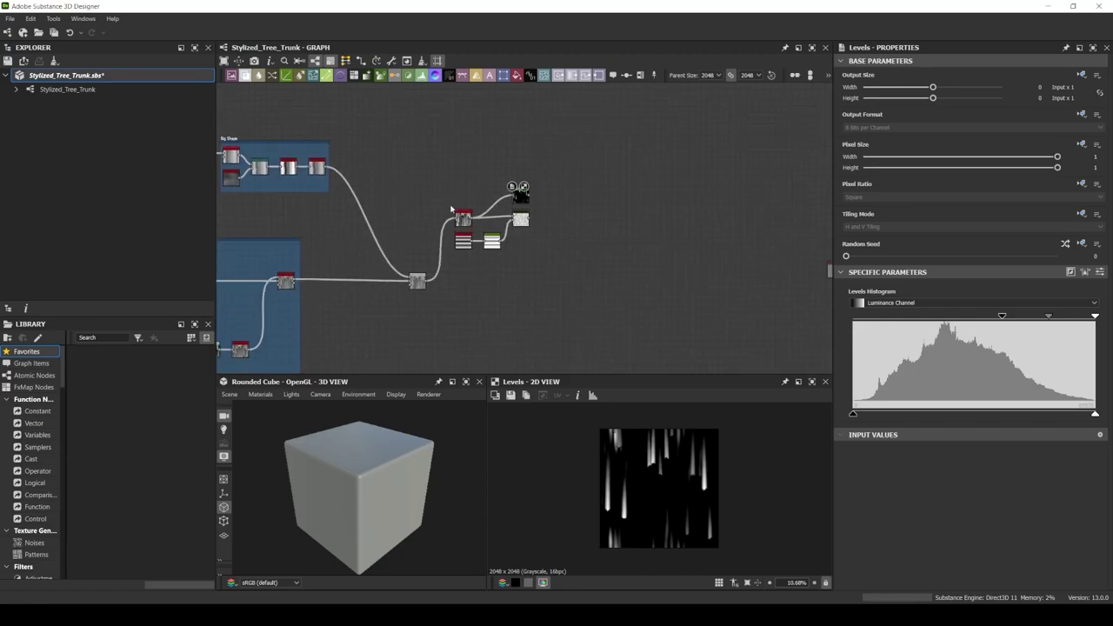
pyautogui.scroll(-1, 543, 194)
pyautogui.moveTo(498, 178); pyautogui.dragTo(589, 263)
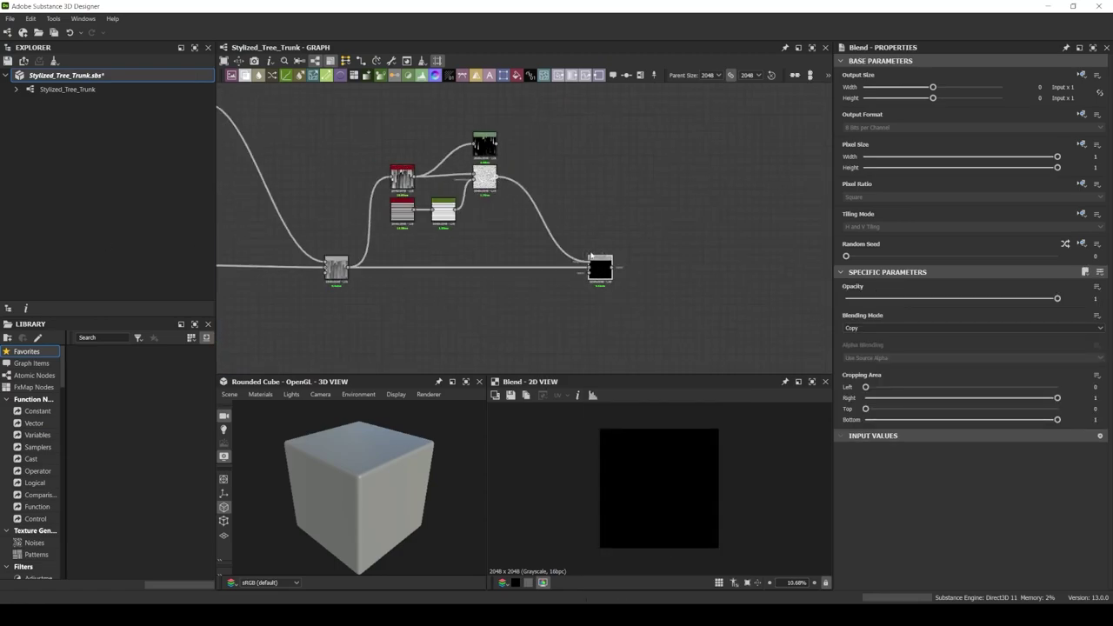
pyautogui.moveTo(480, 142); pyautogui.dragTo(483, 233)
pyautogui.moveTo(498, 146); pyautogui.dragTo(533, 177)
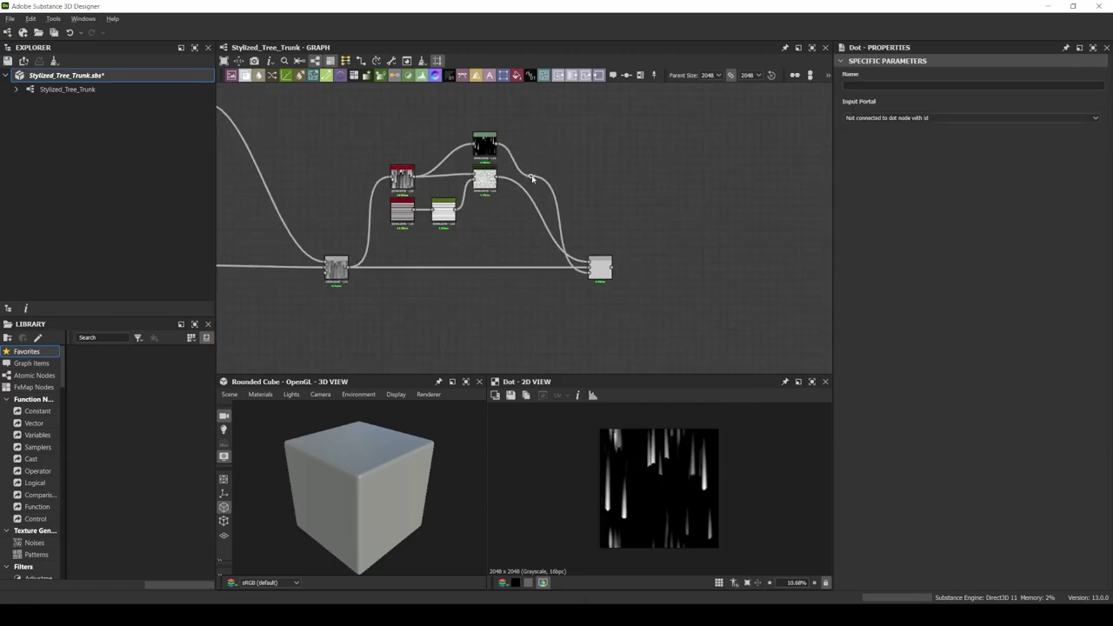
pyautogui.click(892, 357)
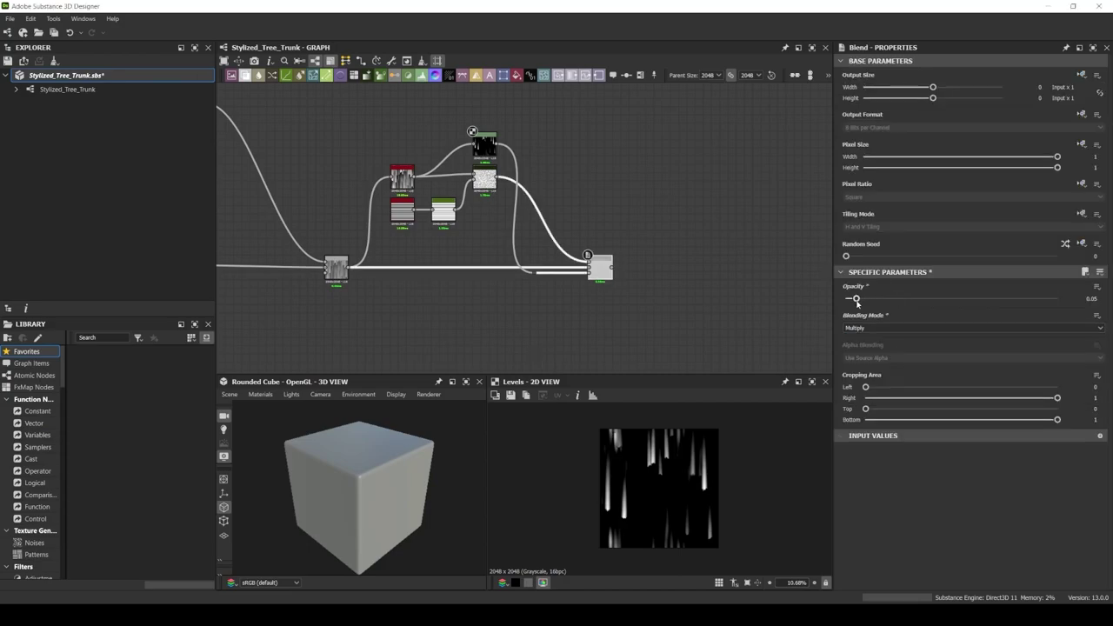
pyautogui.doubleClick(600, 268)
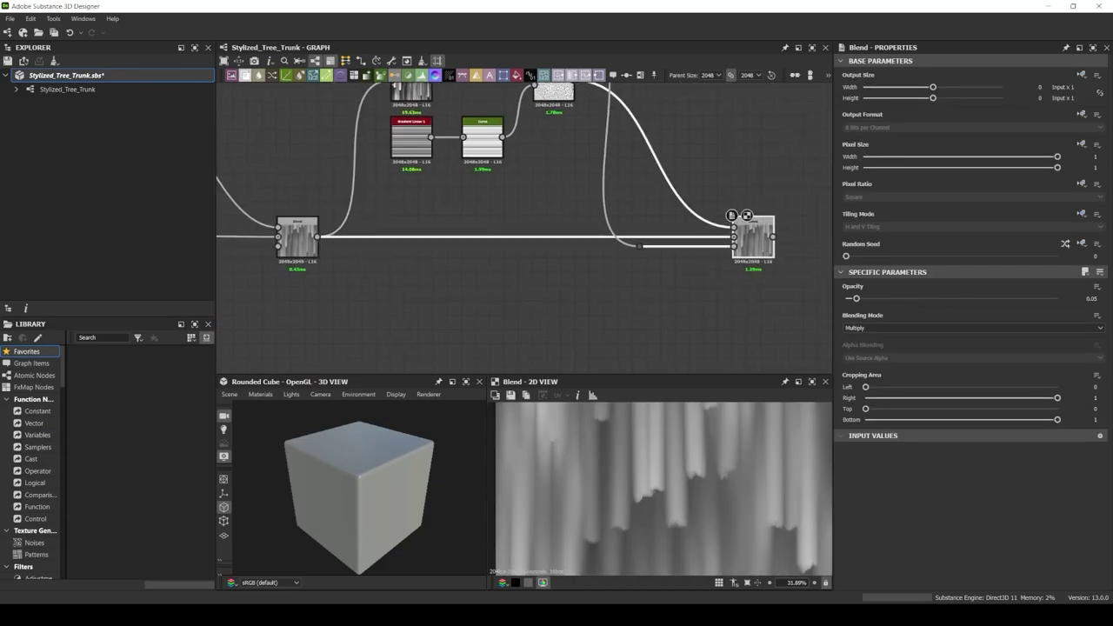
# Frame the four grain nodes as 'Grain'
pyautogui.scroll(-3, 570, 207)
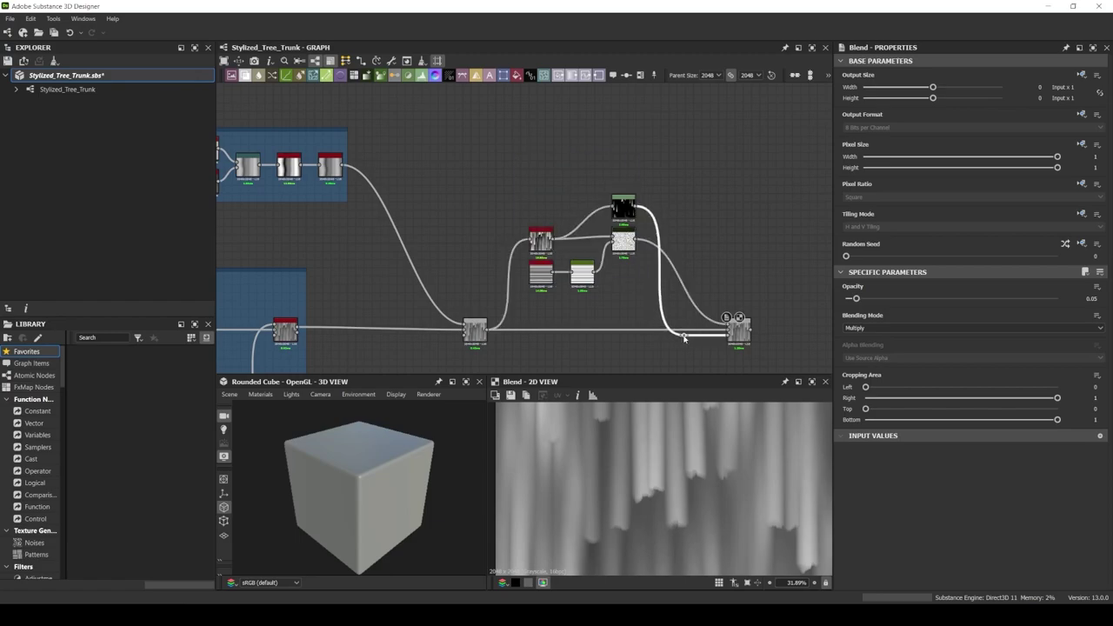
pyautogui.moveTo(685, 338)
pyautogui.mouseDown()
pyautogui.moveTo(520, 193)
pyautogui.moveTo(575, 155)
pyautogui.mouseUp()
pyautogui.hotkey('ctrl', 'f')
pyautogui.write('rain')
pyautogui.moveTo(475, 330); pyautogui.dragTo(433, 330)
# Frame the two main-line nodes as 'Blend Line' and preview a downstream output
pyautogui.moveTo(609, 348); pyautogui.dragTo(598, 283, button='middle')
pyautogui.rightClick(730, 266)
pyautogui.click(751, 326)
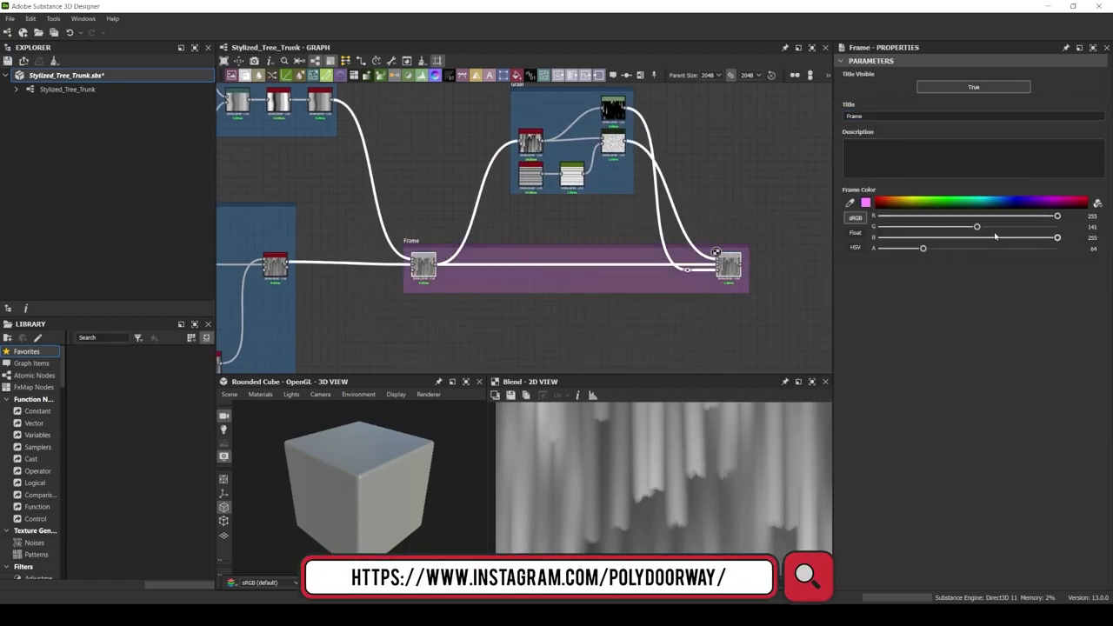
pyautogui.doubleClick(872, 115)
pyautogui.write('Line')
pyautogui.press('Return')
pyautogui.scroll(3, 487, 217)
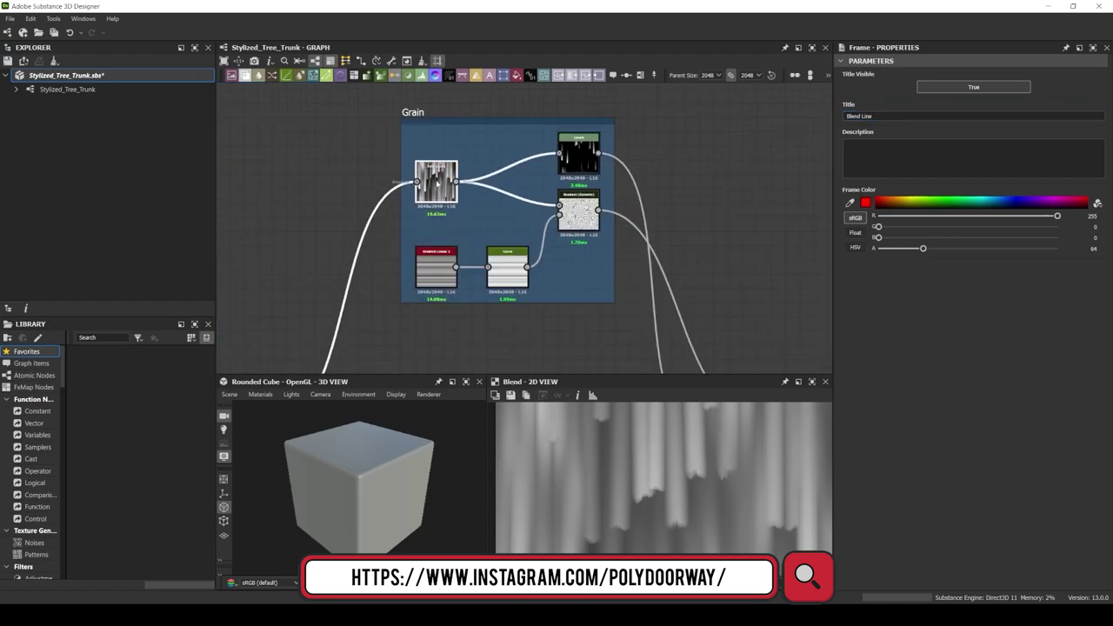
pyautogui.scroll(-4, 487, 218)
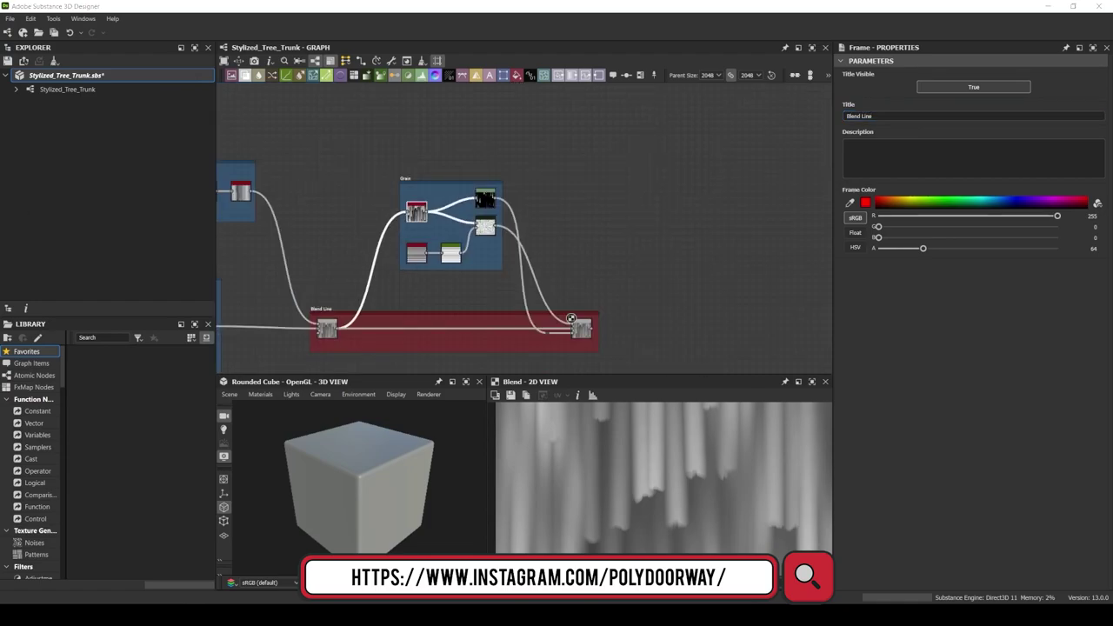
pyautogui.moveTo(570, 318); pyautogui.dragTo(257, 245, button='middle')
pyautogui.doubleClick(546, 242)
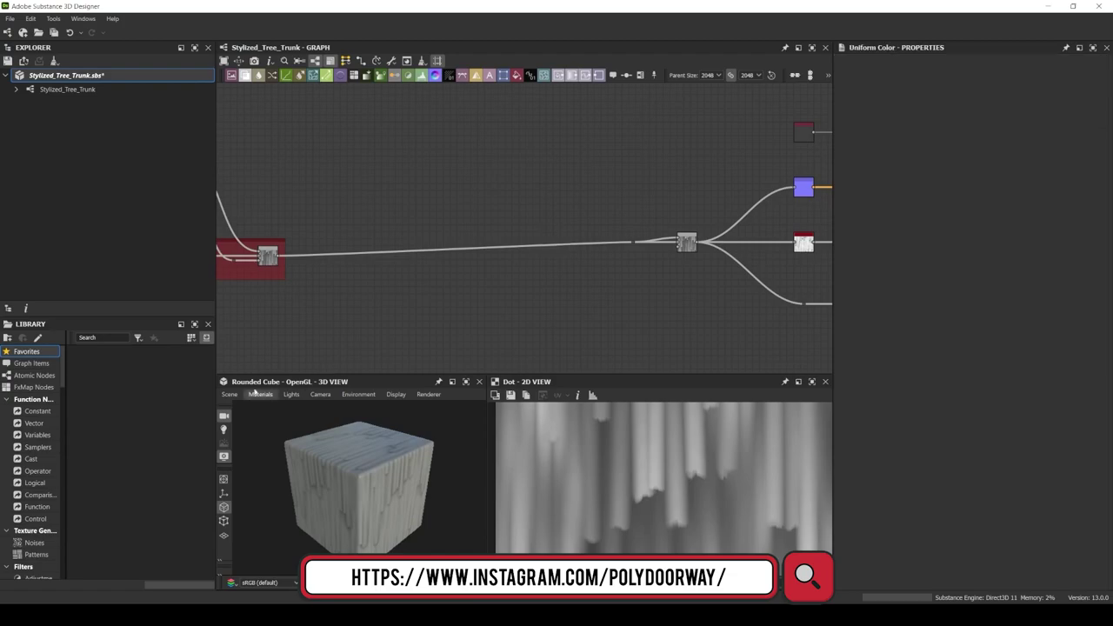
# Add a Directional Noise 4 node and rotate its streaks to vertical
pyautogui.scroll(-3, 522, 218)
pyautogui.moveTo(521, 217); pyautogui.dragTo(418, 200, button='middle')
pyautogui.scroll(4, 649, 156)
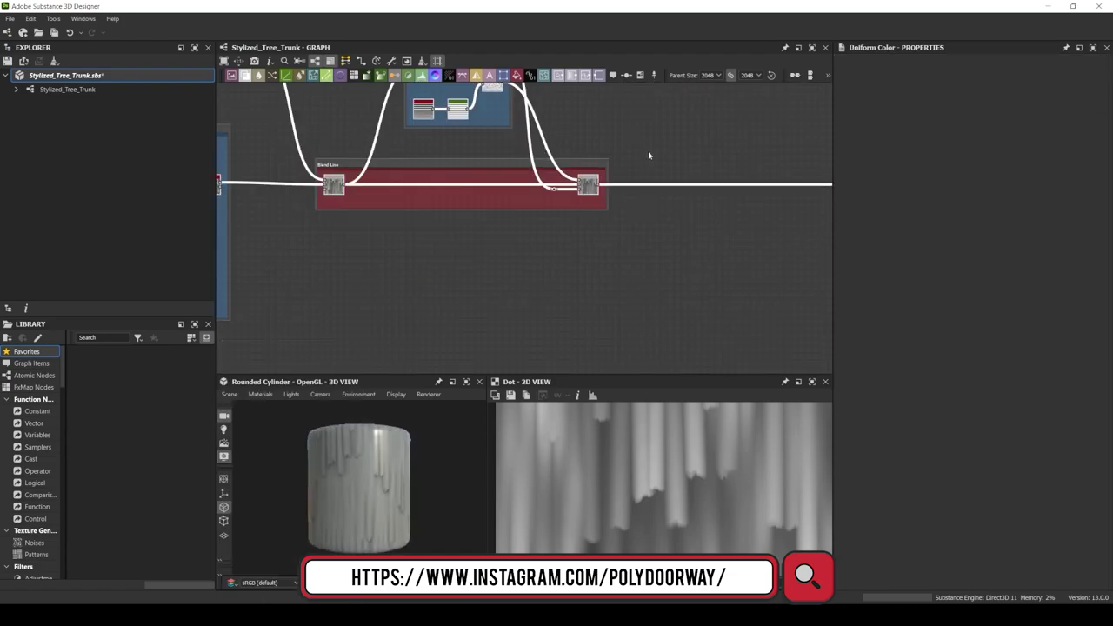
pyautogui.moveTo(649, 155); pyautogui.dragTo(553, 186, button='middle')
pyautogui.press('space')
pyautogui.write('directional')
pyautogui.press('Return')
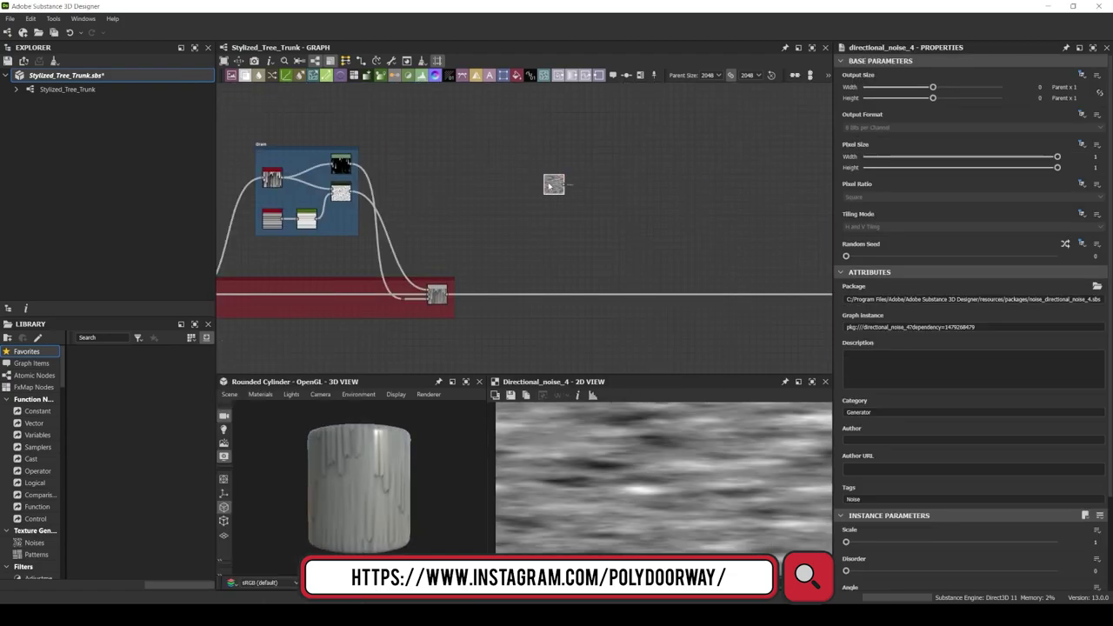
pyautogui.scroll(-3, 966, 435)
pyautogui.click(966, 492)
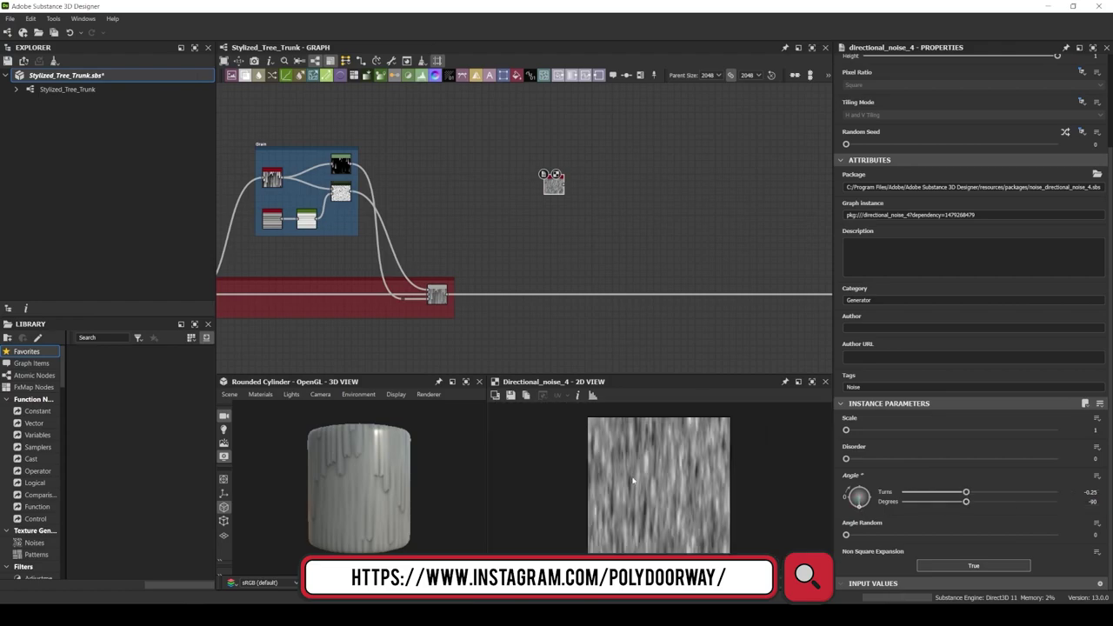
# Chain a Blur HQ Grayscale at intensity 0 and a vertical Directional Blur after the noise
pyautogui.press('f')
pyautogui.moveTo(548, 222); pyautogui.dragTo(599, 224)
pyautogui.write('blur')
pyautogui.press('Return')
pyautogui.moveTo(978, 540); pyautogui.dragTo(845, 540)
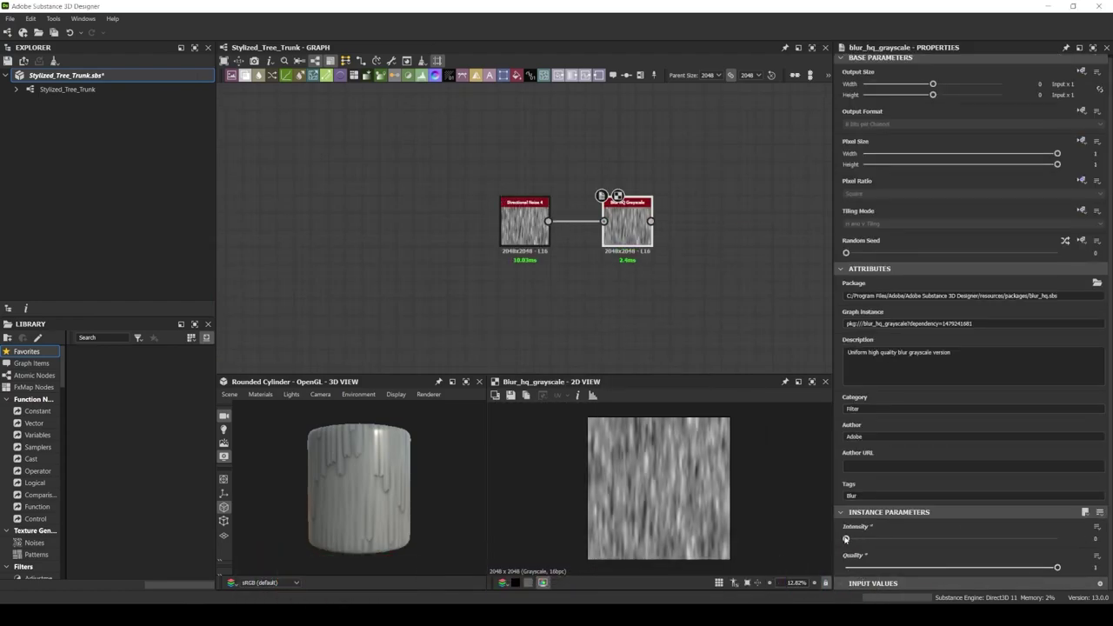
pyautogui.moveTo(686, 225); pyautogui.dragTo(692, 225)
pyautogui.click(722, 237)
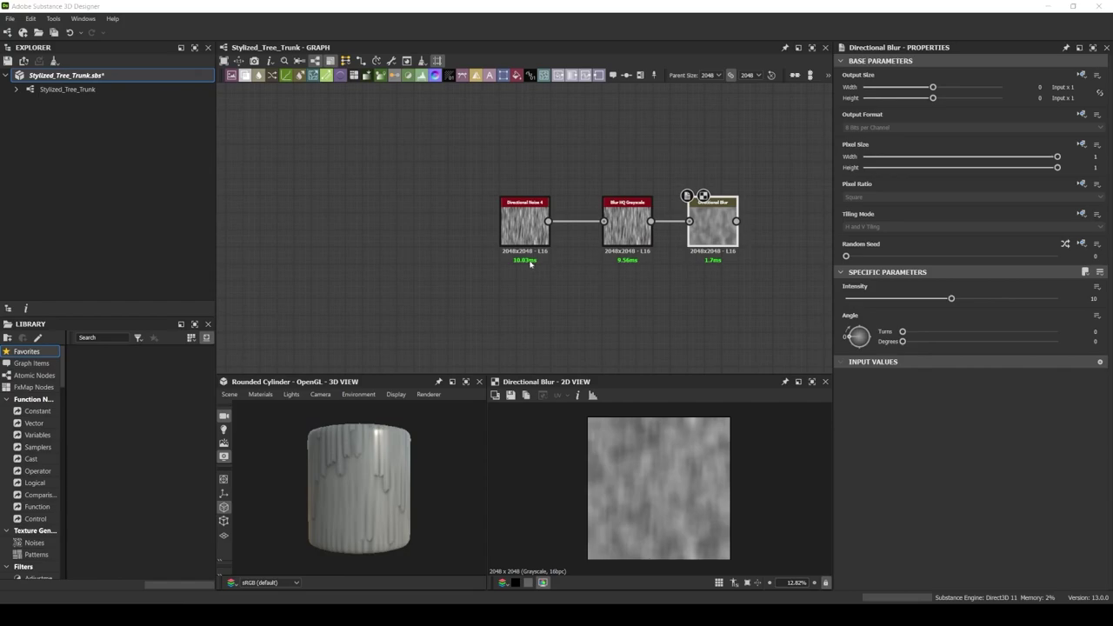
pyautogui.click(861, 346)
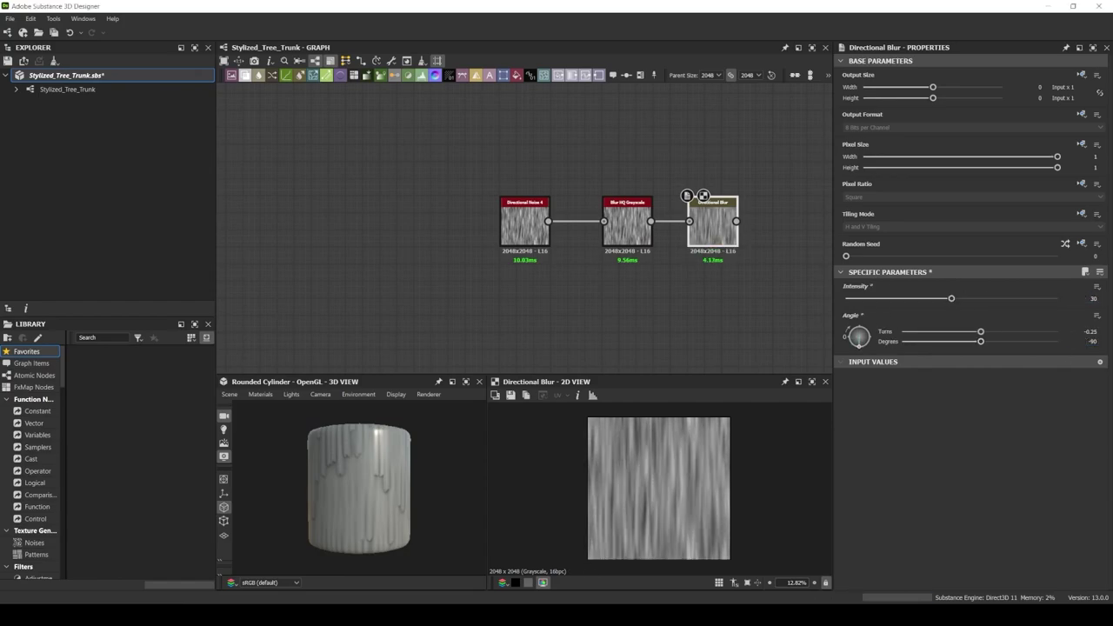
# Add Auto Levels and feed it into a Slope Blur Grayscale's second input
pyautogui.moveTo(737, 222); pyautogui.dragTo(771, 225)
pyautogui.click(800, 236)
pyautogui.moveTo(774, 261); pyautogui.dragTo(448, 261, button='middle')
pyautogui.moveTo(494, 237); pyautogui.dragTo(529, 233)
pyautogui.click(557, 253)
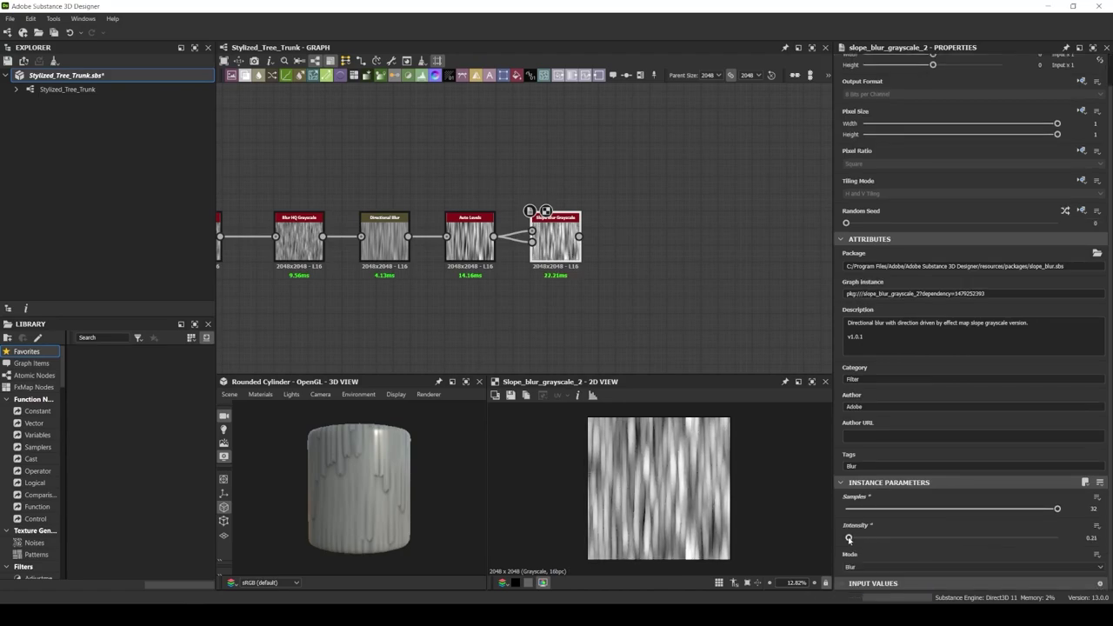
# Frame the five streak nodes and make the frame blue by zeroing red and green
pyautogui.scroll(-2, 537, 308)
pyautogui.scroll(3, 537, 308)
pyautogui.scroll(-3, 537, 308)
pyautogui.moveTo(336, 169); pyautogui.dragTo(621, 293)
pyautogui.rightClick(513, 242)
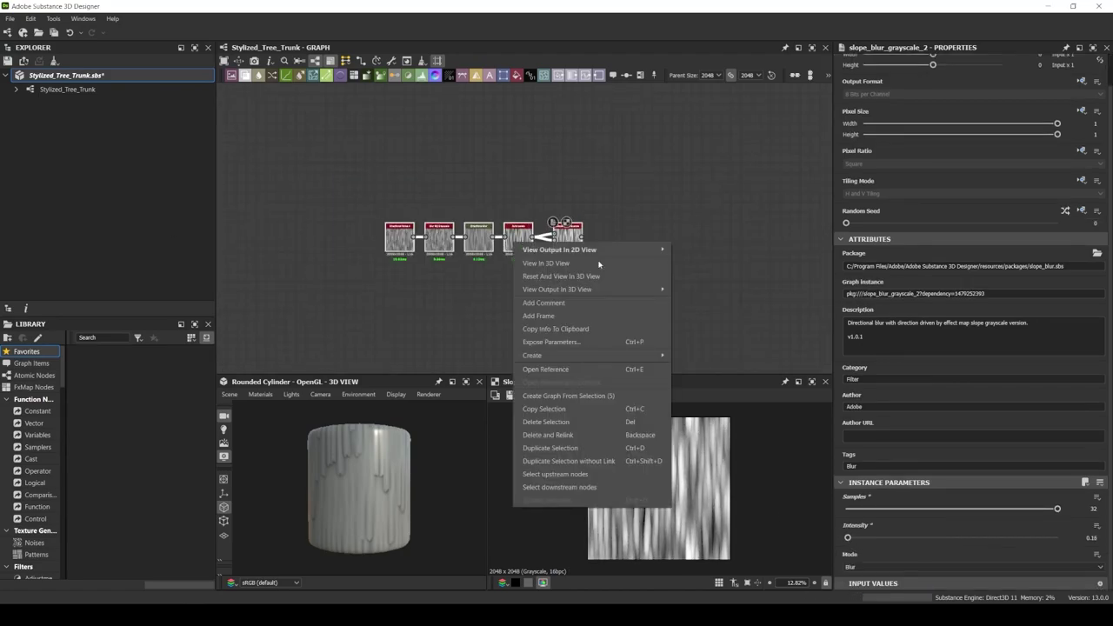
pyautogui.click(570, 315)
pyautogui.click(877, 216)
pyautogui.click(877, 226)
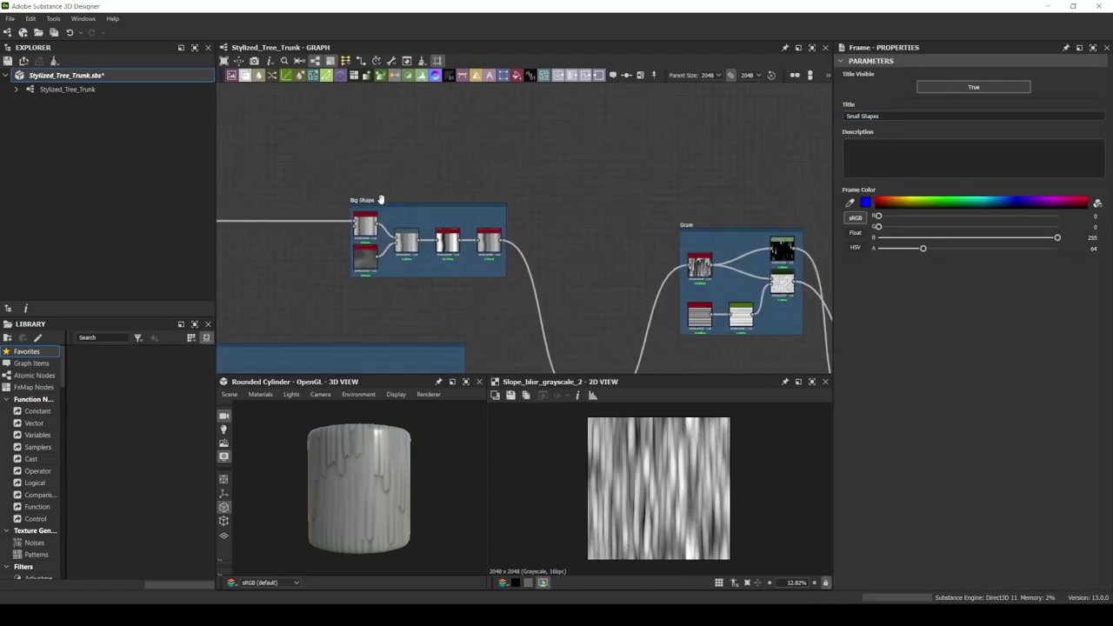
# Add a Multi Directional Warp Grayscale on the Small Shapes output, driven by a Perlin Noise
pyautogui.scroll(2, 654, 172)
pyautogui.moveTo(659, 179); pyautogui.dragTo(726, 179)
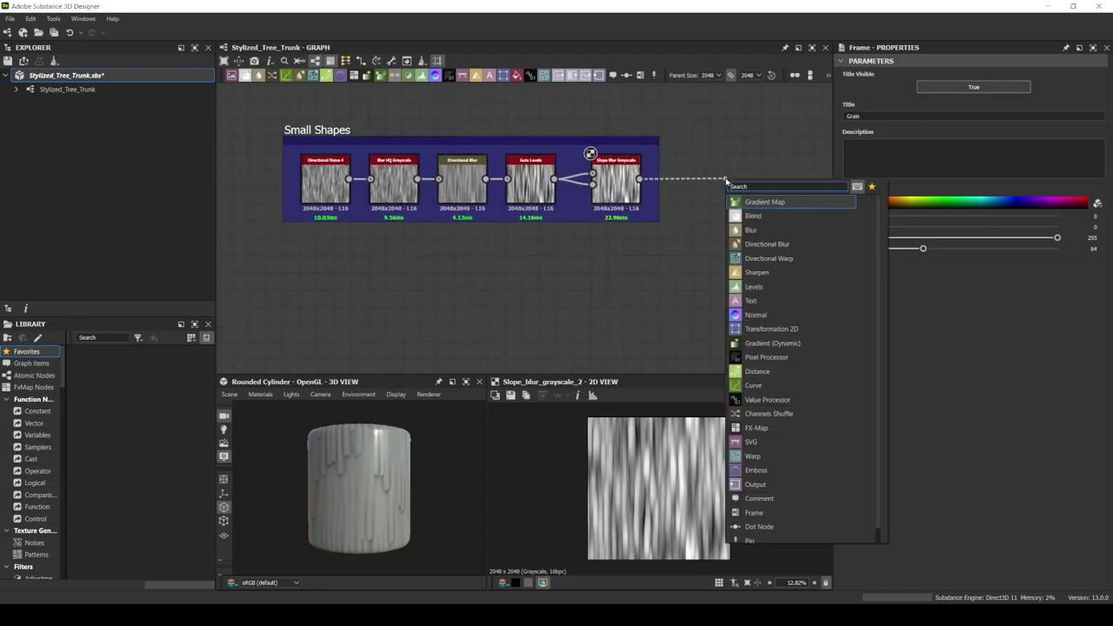
pyautogui.write('multi')
pyautogui.click(782, 240)
pyautogui.press('space')
pyautogui.write('perl')
pyautogui.press('Return')
pyautogui.moveTo(490, 193); pyautogui.dragTo(594, 312)
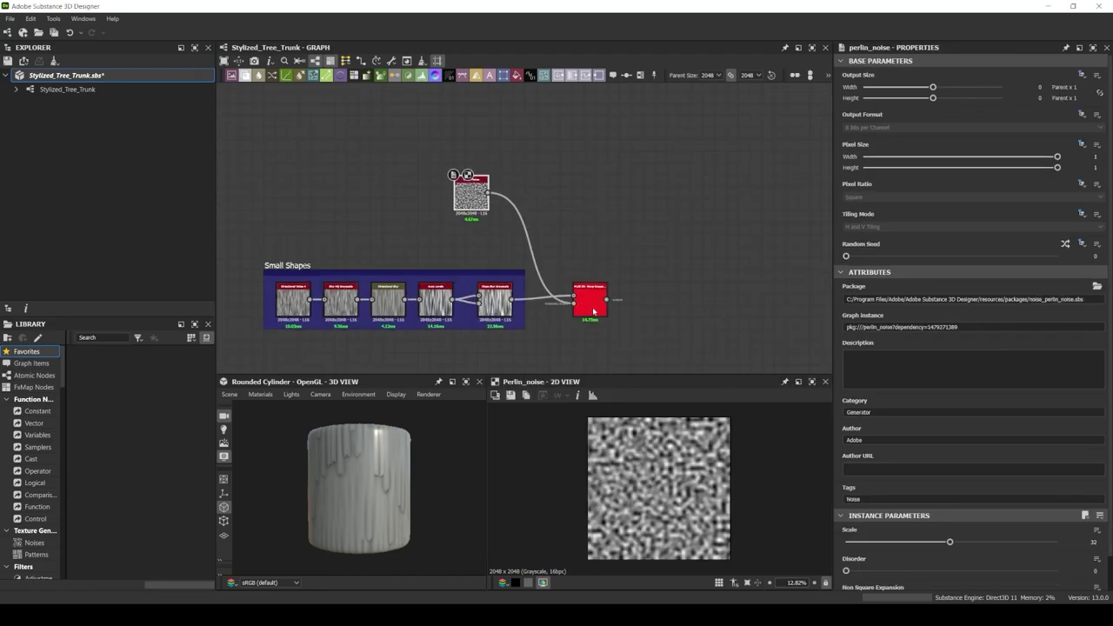
# Adjust the warp node's settings and wire an upstream output into it
pyautogui.click(590, 300)
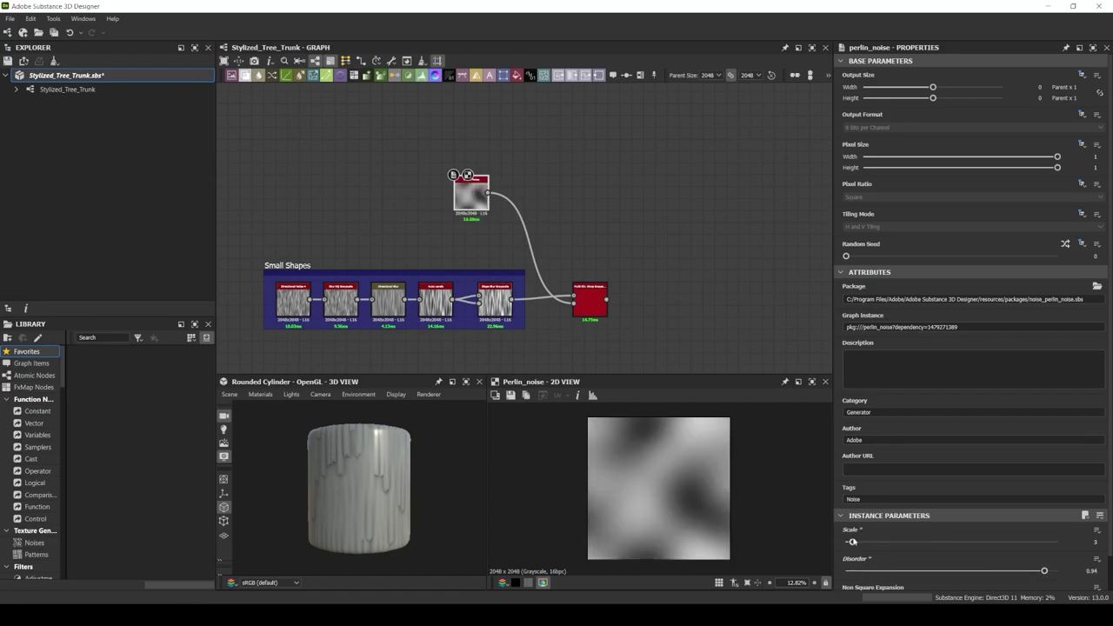
pyautogui.scroll(3, 583, 296)
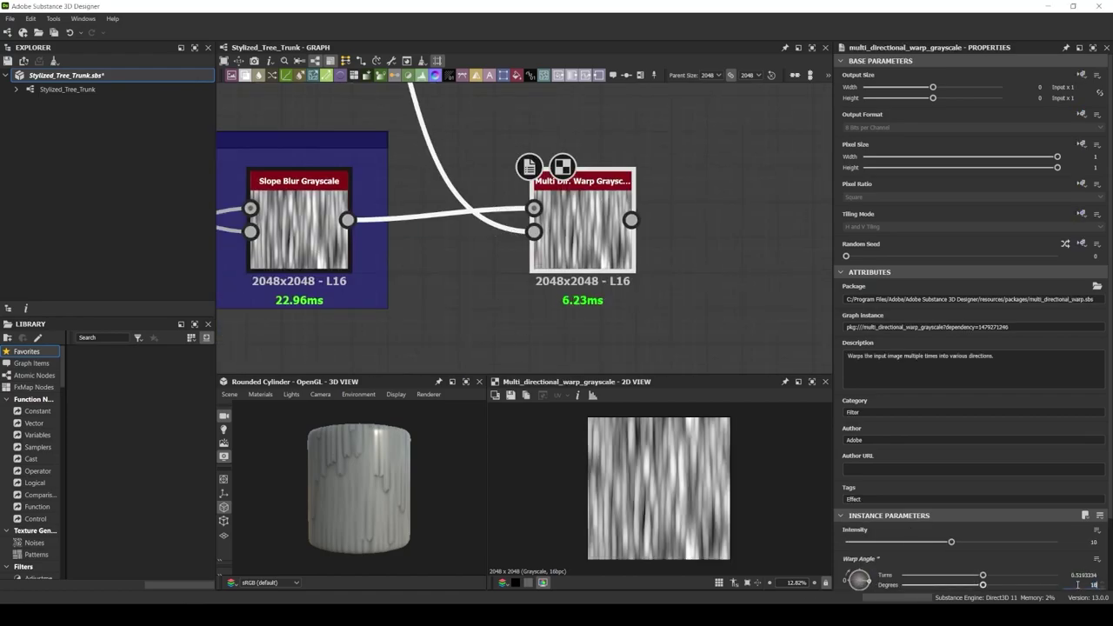
pyautogui.moveTo(998, 542); pyautogui.dragTo(951, 542)
pyautogui.scroll(-2, 956, 522)
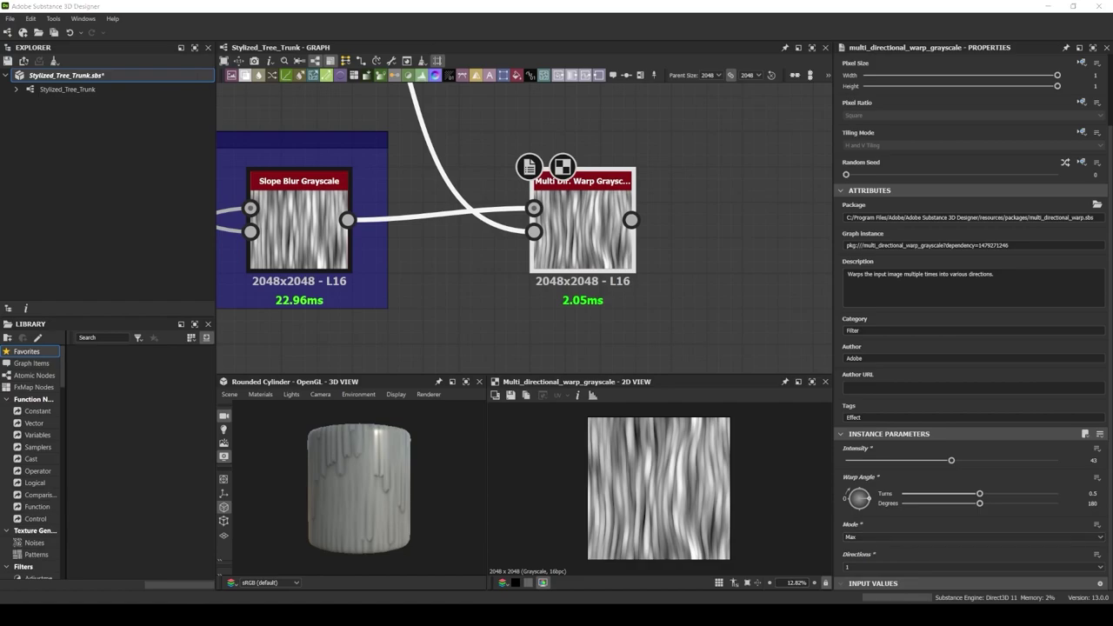
pyautogui.scroll(-3, 583, 244)
pyautogui.moveTo(366, 322); pyautogui.dragTo(623, 172)
pyautogui.scroll(-3, 609, 200)
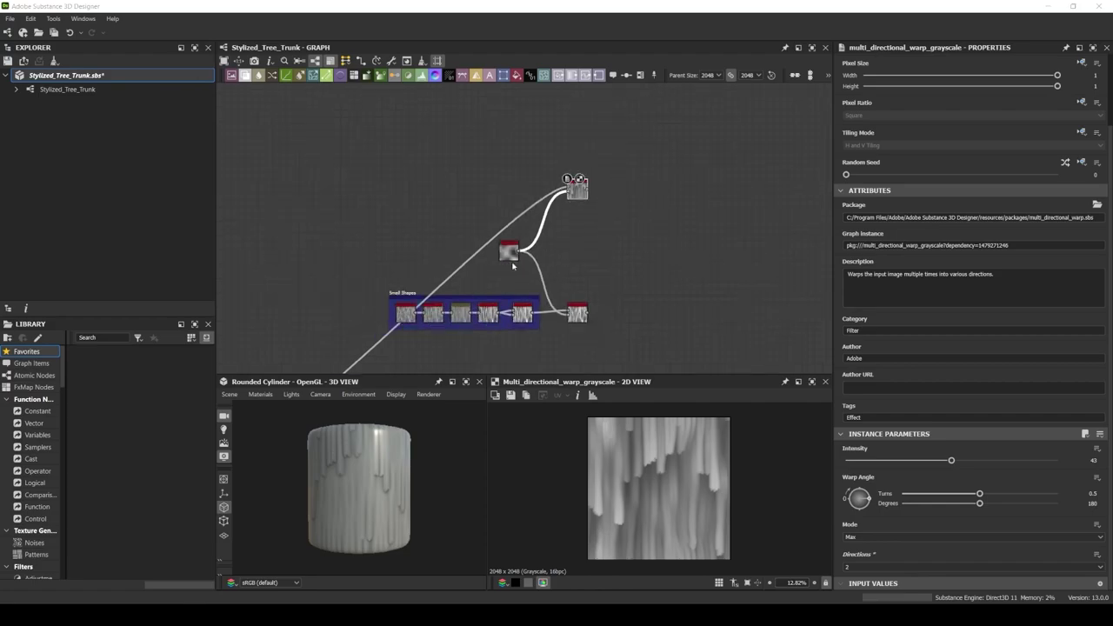
pyautogui.click(487, 217)
# Duplicate the Perlin Noise node and place the copy beside the warps
pyautogui.scroll(3, 669, 244)
pyautogui.moveTo(670, 244); pyautogui.dragTo(674, 138, button='middle')
pyautogui.scroll(1, 609, 218)
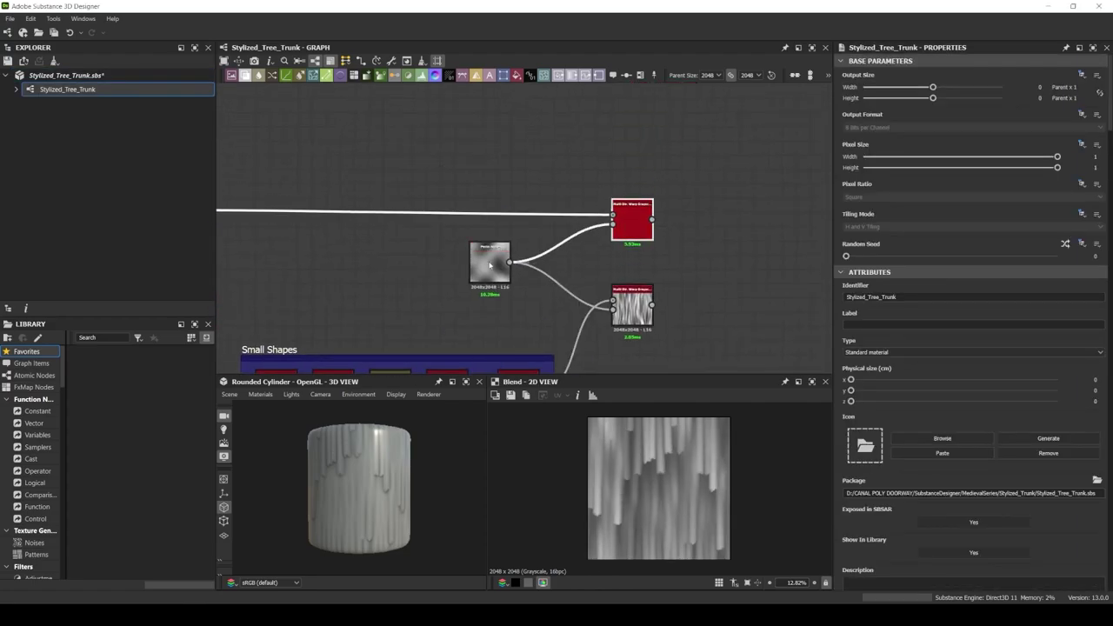
pyautogui.scroll(-2, 522, 235)
pyautogui.scroll(1, 435, 235)
pyautogui.moveTo(582, 302); pyautogui.dragTo(441, 243, button='middle')
pyautogui.hotkey('ctrl', 'd')
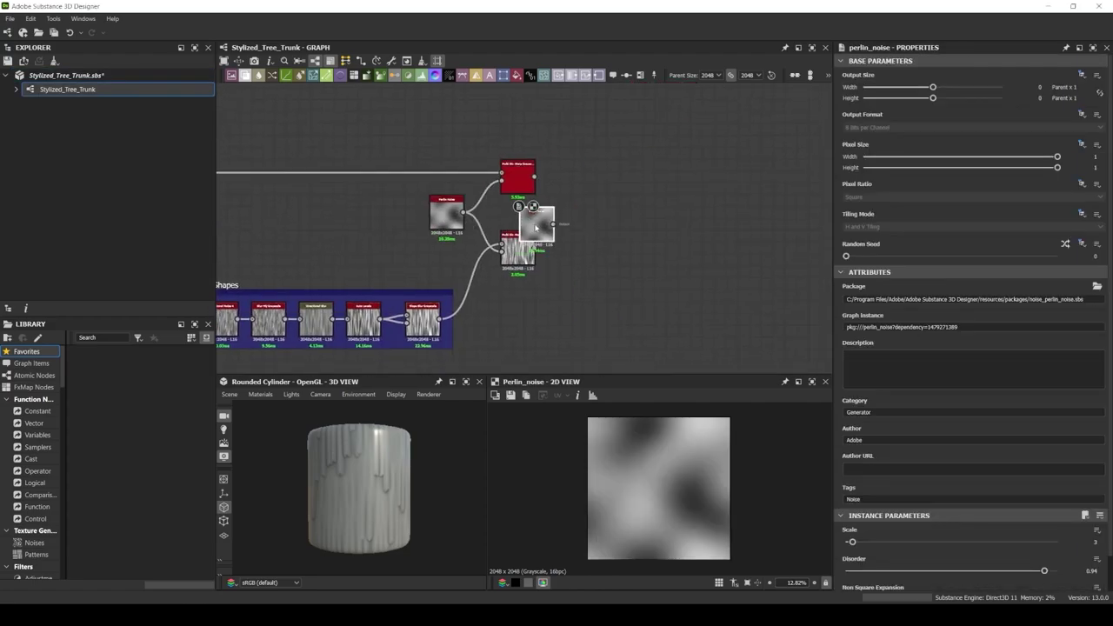
pyautogui.moveTo(522, 230); pyautogui.dragTo(577, 212)
# Add another Multi Directional Warp Grayscale after the top warp with an 18° angle
pyautogui.scroll(1, 646, 189)
pyautogui.moveTo(645, 189); pyautogui.dragTo(402, 210, button='middle')
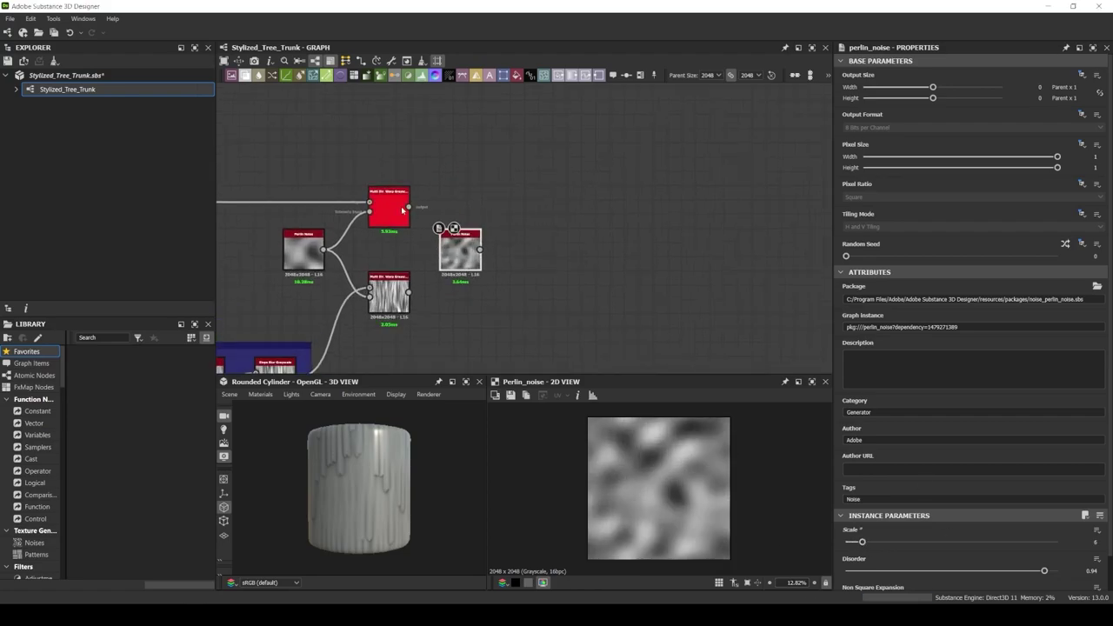
pyautogui.moveTo(408, 207); pyautogui.dragTo(528, 209)
pyautogui.click(566, 221)
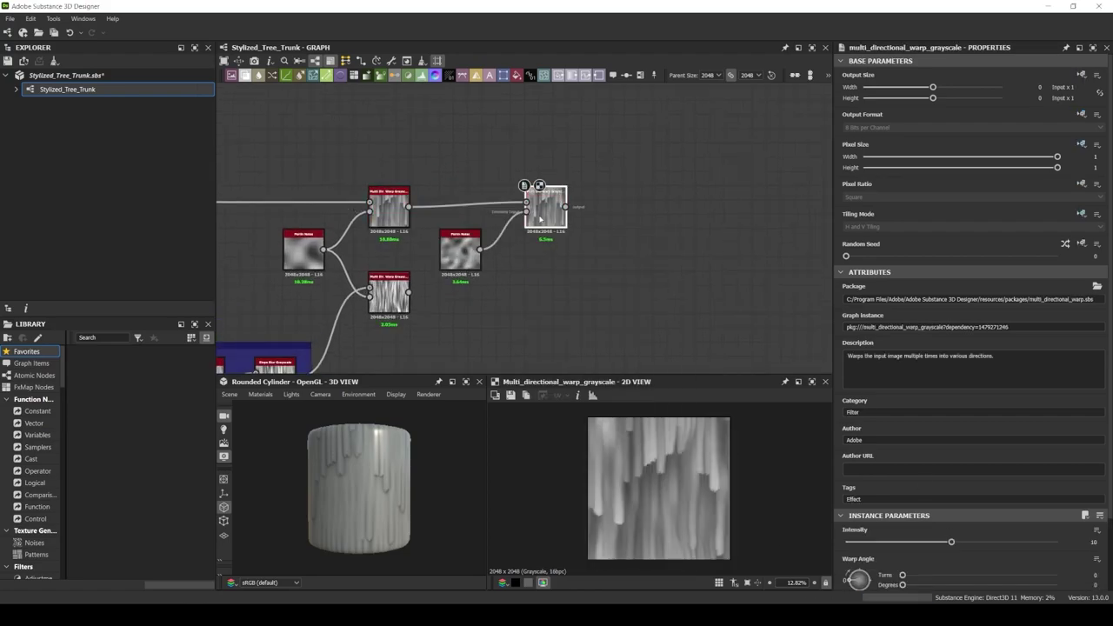
pyautogui.scroll(-1, 865, 585)
pyautogui.click(1088, 520)
pyautogui.write('18')
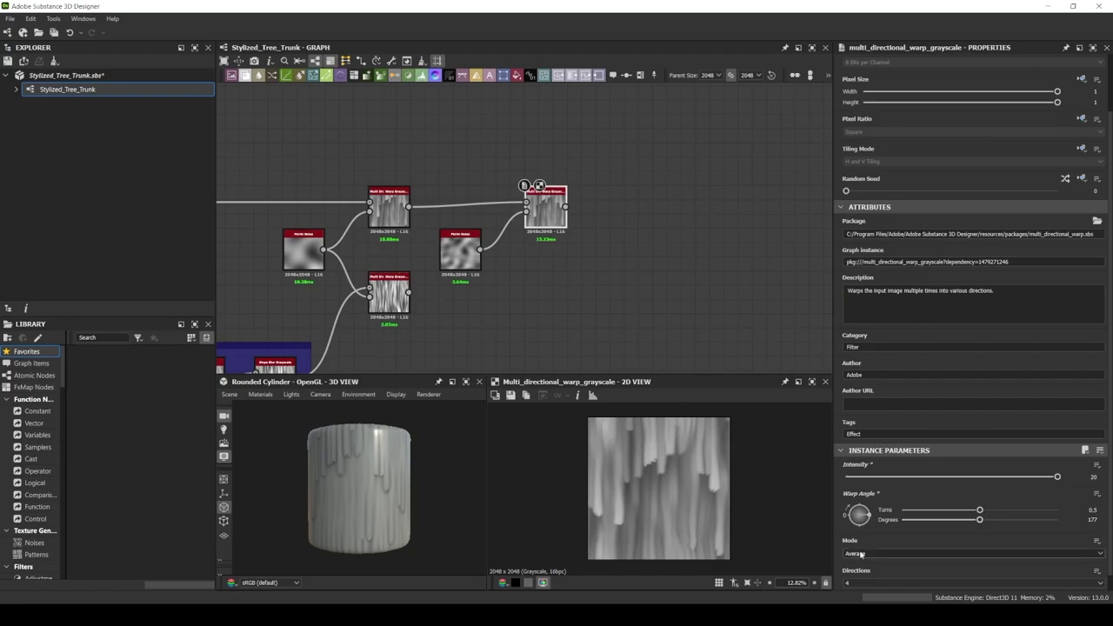
# Duplicate the warp with its inputs, set Directions to 1, and finish with Auto Levels
pyautogui.hotkey('ctrl', 'shift', 'd')
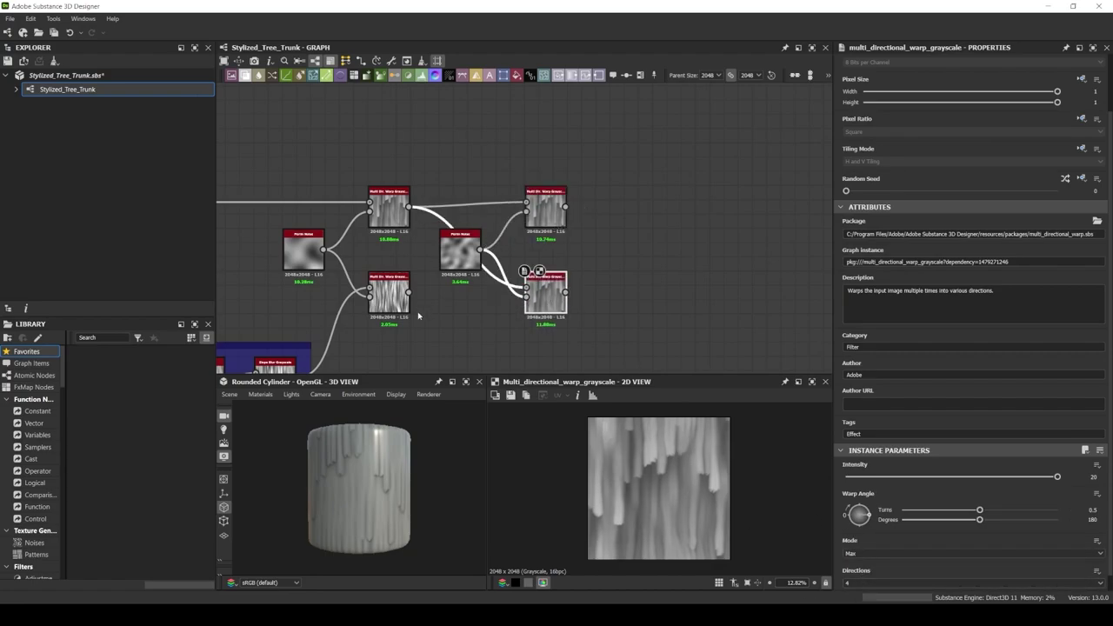
pyautogui.moveTo(409, 293); pyautogui.dragTo(525, 288)
pyautogui.click(874, 585)
pyautogui.click(861, 597)
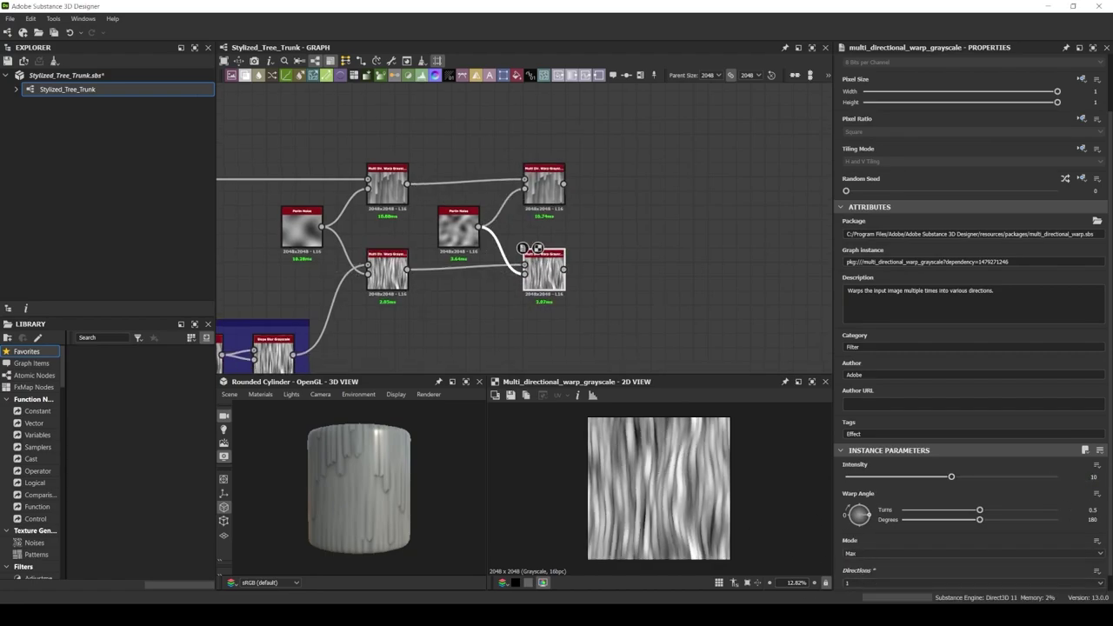
pyautogui.moveTo(564, 184); pyautogui.dragTo(635, 203)
pyautogui.click(670, 219)
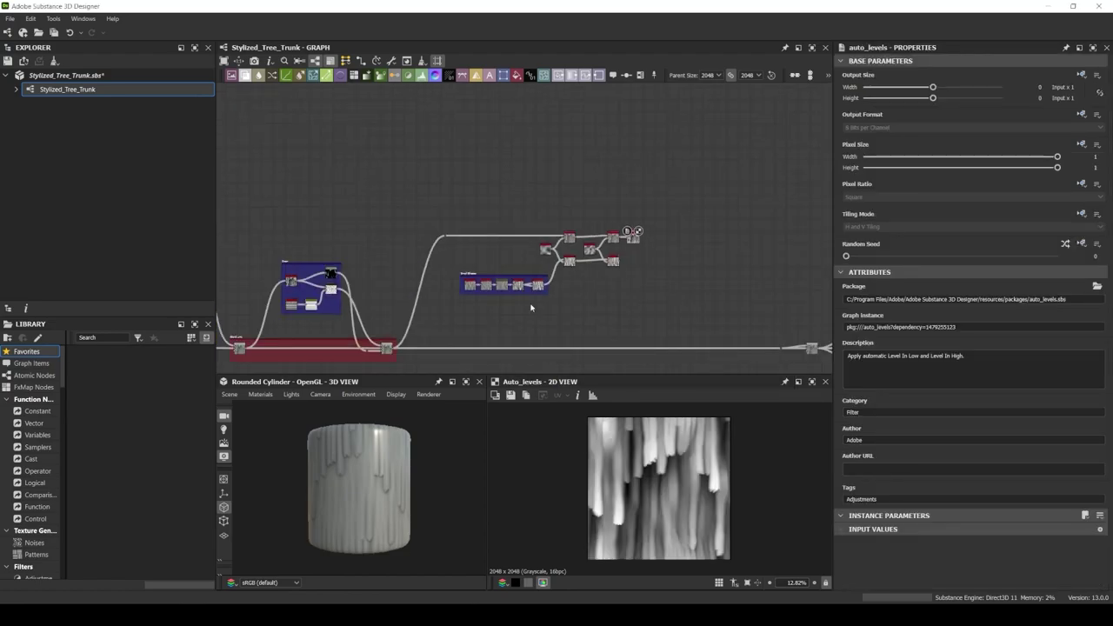
# Feed the bark height into the black Blend and add a second Blend wired from the upper chain
pyautogui.scroll(1, 656, 307)
pyautogui.moveTo(609, 156); pyautogui.dragTo(679, 261)
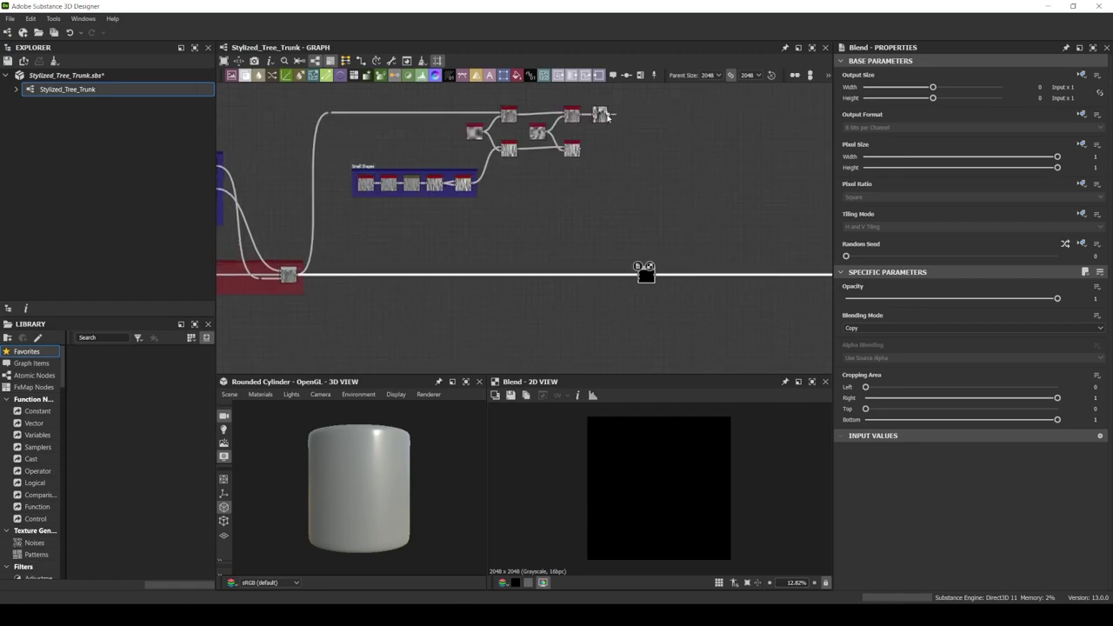
pyautogui.scroll(3, 639, 230)
pyautogui.scroll(-1, 639, 230)
pyautogui.moveTo(464, 203); pyautogui.dragTo(378, 234, button='middle')
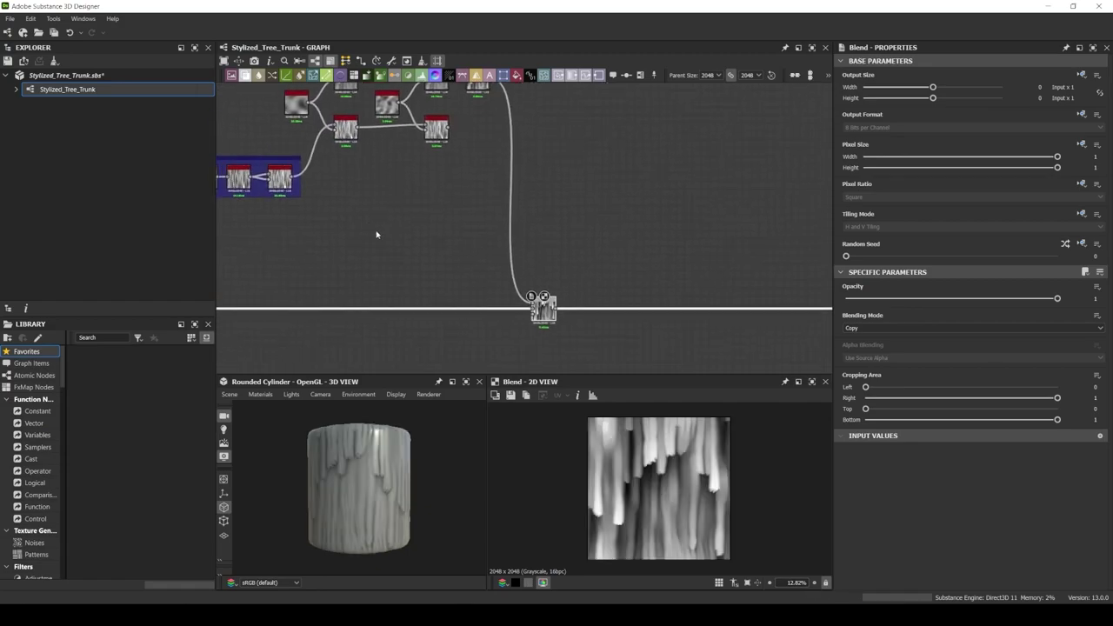
pyautogui.press('space')
pyautogui.click(628, 318)
pyautogui.moveTo(452, 129); pyautogui.dragTo(620, 305)
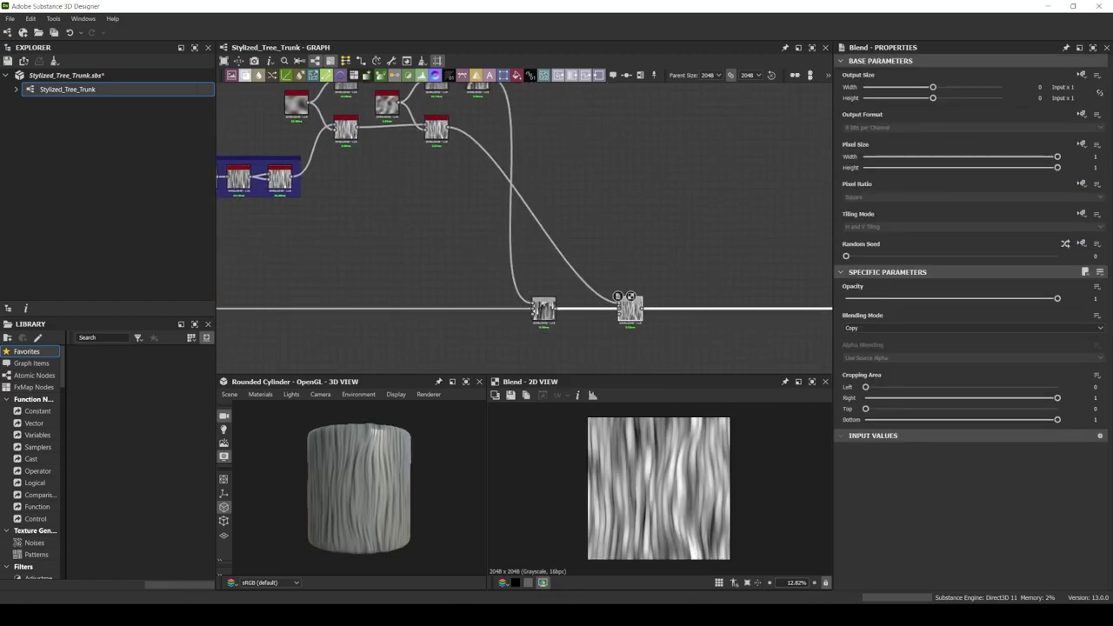
pyautogui.scroll(-2, 522, 261)
pyautogui.scroll(4, 528, 287)
# Insert an Hbao node with GPU optimization between the Blends, blending in Overlay at 0.8
pyautogui.moveTo(524, 252); pyautogui.dragTo(538, 323)
pyautogui.write('hbao')
pyautogui.press('Return')
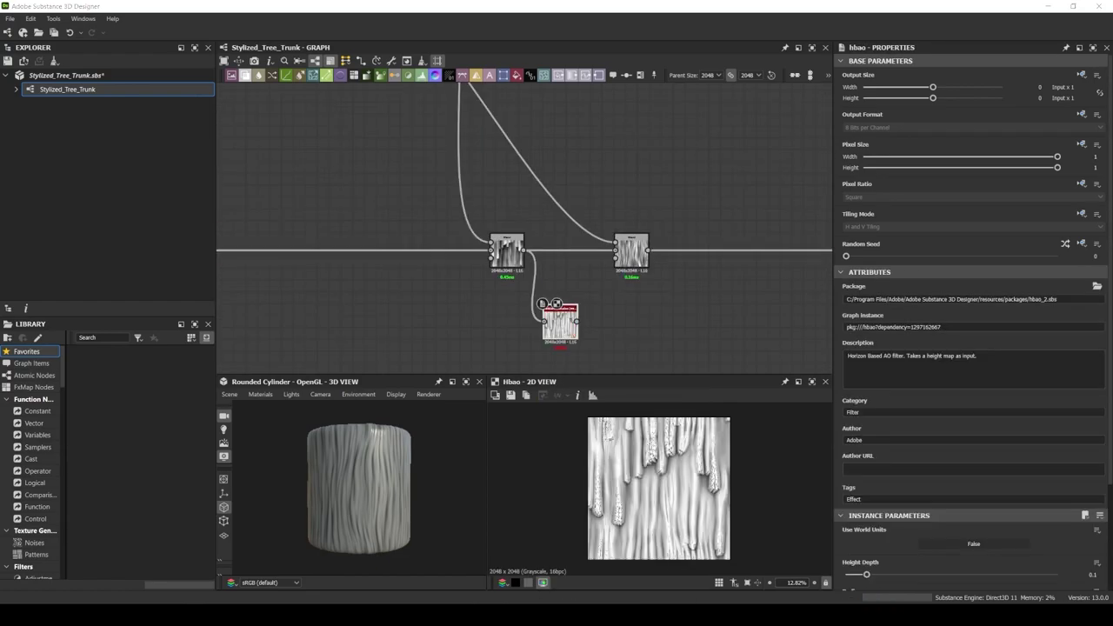
pyautogui.scroll(-3, 939, 387)
pyautogui.moveTo(866, 445); pyautogui.dragTo(1087, 459)
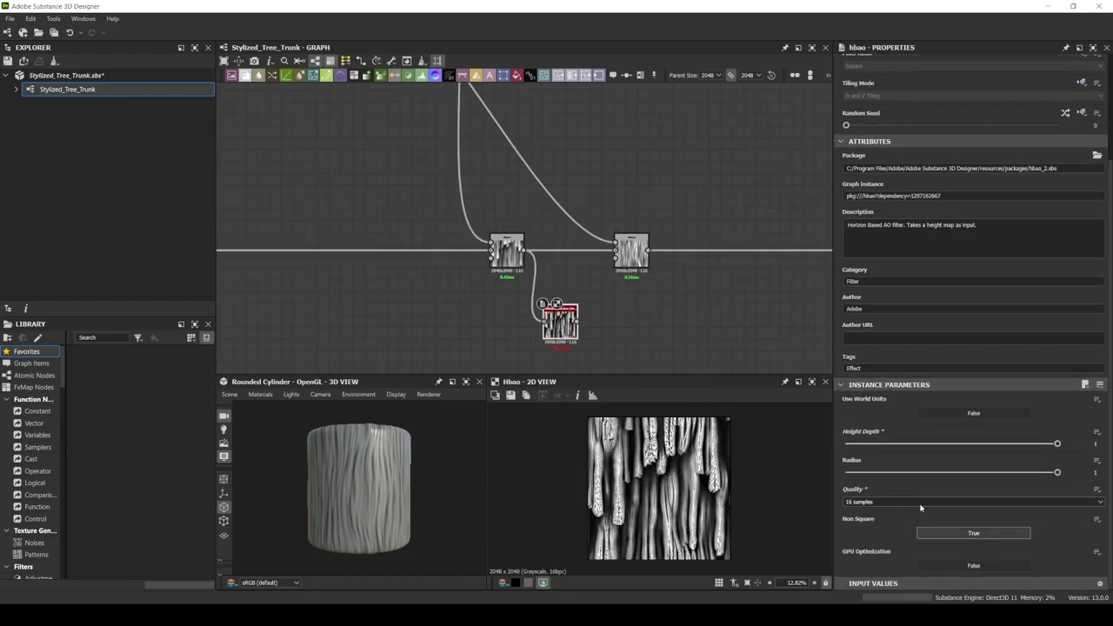
pyautogui.click(975, 566)
pyautogui.moveTo(587, 319); pyautogui.dragTo(555, 319, button='middle')
pyautogui.scroll(3, 584, 270)
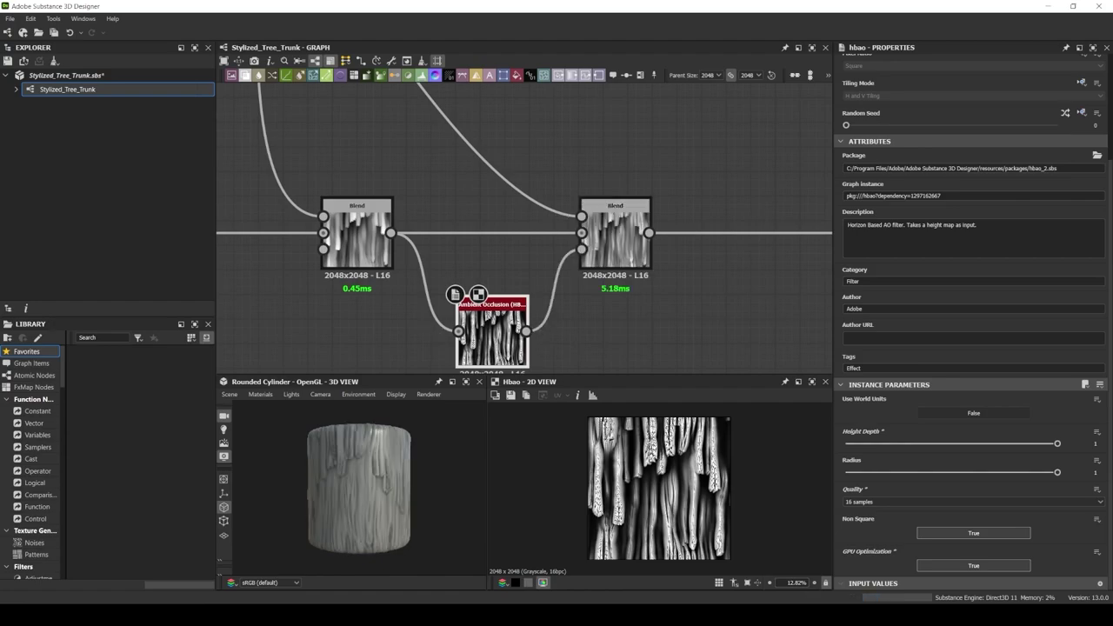
pyautogui.click(615, 240)
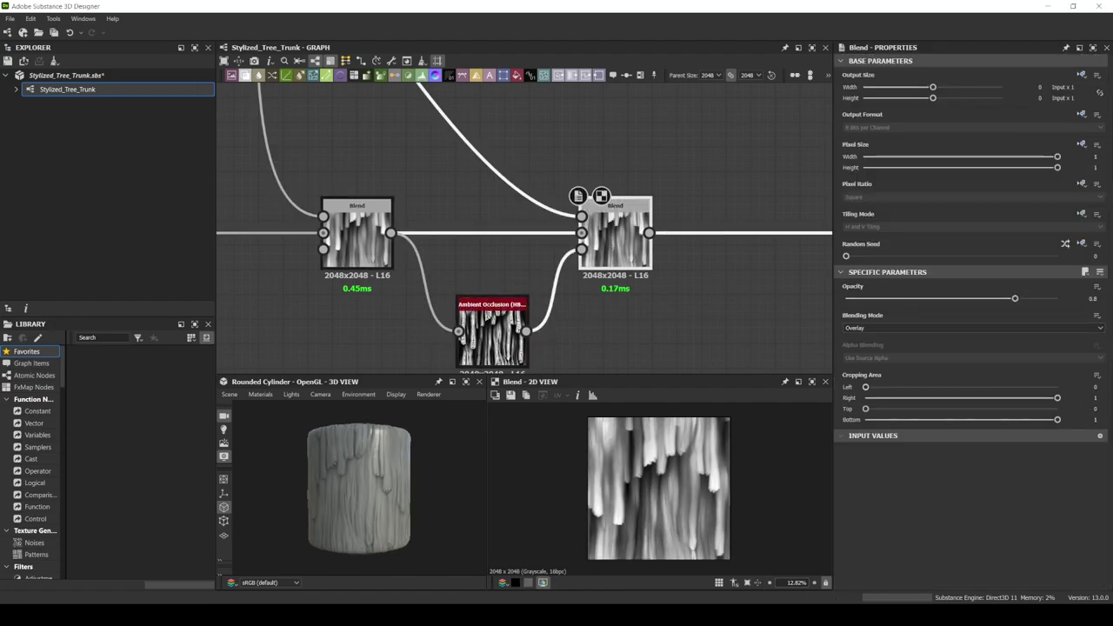
pyautogui.scroll(-3, 522, 261)
# Add a Slope Blur Grayscale off the Blend, fed through a full-quality Blur HQ Grayscale
pyautogui.moveTo(356, 260); pyautogui.dragTo(379, 196)
pyautogui.write('slo')
pyautogui.press('Return')
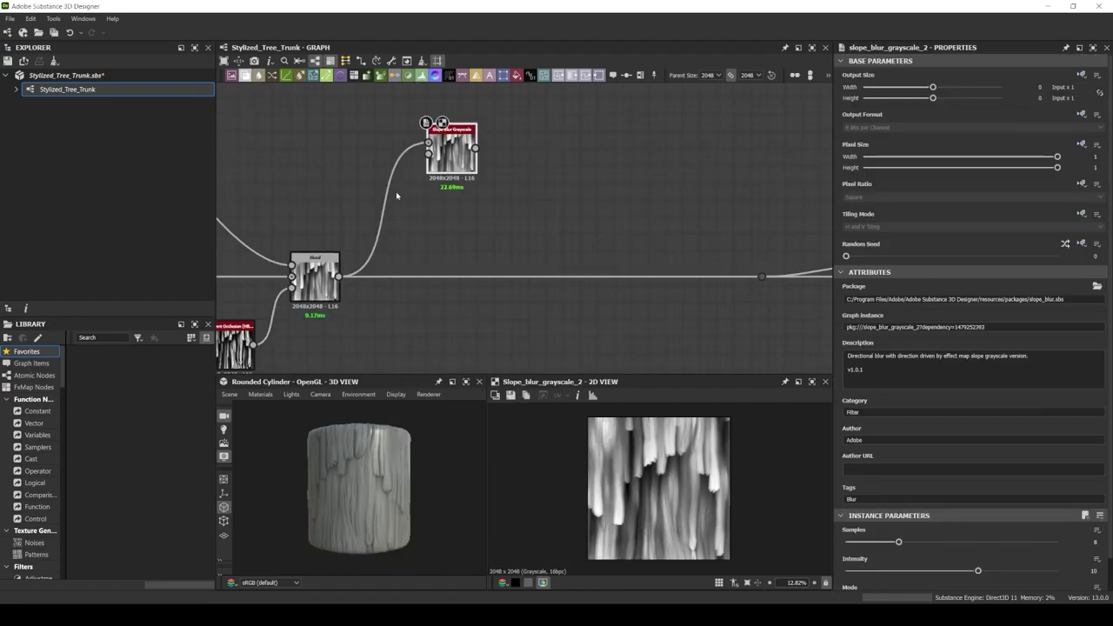
pyautogui.doubleClick(350, 148)
pyautogui.moveTo(357, 137); pyautogui.dragTo(393, 139)
pyautogui.press('space')
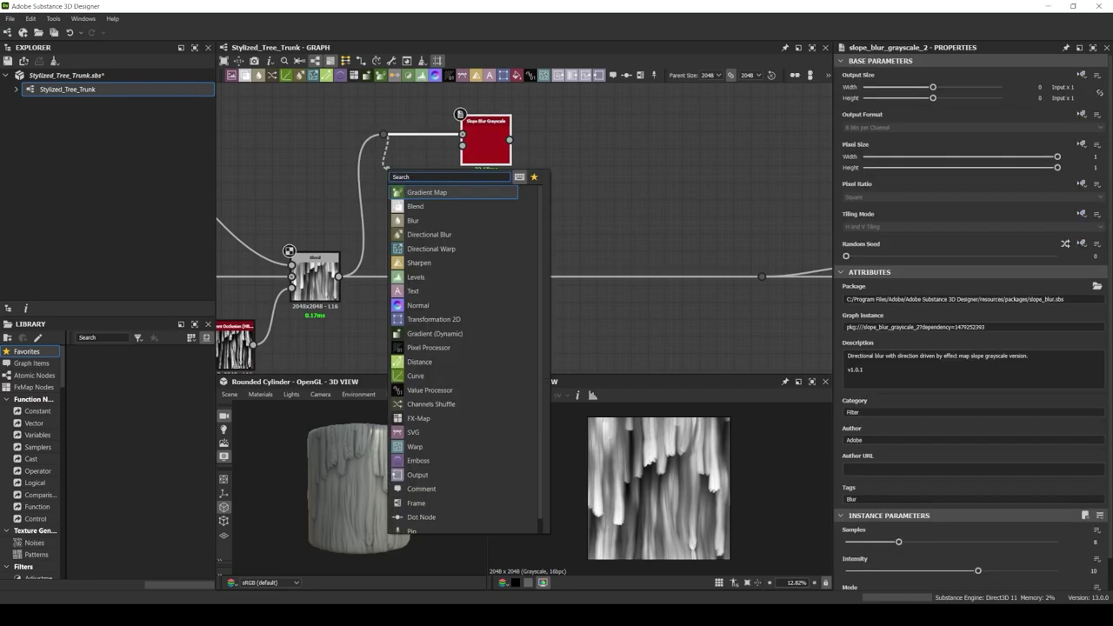
pyautogui.click(461, 191)
pyautogui.moveTo(847, 571); pyautogui.dragTo(1057, 572)
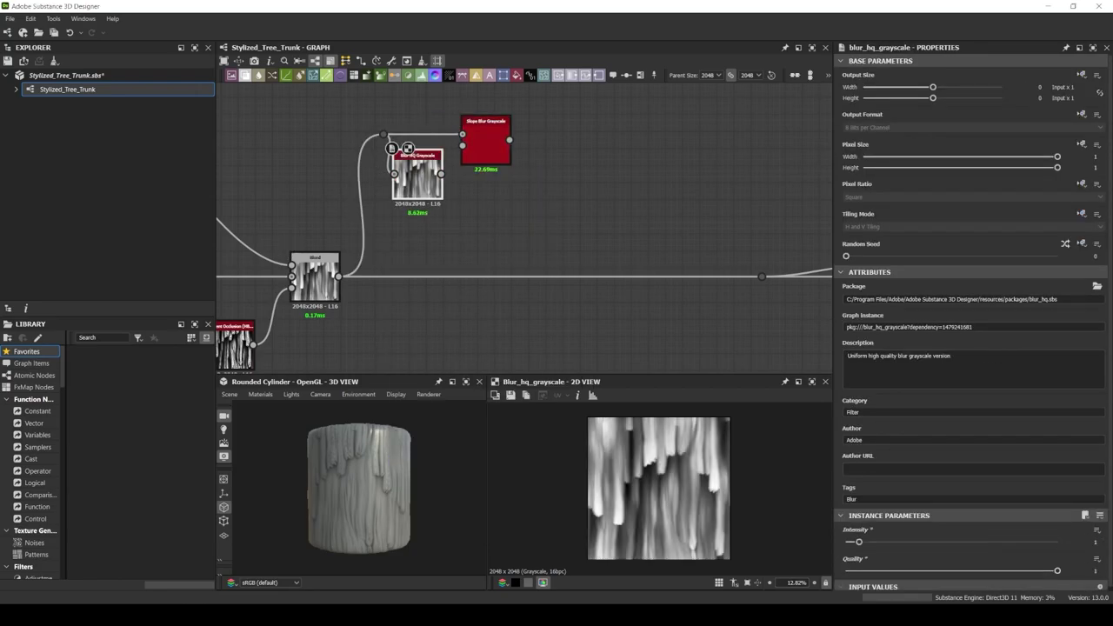
pyautogui.click(468, 153)
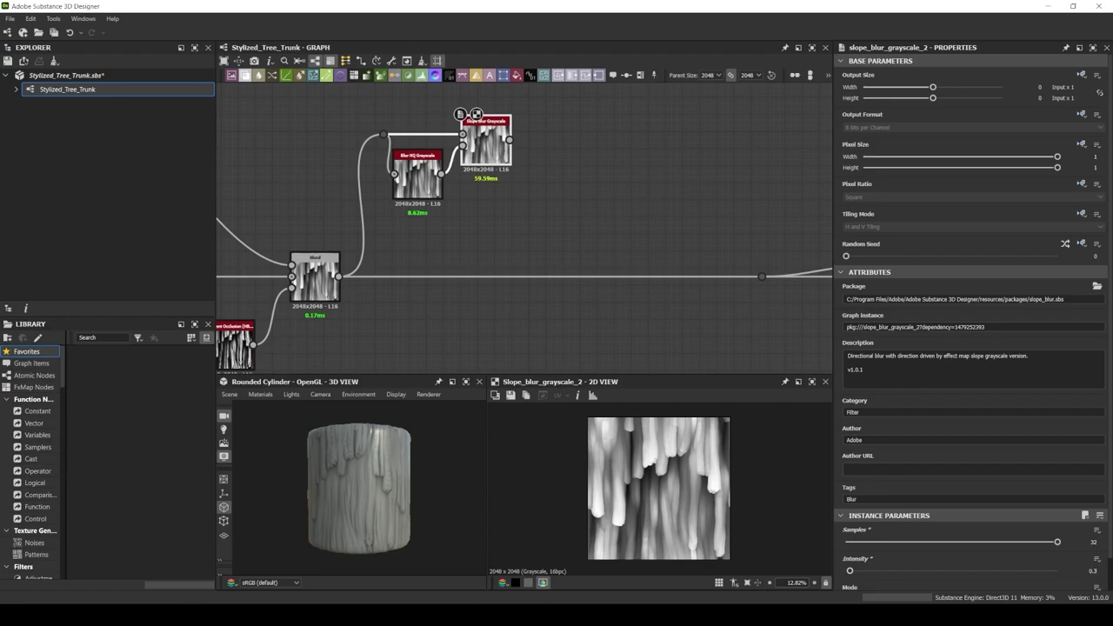
# Resize the Small Shapes and Blend Line frames to enclose their nodes
pyautogui.scroll(-5, 473, 207)
pyautogui.moveTo(472, 207); pyautogui.dragTo(525, 211, button='middle')
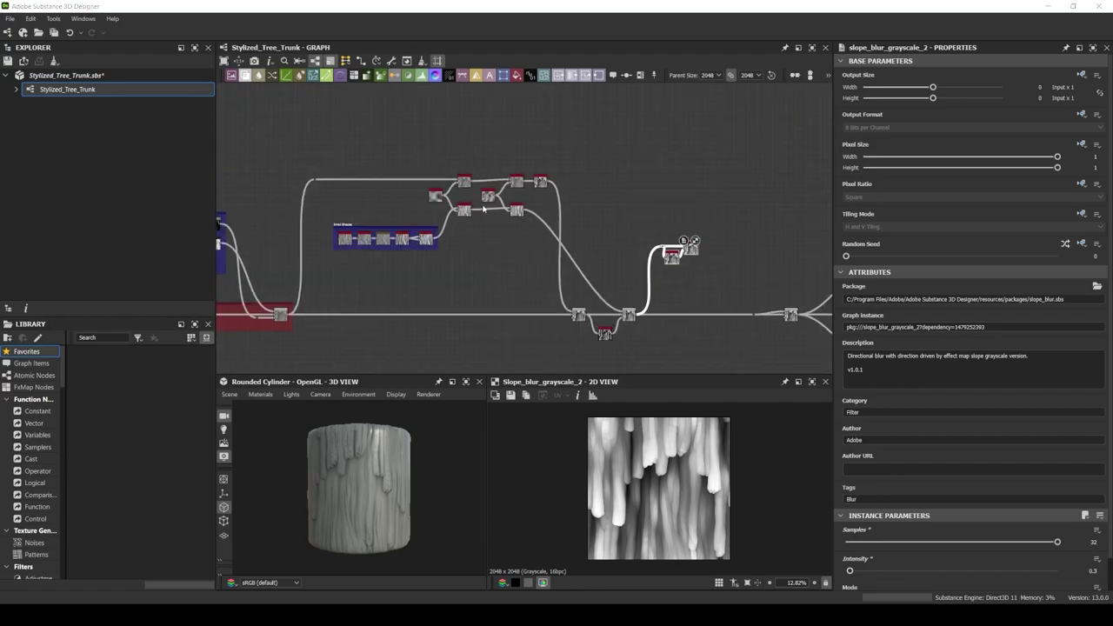
pyautogui.rightClick(526, 211)
pyautogui.moveTo(427, 246); pyautogui.dragTo(584, 252)
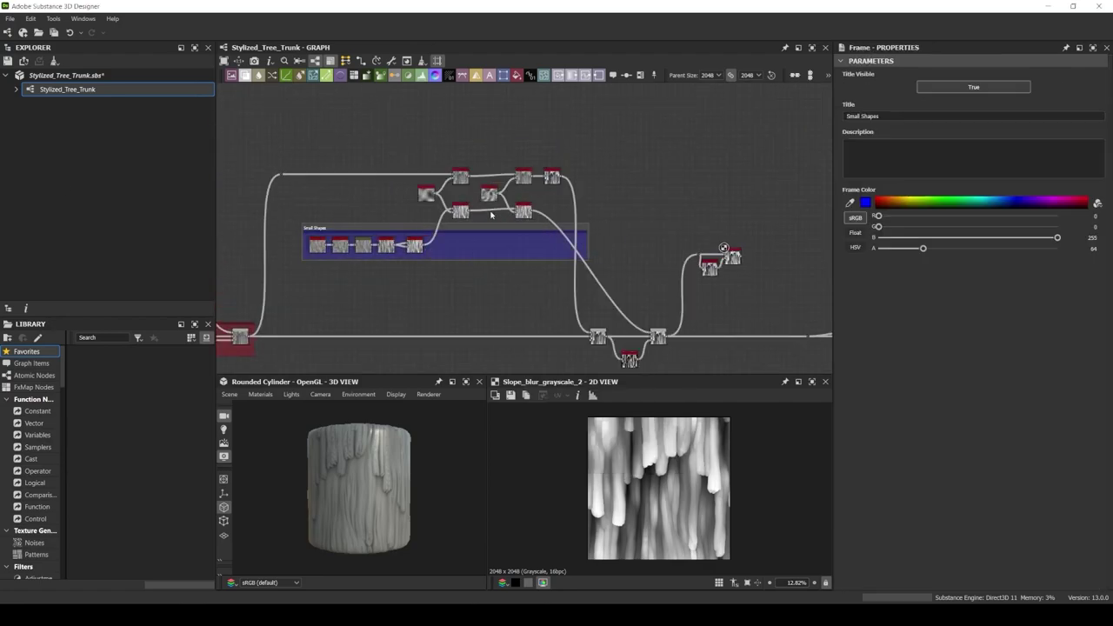
pyautogui.scroll(5, 474, 86)
pyautogui.scroll(-8, 331, 227)
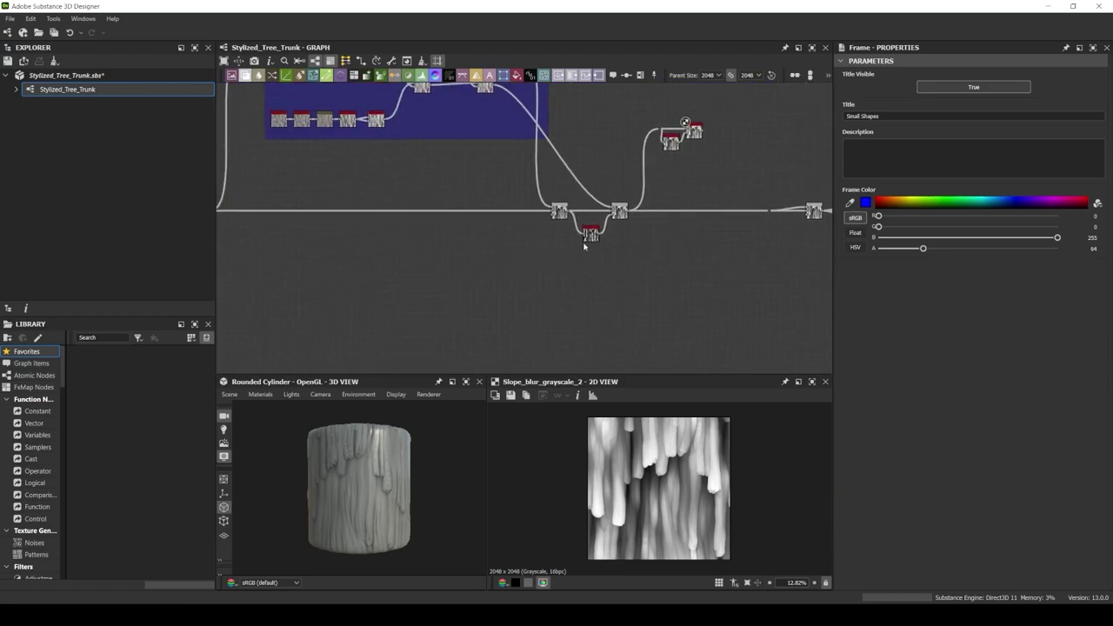
pyautogui.moveTo(331, 227); pyautogui.dragTo(683, 229)
pyautogui.scroll(4, 615, 201)
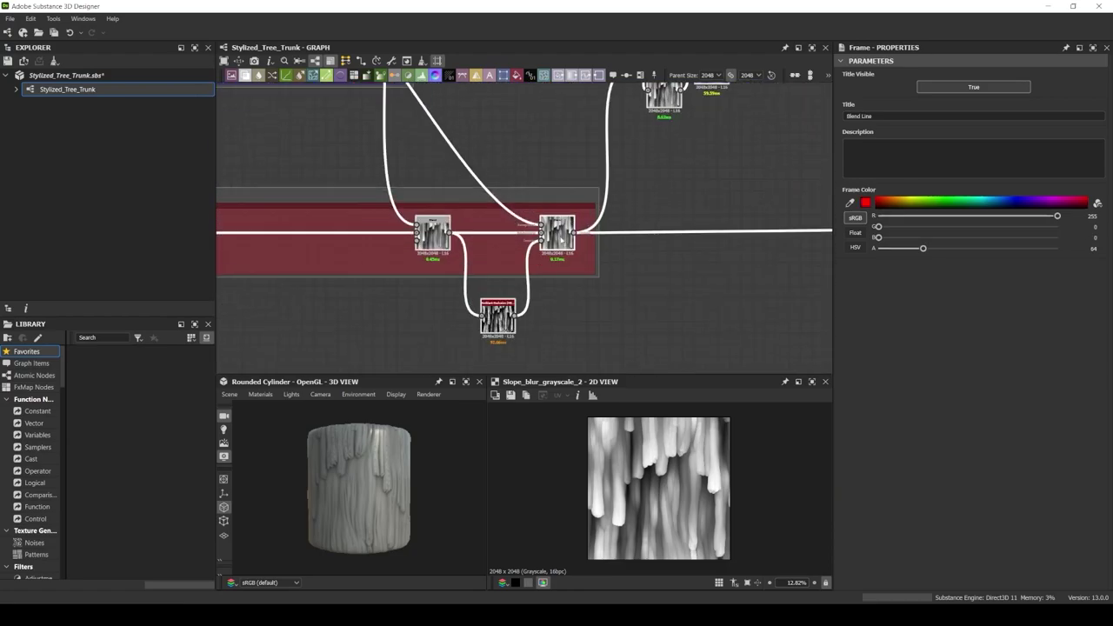
pyautogui.scroll(2, 601, 269)
pyautogui.scroll(-5, 668, 157)
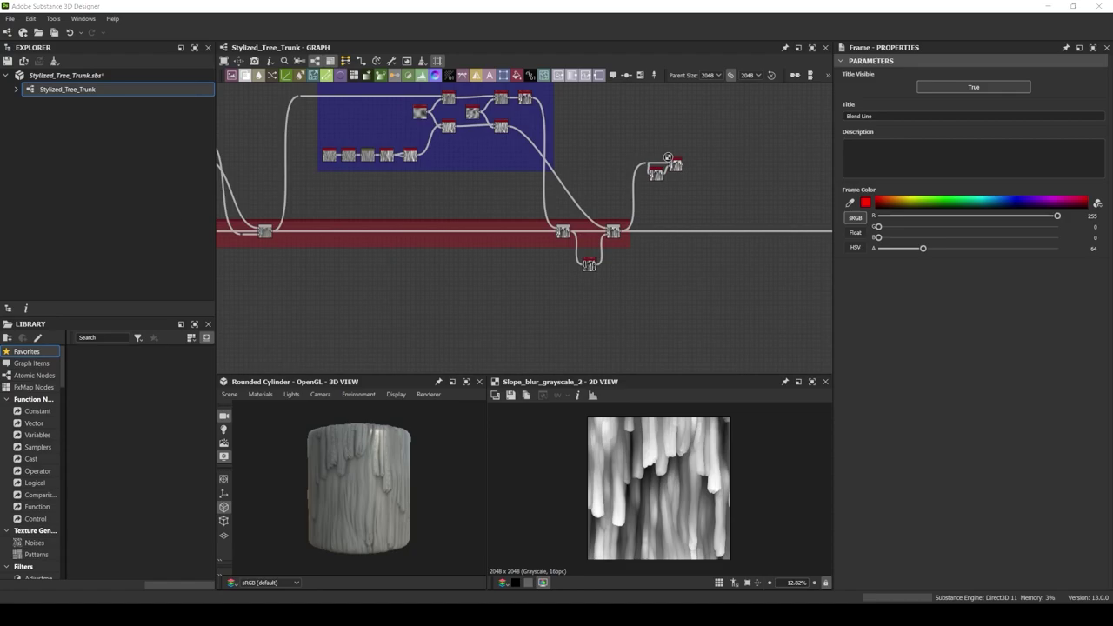
pyautogui.scroll(1, 668, 157)
# Add an Hbao ambient-occlusion node after the Slope Blur Grayscale
pyautogui.moveTo(668, 158); pyautogui.dragTo(718, 120, button='middle')
pyautogui.scroll(2, 717, 120)
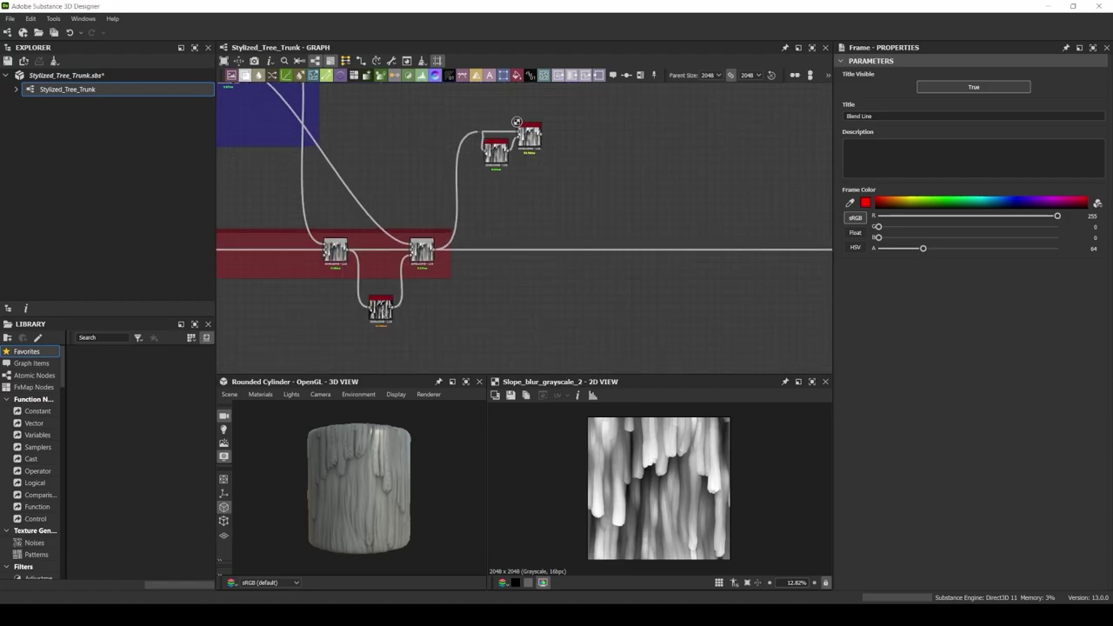
pyautogui.moveTo(540, 130); pyautogui.dragTo(575, 137)
pyautogui.click(621, 149)
pyautogui.scroll(2, 600, 135)
# Set Hbao Height Depth to 0.02 and add a Threshold at level 0.9 after ambient occlusion
pyautogui.moveTo(866, 575); pyautogui.dragTo(851, 575)
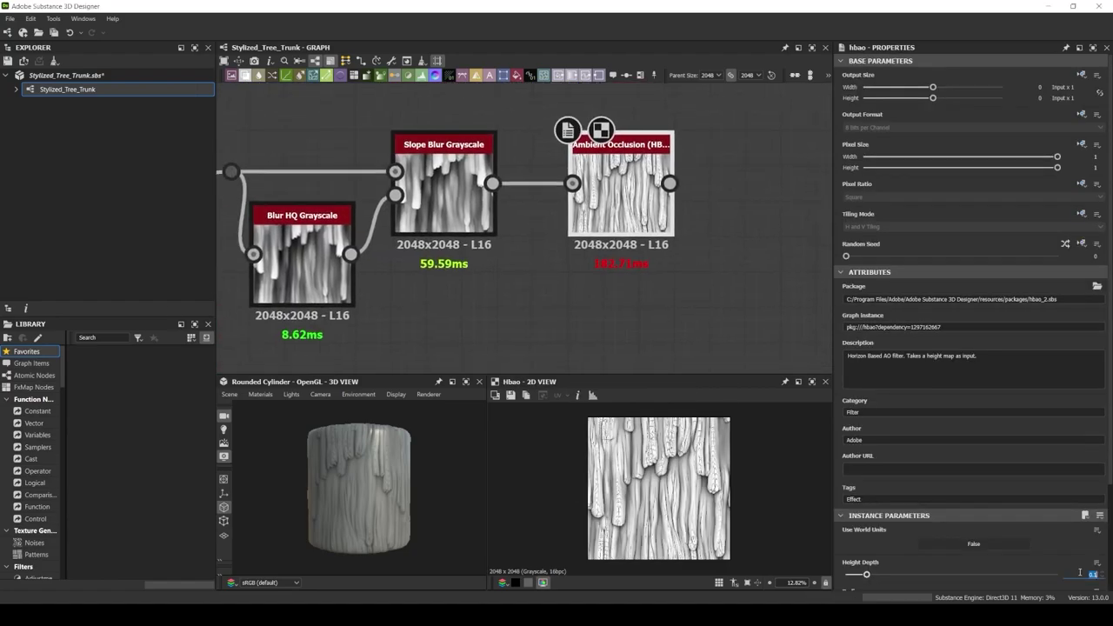
pyautogui.scroll(-3, 857, 509)
pyautogui.moveTo(744, 338); pyautogui.dragTo(687, 330, button='middle')
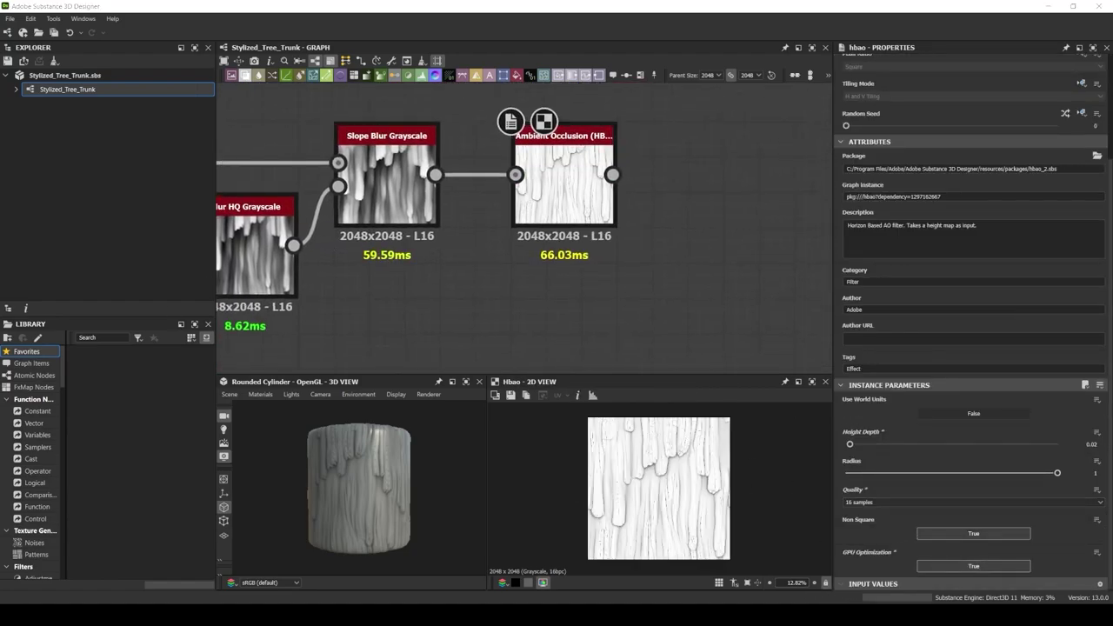
pyautogui.moveTo(613, 174); pyautogui.dragTo(694, 174)
pyautogui.click(716, 202)
pyautogui.moveTo(952, 537); pyautogui.dragTo(1036, 538)
# Chain a Distance node and an Auto Levels node after the Threshold
pyautogui.moveTo(696, 331); pyautogui.dragTo(527, 331, button='middle')
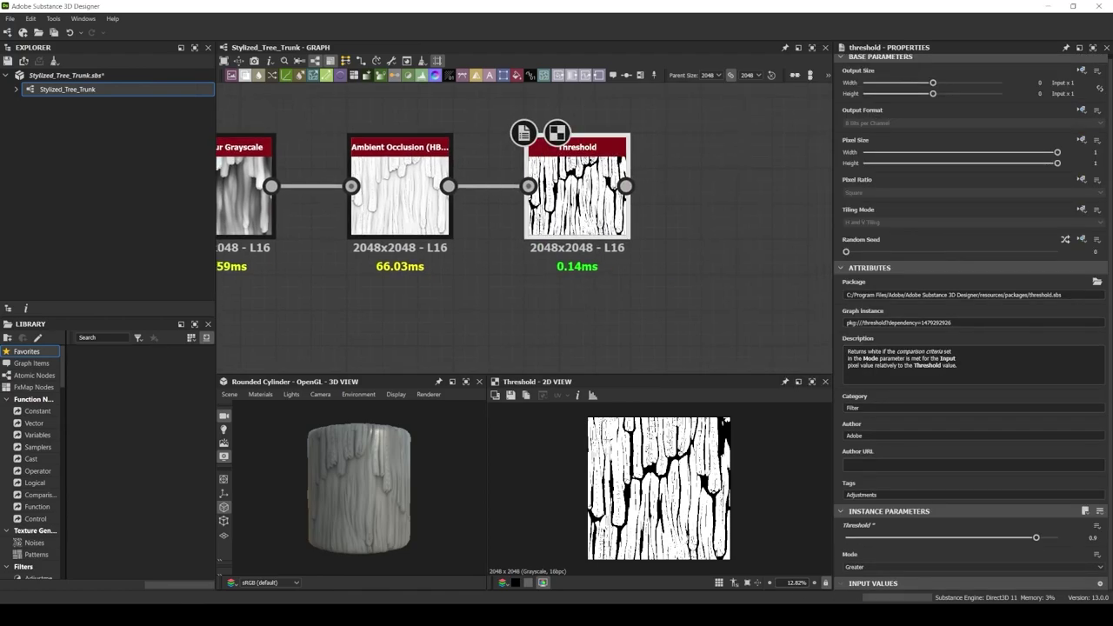
pyautogui.moveTo(624, 182); pyautogui.dragTo(688, 184)
pyautogui.click(722, 208)
pyautogui.moveTo(676, 269); pyautogui.dragTo(420, 286, button='middle')
pyautogui.moveTo(541, 191); pyautogui.dragTo(601, 198)
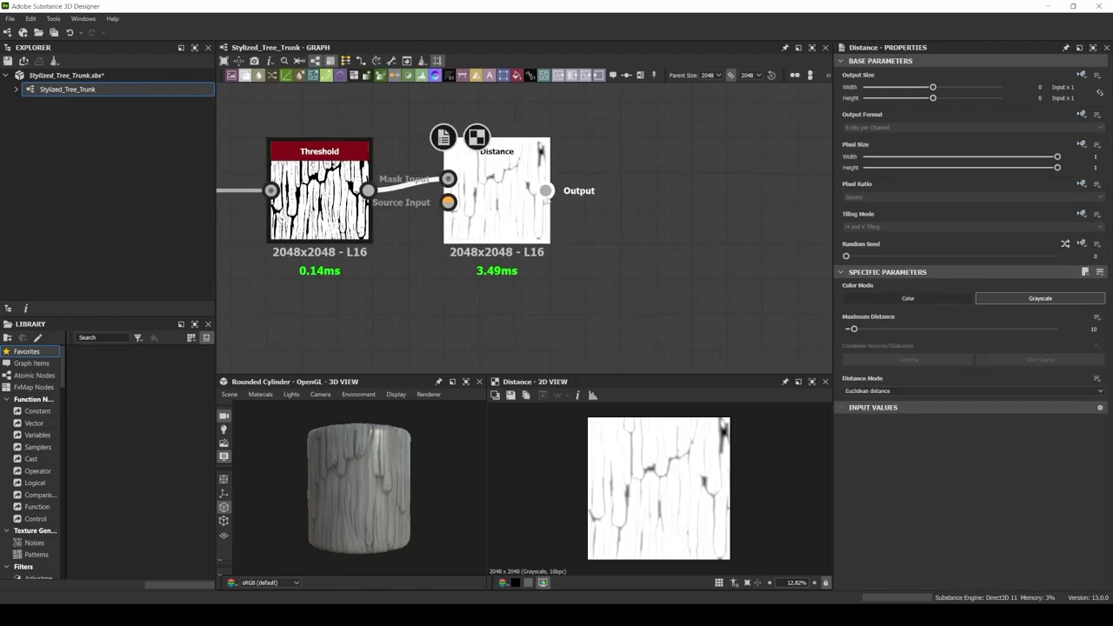
pyautogui.click(643, 218)
pyautogui.scroll(-5, 452, 216)
pyautogui.scroll(-2, 486, 186)
# Feed the detail chain into a new main-line Blend set to Multiply at 0.5 opacity
pyautogui.moveTo(670, 253); pyautogui.dragTo(477, 253)
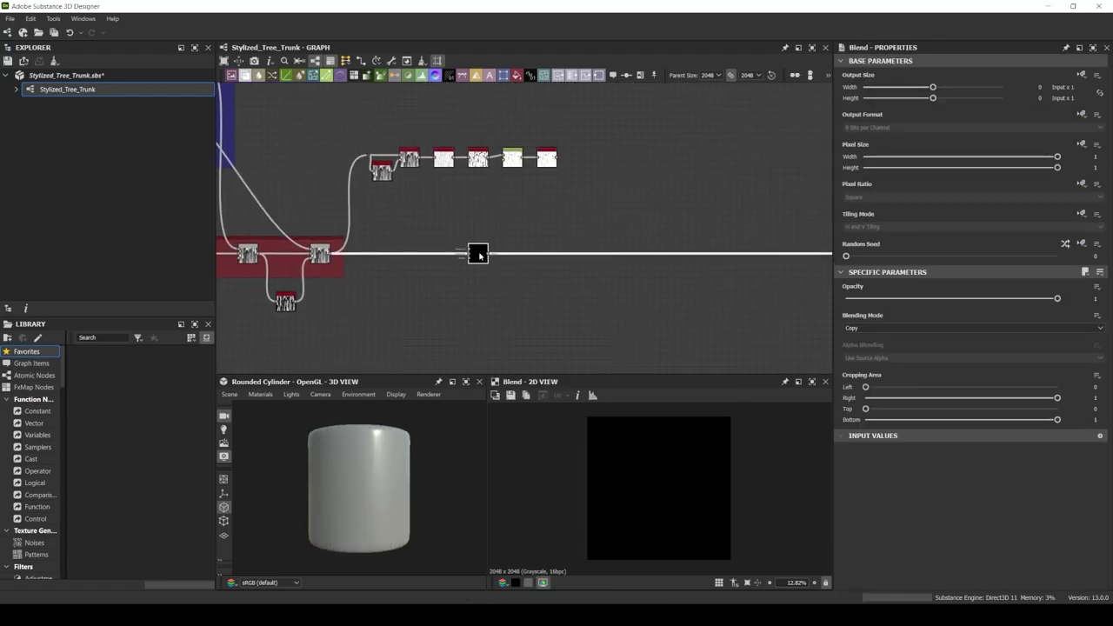
pyautogui.scroll(2, 477, 253)
pyautogui.moveTo(458, 178); pyautogui.dragTo(517, 300)
pyautogui.hotkey('ctrl', 'd')
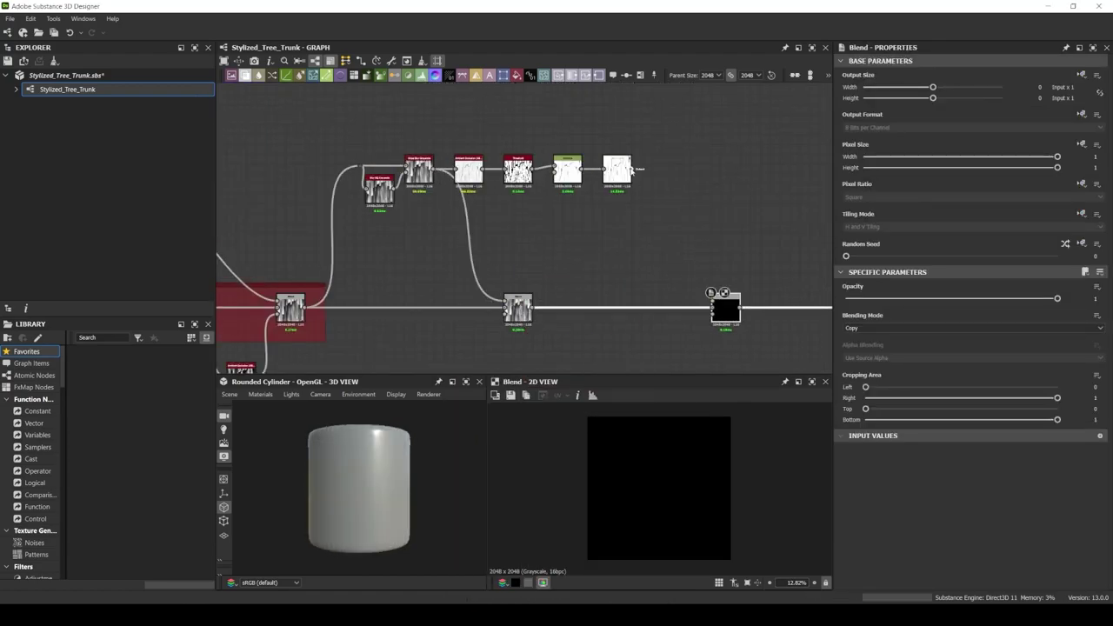
pyautogui.moveTo(632, 170); pyautogui.dragTo(714, 299)
pyautogui.click(901, 328)
pyautogui.click(870, 352)
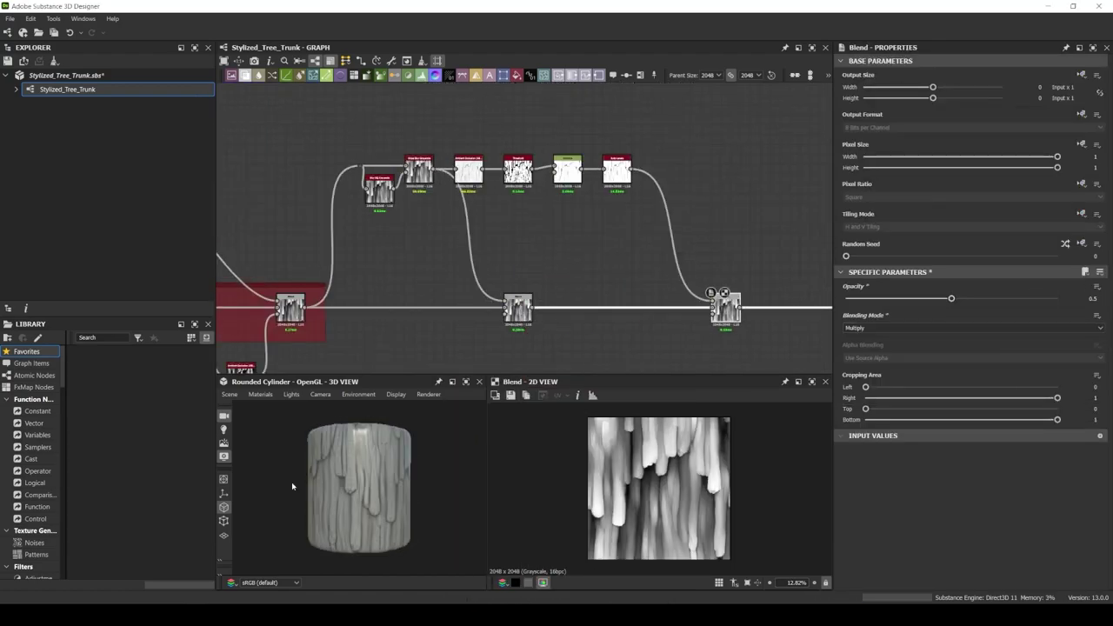
# Frame the Threshold–Distance chain and title the frame 'Primary Details'
pyautogui.scroll(-1, 522, 226)
pyautogui.moveTo(360, 129); pyautogui.dragTo(758, 249)
pyautogui.hotkey('ctrl', 'f')
pyautogui.doubleClick(867, 116)
pyautogui.write('Details')
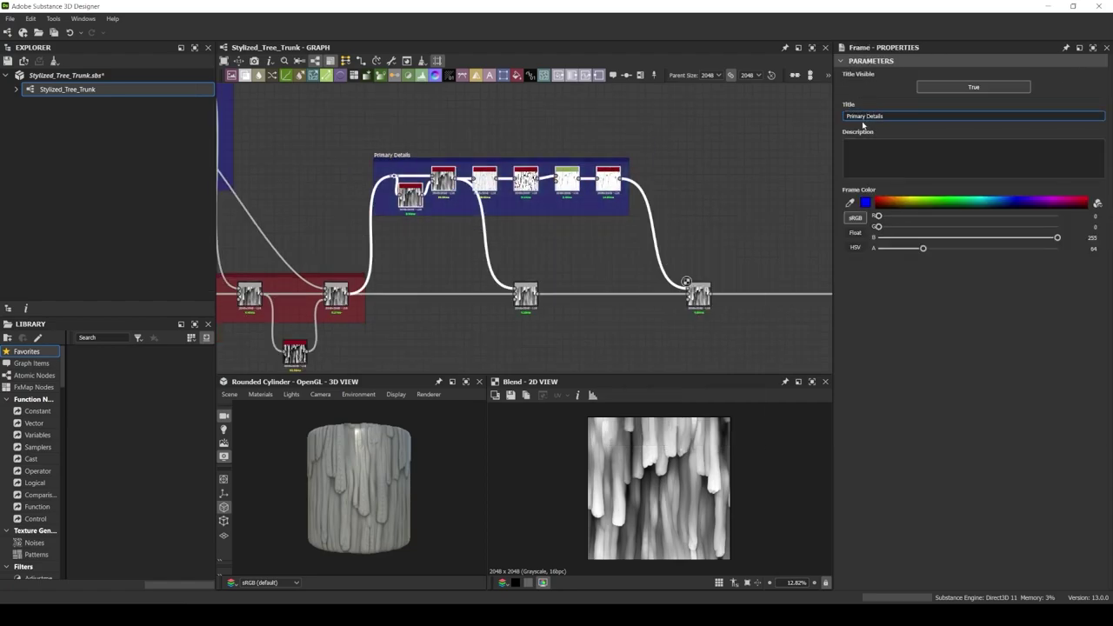
pyautogui.press('Return')
# Add a BnW Spots noise node in empty graph space
pyautogui.moveTo(679, 218); pyautogui.dragTo(570, 237, button='middle')
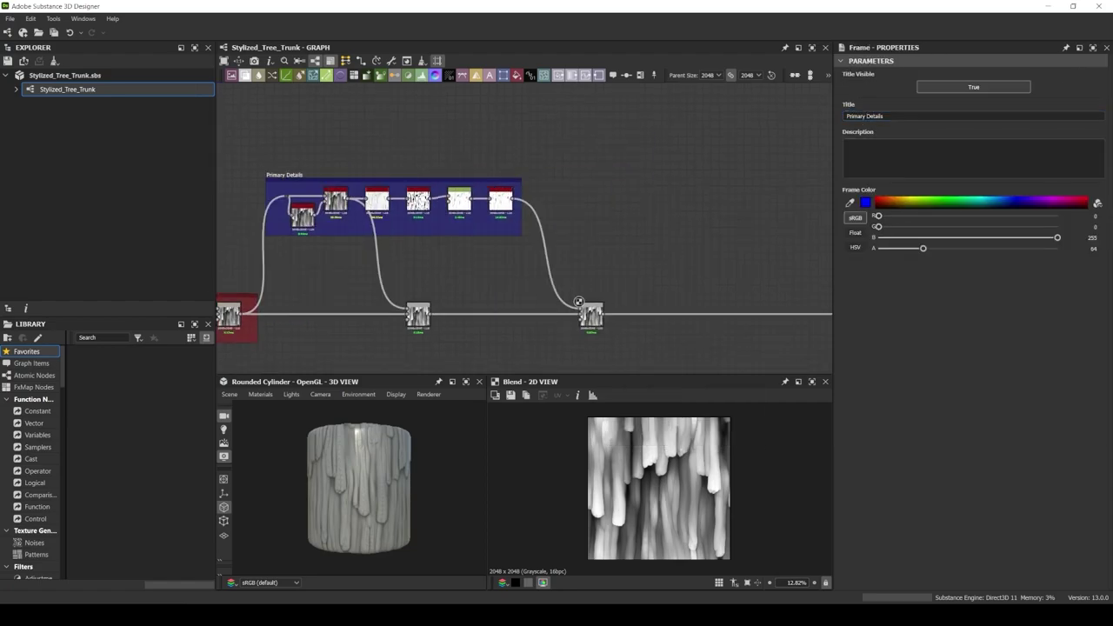
pyautogui.press('space')
pyautogui.write('bnw spots')
pyautogui.press('Return')
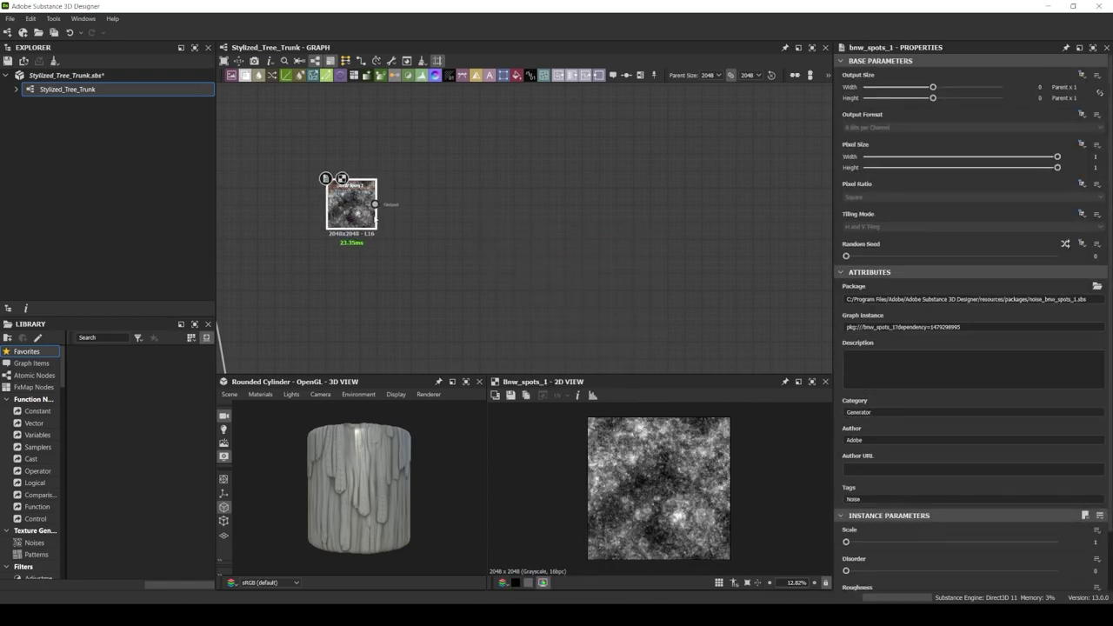
# Add a Blur HQ Grayscale after BnW Spots at full quality and intensity about 6
pyautogui.moveTo(375, 205); pyautogui.dragTo(435, 206)
pyautogui.write('blur')
pyautogui.press('Return')
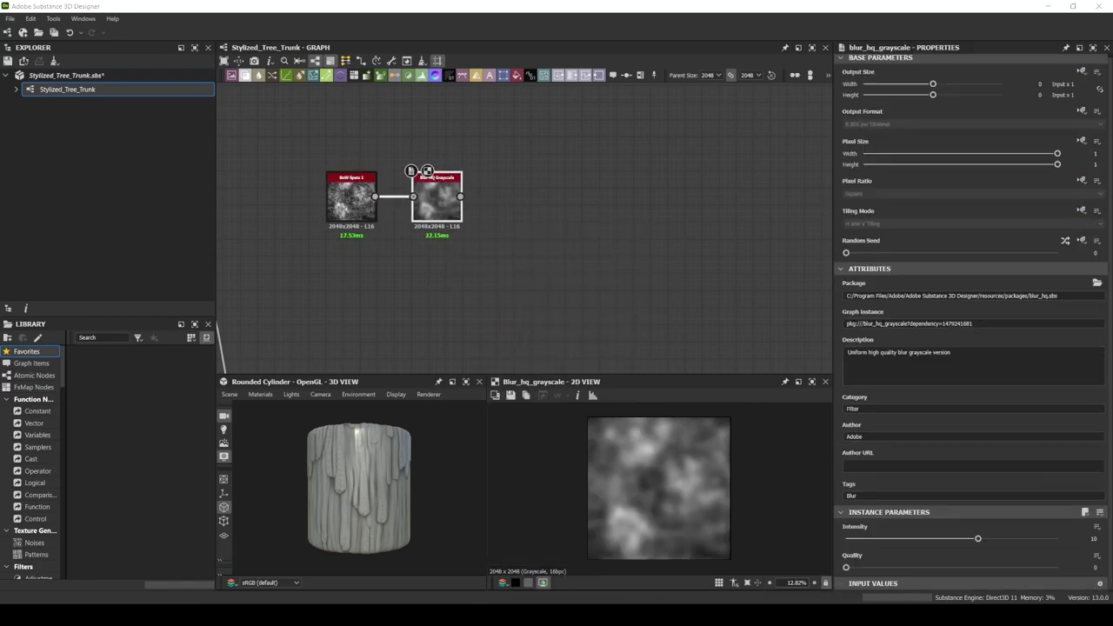
pyautogui.click(948, 567)
pyautogui.moveTo(978, 539); pyautogui.dragTo(925, 541)
# Chain a Slope Blur Grayscale and an Auto Levels node after the blur
pyautogui.moveTo(461, 196); pyautogui.dragTo(497, 200)
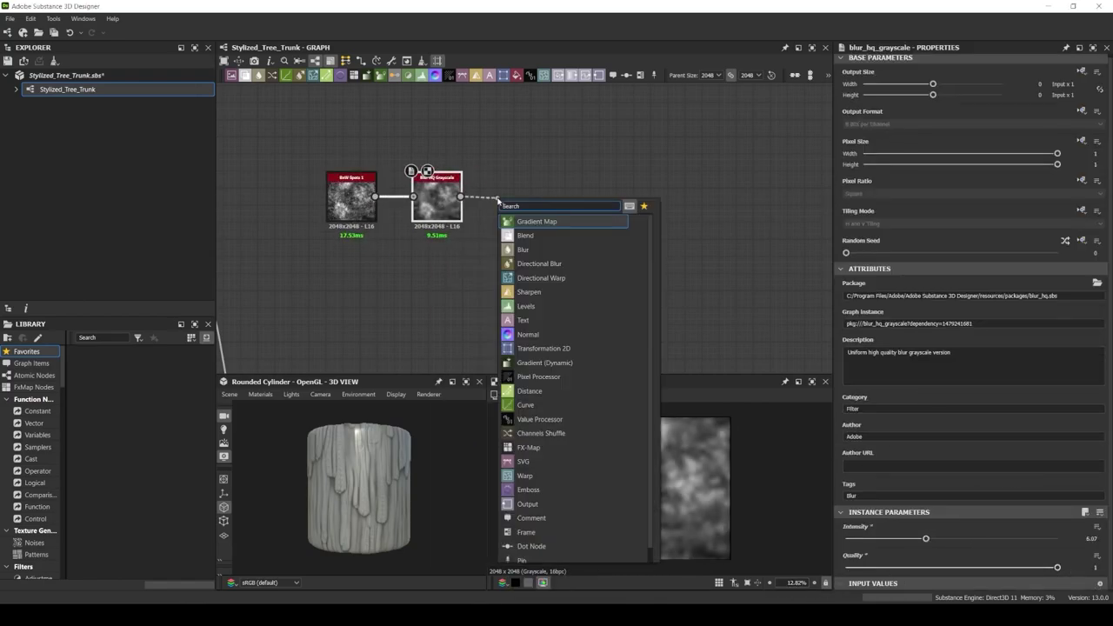
pyautogui.write('slope')
pyautogui.press('Return')
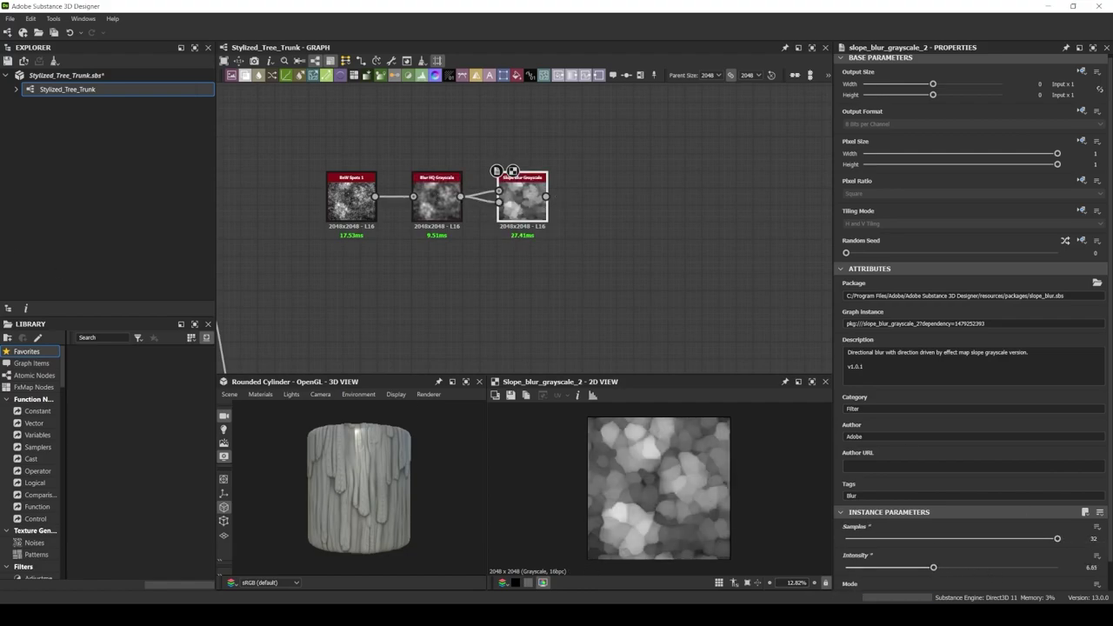
pyautogui.write('auto')
pyautogui.moveTo(546, 195); pyautogui.dragTo(591, 206)
pyautogui.press('Return')
# Add a Directional Warp with a second input and a 90-degree warp angle
pyautogui.write('directional')
pyautogui.press('Return')
pyautogui.moveTo(383, 305); pyautogui.dragTo(458, 207)
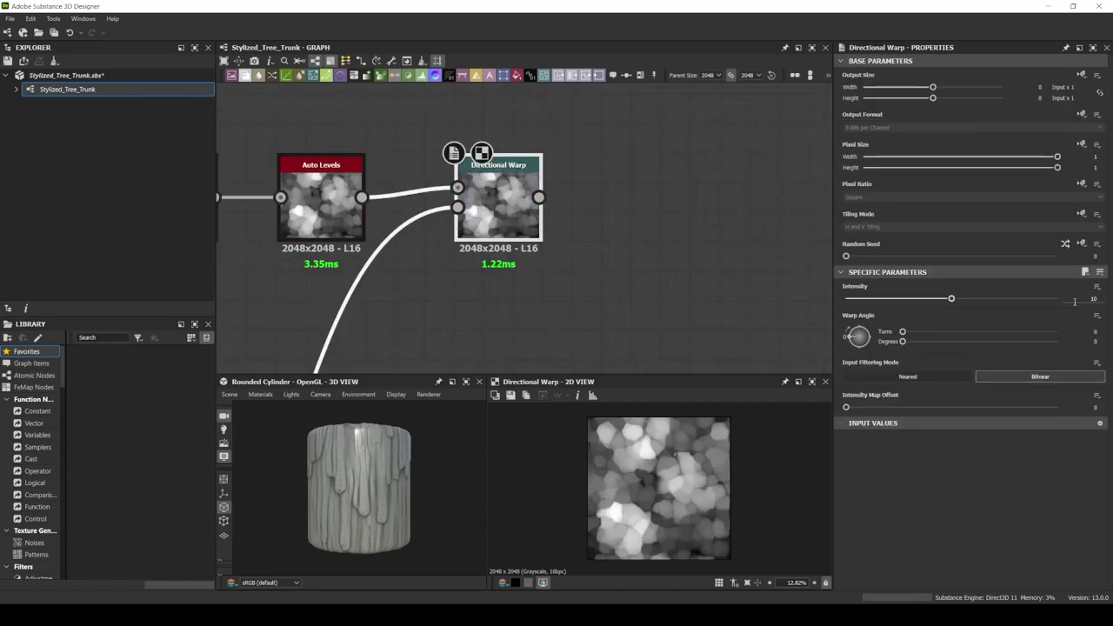
pyautogui.doubleClick(1094, 341)
pyautogui.write('90')
pyautogui.press('Return')
pyautogui.write('300')
# Add a Histogram Range node after the Directional Warp
pyautogui.moveTo(539, 197); pyautogui.dragTo(605, 198)
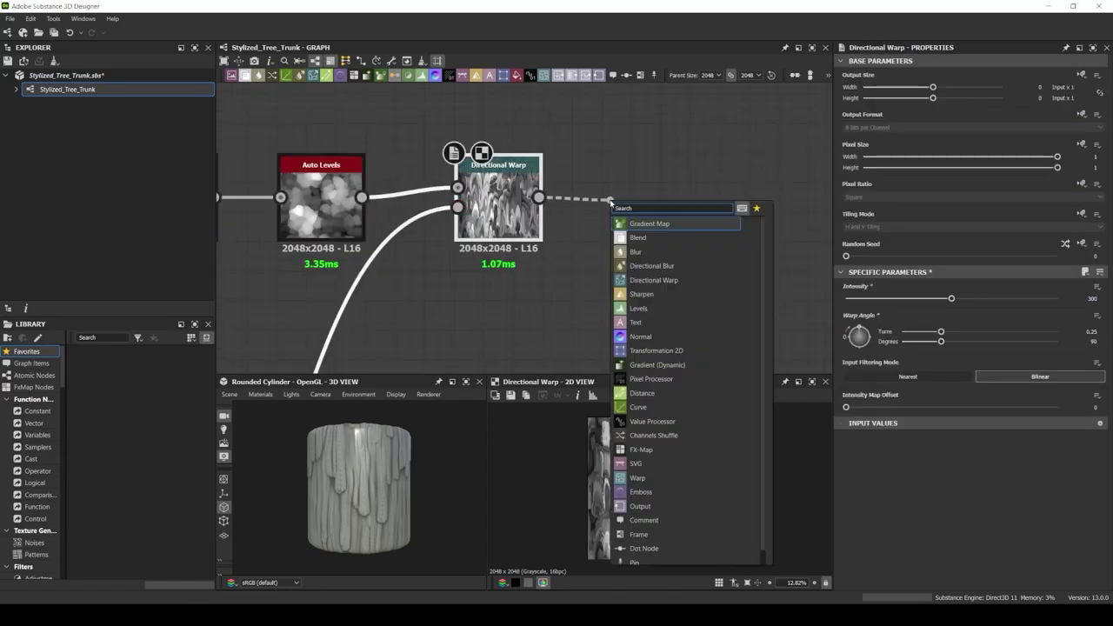
pyautogui.write('histogram')
pyautogui.press('Return')
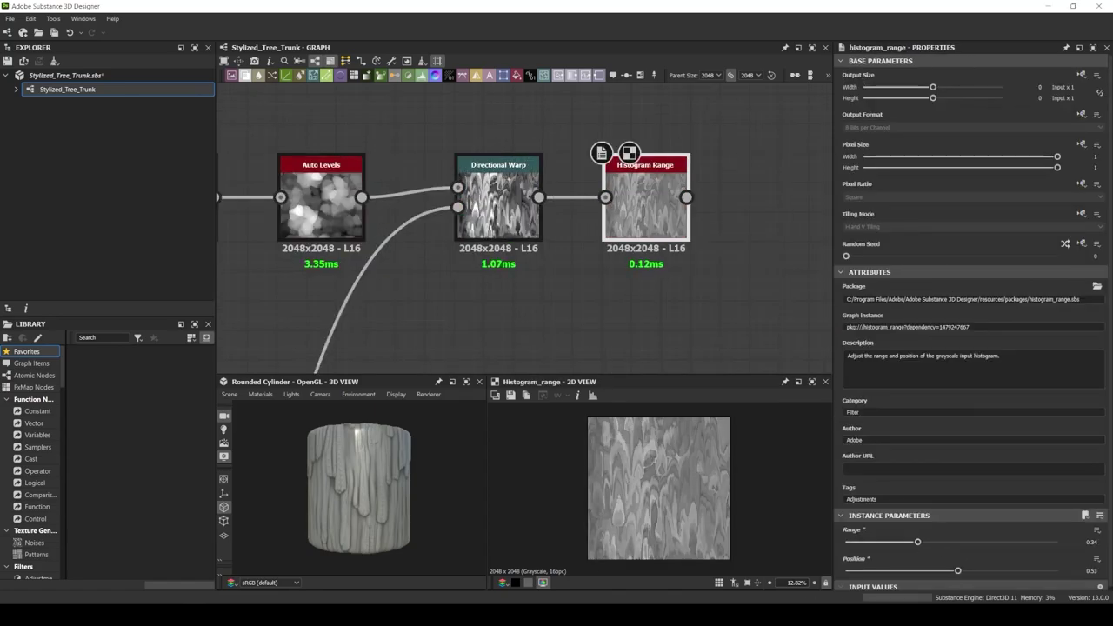
pyautogui.scroll(-2, 628, 153)
pyautogui.scroll(-3, 650, 219)
# Frame the secondary detail nodes and title the frame 'Secondary Details'
pyautogui.moveTo(303, 148); pyautogui.dragTo(530, 214)
pyautogui.hotkey('ctrl', 'f')
pyautogui.doubleClick(875, 116)
pyautogui.write('Seco')
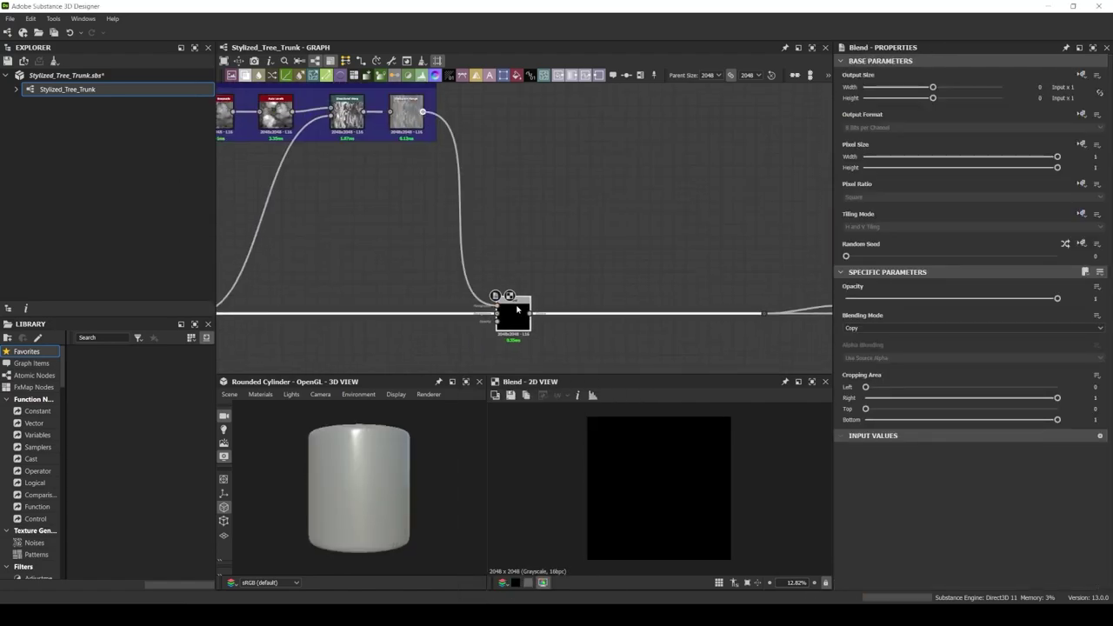
# Set the Secondary Details blend to Soft Light at 0.6 opacity
pyautogui.click(954, 328)
pyautogui.click(864, 402)
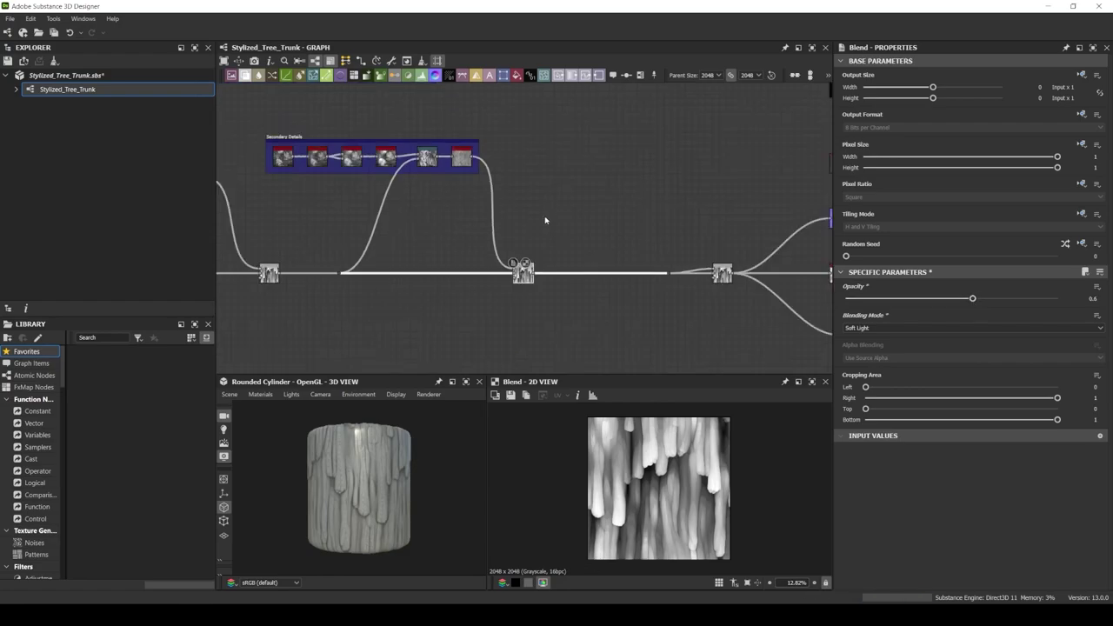
pyautogui.scroll(-5, 607, 282)
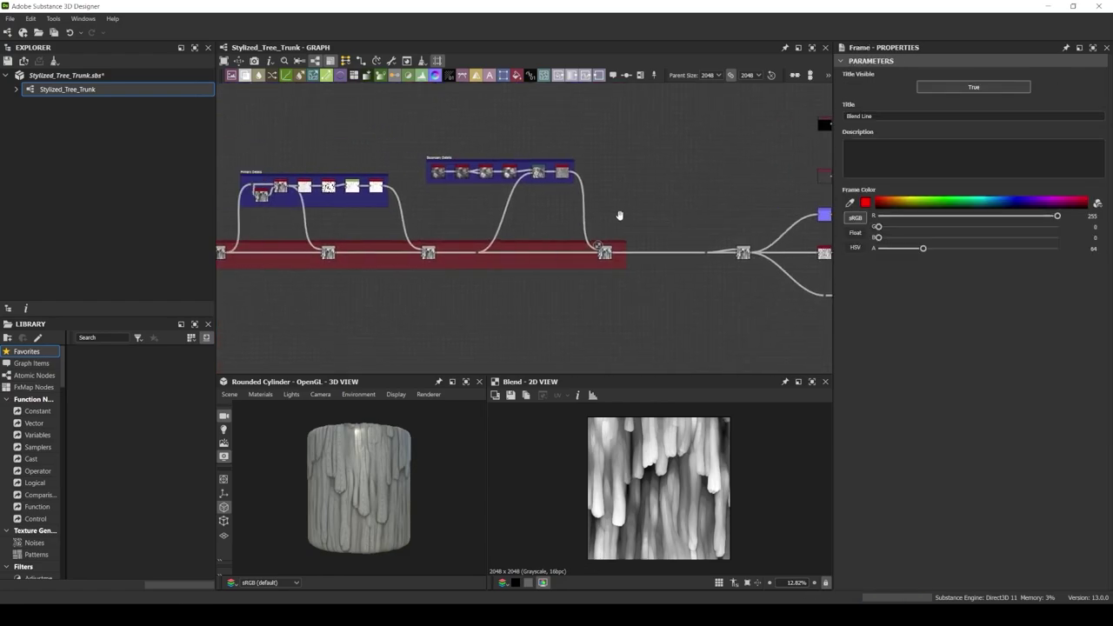
pyautogui.scroll(3, 435, 218)
pyautogui.scroll(-2, 373, 124)
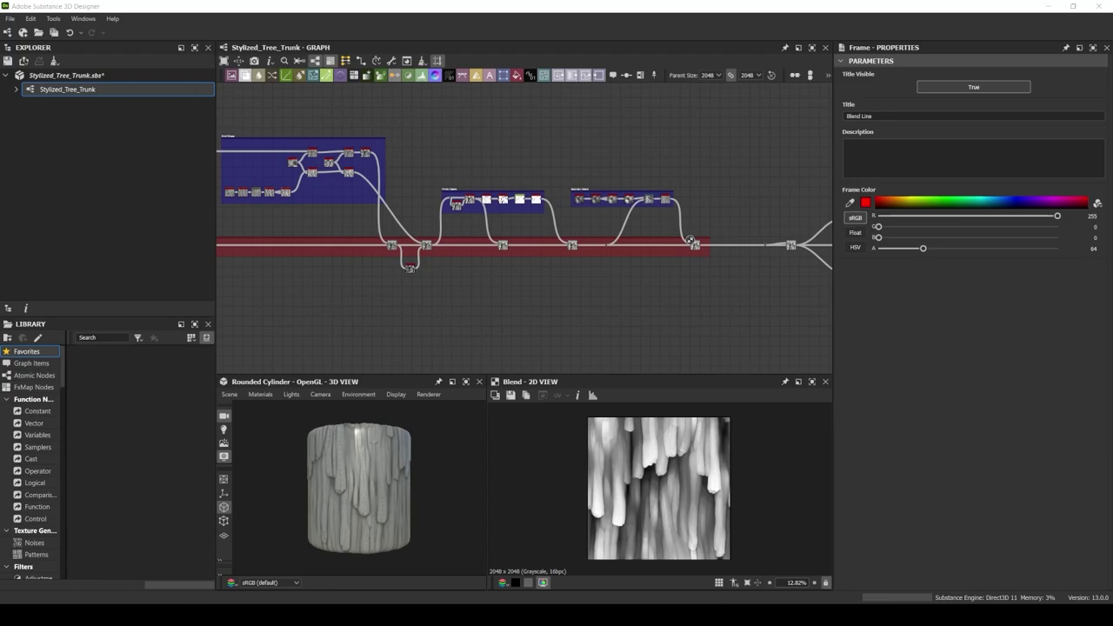
pyautogui.scroll(-2, 690, 240)
pyautogui.scroll(4, 487, 209)
pyautogui.scroll(4, 513, 205)
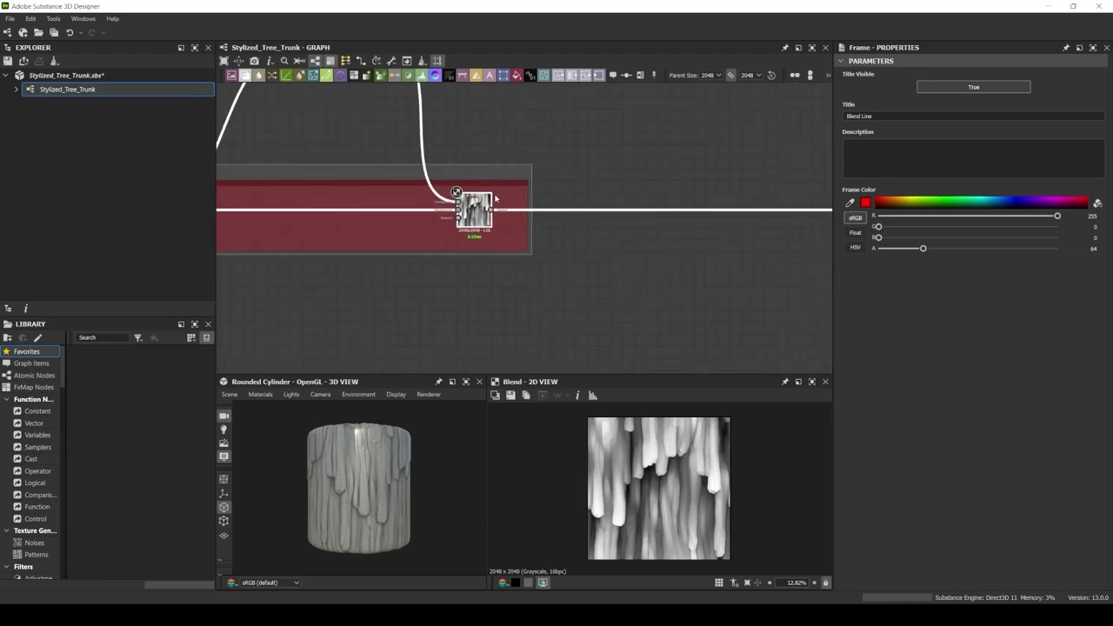
pyautogui.moveTo(508, 200); pyautogui.dragTo(426, 290, button='middle')
pyautogui.press('space')
# Add a BnW Spots 1 noise with roughness raised to 0.79
pyautogui.write('bnw')
pyautogui.click(534, 224)
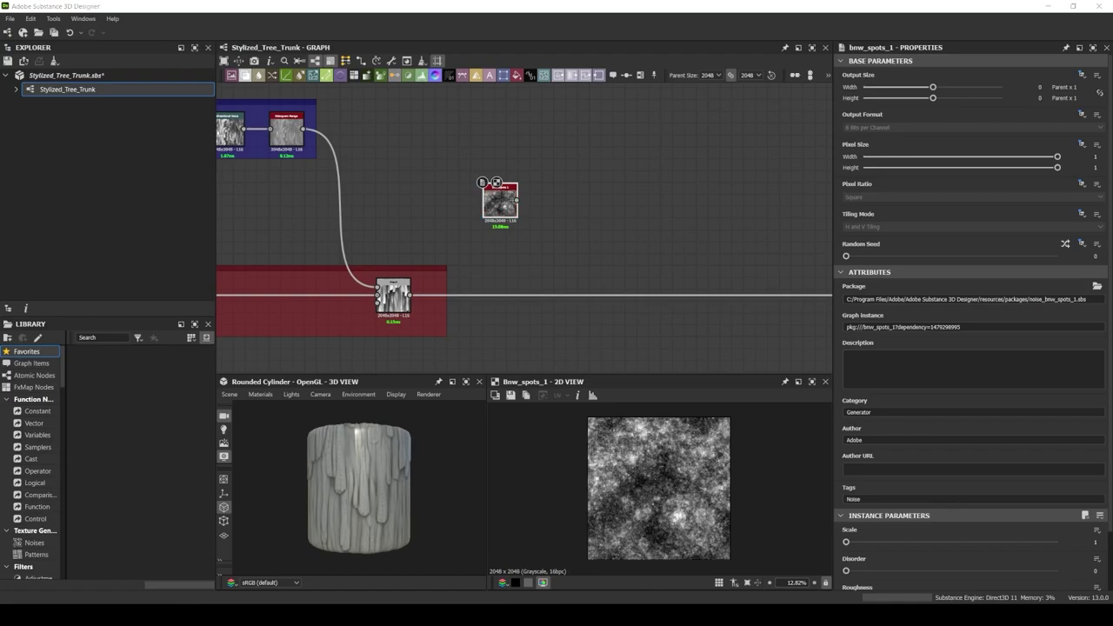
pyautogui.scroll(-5, 956, 348)
pyautogui.moveTo(953, 535); pyautogui.dragTo(932, 535)
pyautogui.scroll(3, 489, 223)
# Add a Non Uniform Blur Grayscale after the spots noise
pyautogui.moveTo(535, 187); pyautogui.dragTo(616, 191)
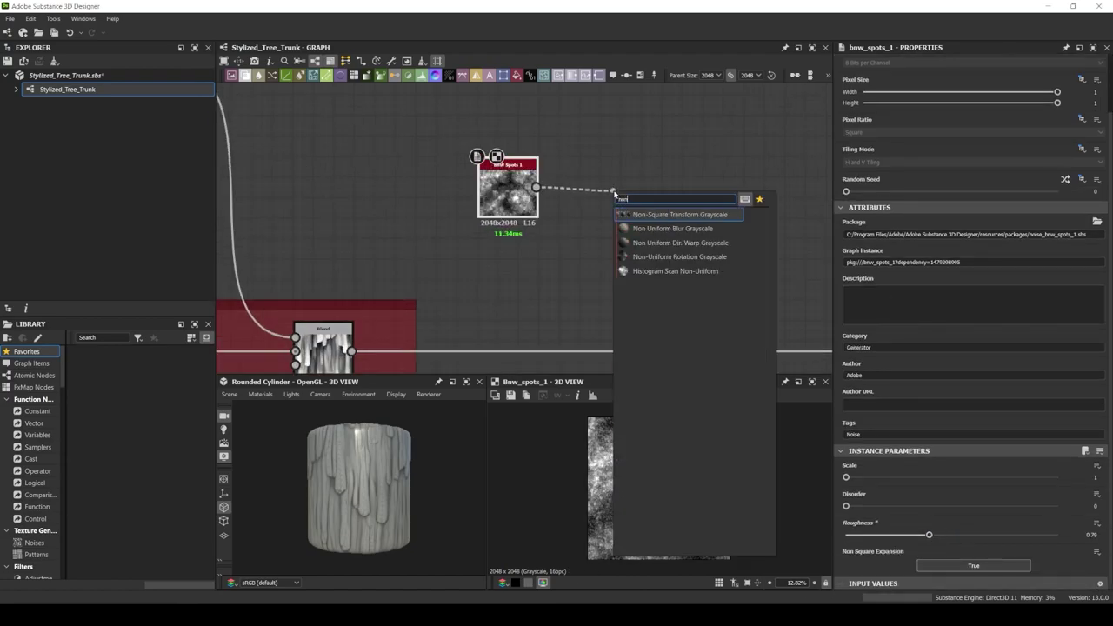
pyautogui.click(647, 217)
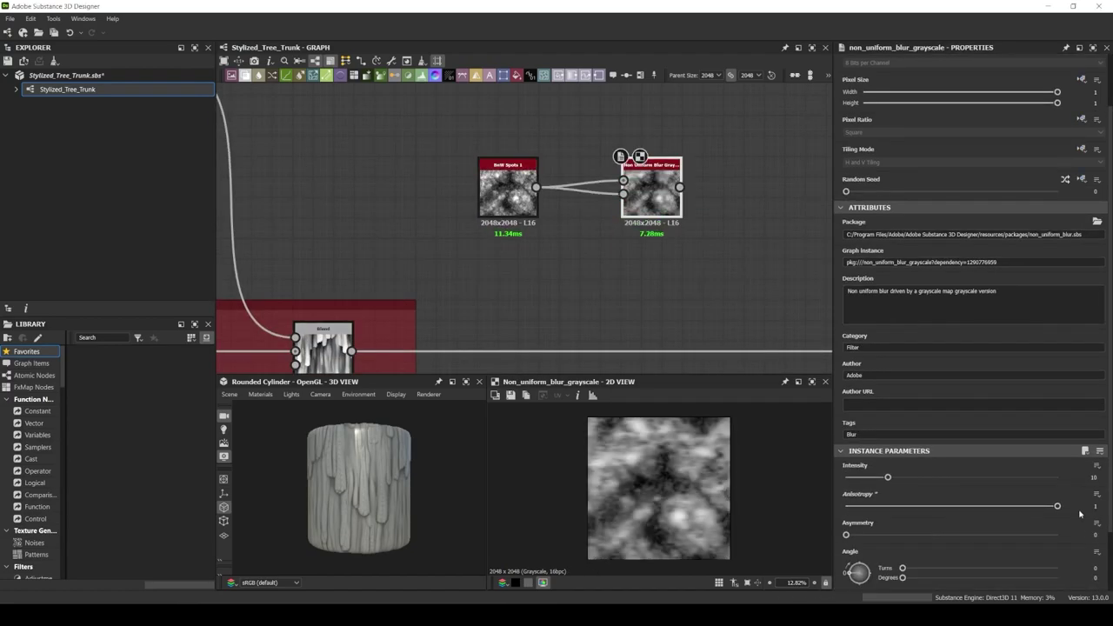
pyautogui.scroll(-2, 1080, 514)
pyautogui.moveTo(1082, 513); pyautogui.dragTo(1088, 513)
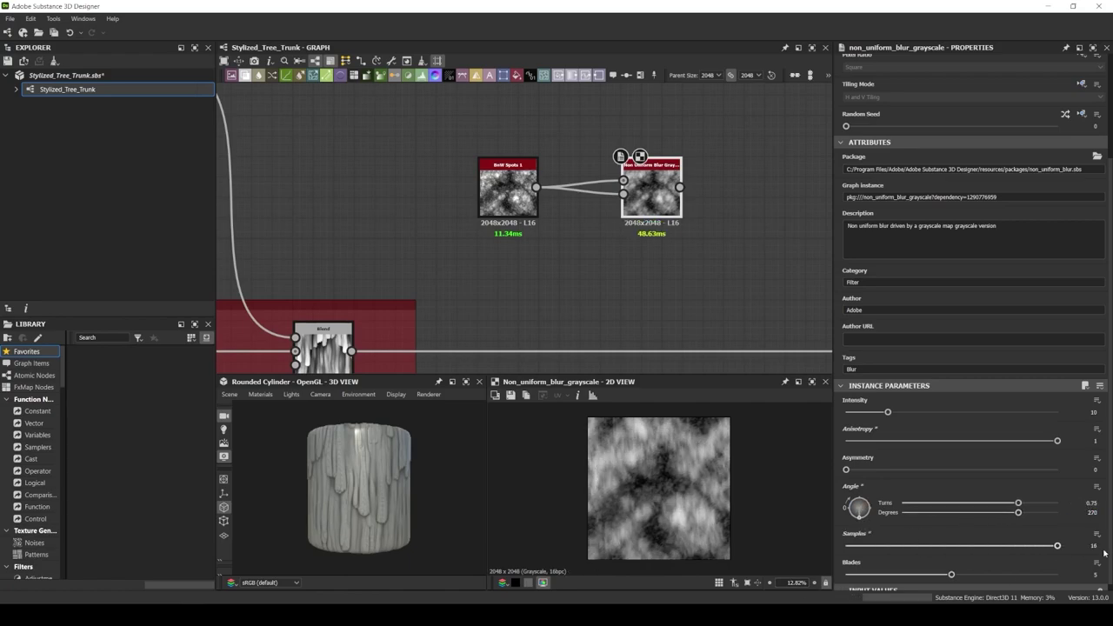
pyautogui.scroll(-2, 641, 174)
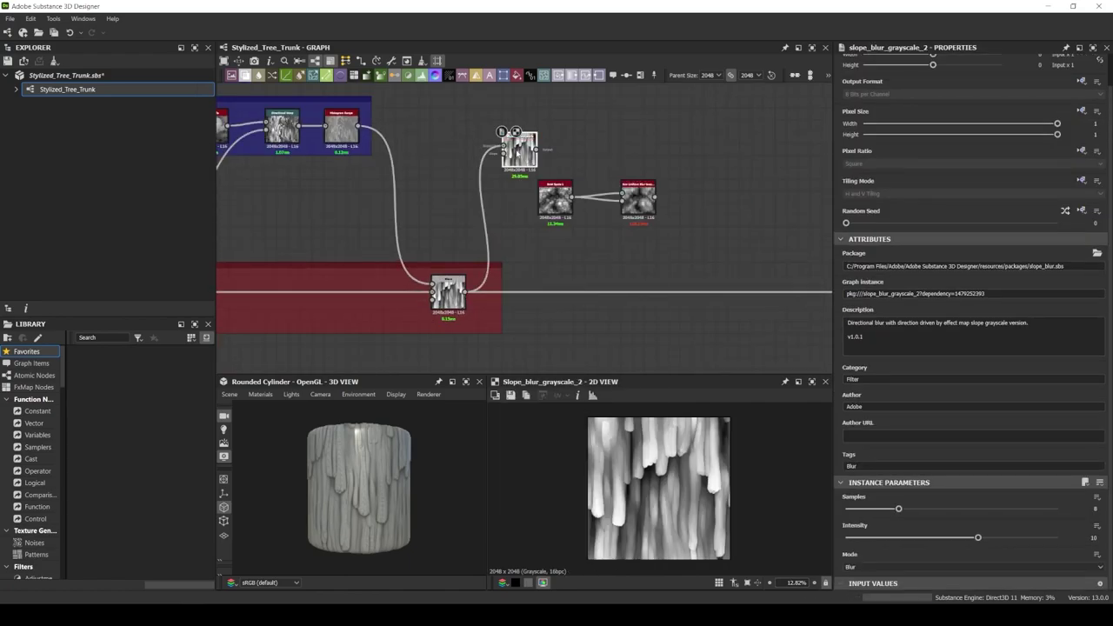
# Insert a Slope Blur Grayscale on the blend line output with Samples 32 and lower intensity
pyautogui.moveTo(514, 154); pyautogui.dragTo(708, 136)
pyautogui.click(536, 131)
pyautogui.moveTo(899, 542); pyautogui.dragTo(1057, 542)
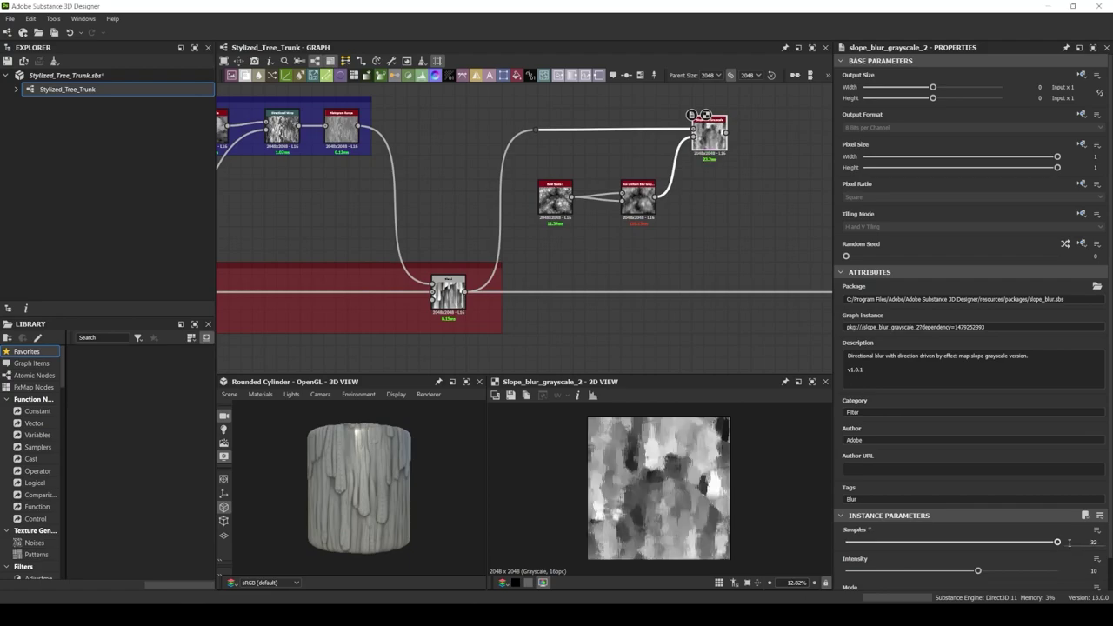
pyautogui.scroll(-1, 957, 539)
pyautogui.moveTo(978, 537); pyautogui.dragTo(860, 538)
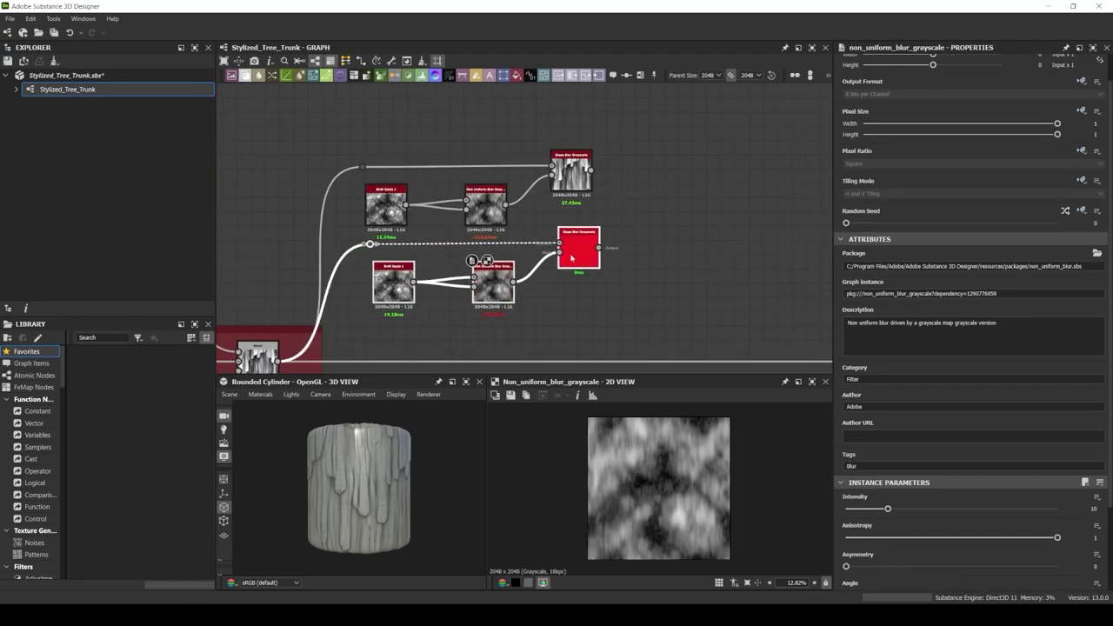
# Set the second branch's Blur HQ intensity to 2.95 and preview the lower Slope Blur
pyautogui.click(427, 222)
pyautogui.scroll(-2, 435, 270)
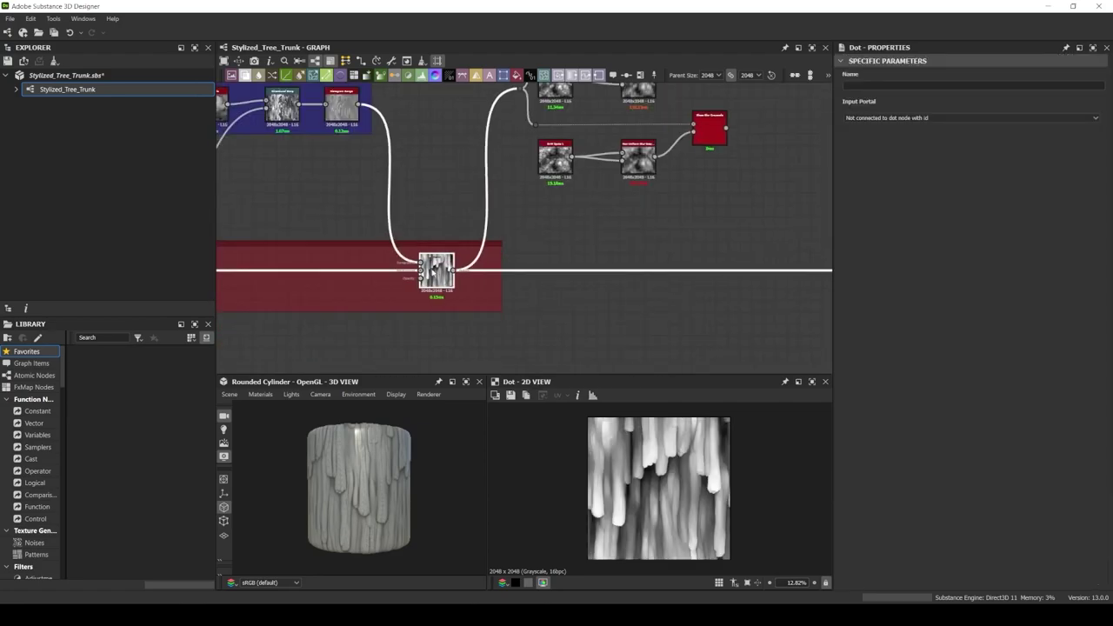
pyautogui.moveTo(559, 118); pyautogui.dragTo(443, 206, button='middle')
pyautogui.click(441, 253)
pyautogui.moveTo(939, 536); pyautogui.dragTo(952, 536)
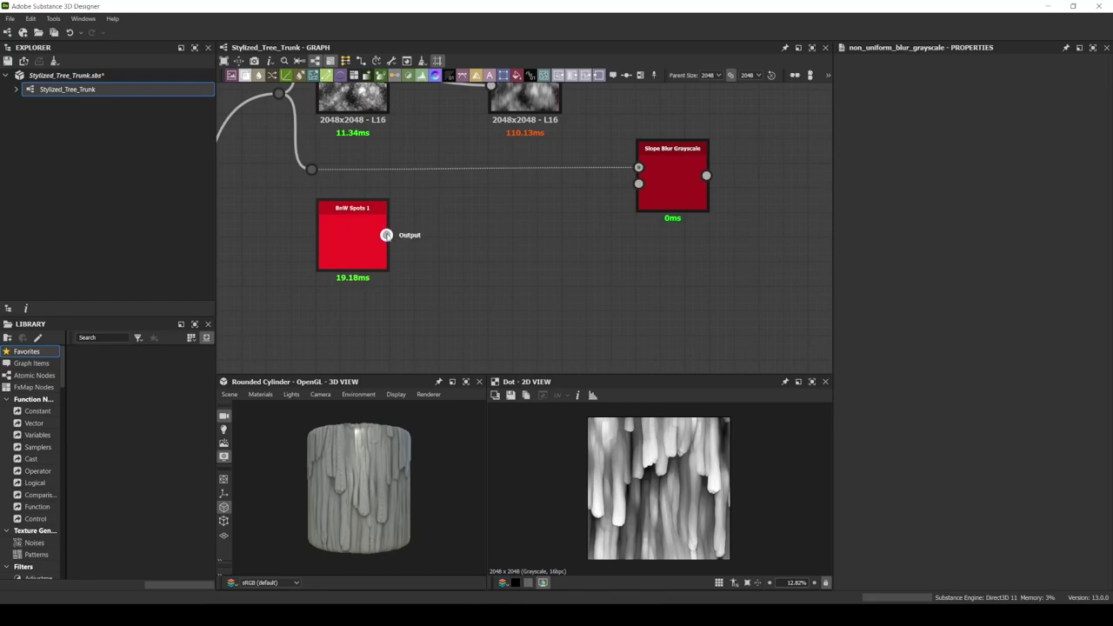
pyautogui.moveTo(977, 542); pyautogui.dragTo(886, 545)
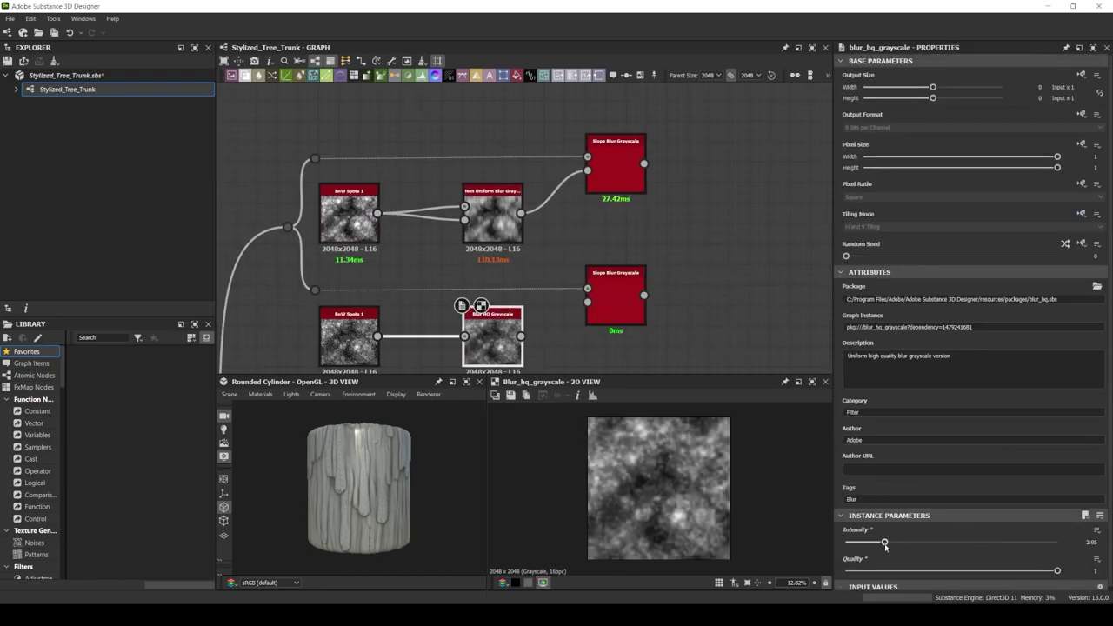
pyautogui.doubleClick(616, 300)
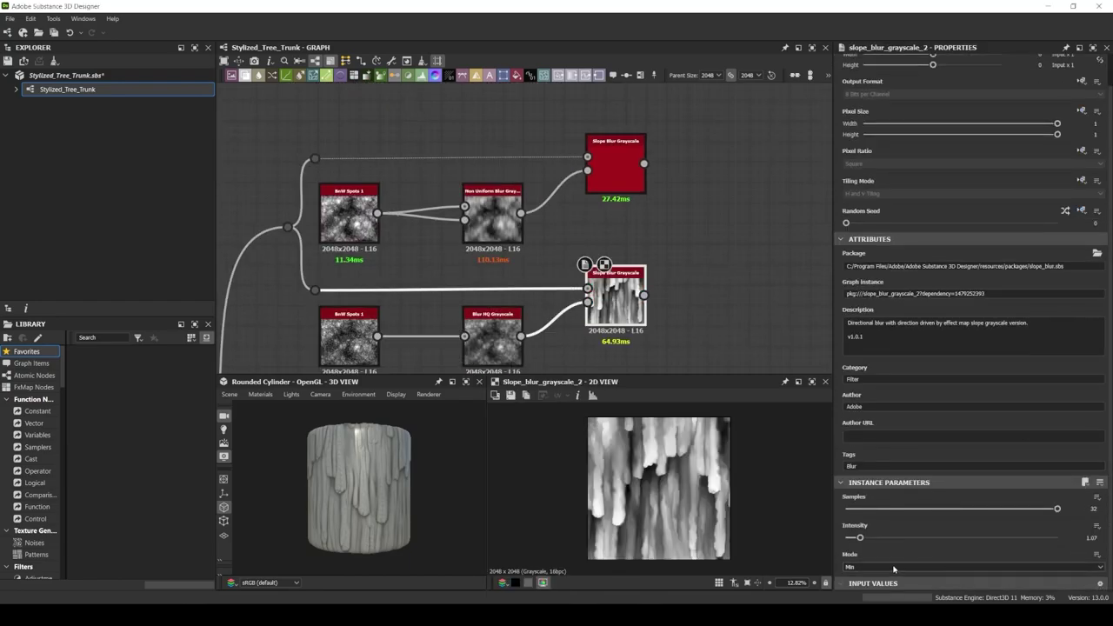
pyautogui.scroll(-3, 659, 268)
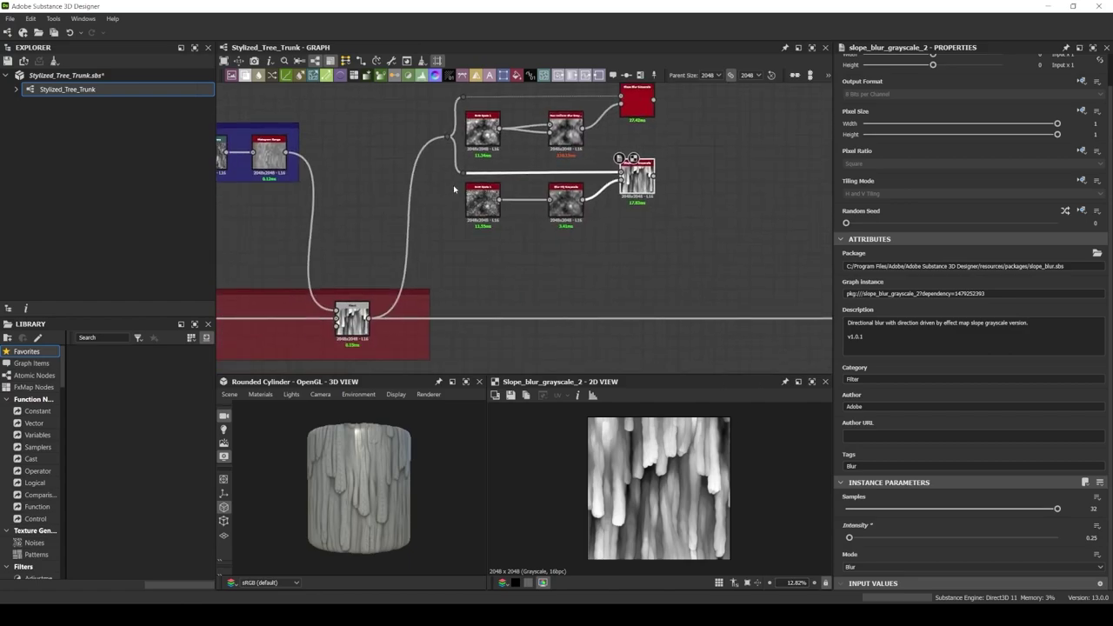
pyautogui.moveTo(448, 136)
pyautogui.mouseDown()
pyautogui.moveTo(472, 263)
pyautogui.moveTo(482, 239)
pyautogui.mouseUp()
# Add a Non Uniform Blur Grayscale with asymmetry 1, angle 270.8°, 16 samples and higher intensity
pyautogui.write('non')
pyautogui.press('Return')
pyautogui.moveTo(651, 104); pyautogui.dragTo(442, 293)
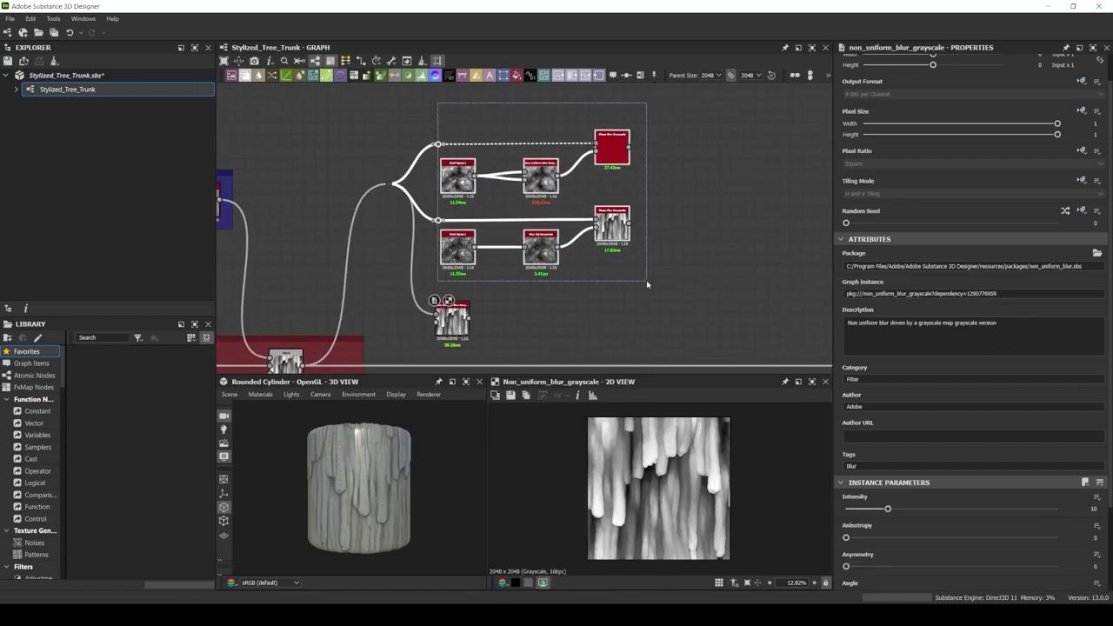
pyautogui.doubleClick(413, 298)
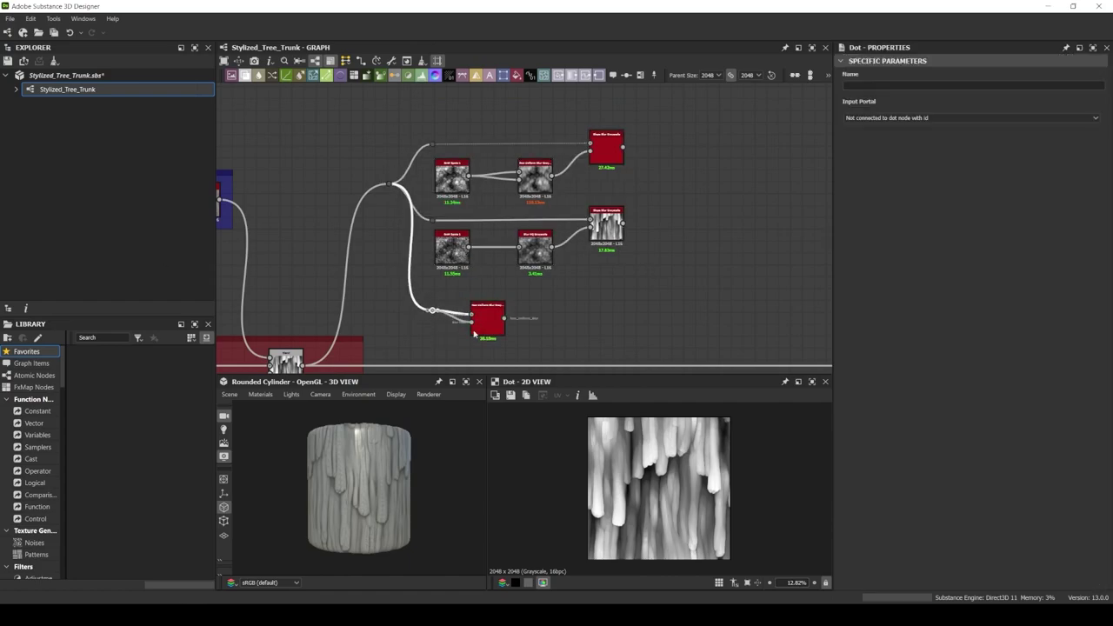
pyautogui.moveTo(474, 334); pyautogui.dragTo(462, 333)
pyautogui.moveTo(846, 461); pyautogui.dragTo(1058, 461)
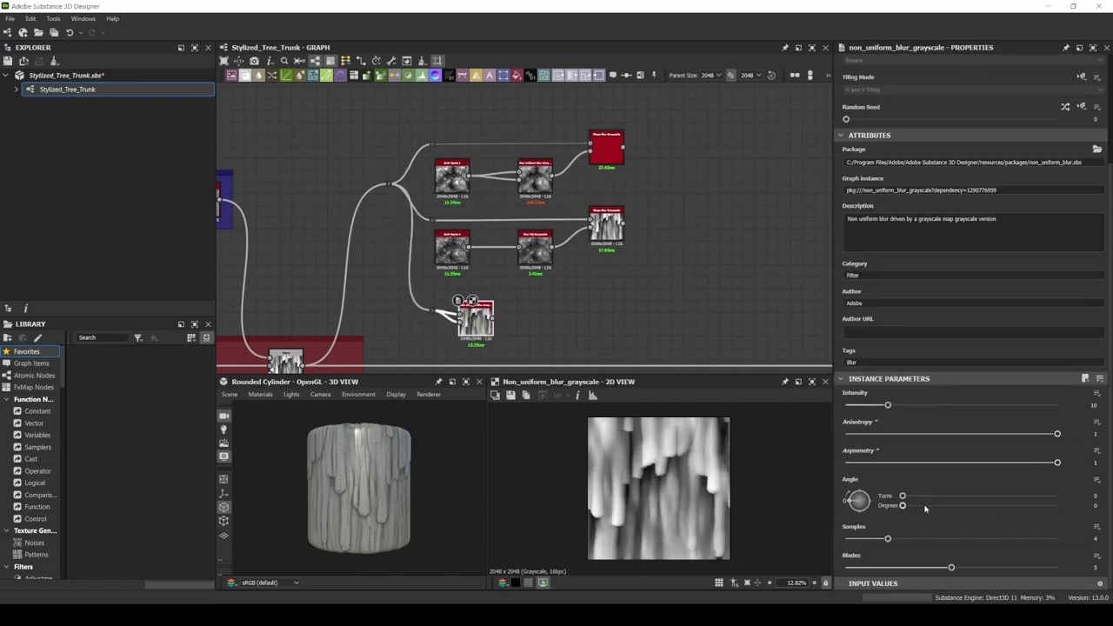
pyautogui.moveTo(903, 495); pyautogui.dragTo(1018, 496)
pyautogui.moveTo(888, 538); pyautogui.dragTo(1057, 539)
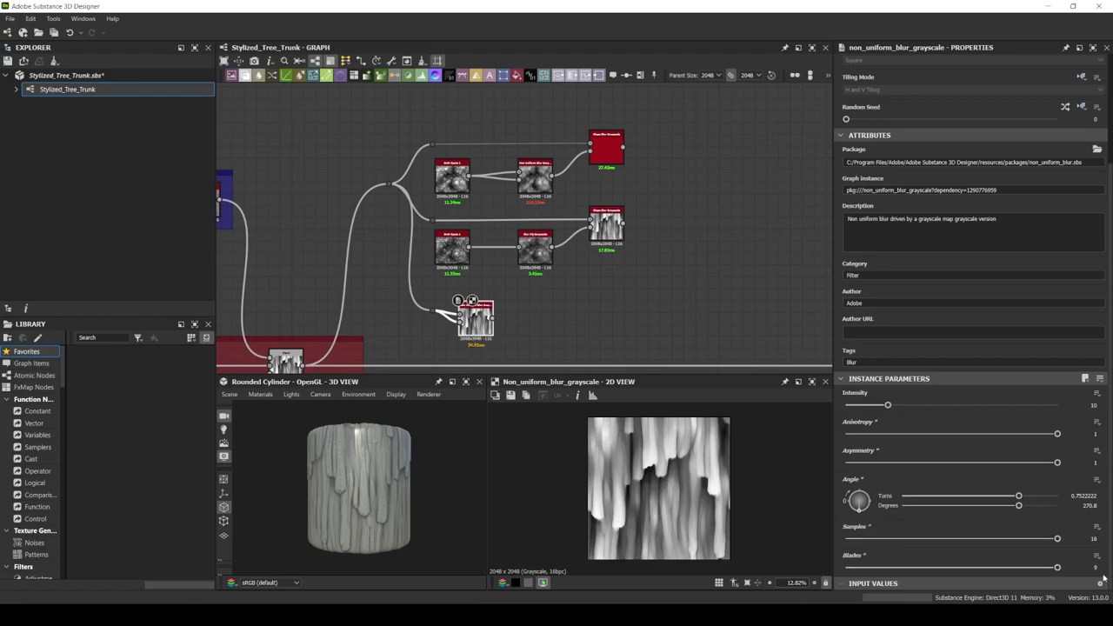
pyautogui.moveTo(888, 405)
pyautogui.mouseDown()
pyautogui.moveTo(961, 406)
pyautogui.moveTo(945, 407)
pyautogui.mouseUp()
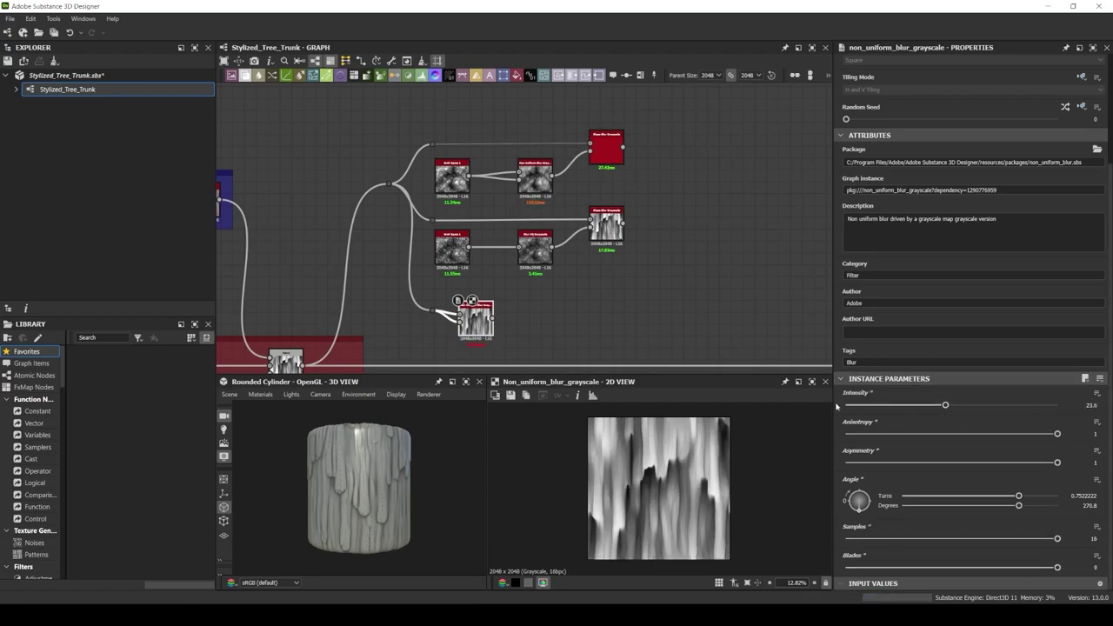
# Add an Auto Levels node after the Non Uniform Blur
pyautogui.moveTo(493, 318); pyautogui.dragTo(546, 314)
pyautogui.write('auto')
pyautogui.click(582, 299)
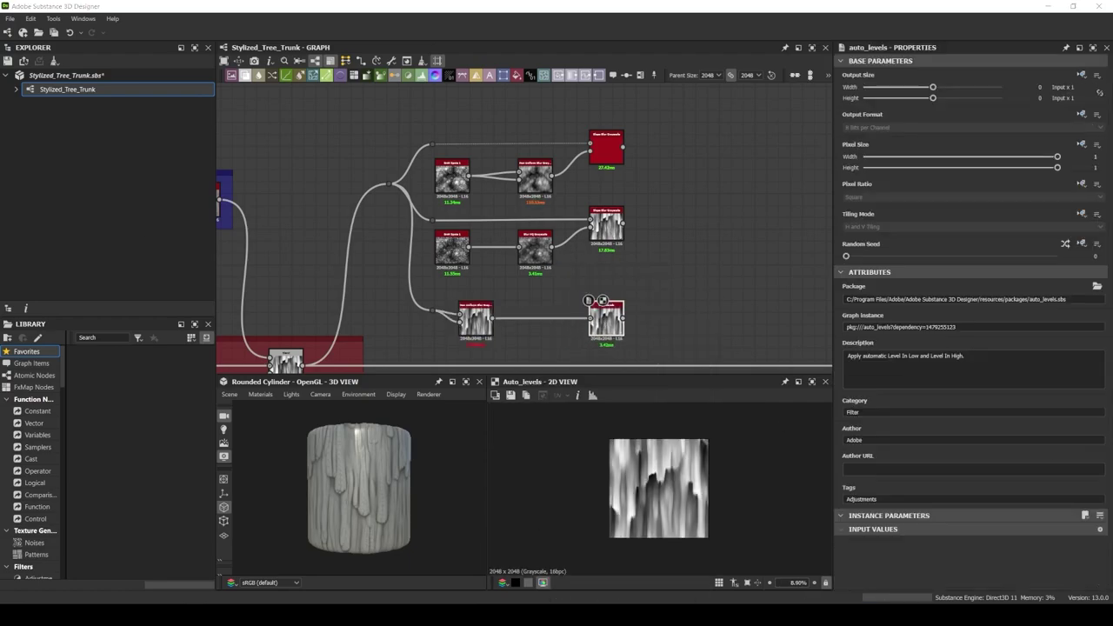
pyautogui.scroll(-1, 627, 230)
# Merge both Slope Blur branches and the Auto Levels output into two main-line Blend nodes
pyautogui.moveTo(600, 289); pyautogui.dragTo(464, 249, button='middle')
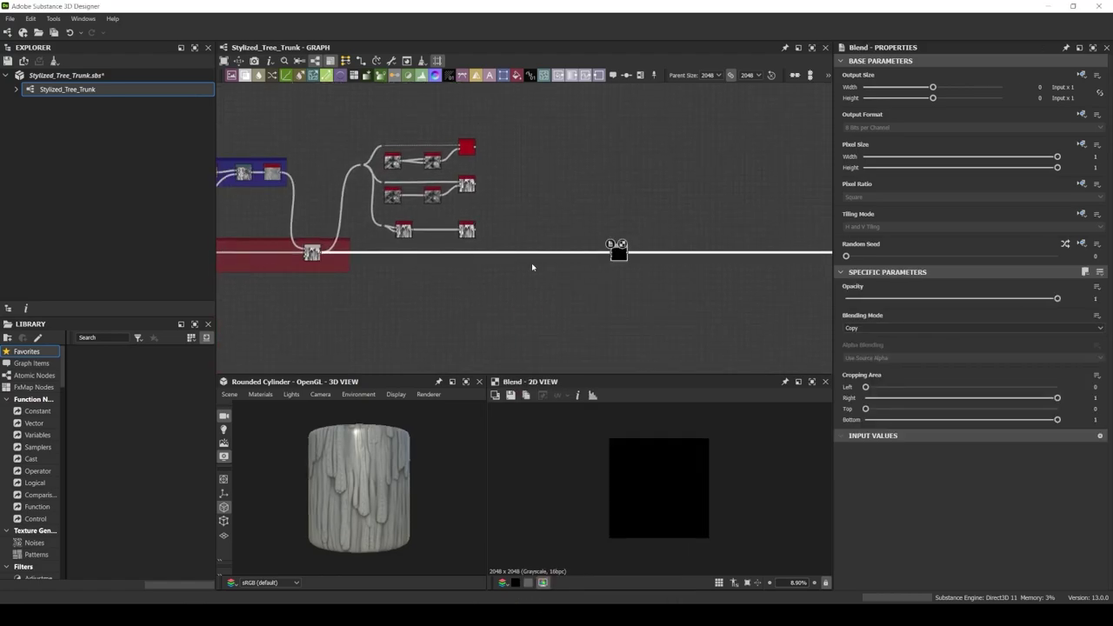
pyautogui.moveTo(452, 156); pyautogui.dragTo(531, 266)
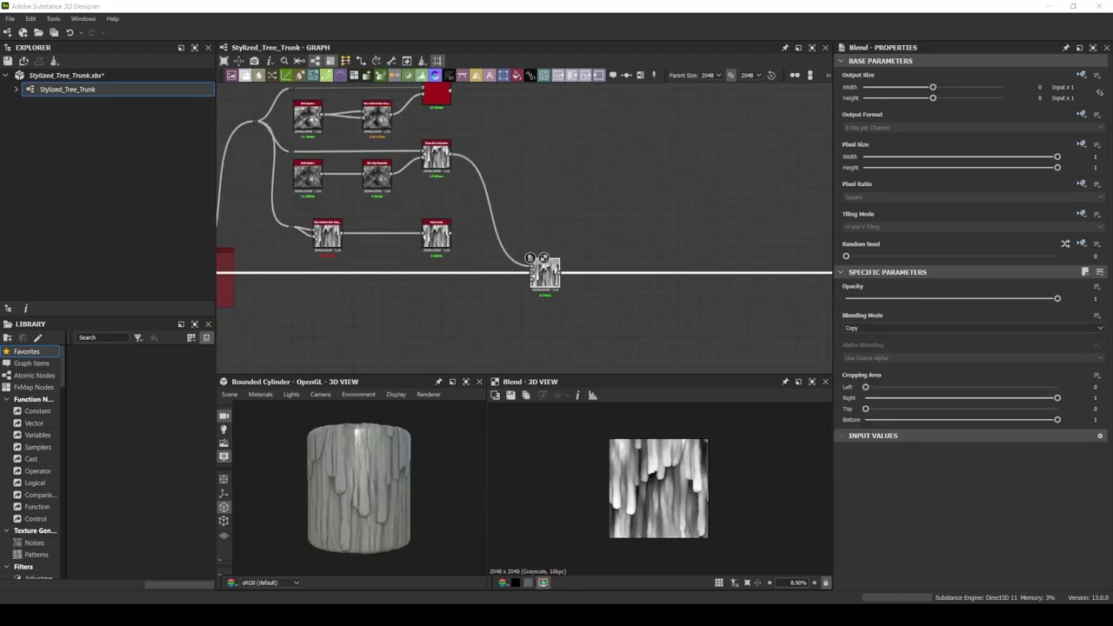
pyautogui.hotkey('ctrl', 'd')
pyautogui.moveTo(443, 114); pyautogui.dragTo(593, 291)
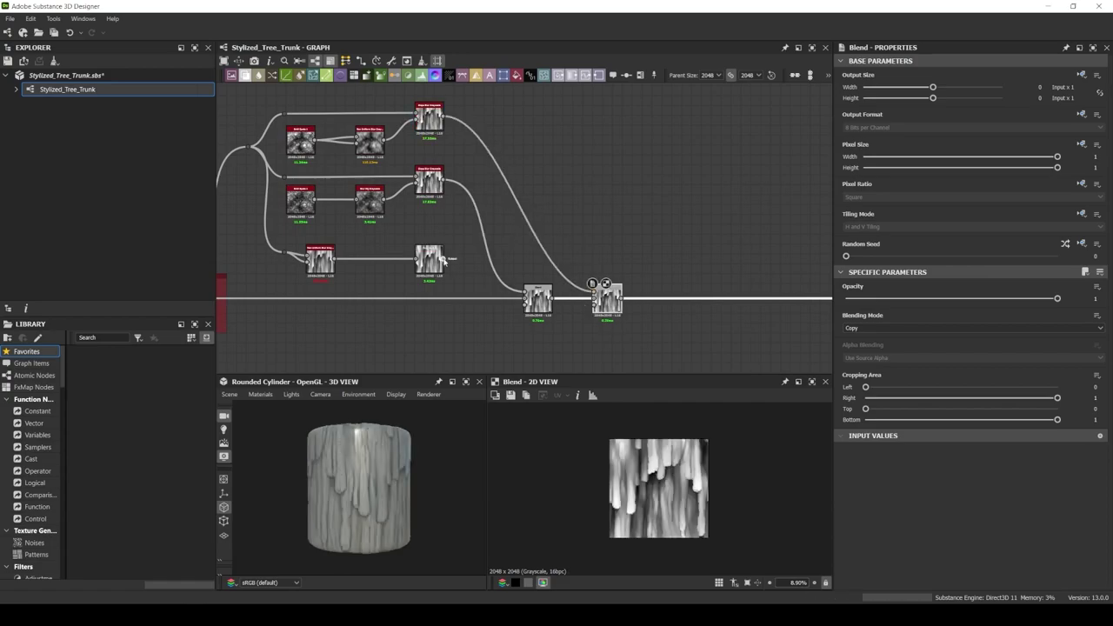
pyautogui.moveTo(443, 259); pyautogui.dragTo(466, 335)
pyautogui.moveTo(571, 333); pyautogui.dragTo(593, 284)
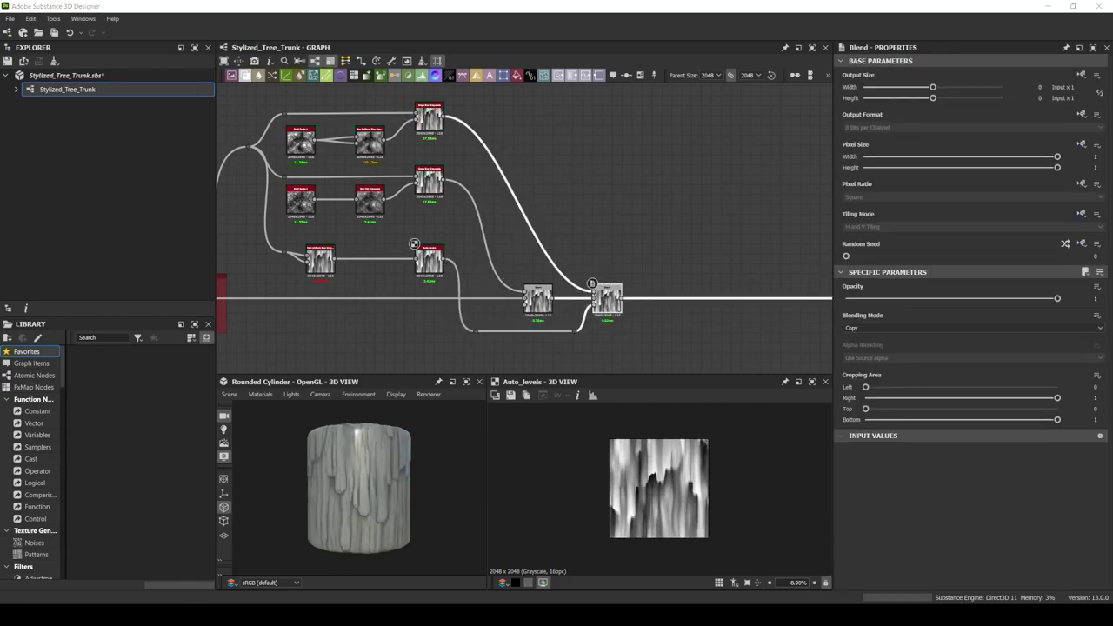
# Reroute the top link through a dot and search for a Multi Directional Warp
pyautogui.scroll(3, 592, 284)
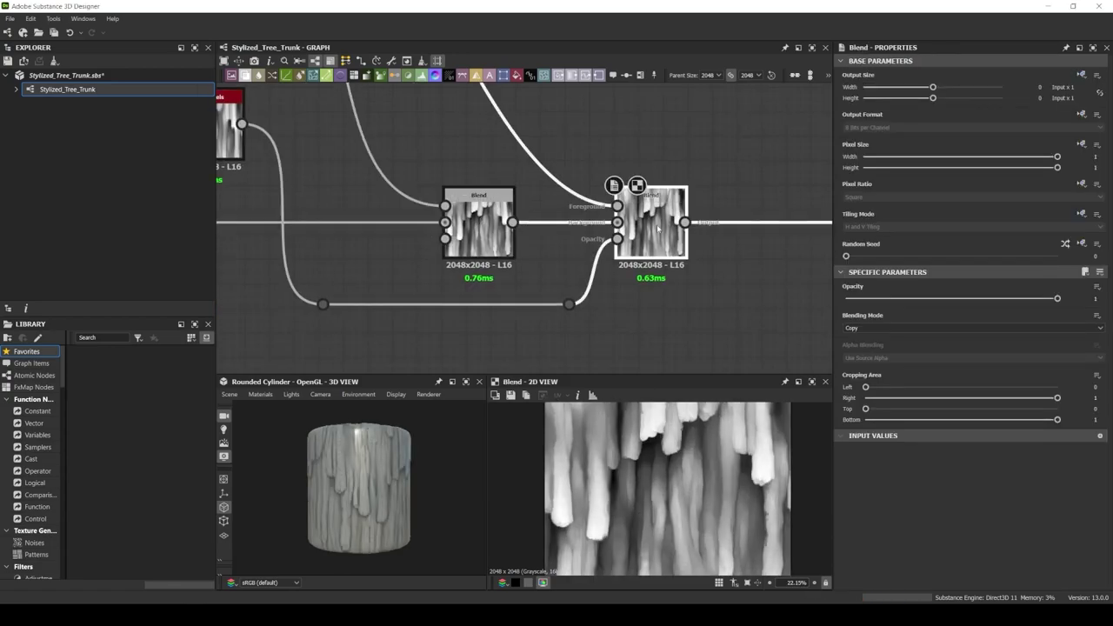
pyautogui.scroll(-3, 536, 154)
pyautogui.doubleClick(537, 154)
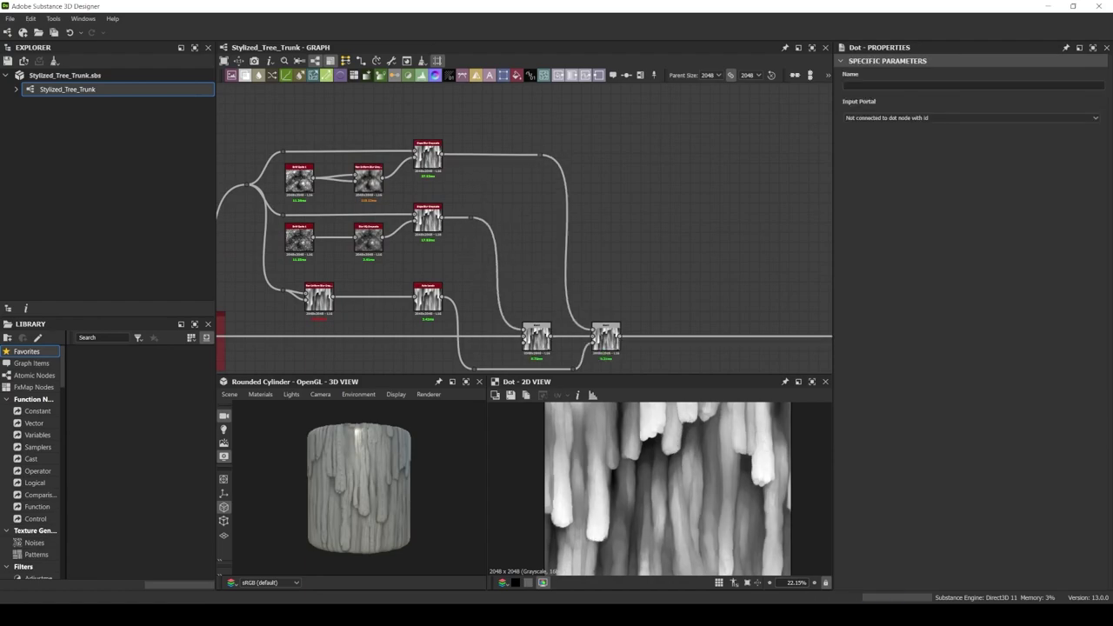
pyautogui.moveTo(542, 154); pyautogui.dragTo(548, 218)
pyautogui.write('multi')
pyautogui.press('Return')
# Add a Multi Directional Warp Grayscale driven by a Fractal Sum 4 noise
pyautogui.scroll(2, 574, 250)
pyautogui.press('space')
pyautogui.write('fra')
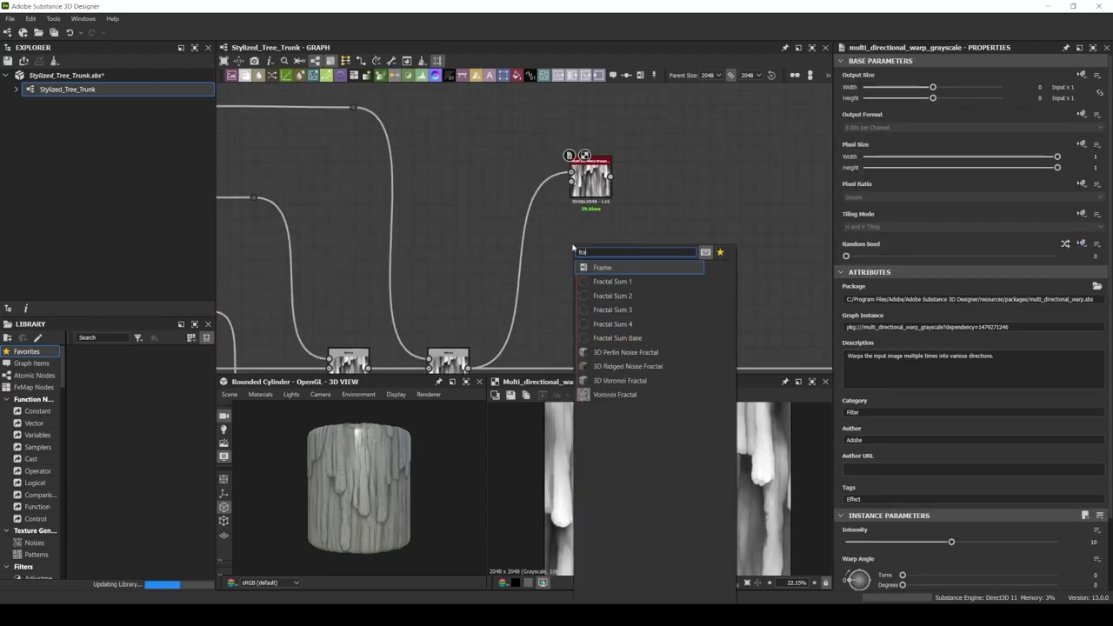
pyautogui.click(612, 324)
pyautogui.moveTo(591, 178); pyautogui.dragTo(633, 183)
pyautogui.moveTo(577, 242)
pyautogui.mouseDown()
pyautogui.moveTo(562, 242)
pyautogui.moveTo(614, 184)
pyautogui.mouseUp()
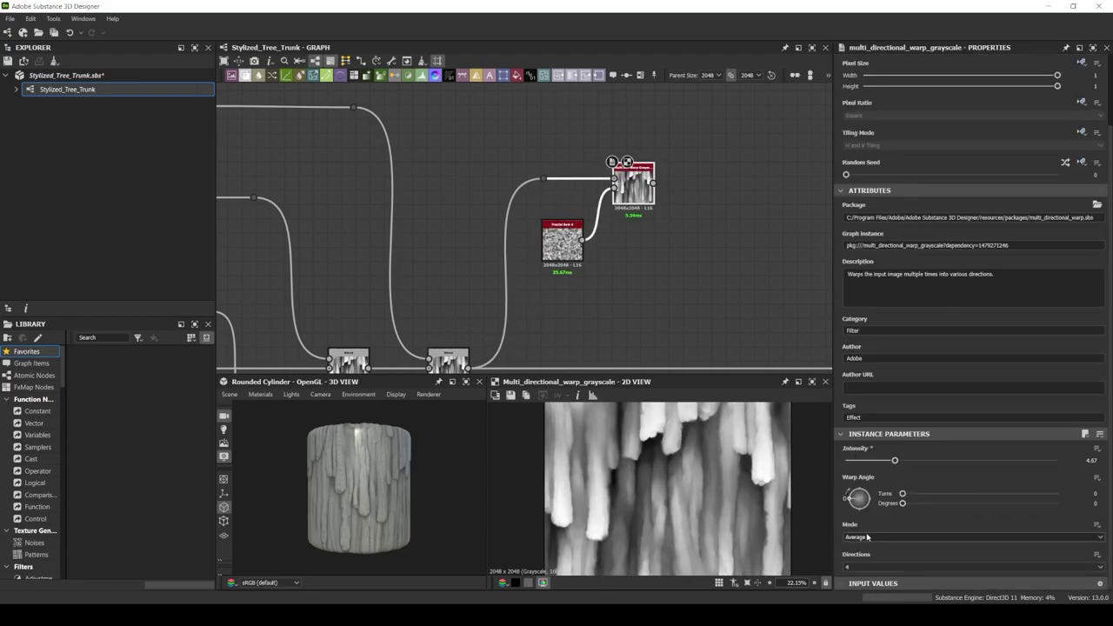
# Save the bark material and add a Histogram Range after the warp
pyautogui.hotkey('ctrl', 's')
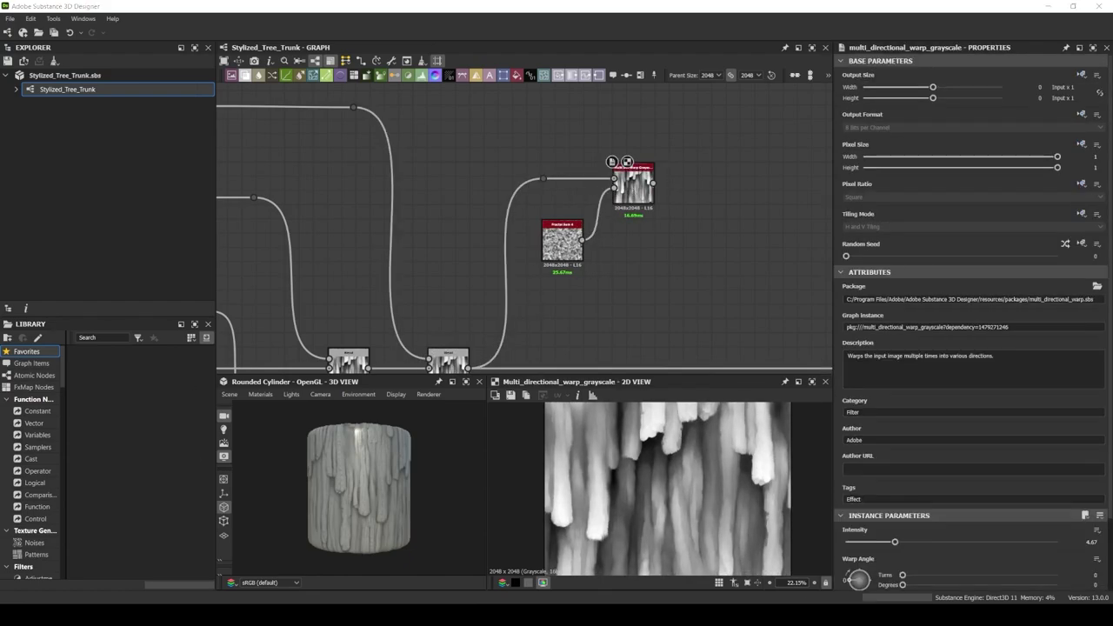
pyautogui.moveTo(654, 183); pyautogui.dragTo(718, 185)
pyautogui.write('hist')
pyautogui.press('Return')
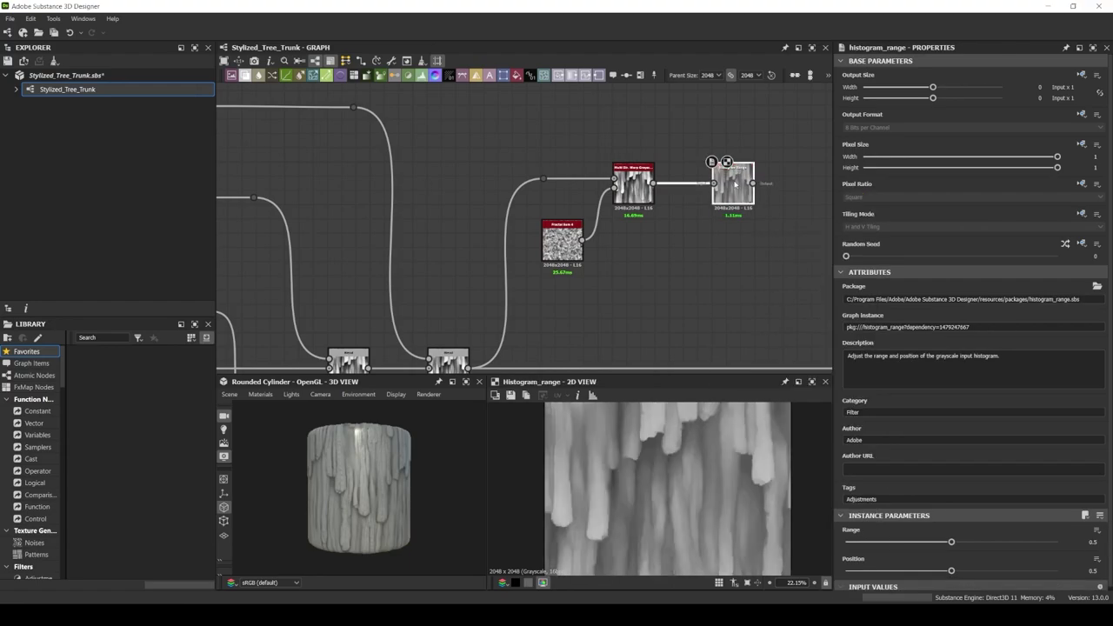
# Connect the Histogram Range output into the main-line Blend input
pyautogui.scroll(-3, 571, 297)
pyautogui.moveTo(571, 261)
pyautogui.mouseDown(button='middle')
pyautogui.moveTo(571, 297)
pyautogui.moveTo(363, 219)
pyautogui.moveTo(323, 218)
pyautogui.moveTo(488, 226)
pyautogui.mouseUp(button='middle')
pyautogui.scroll(3, 570, 297)
pyautogui.click(701, 294)
pyautogui.moveTo(442, 135)
pyautogui.mouseDown()
pyautogui.moveTo(633, 280)
pyautogui.moveTo(518, 296)
pyautogui.moveTo(661, 290)
pyautogui.mouseUp()
# Move the Blend node right and wrap the edge damage nodes in a blue 'Edge Damage' frame
pyautogui.moveTo(661, 290)
pyautogui.mouseDown(button='middle')
pyautogui.moveTo(795, 258)
pyautogui.moveTo(781, 276)
pyautogui.mouseUp(button='middle')
pyautogui.scroll(-3, 795, 257)
pyautogui.moveTo(313, 107); pyautogui.dragTo(695, 261)
pyautogui.hotkey('ctrl', 'f')
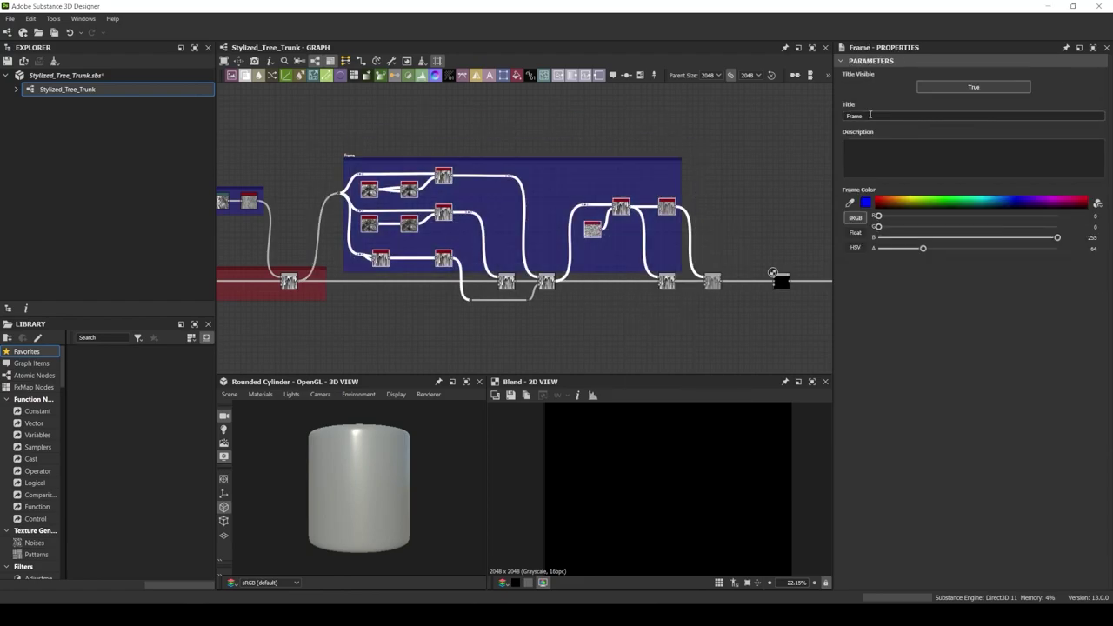
pyautogui.scroll(4, 333, 200)
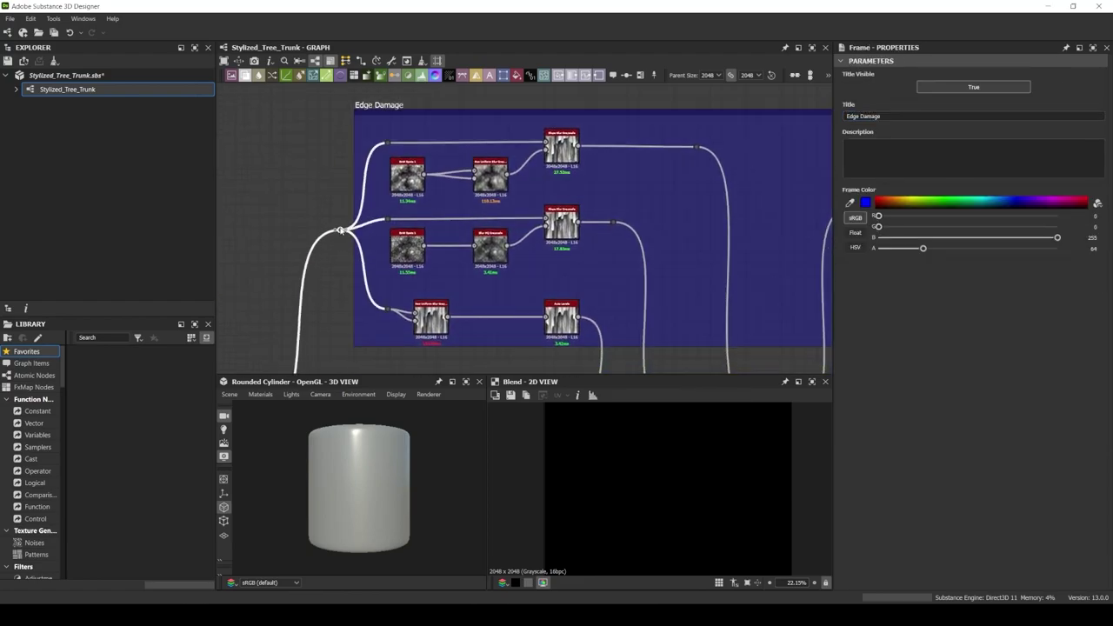
pyautogui.scroll(-3, 338, 220)
# Extend the red Blend Line frame over the bottom row and add a Clouds 2 node
pyautogui.moveTo(286, 256); pyautogui.dragTo(734, 182)
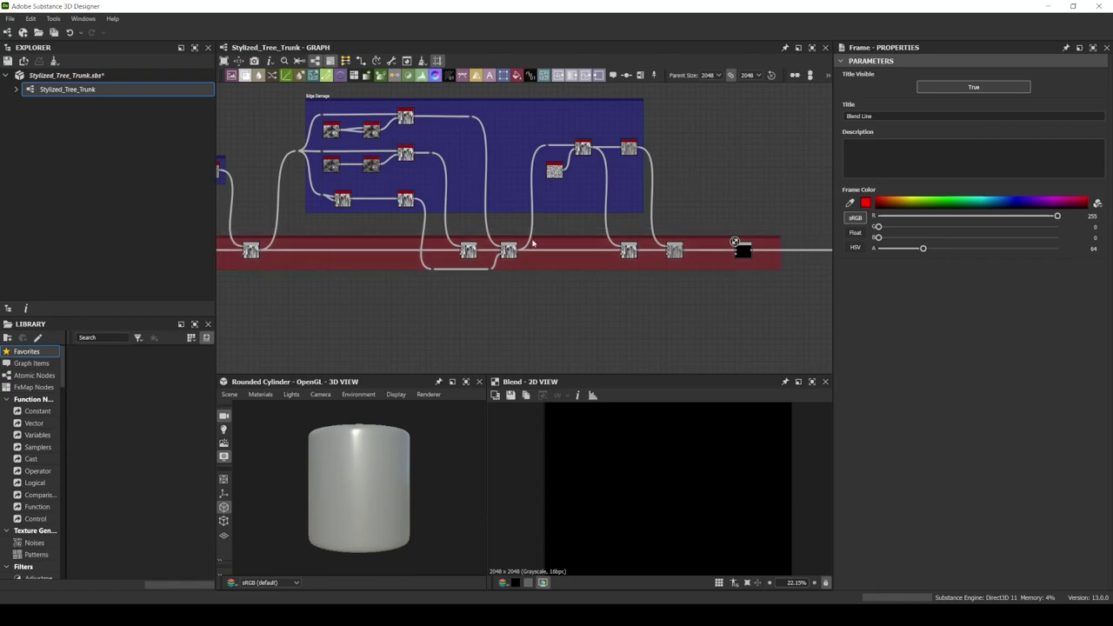
pyautogui.moveTo(733, 182)
pyautogui.mouseDown(button='middle')
pyautogui.moveTo(703, 294)
pyautogui.moveTo(687, 461)
pyautogui.mouseUp(button='middle')
pyautogui.press('space')
pyautogui.write('clouds 2')
pyautogui.press('Return')
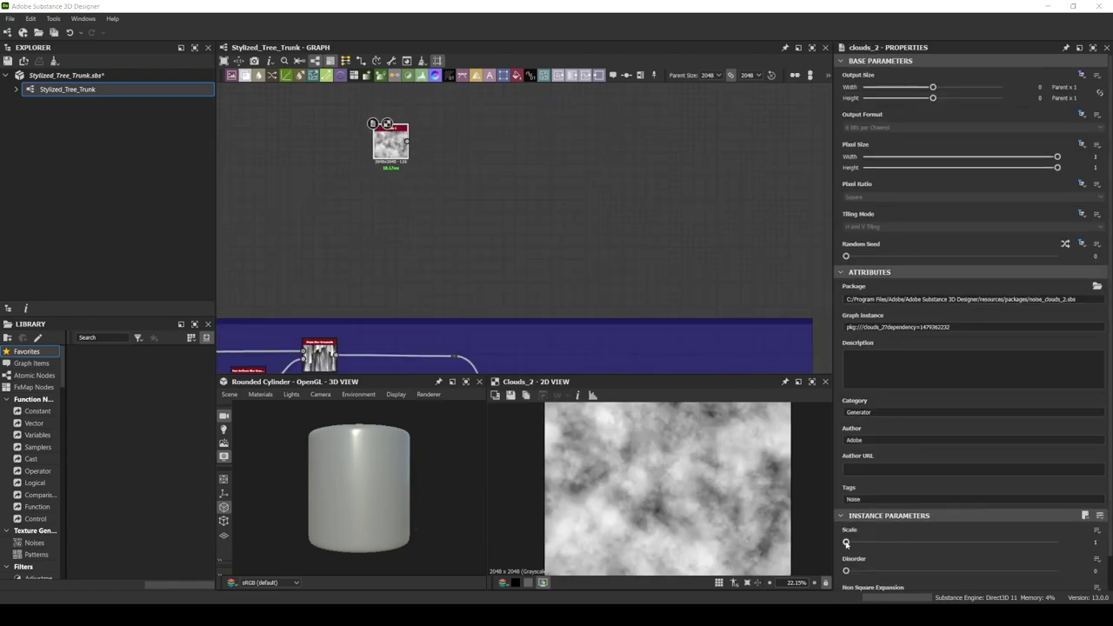
# Add a Tile Generator below Clouds 2 with the Pyramid pattern and 60 tiles in X and Y
pyautogui.press('space')
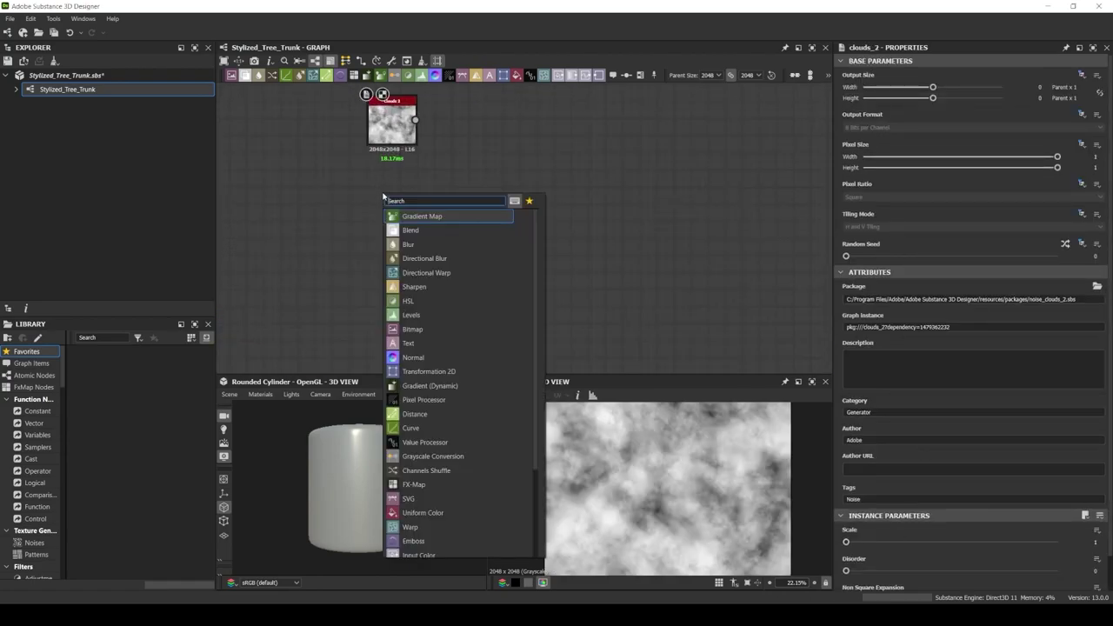
pyautogui.write('tile generator')
pyautogui.press('Return')
pyautogui.scroll(-2, 880, 548)
pyautogui.click(880, 548)
pyautogui.click(879, 563)
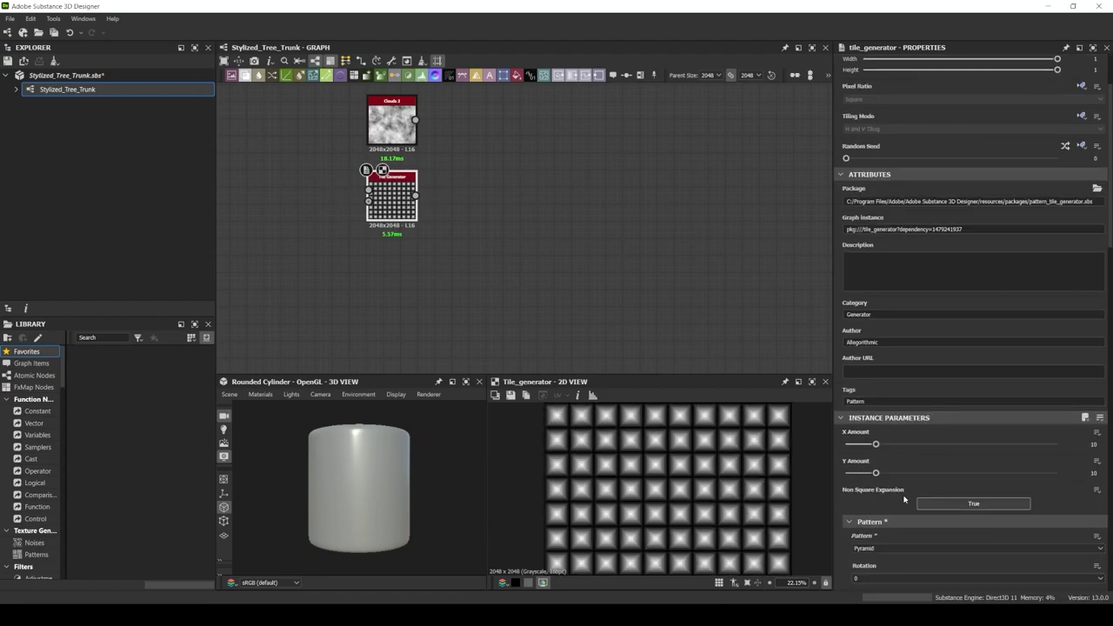
pyautogui.press('Return')
# Set Scale to 1.44 and raise the scale, offset, position, rotation and luminance random sliders
pyautogui.scroll(-2, 991, 391)
pyautogui.scroll(-2, 991, 392)
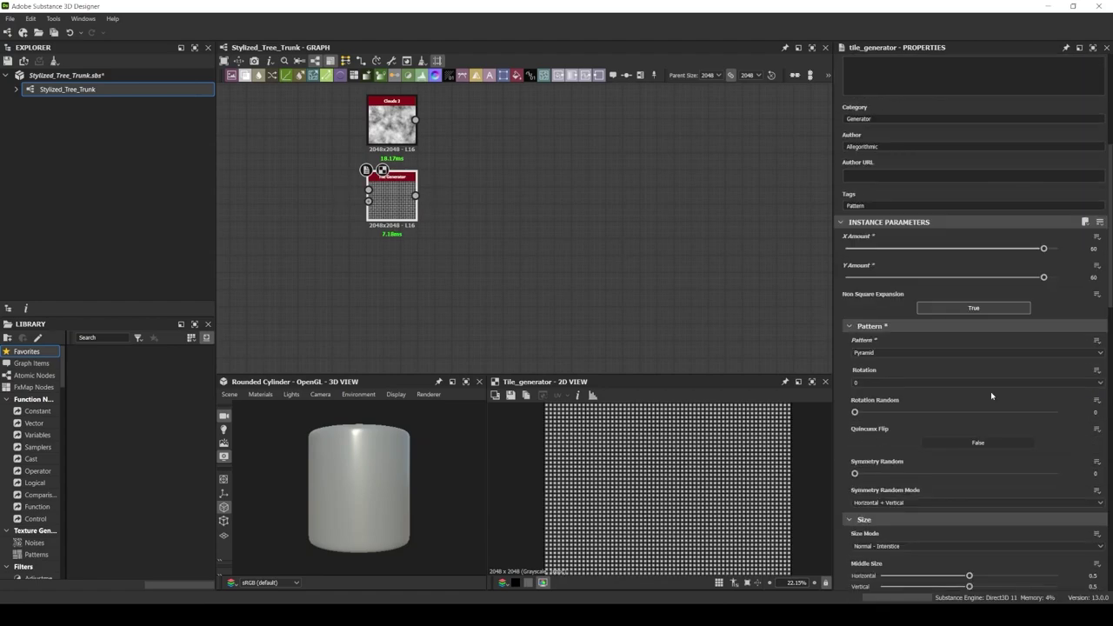
pyautogui.scroll(-2, 990, 391)
pyautogui.scroll(-2, 990, 394)
pyautogui.moveTo(955, 481); pyautogui.dragTo(1000, 481)
pyautogui.moveTo(855, 509); pyautogui.dragTo(962, 512)
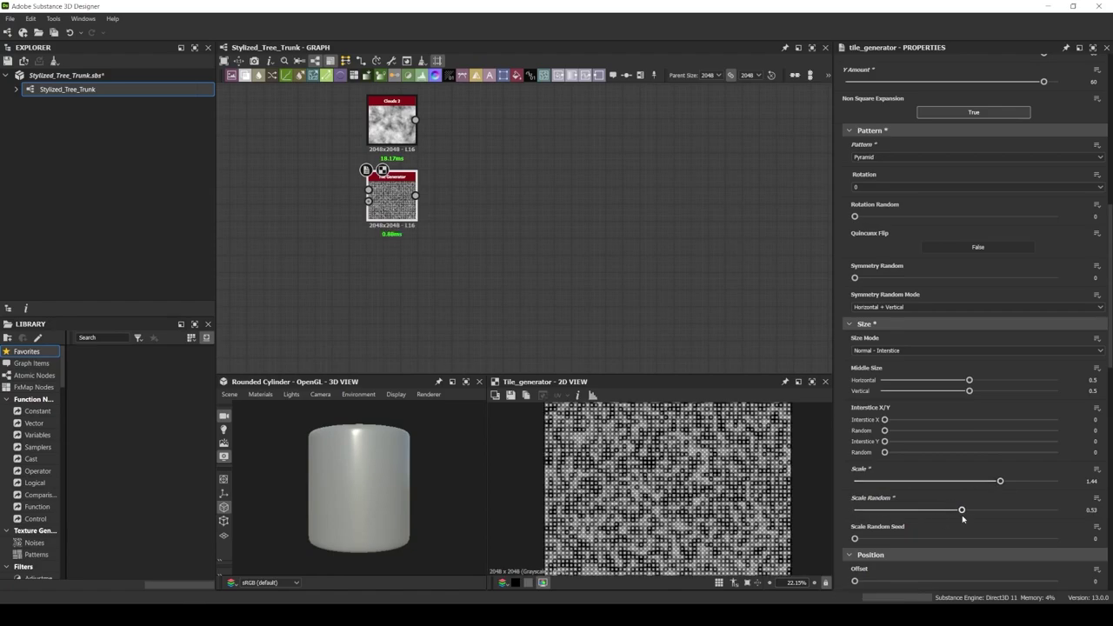
pyautogui.scroll(-2, 942, 516)
pyautogui.moveTo(855, 451); pyautogui.dragTo(978, 451)
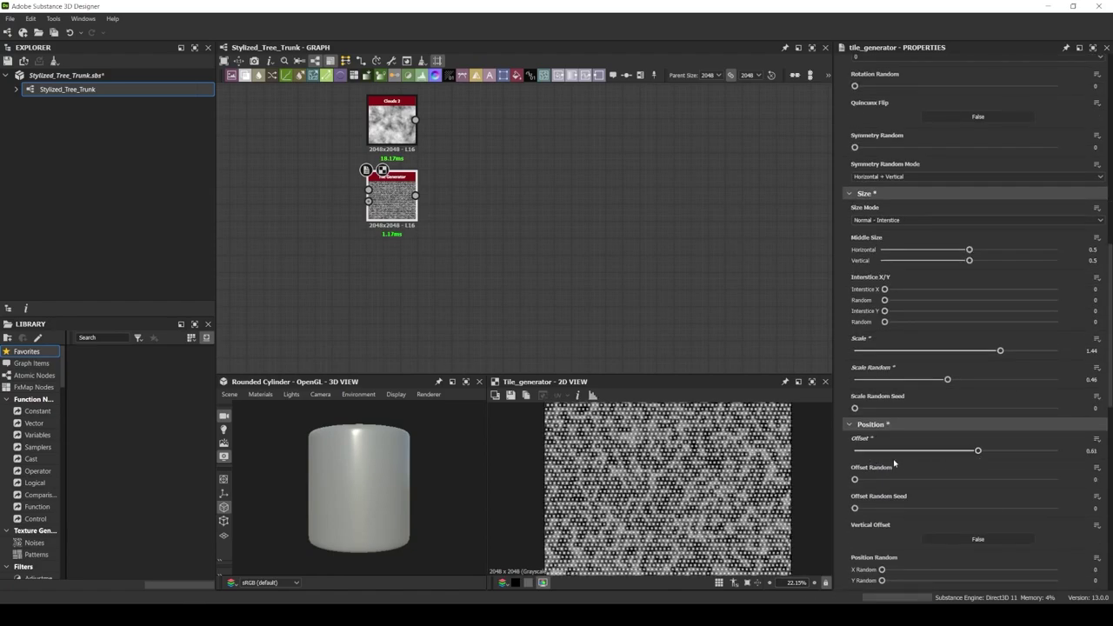
pyautogui.moveTo(855, 479); pyautogui.dragTo(991, 479)
pyautogui.scroll(-2, 992, 492)
pyautogui.moveTo(882, 505); pyautogui.dragTo(993, 504)
pyautogui.moveTo(883, 515); pyautogui.dragTo(993, 516)
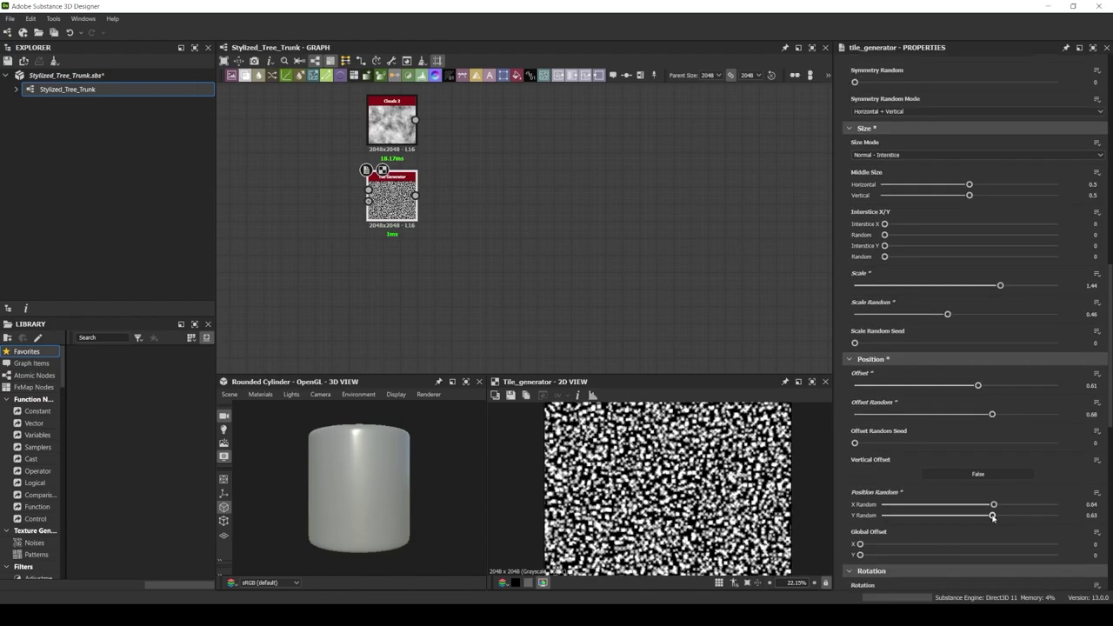
pyautogui.scroll(-2, 956, 487)
pyautogui.moveTo(855, 507); pyautogui.dragTo(939, 506)
pyautogui.scroll(-3, 939, 487)
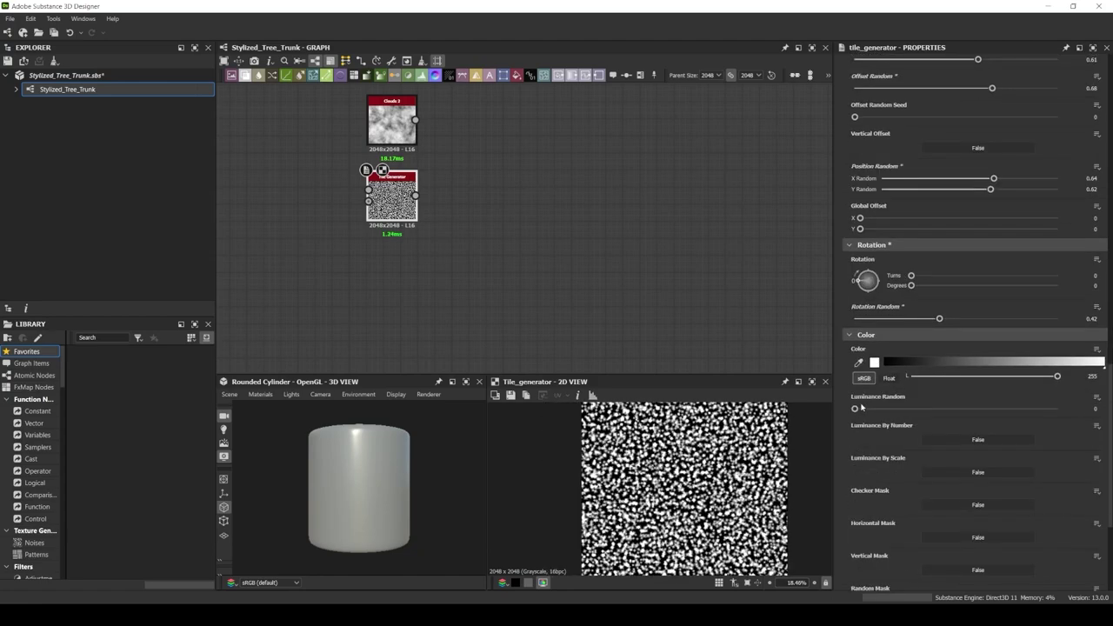
pyautogui.moveTo(855, 409); pyautogui.dragTo(915, 409)
pyautogui.scroll(-3, 916, 415)
# Add a Non Uniform Blur Grayscale fed by Tile Generator: angle 0.25, 16 samples, 1 blade, intensity ~29
pyautogui.press('space')
pyautogui.write('non')
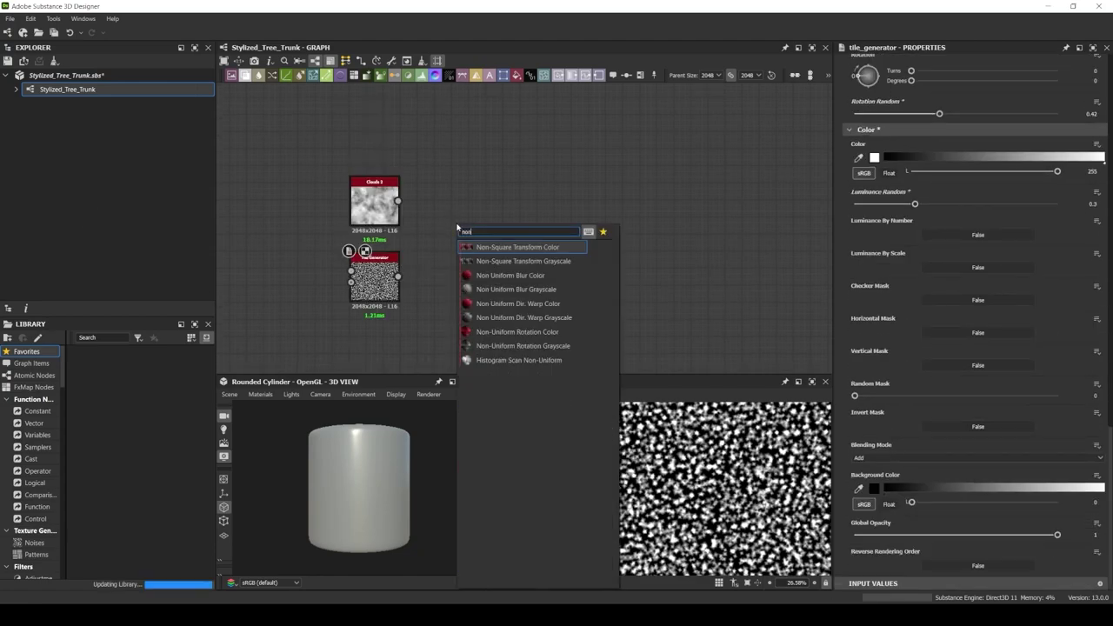
pyautogui.click(516, 289)
pyautogui.moveTo(398, 192); pyautogui.dragTo(437, 218)
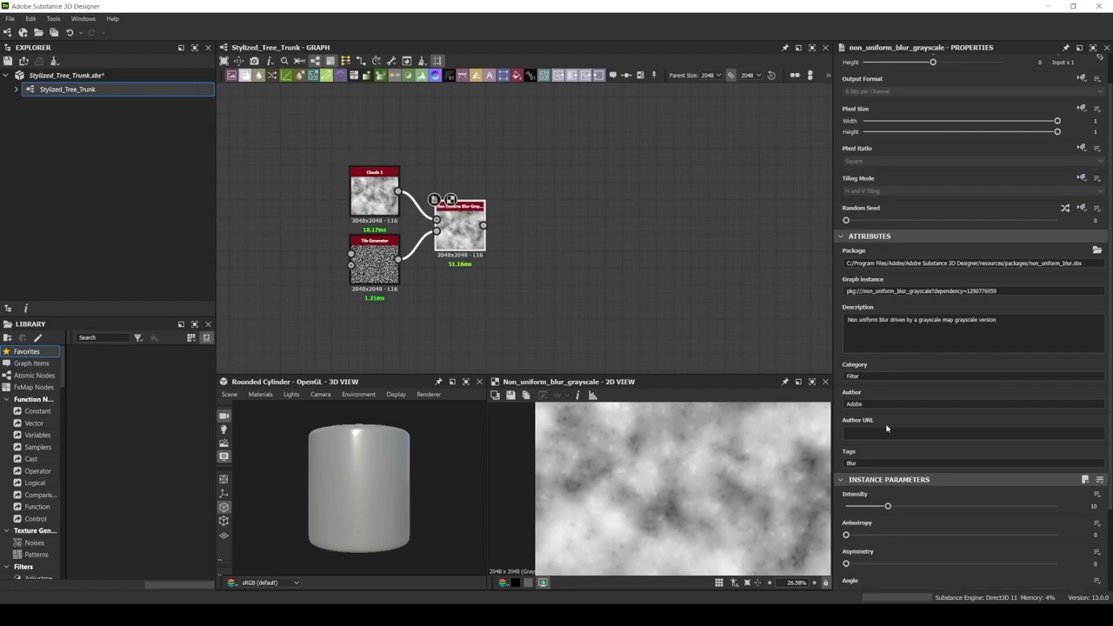
pyautogui.moveTo(903, 496); pyautogui.dragTo(941, 496)
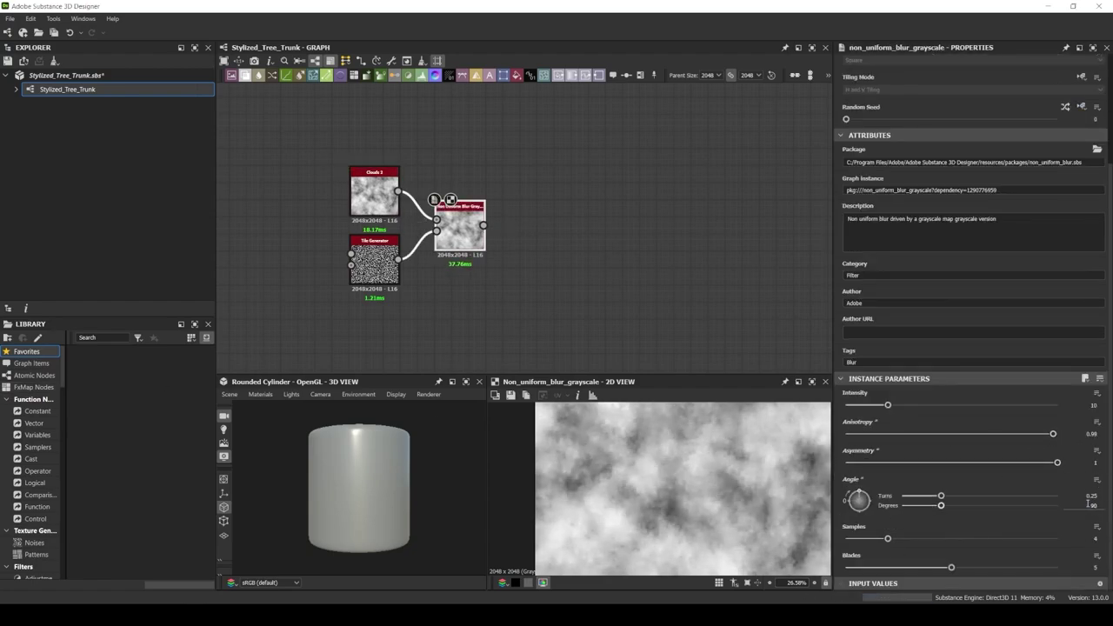
pyautogui.moveTo(888, 538); pyautogui.dragTo(1058, 538)
pyautogui.moveTo(951, 568); pyautogui.dragTo(845, 567)
pyautogui.moveTo(888, 405); pyautogui.dragTo(970, 405)
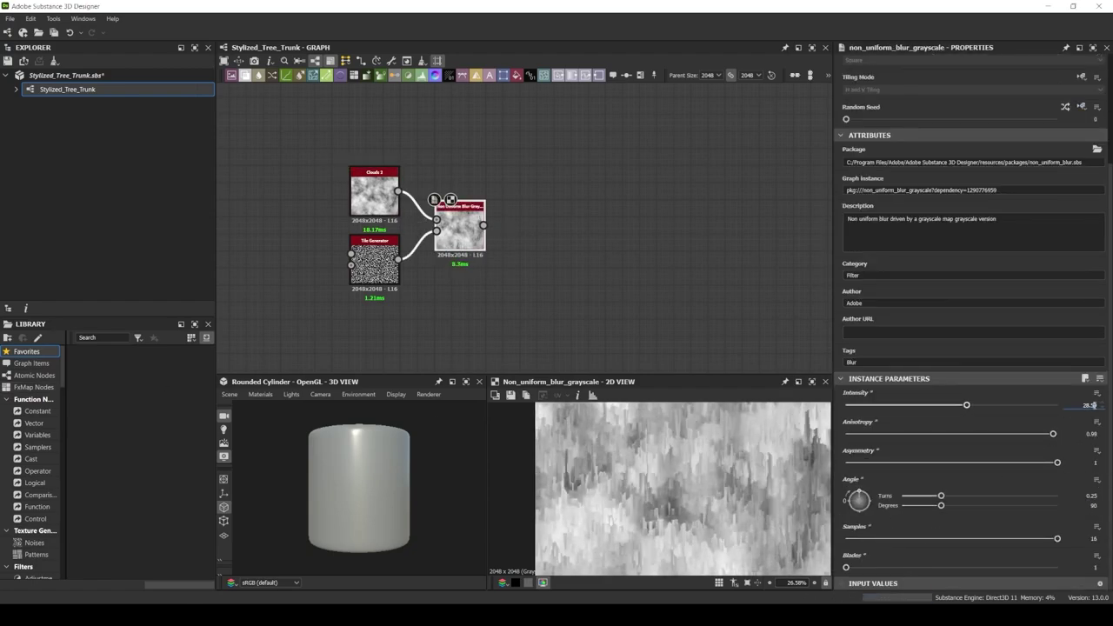
# Lower the Blur HQ intensity to 1.58 and feed it into Slope Blur's second input
pyautogui.scroll(-3, 654, 451)
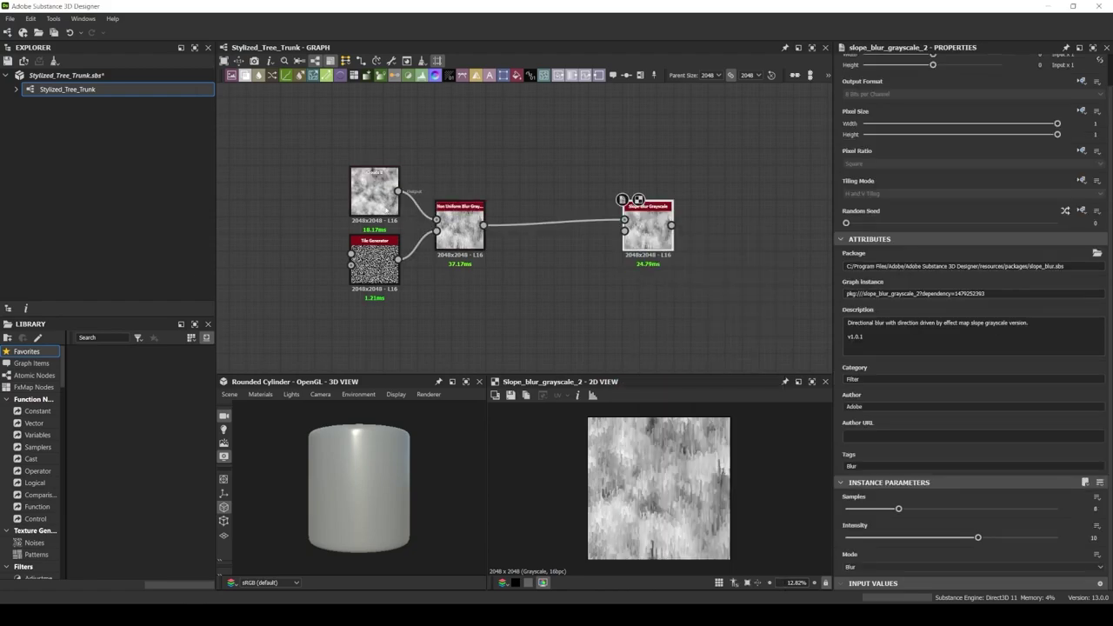
pyautogui.moveTo(978, 538); pyautogui.dragTo(866, 540)
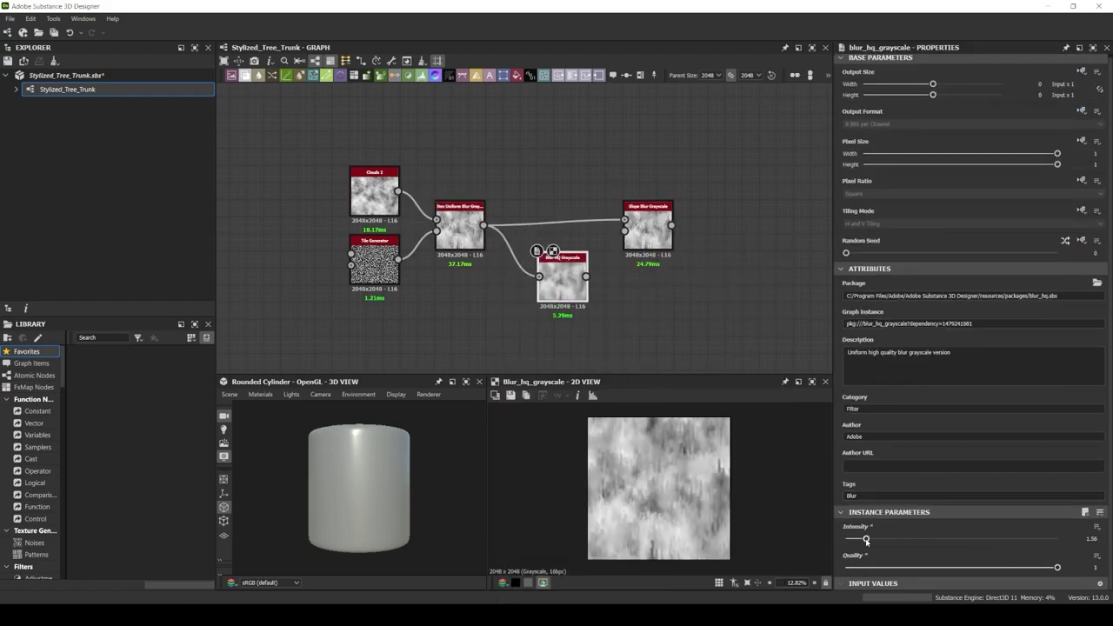
pyautogui.moveTo(587, 276); pyautogui.dragTo(625, 230)
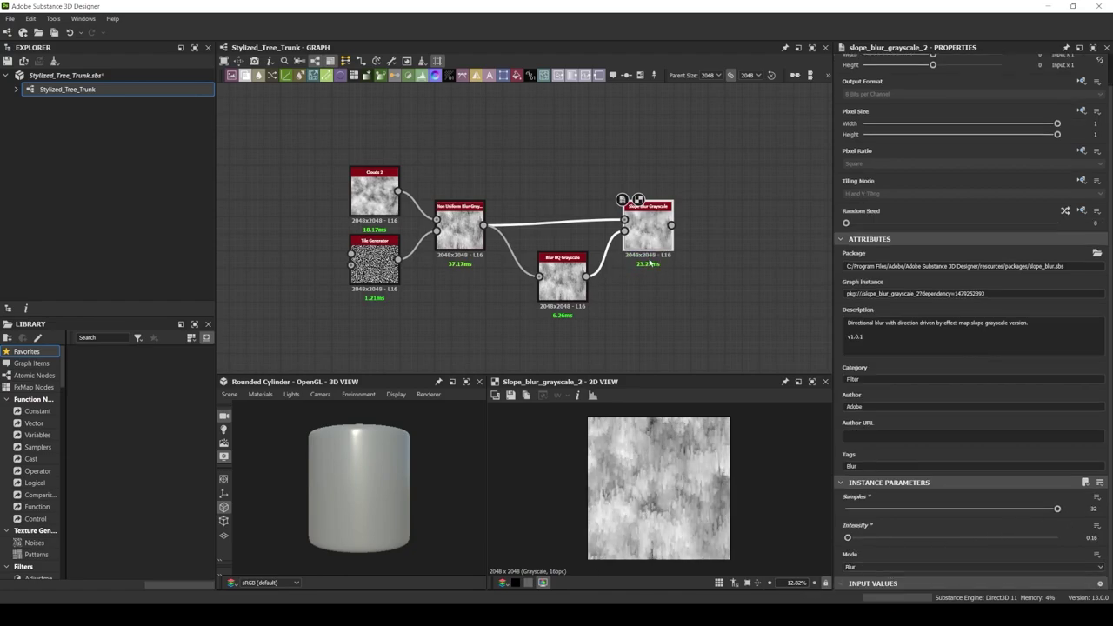
# Chain Auto Levels, Transformation 2D and Histogram Range after the Slope Blur
pyautogui.scroll(3, 787, 189)
pyautogui.moveTo(592, 251); pyautogui.dragTo(659, 251)
pyautogui.write('auto')
pyautogui.press('Return')
pyautogui.moveTo(739, 251); pyautogui.dragTo(571, 258)
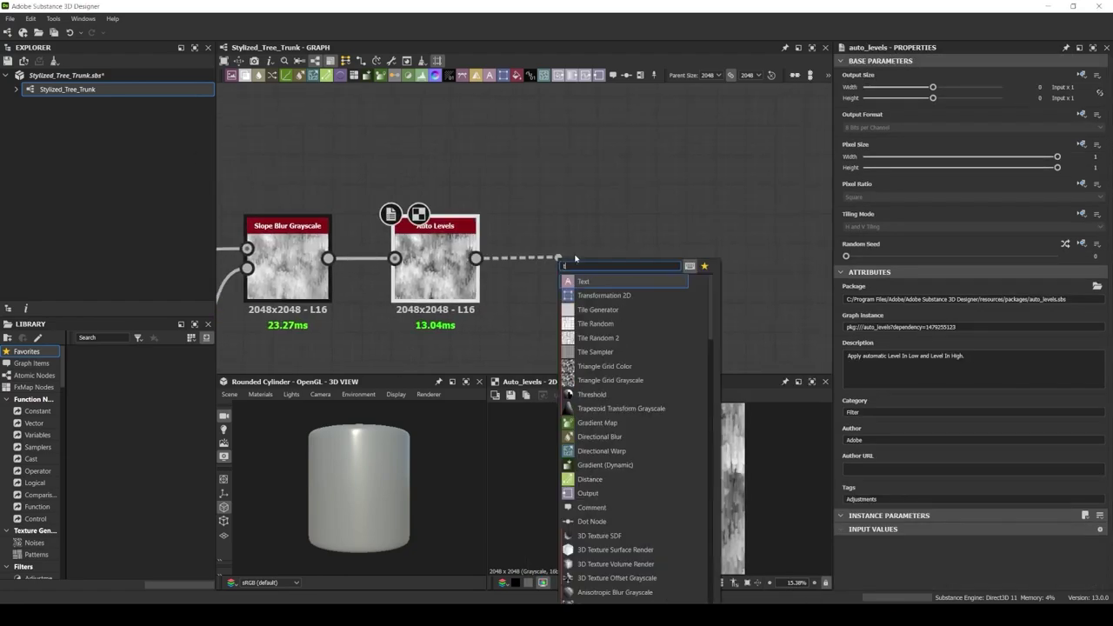
pyautogui.write('transform')
pyautogui.press('Return')
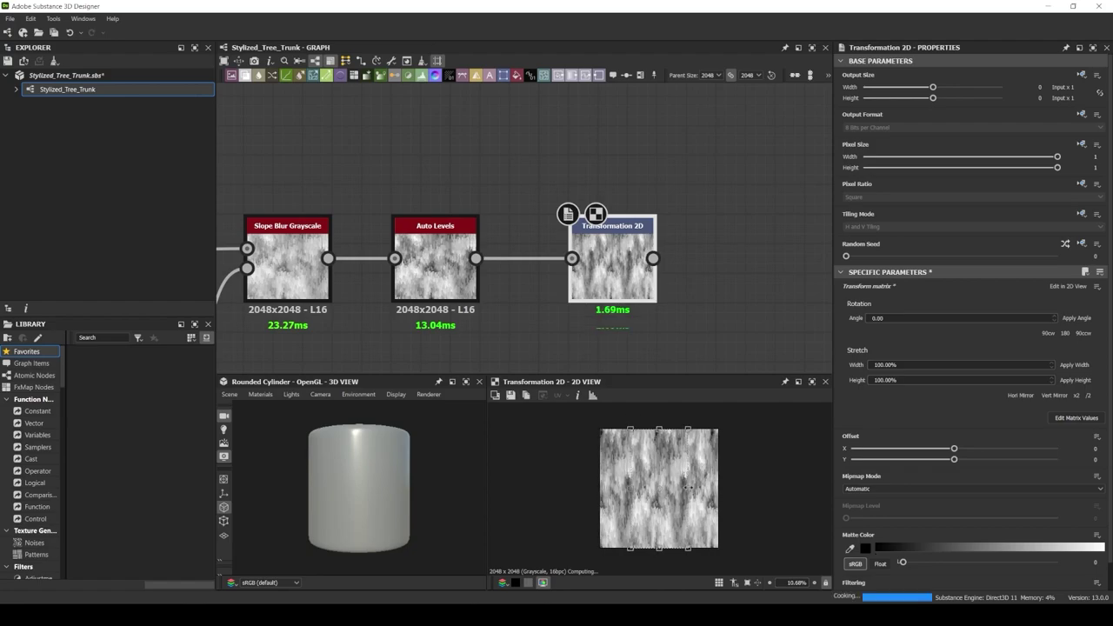
pyautogui.moveTo(652, 259); pyautogui.dragTo(745, 281)
pyautogui.write('histogram')
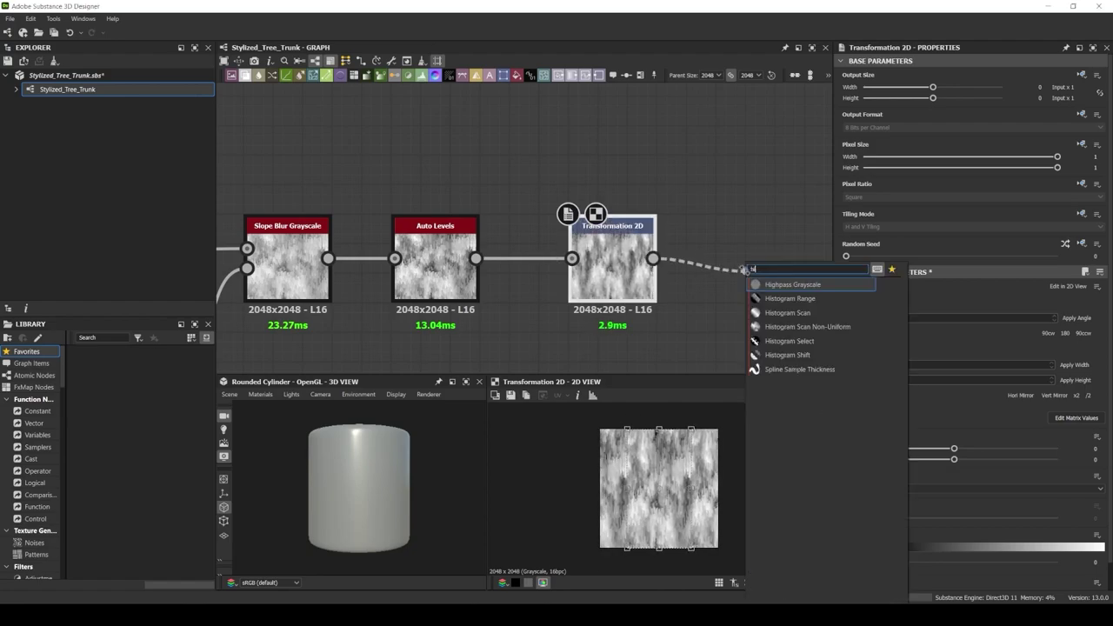
pyautogui.press('Return')
# Wrap the new upper node chain in a frame titled 'Tertiary Shapes'
pyautogui.scroll(-5, 463, 249)
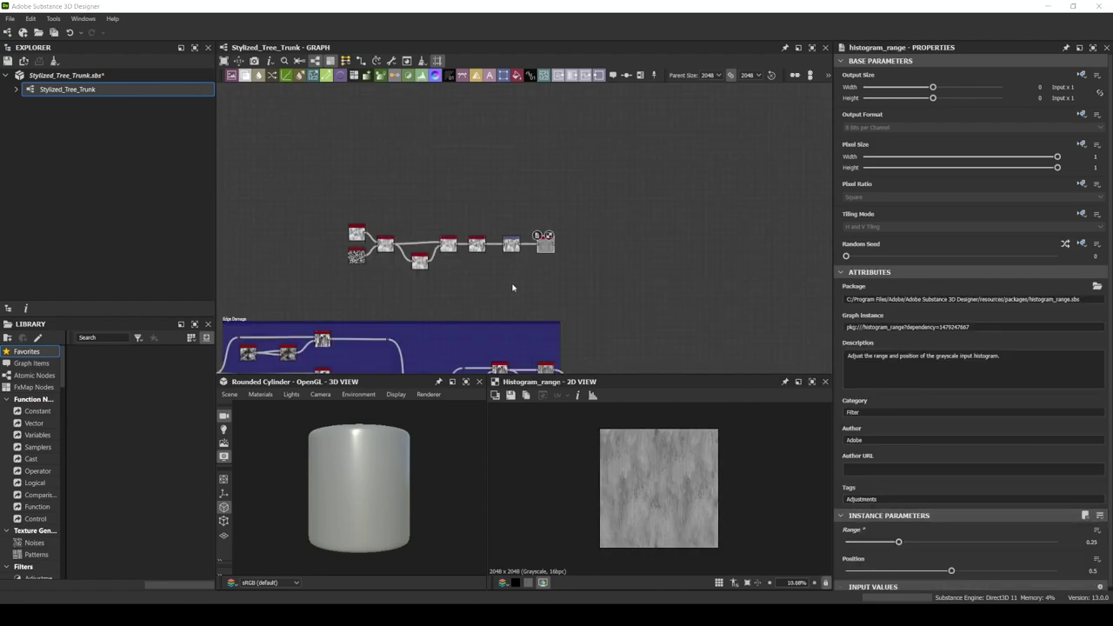
pyautogui.scroll(2, 464, 249)
pyautogui.moveTo(521, 261); pyautogui.dragTo(470, 183, button='middle')
pyautogui.moveTo(298, 85); pyautogui.dragTo(520, 178)
pyautogui.hotkey('ctrl', 'f')
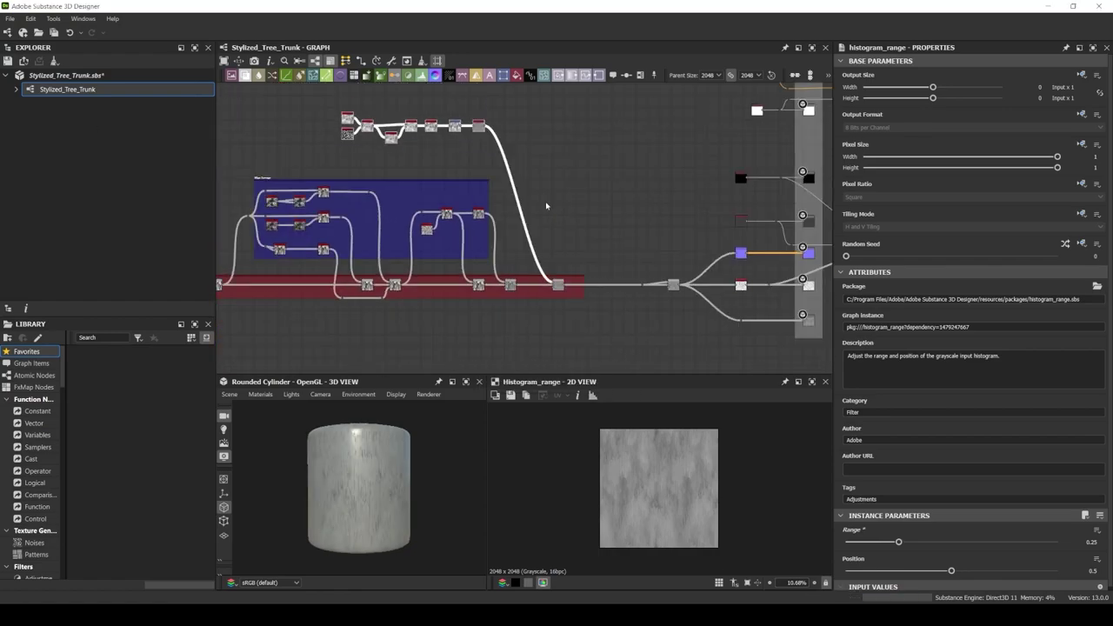
pyautogui.click(872, 116)
pyautogui.write('Tertiary Shapes')
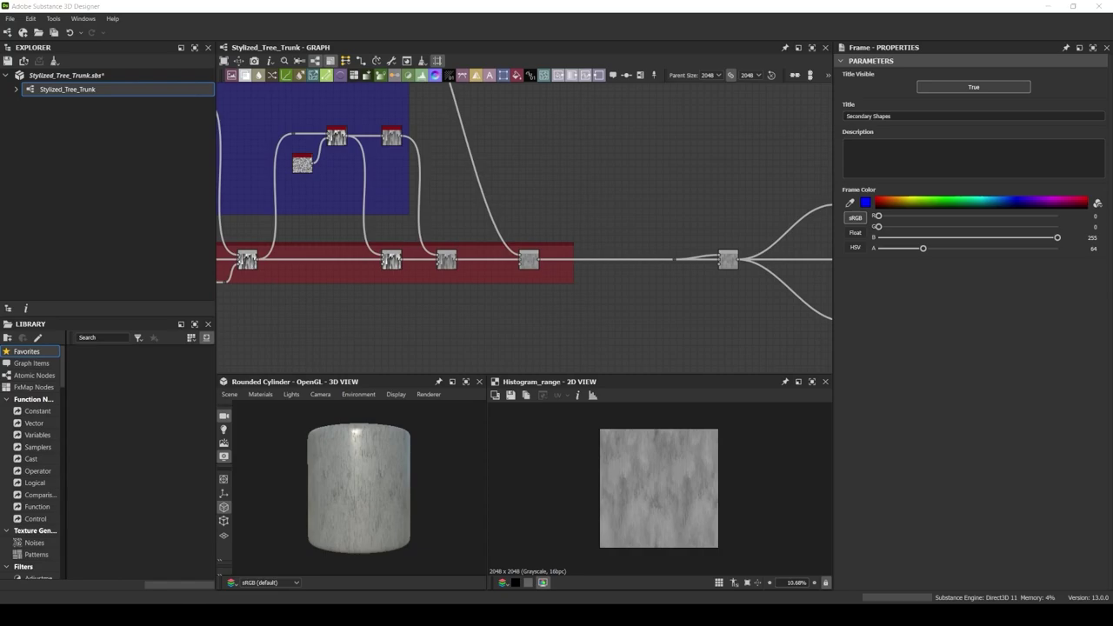
# Add a Normal node branching off a Blend Line node
pyautogui.scroll(3, 364, 156)
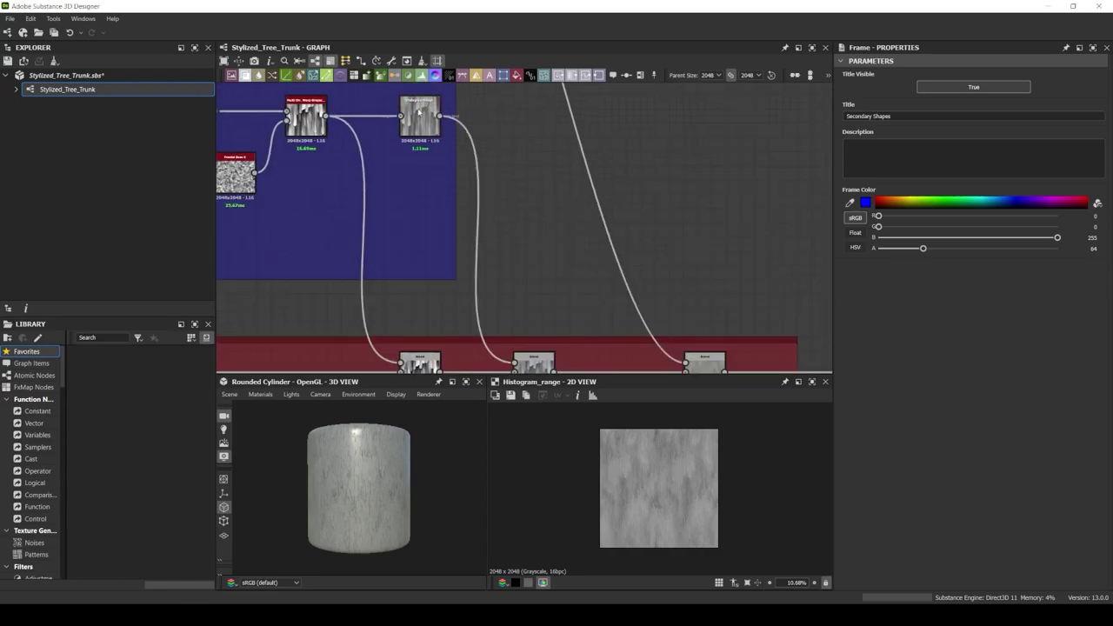
pyautogui.scroll(-2, 391, 217)
pyautogui.moveTo(421, 122); pyautogui.dragTo(435, 228)
pyautogui.write('normal')
pyautogui.press('Return')
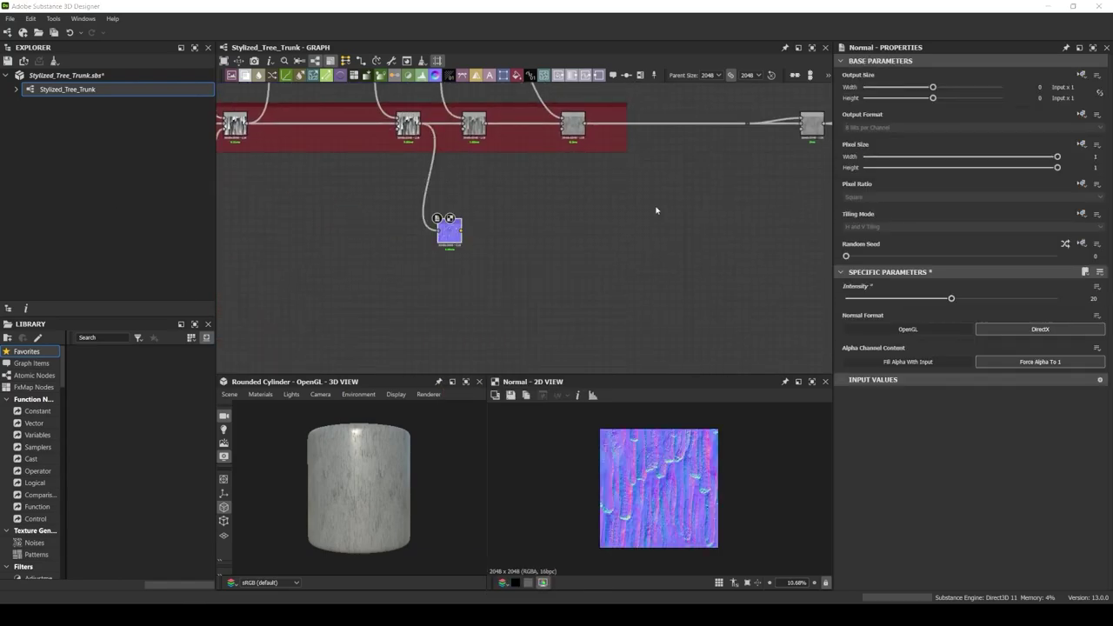
# Add a Curvature Smooth after Normal, followed by a Blur HQ Grayscale
pyautogui.scroll(3, 357, 217)
pyautogui.write('curv')
pyautogui.moveTo(565, 242)
pyautogui.mouseDown()
pyautogui.moveTo(637, 244)
pyautogui.moveTo(627, 243)
pyautogui.mouseUp()
pyautogui.click(674, 291)
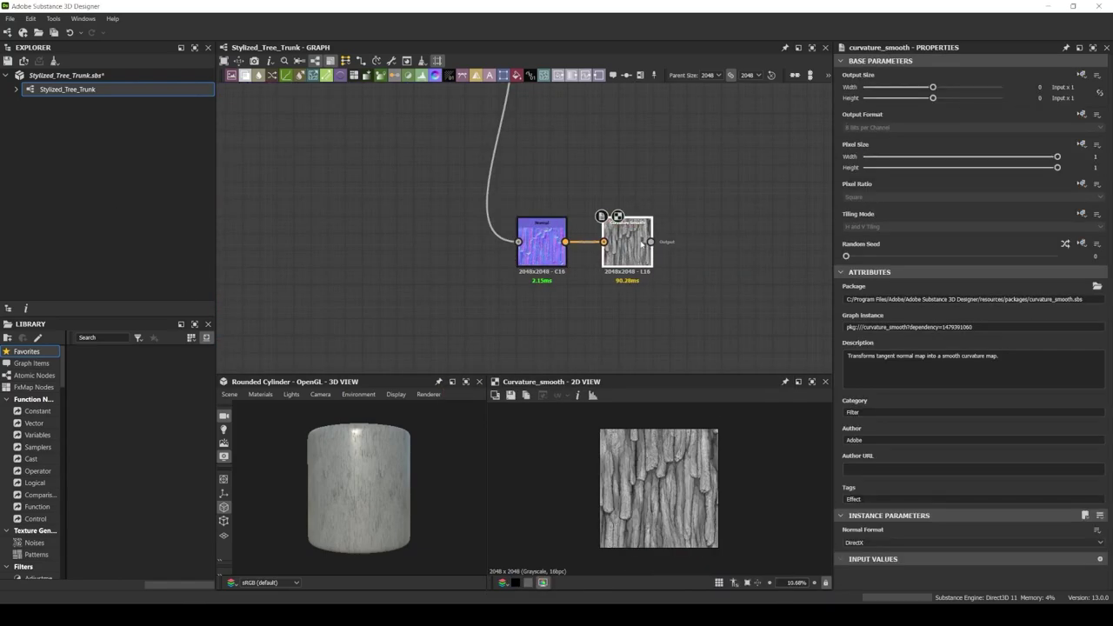
pyautogui.click(870, 543)
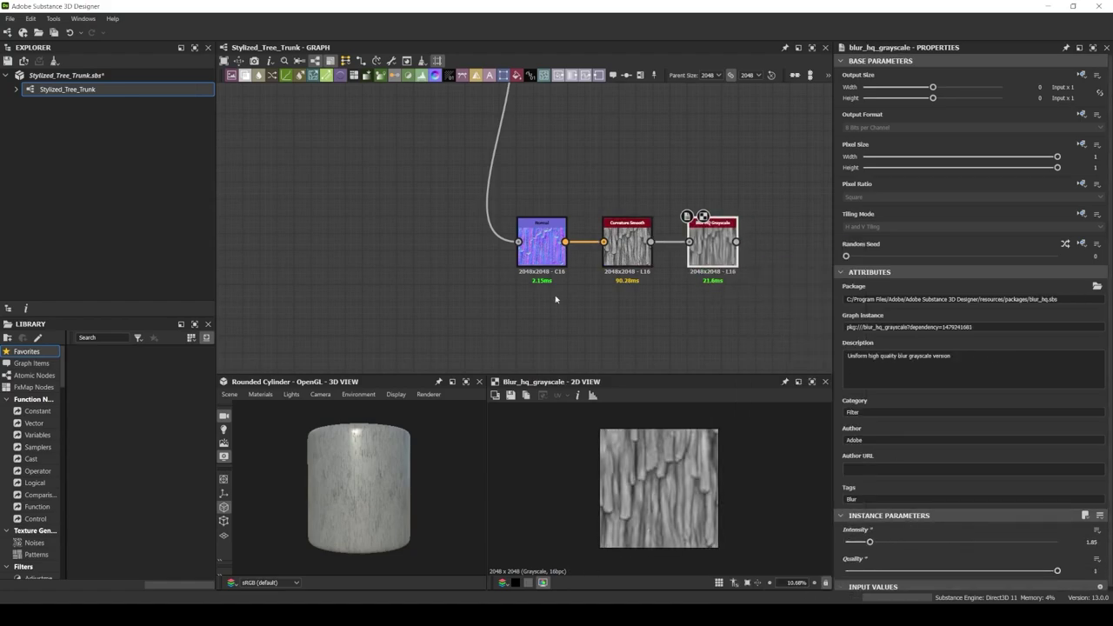
# Add a Histogram Scan after Blur HQ with position 0.43
pyautogui.moveTo(609, 304); pyautogui.dragTo(457, 311, button='middle')
pyautogui.moveTo(585, 248); pyautogui.dragTo(654, 250)
pyautogui.write('hist')
pyautogui.click(687, 287)
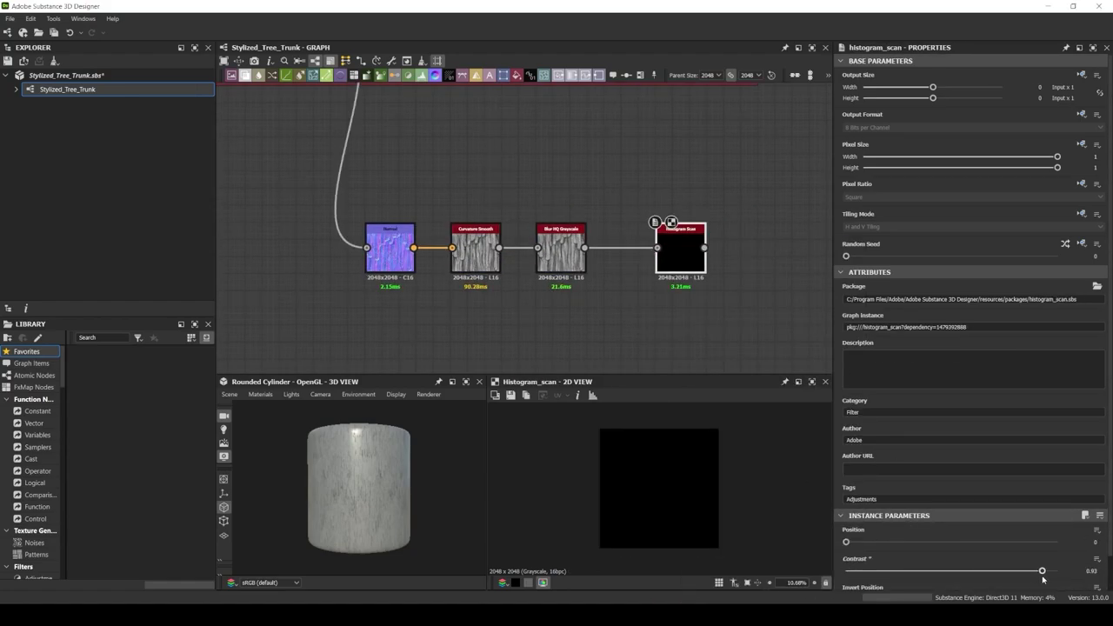
pyautogui.moveTo(846, 542); pyautogui.dragTo(937, 542)
# Set the Blend node to Overlay at 0.3 opacity and save the material file
pyautogui.scroll(-2, 532, 194)
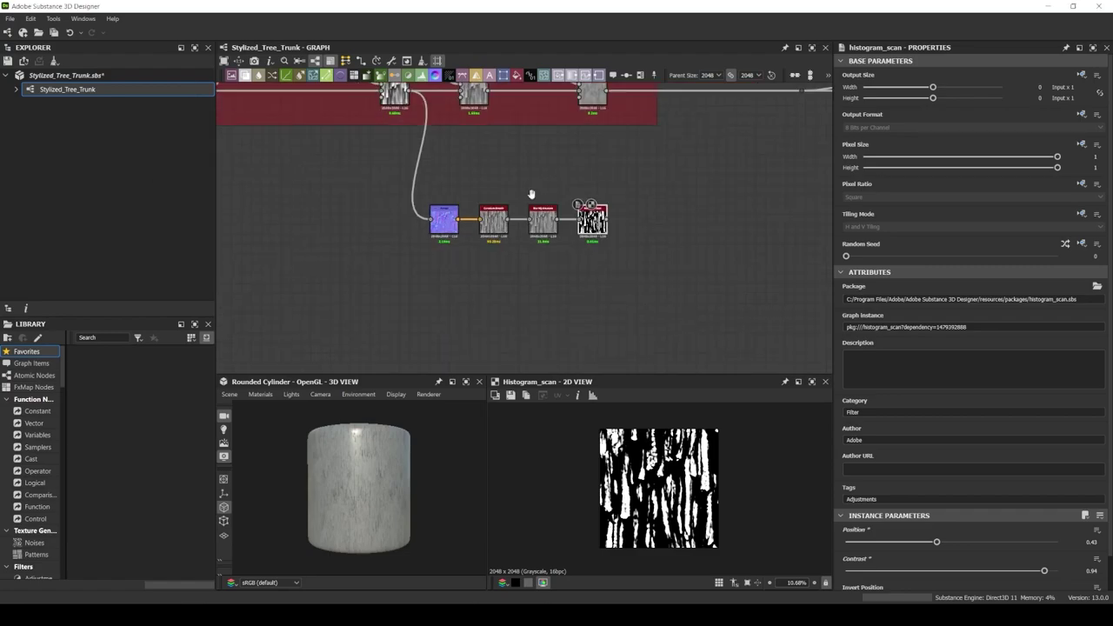
pyautogui.moveTo(532, 194); pyautogui.dragTo(410, 268, button='middle')
pyautogui.scroll(2, 410, 269)
pyautogui.scroll(-2, 522, 218)
pyautogui.click(666, 148)
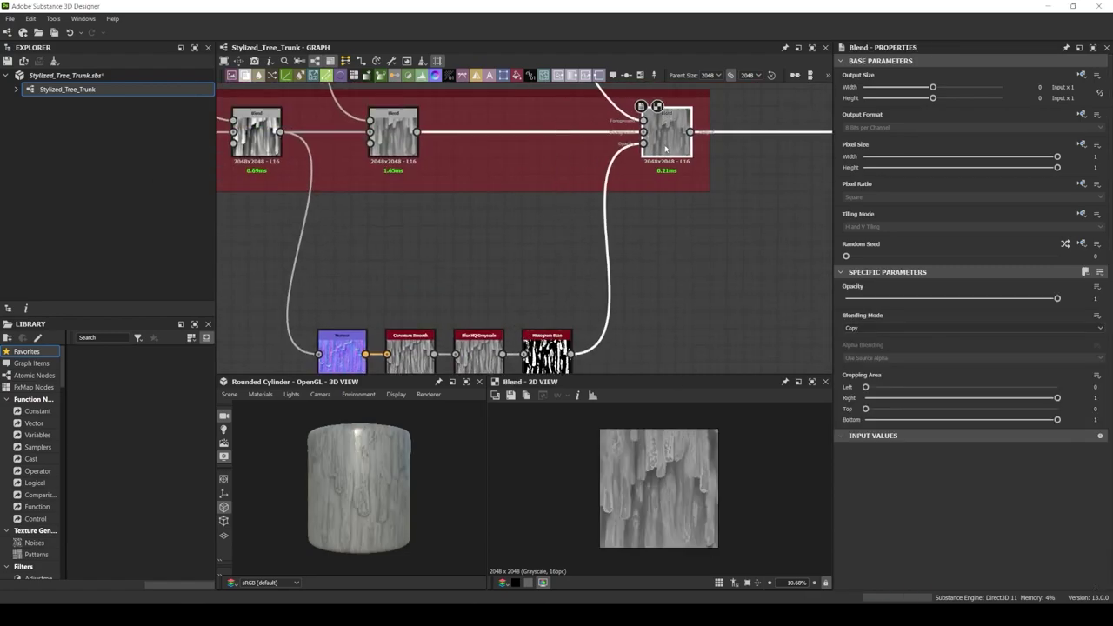
pyautogui.click(869, 328)
pyautogui.click(870, 398)
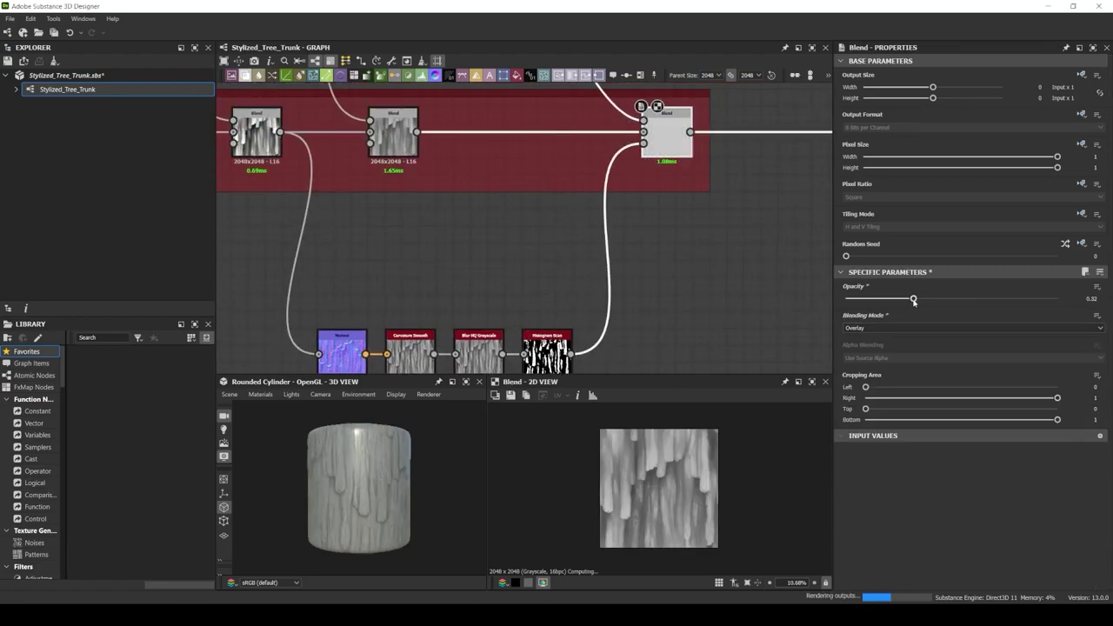
pyautogui.moveTo(913, 299); pyautogui.dragTo(909, 300)
pyautogui.hotkey('ctrl', 's')
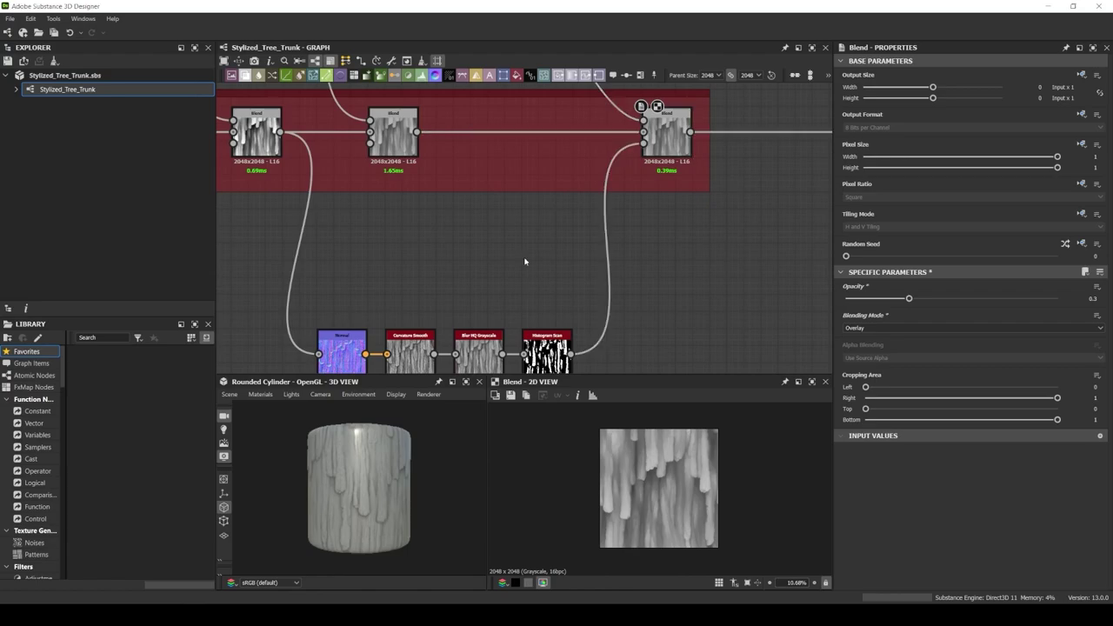
# Add a Safe Transform Grayscale after the blend, offset by half a tile (0.5)
pyautogui.scroll(-5, 579, 199)
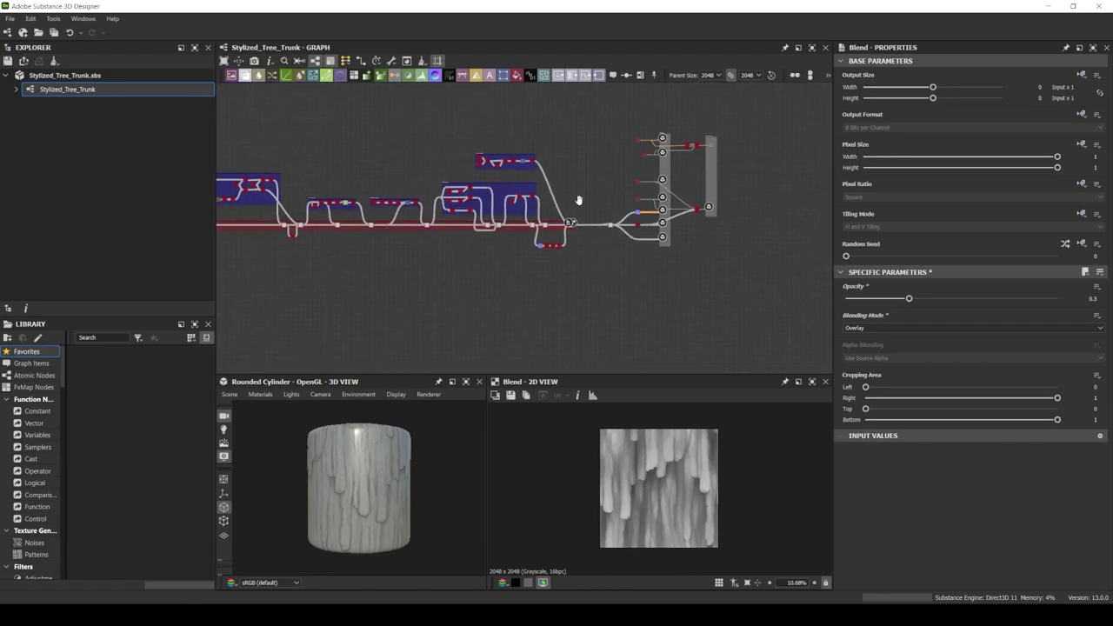
pyautogui.scroll(1, 579, 199)
pyautogui.scroll(2, 581, 182)
pyautogui.scroll(1, 581, 181)
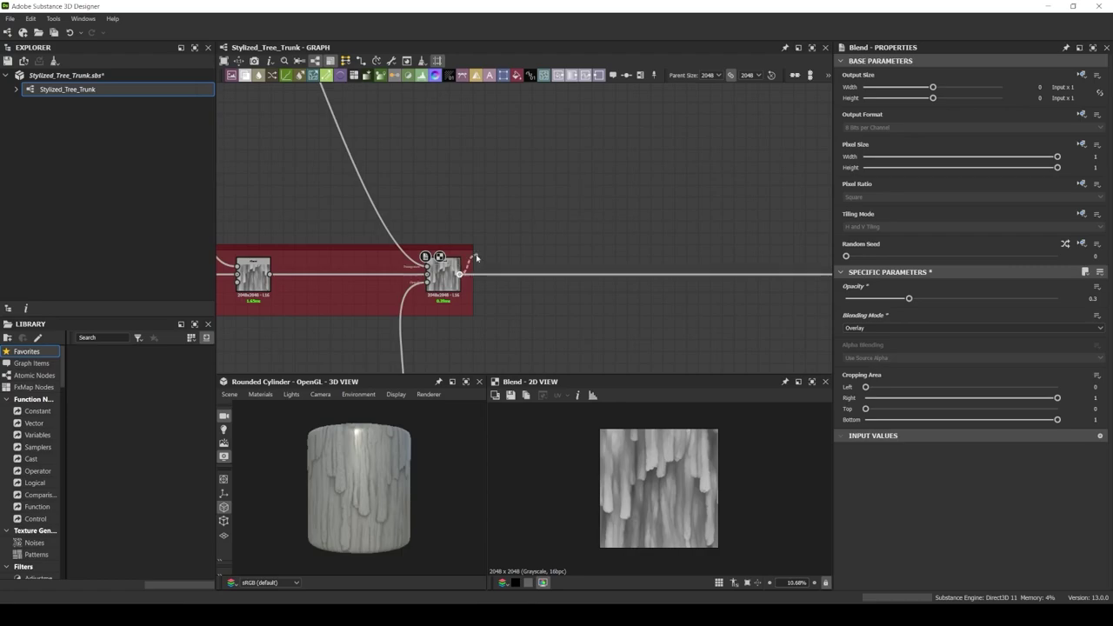
pyautogui.moveTo(476, 257); pyautogui.dragTo(534, 202)
pyautogui.moveTo(905, 341)
pyautogui.mouseDown()
pyautogui.moveTo(957, 341)
pyautogui.moveTo(955, 350)
pyautogui.mouseUp()
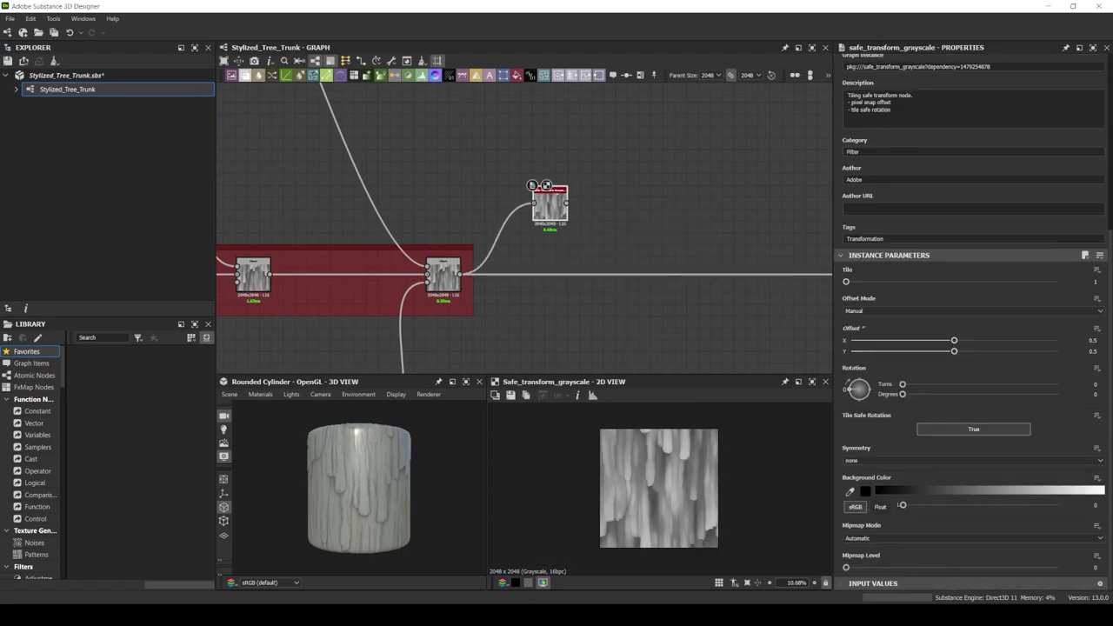
# Add a Levels node after the offset copy and raise its low input level to darken it
pyautogui.moveTo(595, 206); pyautogui.dragTo(595, 205)
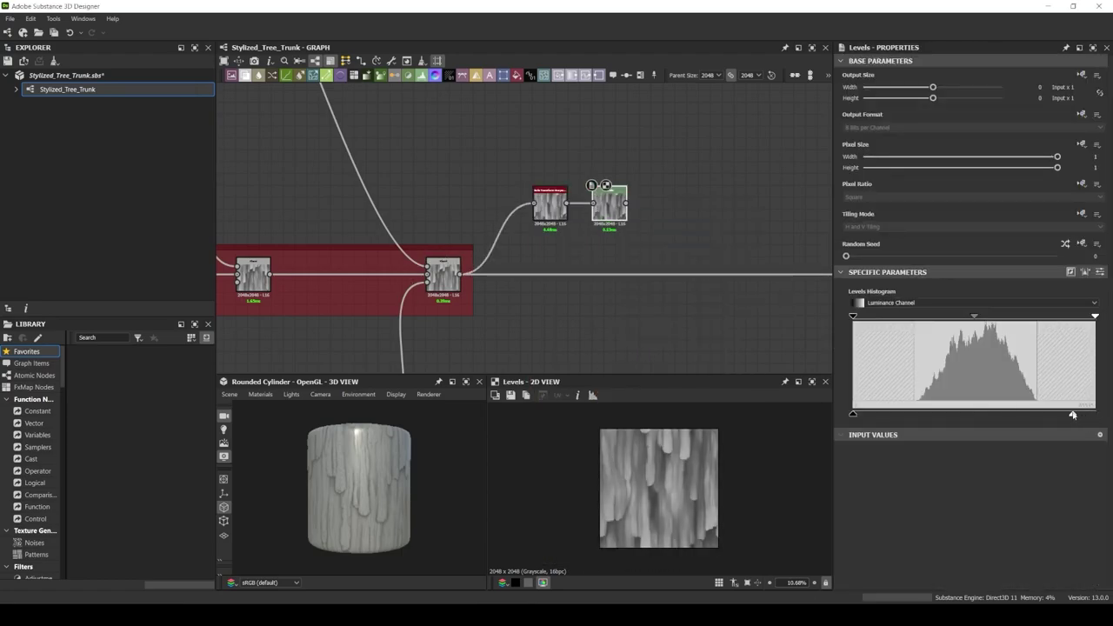
pyautogui.moveTo(853, 316); pyautogui.dragTo(892, 318)
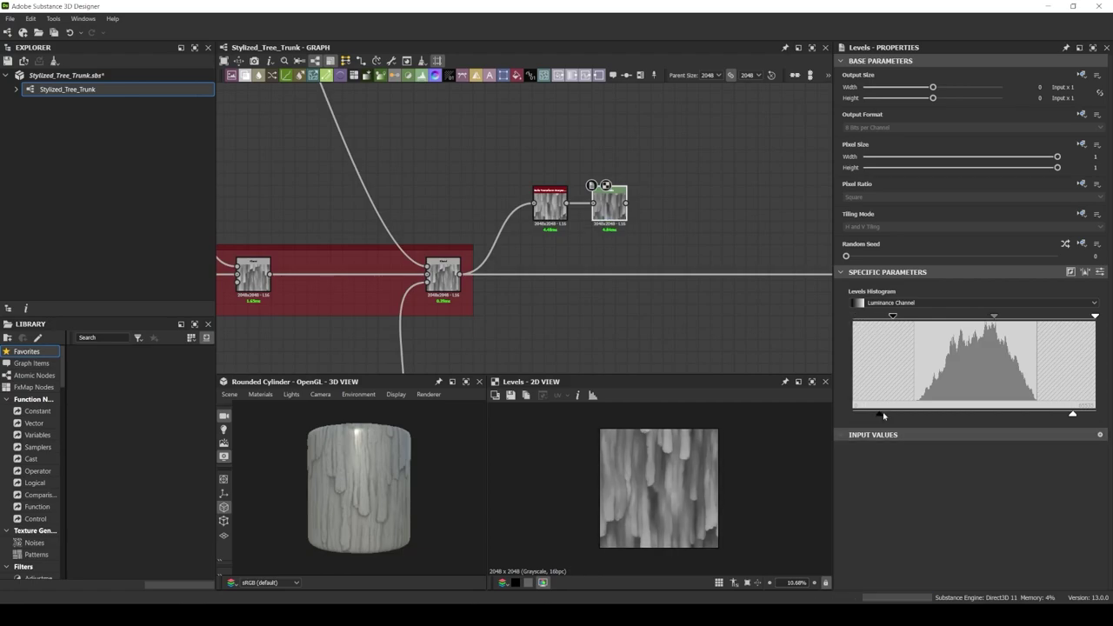
pyautogui.moveTo(883, 416); pyautogui.dragTo(854, 416)
pyautogui.moveTo(893, 316); pyautogui.dragTo(880, 319)
# Join the Levels output into the main chain with a new Max (Lighten) Blend
pyautogui.press('space')
pyautogui.click(592, 285)
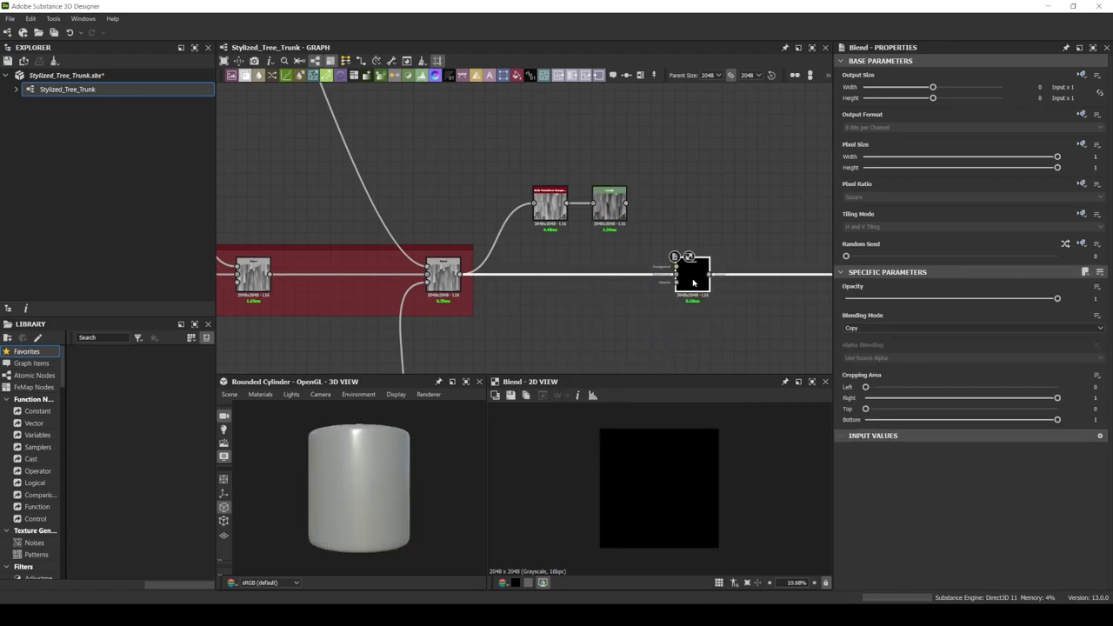
pyautogui.moveTo(691, 274); pyautogui.dragTo(668, 274)
pyautogui.moveTo(626, 203); pyautogui.dragTo(653, 264)
pyautogui.click(970, 328)
pyautogui.click(878, 374)
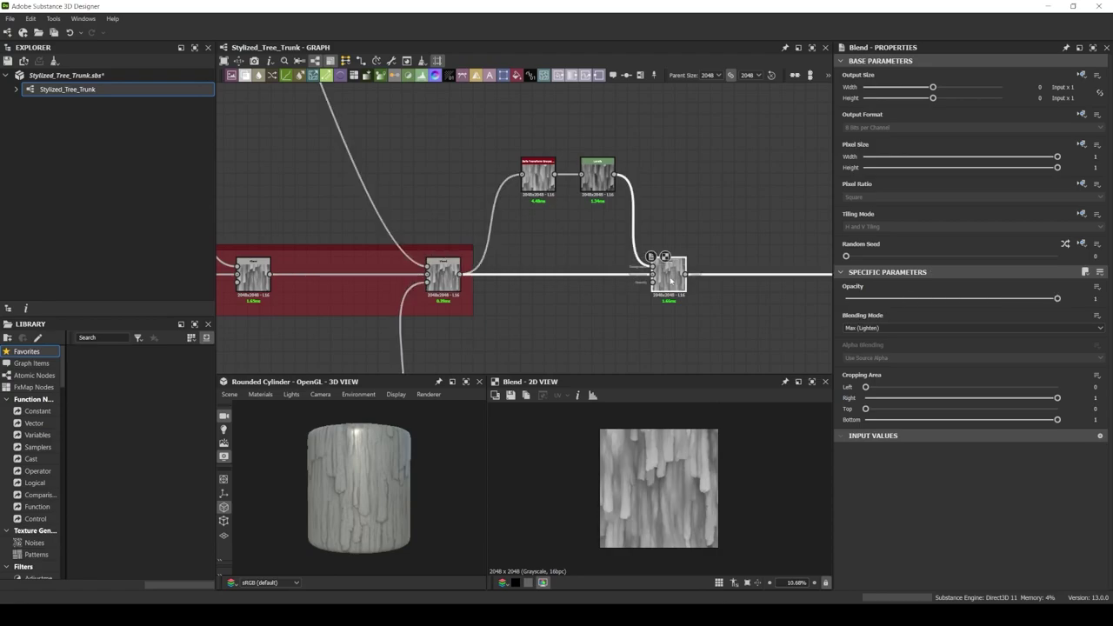
# Duplicate the offset and Levels pair from the same source with offset -0.4/-0.52
pyautogui.hotkey('ctrl', 'd')
pyautogui.moveTo(609, 218); pyautogui.dragTo(609, 293, button='middle')
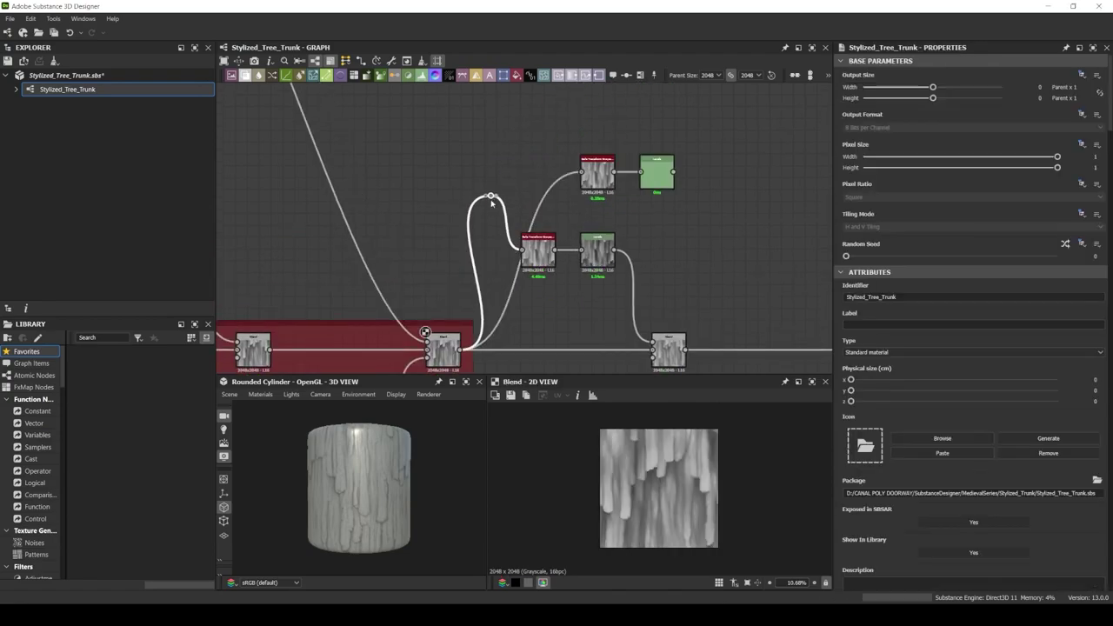
pyautogui.moveTo(499, 191); pyautogui.dragTo(425, 331)
pyautogui.click(598, 172)
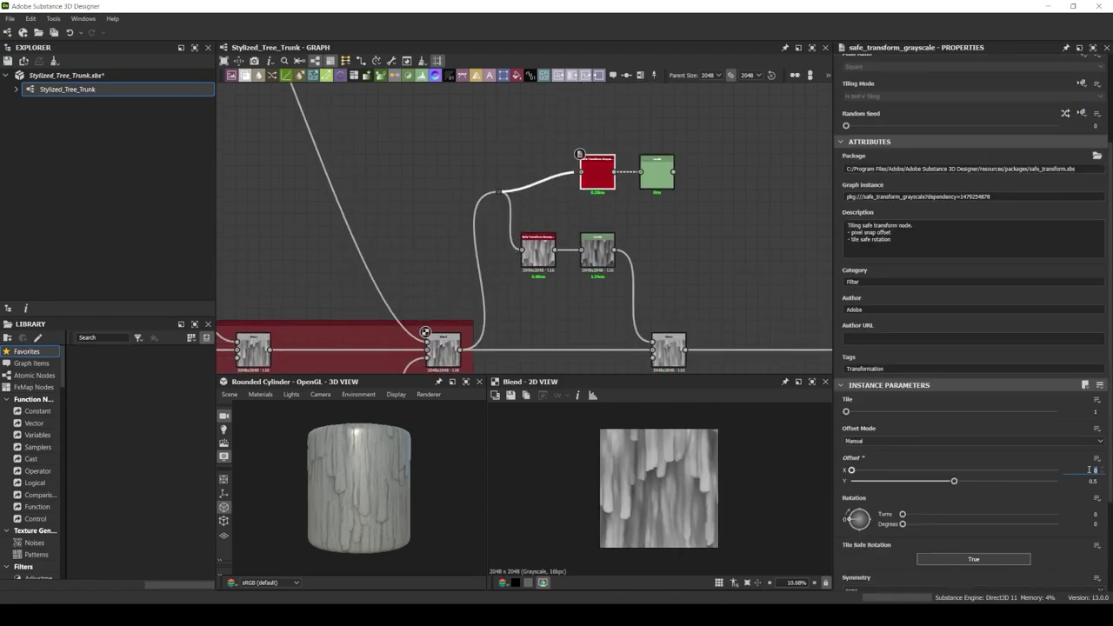
pyautogui.scroll(-2, 974, 392)
pyautogui.scroll(-1, 974, 391)
pyautogui.moveTo(597, 174); pyautogui.dragTo(538, 174)
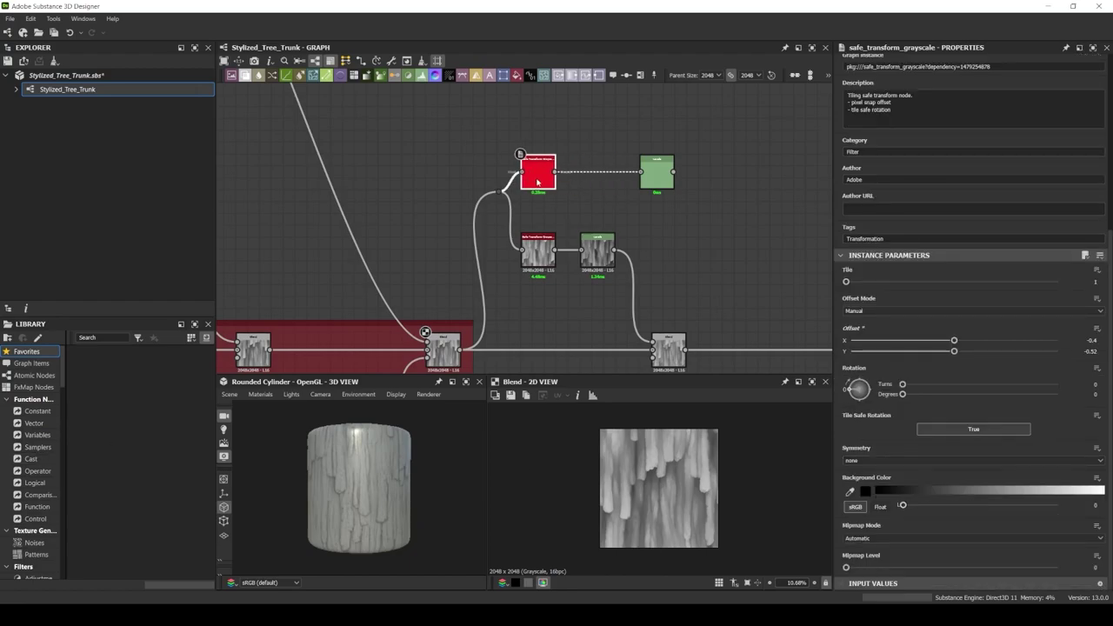
pyautogui.moveTo(653, 179); pyautogui.dragTo(594, 179)
pyautogui.doubleClick(597, 173)
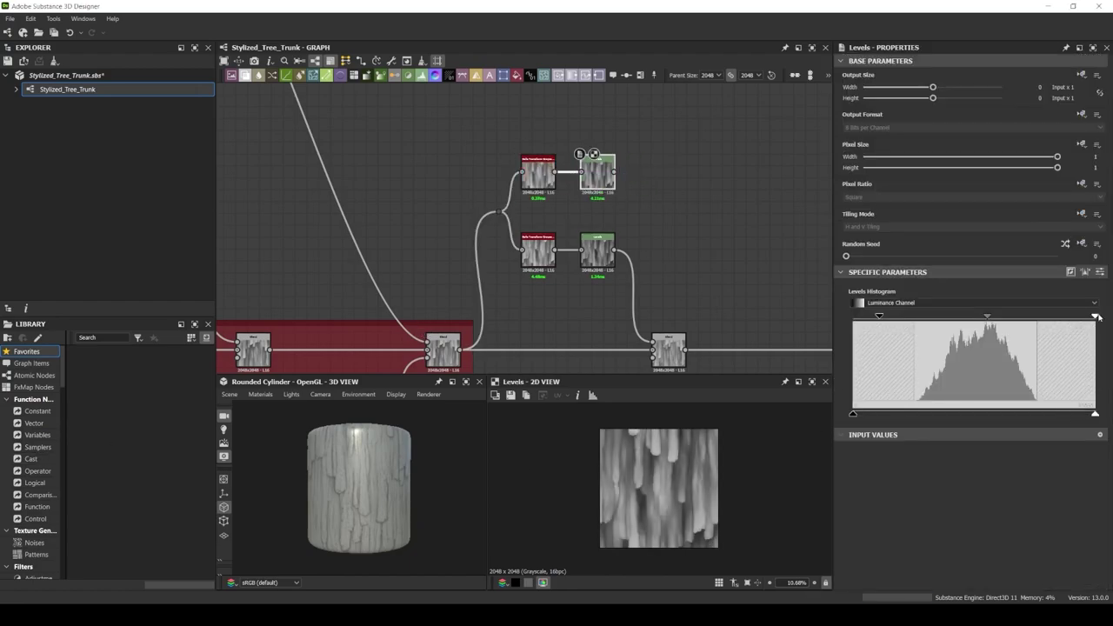
# Add a Histogram Scan of the height with position 0.63 and raised contrast
pyautogui.moveTo(656, 274); pyautogui.dragTo(495, 209, button='middle')
pyautogui.moveTo(527, 206); pyautogui.dragTo(552, 266)
pyautogui.write('histogram')
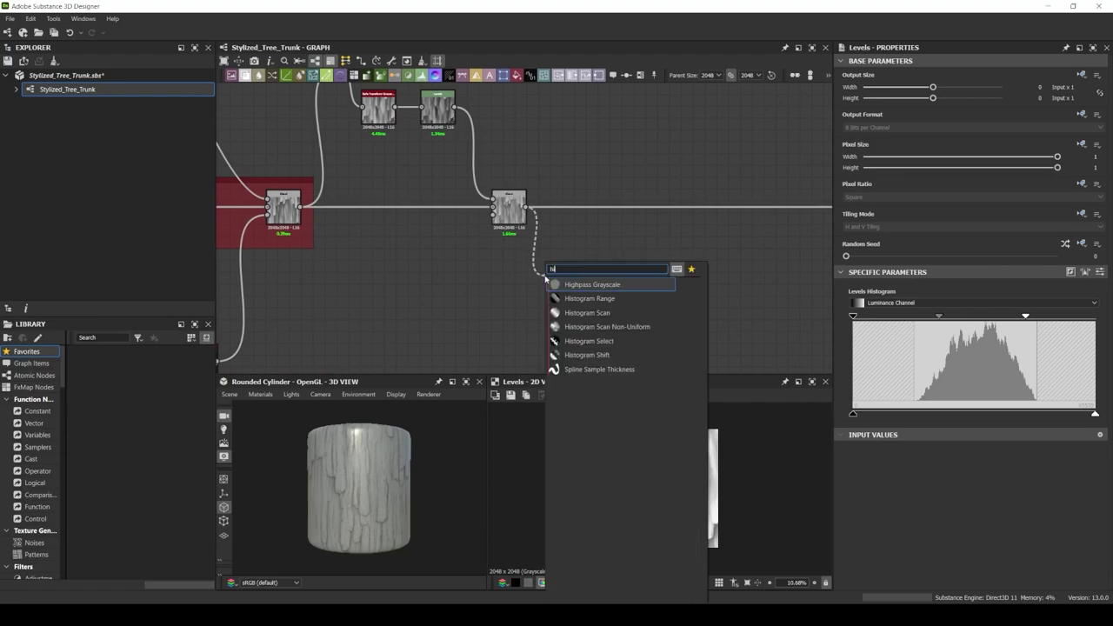
pyautogui.click(592, 281)
pyautogui.moveTo(996, 507); pyautogui.dragTo(979, 507)
pyautogui.click(1002, 536)
pyautogui.click(1002, 535)
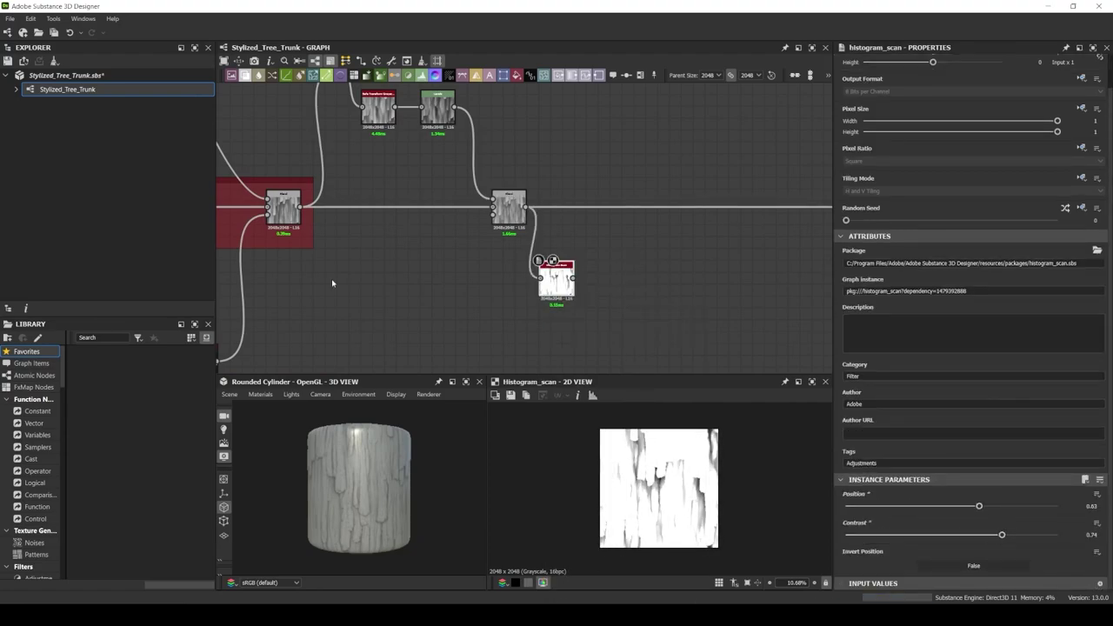
# Add a Max (Lighten) Blend masked by the Histogram Scan at about 0.3 opacity
pyautogui.press('b')
pyautogui.moveTo(651, 227); pyautogui.dragTo(658, 214)
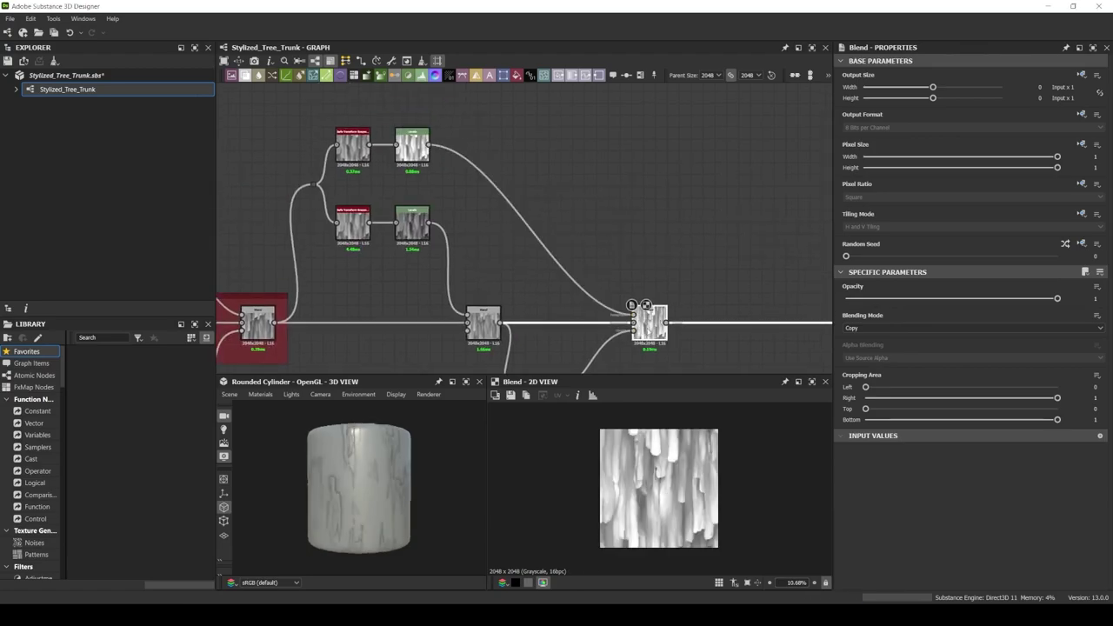
pyautogui.click(971, 328)
pyautogui.click(866, 372)
pyautogui.moveTo(343, 301); pyautogui.dragTo(381, 242, button='middle')
pyautogui.scroll(-1, 381, 243)
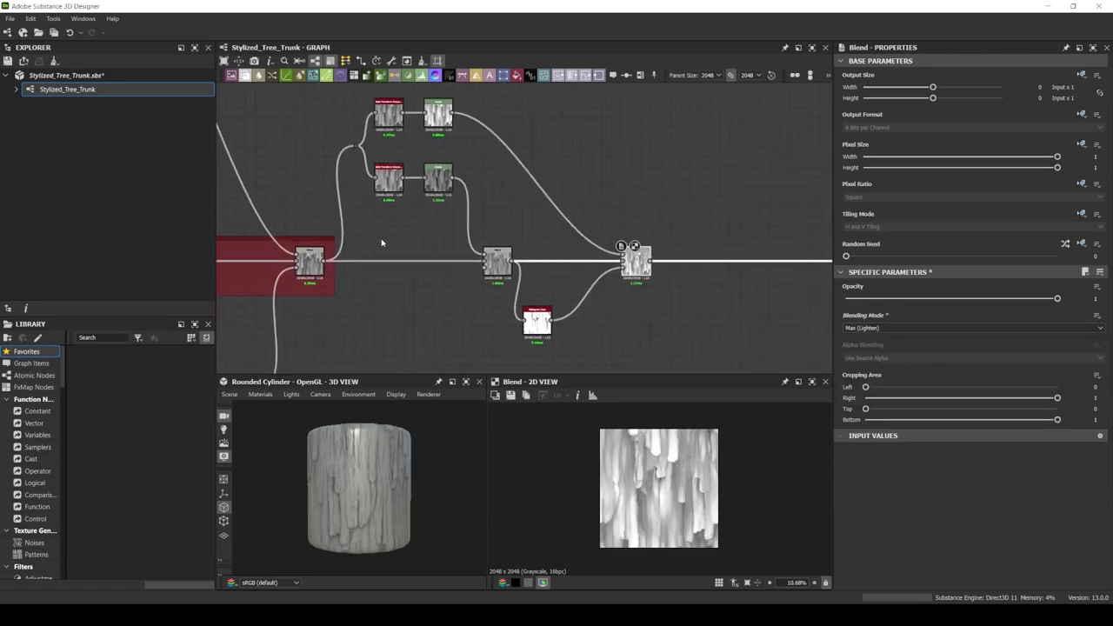
pyautogui.click(902, 299)
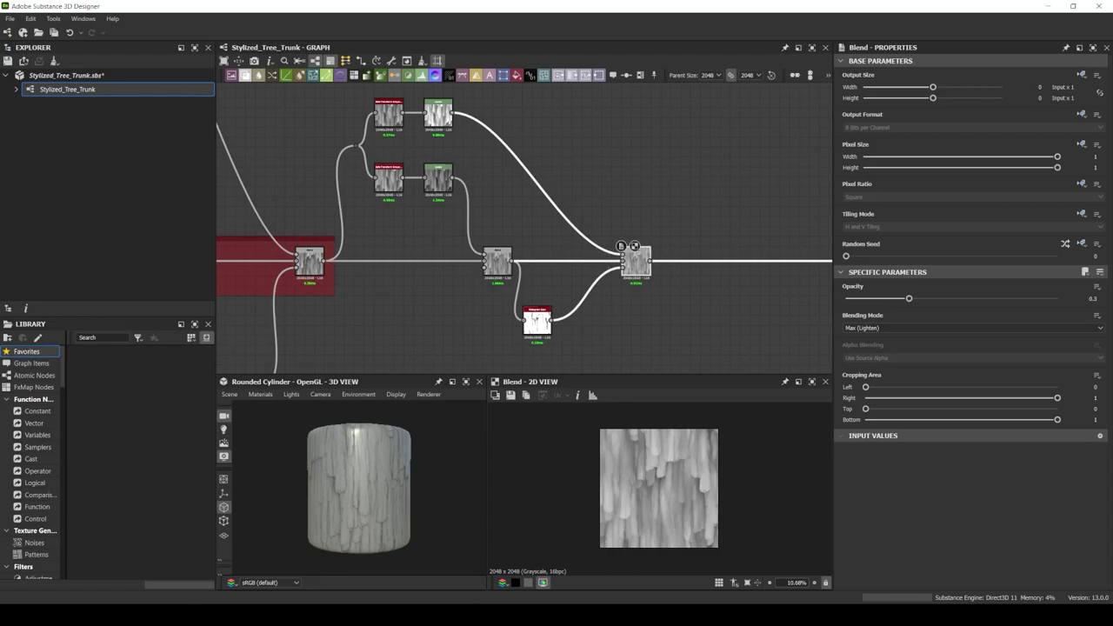
# Check the top Levels copy and reduce the Histogram Scan contrast to 0.65
pyautogui.click(438, 112)
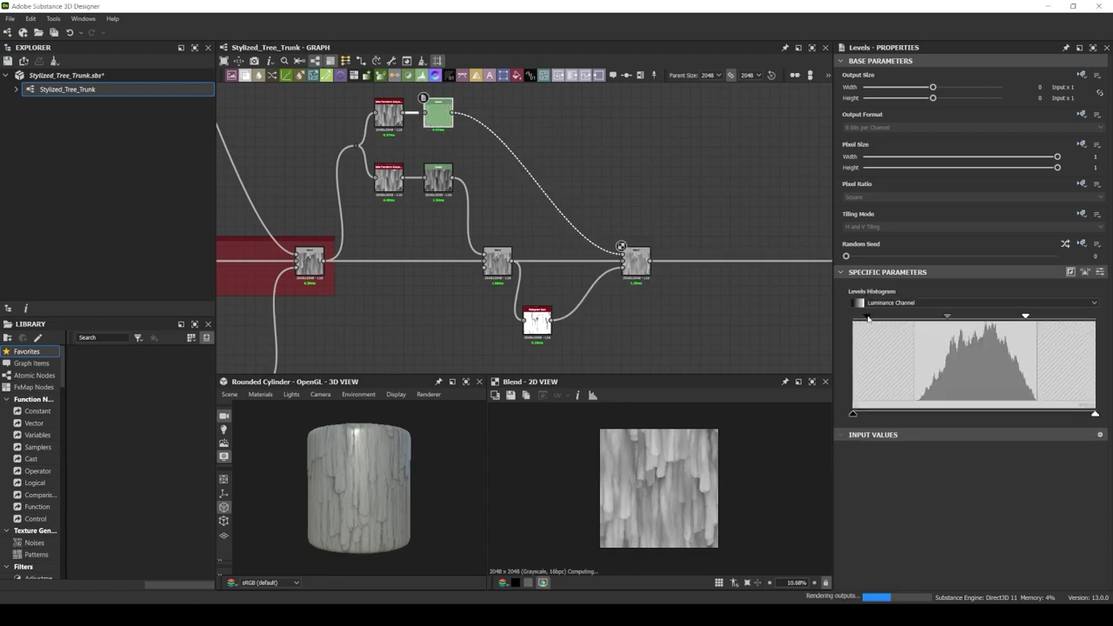
pyautogui.click(539, 321)
pyautogui.click(983, 536)
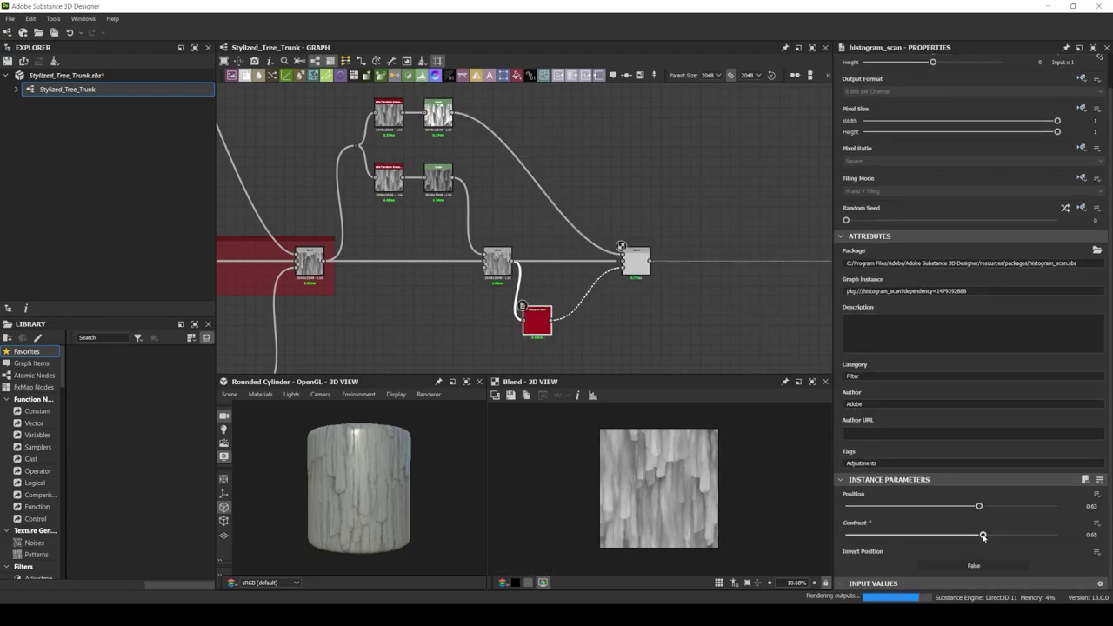
pyautogui.scroll(-2, 500, 191)
# Stretch the red frame over the new blends and make a dark blue frame titled 'Layering'
pyautogui.moveTo(374, 228); pyautogui.dragTo(606, 234)
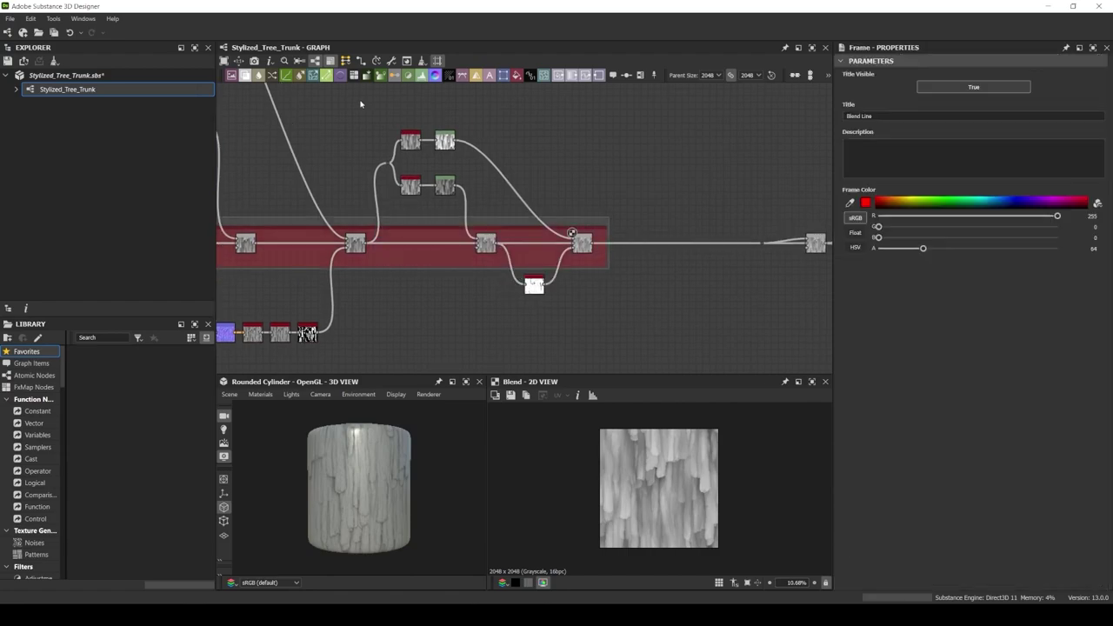
pyautogui.click(877, 115)
pyautogui.press('Return')
pyautogui.scroll(2, 447, 235)
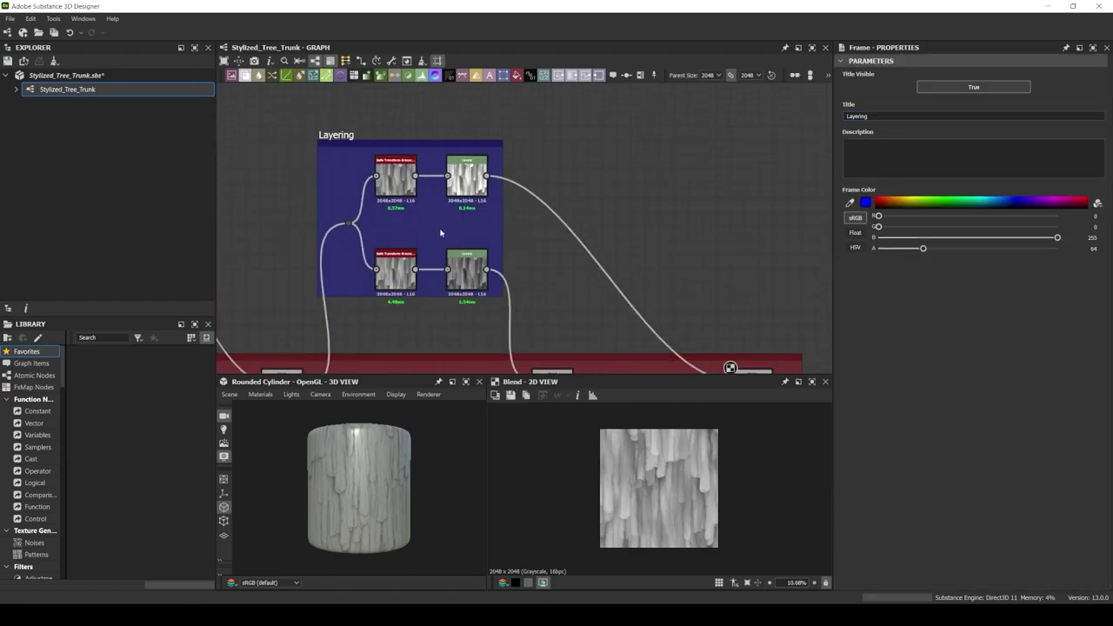
pyautogui.scroll(1, 713, 330)
# Tidy the dot node's position, then bring up the preview's material options
pyautogui.click(484, 232)
pyautogui.moveTo(484, 231); pyautogui.dragTo(473, 106, button='middle')
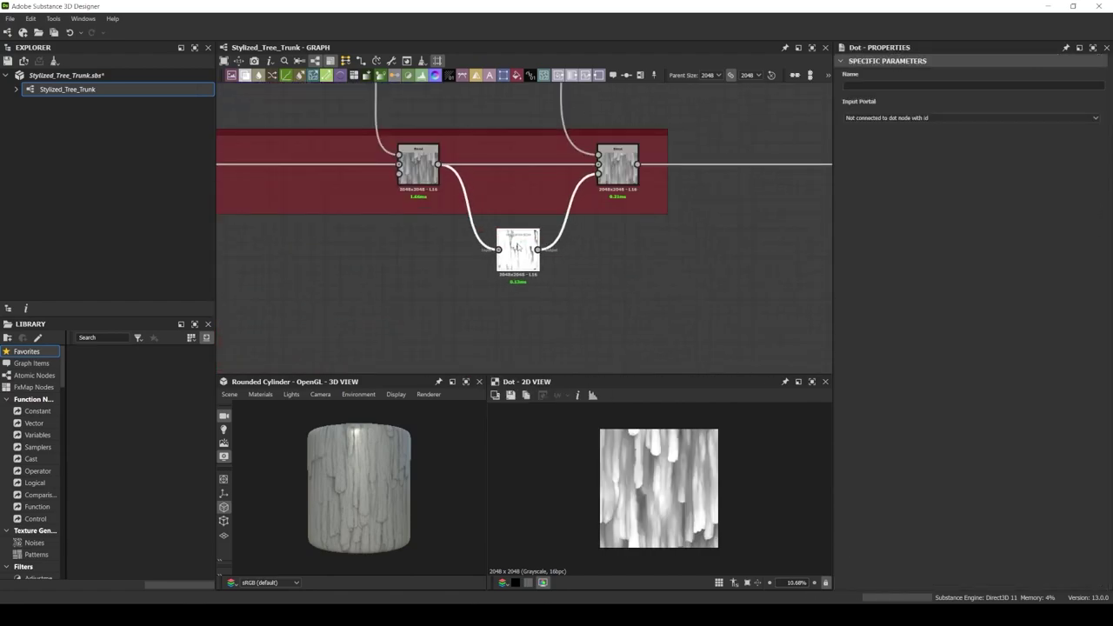
pyautogui.click(517, 251)
pyautogui.moveTo(517, 251); pyautogui.dragTo(502, 331, button='middle')
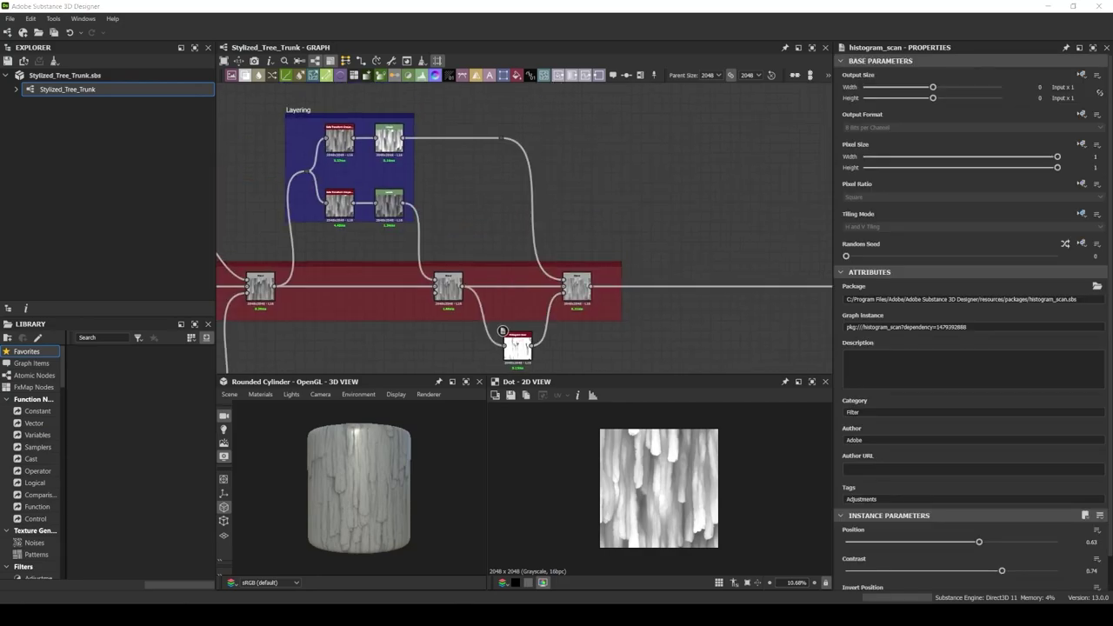
pyautogui.scroll(-2, 502, 330)
pyautogui.click(260, 394)
# Raise the default preview material's height scale to about 5.33 and tone down the ambient occlusion
pyautogui.click(474, 470)
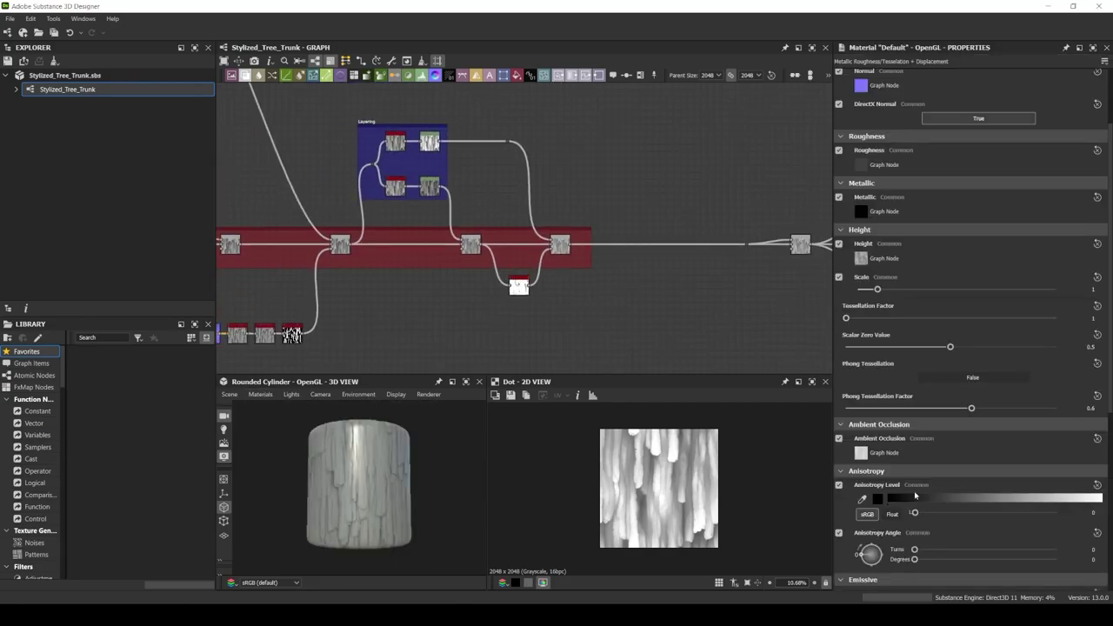
pyautogui.moveTo(958, 291); pyautogui.dragTo(963, 290)
pyautogui.scroll(2, 359, 487)
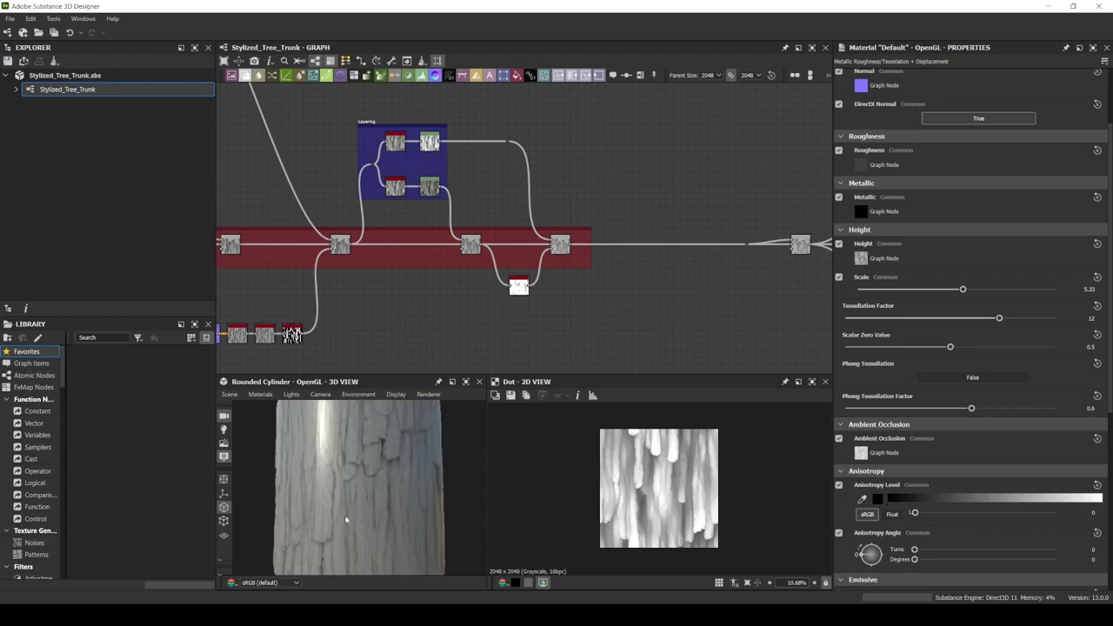
pyautogui.scroll(3, 435, 186)
pyautogui.scroll(1, 435, 186)
pyautogui.click(474, 251)
pyautogui.scroll(-5, 965, 348)
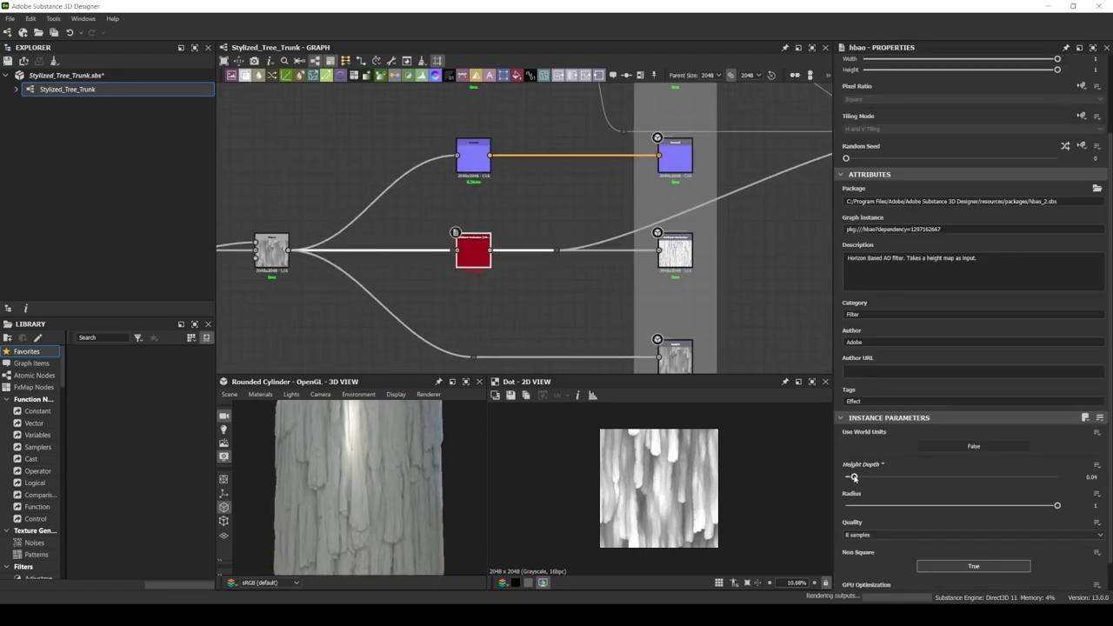
pyautogui.moveTo(862, 477); pyautogui.dragTo(850, 477)
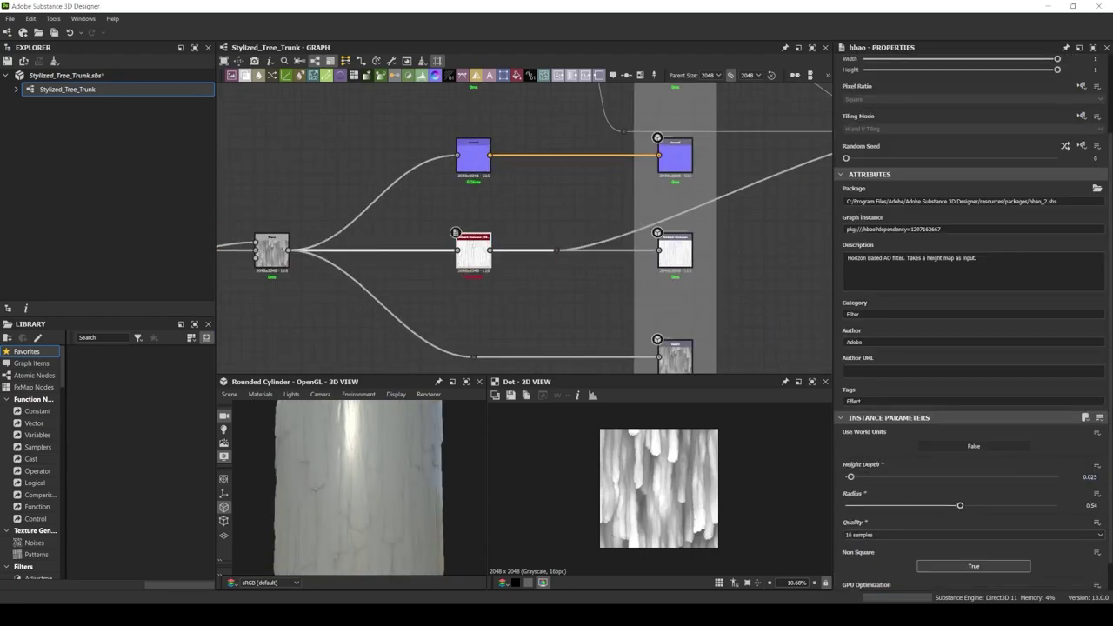
# Set the roughness colour node's grey value to 124
pyautogui.click(474, 165)
pyautogui.moveTo(474, 20); pyautogui.dragTo(443, 200, button='middle')
pyautogui.click(443, 199)
pyautogui.moveTo(966, 345); pyautogui.dragTo(982, 344)
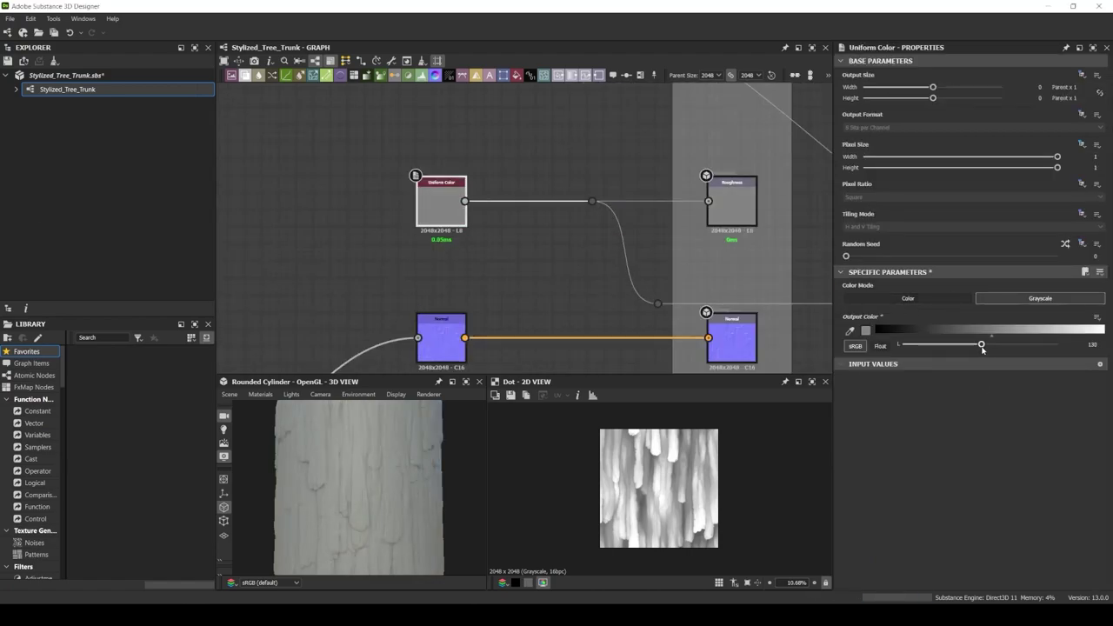
pyautogui.moveTo(357, 202); pyautogui.dragTo(403, 203, button='middle')
# Add a Disc Shape node at the end of the main chain
pyautogui.press('f')
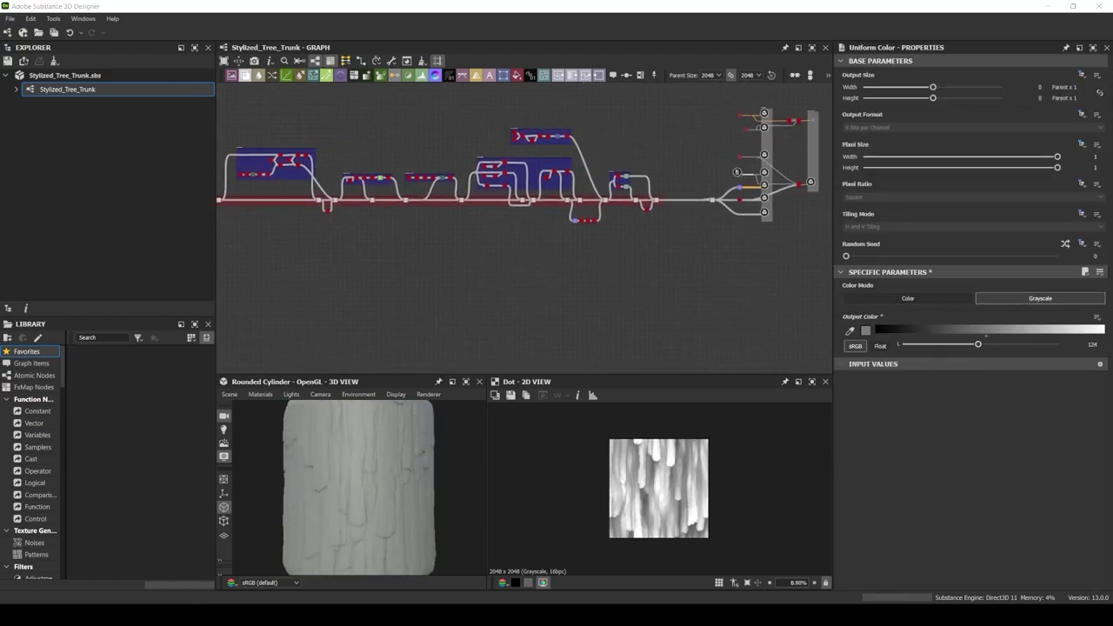
pyautogui.scroll(3, 502, 244)
pyautogui.scroll(3, 502, 244)
pyautogui.moveTo(470, 339); pyautogui.dragTo(440, 267, button='middle')
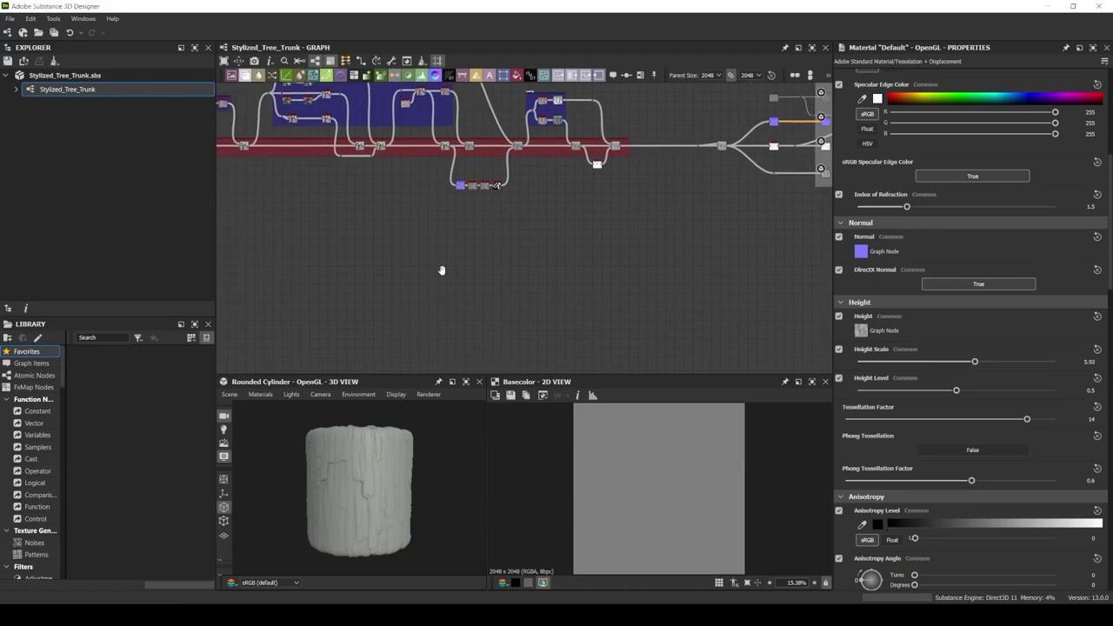
pyautogui.press('space')
pyautogui.write('disc')
pyautogui.press('Return')
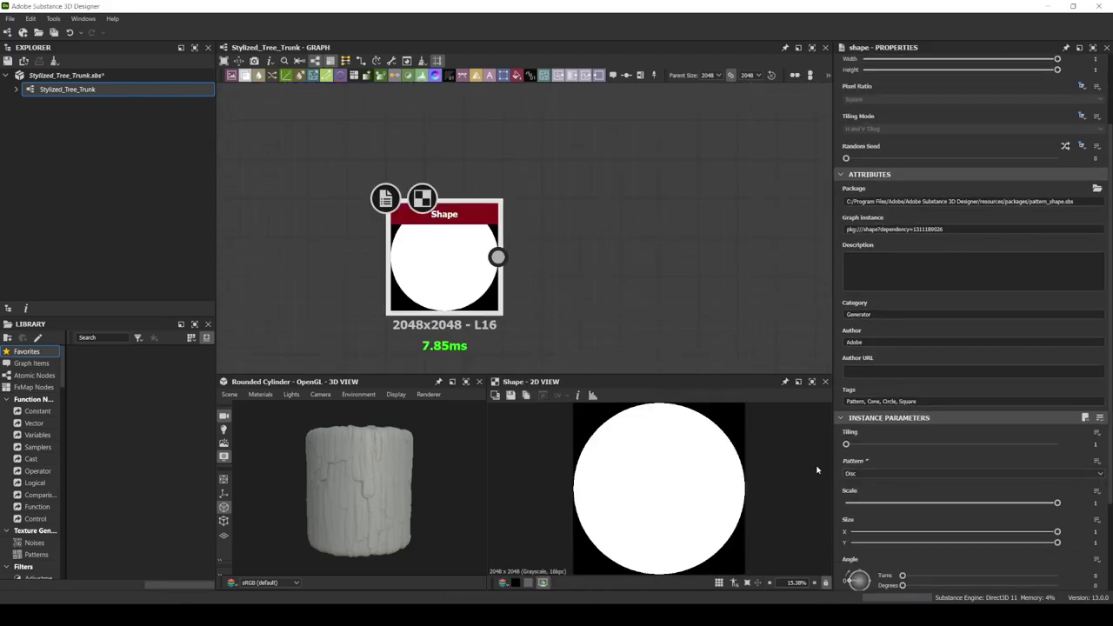
# Shrink the disc to about 0.61, duplicate it, and blend the two discs into a ring
pyautogui.moveTo(1056, 503); pyautogui.dragTo(974, 504)
pyautogui.hotkey('ctrl', 'd')
pyautogui.moveTo(508, 267); pyautogui.dragTo(457, 197)
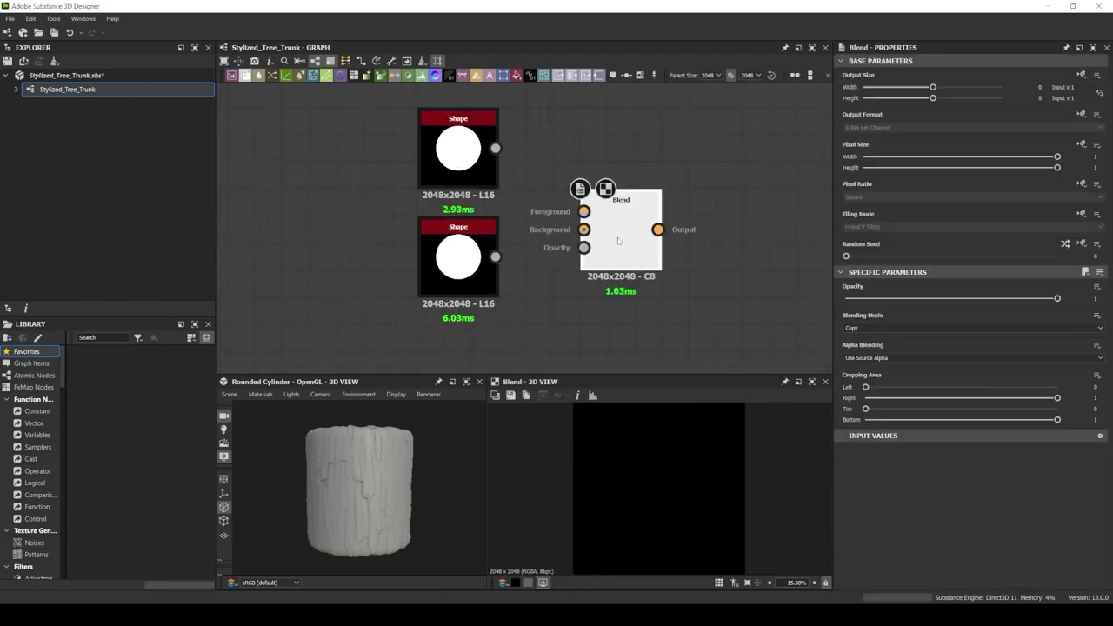
pyautogui.click(426, 118)
pyautogui.scroll(-5, 957, 348)
pyautogui.moveTo(976, 438); pyautogui.dragTo(929, 438)
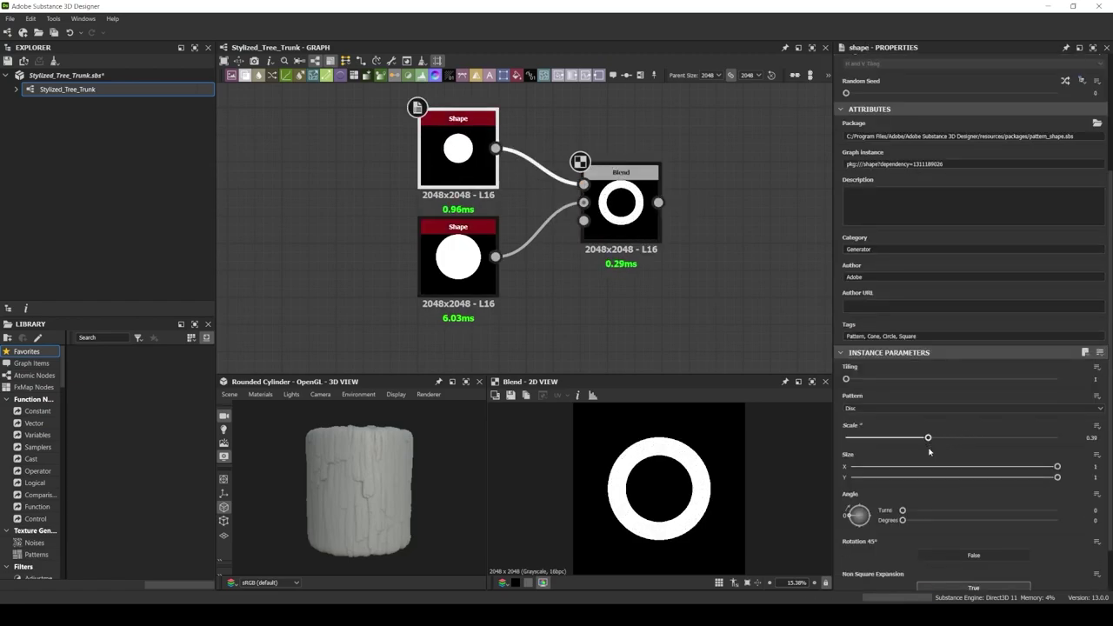
# Warp the ring with a Directional Warp driven by Perlin Noise at about 0.77 disorder
pyautogui.moveTo(522, 304); pyautogui.dragTo(322, 256, button='middle')
pyautogui.write('perlin')
pyautogui.press('Return')
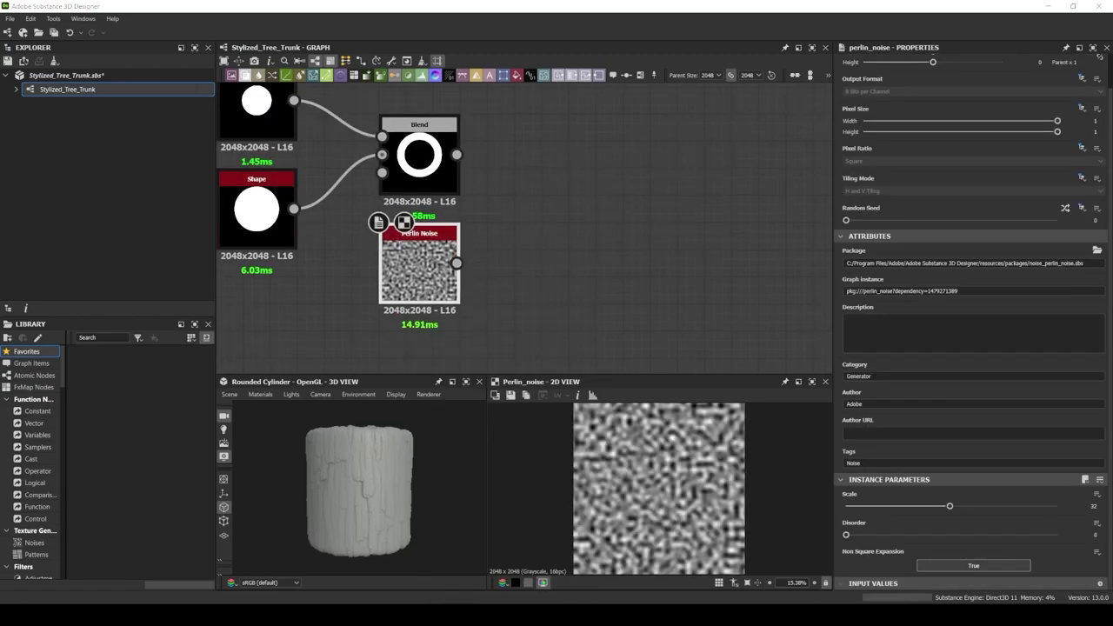
pyautogui.moveTo(846, 535); pyautogui.dragTo(998, 535)
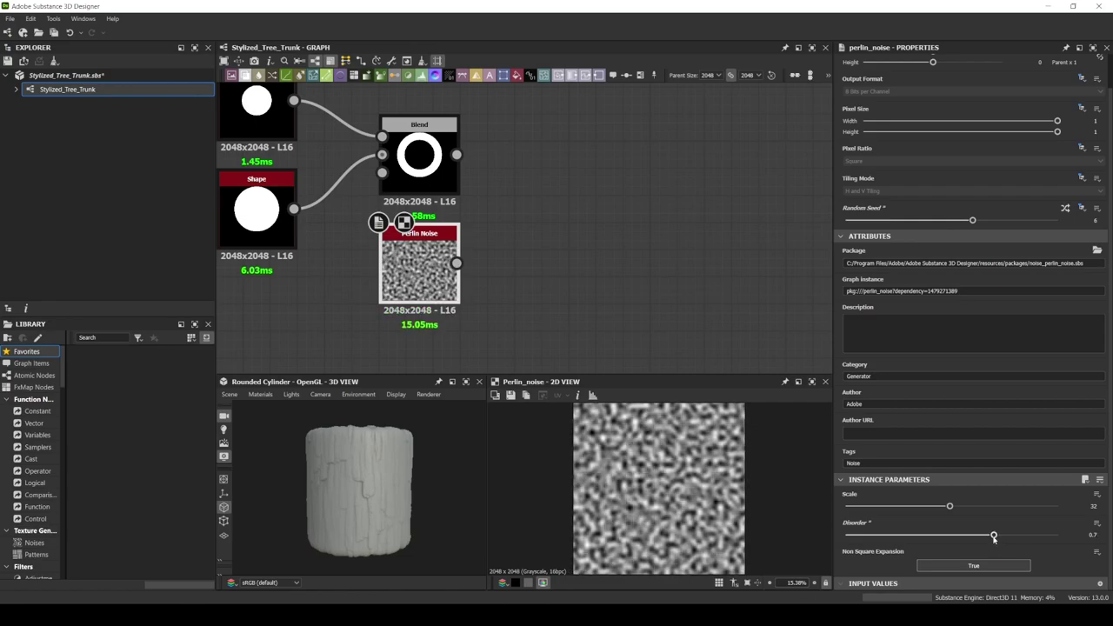
pyautogui.press('space')
pyautogui.write('directional')
pyautogui.press('Return')
pyautogui.moveTo(509, 226); pyautogui.dragTo(517, 218)
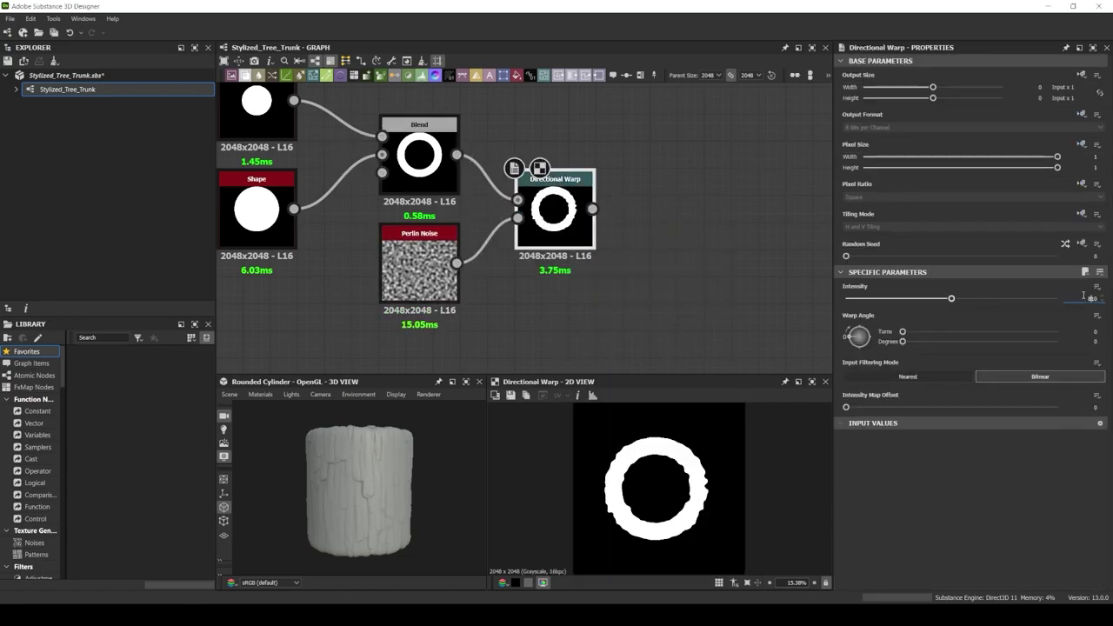
# Add a slightly softened Blur HQ Grayscale and a Levels node after the warp
pyautogui.moveTo(609, 261); pyautogui.dragTo(470, 278, button='middle')
pyautogui.moveTo(453, 225)
pyautogui.mouseDown()
pyautogui.moveTo(500, 228)
pyautogui.moveTo(522, 253)
pyautogui.mouseUp()
pyautogui.click(548, 250)
pyautogui.moveTo(978, 542); pyautogui.dragTo(956, 543)
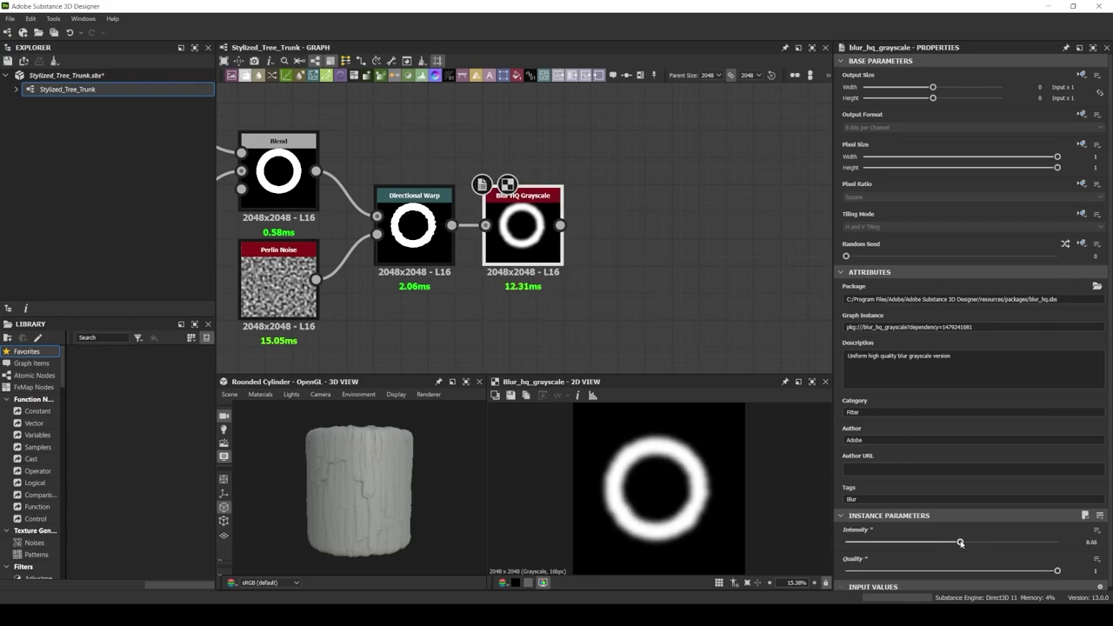
pyautogui.moveTo(560, 226); pyautogui.dragTo(611, 231)
pyautogui.click(644, 243)
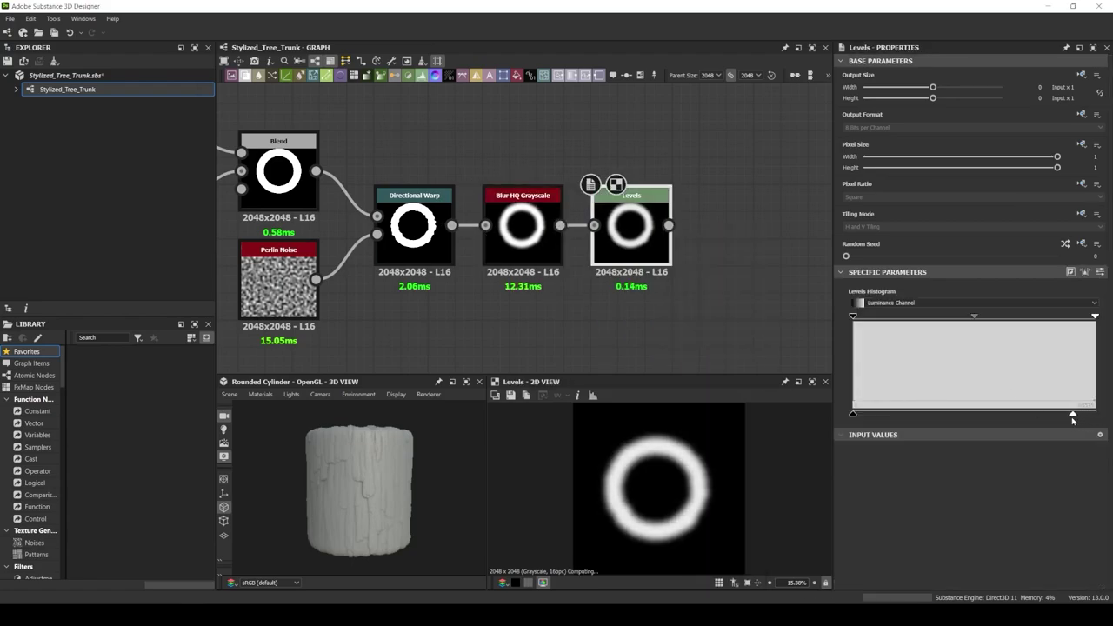
# Combine a leveled disc with the blurred ring using a Max (Lighten) blend
pyautogui.scroll(-3, 466, 301)
pyautogui.scroll(2, 587, 202)
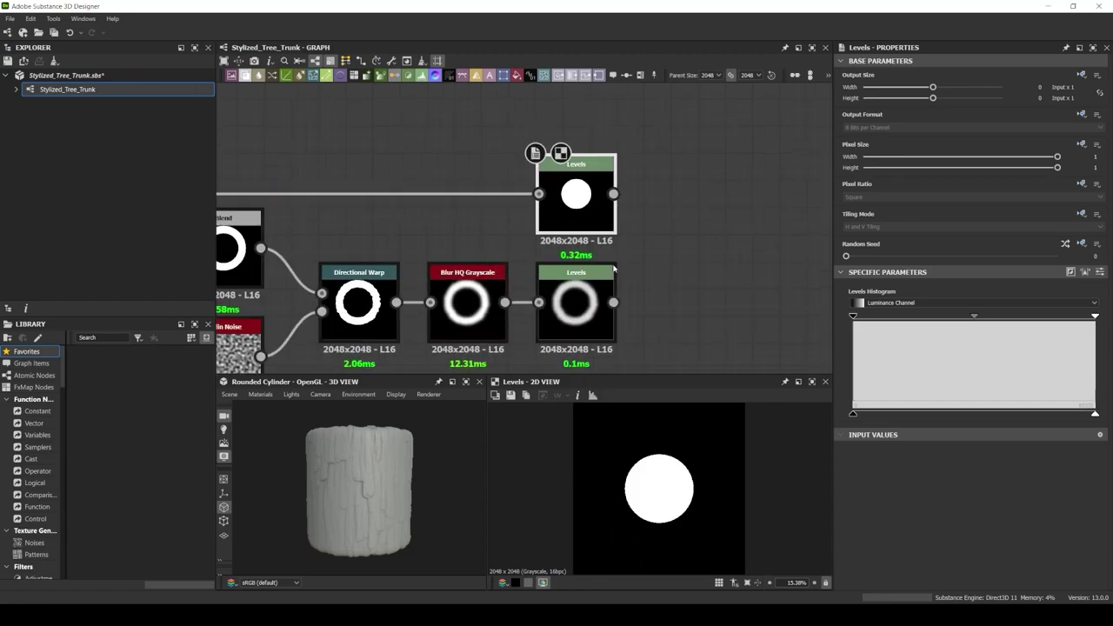
pyautogui.moveTo(613, 193); pyautogui.dragTo(674, 229)
pyautogui.click(866, 328)
pyautogui.click(869, 344)
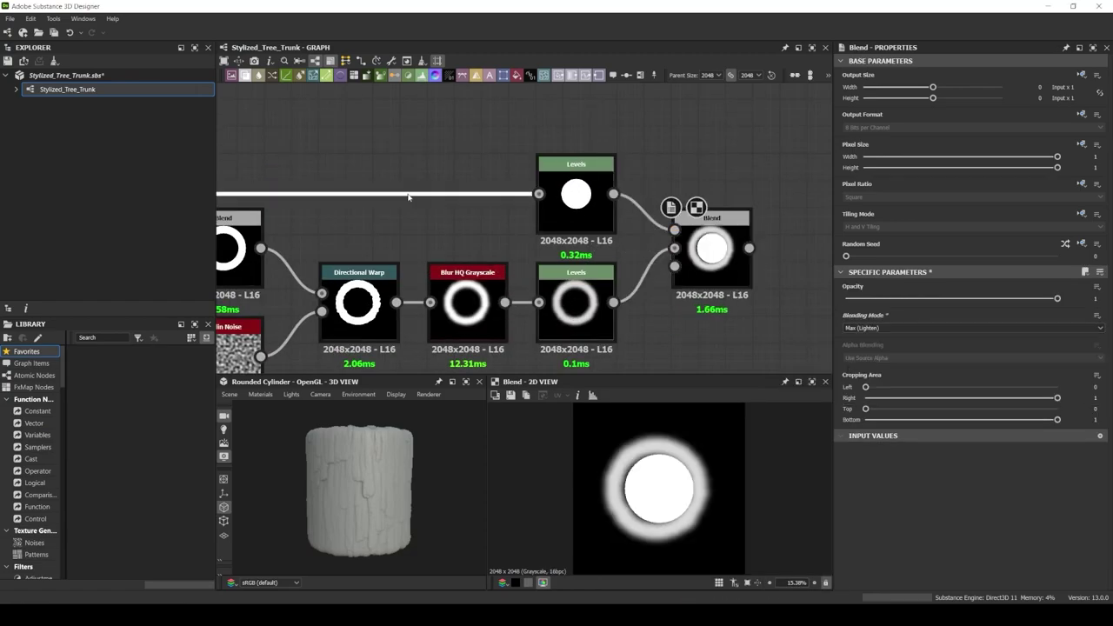
# Offset the disc slightly with a Transformation 2D and darken it to mid grey
pyautogui.moveTo(382, 193); pyautogui.dragTo(413, 193)
pyautogui.moveTo(678, 487)
pyautogui.mouseDown()
pyautogui.moveTo(746, 468)
pyautogui.moveTo(731, 436)
pyautogui.mouseUp()
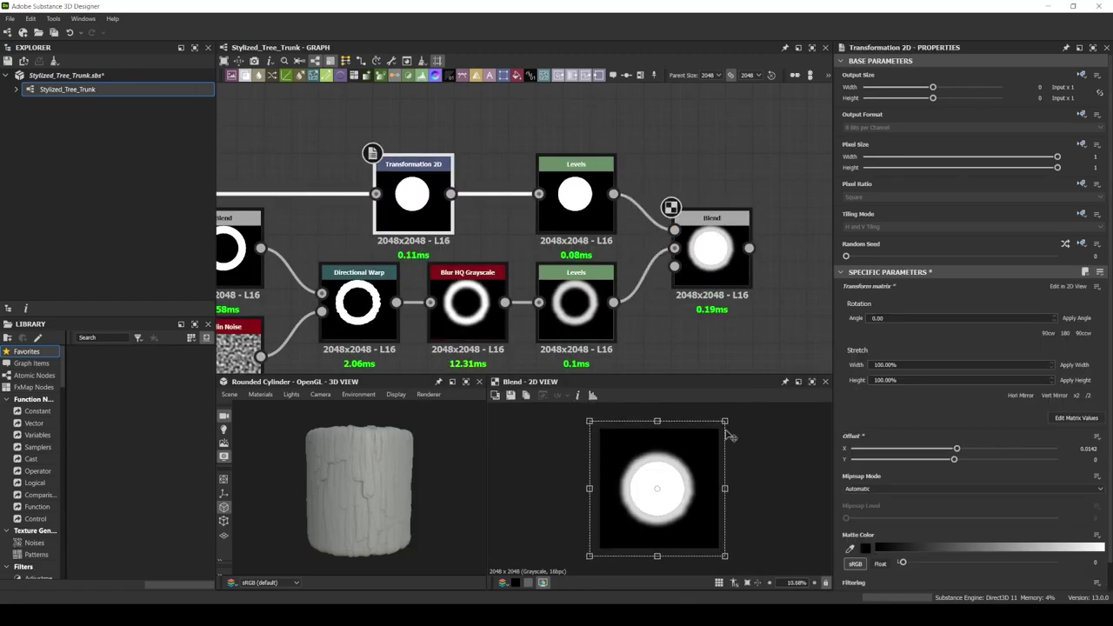
pyautogui.click(576, 174)
pyautogui.moveTo(1095, 414); pyautogui.dragTo(1043, 414)
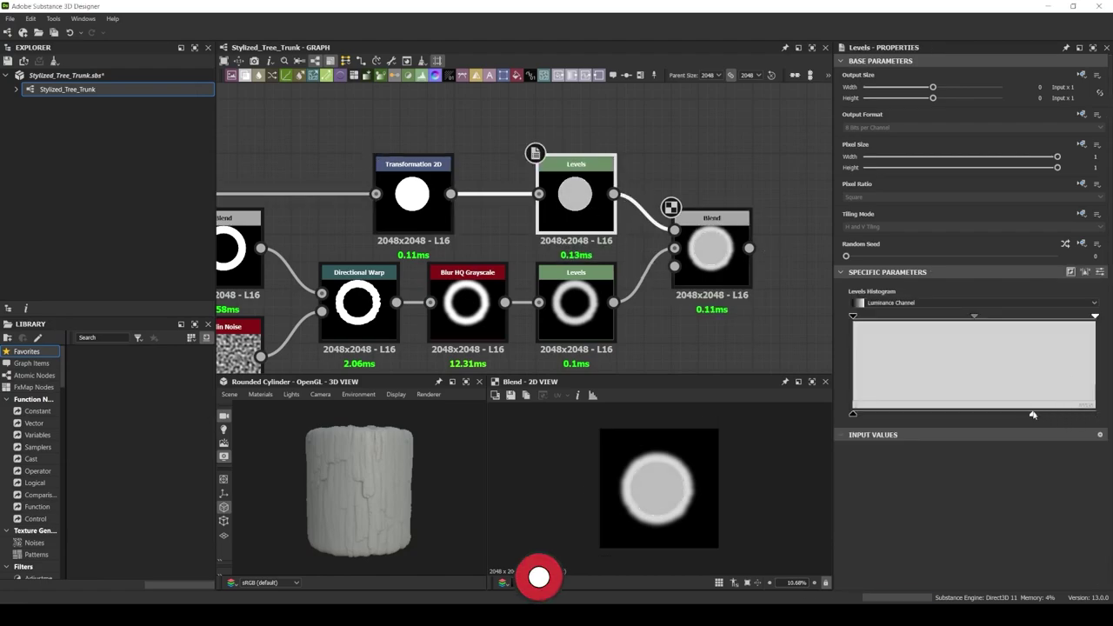
pyautogui.click(413, 178)
pyautogui.click(711, 247)
pyautogui.moveTo(769, 323); pyautogui.dragTo(648, 295, button='middle')
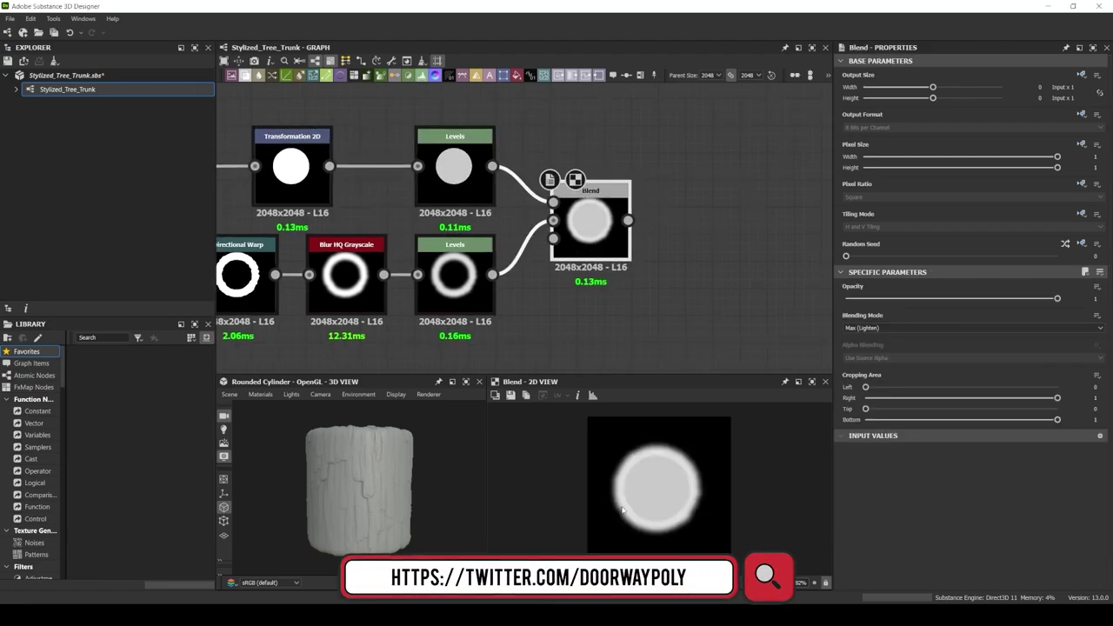
# Subtract a half-size paraboloid Shape from the ring blend at about 0.53 opacity
pyautogui.moveTo(657, 178); pyautogui.dragTo(581, 303, button='middle')
pyautogui.hotkey('ctrl', 'v')
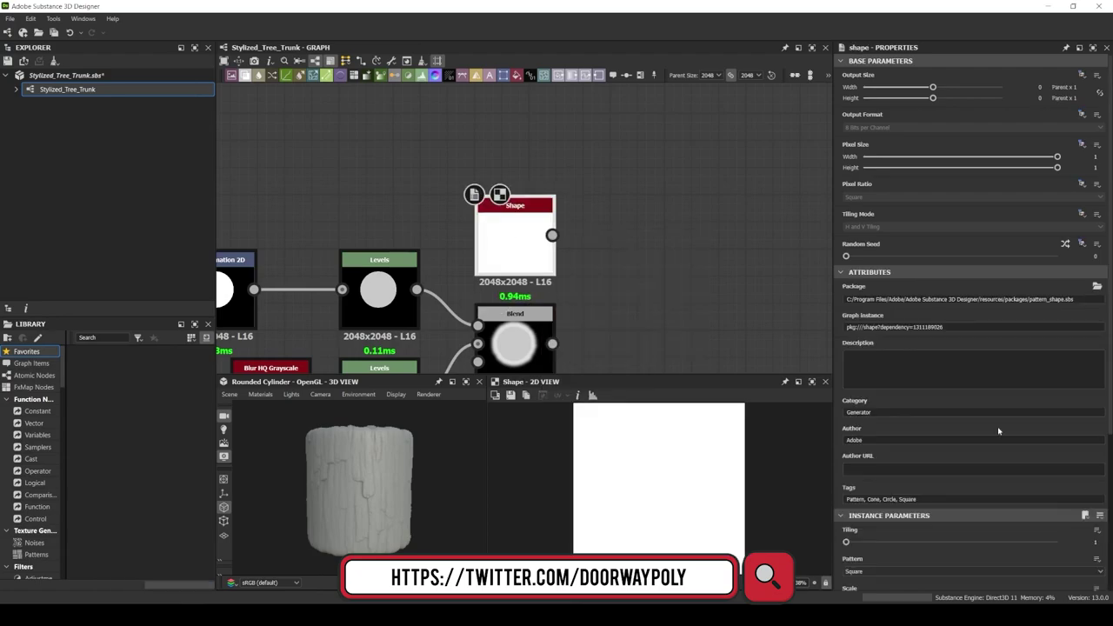
pyautogui.moveTo(1057, 383); pyautogui.dragTo(976, 383)
pyautogui.moveTo(552, 343); pyautogui.dragTo(635, 274)
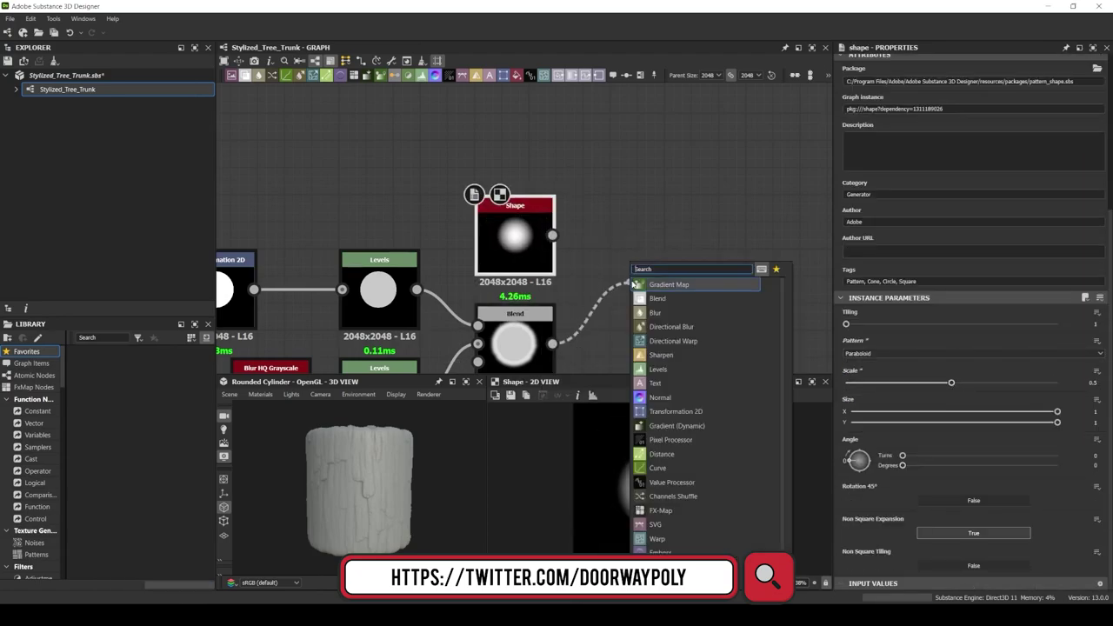
pyautogui.click(669, 287)
pyautogui.moveTo(553, 234); pyautogui.dragTo(613, 271)
pyautogui.scroll(-2, 870, 330)
pyautogui.moveTo(1056, 298); pyautogui.dragTo(959, 300)
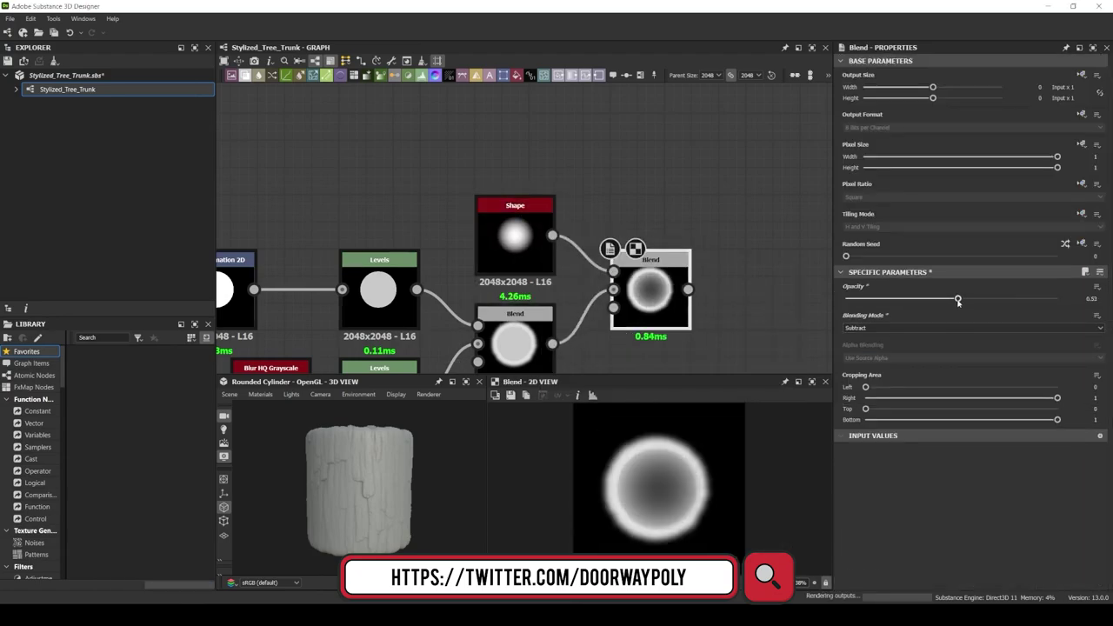
pyautogui.moveTo(435, 218); pyautogui.dragTo(656, 255, button='middle')
pyautogui.press('space')
# Add a Waveform with a new pattern, lower maximum size and fewer stepped samples
pyautogui.write('wave')
pyautogui.press('Return')
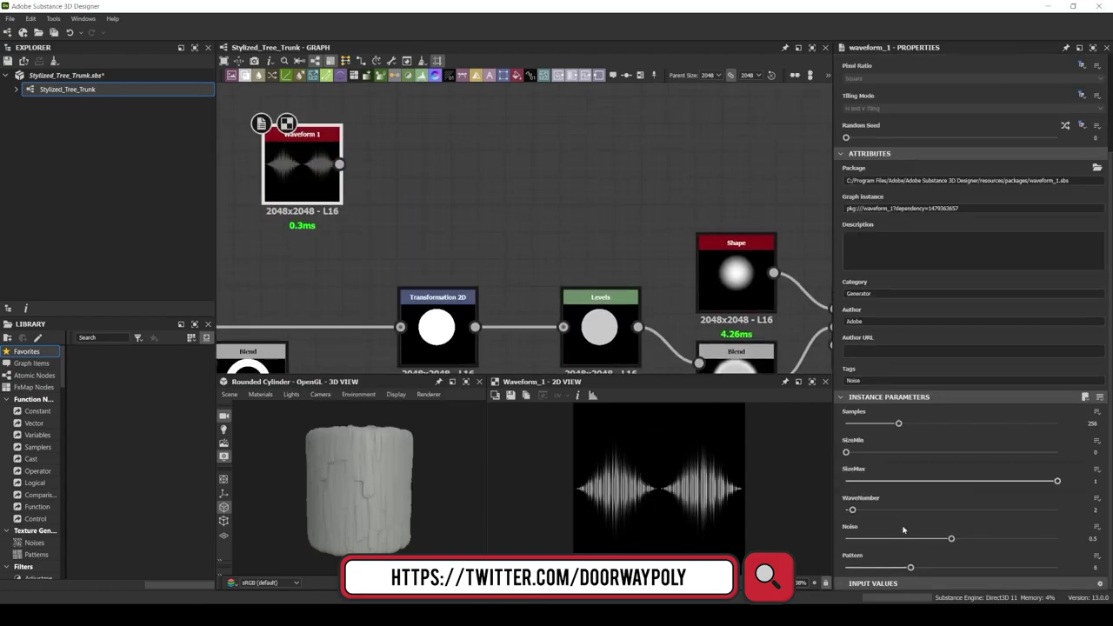
pyautogui.moveTo(911, 568)
pyautogui.mouseDown()
pyautogui.moveTo(960, 568)
pyautogui.moveTo(845, 567)
pyautogui.mouseUp()
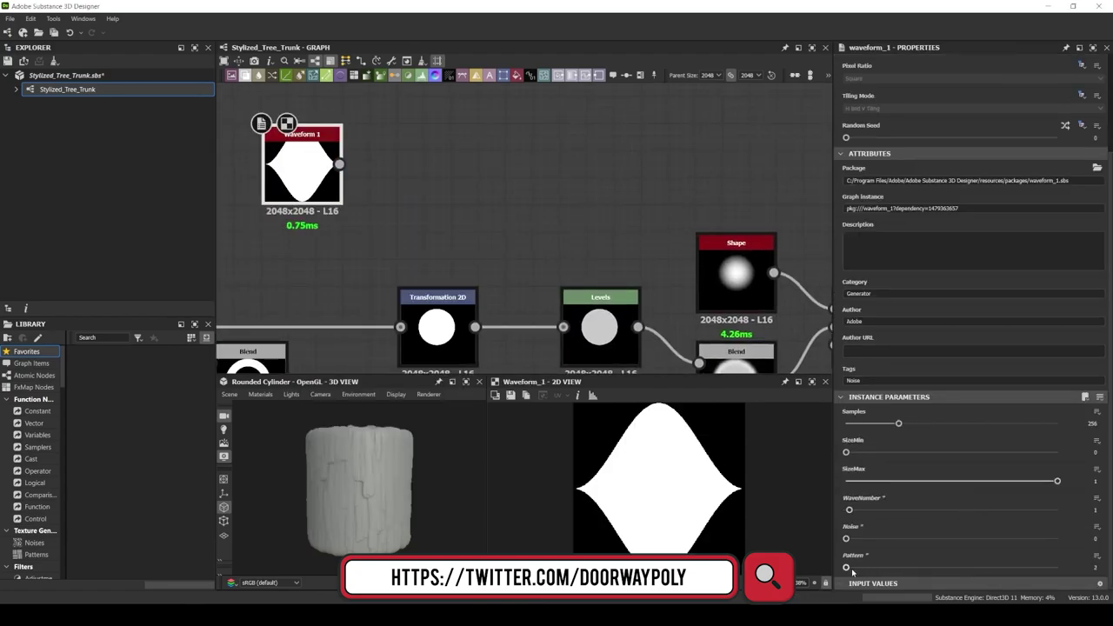
pyautogui.moveTo(1057, 481); pyautogui.dragTo(894, 481)
pyautogui.moveTo(892, 426); pyautogui.dragTo(857, 426)
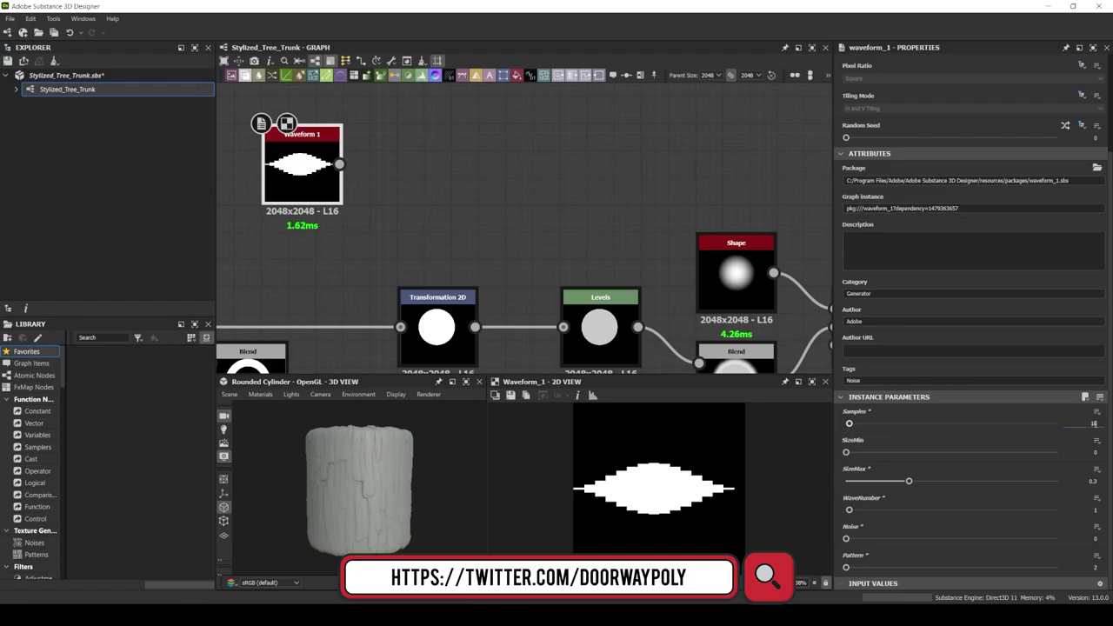
# Squash the waveform flat with a Transformation 2D and blur it with Blur HQ Grayscale
pyautogui.moveTo(339, 164); pyautogui.dragTo(426, 172)
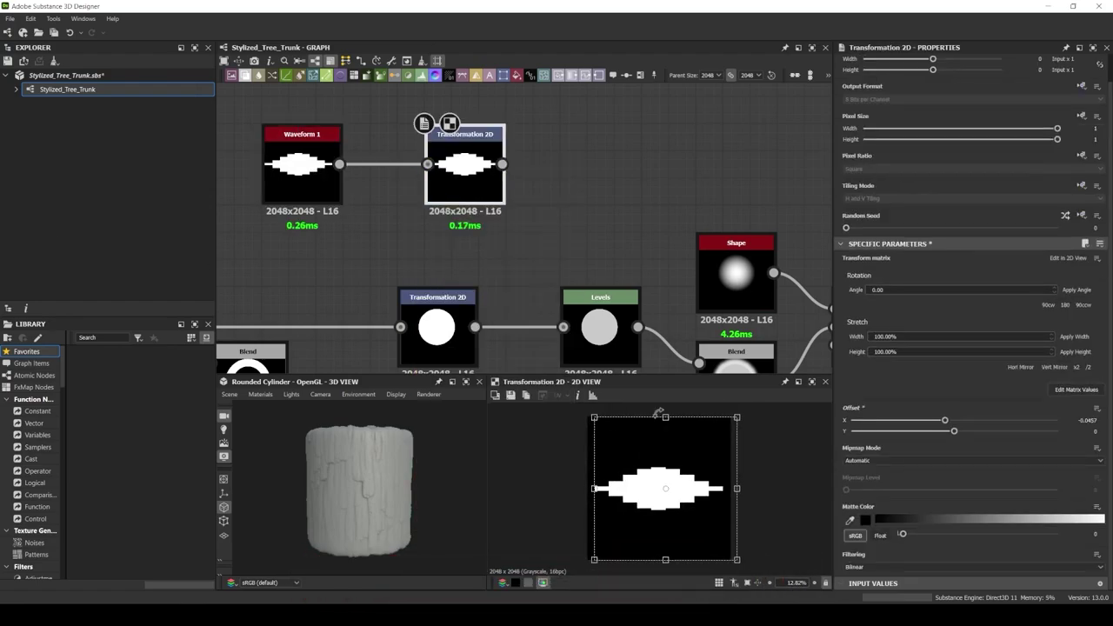
pyautogui.moveTo(660, 417); pyautogui.dragTo(660, 465)
pyautogui.moveTo(502, 165); pyautogui.dragTo(565, 165)
pyautogui.write('blur hq')
pyautogui.press('Return')
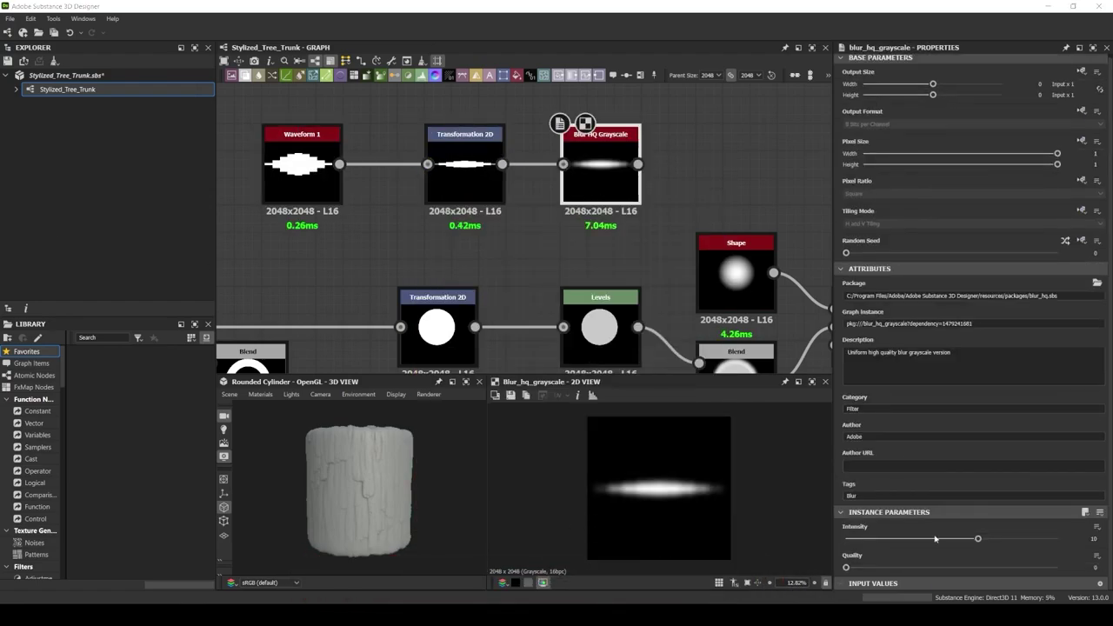
pyautogui.moveTo(593, 213); pyautogui.dragTo(650, 218)
# Scatter the streak with a Splatter Circular using Image Input in two rings
pyautogui.write('splatter')
pyautogui.press('Return')
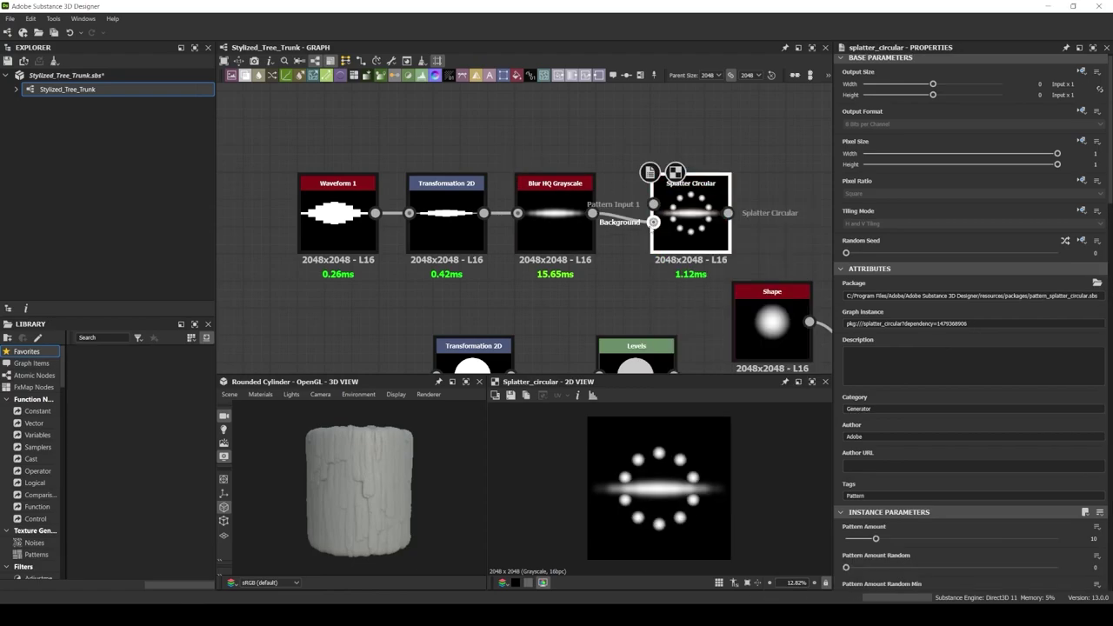
pyautogui.scroll(-5, 957, 392)
pyautogui.click(974, 537)
pyautogui.click(870, 574)
pyautogui.click(858, 463)
pyautogui.scroll(-3, 855, 465)
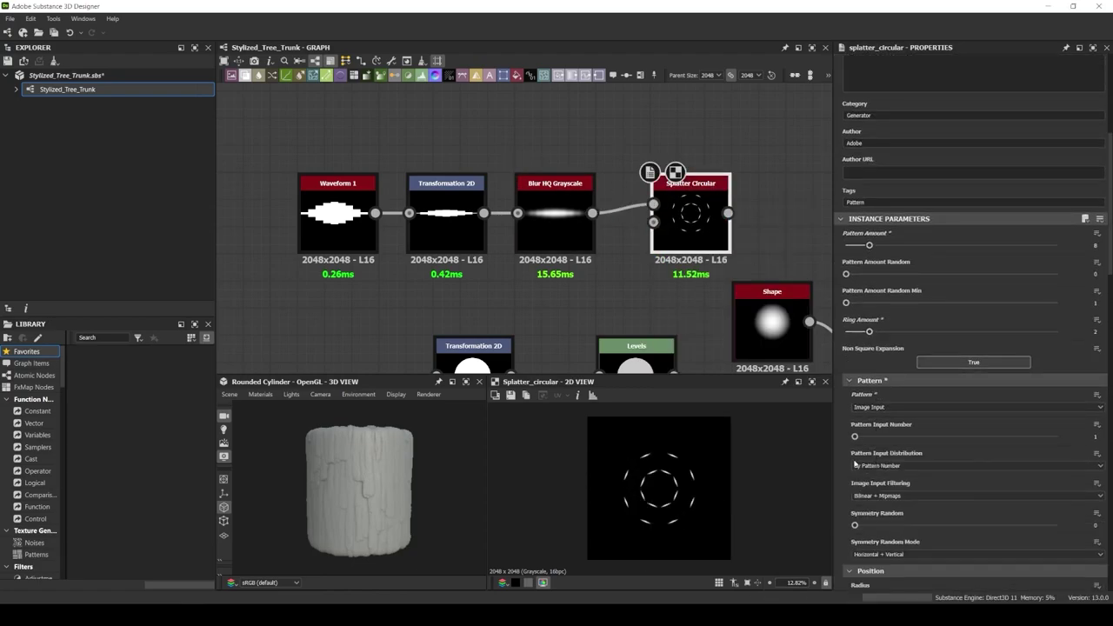
pyautogui.scroll(-2, 952, 477)
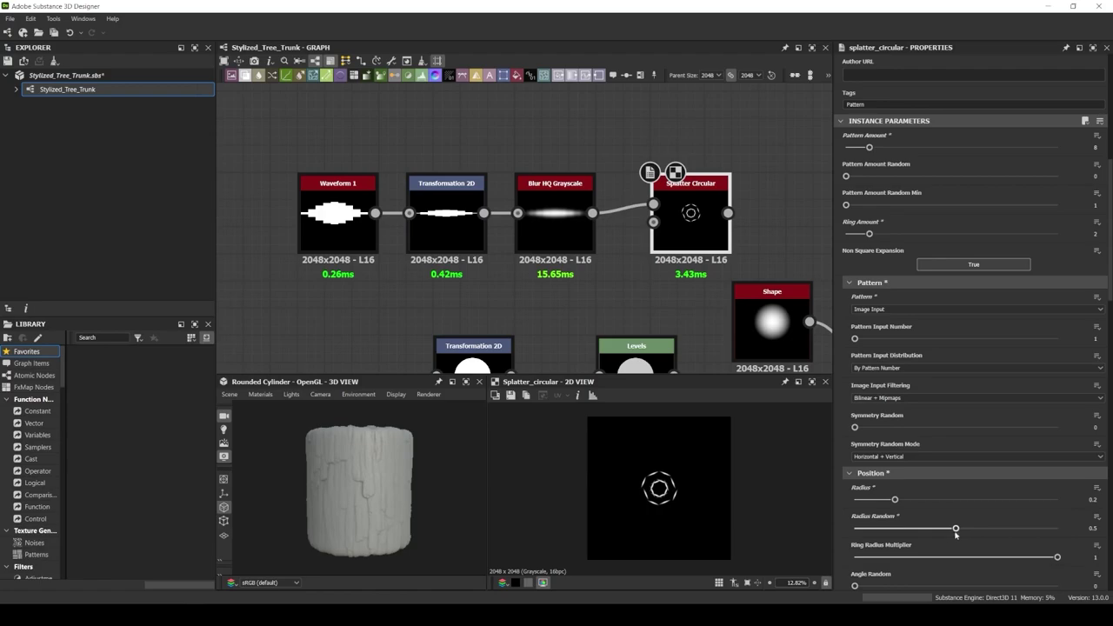
pyautogui.scroll(-2, 870, 522)
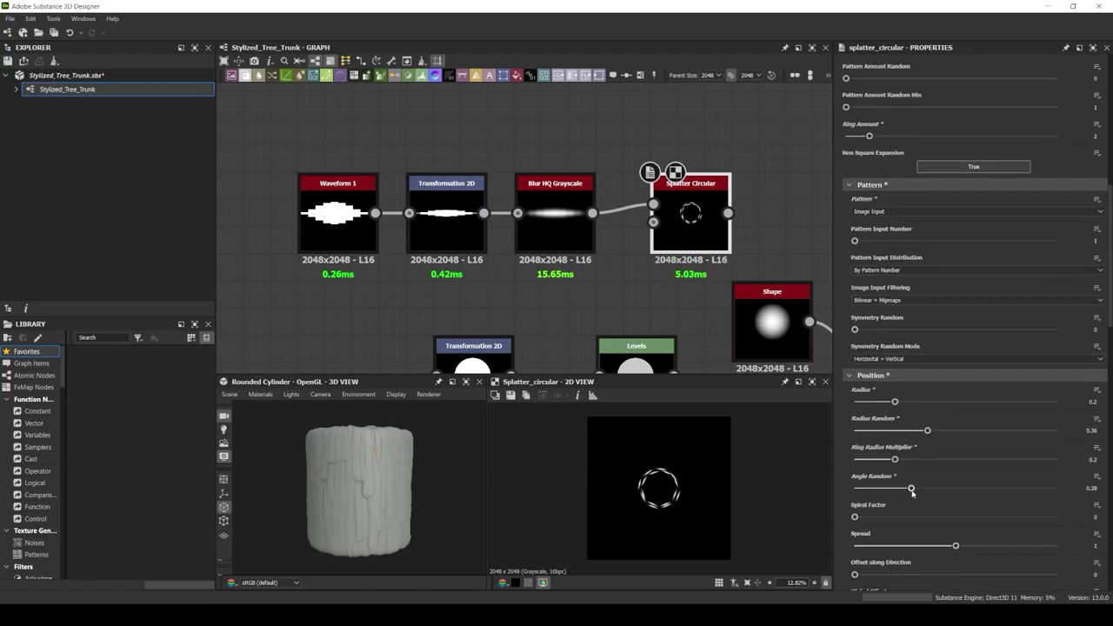
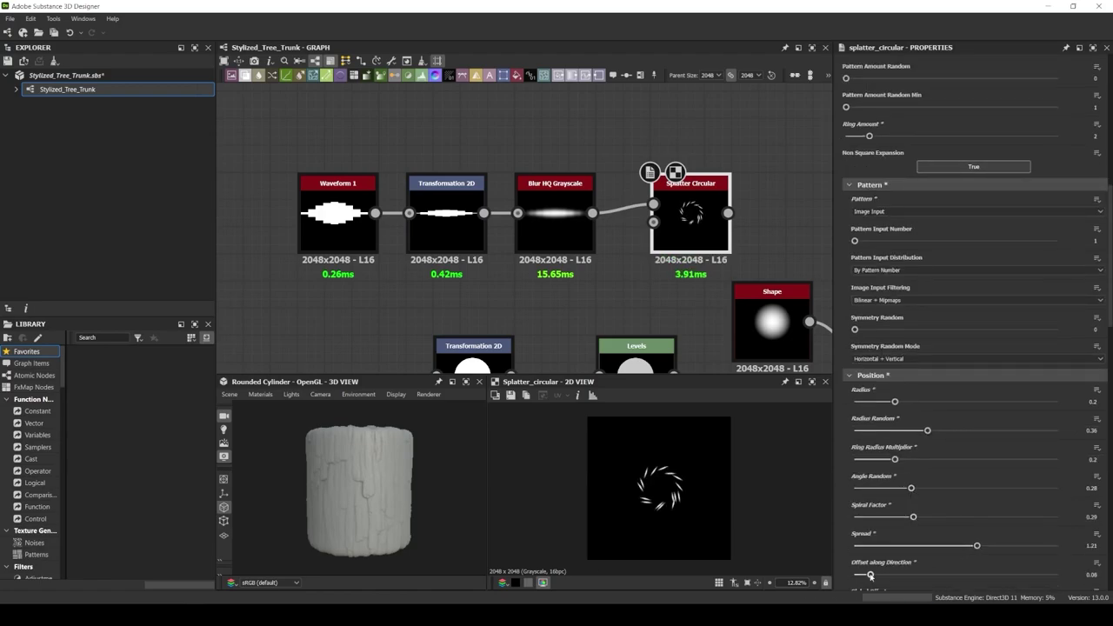
# Adjust the Splatter Circular size, pattern/ring rotation and color sliders
pyautogui.scroll(-2, 965, 348)
pyautogui.scroll(-3, 966, 348)
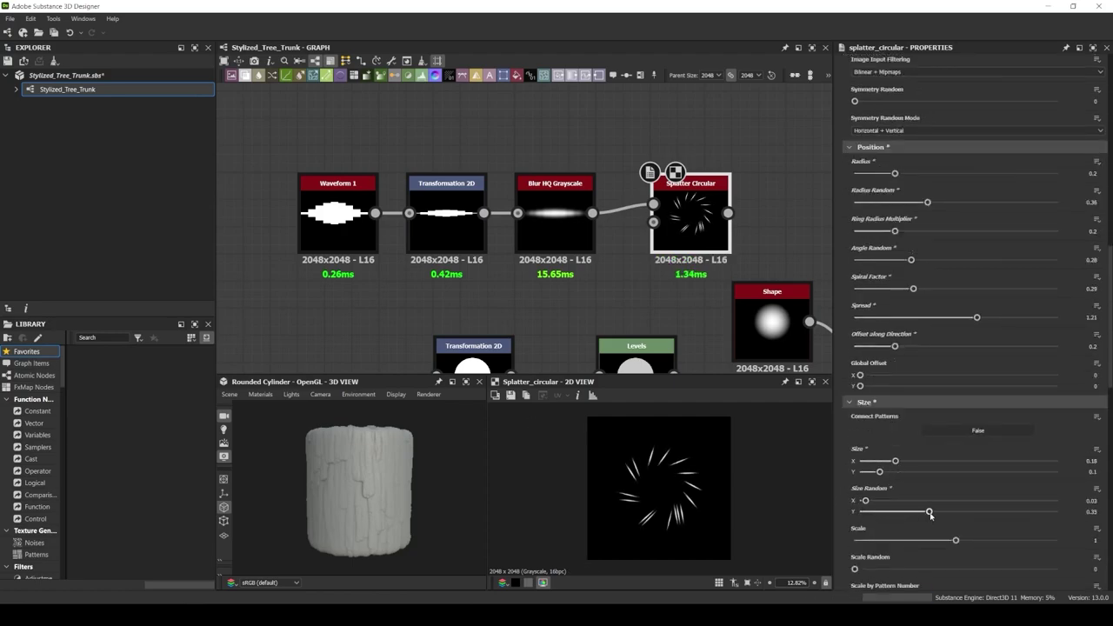
pyautogui.scroll(-5, 914, 435)
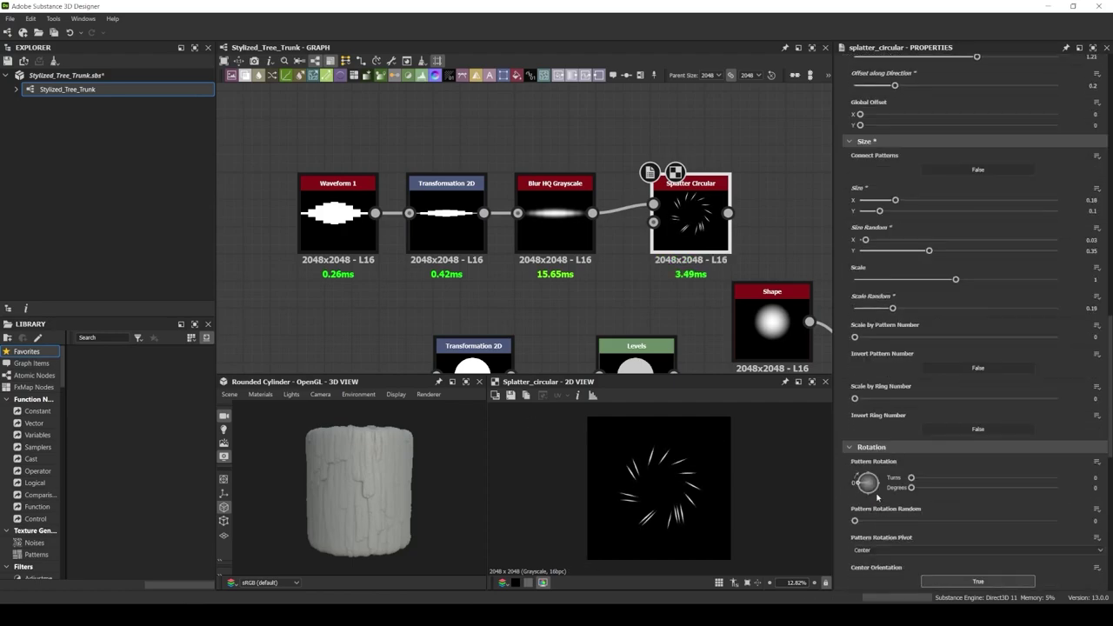
pyautogui.moveTo(868, 475); pyautogui.dragTo(869, 481)
pyautogui.scroll(-3, 885, 546)
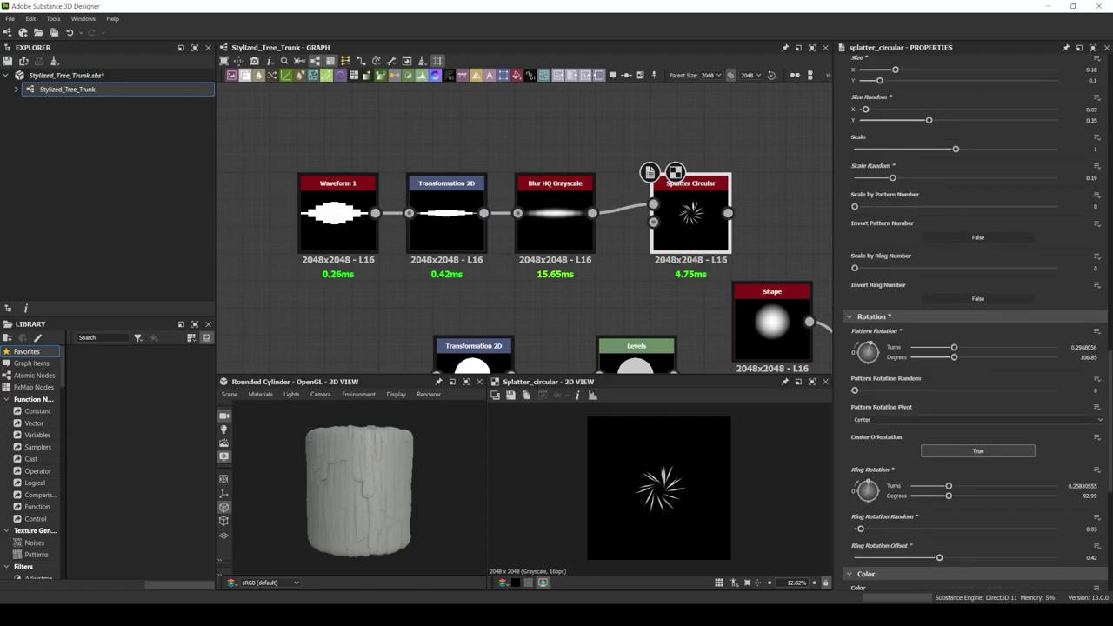
pyautogui.scroll(-5, 957, 392)
pyautogui.scroll(-4, 957, 391)
# Add a Blend node from the Splatter Circular output, set to Subtract
pyautogui.moveTo(696, 287); pyautogui.dragTo(388, 231, button='middle')
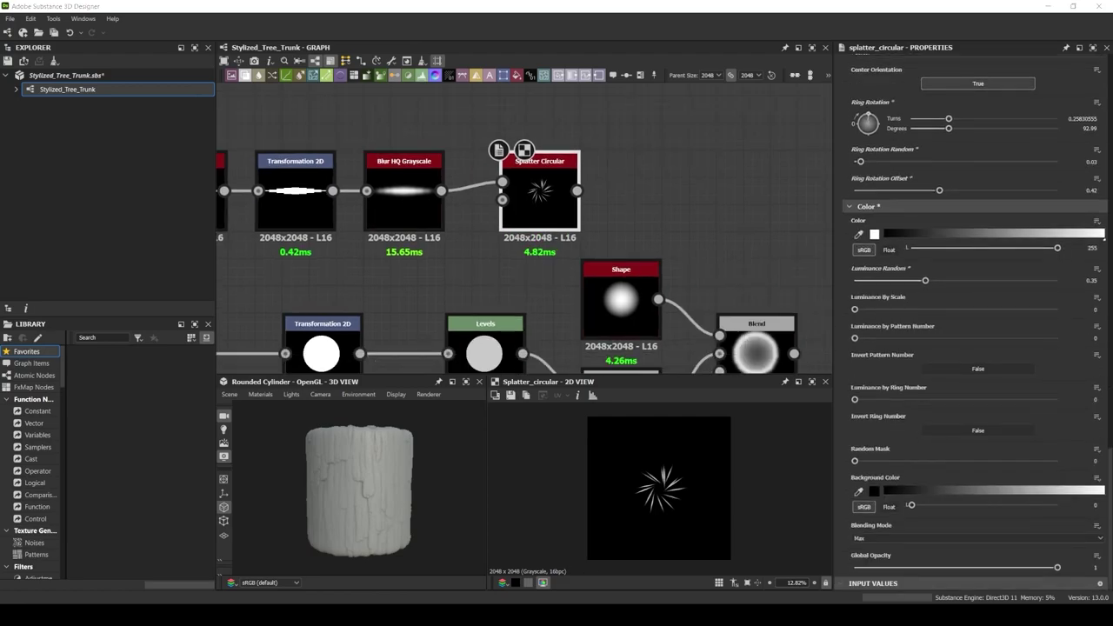
pyautogui.moveTo(639, 318); pyautogui.dragTo(690, 305)
pyautogui.click(717, 298)
# Connect the Splatter Circular to the Blend and insert a Transformation 2D on that link
pyautogui.moveTo(421, 155); pyautogui.dragTo(700, 247)
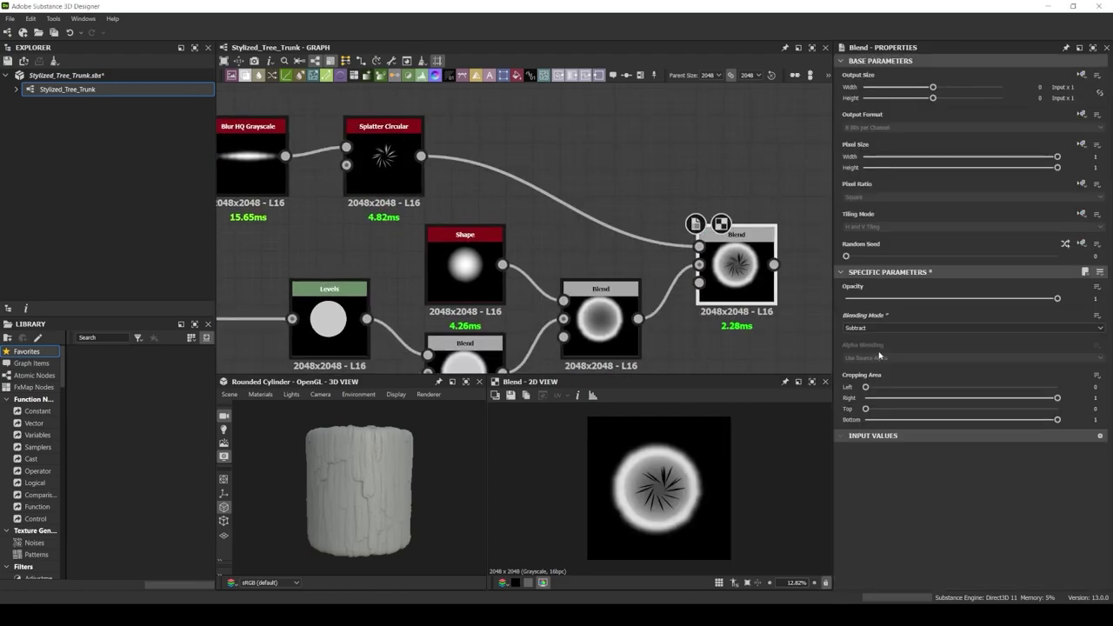
pyautogui.press('space')
pyautogui.click(513, 182)
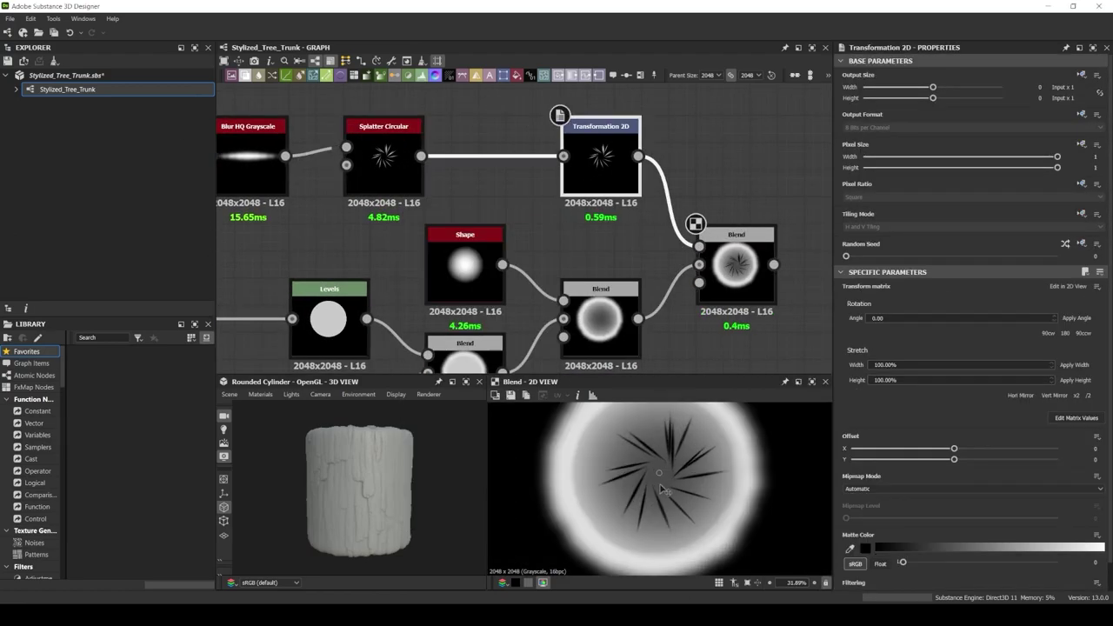
# Pull the splatter streaks closer together and set luminance randomness to 0.72
pyautogui.scroll(2, 661, 493)
pyautogui.moveTo(382, 218); pyautogui.dragTo(614, 235, button='middle')
pyautogui.click(615, 174)
pyautogui.scroll(-5, 896, 458)
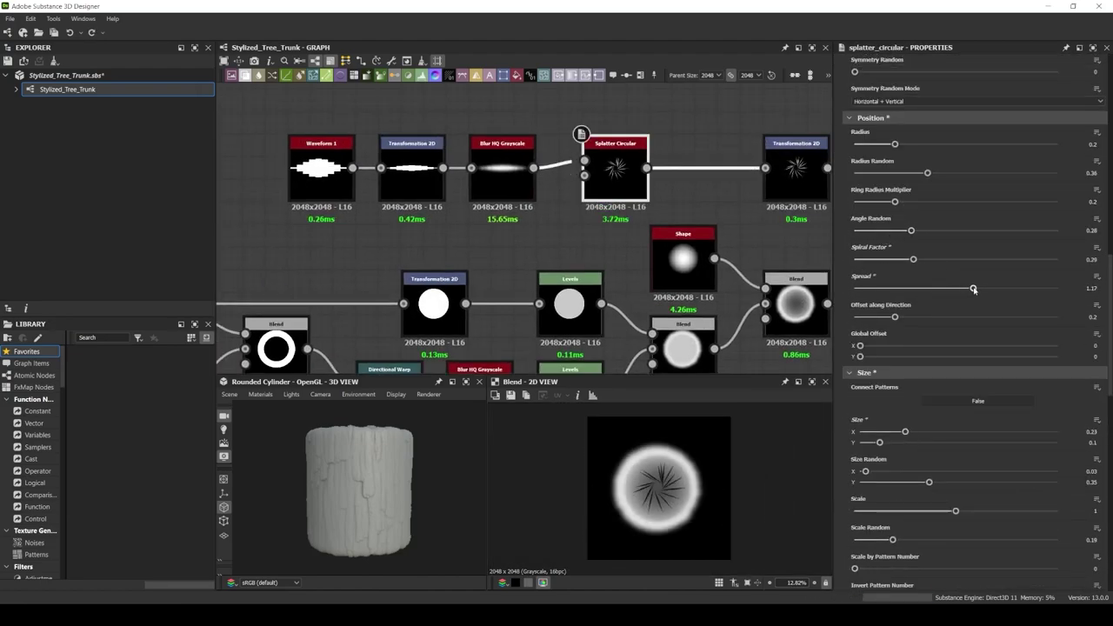
pyautogui.moveTo(895, 317); pyautogui.dragTo(886, 318)
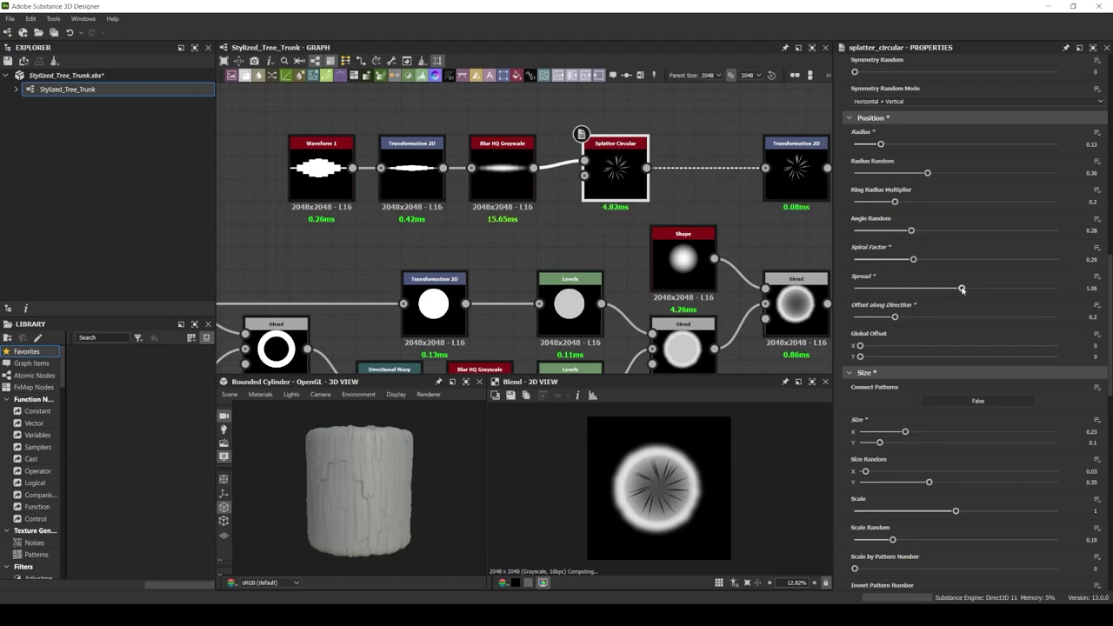
pyautogui.scroll(-5, 973, 492)
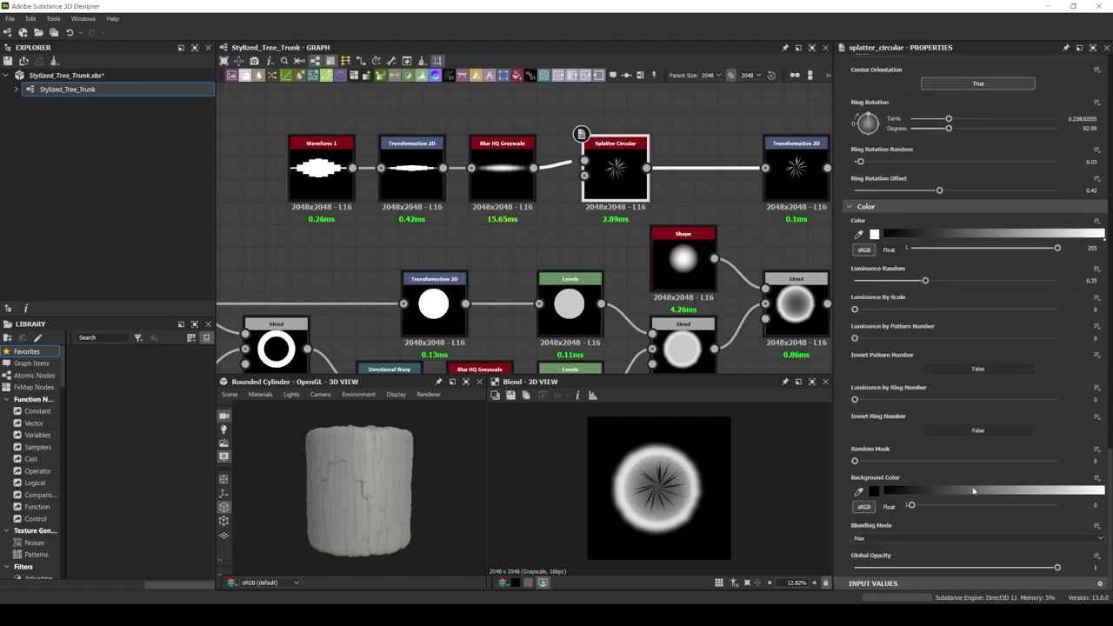
pyautogui.moveTo(1015, 282); pyautogui.dragTo(1000, 283)
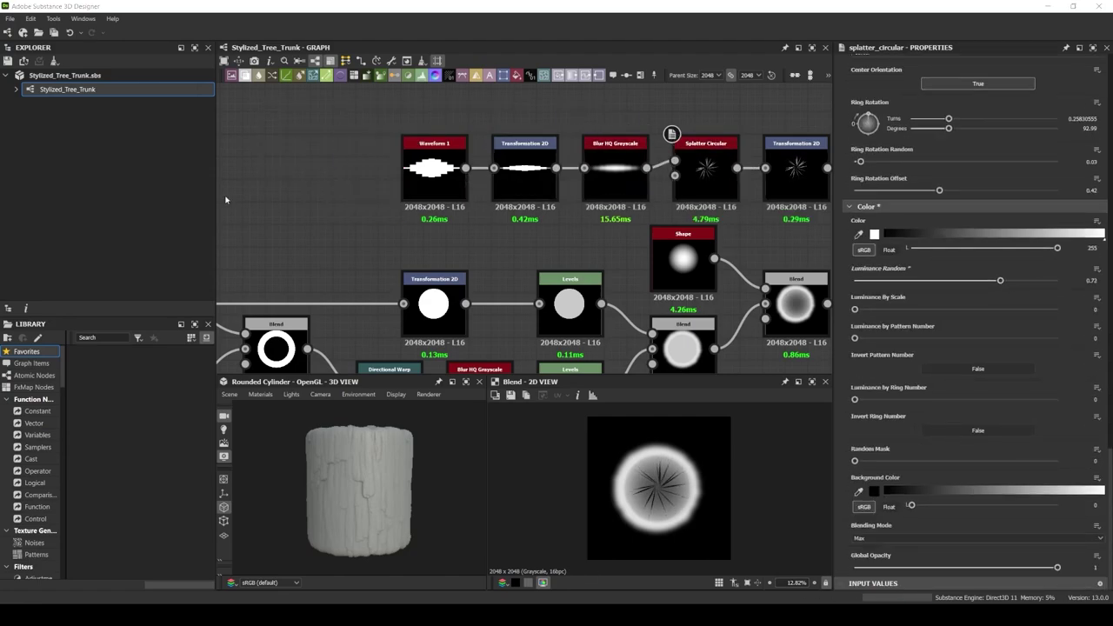
# Add a Directional Noise 2 node to the graph
pyautogui.press('space')
pyautogui.write('dire')
pyautogui.click(574, 327)
# Randomize the Directional Noise 2 seed, set disorder 0.15, then chain Cartesian To Polar and Blur HQ
pyautogui.click(1065, 131)
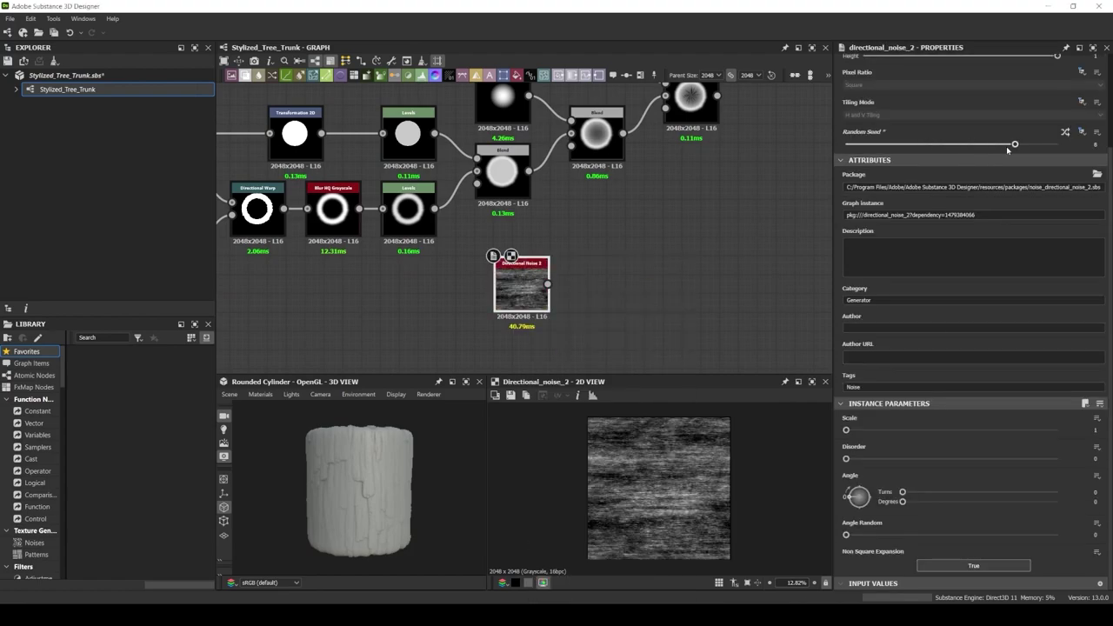
pyautogui.moveTo(845, 458); pyautogui.dragTo(877, 458)
pyautogui.moveTo(548, 283); pyautogui.dragTo(672, 285)
pyautogui.write('cart')
pyautogui.press('Return')
pyautogui.write('blur')
pyautogui.press('Return')
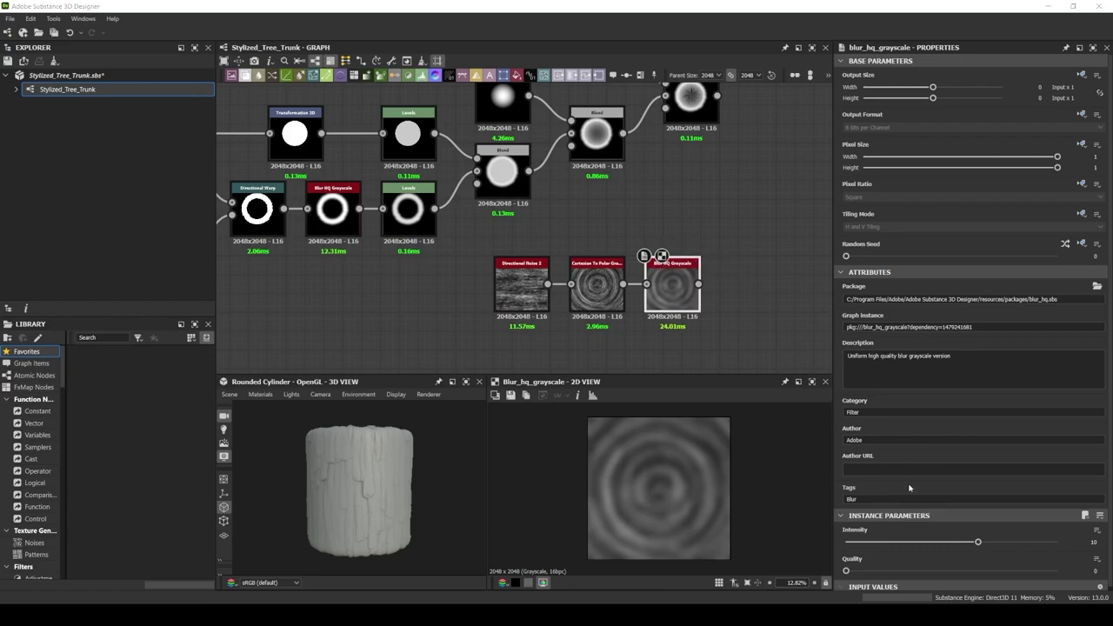
# Add a Slope Blur with 32 samples to the disc branch
pyautogui.moveTo(739, 261); pyautogui.dragTo(652, 299, button='middle')
pyautogui.moveTo(613, 323); pyautogui.dragTo(674, 209)
pyautogui.write('slope')
pyautogui.press('Return')
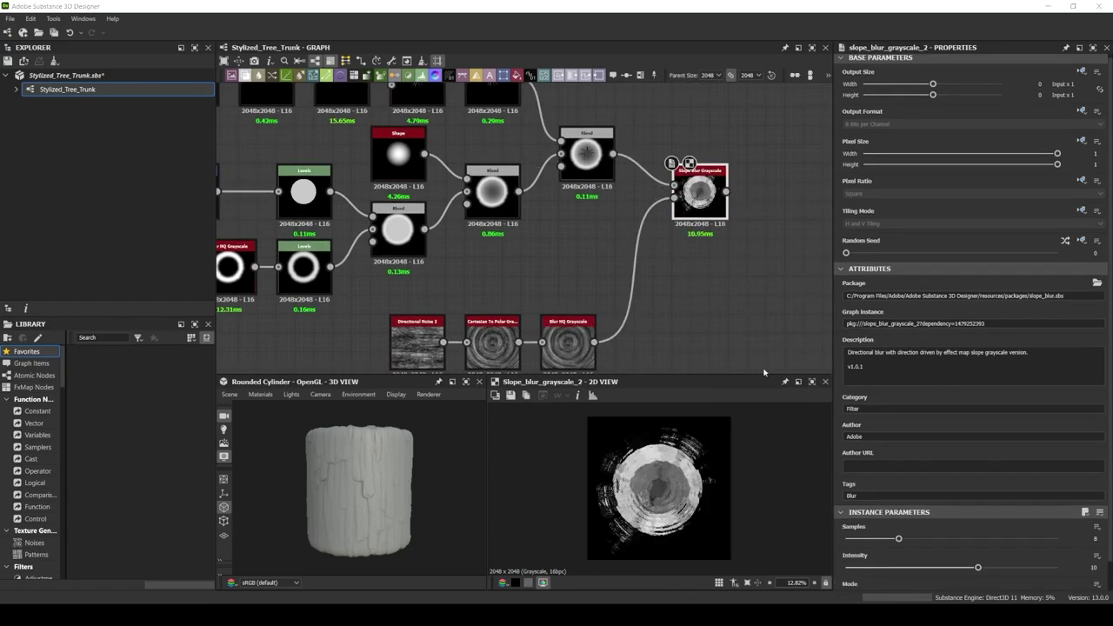
pyautogui.moveTo(899, 539); pyautogui.dragTo(1058, 539)
pyautogui.scroll(-1, 888, 572)
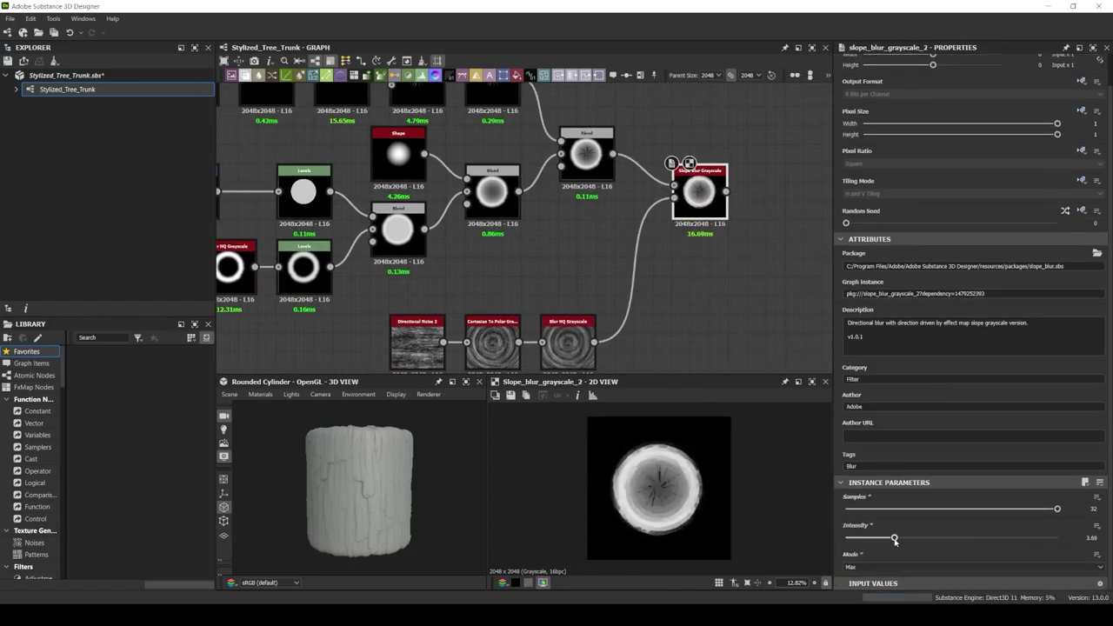
# Follow the Slope Blur with a Blur HQ at quality 1 and intensity 0.41
pyautogui.moveTo(739, 278); pyautogui.dragTo(568, 285, button='middle')
pyautogui.moveTo(554, 199); pyautogui.dragTo(631, 200)
pyautogui.write('blur')
pyautogui.press('Return')
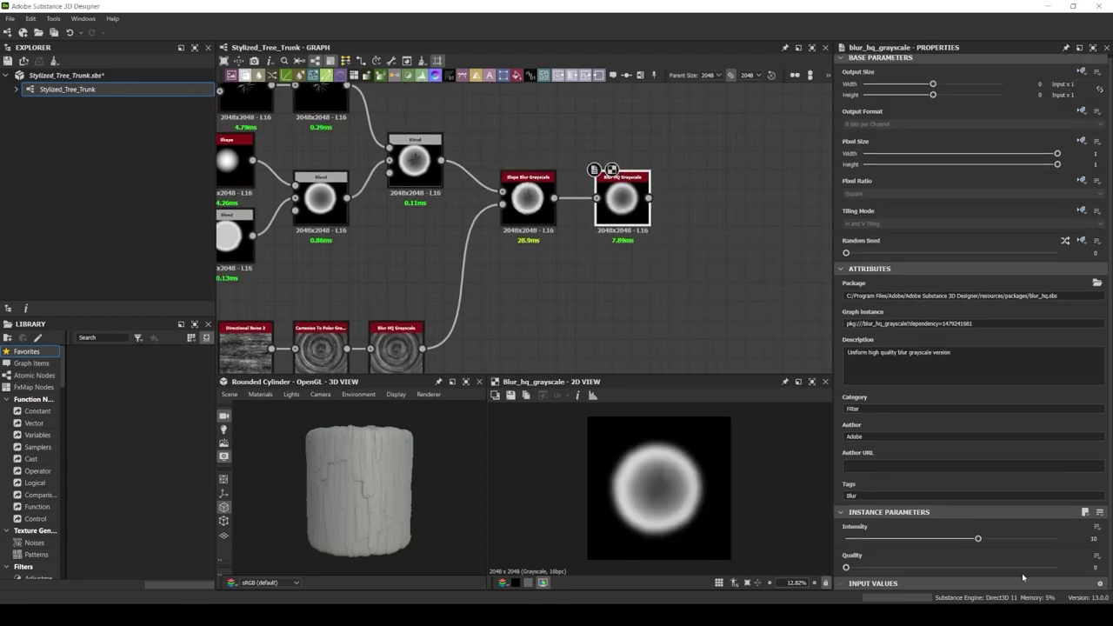
pyautogui.click(1023, 567)
pyautogui.moveTo(978, 539); pyautogui.dragTo(851, 540)
# Multiply the polar rings over the blurred disc with a Blend at 0.6 opacity
pyautogui.write('blend')
pyautogui.press('Return')
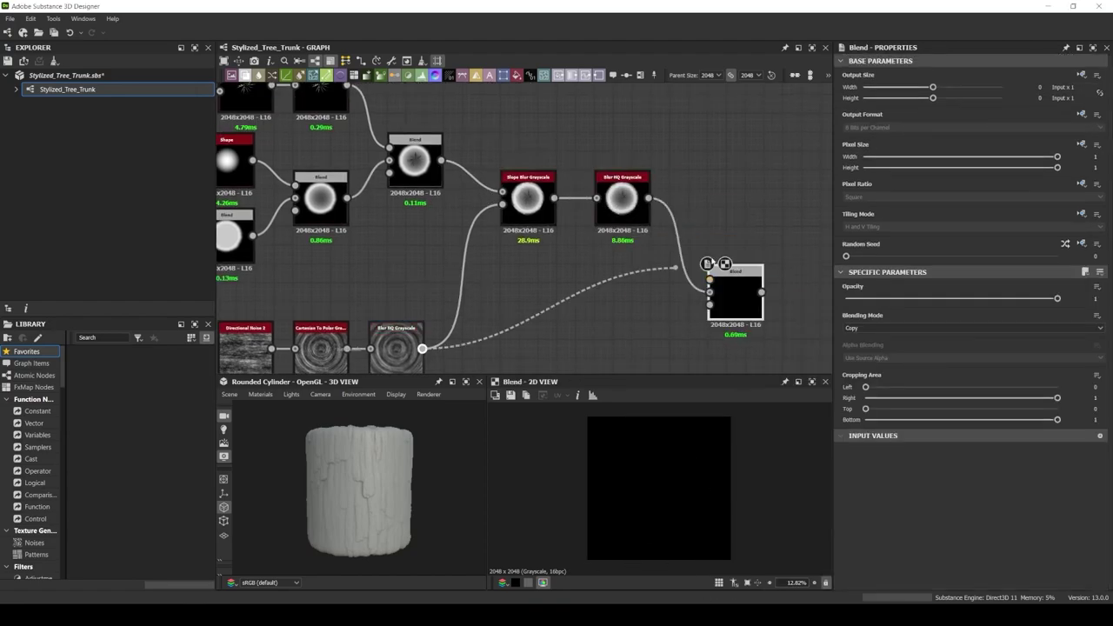
pyautogui.moveTo(424, 348); pyautogui.dragTo(699, 300)
pyautogui.click(970, 328)
pyautogui.click(870, 352)
pyautogui.moveTo(629, 222); pyautogui.dragTo(671, 235, button='middle')
# Line up the noise row, Slope Blur, blur and Blend nodes neatly
pyautogui.moveTo(480, 313); pyautogui.dragTo(493, 287)
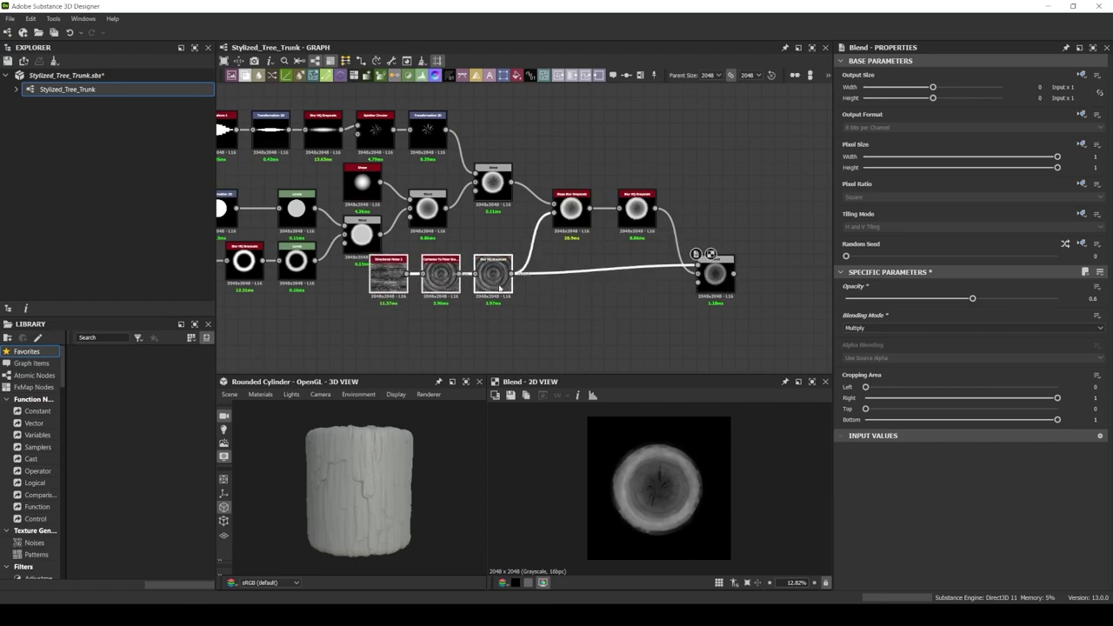
pyautogui.moveTo(604, 208); pyautogui.dragTo(605, 235)
pyautogui.moveTo(726, 279); pyautogui.dragTo(726, 291)
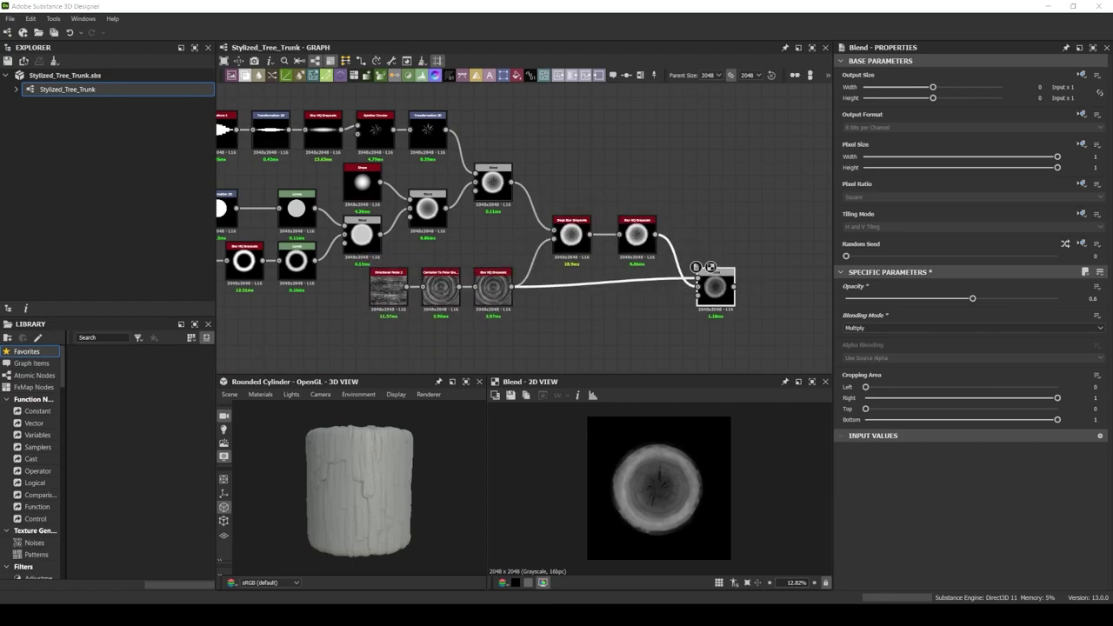
pyautogui.scroll(3, 609, 279)
pyautogui.moveTo(510, 266); pyautogui.dragTo(577, 266)
# Add a Vector Morph Grayscale driven by a low-scale Perlin Noise through a Gradient Map
pyautogui.write('vector morph')
pyautogui.click(643, 281)
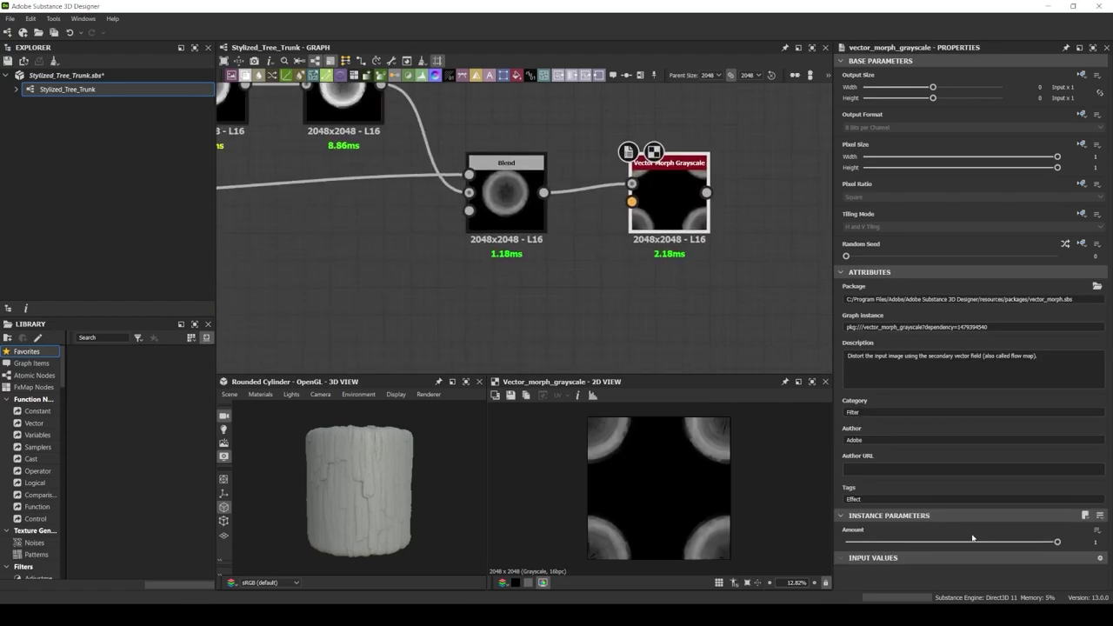
pyautogui.click(453, 300)
pyautogui.click(891, 542)
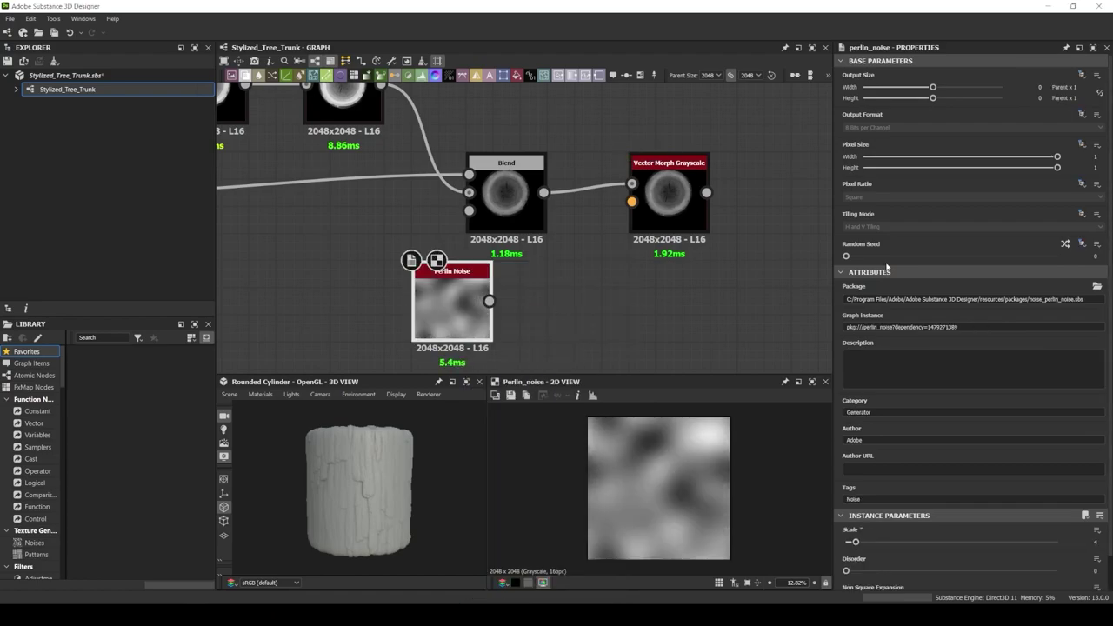
pyautogui.moveTo(490, 301); pyautogui.dragTo(526, 301)
pyautogui.click(565, 287)
pyautogui.moveTo(598, 301); pyautogui.dragTo(632, 202)
pyautogui.click(668, 192)
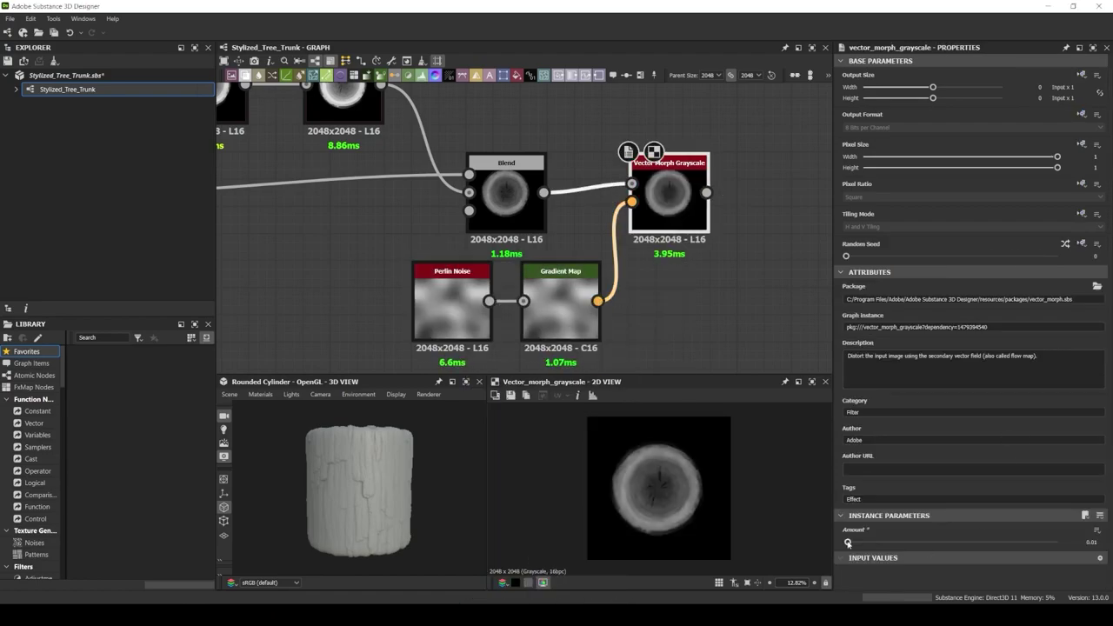
# Add a Transformation 2D after the Vector Morph, set to No Tiling
pyautogui.moveTo(706, 192); pyautogui.dragTo(748, 186)
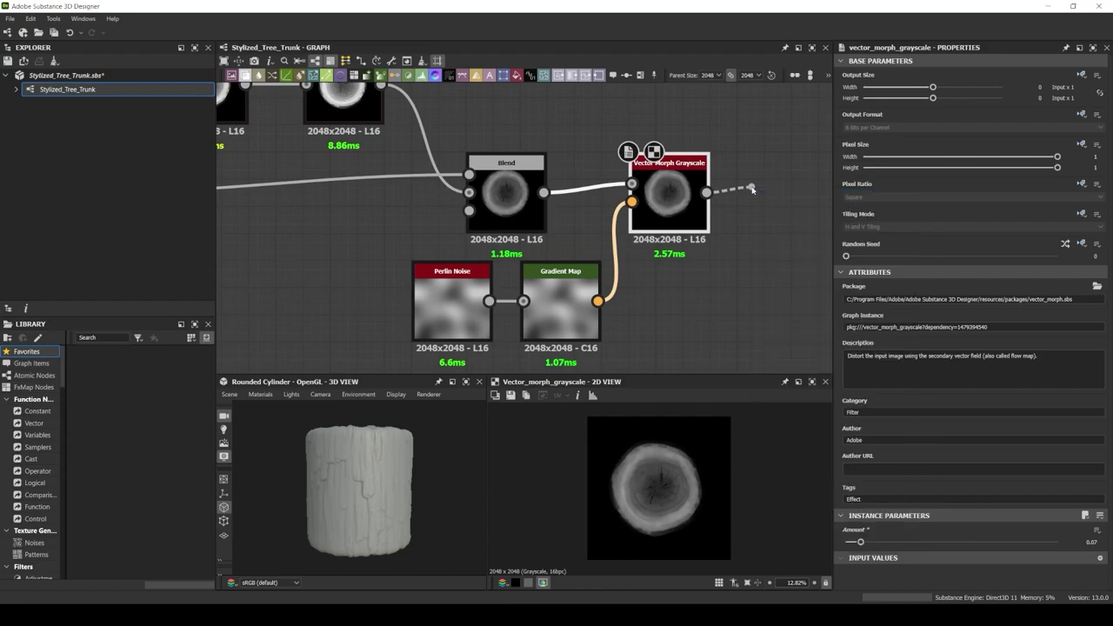
pyautogui.click(1082, 213)
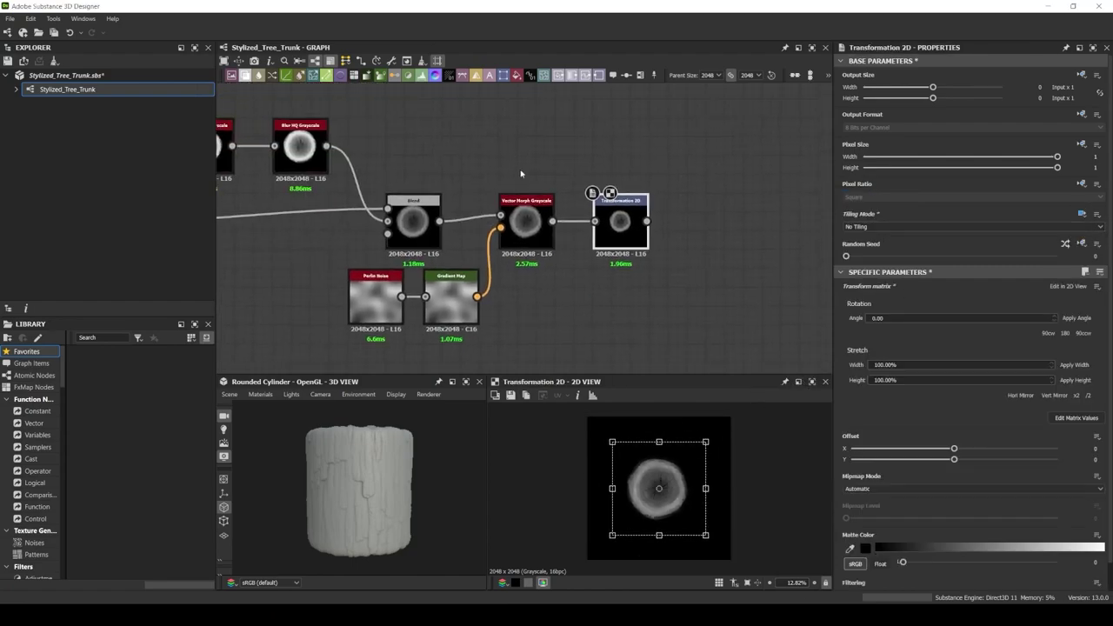
pyautogui.moveTo(338, 288); pyautogui.dragTo(683, 274)
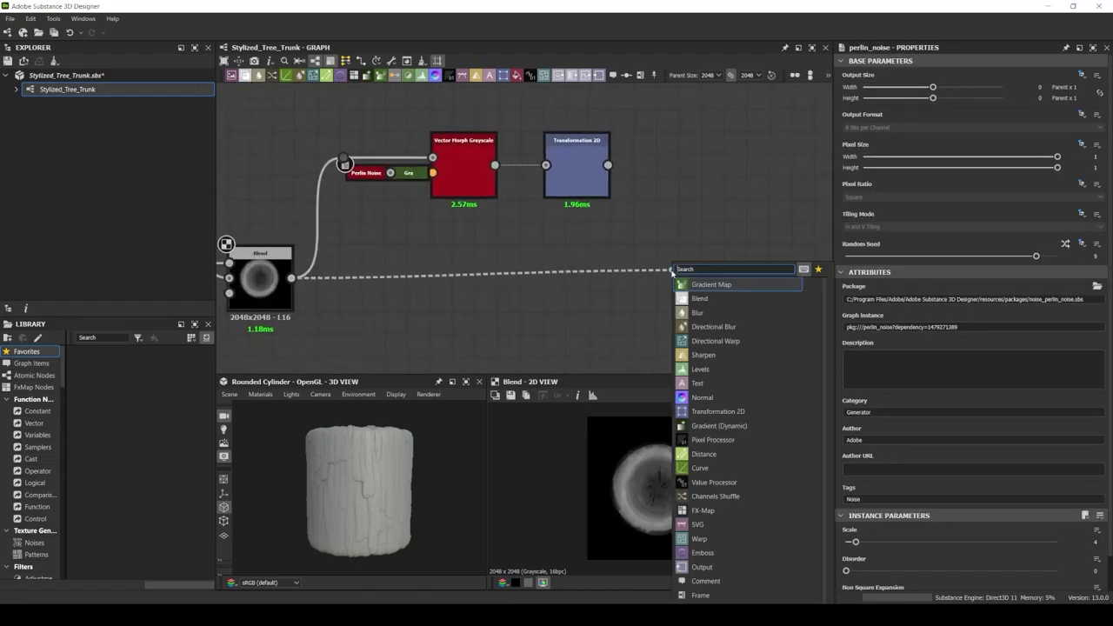
# Add a Tile Generator fed by the Blend and the transformed disc
pyautogui.write('ti')
pyautogui.click(751, 341)
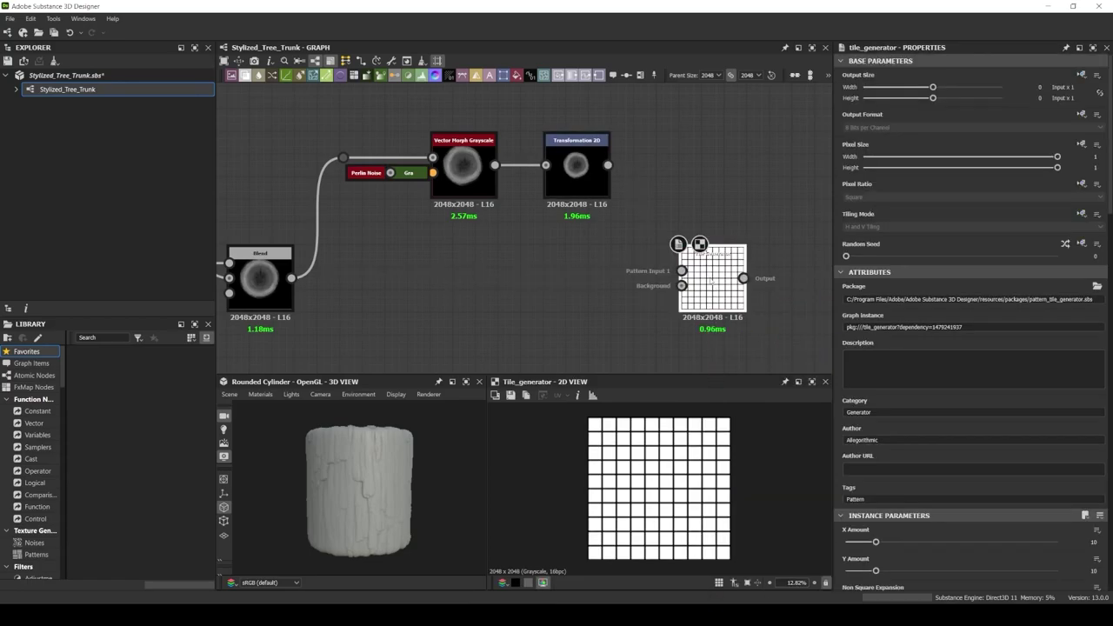
pyautogui.scroll(-5, 873, 517)
pyautogui.scroll(-2, 872, 516)
pyautogui.moveTo(607, 165); pyautogui.dragTo(659, 241)
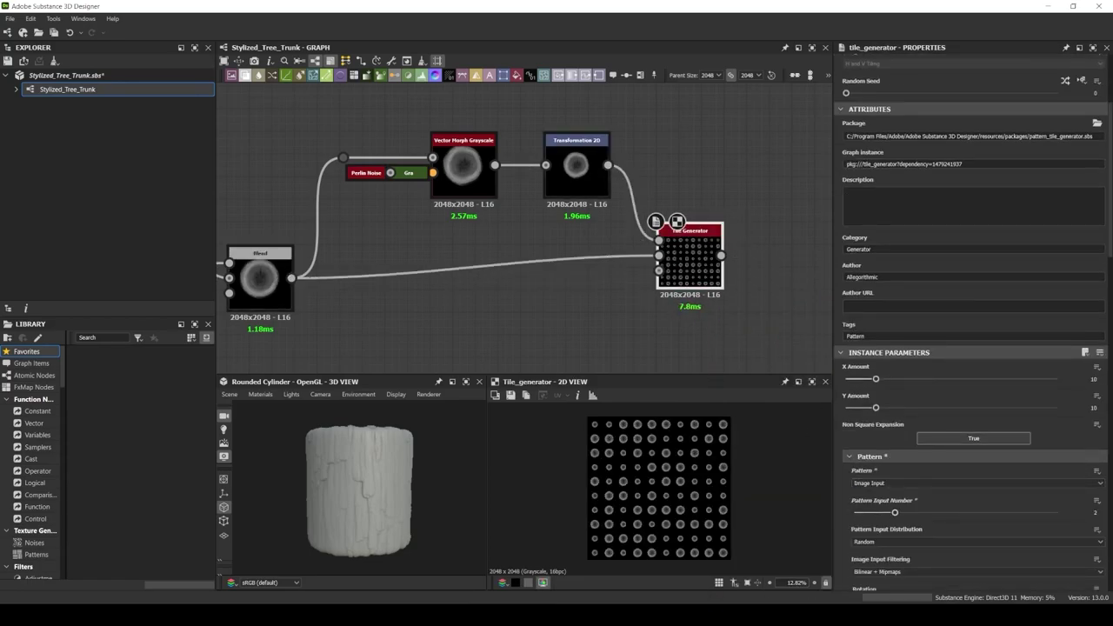
# Set the Tile Generator's offset and offset random values
pyautogui.moveTo(876, 379)
pyautogui.mouseDown()
pyautogui.moveTo(852, 379)
pyautogui.moveTo(852, 408)
pyautogui.mouseUp()
pyautogui.scroll(-3, 957, 391)
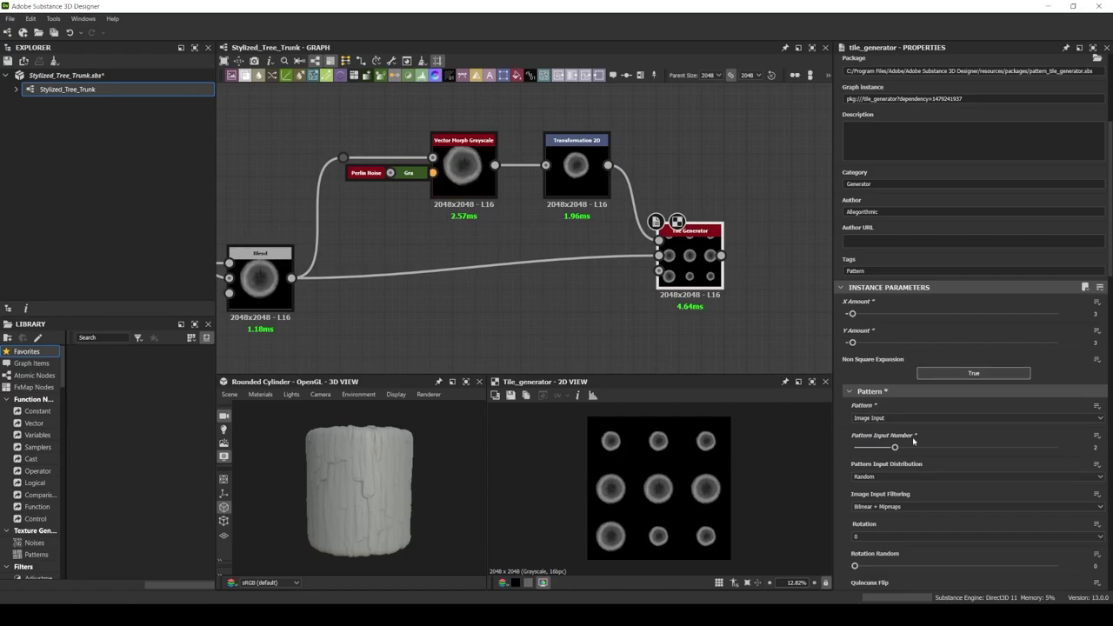
pyautogui.moveTo(855, 501); pyautogui.dragTo(1058, 501)
pyautogui.moveTo(855, 562); pyautogui.dragTo(1057, 561)
pyautogui.scroll(-3, 956, 348)
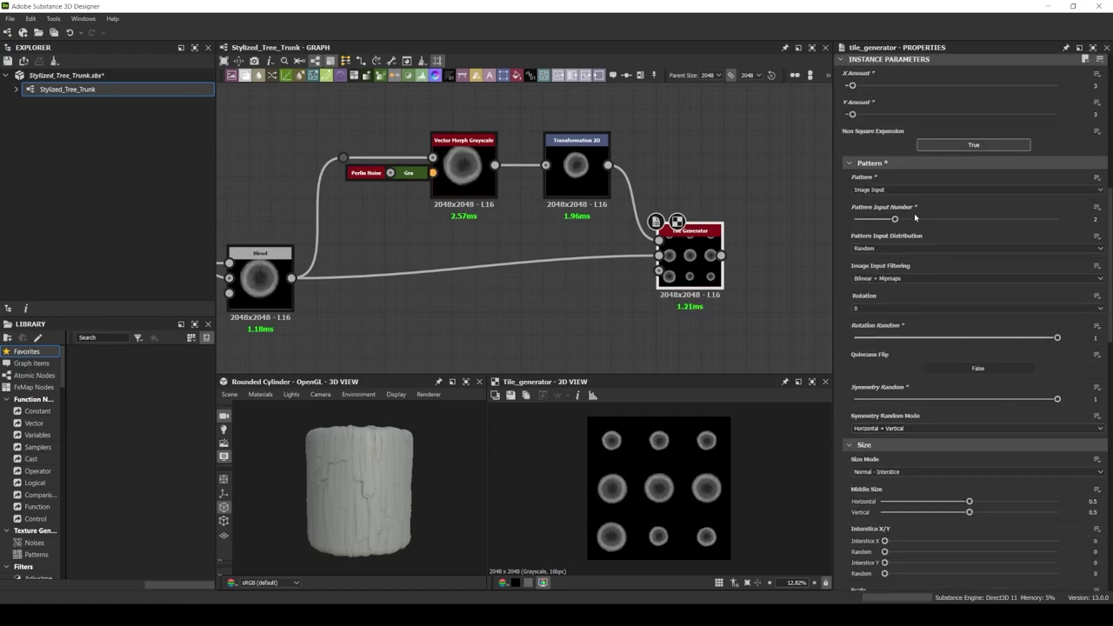
pyautogui.moveTo(853, 147); pyautogui.dragTo(858, 147)
pyautogui.scroll(-3, 957, 348)
pyautogui.scroll(2, 957, 347)
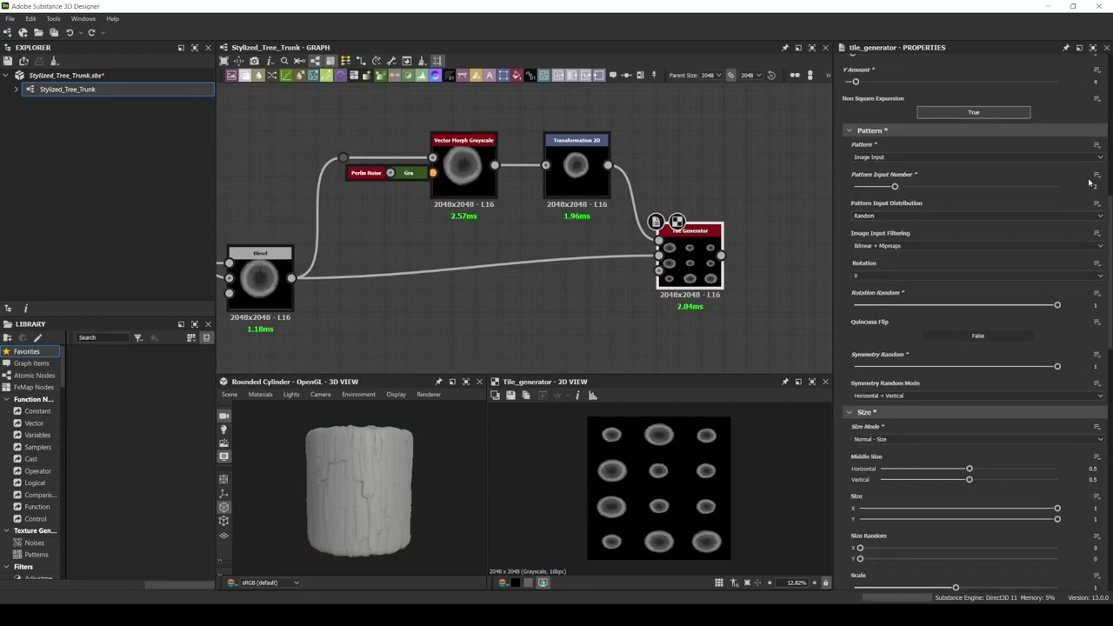
pyautogui.scroll(-2, 975, 449)
pyautogui.scroll(-1, 976, 449)
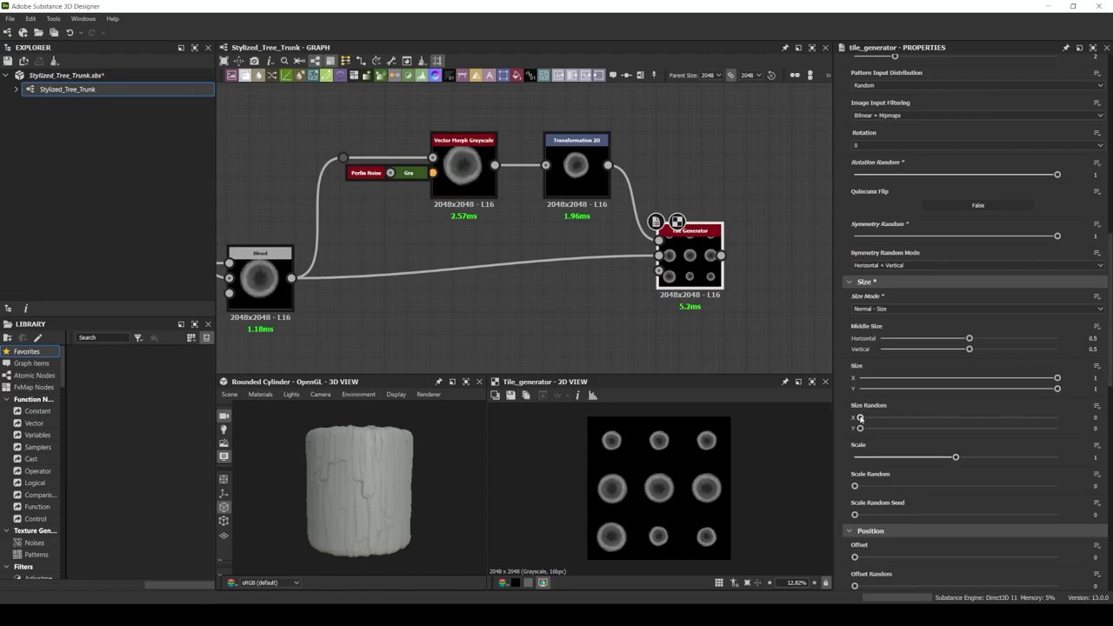
# Set dot scale 1.25 with 0.69 scale random, plus position random and rotation
pyautogui.moveTo(860, 417)
pyautogui.mouseDown()
pyautogui.moveTo(925, 417)
pyautogui.moveTo(860, 417)
pyautogui.mouseUp()
pyautogui.moveTo(956, 457); pyautogui.dragTo(981, 457)
pyautogui.moveTo(855, 486); pyautogui.dragTo(994, 485)
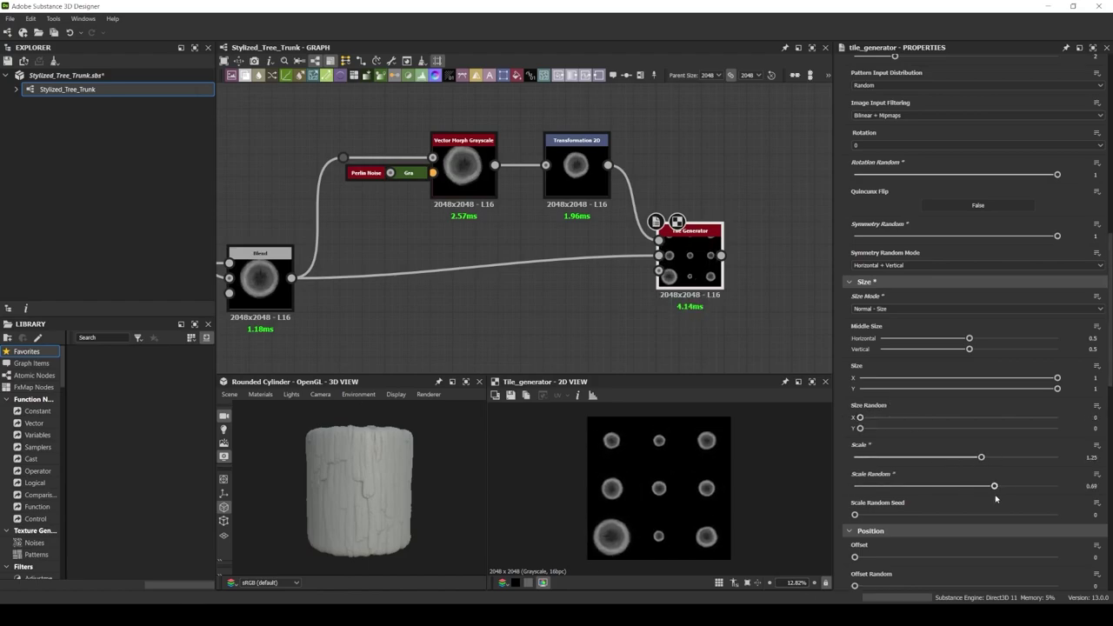
pyautogui.moveTo(855, 514); pyautogui.dragTo(930, 514)
pyautogui.scroll(-2, 931, 514)
pyautogui.moveTo(855, 492); pyautogui.dragTo(1017, 492)
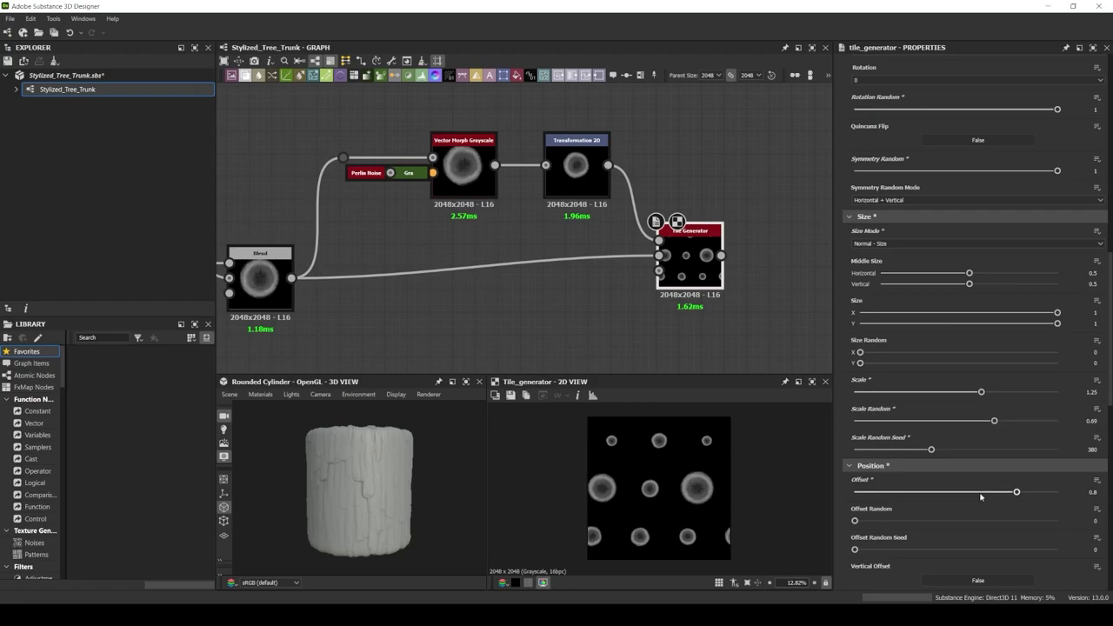
pyautogui.scroll(-1, 981, 497)
pyautogui.moveTo(855, 488); pyautogui.dragTo(881, 488)
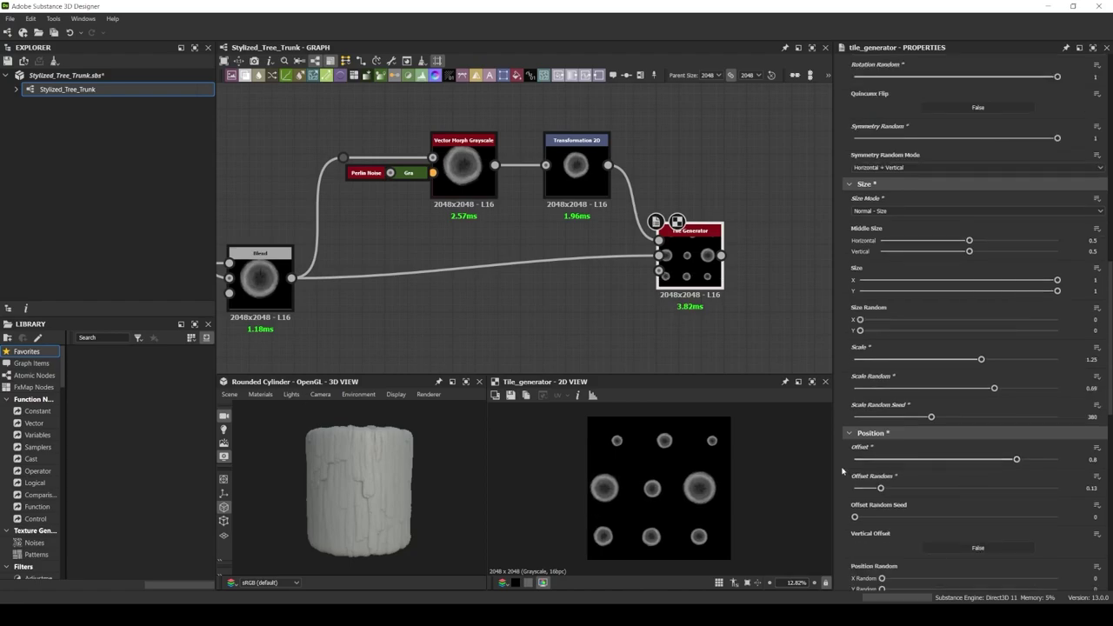
pyautogui.scroll(-4, 842, 470)
pyautogui.moveTo(855, 448)
pyautogui.mouseDown()
pyautogui.moveTo(920, 448)
pyautogui.moveTo(895, 459)
pyautogui.mouseUp()
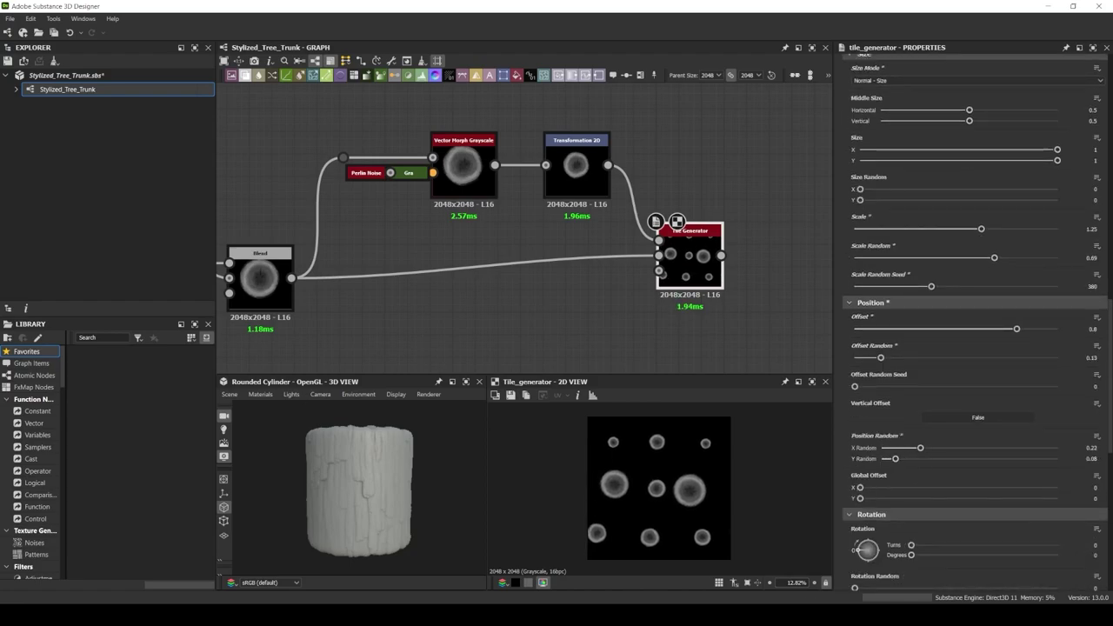
pyautogui.moveTo(912, 545); pyautogui.dragTo(935, 545)
pyautogui.scroll(-4, 943, 523)
pyautogui.scroll(-3, 975, 435)
pyautogui.moveTo(855, 489); pyautogui.dragTo(981, 489)
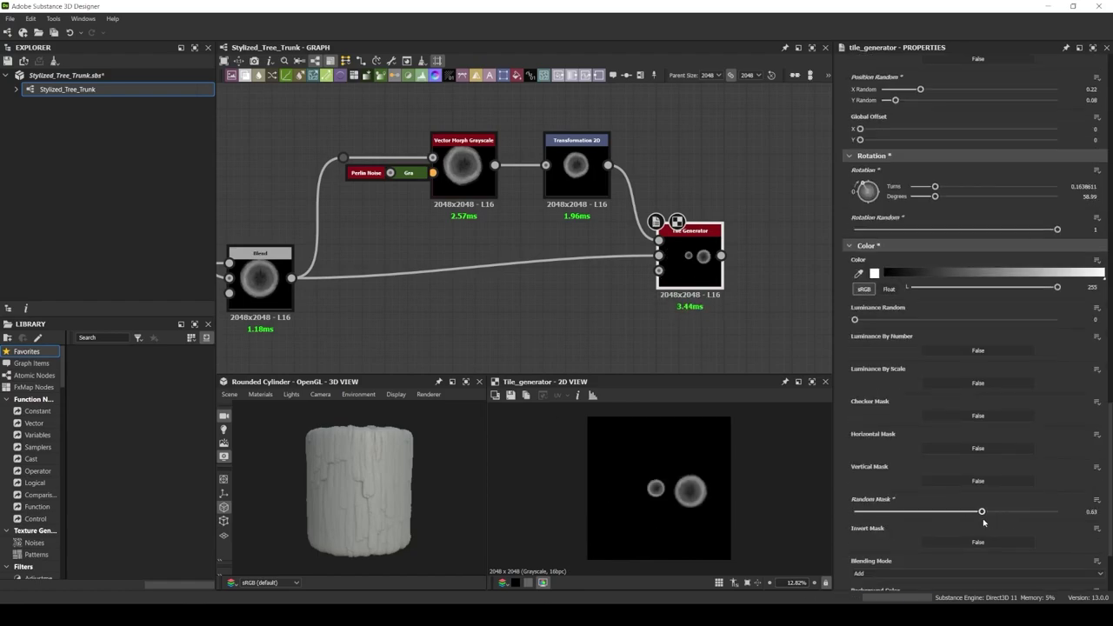
# Set the X/Y tile amounts and raise Random Mask to 0.72 to leave few dots
pyautogui.scroll(5, 1060, 261)
pyautogui.scroll(10, 1060, 136)
pyautogui.press('Return')
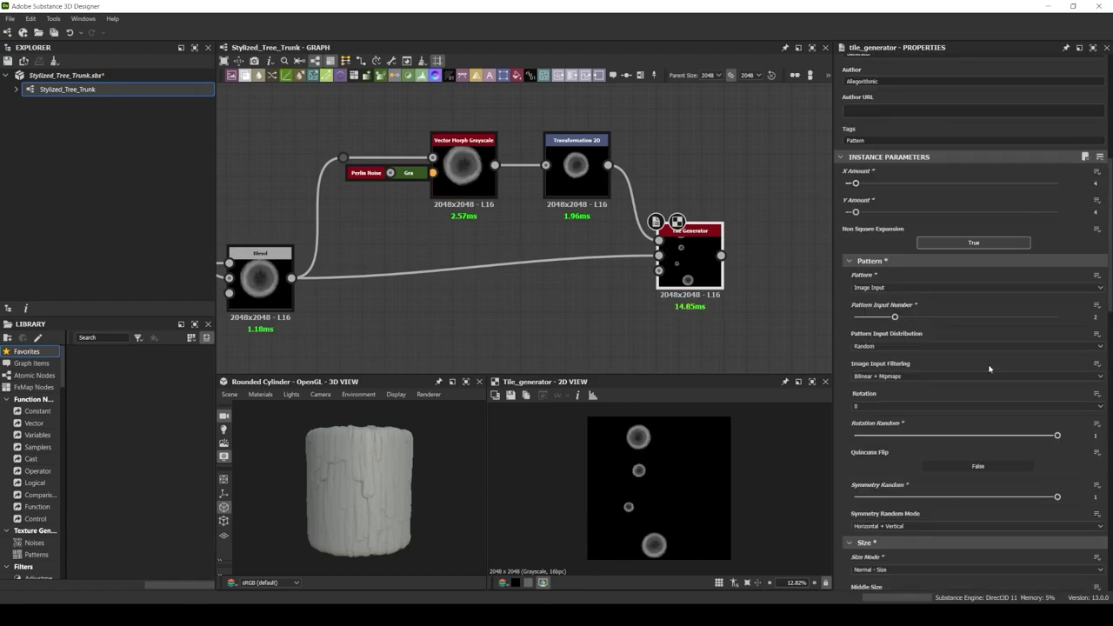
pyautogui.scroll(-2, 989, 368)
pyautogui.scroll(-5, 1027, 435)
pyautogui.scroll(-5, 1053, 496)
pyautogui.scroll(-2, 1053, 496)
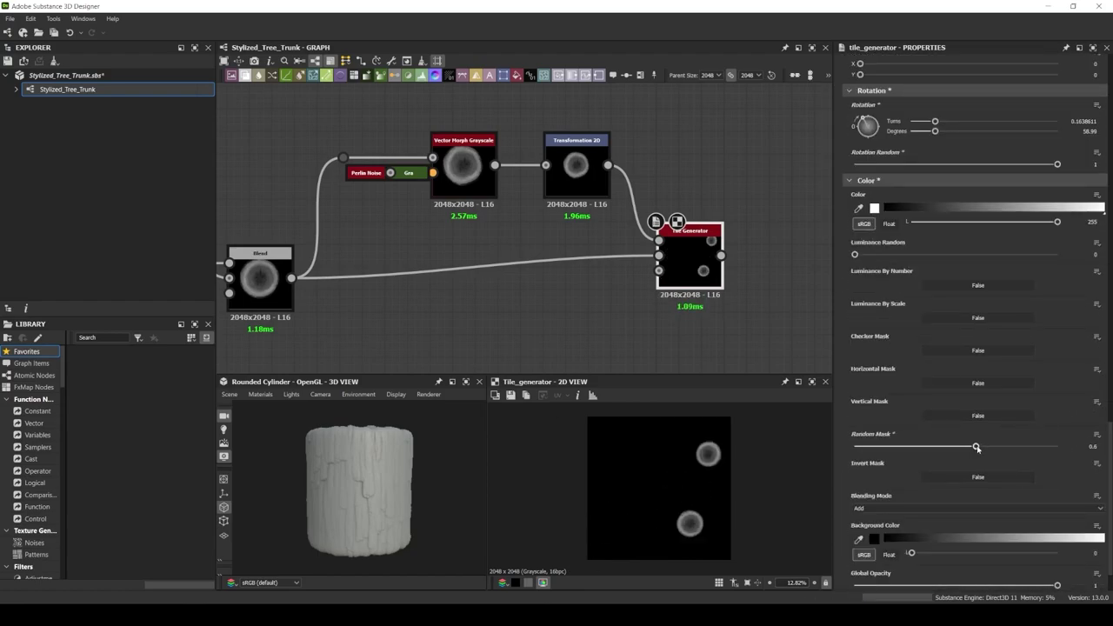
pyautogui.scroll(5, 1057, 435)
pyautogui.scroll(10, 1070, 348)
pyautogui.doubleClick(1094, 281)
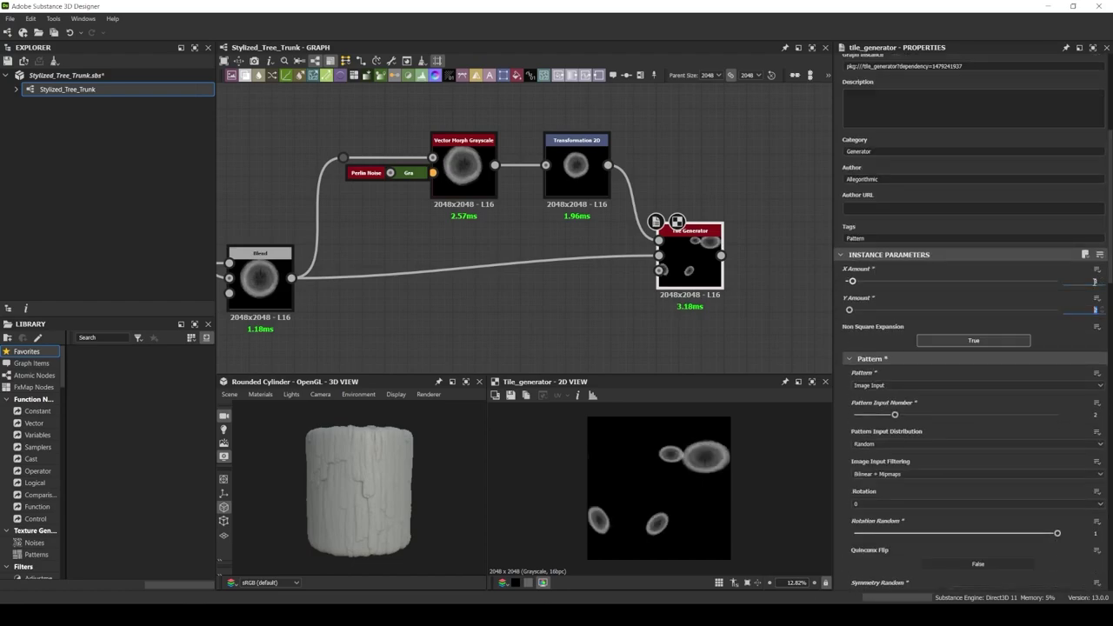
pyautogui.scroll(-5, 1001, 391)
pyautogui.scroll(-5, 965, 478)
pyautogui.moveTo(961, 479); pyautogui.dragTo(983, 478)
pyautogui.scroll(5, 999, 378)
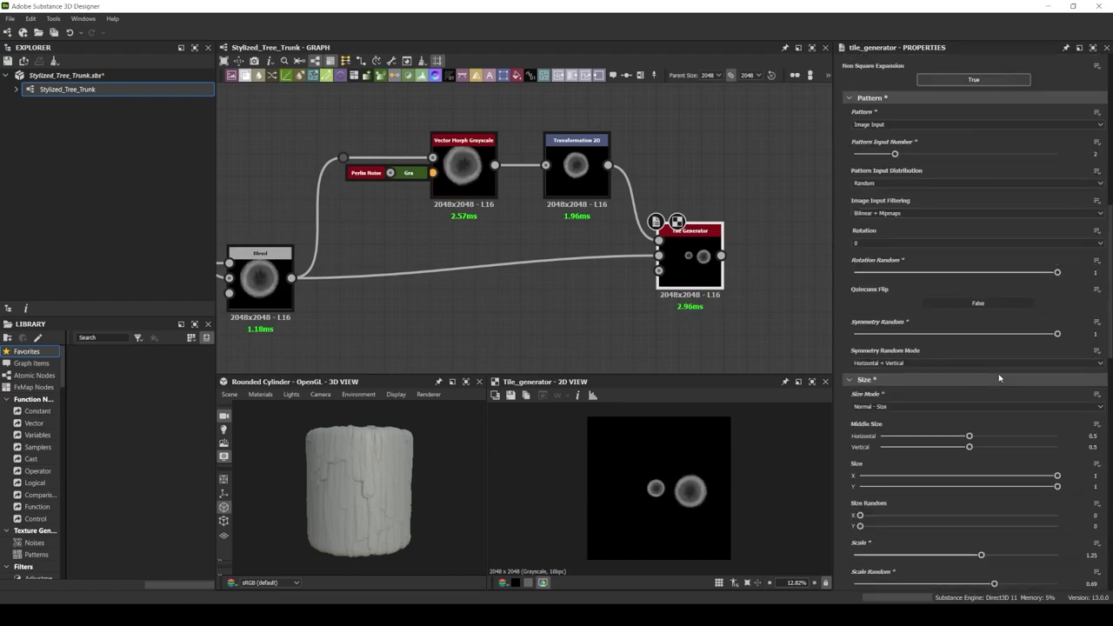
pyautogui.scroll(5, 999, 378)
pyautogui.scroll(-5, 1001, 391)
pyautogui.scroll(-5, 1000, 400)
pyautogui.scroll(-3, 1000, 409)
pyautogui.click(1000, 415)
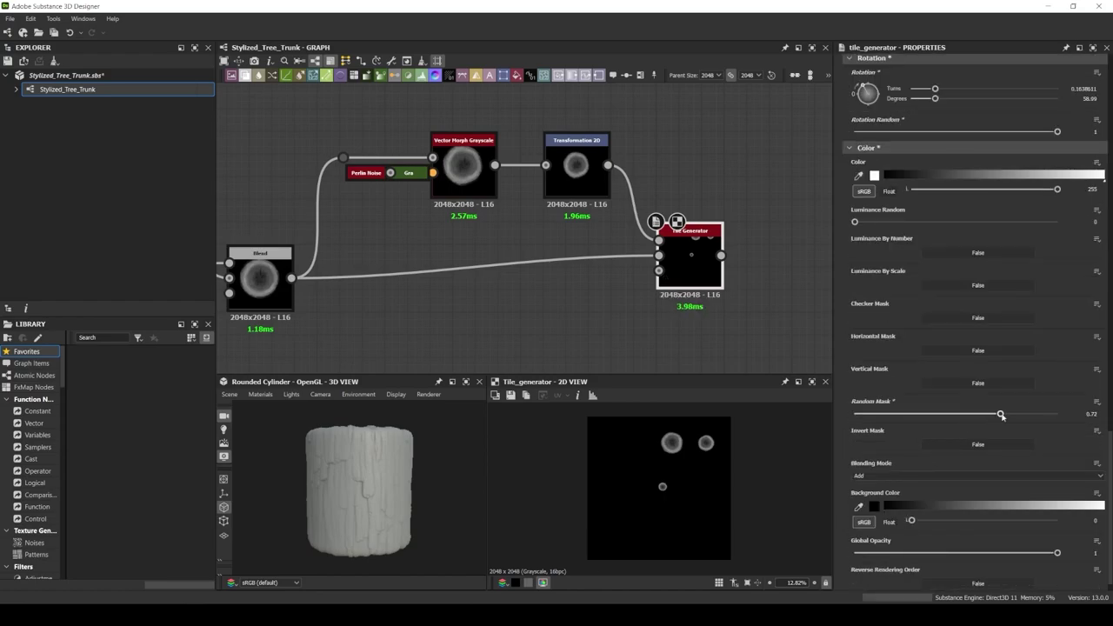
pyautogui.scroll(5, 1000, 408)
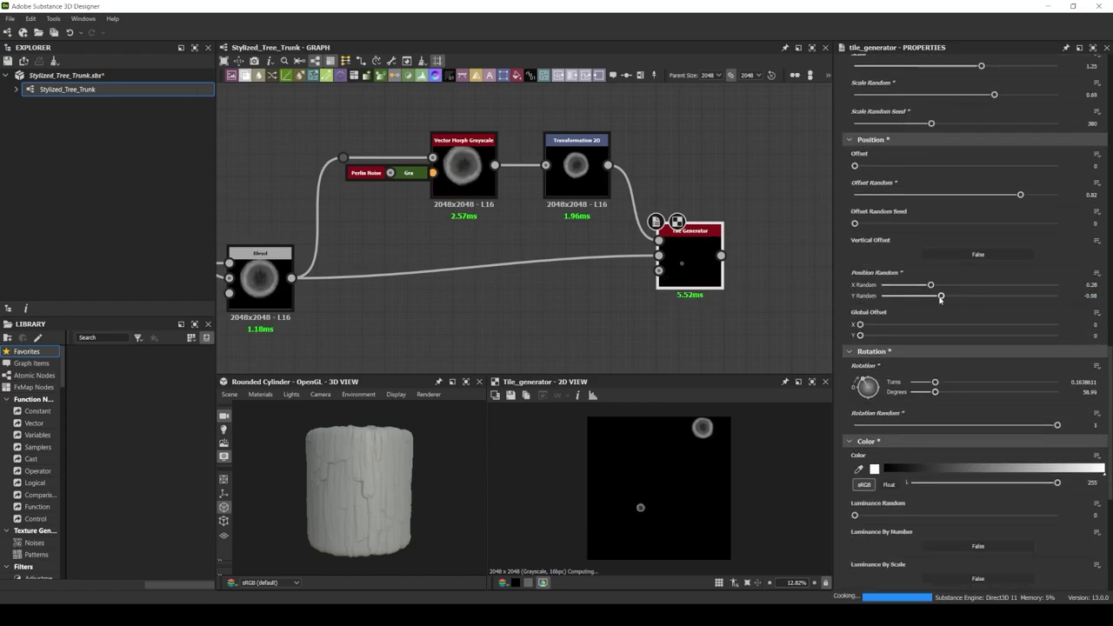
pyautogui.scroll(1, 931, 317)
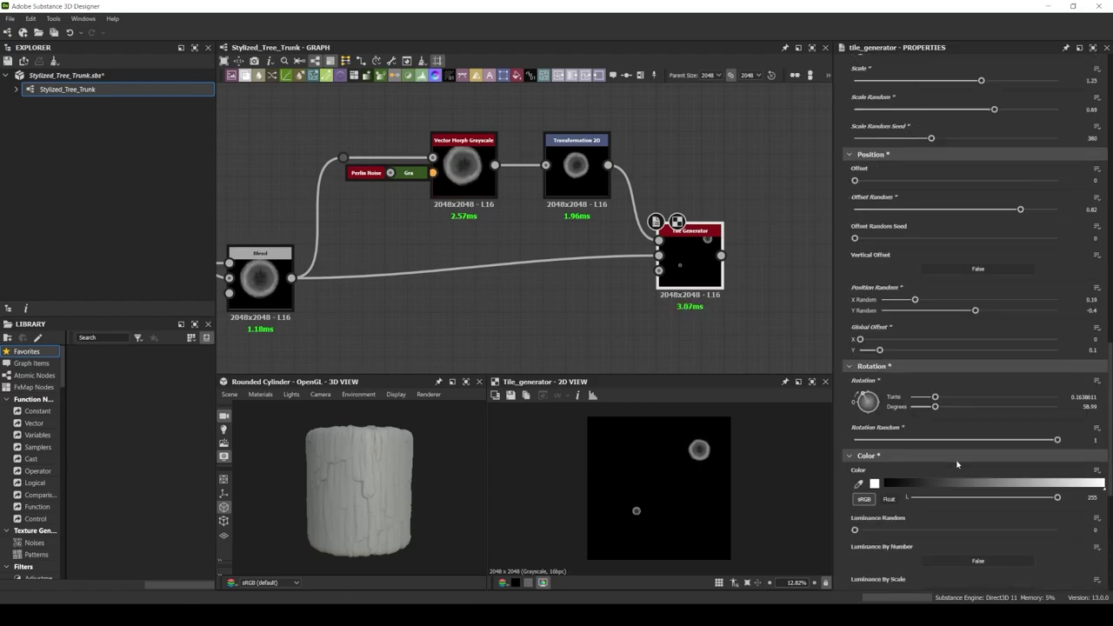
pyautogui.scroll(4, 931, 318)
pyautogui.moveTo(575, 332)
pyautogui.mouseDown(button='middle')
pyautogui.moveTo(179, 269)
pyautogui.moveTo(296, 229)
pyautogui.mouseUp(button='middle')
# Branch the Tile Generator into a Histogram Scan and a Blur HQ Grayscale at intensity 0.9
pyautogui.moveTo(442, 156); pyautogui.dragTo(497, 236)
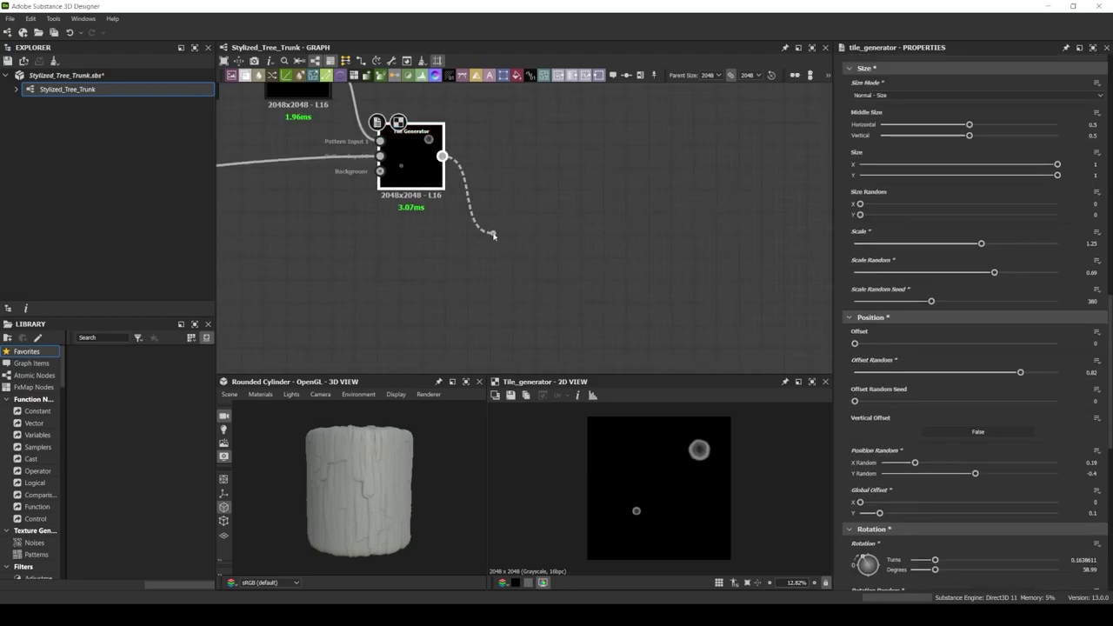
pyautogui.click(557, 266)
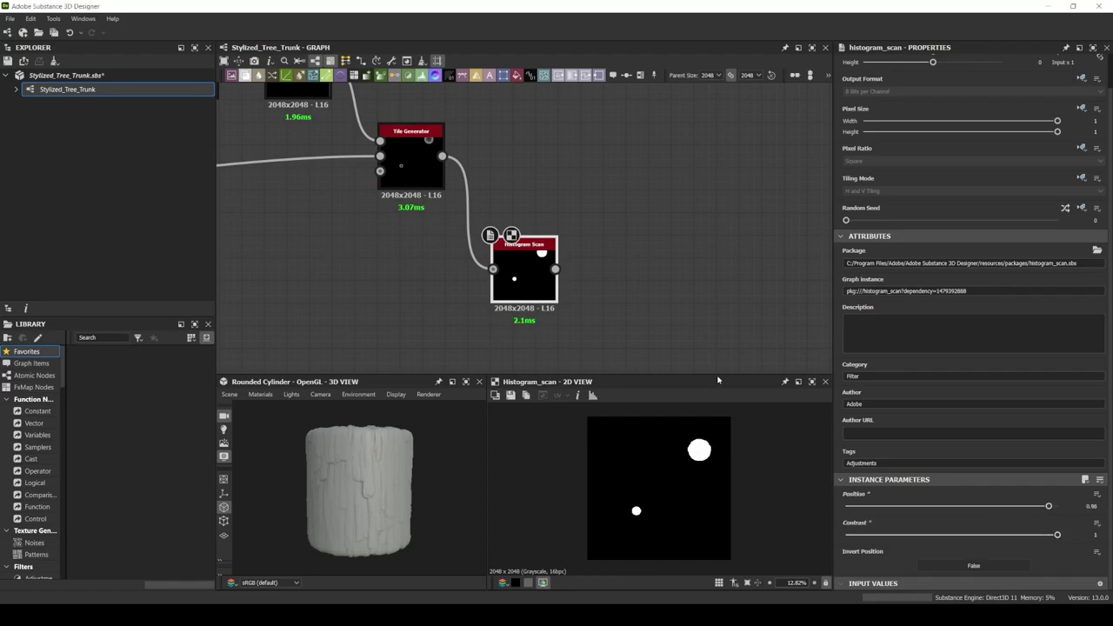
pyautogui.moveTo(979, 539); pyautogui.dragTo(857, 540)
pyautogui.scroll(3, 620, 554)
pyautogui.scroll(3, 621, 554)
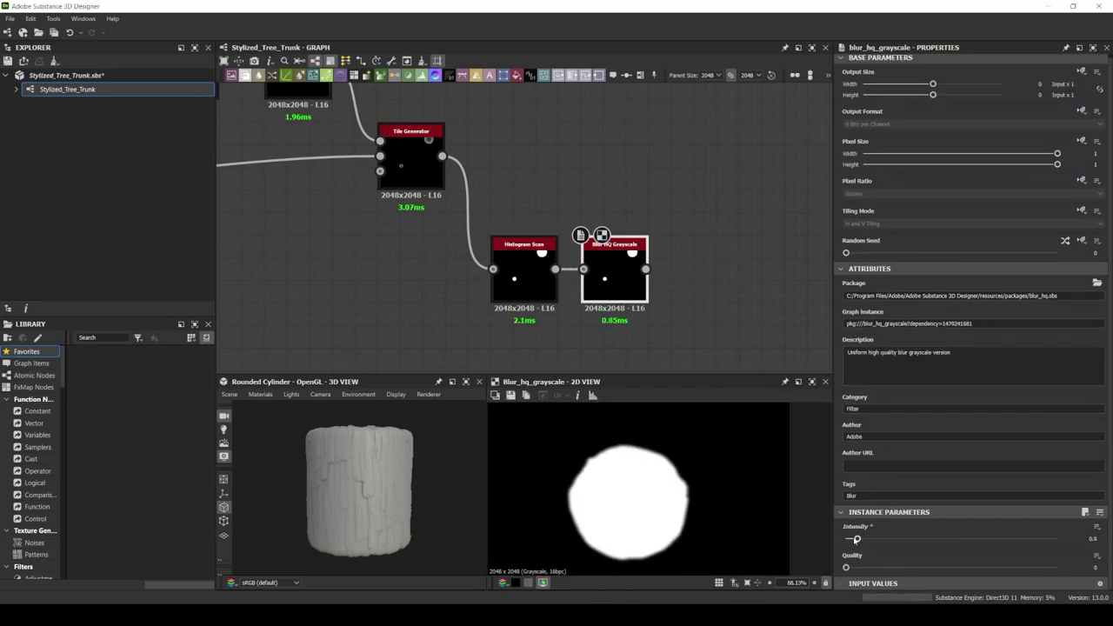
pyautogui.moveTo(622, 222); pyautogui.dragTo(648, 195)
# Add a Histogram Range branch and wire it with the blurred scan into the Blend
pyautogui.moveTo(383, 170); pyautogui.dragTo(480, 149)
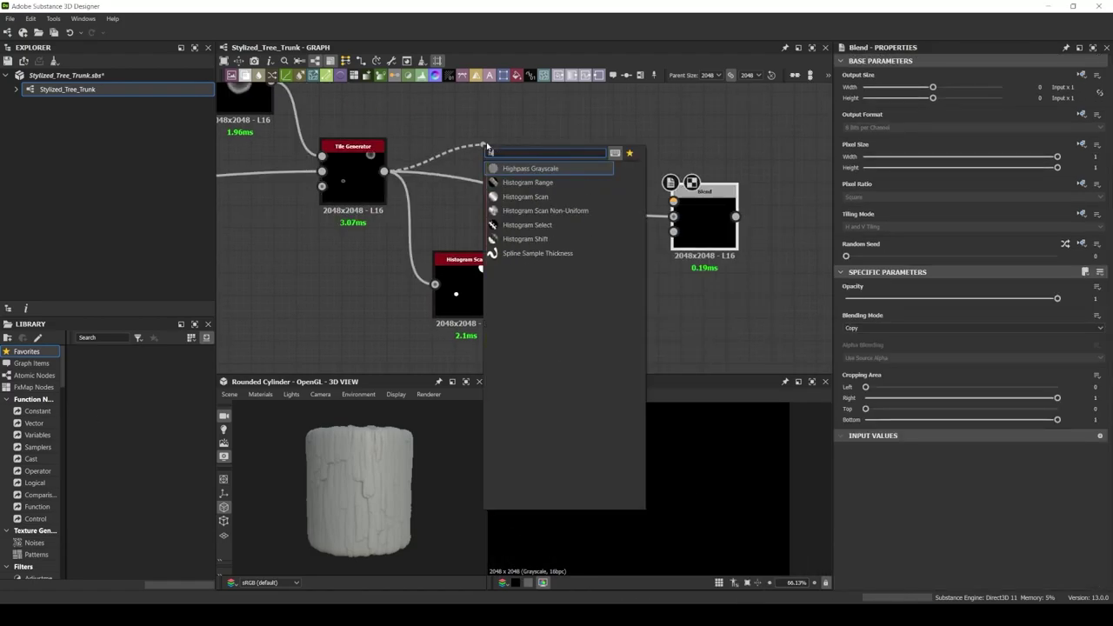
pyautogui.click(531, 166)
pyautogui.moveTo(951, 541); pyautogui.dragTo(955, 540)
pyautogui.moveTo(543, 148); pyautogui.dragTo(674, 202)
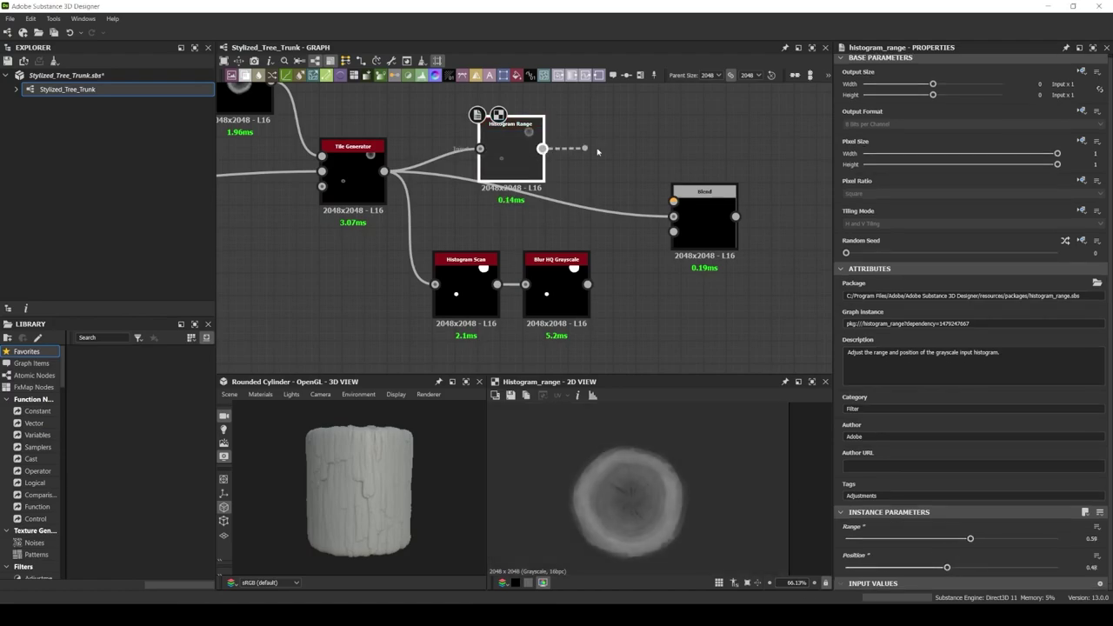
pyautogui.moveTo(588, 284); pyautogui.dragTo(673, 231)
pyautogui.click(705, 222)
pyautogui.scroll(-5, 490, 253)
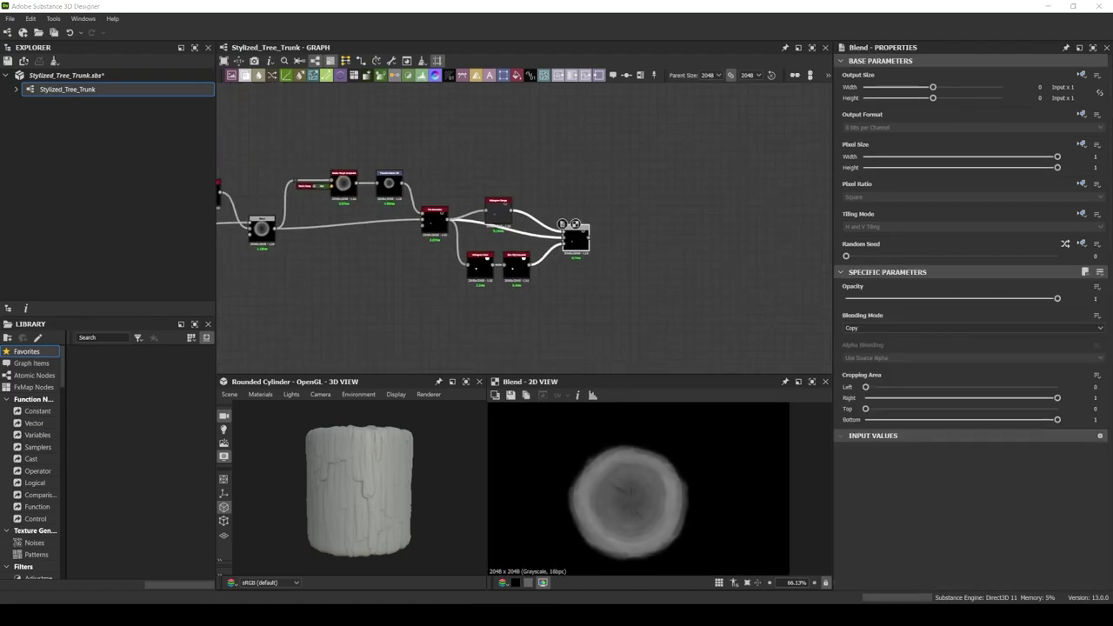
# Add Levels and a softer Blur HQ Grayscale after the Blend, and merge them in a new Blend at about quarter opacity
pyautogui.hotkey('ctrl', 'l')
pyautogui.scroll(5, 522, 244)
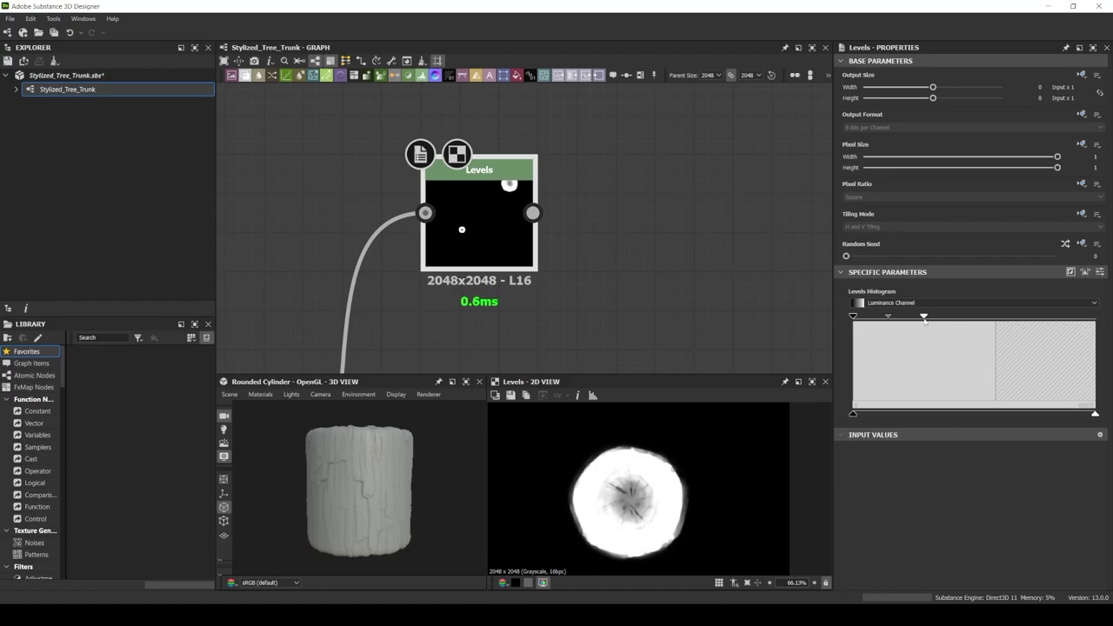
pyautogui.hotkey('ctrl', 'shift', 'b')
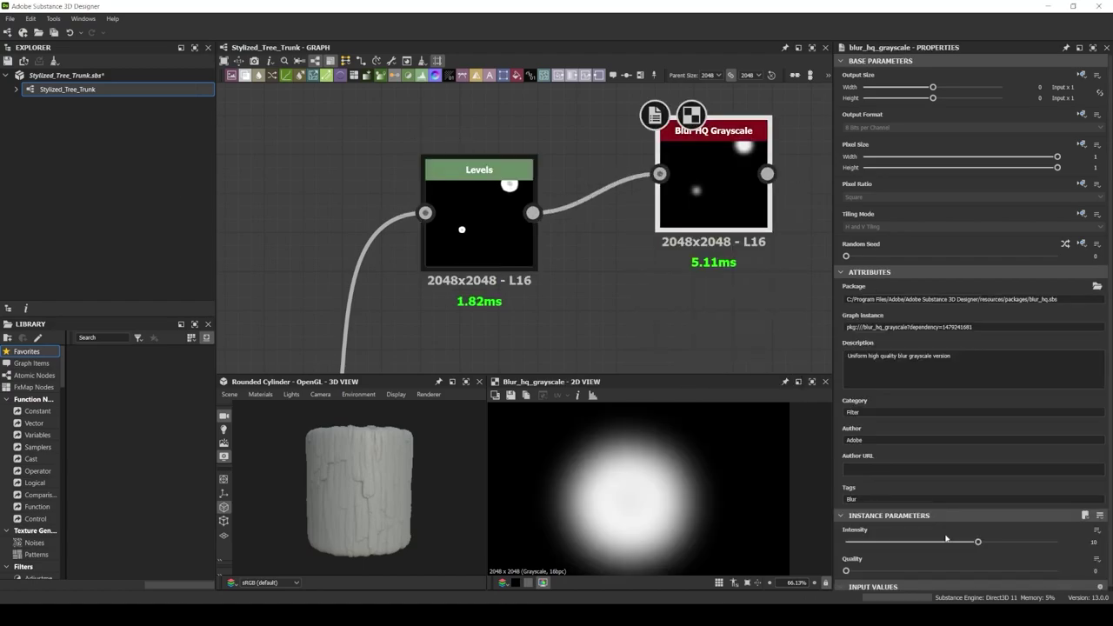
pyautogui.moveTo(946, 541); pyautogui.dragTo(898, 543)
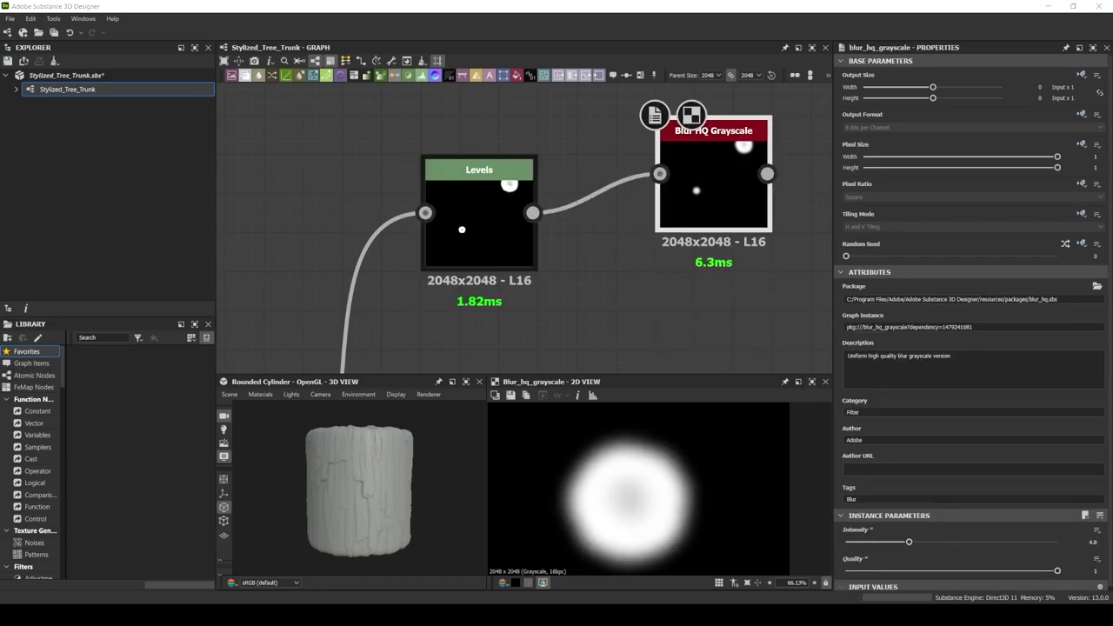
pyautogui.scroll(-3, 427, 269)
pyautogui.moveTo(398, 254); pyautogui.dragTo(609, 256)
pyautogui.click(621, 280)
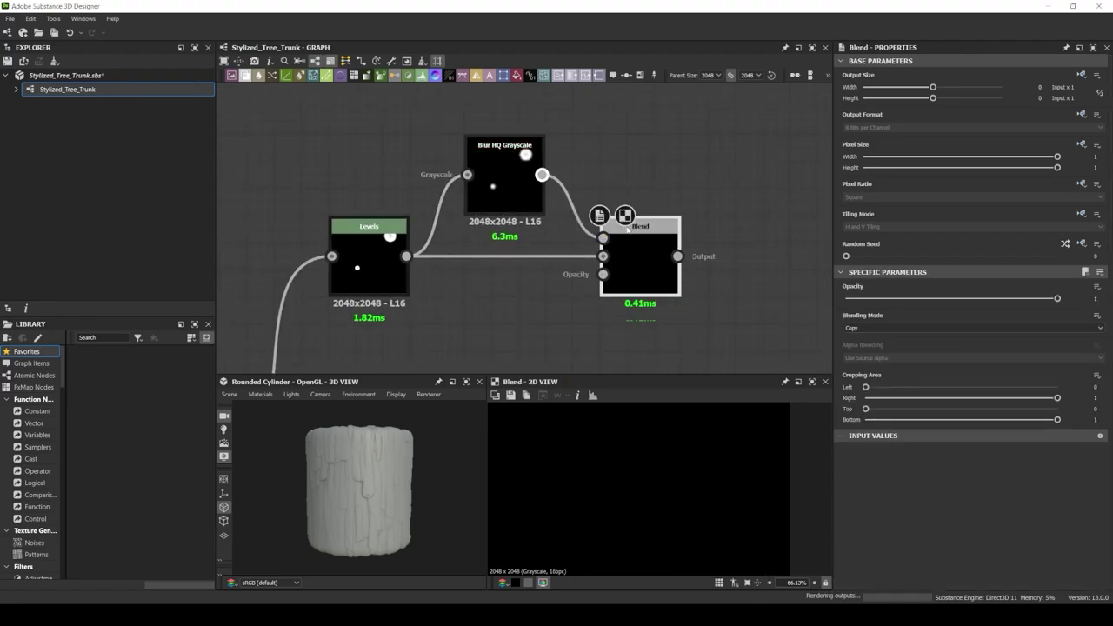
pyautogui.moveTo(1057, 298); pyautogui.dragTo(894, 299)
# Add a Histogram Scan at position 0.7 off the blur, and lower the second blur's intensity
pyautogui.moveTo(410, 286); pyautogui.dragTo(473, 204)
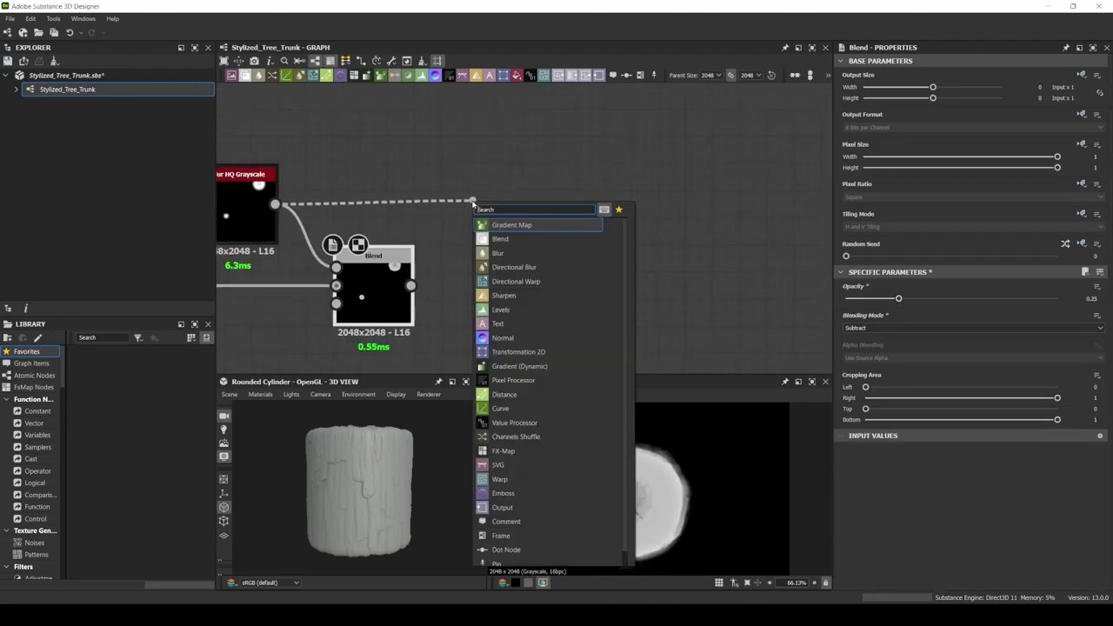
pyautogui.click(510, 223)
pyautogui.moveTo(970, 545); pyautogui.dragTo(994, 542)
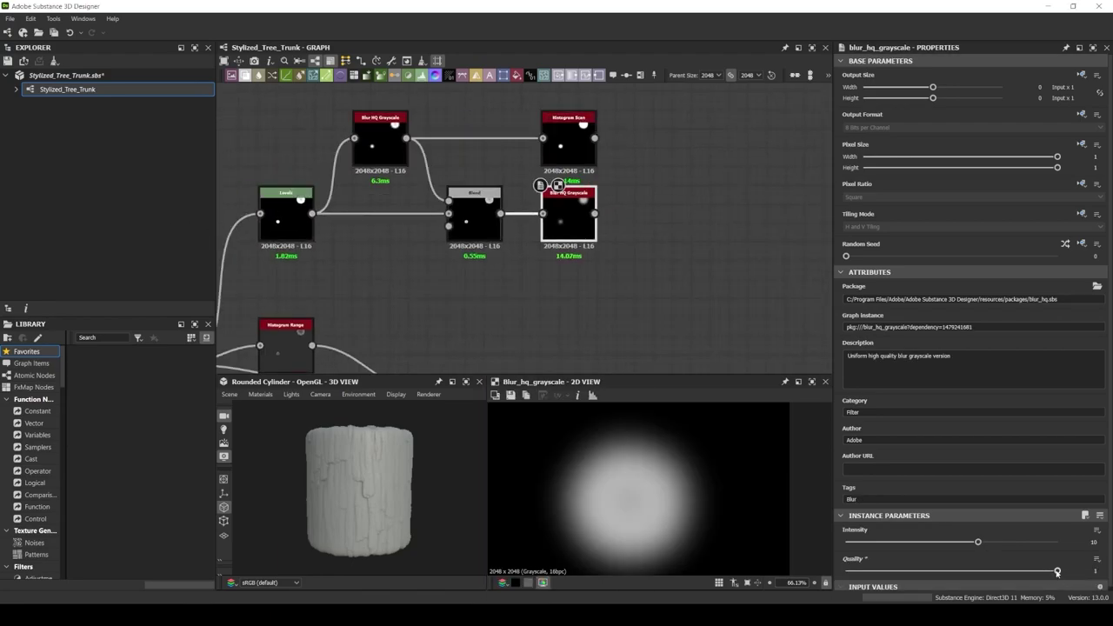
pyautogui.moveTo(978, 542); pyautogui.dragTo(858, 542)
pyautogui.moveTo(609, 287); pyautogui.dragTo(548, 316, button='middle')
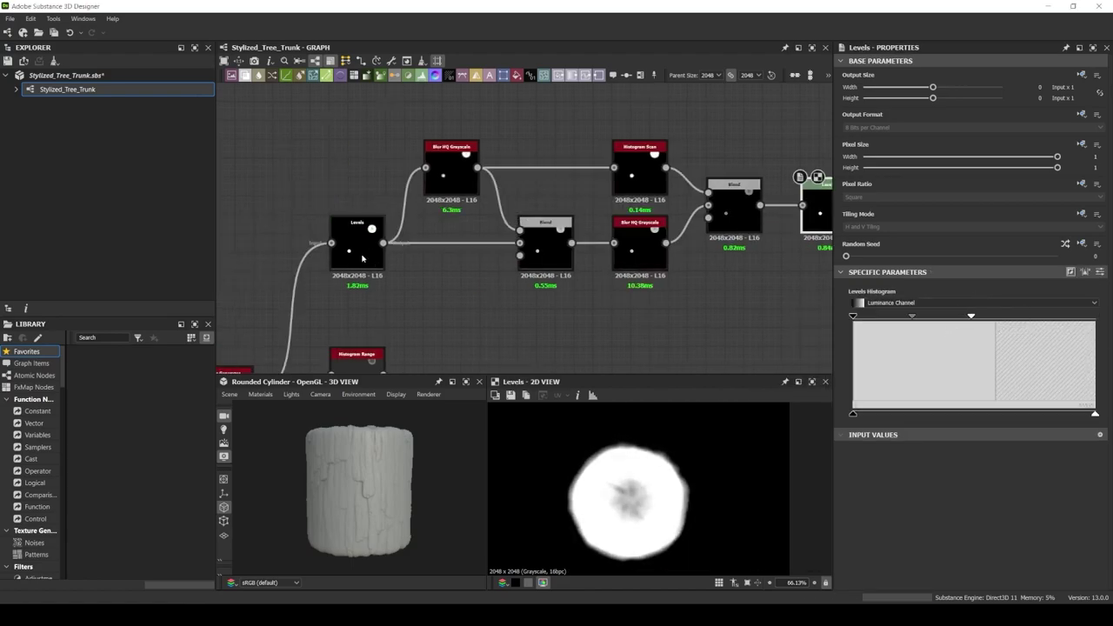
# Set the upper blur intensity to 3.2 and the lower blur to 2.34
pyautogui.click(628, 148)
pyautogui.click(542, 248)
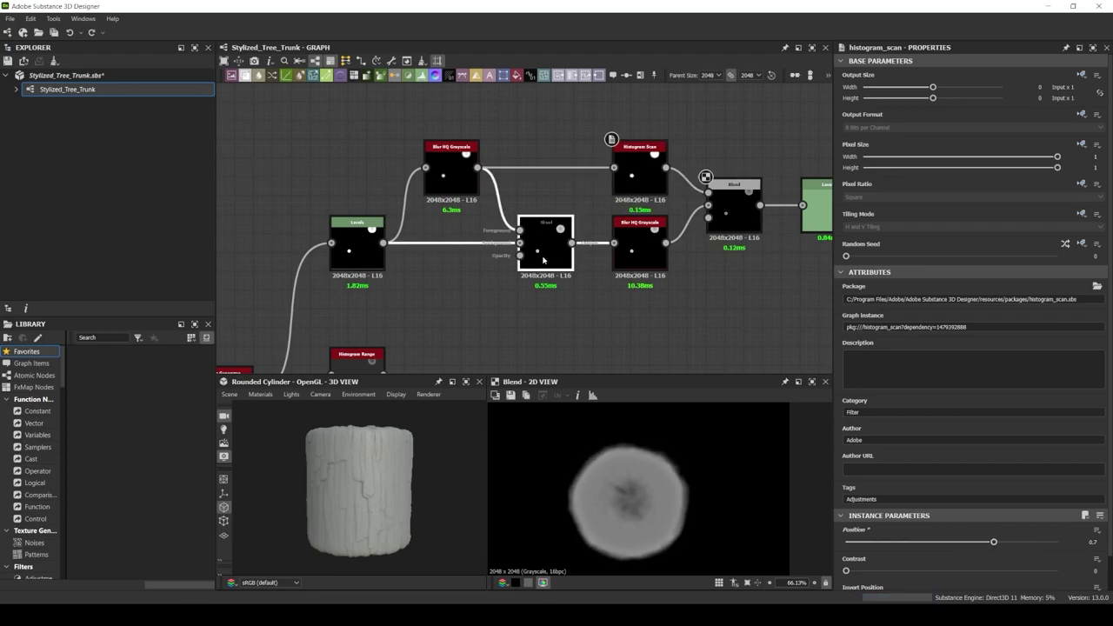
pyautogui.click(451, 167)
pyautogui.moveTo(1027, 542); pyautogui.dragTo(877, 542)
pyautogui.click(640, 170)
pyautogui.click(640, 252)
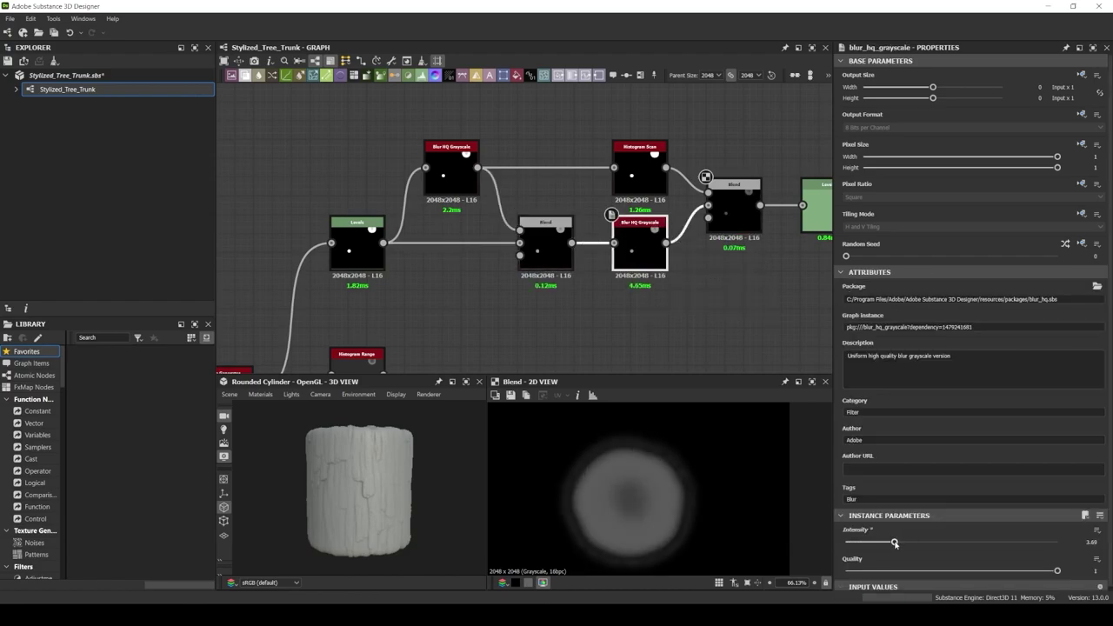
# Nudge the final Levels midtone to balance the mask's brightness
pyautogui.moveTo(783, 261); pyautogui.dragTo(623, 271, button='middle')
pyautogui.click(668, 217)
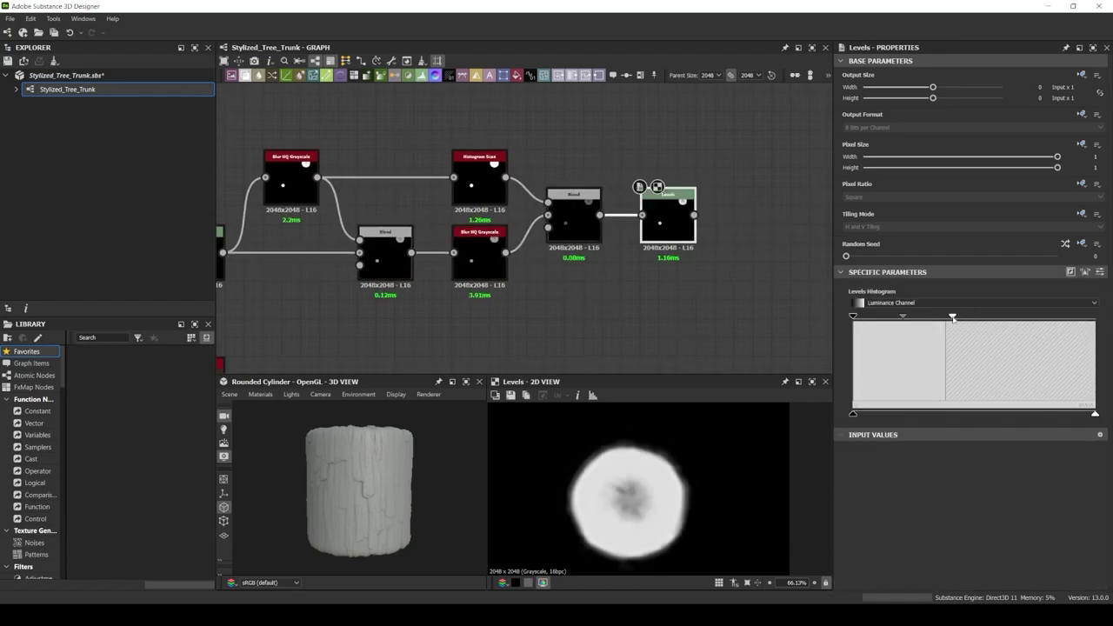
pyautogui.moveTo(905, 318); pyautogui.dragTo(902, 315)
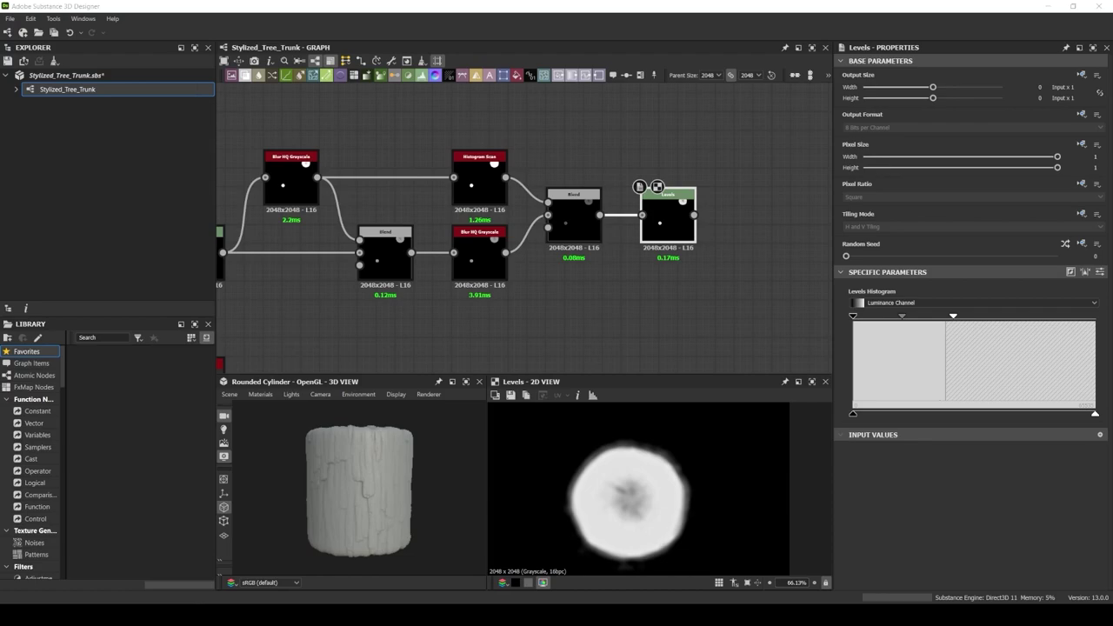
pyautogui.scroll(-3, 522, 200)
pyautogui.scroll(2, 439, 122)
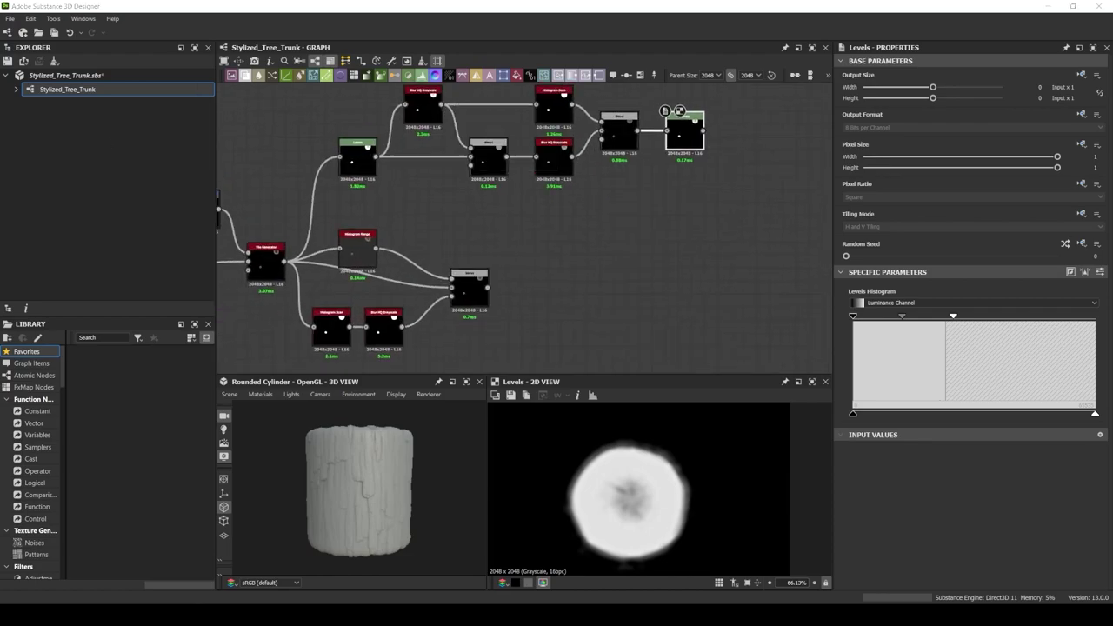
# Add a Bevel off the middle Blend output, followed by a Levels node
pyautogui.moveTo(505, 232); pyautogui.dragTo(505, 233)
pyautogui.write('bevel')
pyautogui.click(528, 275)
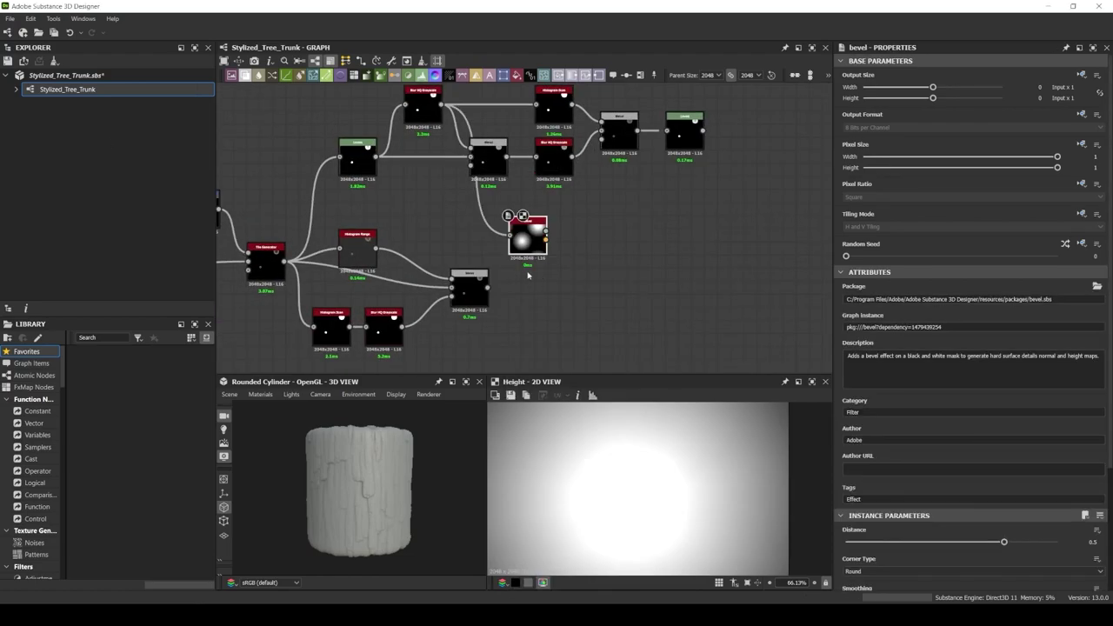
pyautogui.moveTo(1083, 552); pyautogui.dragTo(1026, 525)
pyautogui.scroll(-2, 1026, 525)
pyautogui.scroll(-1, 1027, 525)
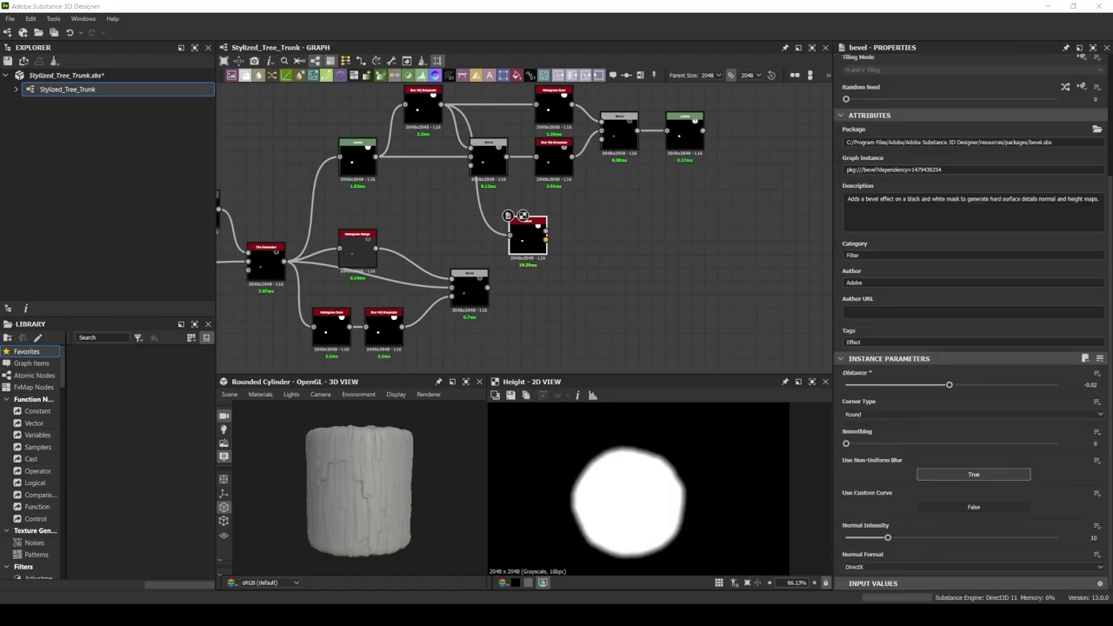
pyautogui.scroll(3, 572, 221)
pyautogui.hotkey('shift', 'l')
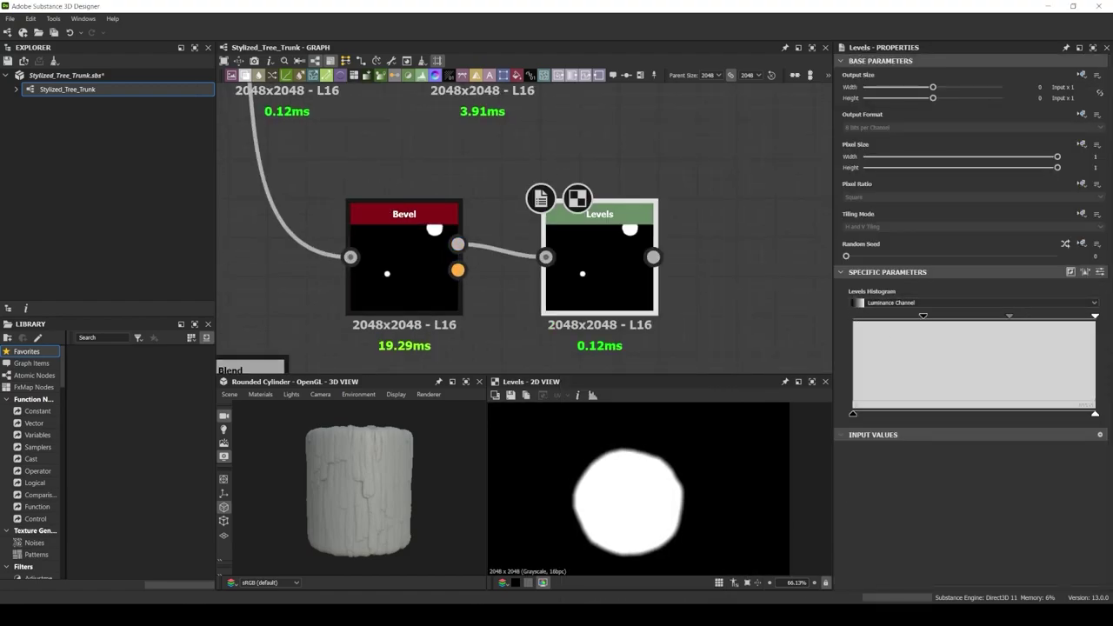
# Add a Blur HQ after the Levels with strength about 4.35
pyautogui.moveTo(653, 257); pyautogui.dragTo(704, 256)
pyautogui.write('blur')
pyautogui.press('Return')
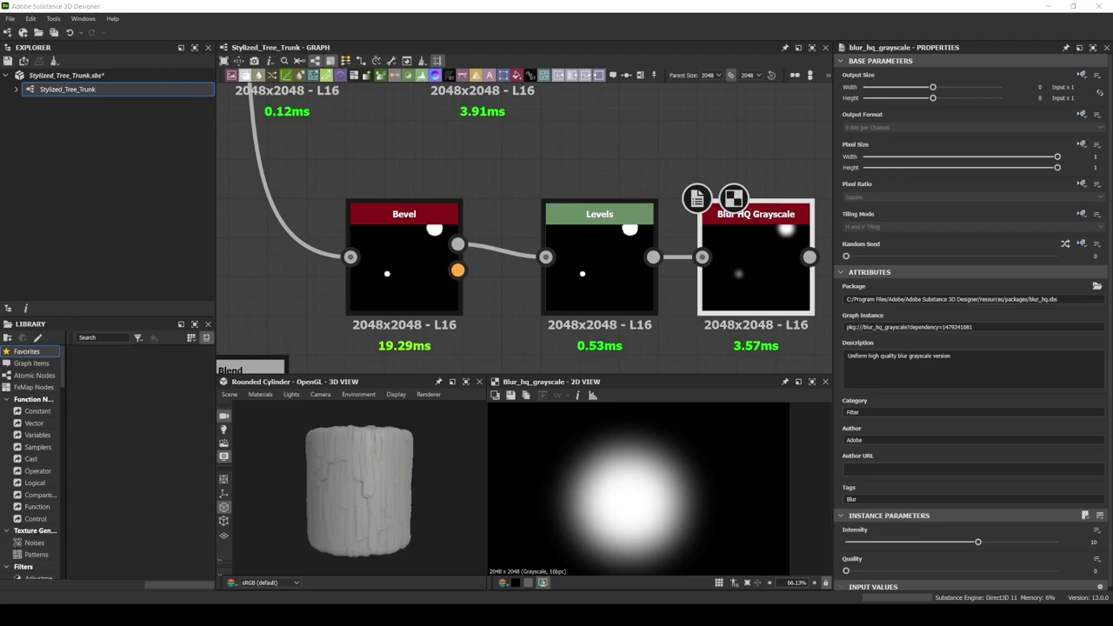
pyautogui.moveTo(978, 545); pyautogui.dragTo(905, 546)
pyautogui.scroll(-2, 566, 218)
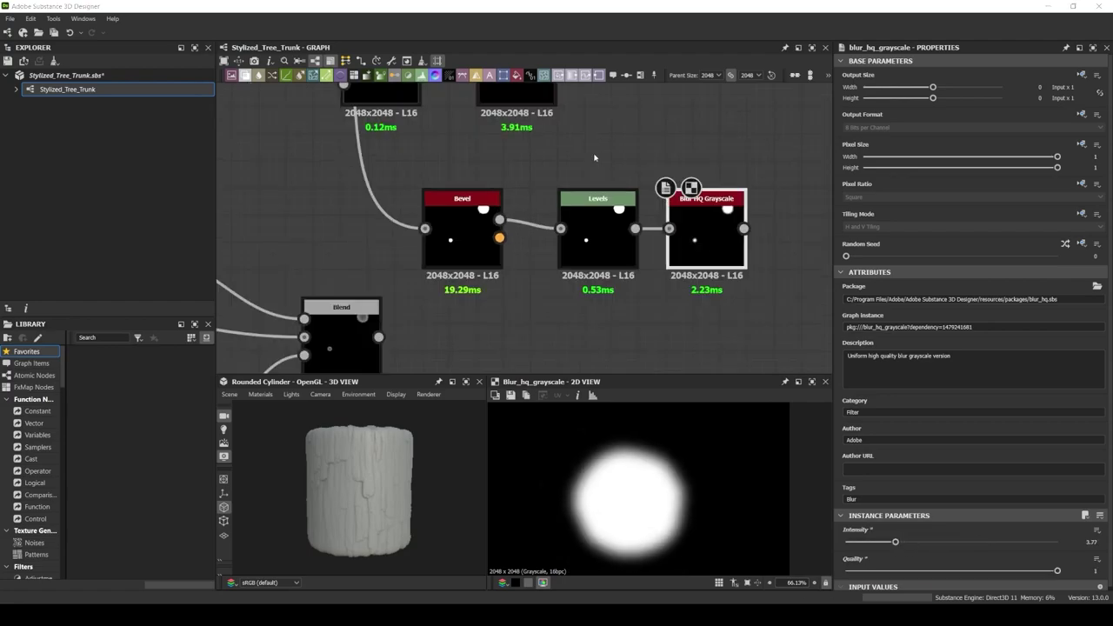
# Combine the two blurs in a Subtract Blend at opacity 0.46 to form a ring
pyautogui.moveTo(565, 217); pyautogui.dragTo(410, 285, button='middle')
pyautogui.hotkey('shift', 'b')
pyautogui.moveTo(399, 132); pyautogui.dragTo(622, 276)
pyautogui.moveTo(514, 219); pyautogui.dragTo(589, 222)
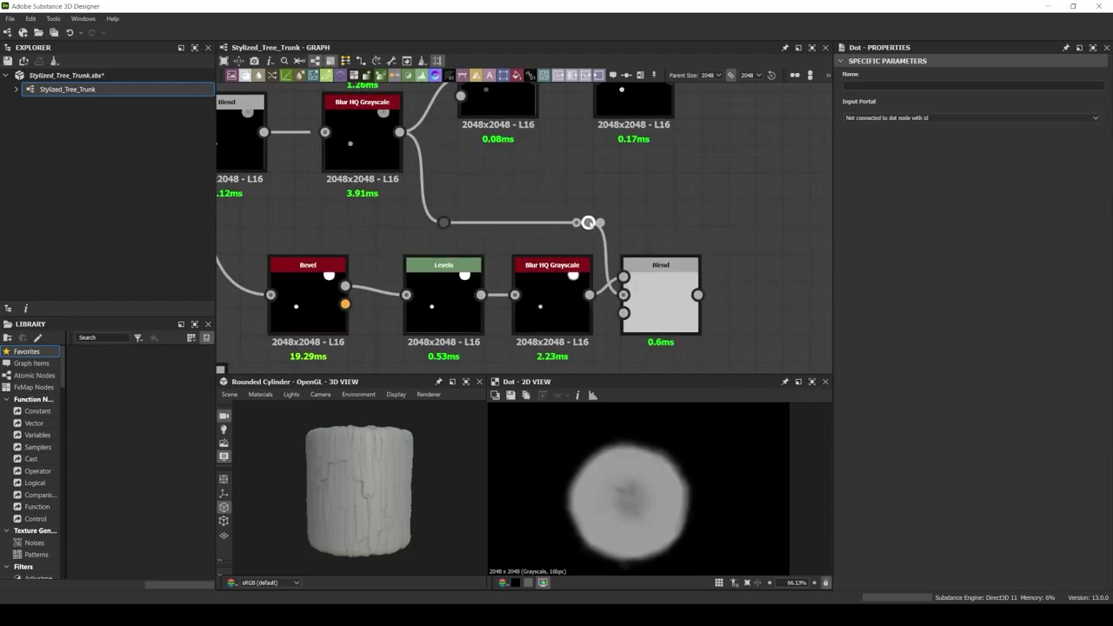
pyautogui.click(661, 295)
pyautogui.click(970, 328)
pyautogui.click(870, 352)
pyautogui.moveTo(1056, 299); pyautogui.dragTo(942, 298)
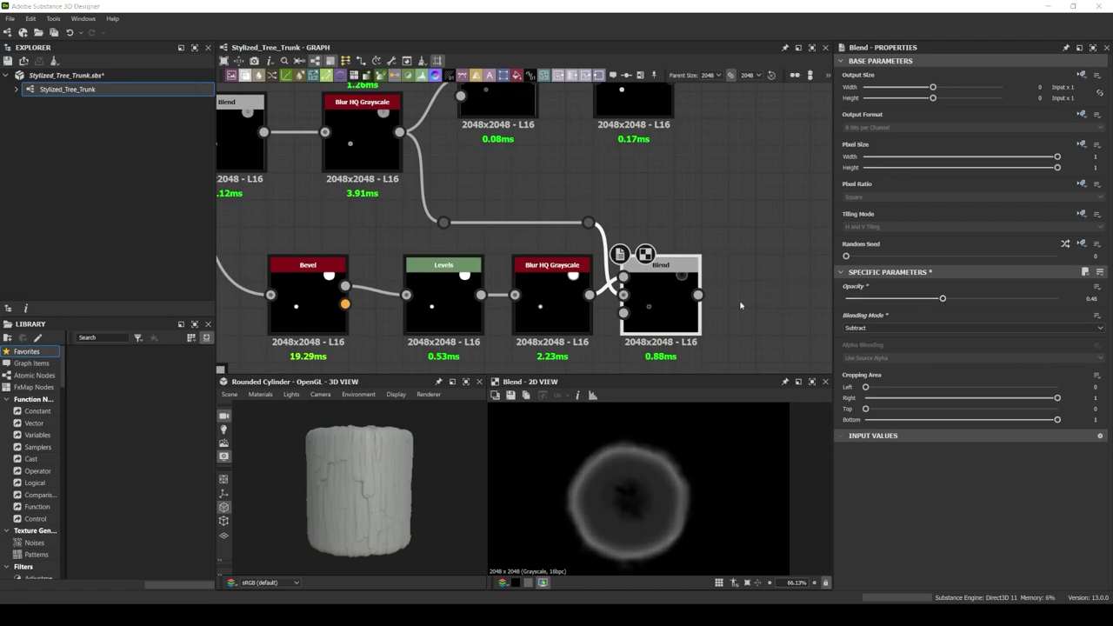
# Add a Levels after the Subtract Blend and pull in highlights to brighten the ring
pyautogui.hotkey('shift', 'l')
pyautogui.moveTo(1095, 316); pyautogui.dragTo(904, 316)
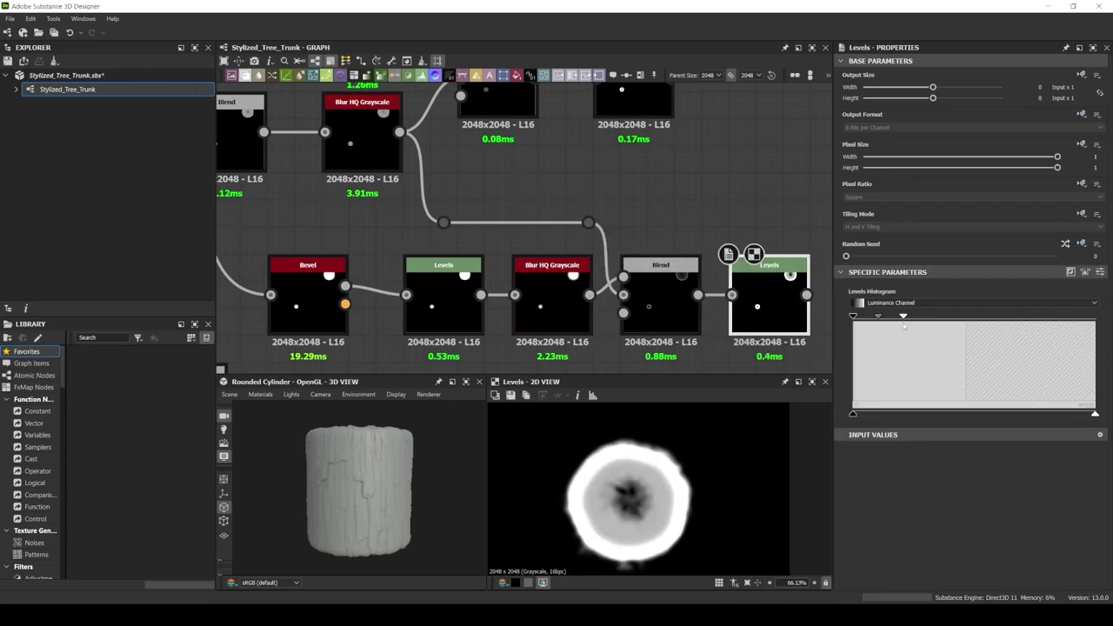
pyautogui.click(661, 300)
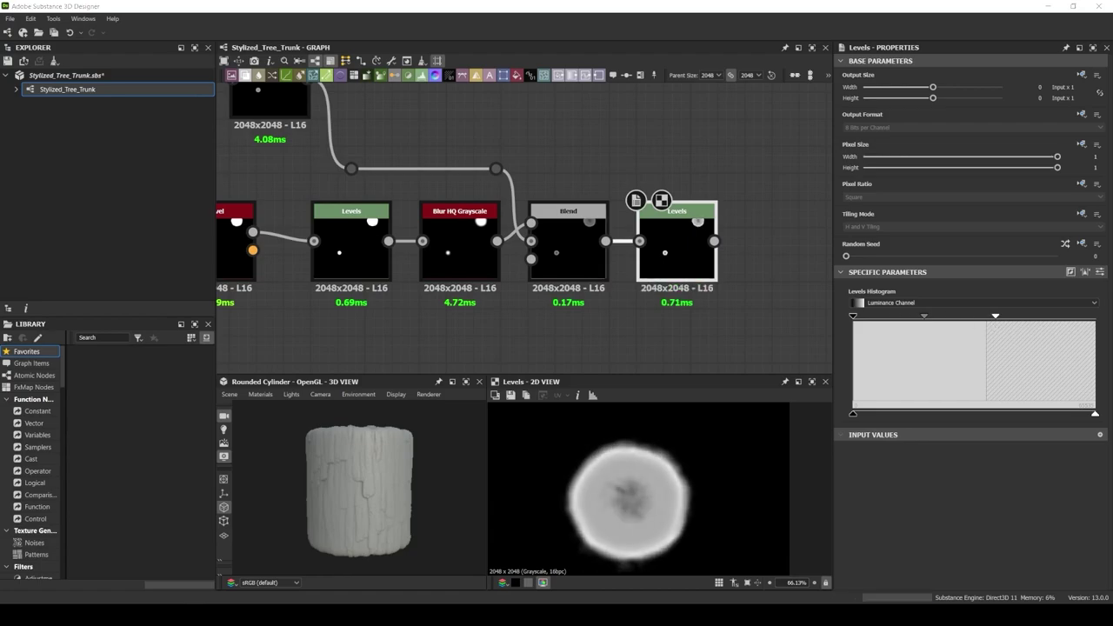
pyautogui.moveTo(996, 316); pyautogui.dragTo(960, 317)
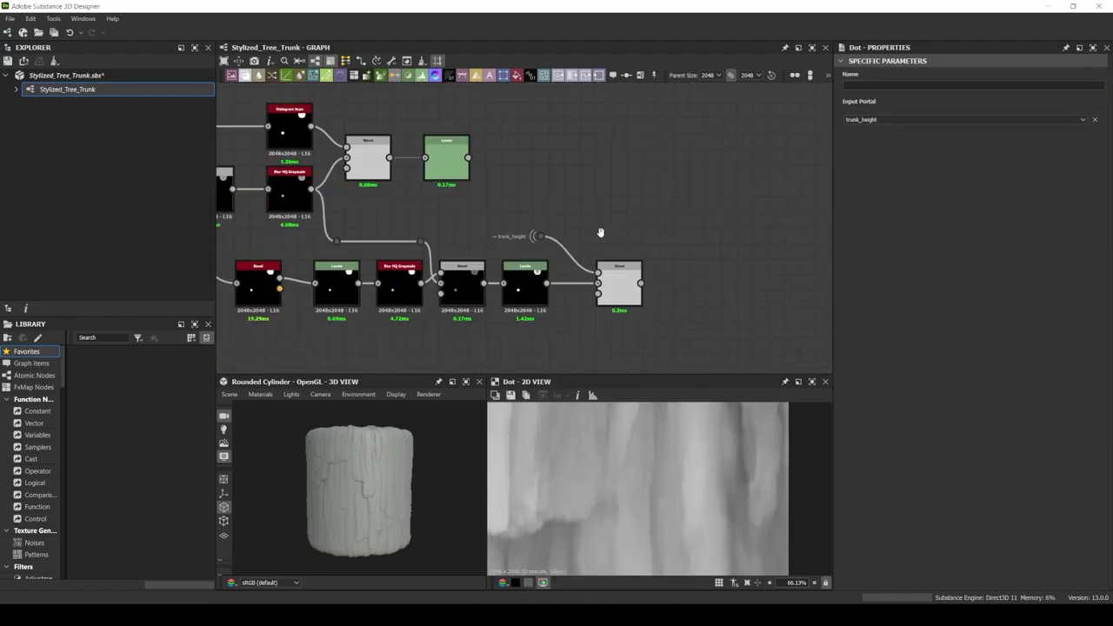
# Blur the Multiply Blend of mask and trunk_height at strength about 2.79, then select the chain
pyautogui.click(622, 282)
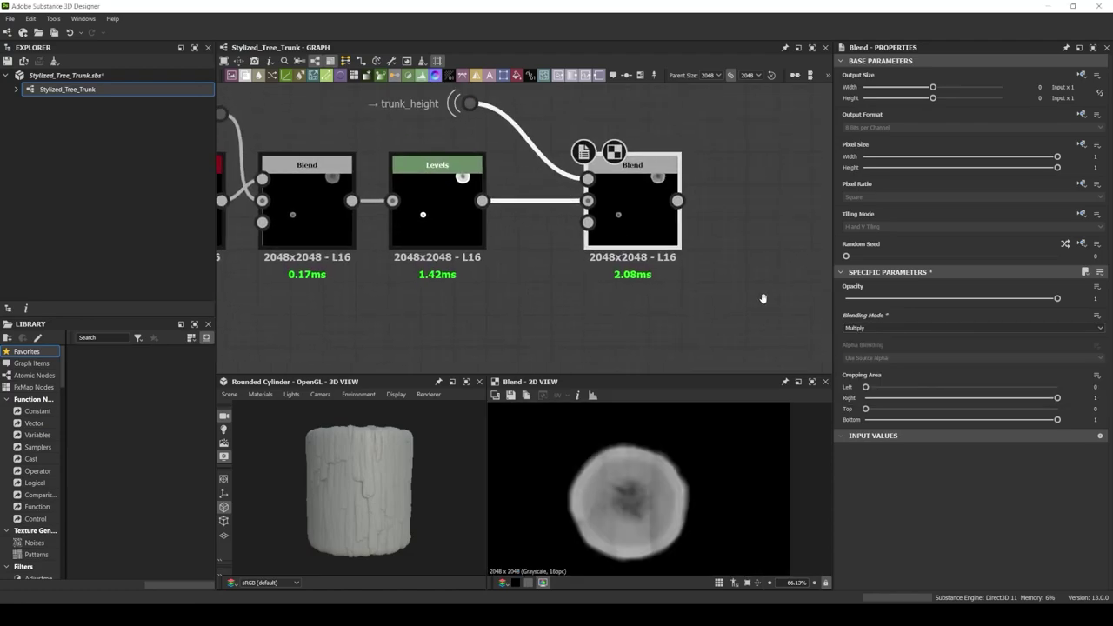
pyautogui.click(437, 219)
pyautogui.press('space')
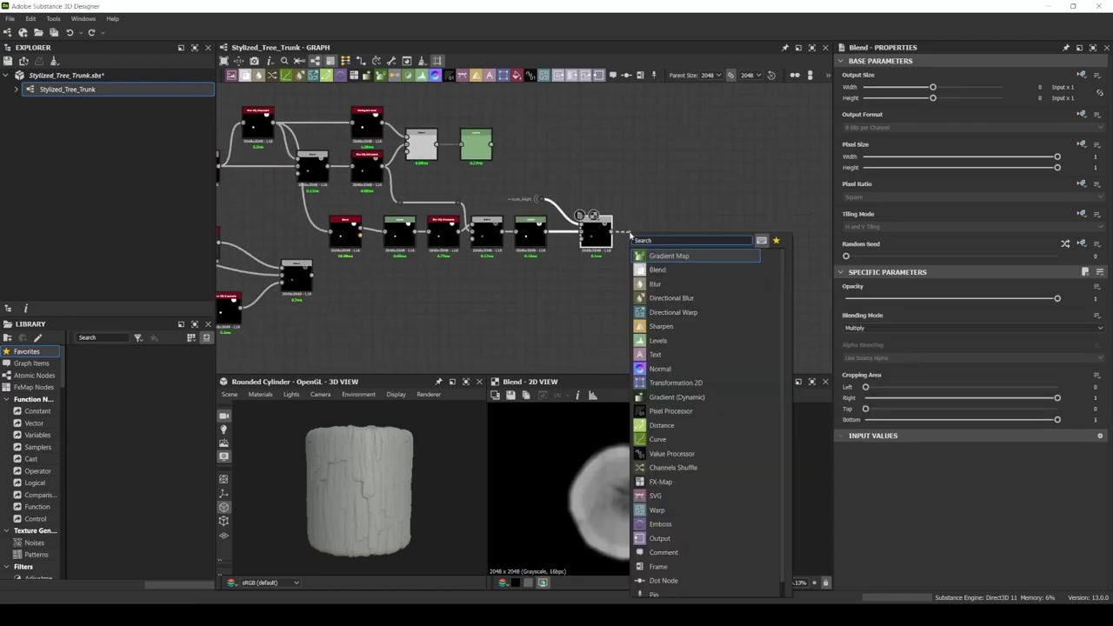
pyautogui.moveTo(977, 543); pyautogui.dragTo(884, 546)
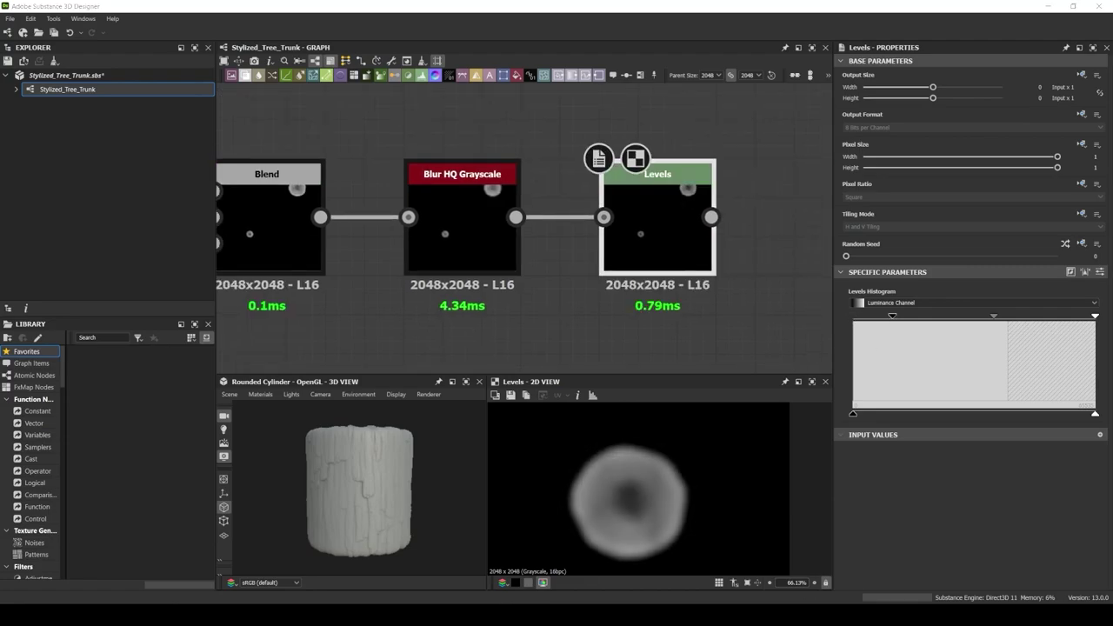
pyautogui.scroll(-5, 522, 227)
pyautogui.hotkey('ctrl', 'a')
pyautogui.scroll(3, 522, 226)
# Wrap the selected trunk-cut nodes in a frame titled 'Trunk cut'
pyautogui.rightClick(450, 165)
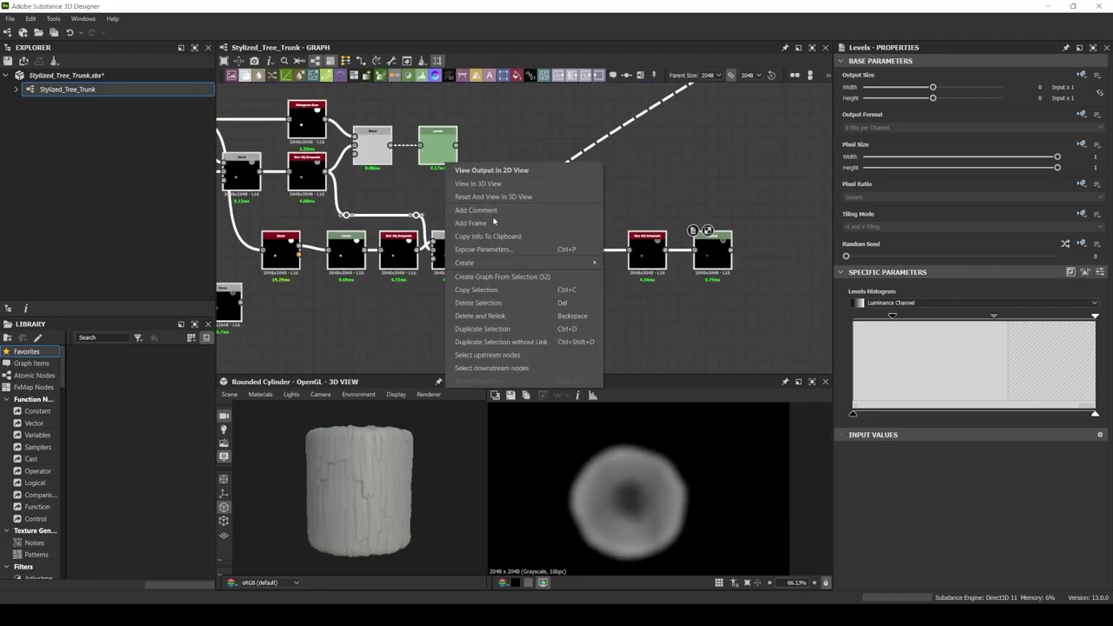
pyautogui.click(474, 223)
pyautogui.write('nk cut')
pyautogui.press('Return')
pyautogui.scroll(-5, 744, 215)
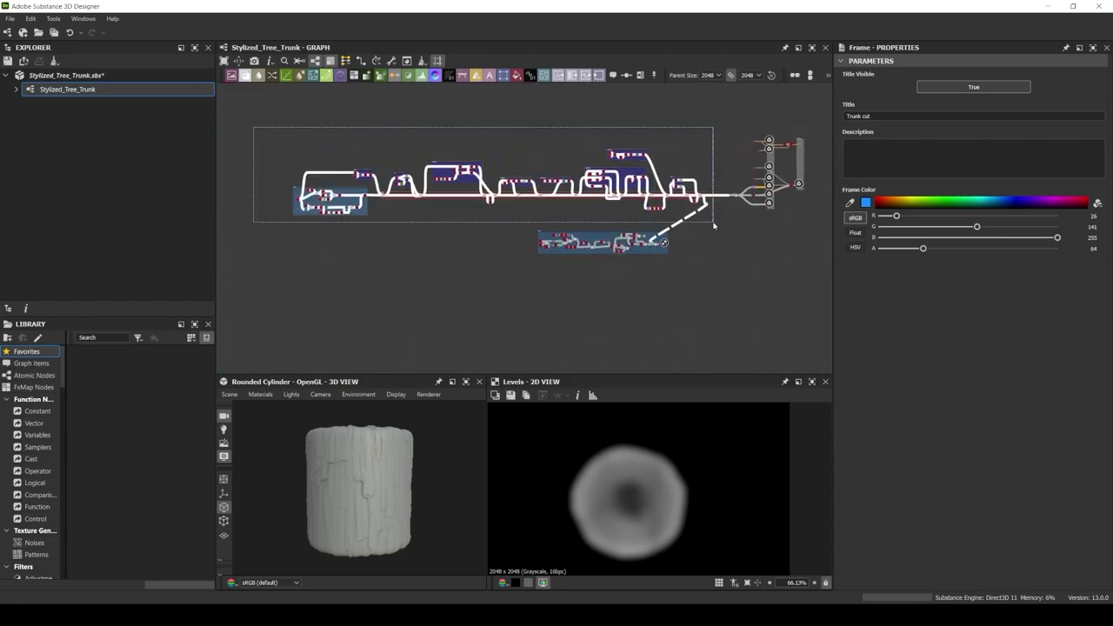
pyautogui.scroll(4, 744, 215)
pyautogui.scroll(5, 744, 215)
pyautogui.scroll(-5, 736, 303)
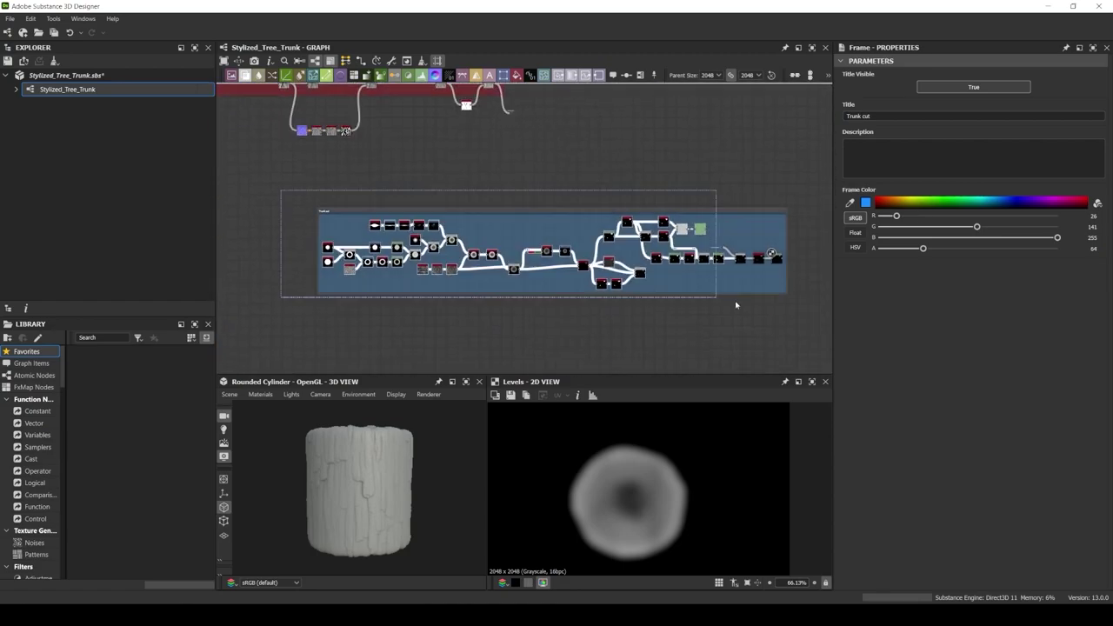
pyautogui.scroll(3, 736, 304)
pyautogui.scroll(1, 573, 247)
# Make the frame a deeper blue and feed its output into a new Blend
pyautogui.moveTo(573, 247); pyautogui.dragTo(626, 307, button='middle')
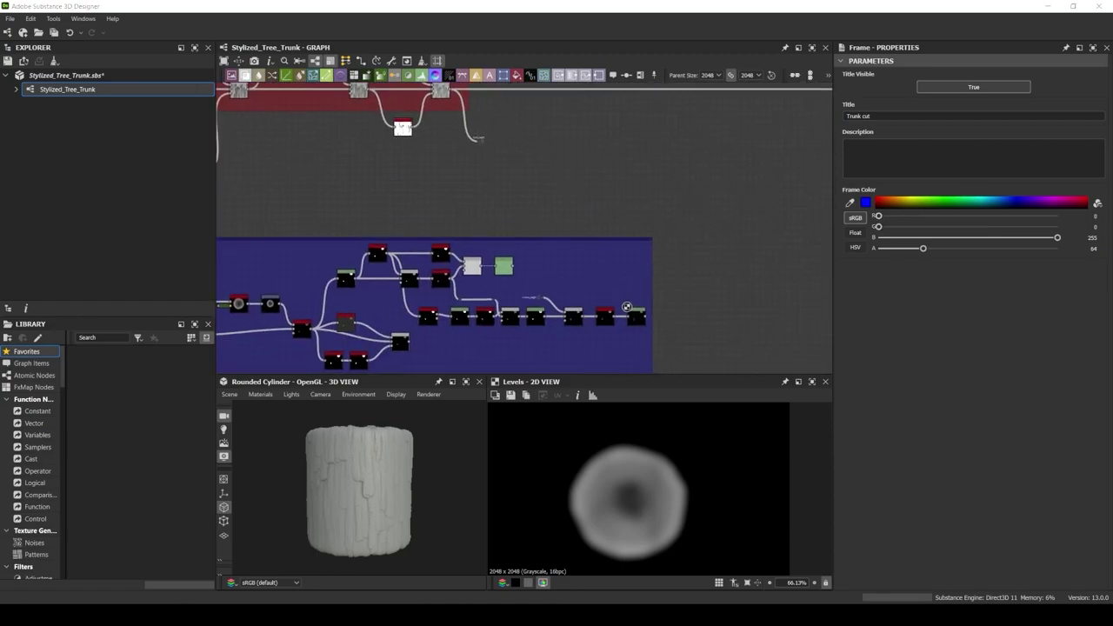
pyautogui.scroll(2, 626, 307)
pyautogui.moveTo(474, 350)
pyautogui.mouseDown()
pyautogui.moveTo(528, 196)
pyautogui.moveTo(557, 197)
pyautogui.mouseUp()
pyautogui.click(851, 328)
# Set the Blend to Multiply and follow it with a slightly higher-contrast Histogram Scan
pyautogui.click(855, 340)
pyautogui.write('hist')
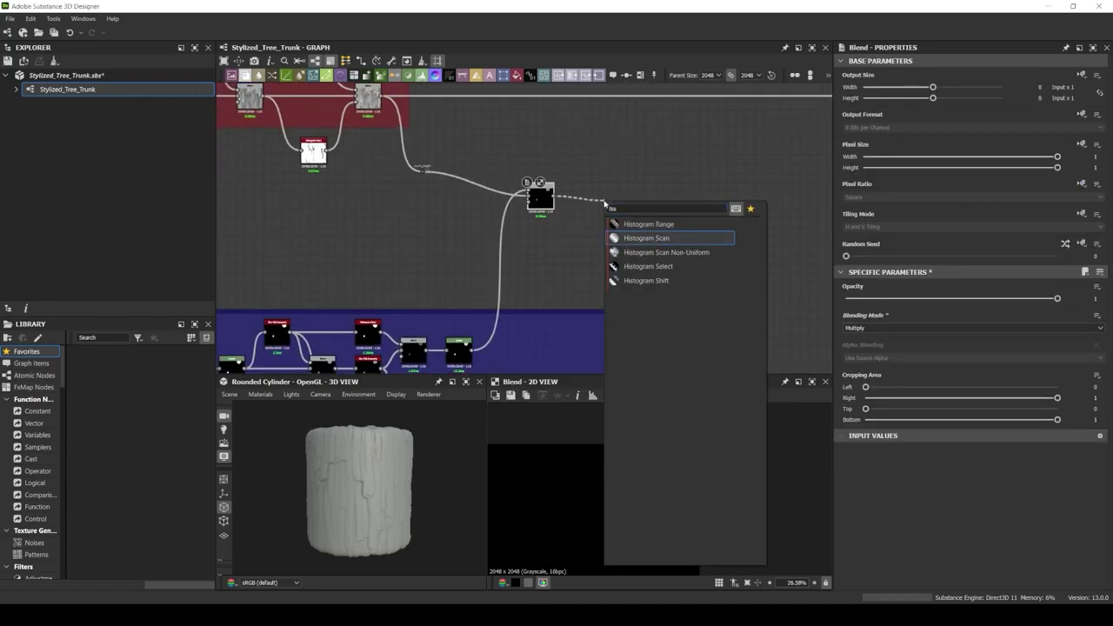
pyautogui.click(652, 238)
pyautogui.scroll(4, 618, 185)
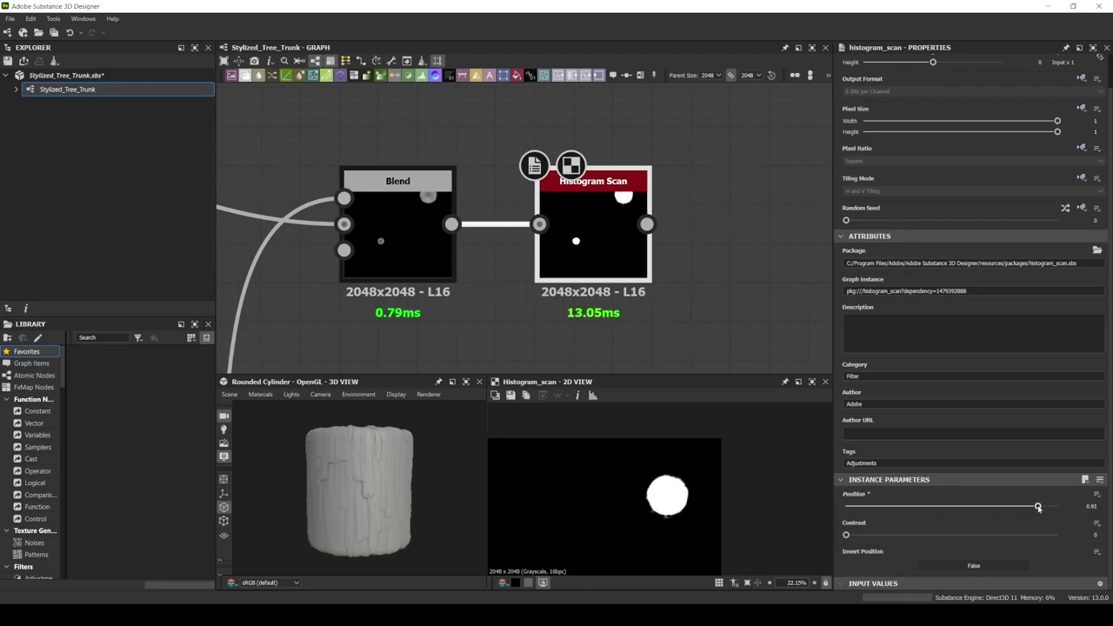
pyautogui.moveTo(902, 536); pyautogui.dragTo(905, 535)
pyautogui.scroll(2, 722, 451)
# Add a Blur HQ Grayscale after the Histogram Scan with slightly more blur
pyautogui.moveTo(646, 224); pyautogui.dragTo(718, 228)
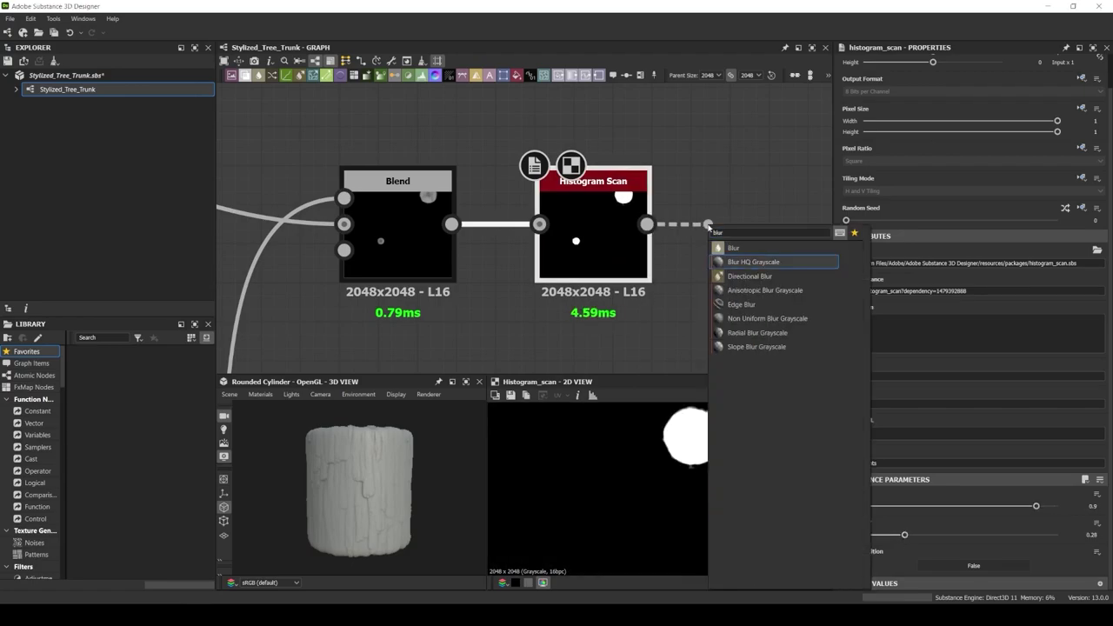
pyautogui.click(748, 258)
pyautogui.moveTo(912, 540); pyautogui.dragTo(921, 541)
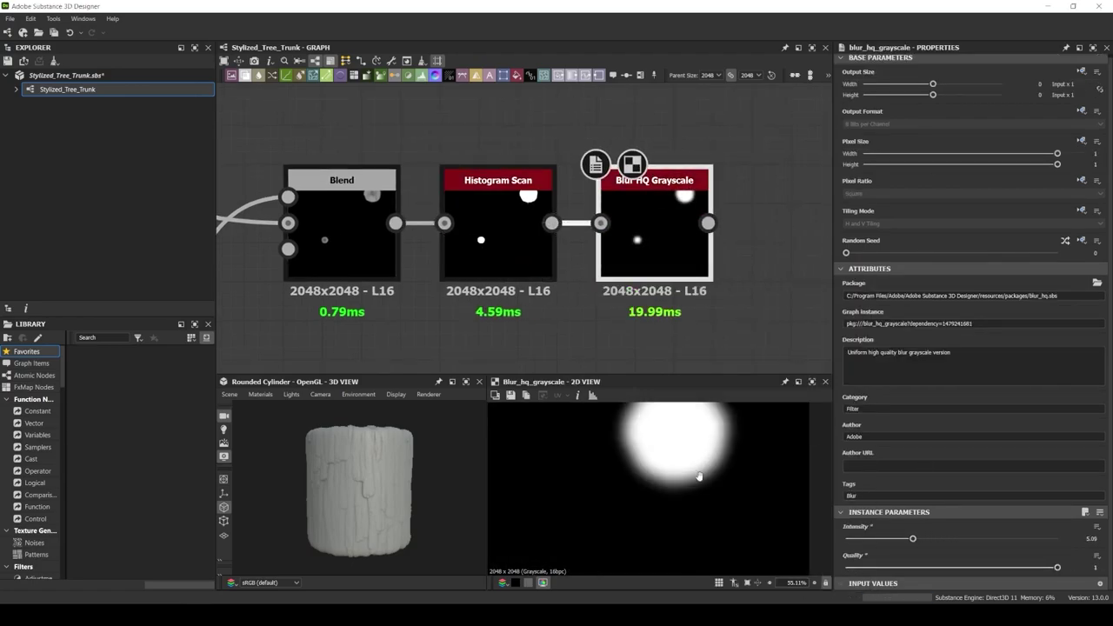
pyautogui.scroll(-2, 679, 470)
pyautogui.scroll(-3, 522, 261)
# Chain Invert Grayscale and Normal, and plug the Normal into a Vector Morph Grayscale's vector input
pyautogui.moveTo(572, 249); pyautogui.dragTo(600, 187)
pyautogui.moveTo(486, 157); pyautogui.dragTo(391, 234, button='middle')
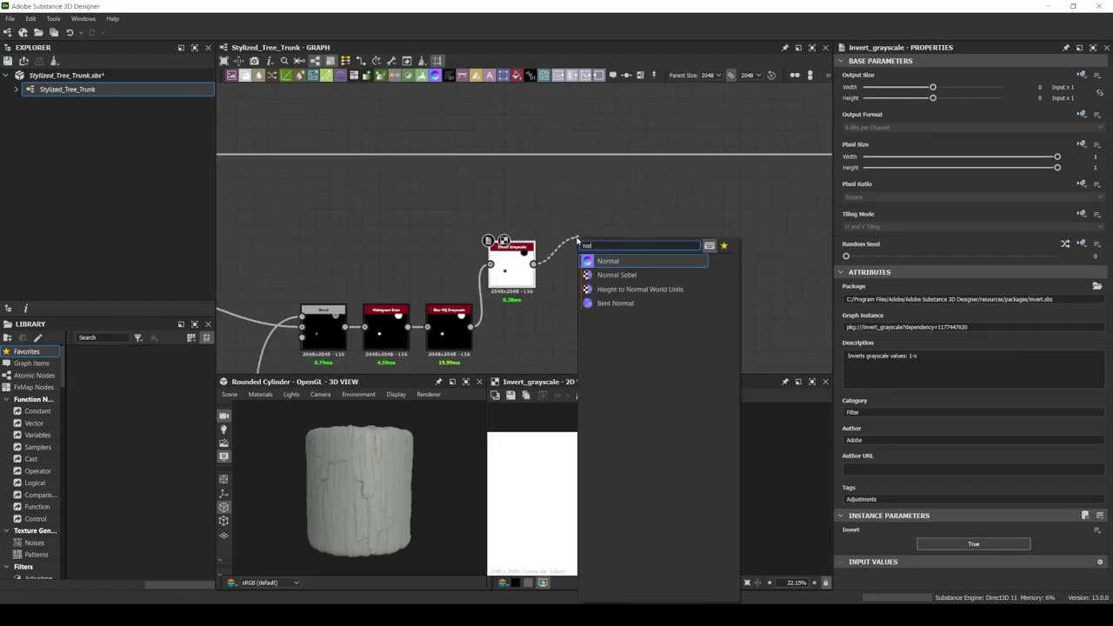
pyautogui.click(609, 256)
pyautogui.scroll(-2, 567, 252)
pyautogui.press('space')
pyautogui.write('vector morph')
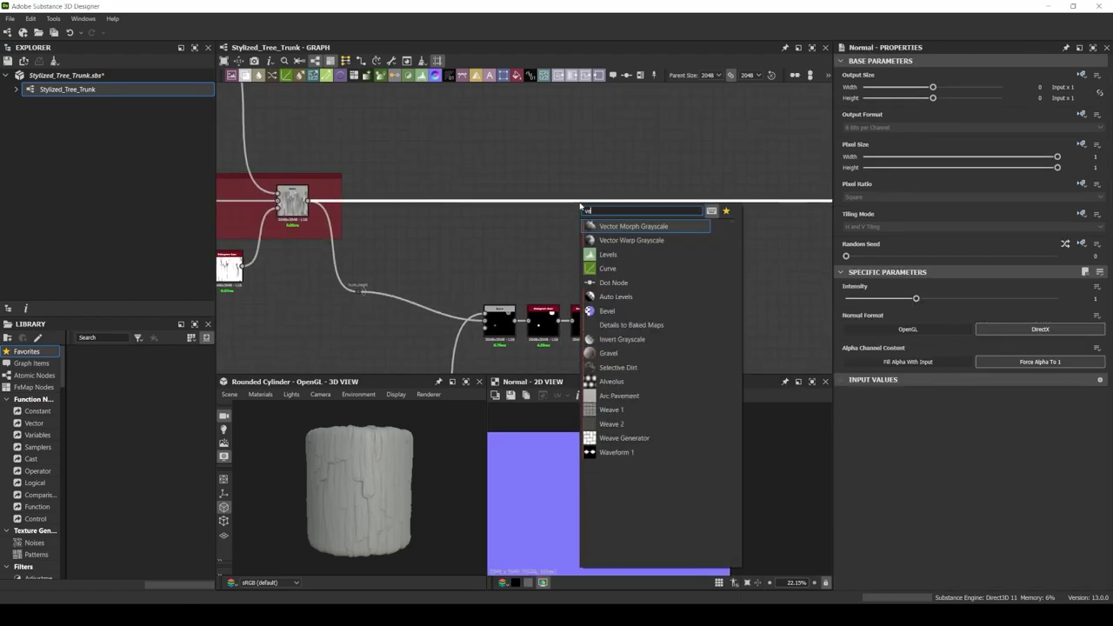
pyautogui.press('Return')
pyautogui.scroll(2, 486, 231)
pyautogui.moveTo(565, 308); pyautogui.dragTo(615, 202)
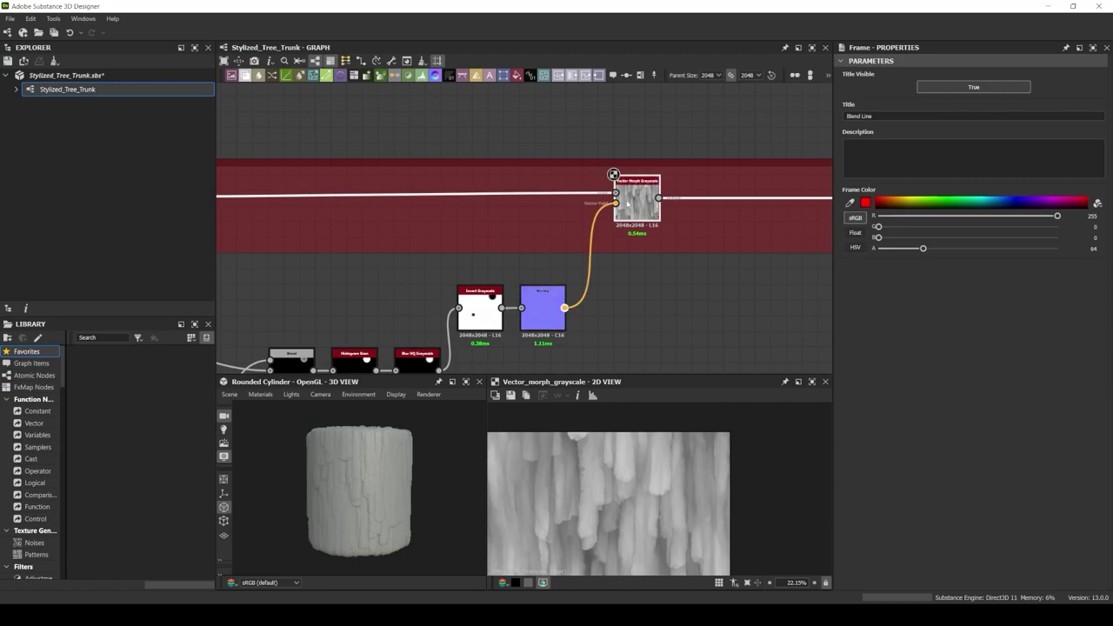
# Review the Normal and blur nodes' settings
pyautogui.click(537, 321)
pyautogui.moveTo(537, 321); pyautogui.dragTo(628, 200, button='middle')
pyautogui.scroll(2, 439, 244)
pyautogui.click(550, 231)
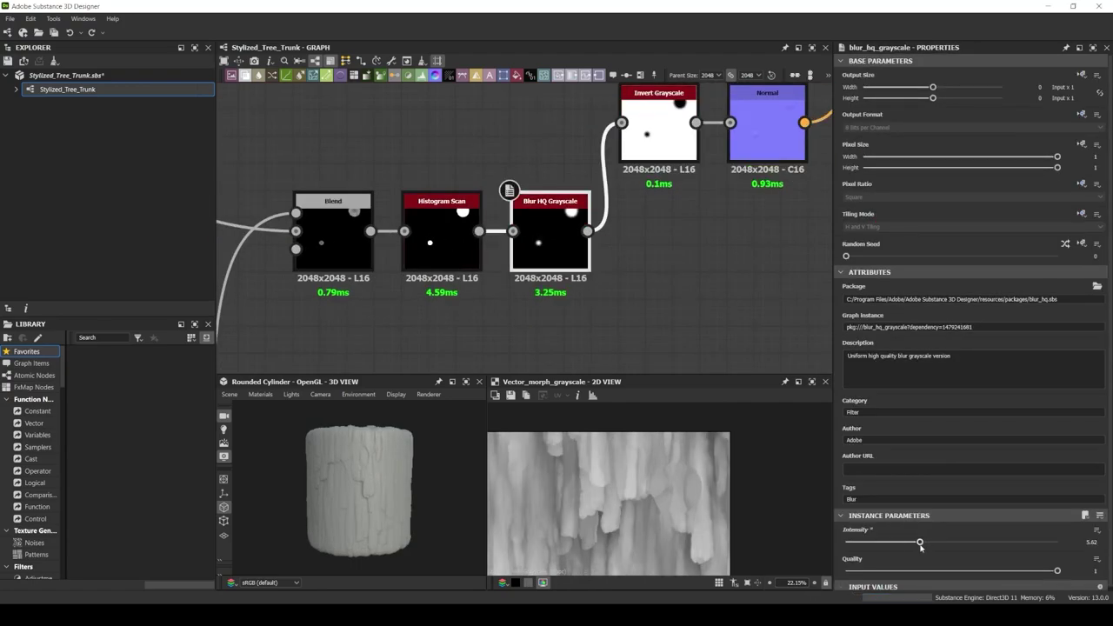
pyautogui.scroll(-2, 522, 226)
# Add a Blend set to Add Sub after the Vector Morph Grayscale
pyautogui.click(426, 124)
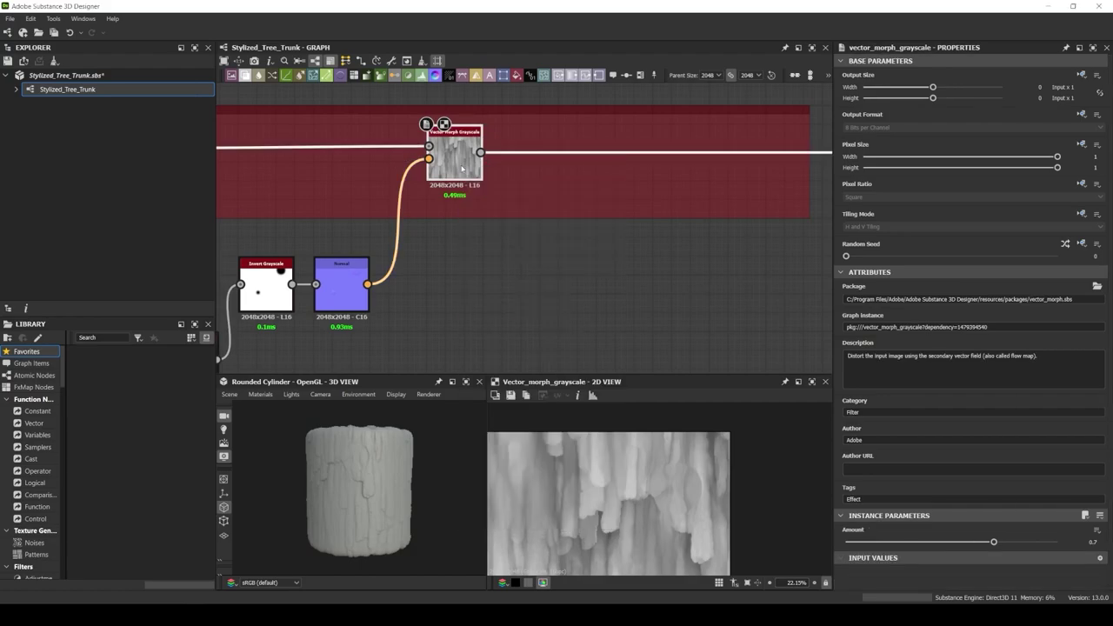
pyautogui.scroll(-4, 497, 209)
pyautogui.click(861, 328)
pyautogui.click(857, 365)
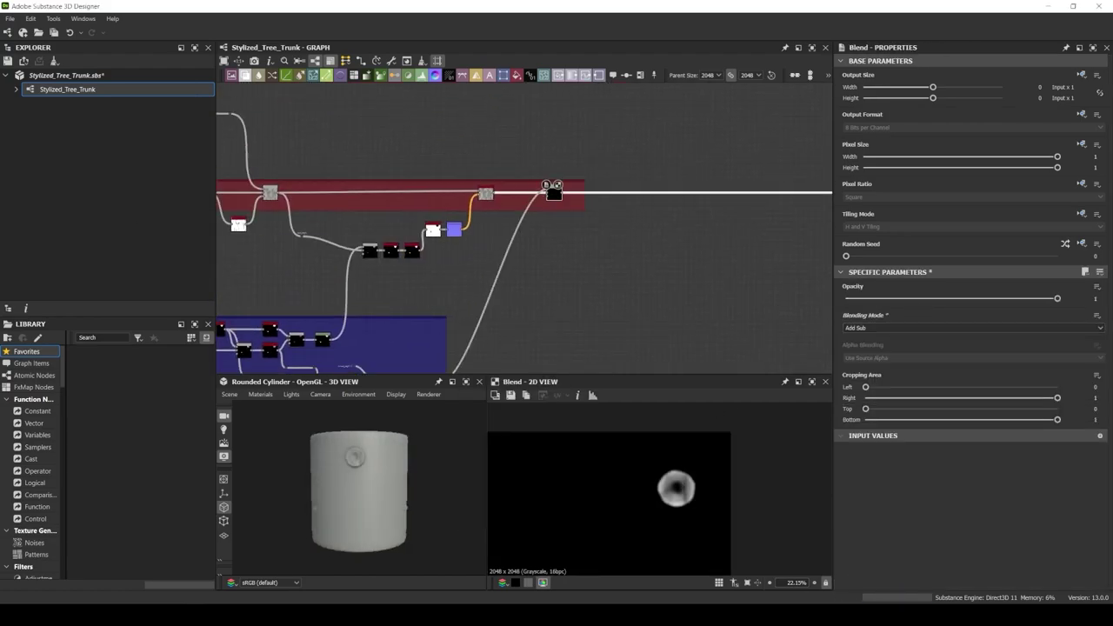
pyautogui.scroll(3, 469, 245)
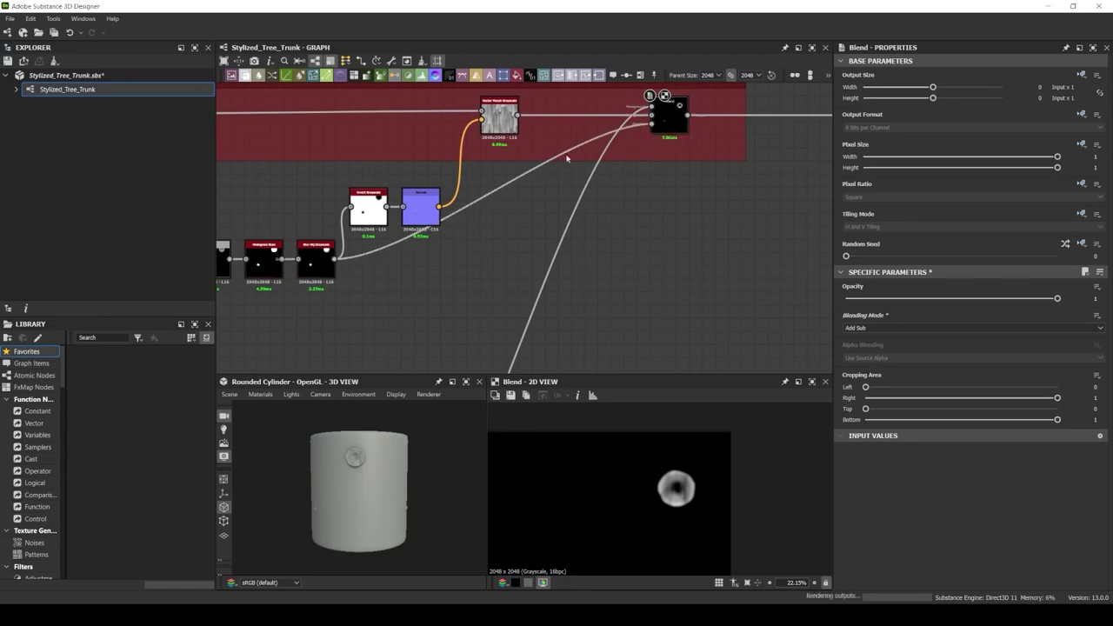
pyautogui.click(670, 126)
pyautogui.moveTo(671, 126); pyautogui.dragTo(533, 212, button='middle')
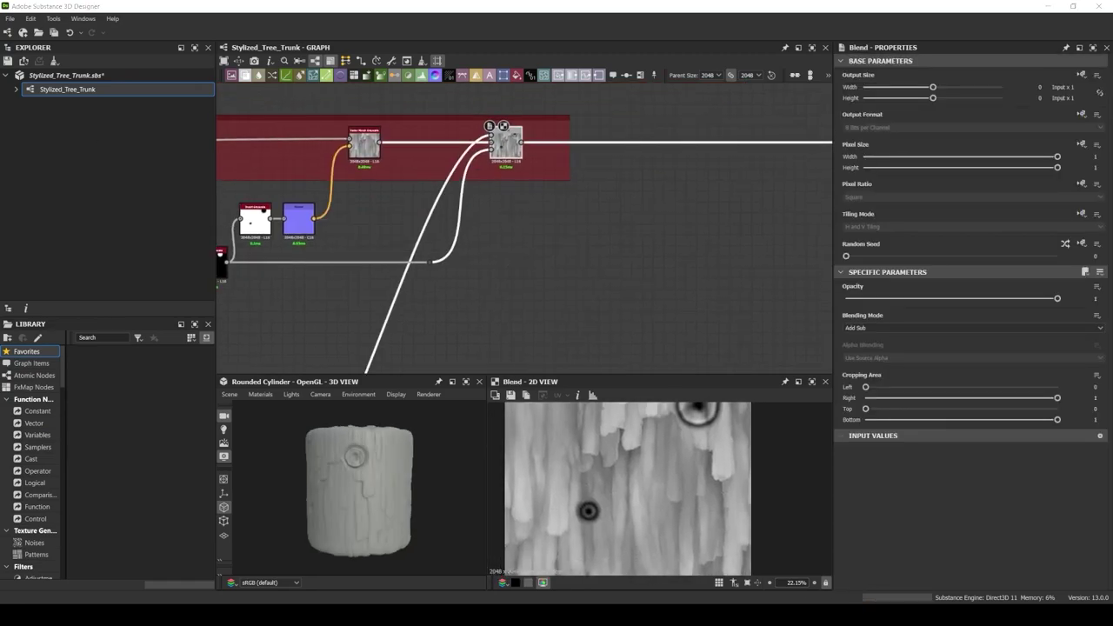
# Add another Blend after the Add Sub blend and adjust the bevel distance
pyautogui.press('space')
pyautogui.click(540, 152)
pyautogui.scroll(-3, 522, 227)
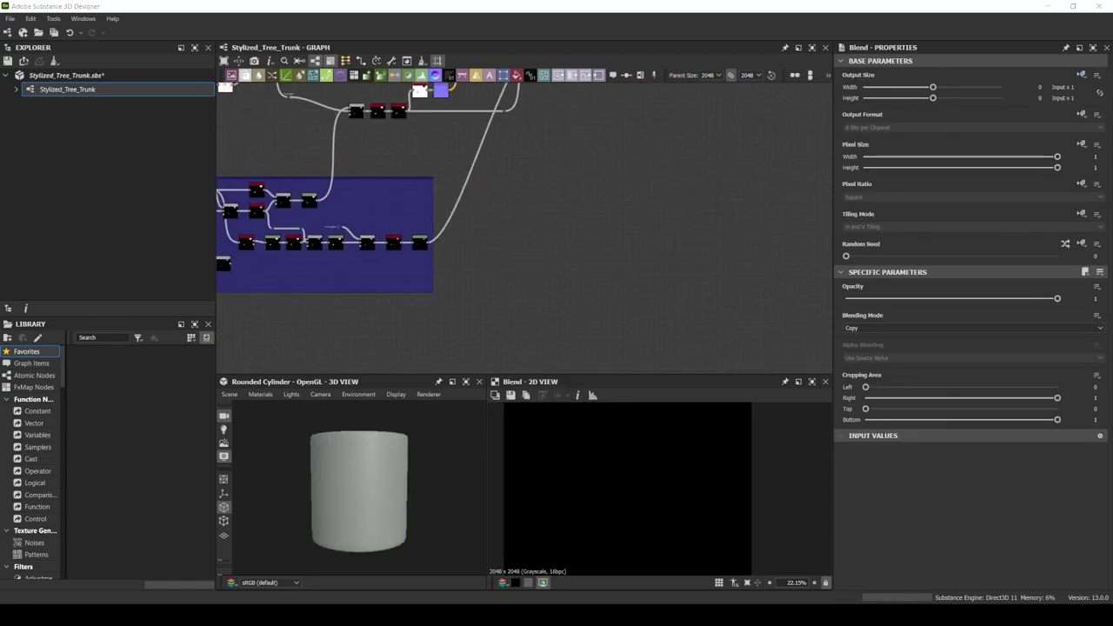
pyautogui.scroll(3, 391, 174)
pyautogui.moveTo(1005, 543); pyautogui.dragTo(967, 543)
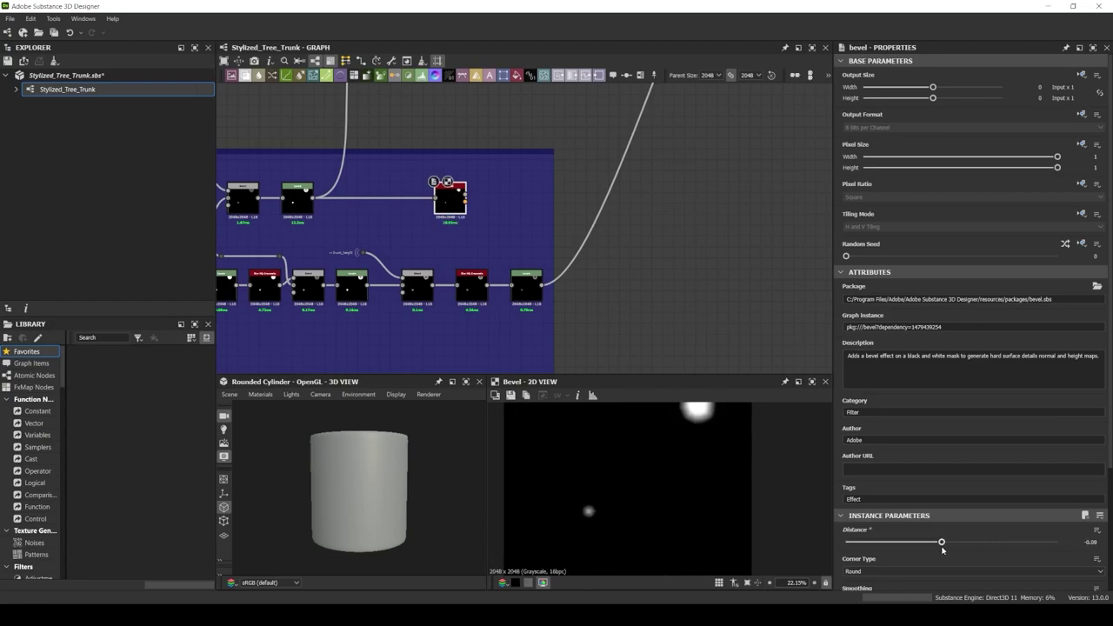
pyautogui.scroll(-3, 522, 261)
# Add a Dot on the link and connect it to the trunk_cut portal
pyautogui.moveTo(391, 340); pyautogui.dragTo(403, 261)
pyautogui.click(453, 281)
pyautogui.click(881, 84)
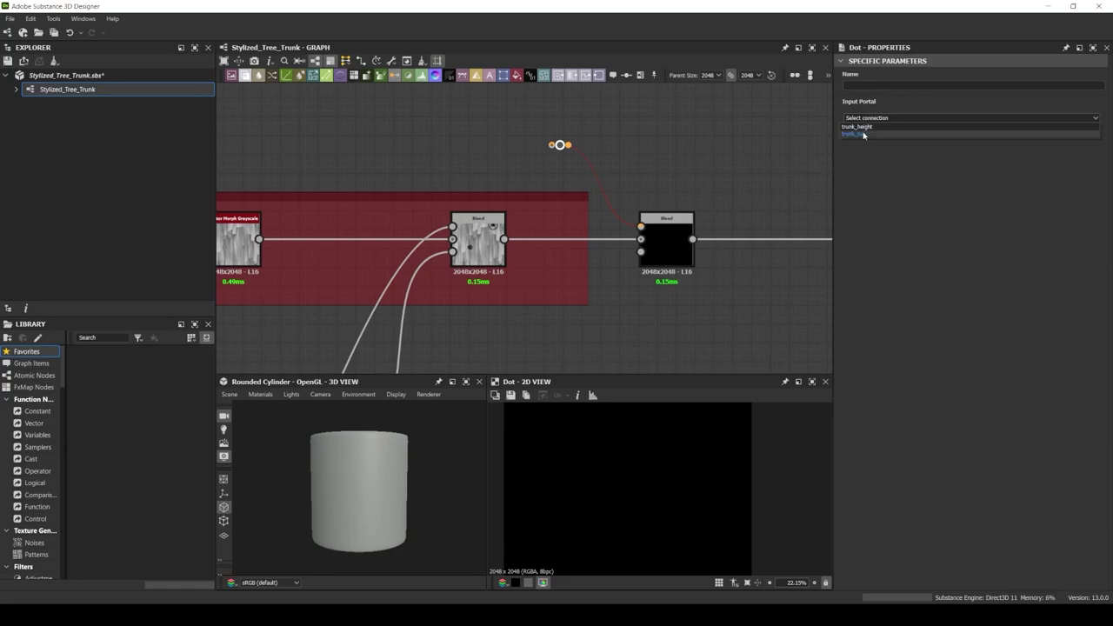
pyautogui.click(863, 135)
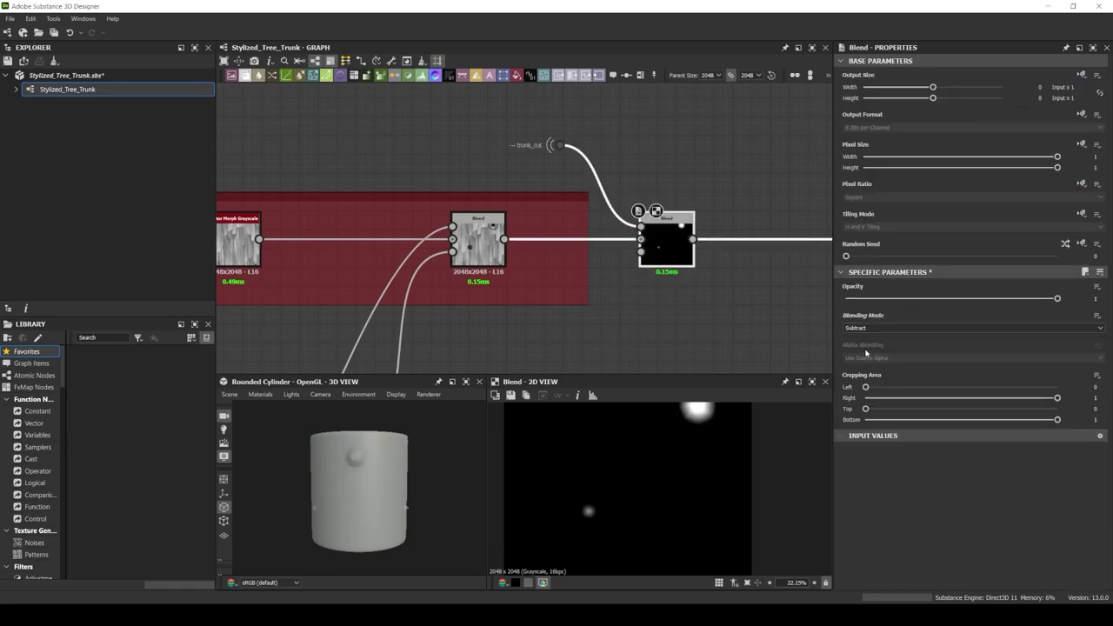
pyautogui.moveTo(626, 328); pyautogui.dragTo(331, 331, button='middle')
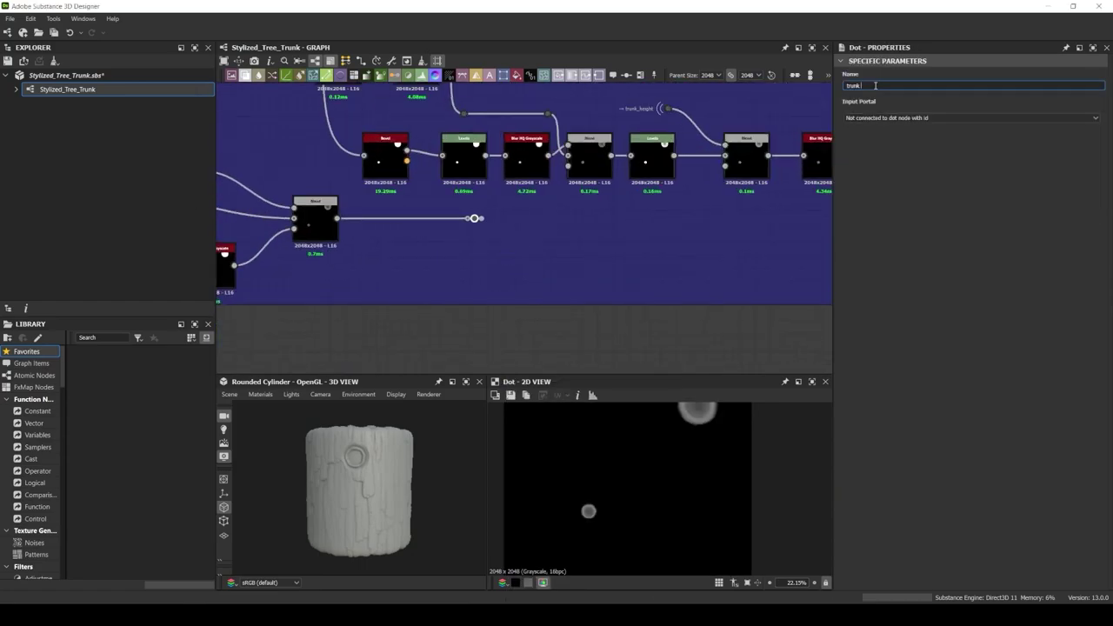
# Name the new dot trunk_cut_height and bring up the Height Blend
pyautogui.write('_height')
pyautogui.press('Return')
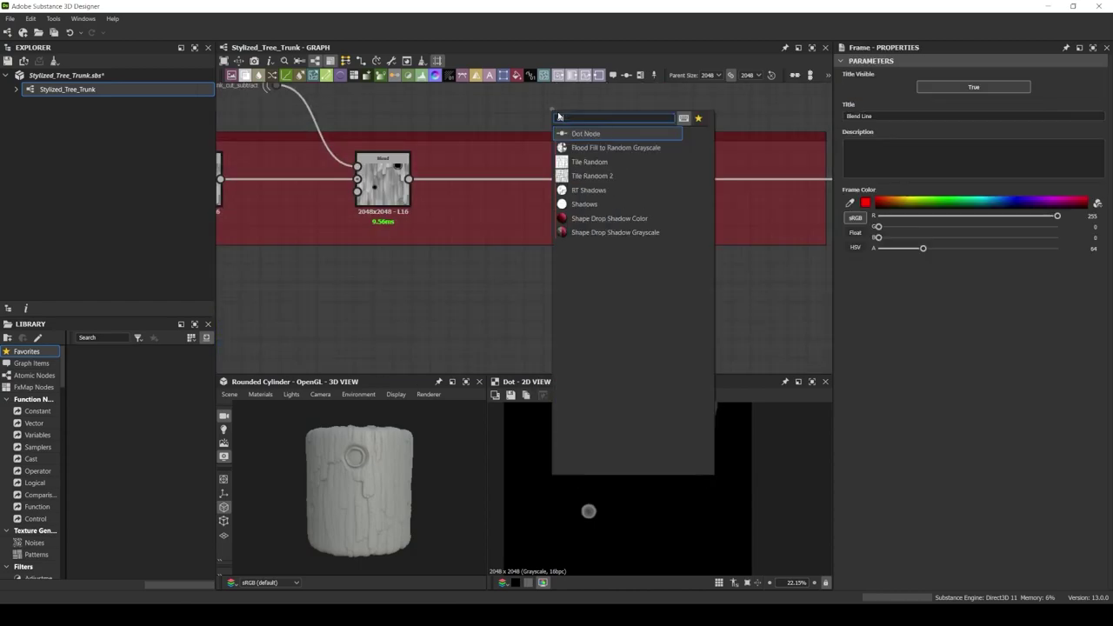
pyautogui.click(883, 117)
pyautogui.click(880, 142)
# Raise the Height Blend's height offset to 0.63, then check the Bevel and Blur HQ Grayscale in the blue frame
pyautogui.scroll(3, 357, 449)
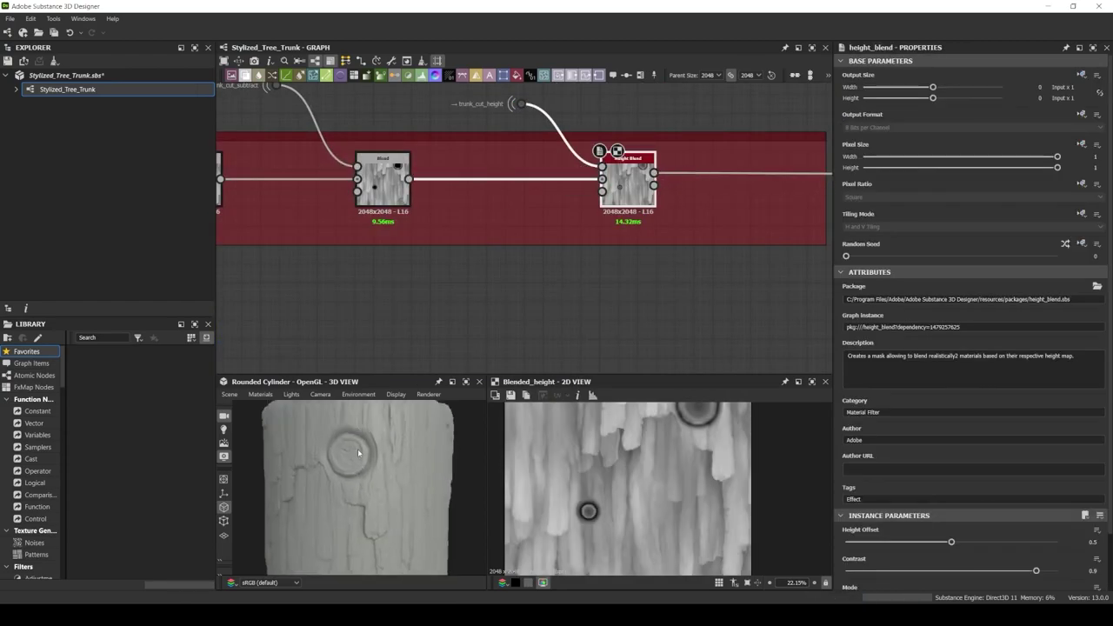
pyautogui.moveTo(951, 480); pyautogui.dragTo(980, 482)
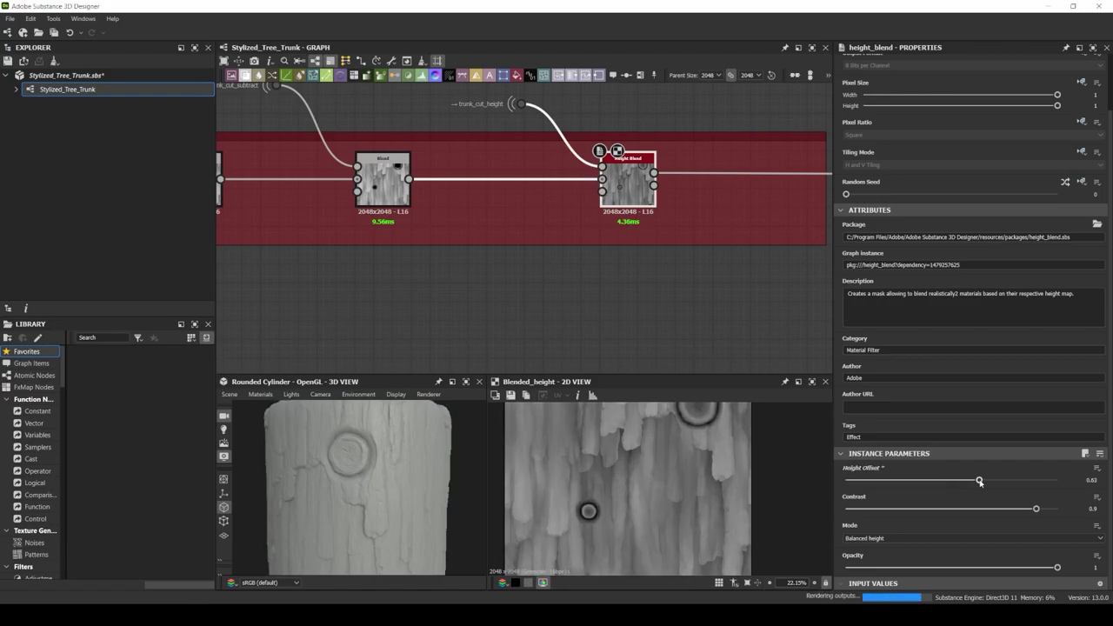
pyautogui.moveTo(466, 241)
pyautogui.mouseDown(button='middle')
pyautogui.moveTo(601, 281)
pyautogui.moveTo(465, 335)
pyautogui.mouseUp(button='middle')
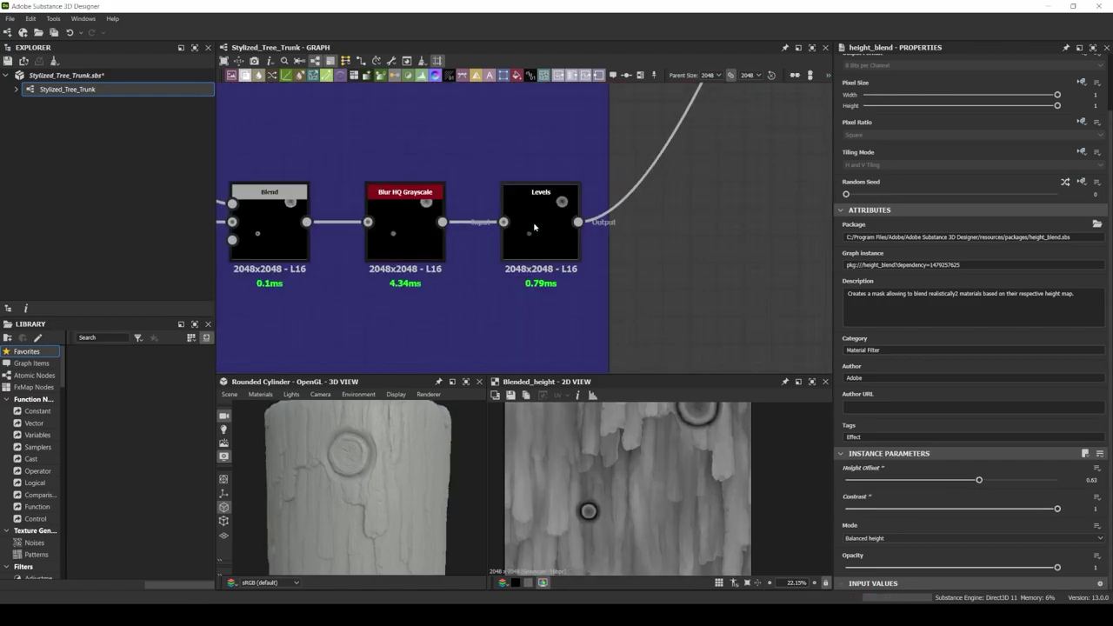
pyautogui.scroll(-3, 464, 336)
pyautogui.click(405, 340)
pyautogui.press('f')
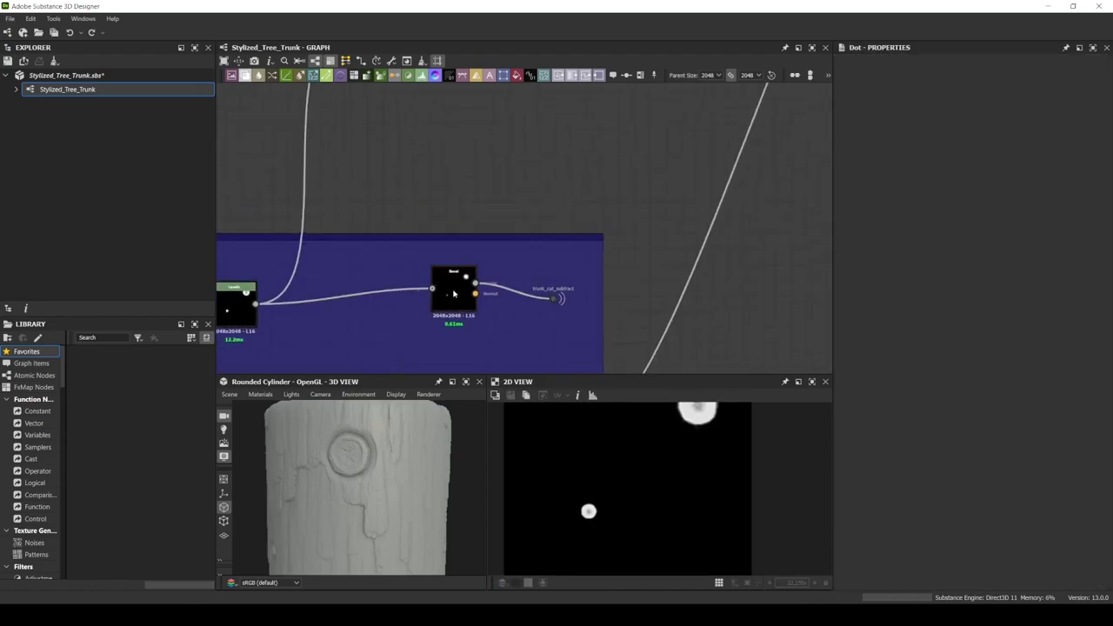
pyautogui.moveTo(622, 181); pyautogui.dragTo(600, 61, button='middle')
pyautogui.scroll(2, 437, 227)
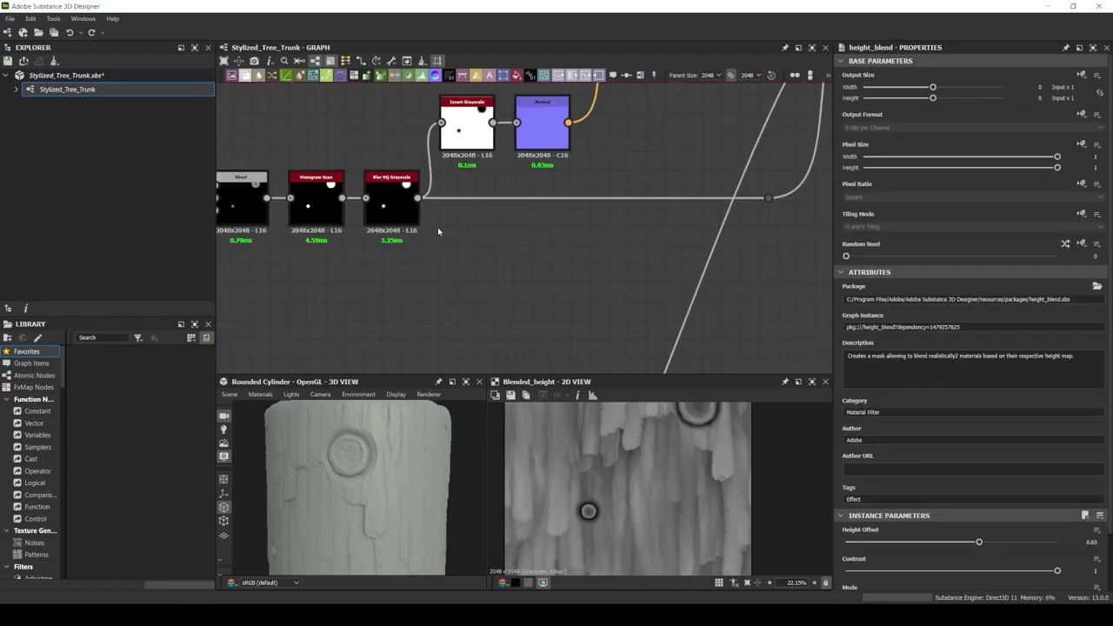
pyautogui.scroll(3, 452, 262)
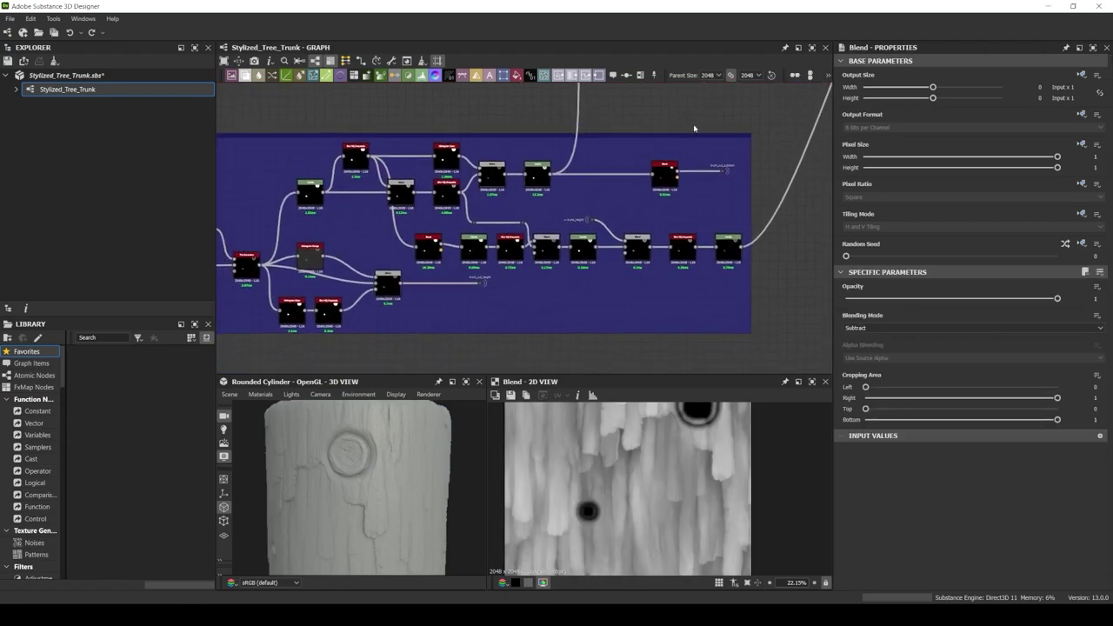
pyautogui.doubleClick(409, 300)
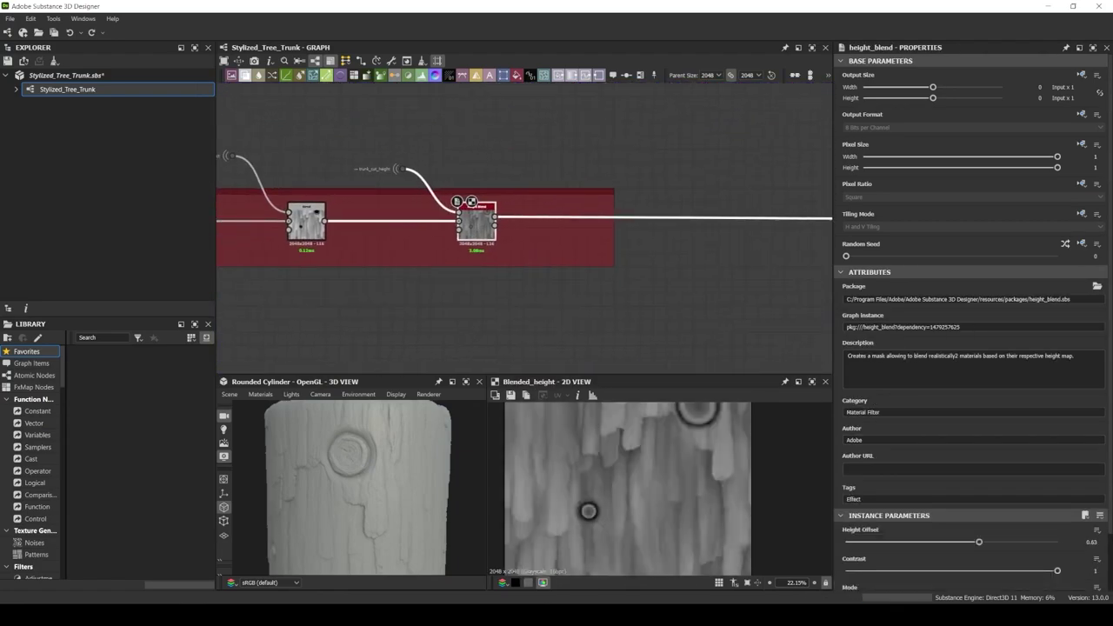
# Feed Height Blend into Auto Levels and blend it back in at about half opacity
pyautogui.moveTo(585, 245); pyautogui.dragTo(631, 122)
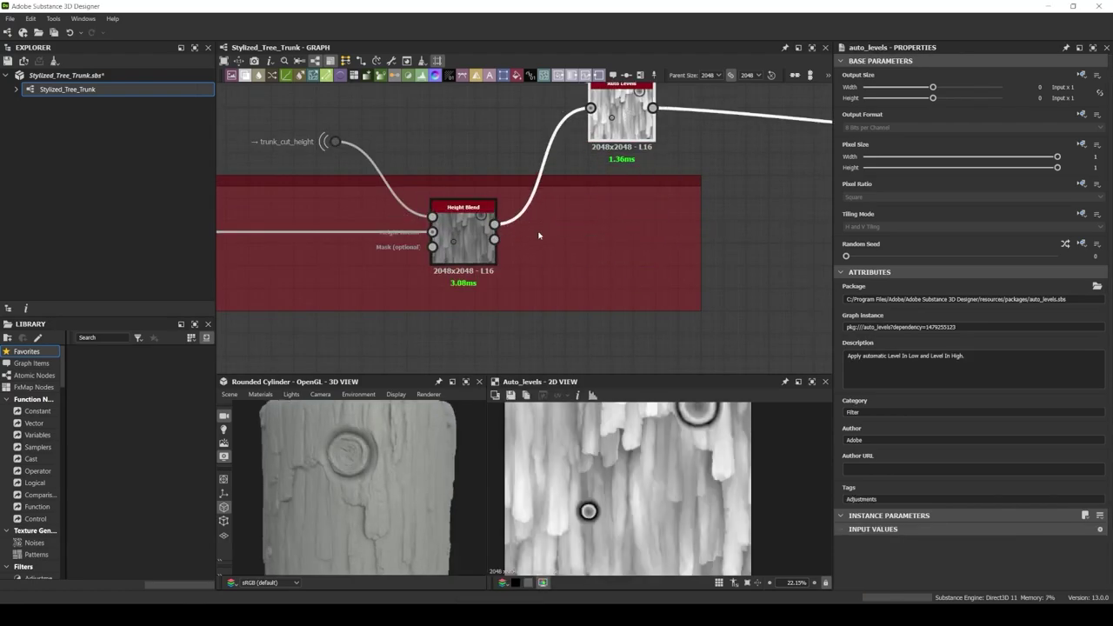
pyautogui.moveTo(783, 244); pyautogui.dragTo(705, 270, button='middle')
pyautogui.moveTo(575, 141); pyautogui.dragTo(672, 250)
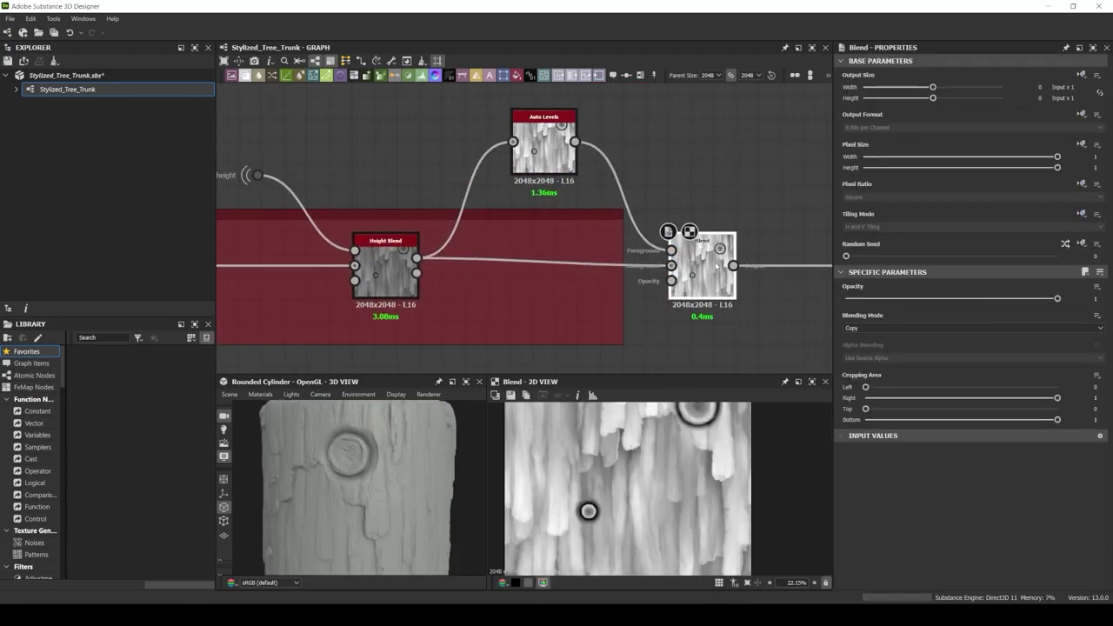
pyautogui.click(925, 298)
# Widen the red frame so it encloses the new Auto Levels and Blend nodes
pyautogui.scroll(-1, 650, 241)
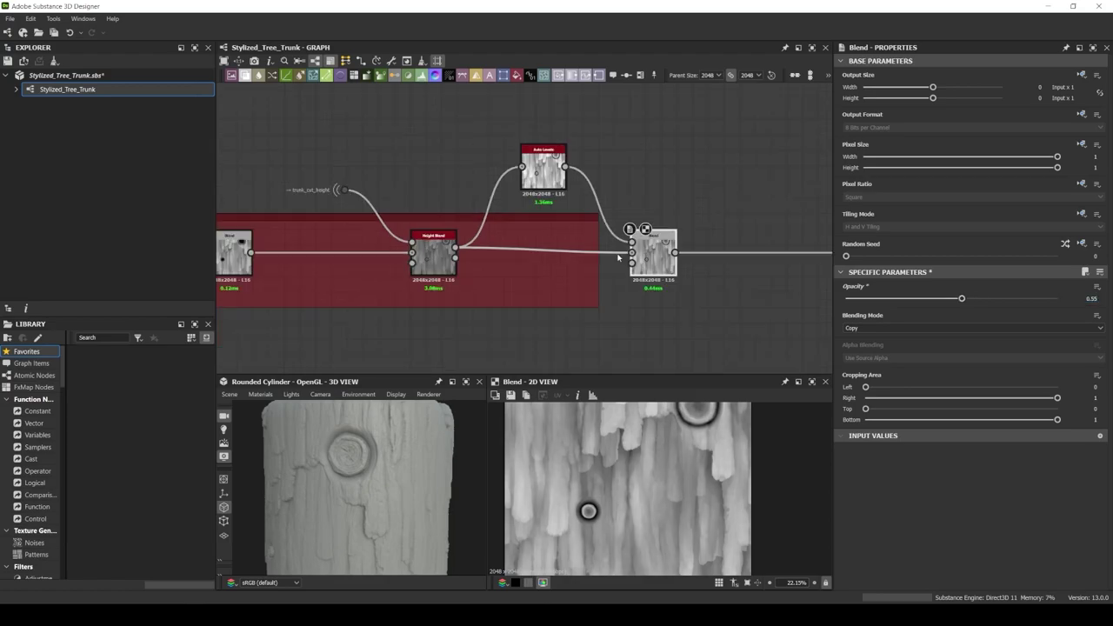
pyautogui.moveTo(597, 261); pyautogui.dragTo(758, 261)
pyautogui.scroll(-3, 535, 266)
pyautogui.moveTo(534, 267)
pyautogui.mouseDown(button='middle')
pyautogui.moveTo(606, 258)
pyautogui.moveTo(606, 183)
pyautogui.mouseUp(button='middle')
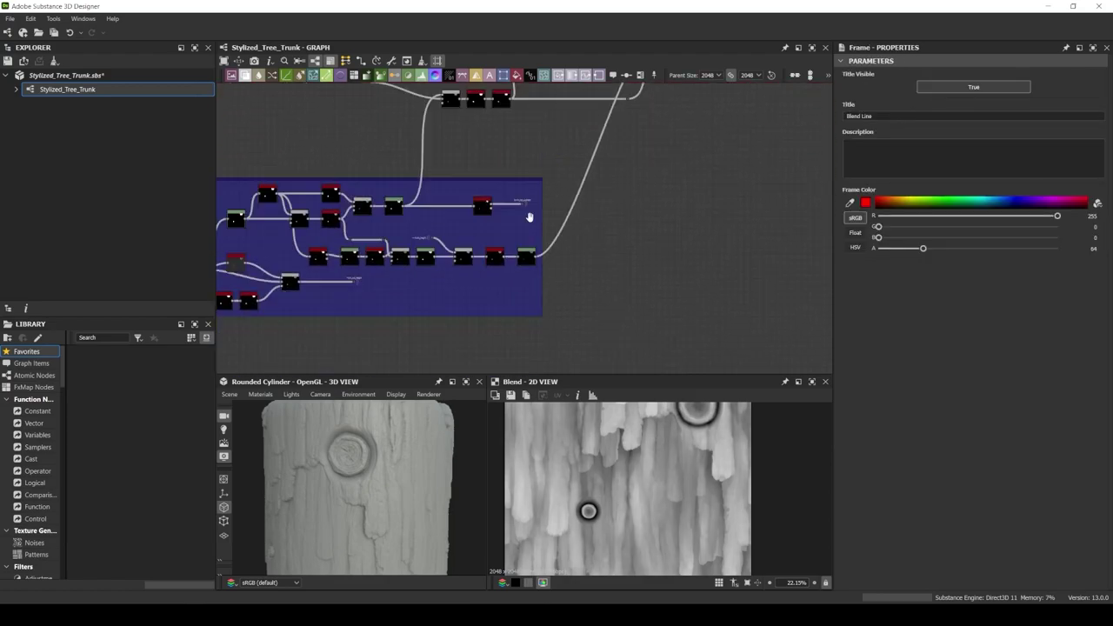
pyautogui.scroll(3, 606, 184)
# Adjust the Bevel distance and add a Histogram Scan after it (Position 0.92, Contrast 0.84)
pyautogui.click(682, 196)
pyautogui.click(954, 543)
pyautogui.moveTo(933, 543); pyautogui.dragTo(936, 542)
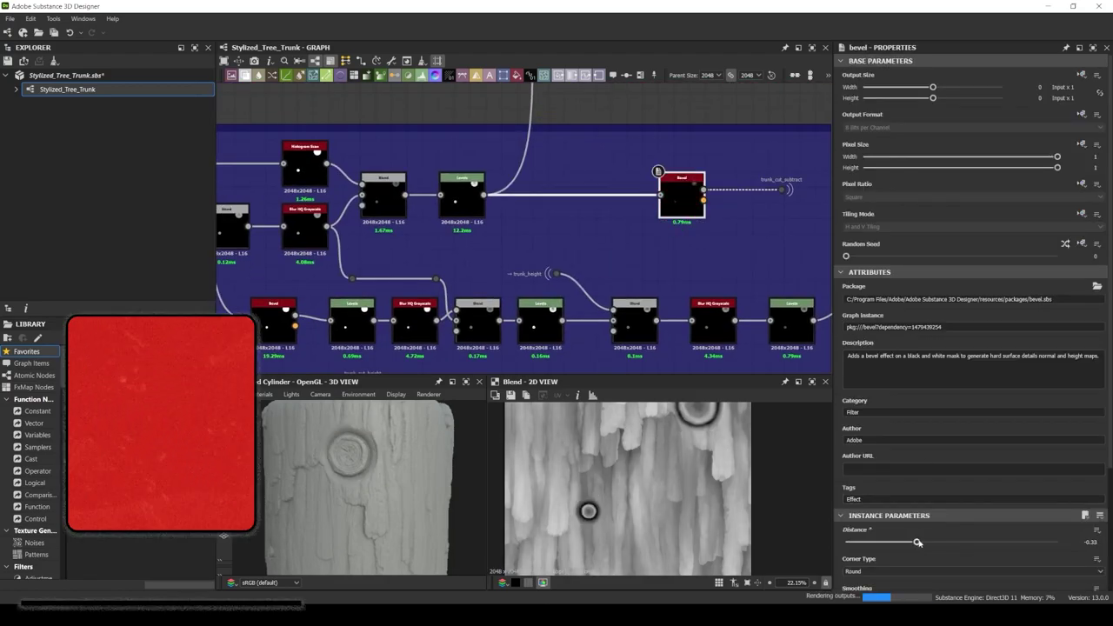
pyautogui.moveTo(684, 209); pyautogui.dragTo(638, 209)
pyautogui.press('space')
pyautogui.write('his')
pyautogui.click(679, 241)
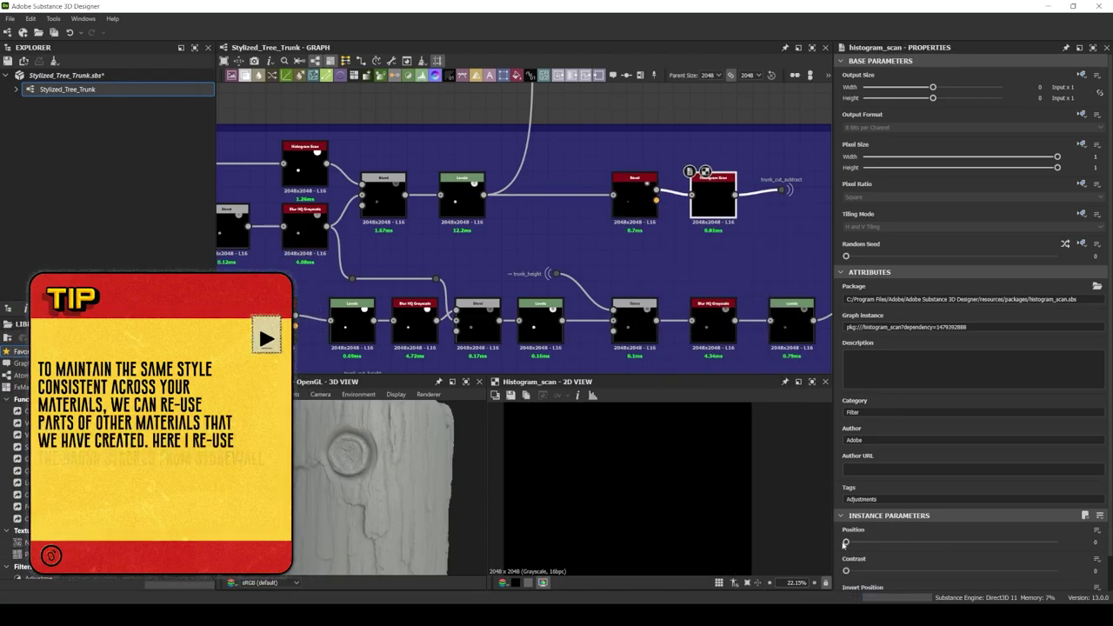
pyautogui.click(1039, 542)
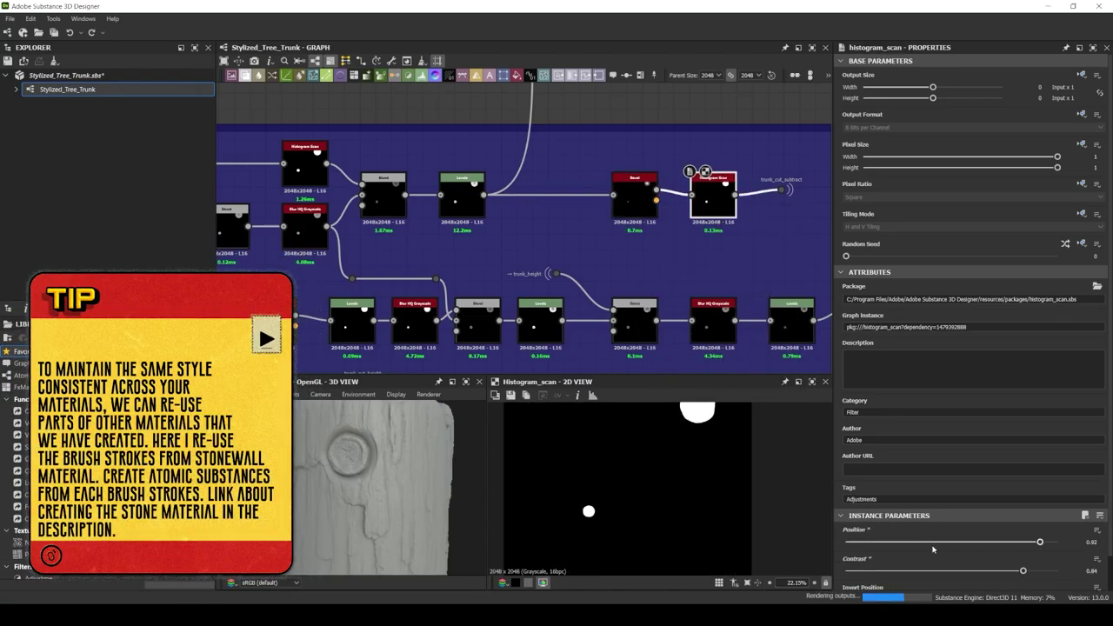
# Preview the Blur HQ Grayscale result, then paste a waterColorStyle node above the red frame
pyautogui.scroll(-3, 522, 226)
pyautogui.click(398, 237)
pyautogui.doubleClick(398, 237)
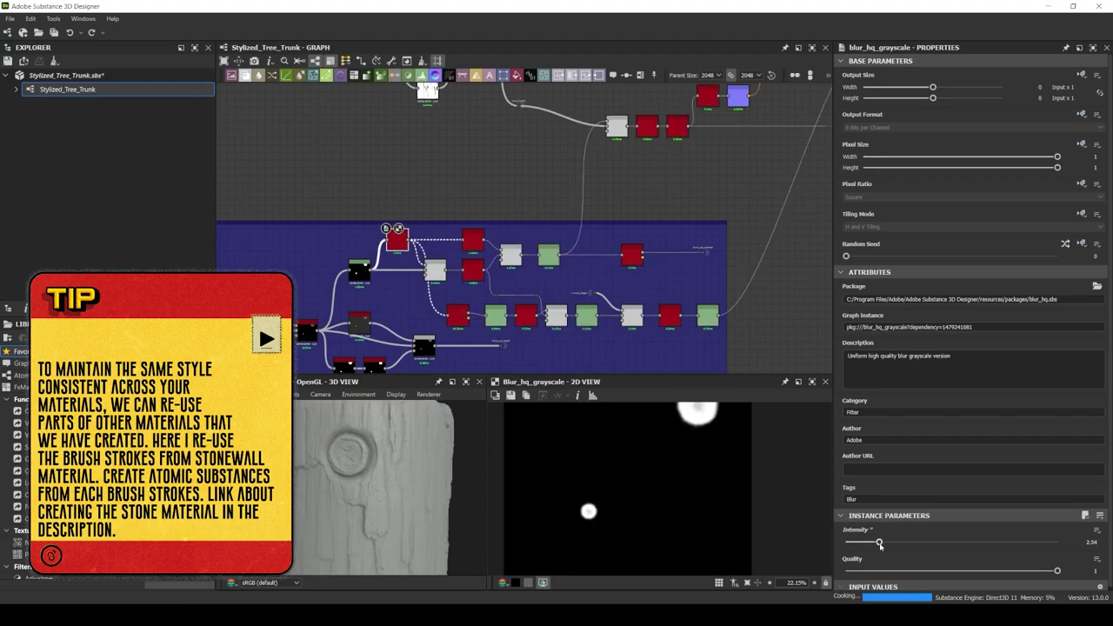
pyautogui.moveTo(492, 296); pyautogui.dragTo(282, 317, button='middle')
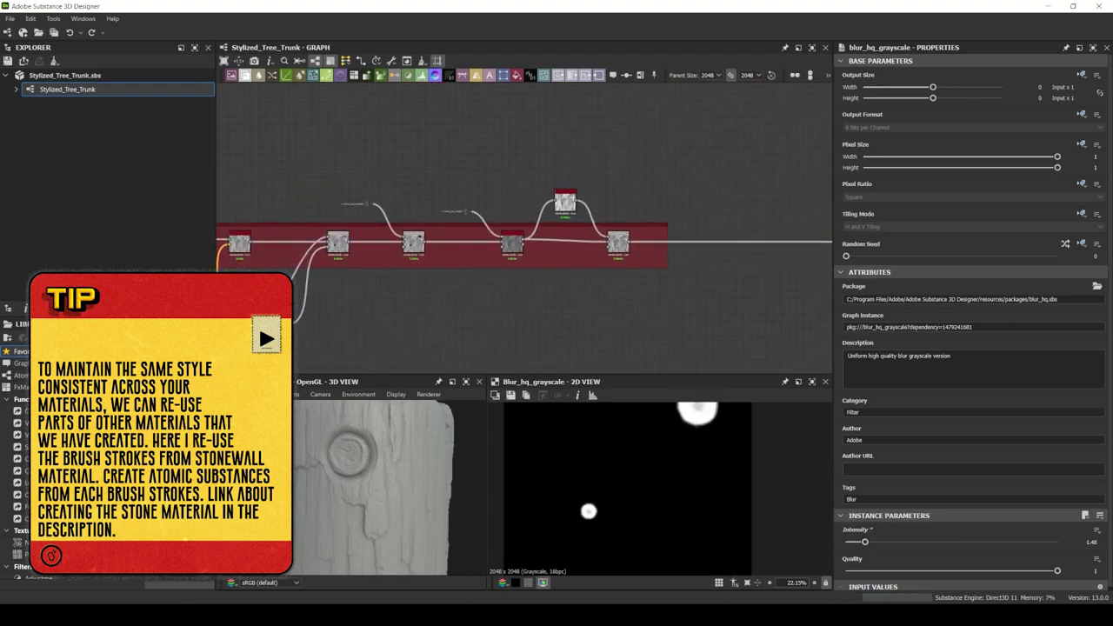
pyautogui.moveTo(424, 137); pyautogui.dragTo(449, 203, button='middle')
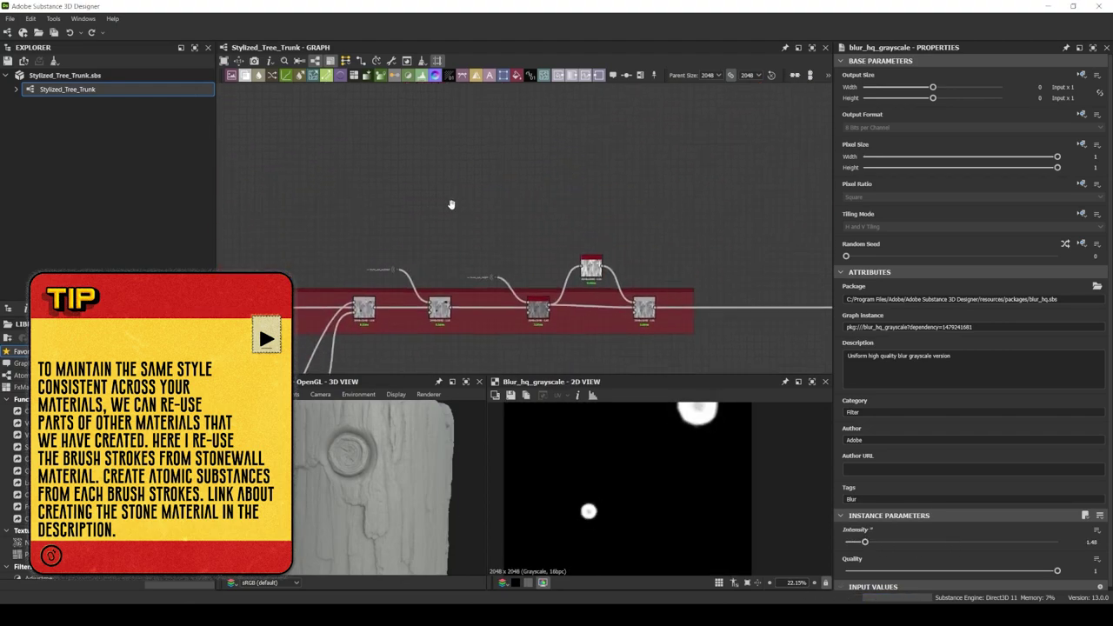
pyautogui.hotkey('ctrl', 'v')
# Change the waterColorStyle stroke Colors 4 and 5 to muted bark browns and greens in the Color Editor
pyautogui.scroll(-5, 919, 474)
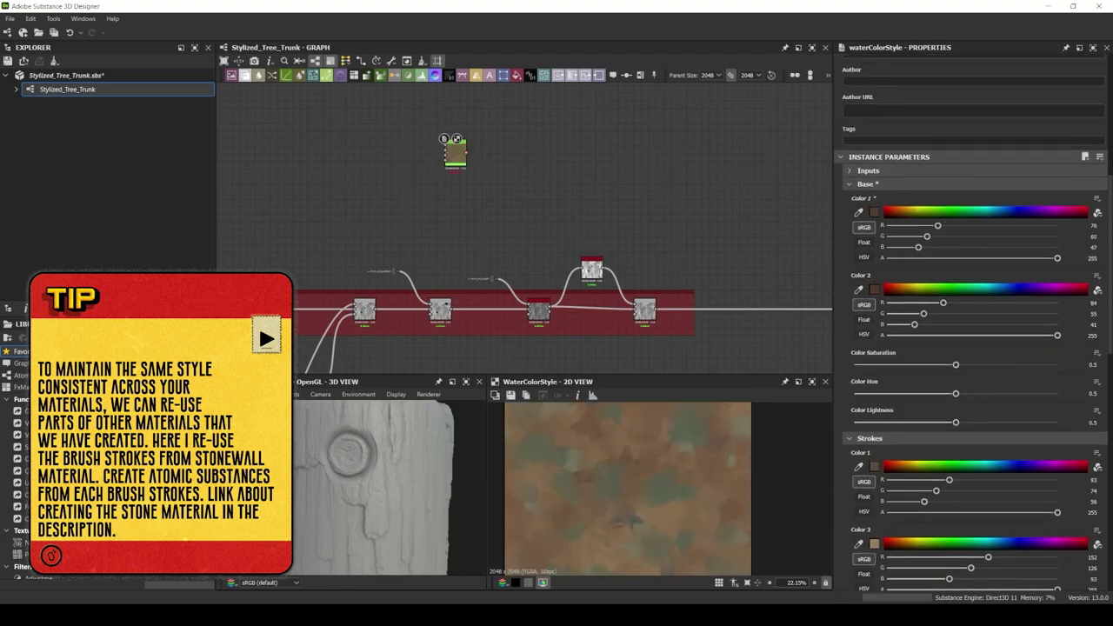
pyautogui.scroll(-4, 970, 348)
pyautogui.click(875, 470)
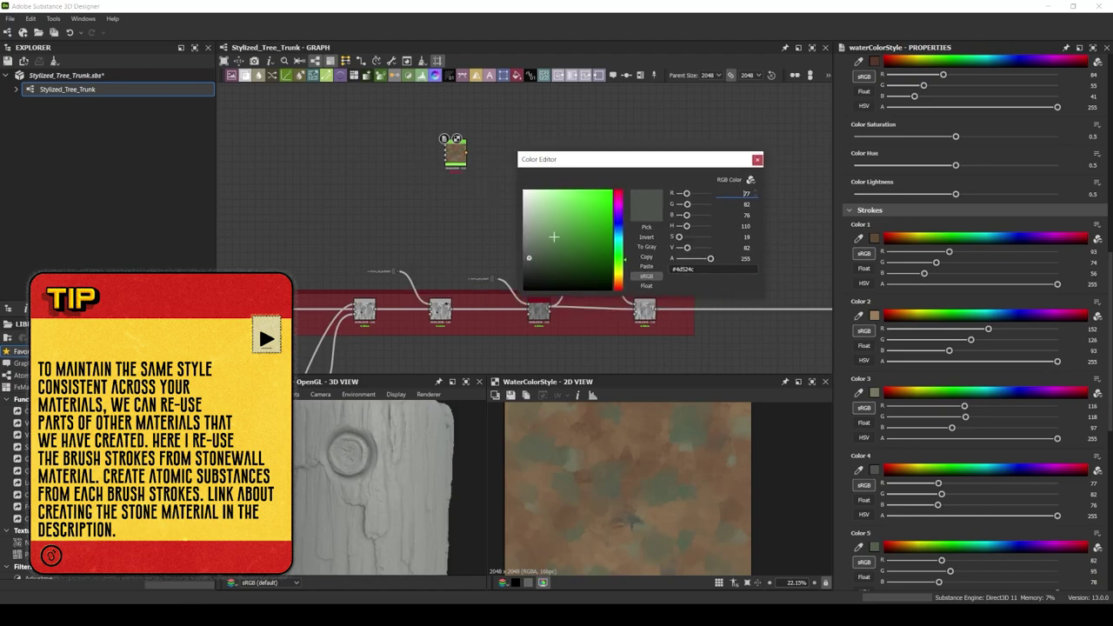
pyautogui.click(757, 161)
pyautogui.scroll(-2, 957, 391)
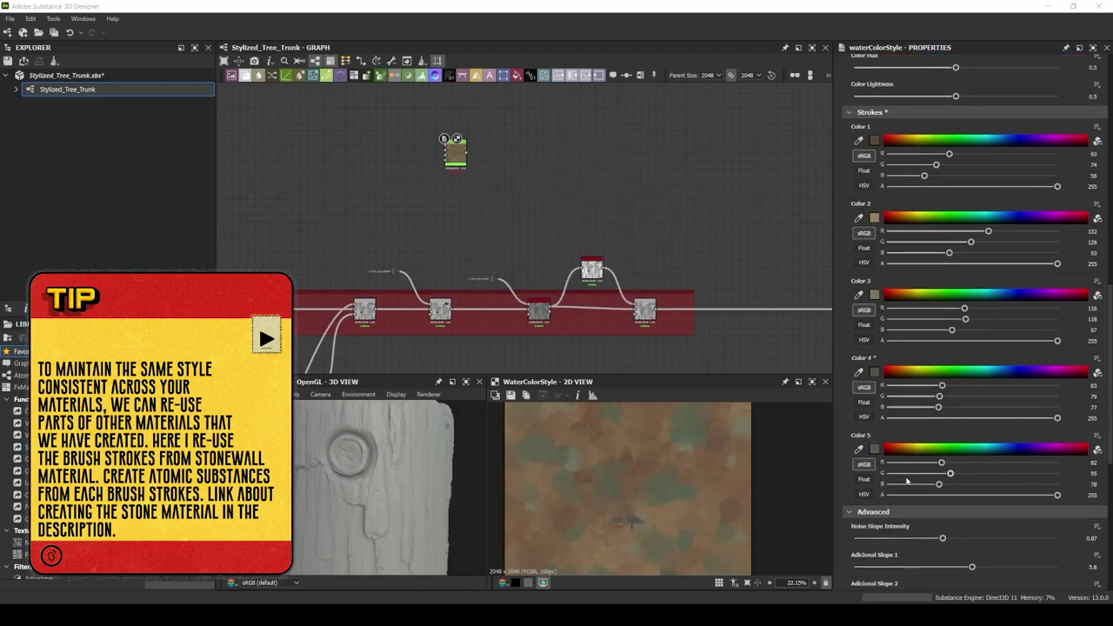
pyautogui.click(874, 449)
pyautogui.click(757, 159)
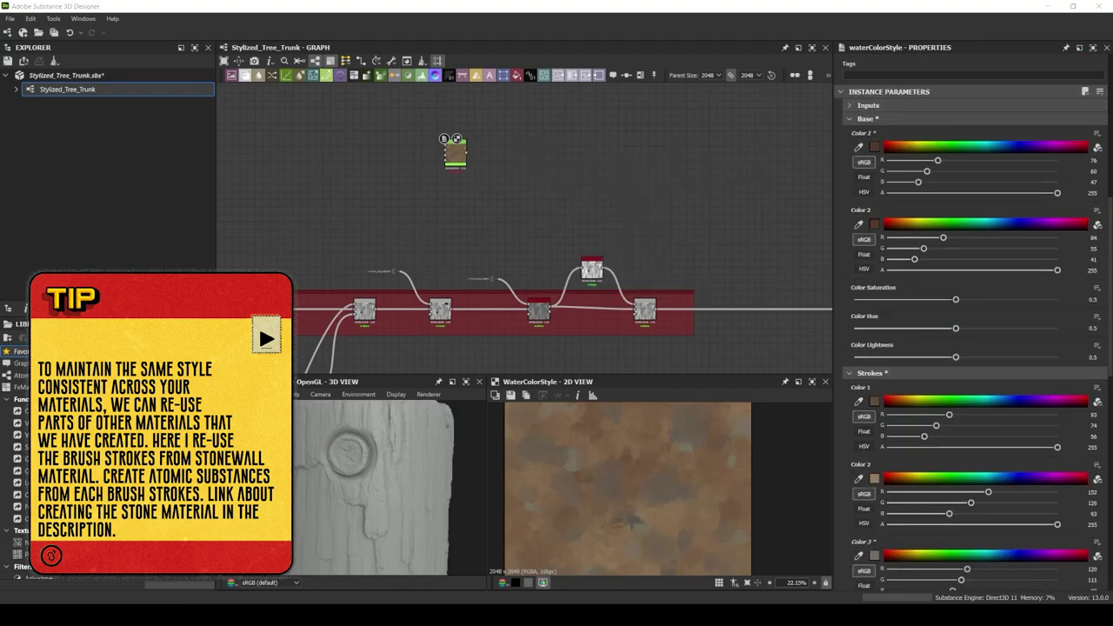
pyautogui.scroll(3, 464, 152)
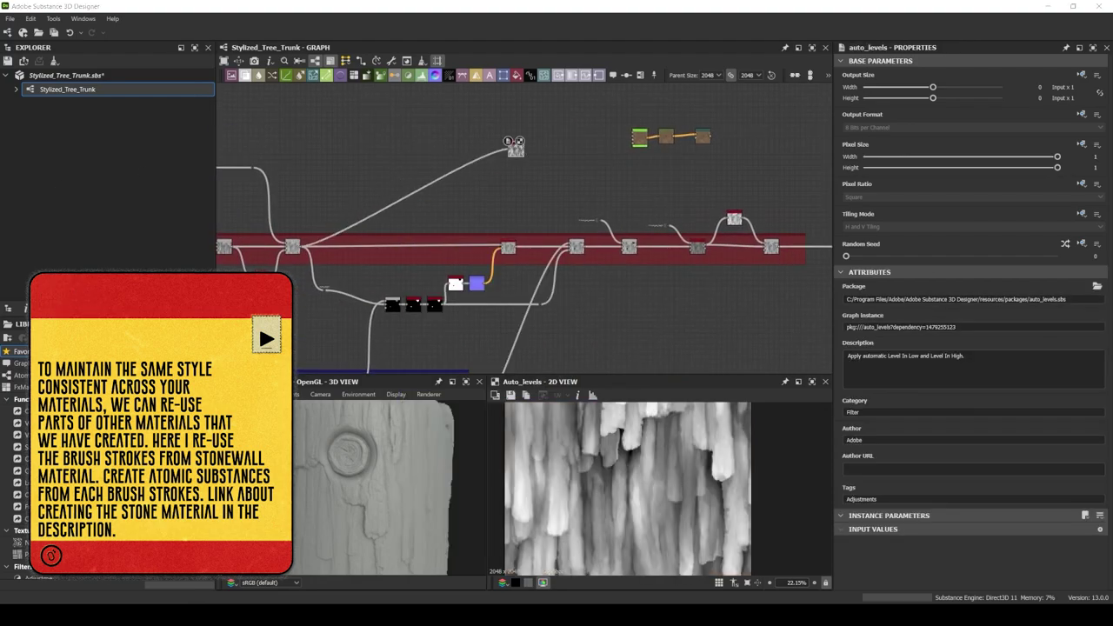
# Branch Edge Detect, Flood Fill and Flood Fill to Random Grayscale off the Dot
pyautogui.moveTo(397, 191)
pyautogui.mouseDown()
pyautogui.moveTo(452, 258)
pyautogui.moveTo(451, 306)
pyautogui.moveTo(597, 311)
pyautogui.moveTo(707, 269)
pyautogui.mouseUp()
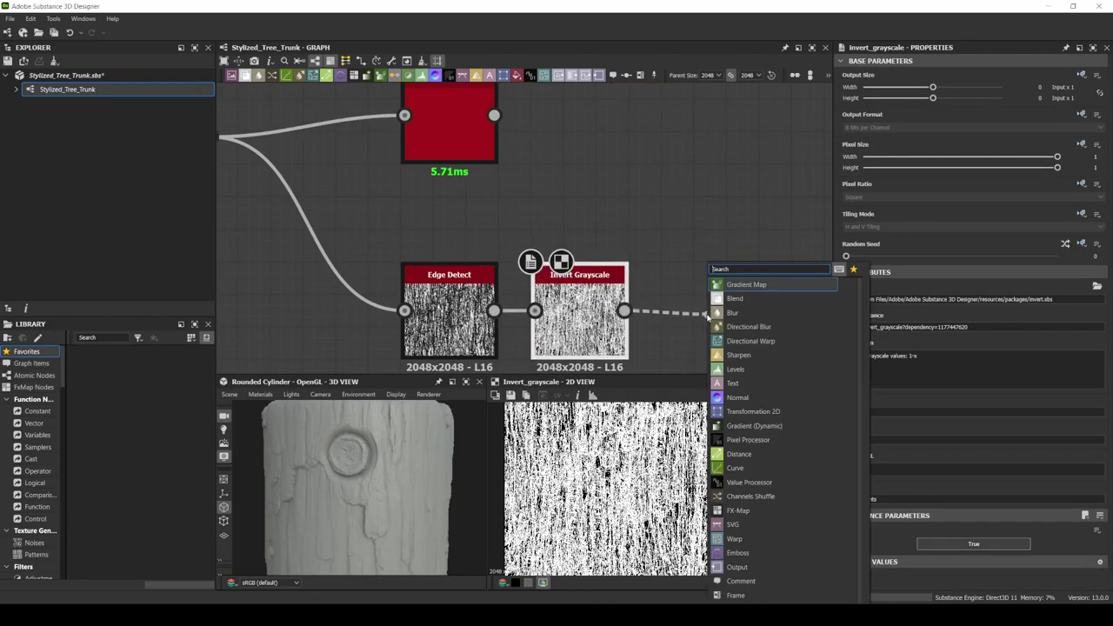
pyautogui.write('flood')
pyautogui.press('Return')
pyautogui.moveTo(568, 271); pyautogui.dragTo(622, 273)
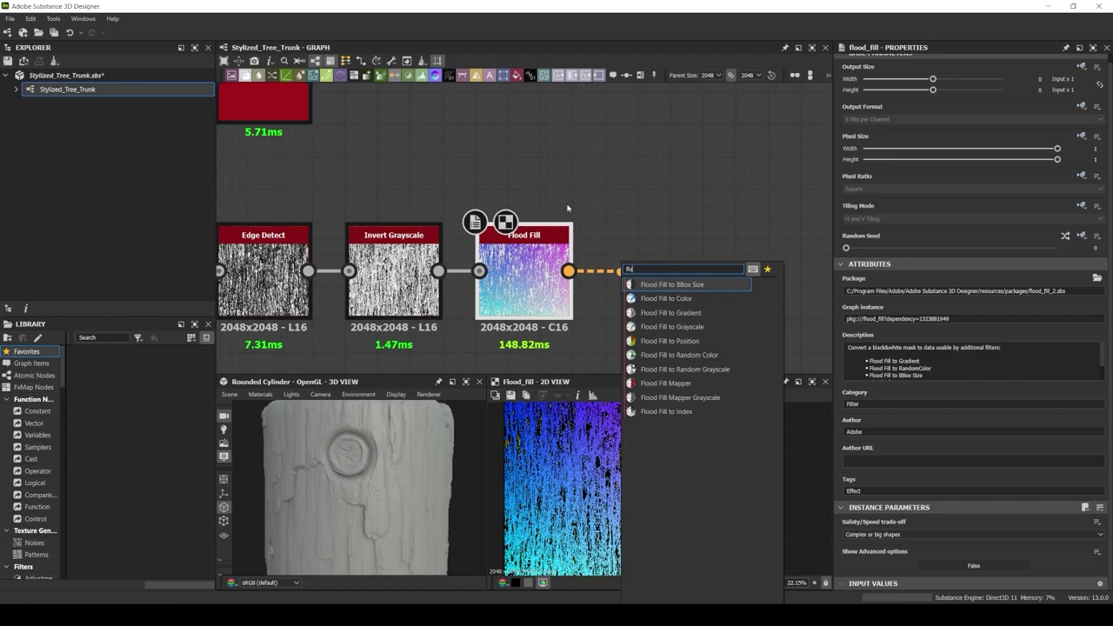
pyautogui.click(709, 369)
# Add a Levels node after Auto Levels in the mask branch
pyautogui.click(522, 273)
pyautogui.scroll(-5, 418, 264)
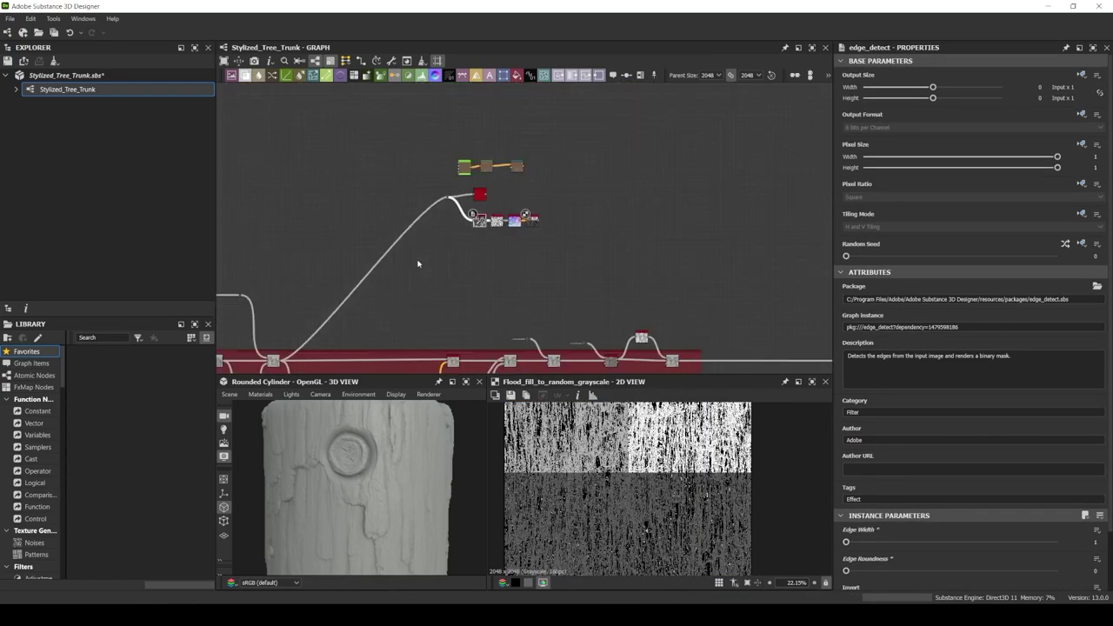
pyautogui.scroll(4, 418, 263)
pyautogui.scroll(4, 418, 264)
pyautogui.scroll(3, 417, 263)
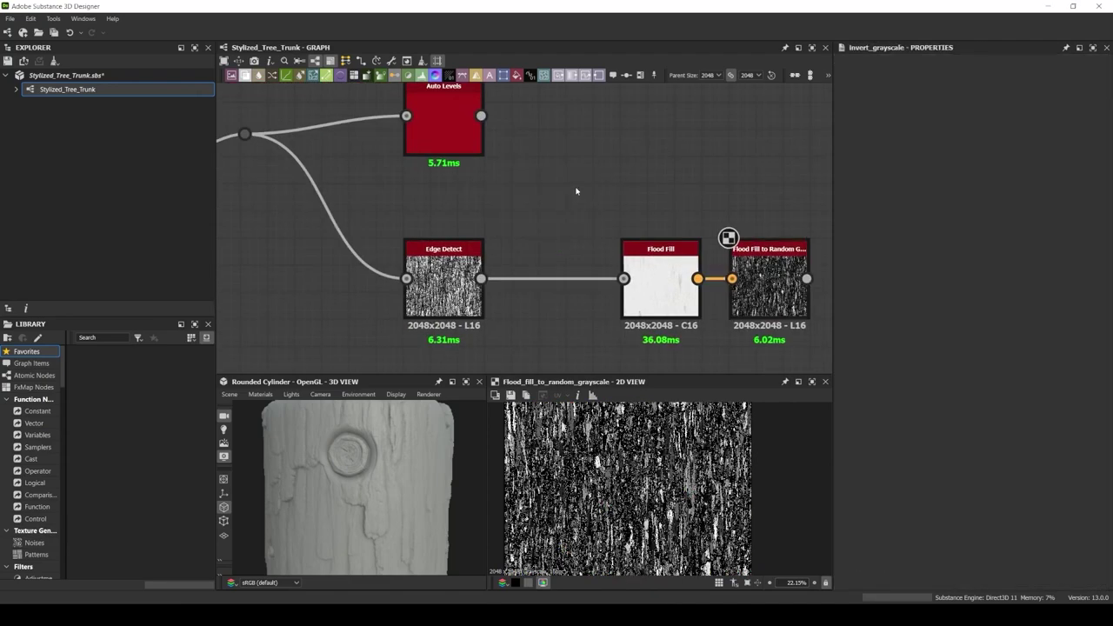
pyautogui.moveTo(598, 169); pyautogui.dragTo(571, 244)
pyautogui.click(600, 258)
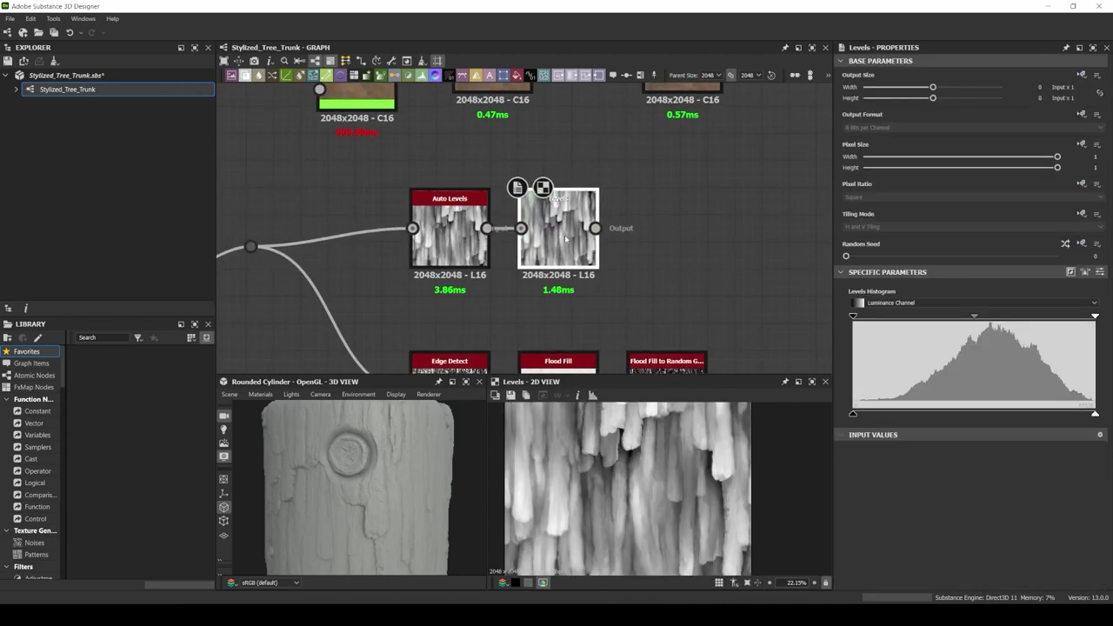
# Wrap the mask nodes in a green frame titled 'Principal Masks'
pyautogui.scroll(1, 659, 500)
pyautogui.scroll(-3, 589, 236)
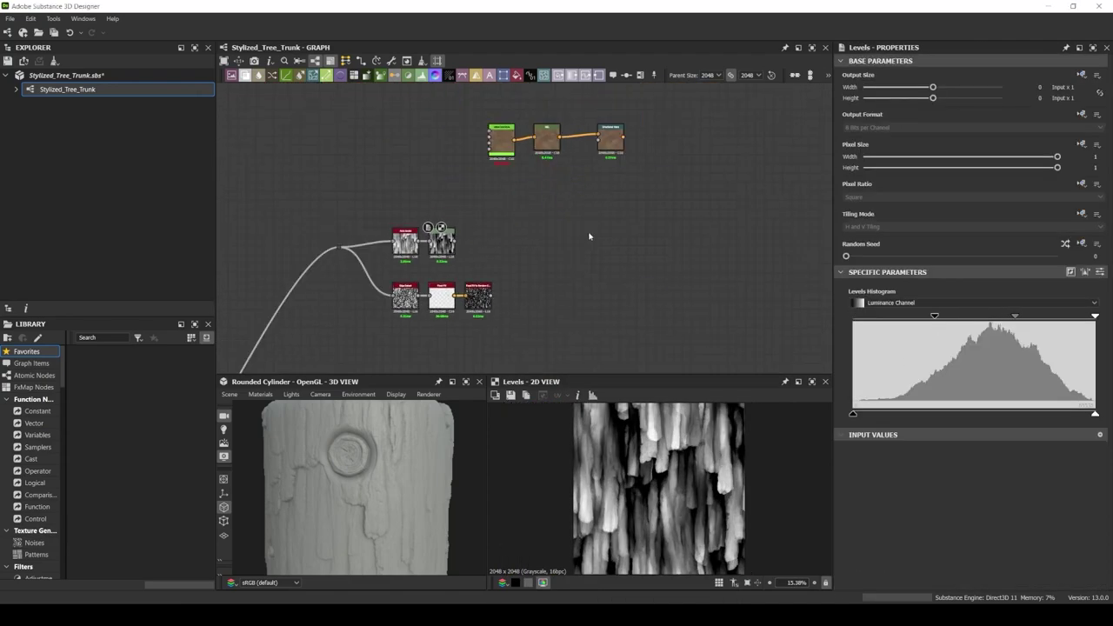
pyautogui.moveTo(374, 192); pyautogui.dragTo(540, 322)
pyautogui.rightClick(497, 211)
pyautogui.click(577, 273)
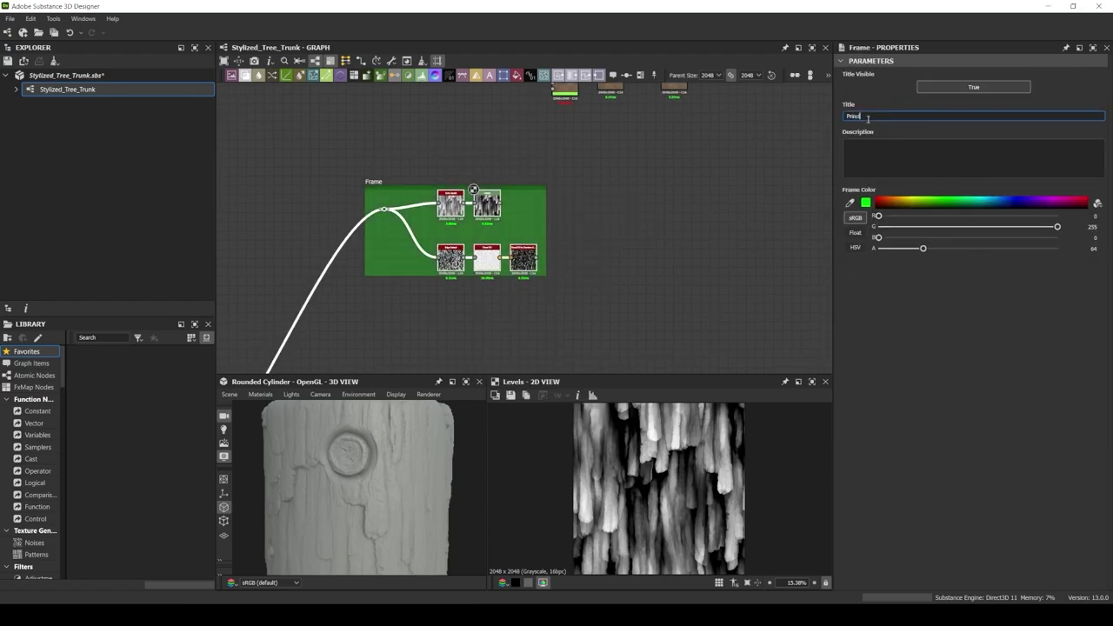
pyautogui.scroll(2, 484, 226)
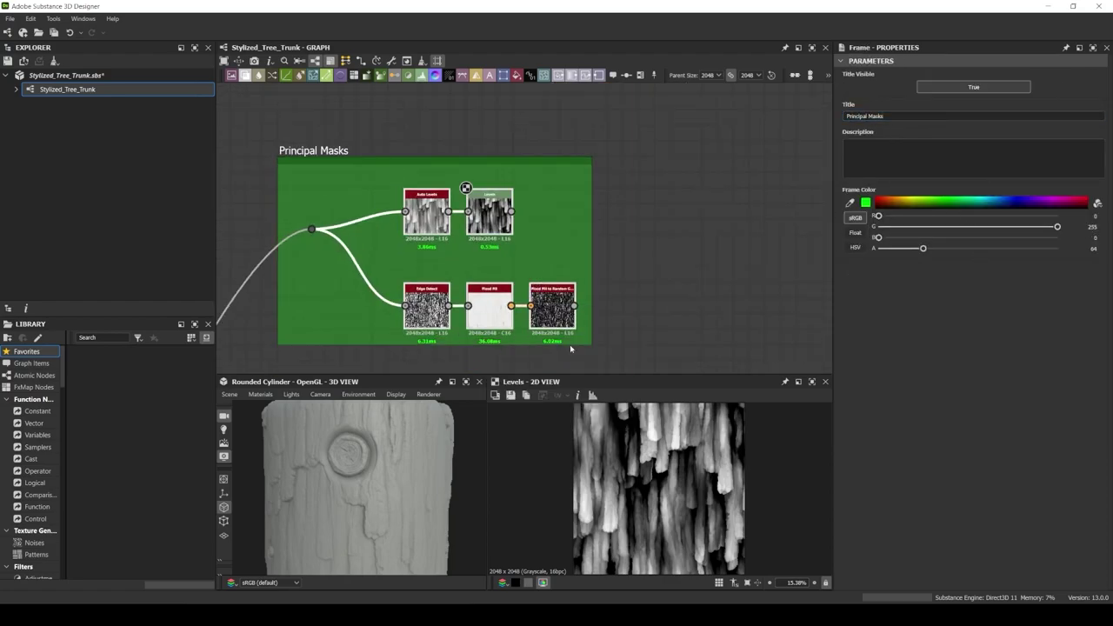
pyautogui.click(498, 194)
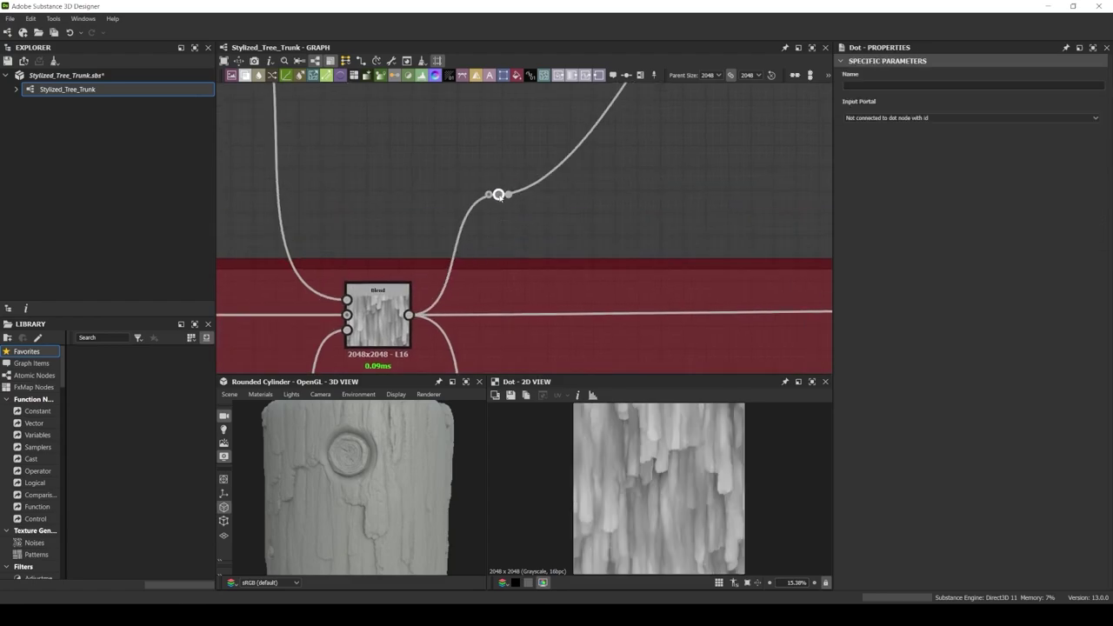
# Link the Dot's portal source to trunk_cut_height
pyautogui.scroll(-3, 584, 235)
pyautogui.scroll(2, 432, 174)
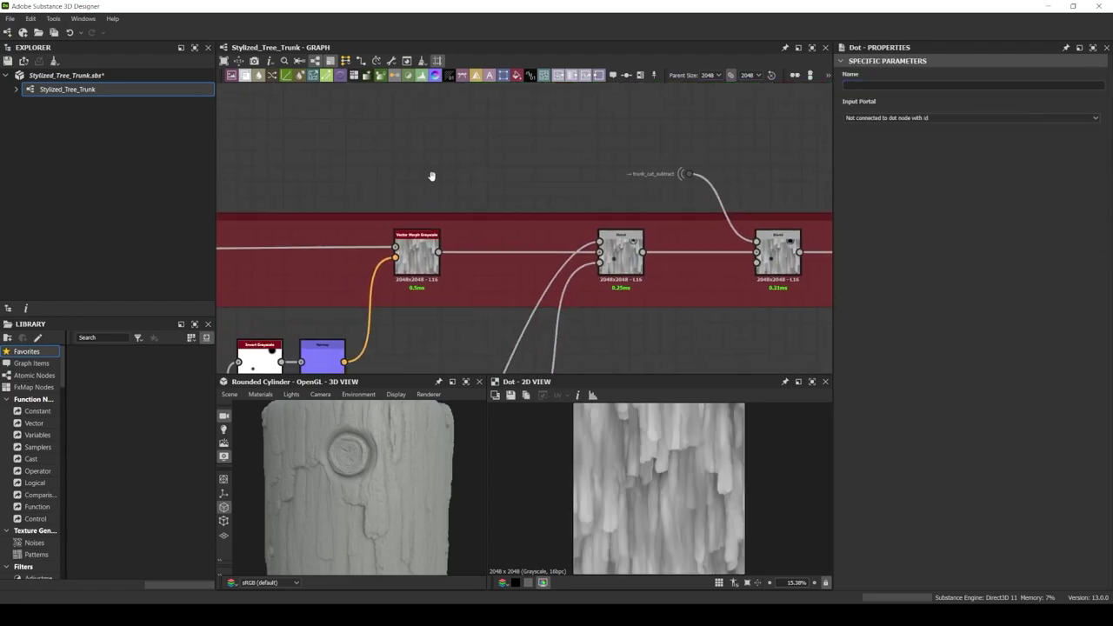
pyautogui.scroll(-3, 599, 182)
pyautogui.scroll(1, 492, 134)
pyautogui.scroll(2, 492, 134)
pyautogui.scroll(-2, 362, 265)
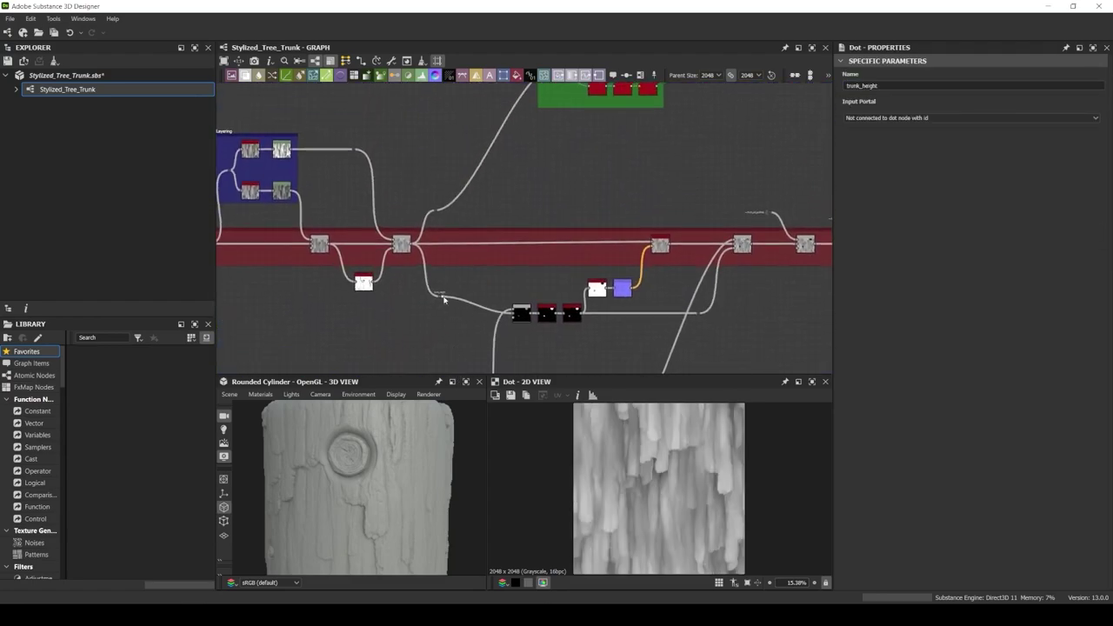
pyautogui.scroll(2, 508, 206)
pyautogui.click(885, 118)
pyautogui.click(885, 141)
# Add a Dot named trunk_main_mask after the Levels node
pyautogui.doubleClick(448, 187)
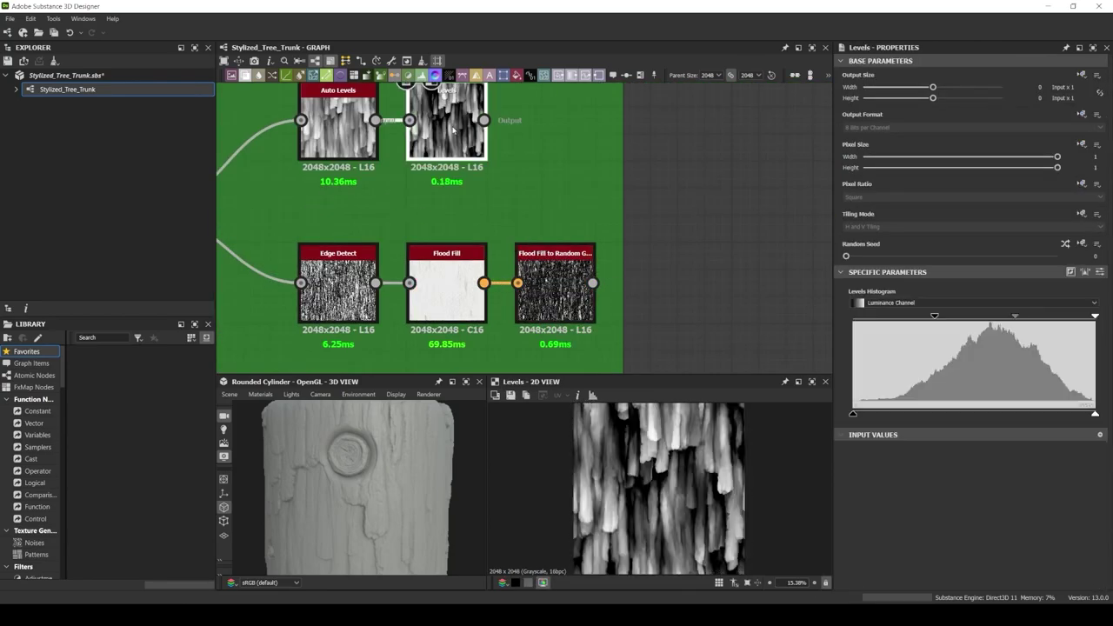
pyautogui.scroll(-3, 626, 296)
pyautogui.press('space')
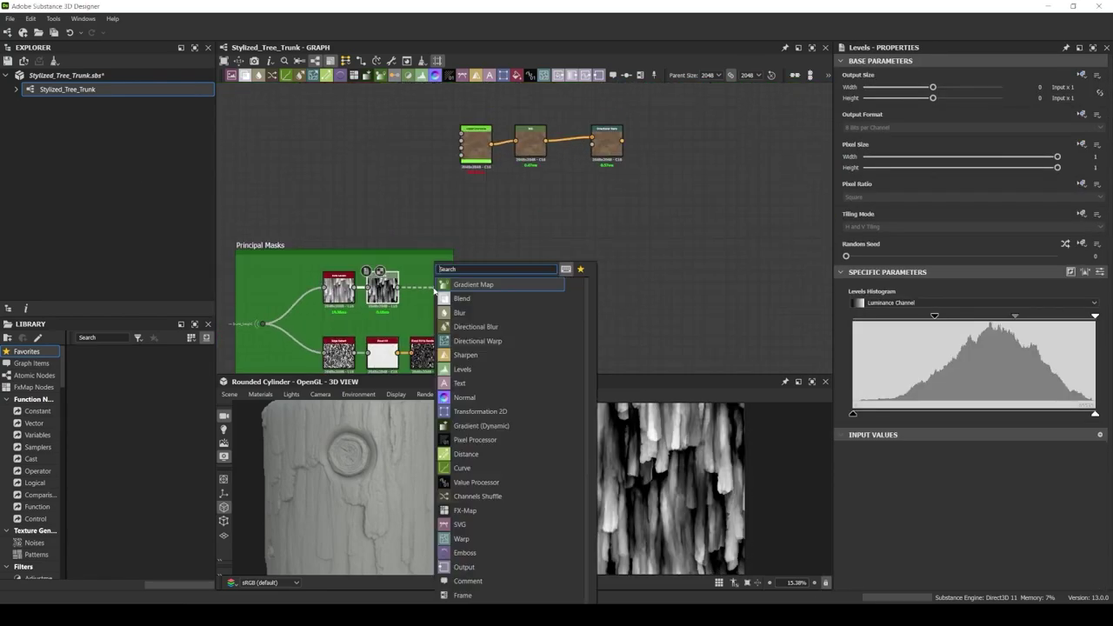
pyautogui.press('Return')
pyautogui.write('ask')
pyautogui.press('Return')
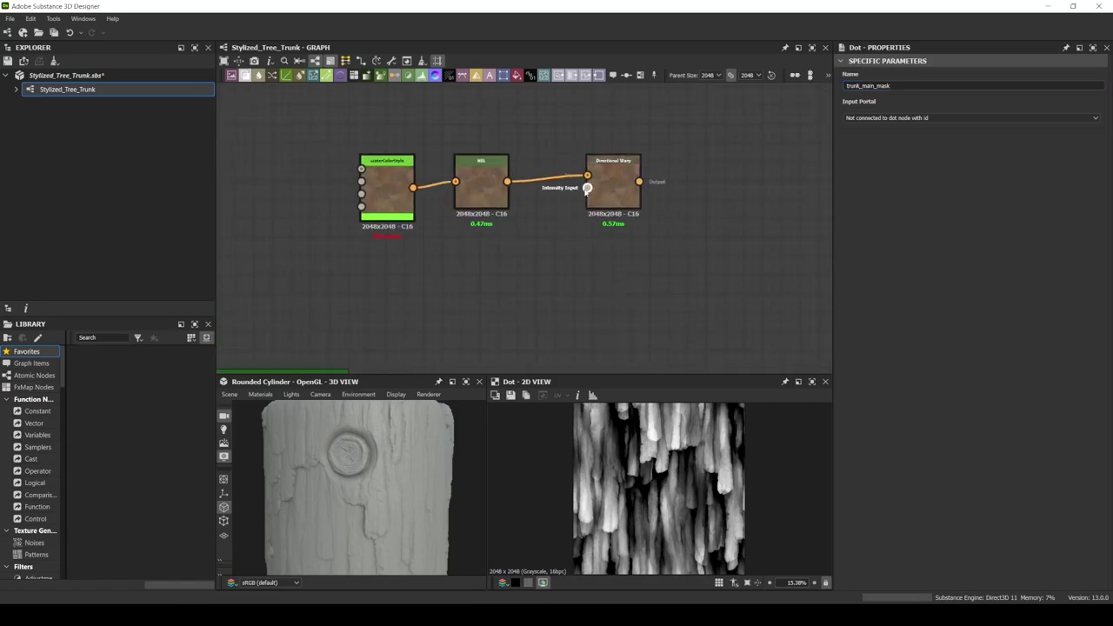
# Drive the Directional Warp with trunk_main_mask at Intensity 250 and 45° angle
pyautogui.moveTo(587, 176); pyautogui.dragTo(509, 253)
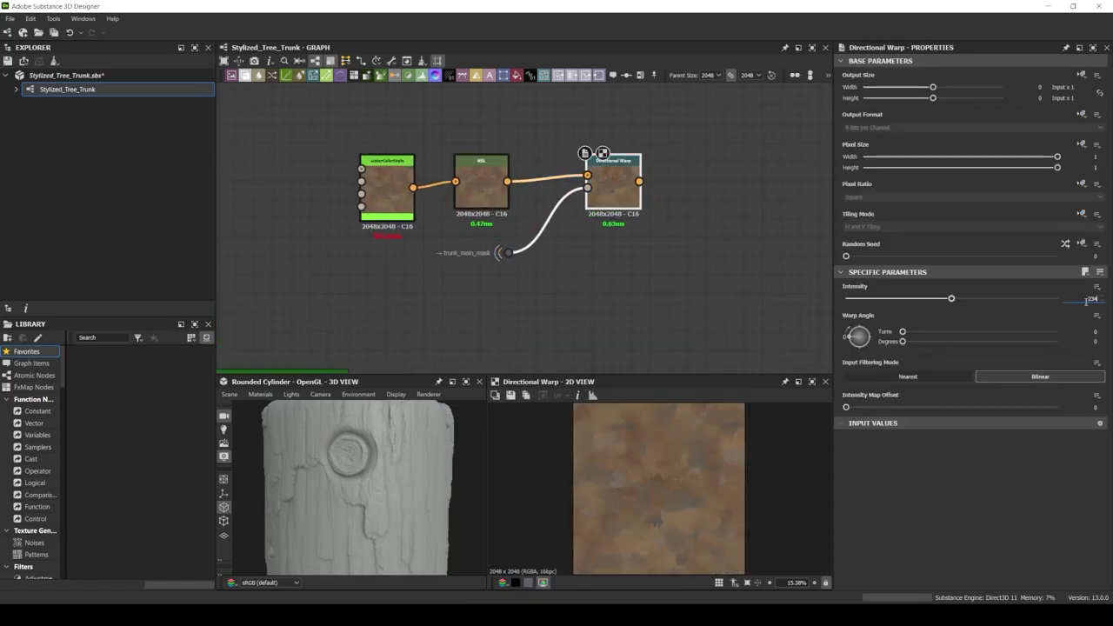
pyautogui.write('0')
pyautogui.press('Return')
pyautogui.moveTo(903, 331); pyautogui.dragTo(921, 331)
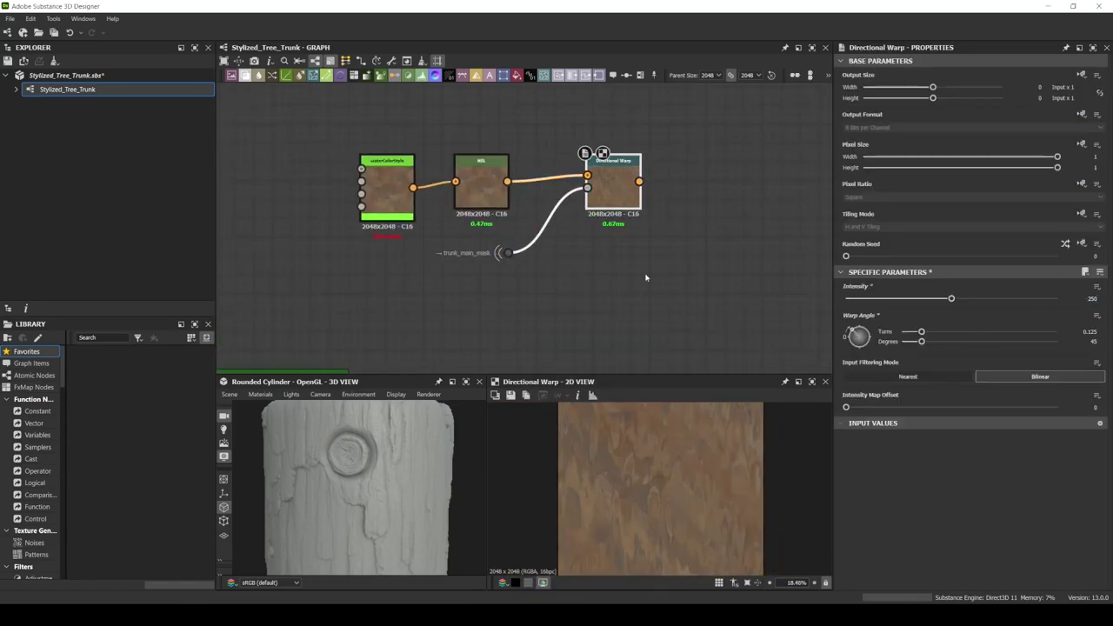
pyautogui.moveTo(633, 180); pyautogui.dragTo(436, 294, button='middle')
# Add an HSL and a Blend after the Directional Warp, with HSL wired into the Blend
pyautogui.moveTo(443, 294); pyautogui.dragTo(485, 212)
pyautogui.write('hsl')
pyautogui.press('Return')
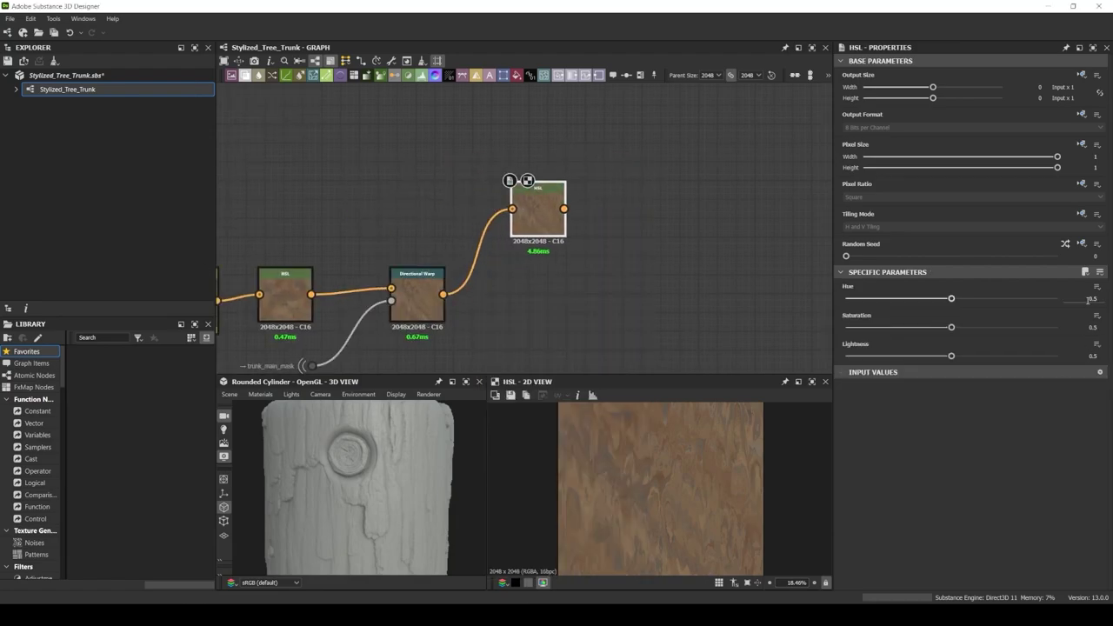
pyautogui.moveTo(443, 294); pyautogui.dragTo(633, 287)
pyautogui.write('blend')
pyautogui.press('Return')
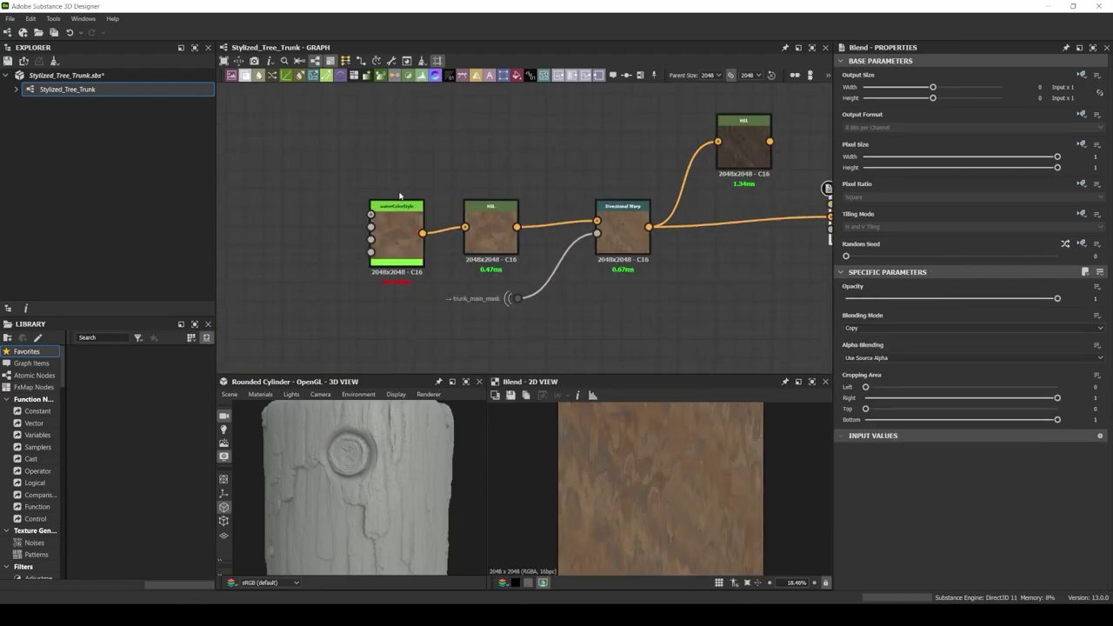
pyautogui.moveTo(308, 249)
pyautogui.mouseDown(button='middle')
pyautogui.moveTo(418, 141)
pyautogui.moveTo(389, 181)
pyautogui.mouseUp(button='middle')
pyautogui.moveTo(380, 230); pyautogui.dragTo(416, 174)
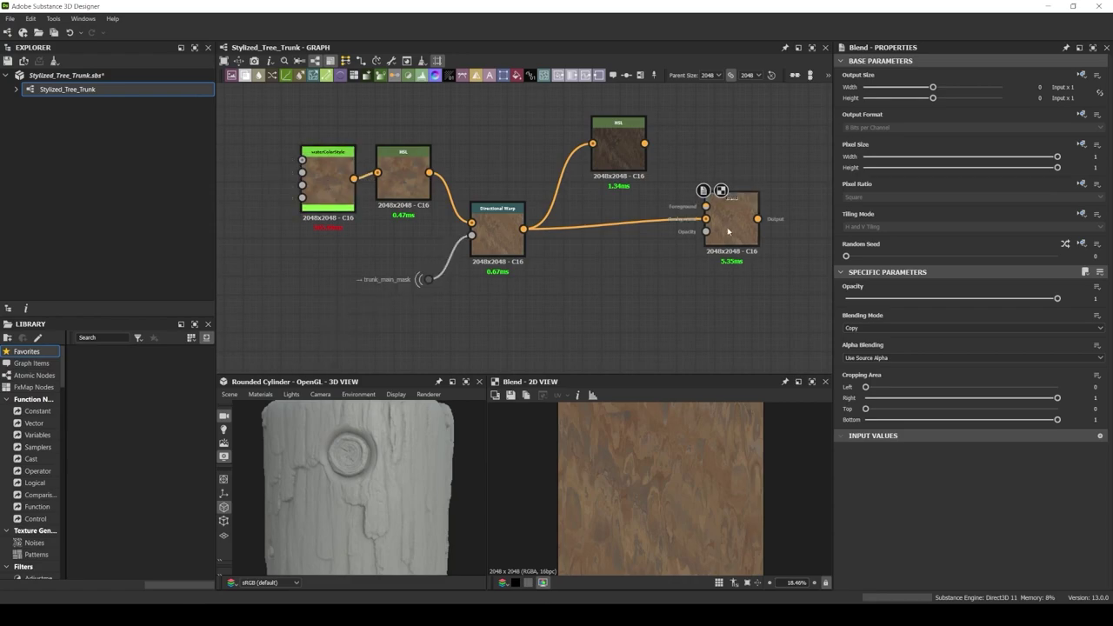
pyautogui.moveTo(729, 231); pyautogui.dragTo(703, 244)
pyautogui.moveTo(616, 154); pyautogui.dragTo(679, 219)
pyautogui.moveTo(522, 287); pyautogui.dragTo(513, 253, button='middle')
pyautogui.scroll(2, 501, 248)
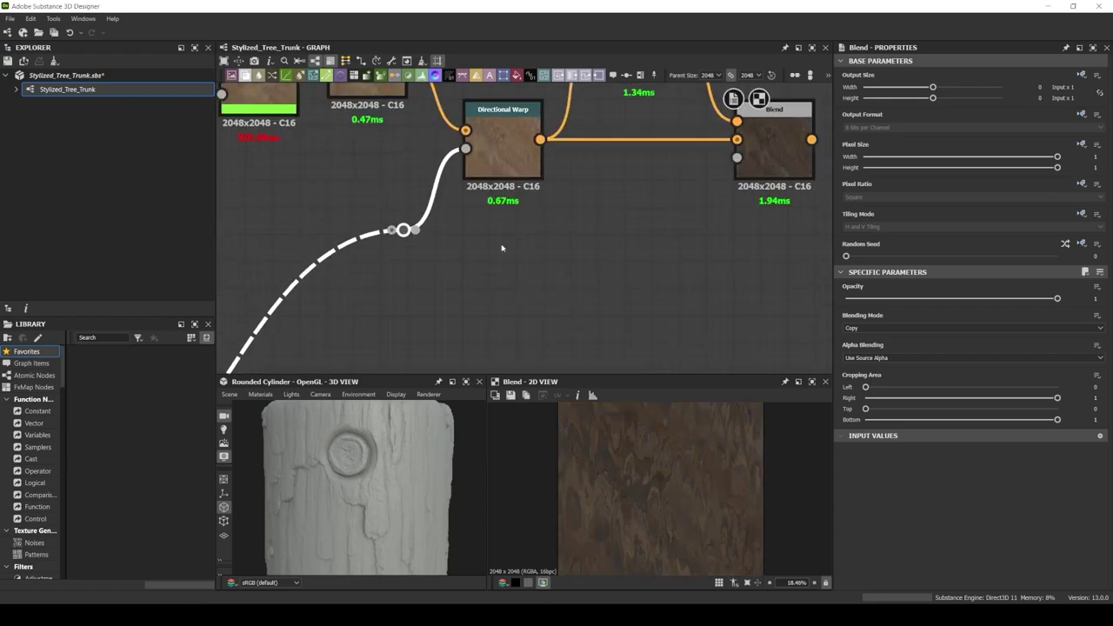
# Mask the Blend with trunk_main_mask and add a contrast-boosted Invert Grayscale and Levels branch
pyautogui.moveTo(403, 230); pyautogui.dragTo(737, 157)
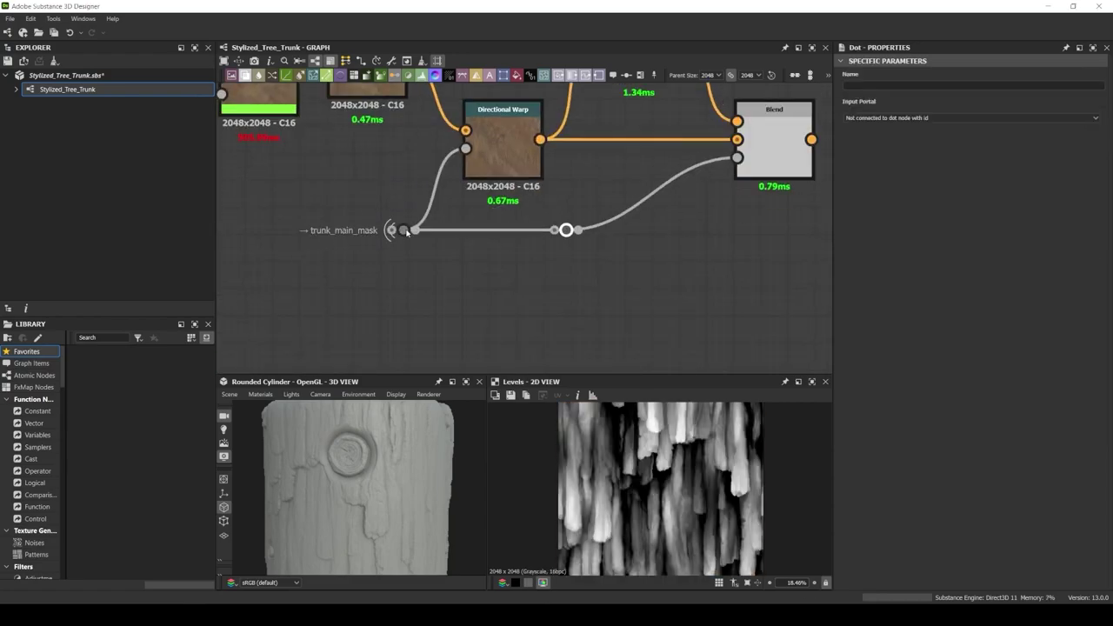
pyautogui.moveTo(404, 230); pyautogui.dragTo(519, 275)
pyautogui.moveTo(595, 275); pyautogui.dragTo(661, 270)
pyautogui.click(696, 435)
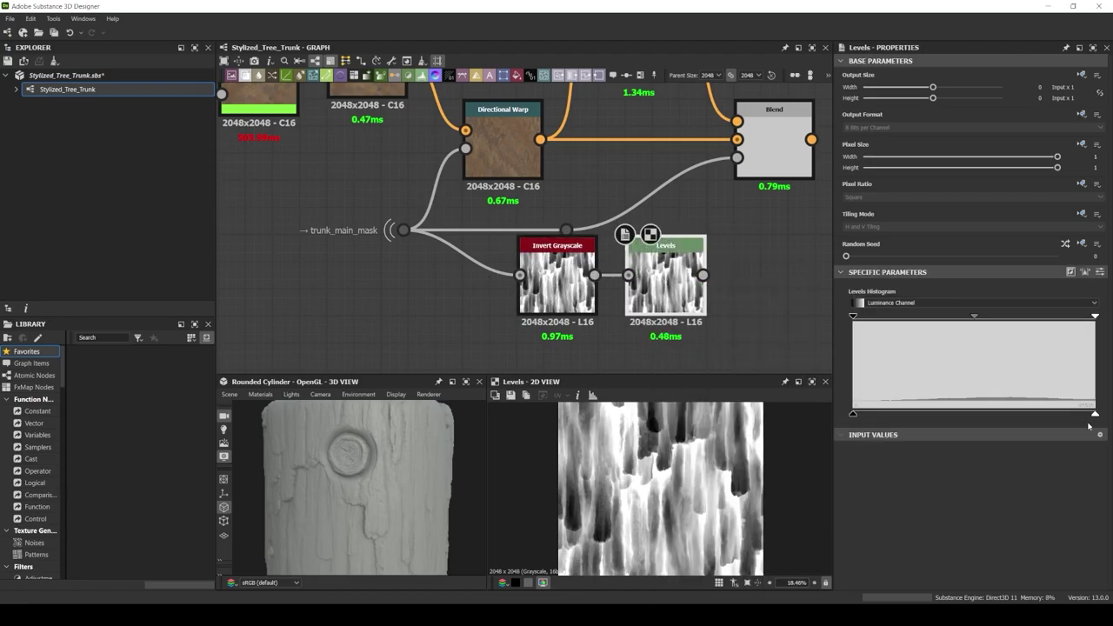
pyautogui.moveTo(1094, 415); pyautogui.dragTo(1067, 417)
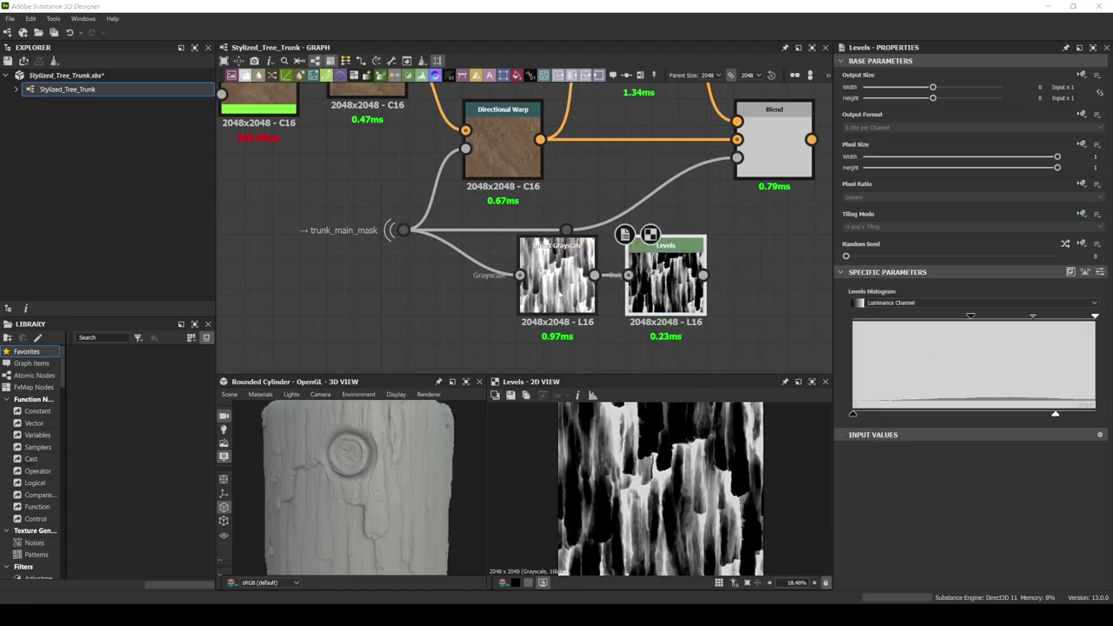
pyautogui.click(560, 295)
pyautogui.doubleClick(770, 144)
pyautogui.scroll(-5, 748, 144)
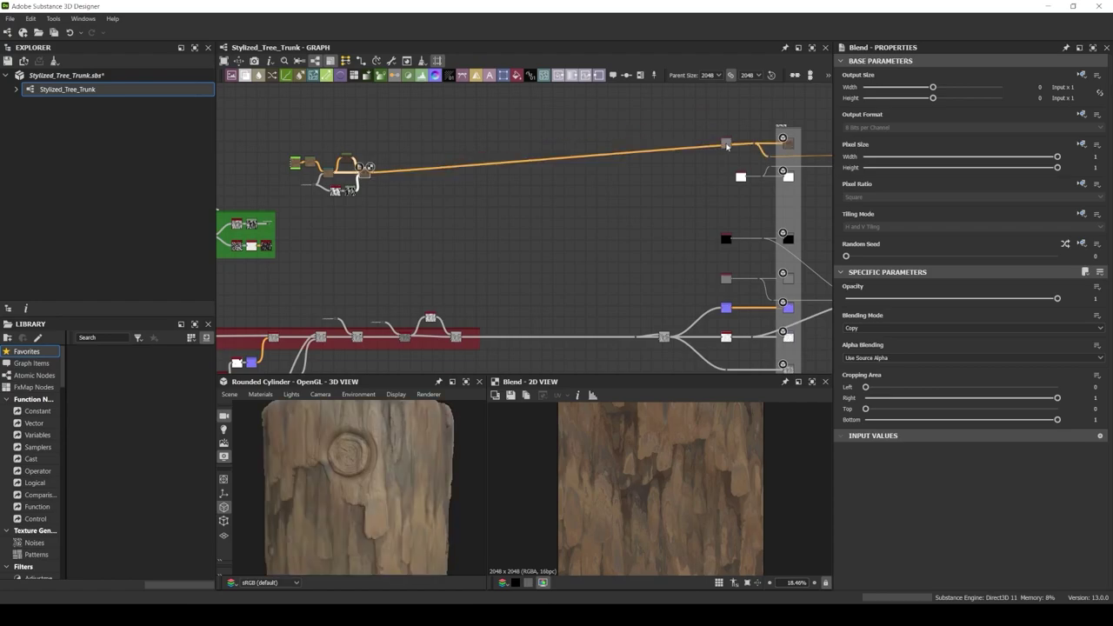
# Set the bark colour Blend opacity to 0.75
pyautogui.click(727, 144)
pyautogui.press('f')
pyautogui.moveTo(342, 460); pyautogui.dragTo(328, 490)
pyautogui.scroll(-3, 591, 197)
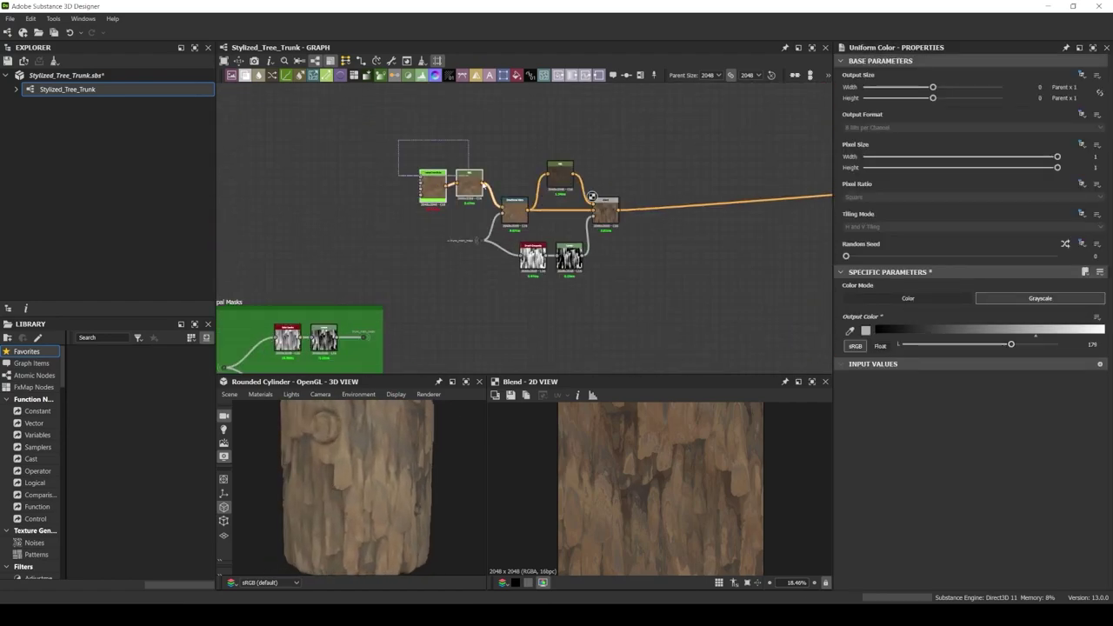
pyautogui.scroll(3, 592, 196)
pyautogui.scroll(2, 542, 161)
pyautogui.moveTo(542, 162); pyautogui.dragTo(557, 187, button='middle')
pyautogui.click(574, 209)
pyautogui.moveTo(1057, 299); pyautogui.dragTo(1004, 299)
# Pull a new link from the trunk_main_mask dot for a Histogram Select
pyautogui.scroll(-2, 473, 470)
pyautogui.scroll(-2, 577, 261)
pyautogui.scroll(-1, 576, 261)
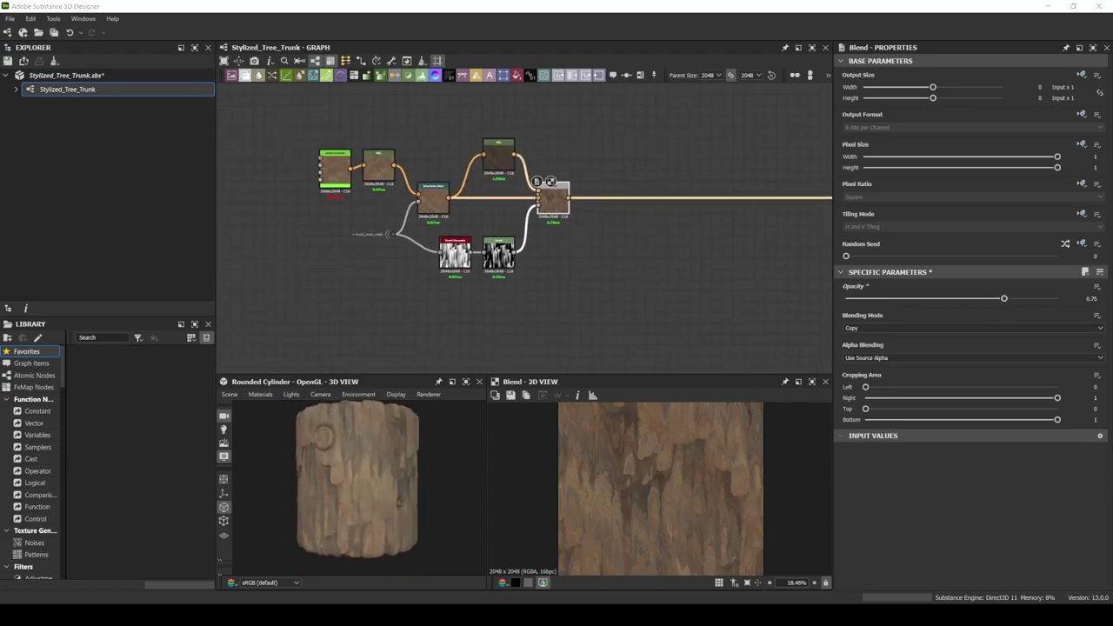
pyautogui.scroll(2, 470, 246)
pyautogui.moveTo(379, 199); pyautogui.dragTo(497, 261)
# Add a Histogram Select on trunk_main_mask with Position 0.91 and Range 0.77
pyautogui.click(510, 293)
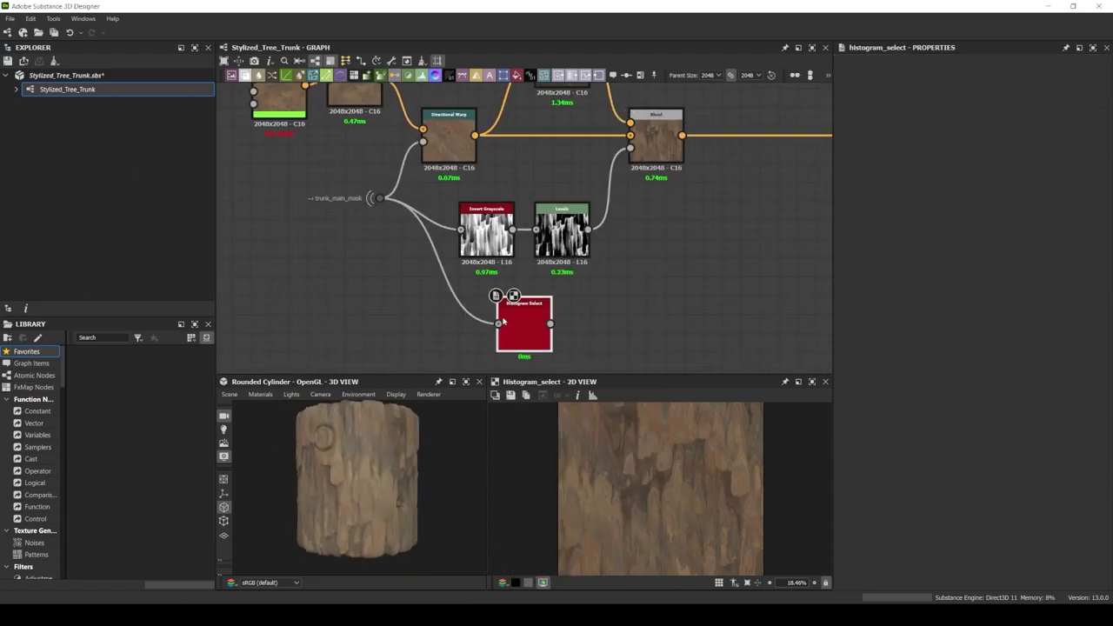
pyautogui.moveTo(952, 542); pyautogui.dragTo(1038, 542)
pyautogui.scroll(-1, 957, 435)
pyautogui.moveTo(898, 540); pyautogui.dragTo(1008, 538)
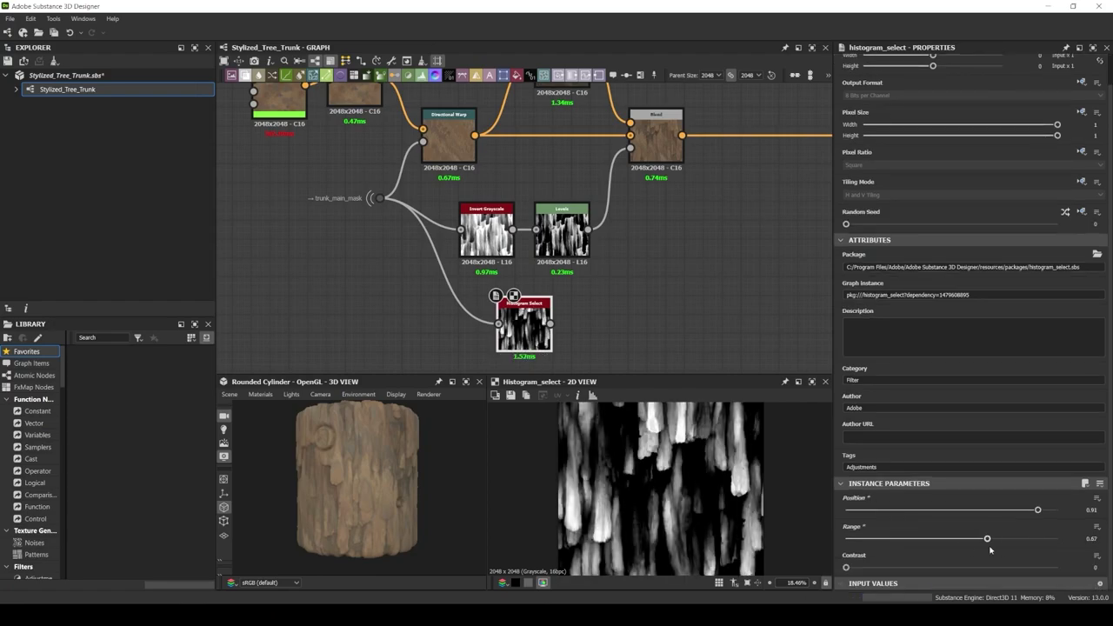
pyautogui.scroll(-2, 697, 503)
# Overlay a grey Uniform Color through a Blend at 0.39 opacity
pyautogui.moveTo(558, 196); pyautogui.dragTo(650, 196)
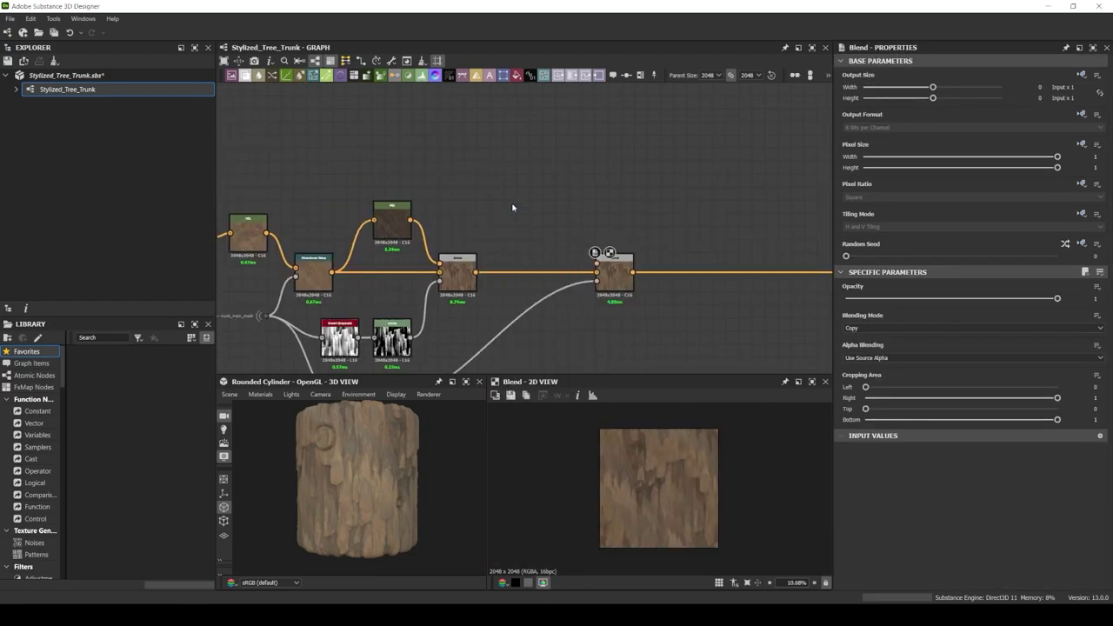
pyautogui.scroll(3, 597, 218)
pyautogui.doubleClick(554, 231)
pyautogui.moveTo(556, 261)
pyautogui.mouseDown()
pyautogui.moveTo(544, 240)
pyautogui.moveTo(658, 309)
pyautogui.mouseUp()
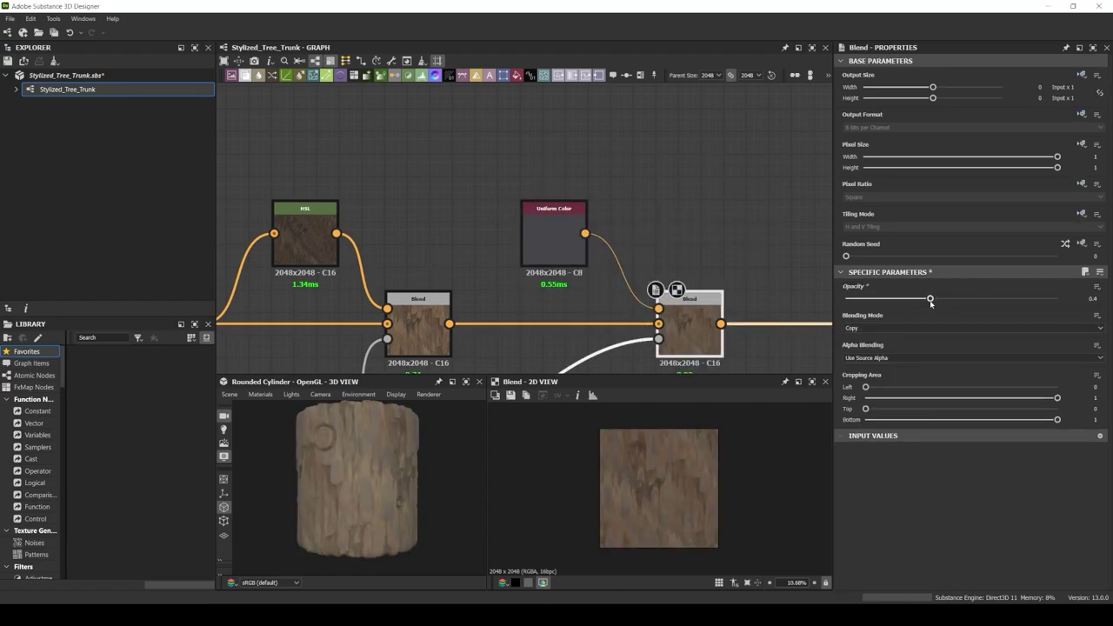
pyautogui.moveTo(930, 303); pyautogui.dragTo(928, 303)
pyautogui.scroll(-4, 776, 144)
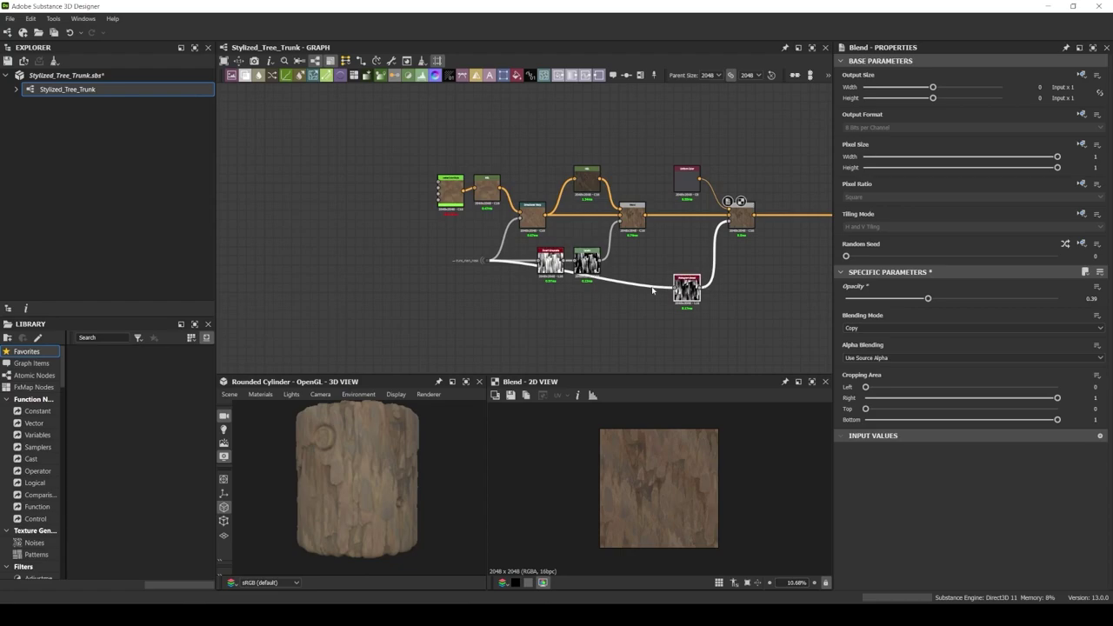
pyautogui.scroll(2, 652, 290)
# Wrap the base colour nodes in a magenta frame titled 'Base Color'
pyautogui.moveTo(579, 281); pyautogui.dragTo(363, 293)
pyautogui.scroll(-3, 530, 249)
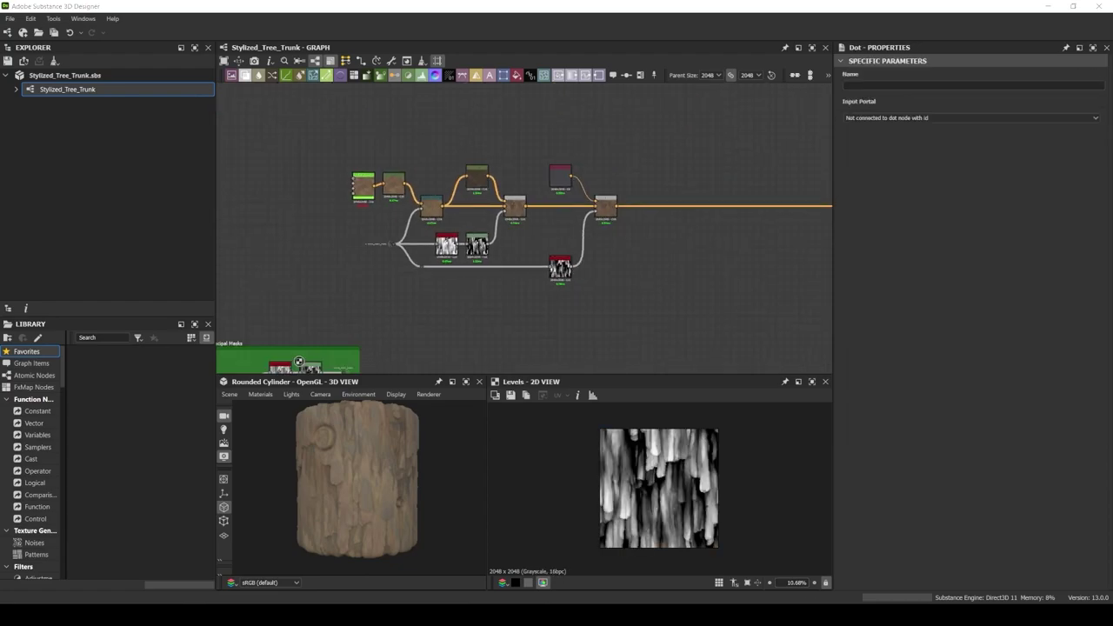
pyautogui.moveTo(519, 223); pyautogui.dragTo(493, 223)
pyautogui.rightClick(490, 202)
pyautogui.click(509, 233)
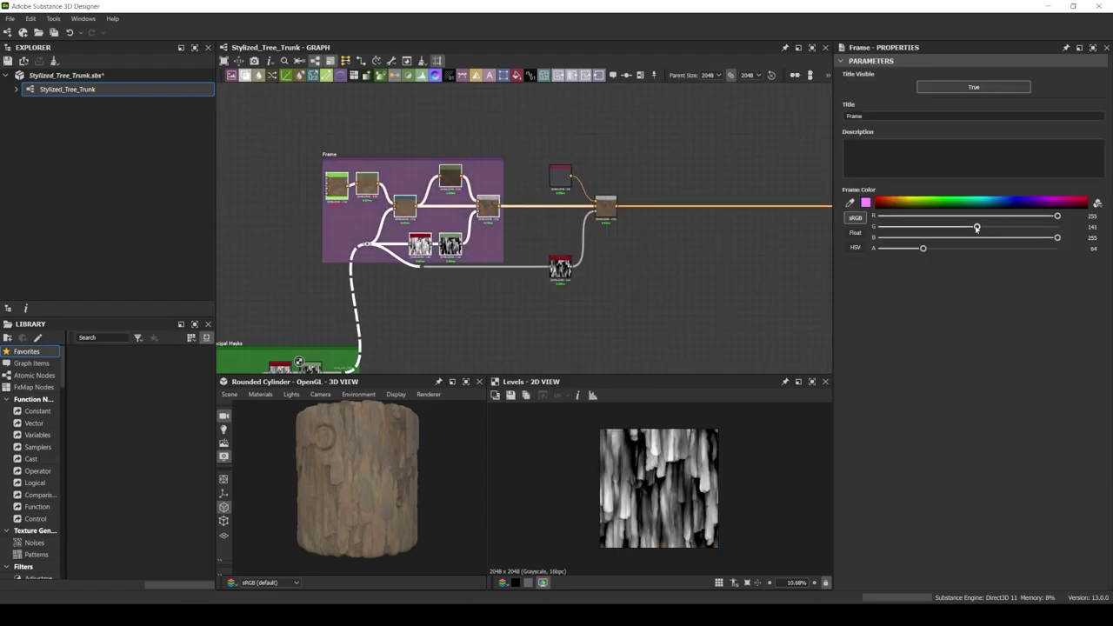
pyautogui.click(1077, 203)
pyautogui.write('Base Color')
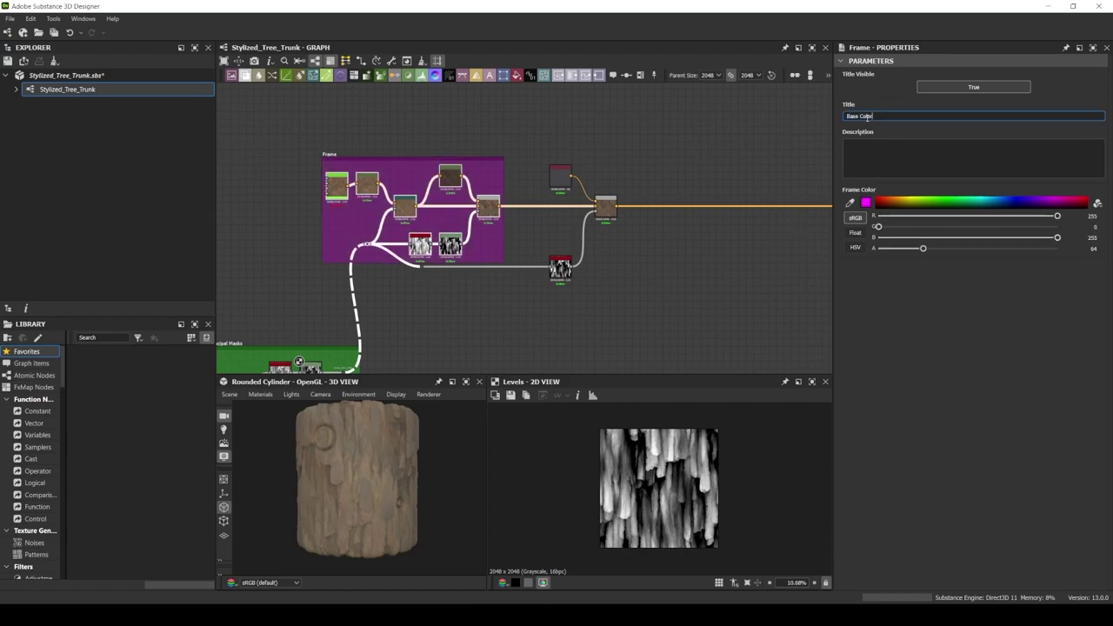
pyautogui.press('Return')
# Select the Blend node following the Base Color frame
pyautogui.scroll(3, 654, 284)
pyautogui.scroll(-3, 308, 114)
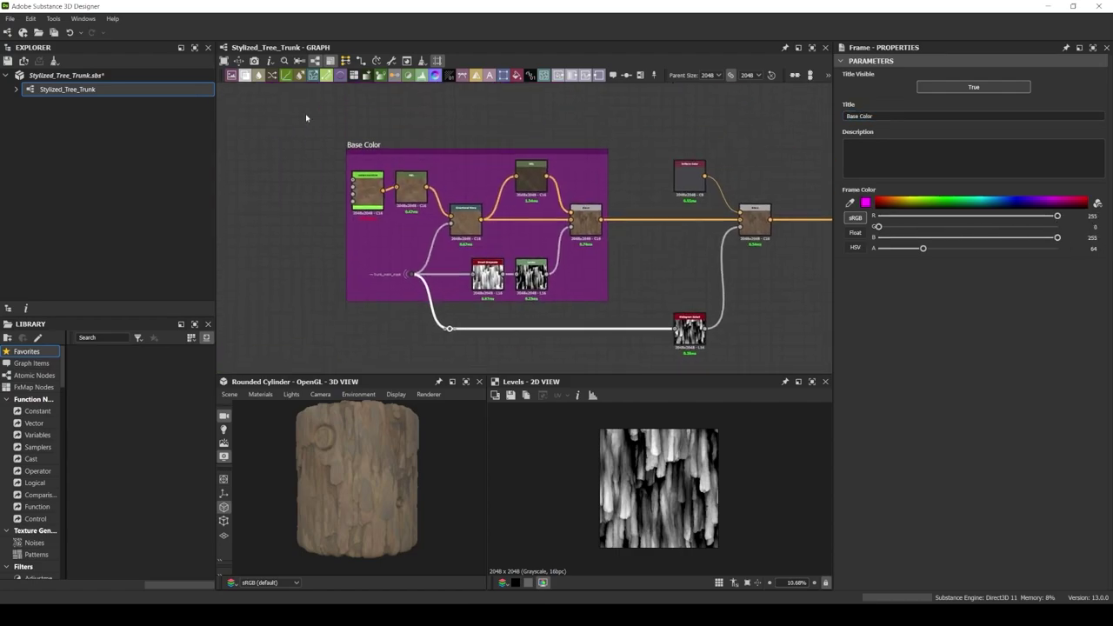
pyautogui.scroll(3, 522, 200)
pyautogui.click(599, 203)
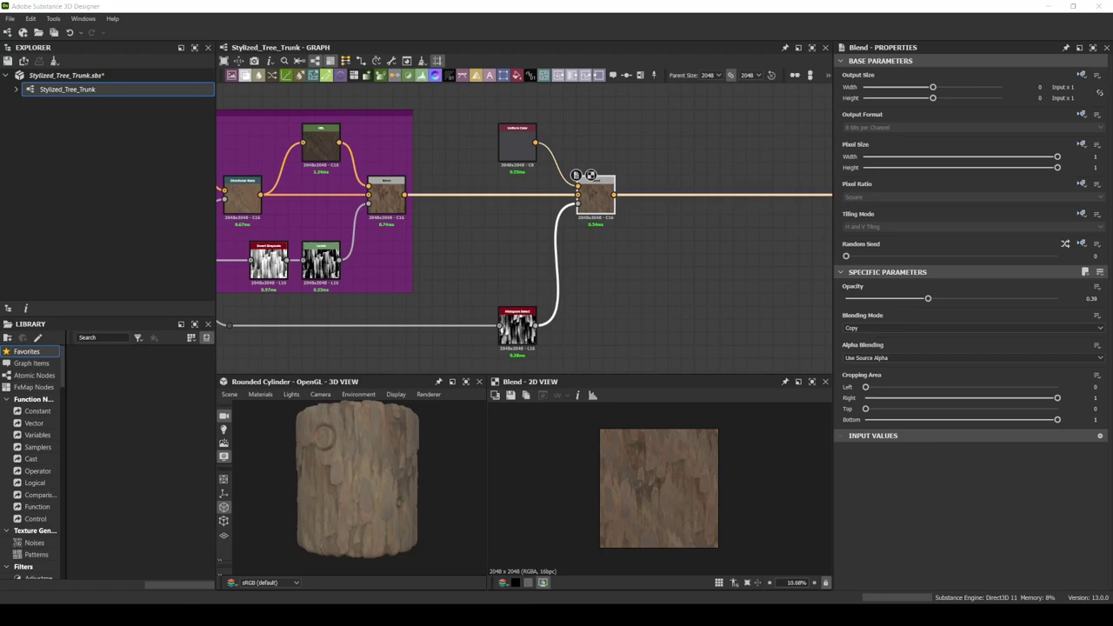
pyautogui.scroll(-3, 591, 191)
pyautogui.scroll(2, 378, 256)
# Add a Directional Warp after Auto Levels, plus a Clouds 2 noise feeding a Blur HQ Grayscale
pyautogui.scroll(2, 378, 256)
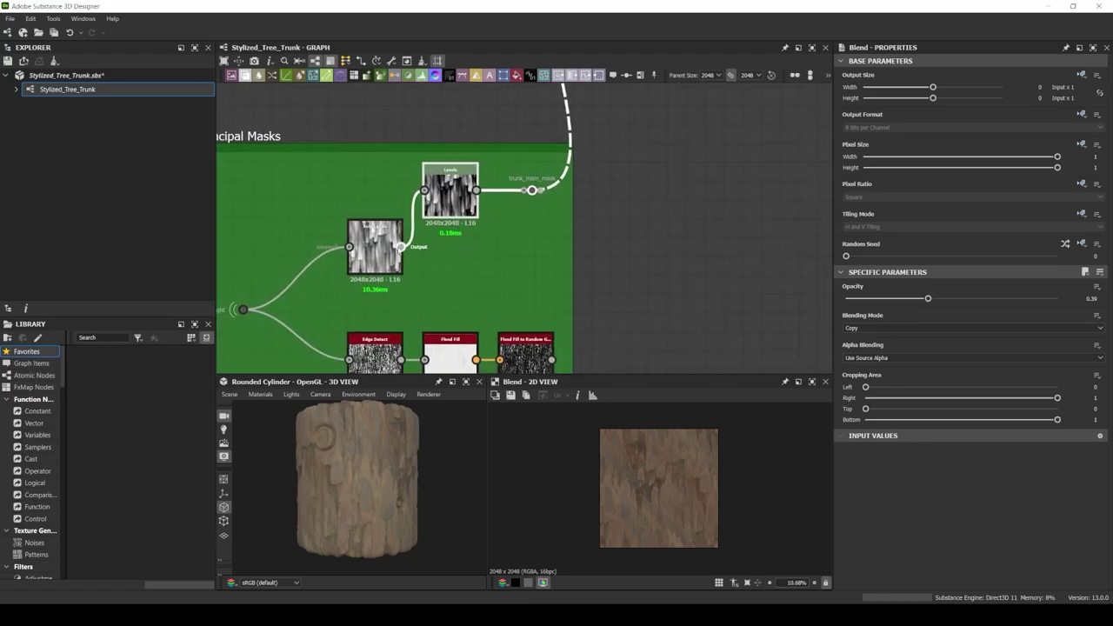
pyautogui.moveTo(400, 247); pyautogui.dragTo(781, 247)
pyautogui.click(826, 295)
pyautogui.moveTo(783, 252); pyautogui.dragTo(533, 307, button='middle')
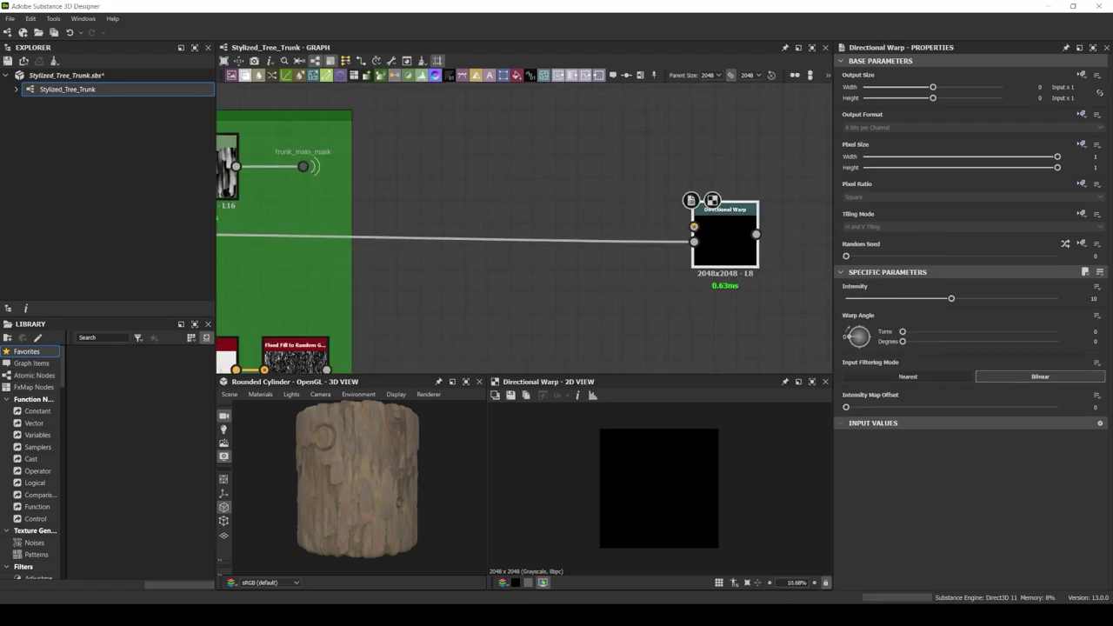
pyautogui.press('space')
pyautogui.write('clouds 2')
pyautogui.press('Return')
pyautogui.moveTo(497, 209); pyautogui.dragTo(551, 211)
pyautogui.click(576, 262)
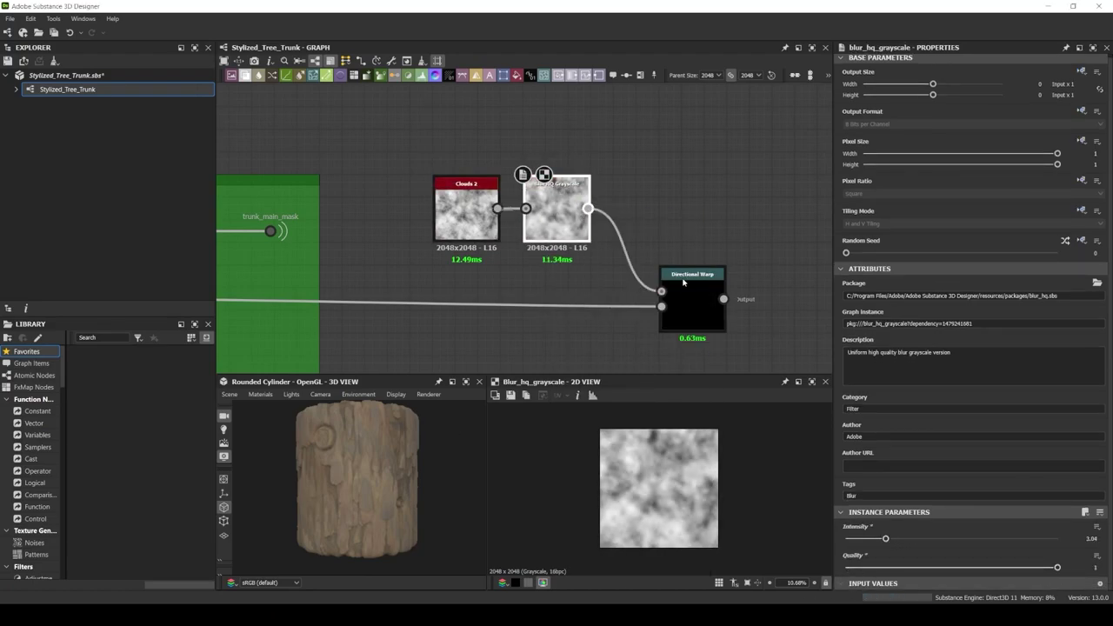
# Insert a Histogram Select node in front of the Directional Warp
pyautogui.click(691, 302)
pyautogui.press('space')
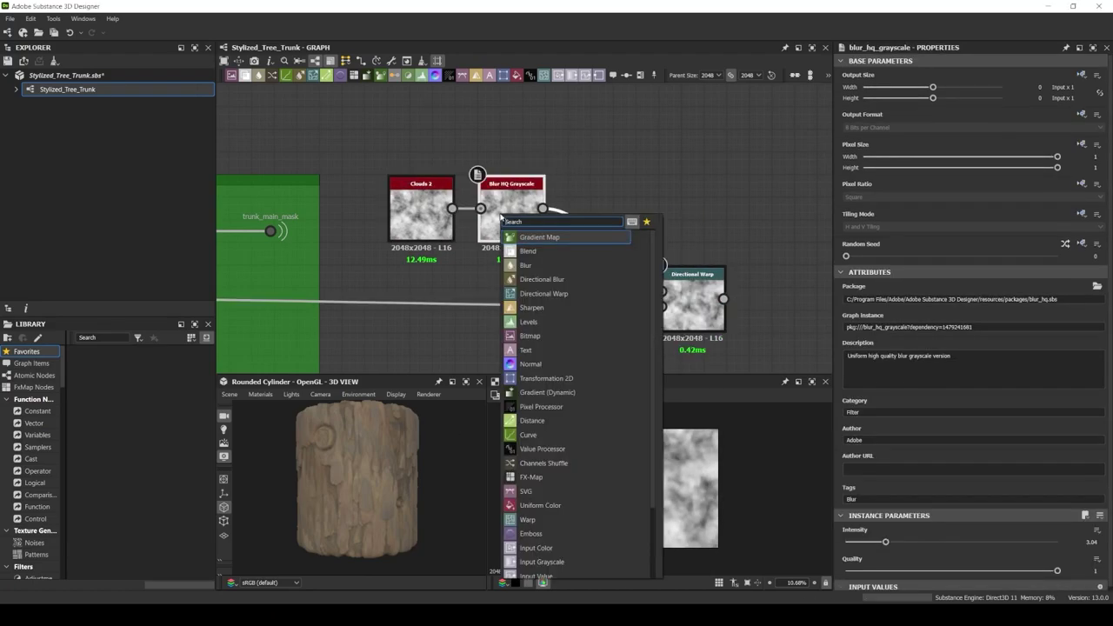
pyautogui.click(578, 242)
pyautogui.scroll(-1, 843, 545)
pyautogui.moveTo(899, 540); pyautogui.dragTo(1015, 542)
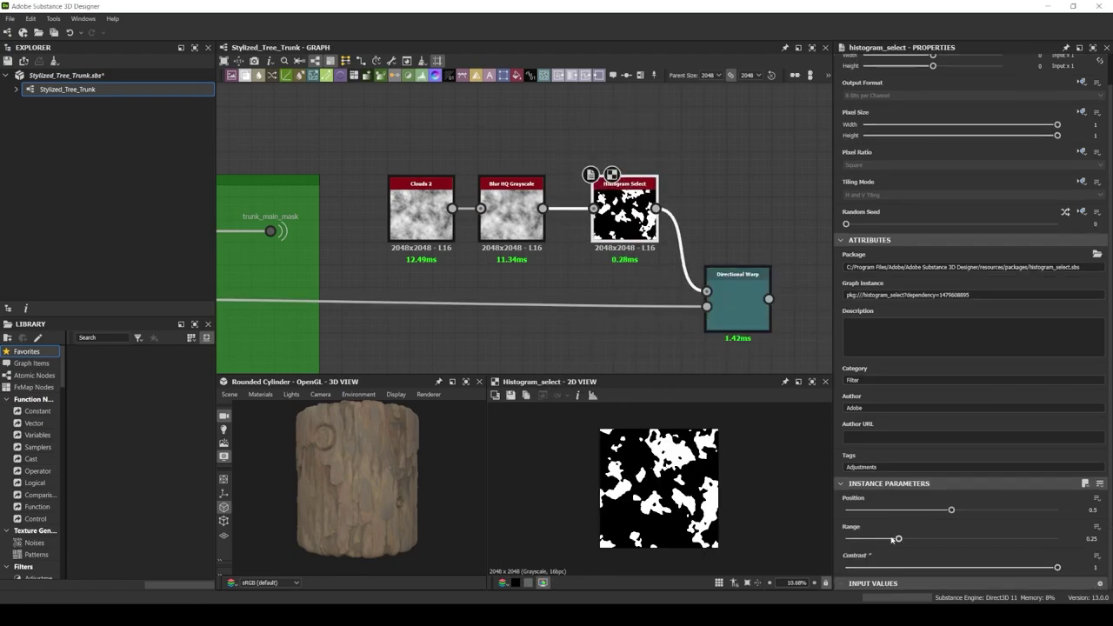
pyautogui.scroll(-3, 487, 226)
# Wrap the mask nodes in a frame titled 'color variation mask'
pyautogui.click(568, 236)
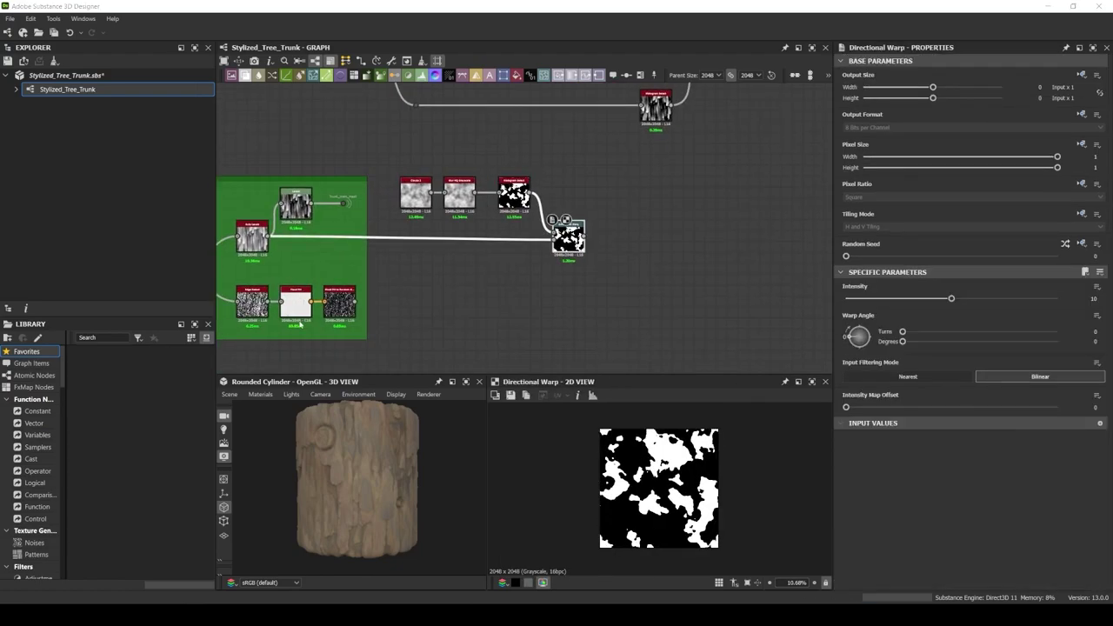
pyautogui.scroll(-2, 522, 226)
pyautogui.moveTo(609, 174)
pyautogui.mouseDown(button='middle')
pyautogui.moveTo(386, 261)
pyautogui.moveTo(534, 266)
pyautogui.mouseUp(button='middle')
pyautogui.click(439, 146)
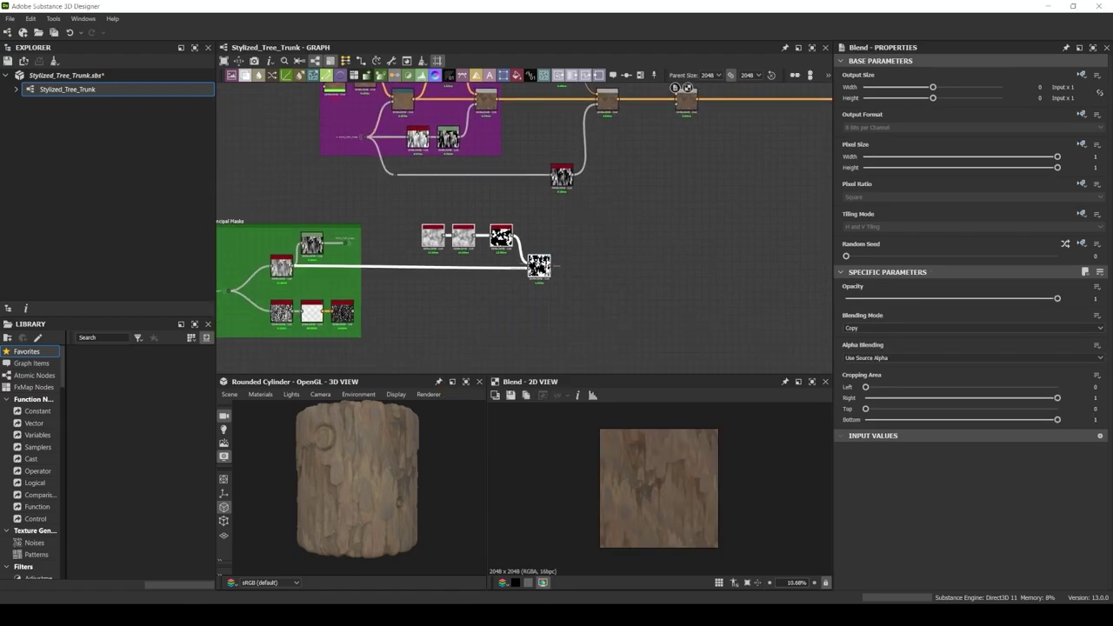
pyautogui.click(534, 267)
pyautogui.write('sk')
# Route the Directional Warp output into a Dot node named color_variation_mask
pyautogui.moveTo(551, 267); pyautogui.dragTo(633, 235)
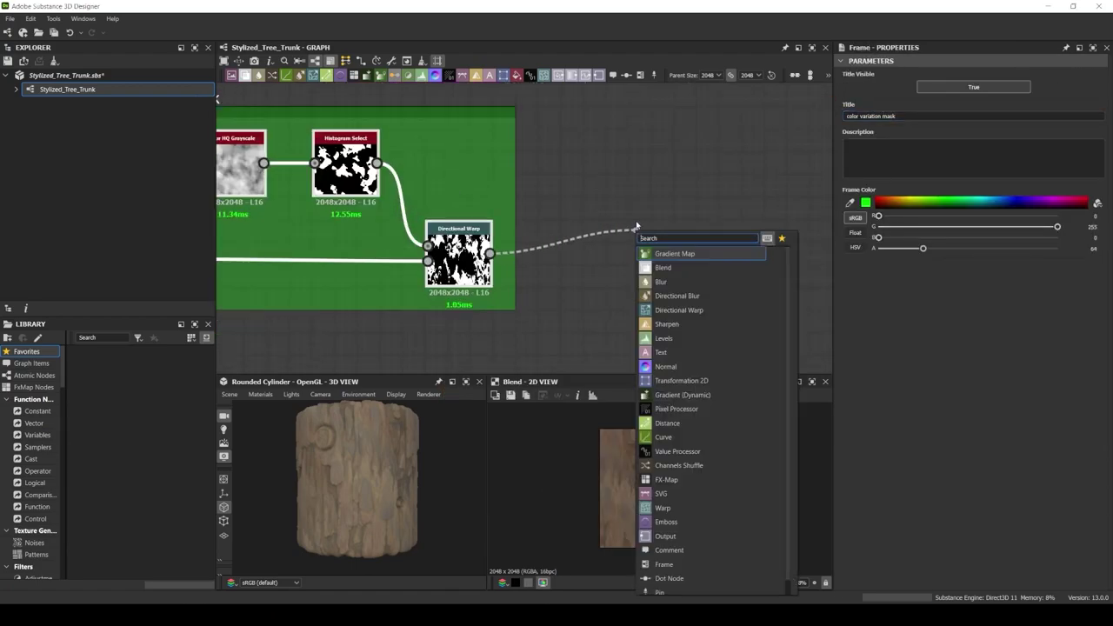
pyautogui.click(678, 261)
pyautogui.scroll(3, 557, 304)
pyautogui.moveTo(574, 311); pyautogui.dragTo(683, 310, button='middle')
pyautogui.click(871, 85)
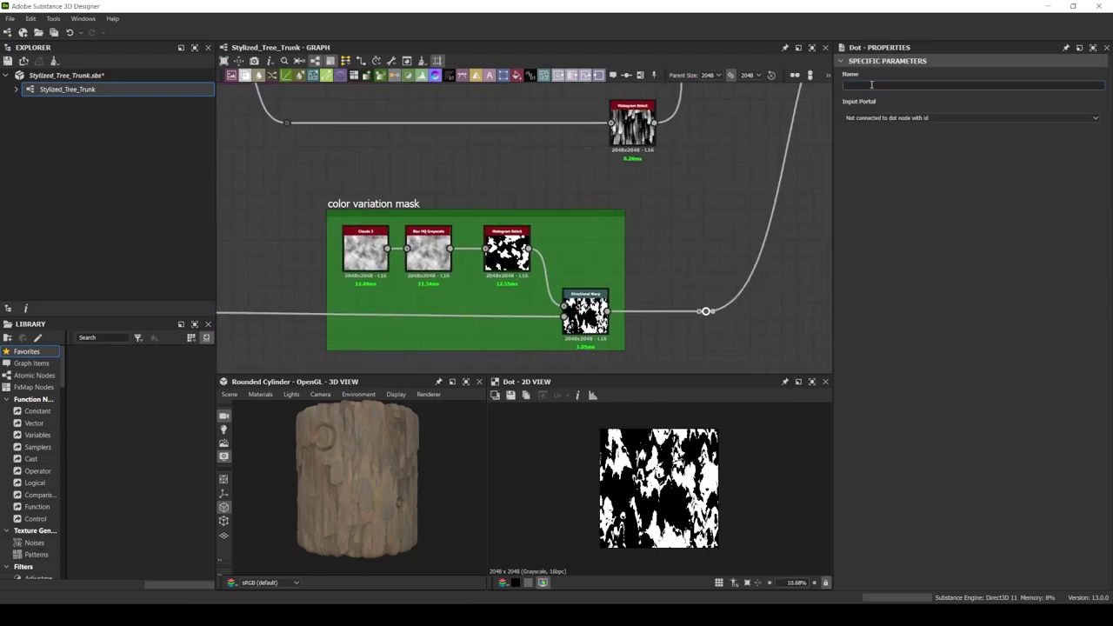
pyautogui.write('color_variation_mask')
# Add a Uniform Color node near the Blend nodes
pyautogui.moveTo(783, 96); pyautogui.dragTo(594, 260, button='middle')
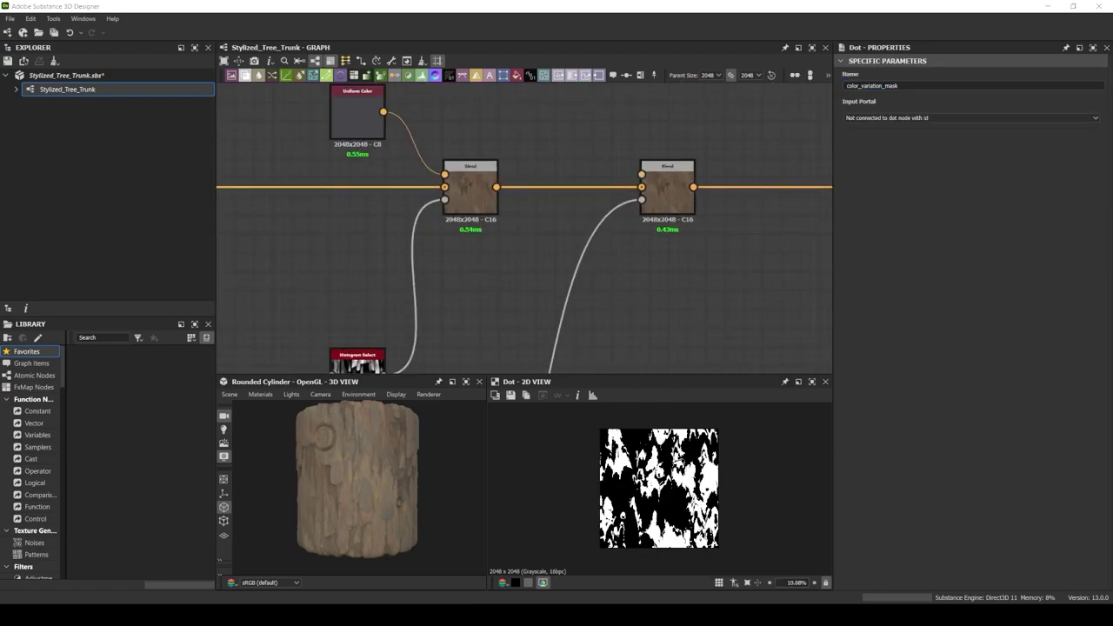
pyautogui.scroll(-3, 569, 219)
pyautogui.hotkey('ctrl', 'v')
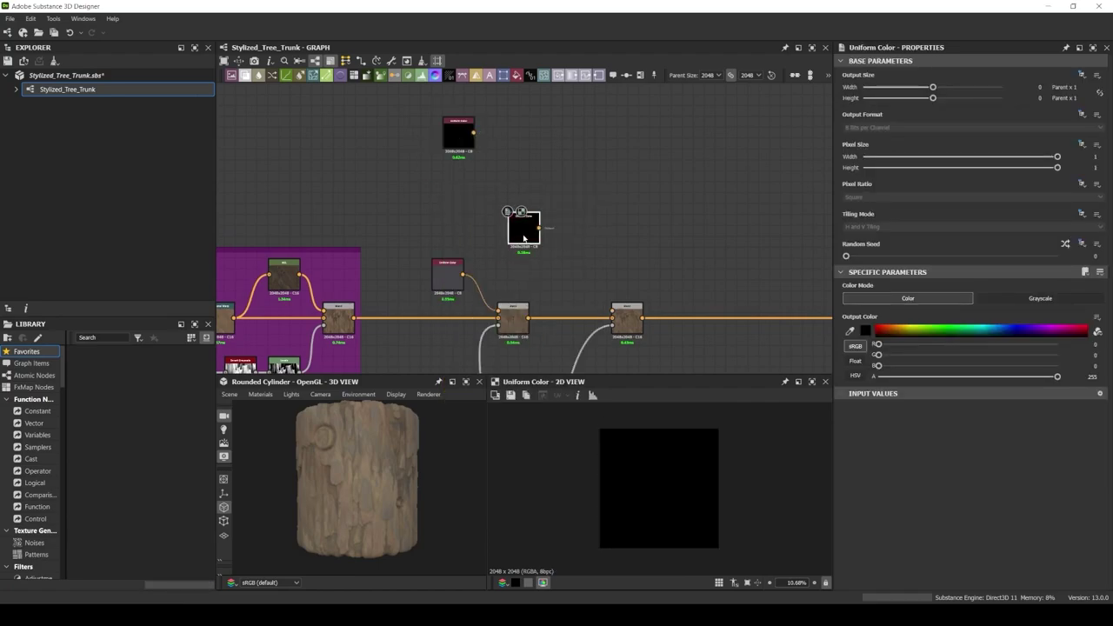
# Chain a Slope Blur Grayscale after Auto Levels, then a Blend after the Slope Blur
pyautogui.scroll(3, 524, 238)
pyautogui.moveTo(543, 267); pyautogui.dragTo(603, 258)
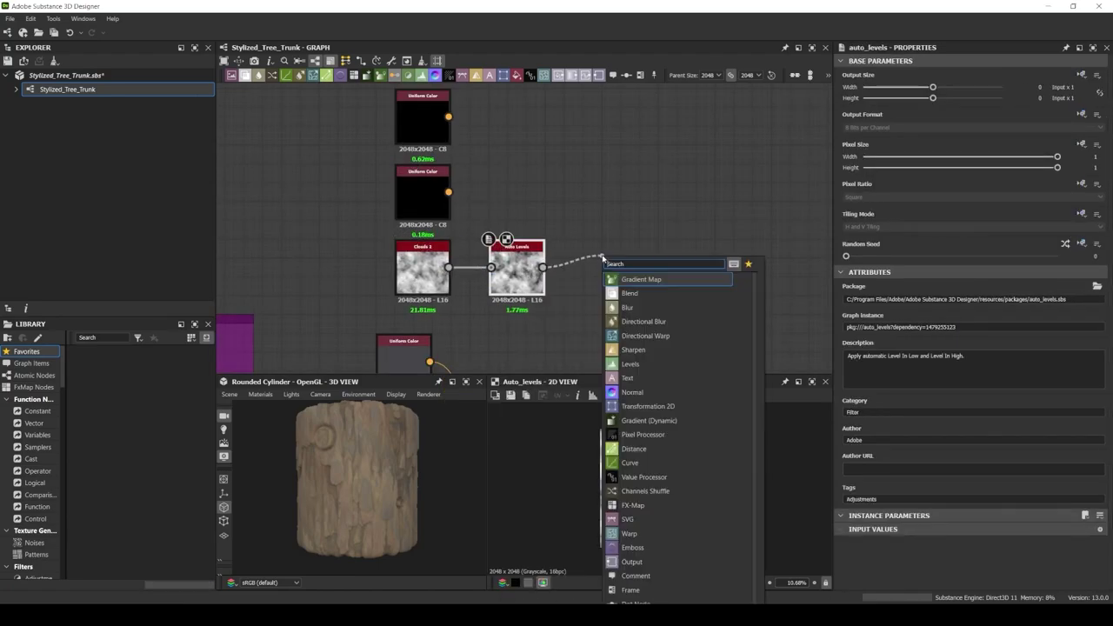
pyautogui.write('slope')
pyautogui.press('Return')
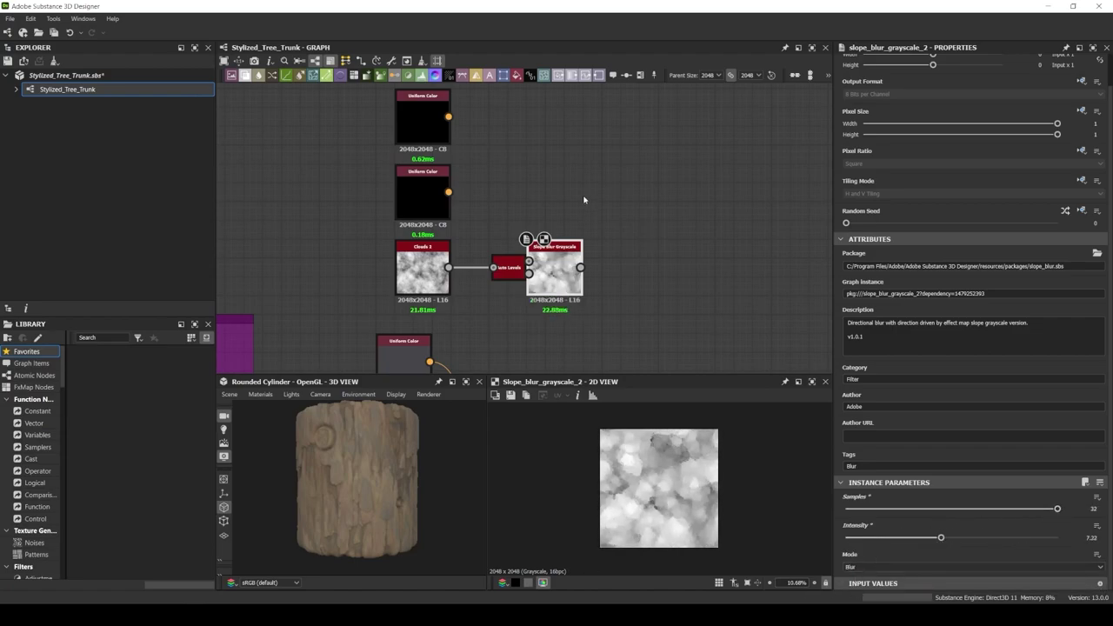
pyautogui.moveTo(548, 291); pyautogui.dragTo(590, 235)
pyautogui.write('blend')
pyautogui.press('Return')
# Wire the top Uniform Color into the Blend and set both Uniform Colors to browns
pyautogui.moveTo(418, 141); pyautogui.dragTo(590, 223)
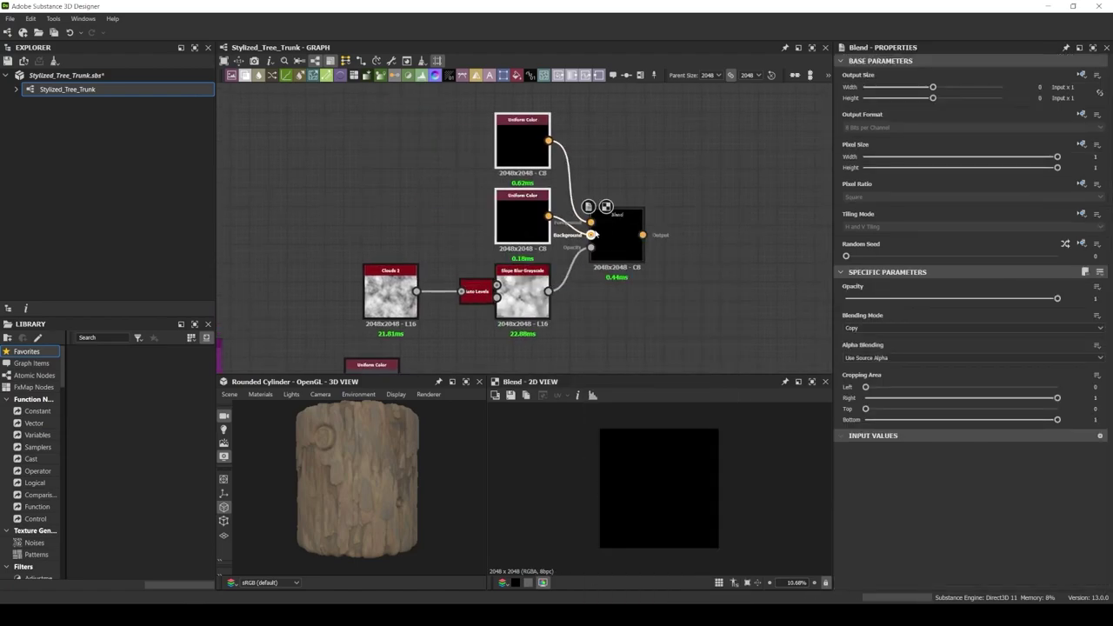
pyautogui.doubleClick(503, 242)
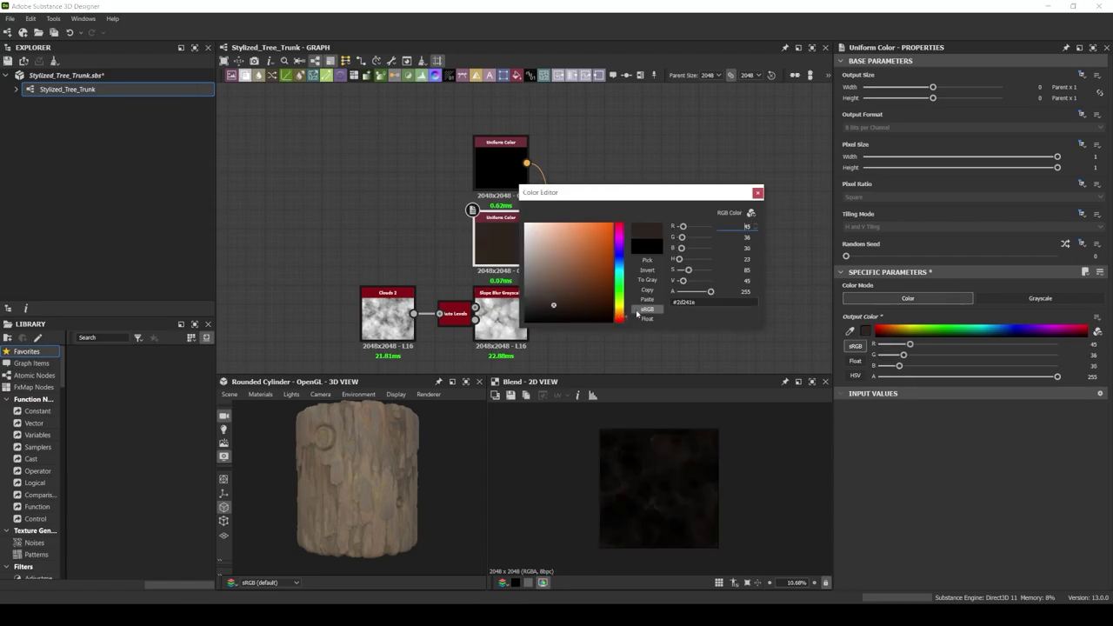
pyautogui.click(367, 201)
pyautogui.doubleClick(501, 165)
pyautogui.click(552, 316)
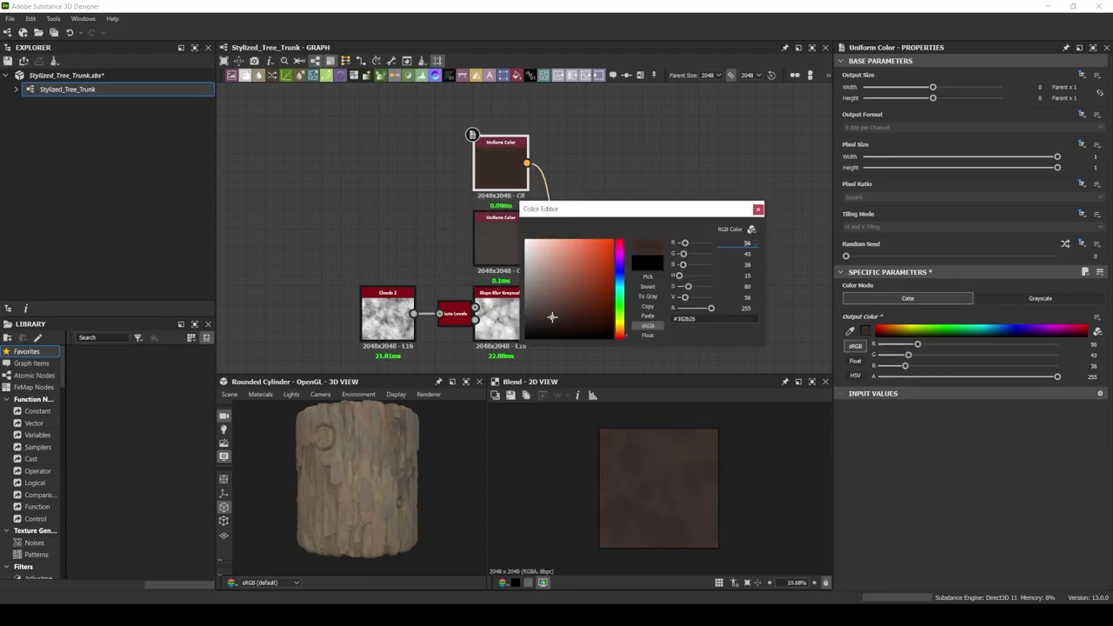
pyautogui.click(596, 248)
# Insert a Levels node before the Blend mask input
pyautogui.hotkey('ctrl', 'l')
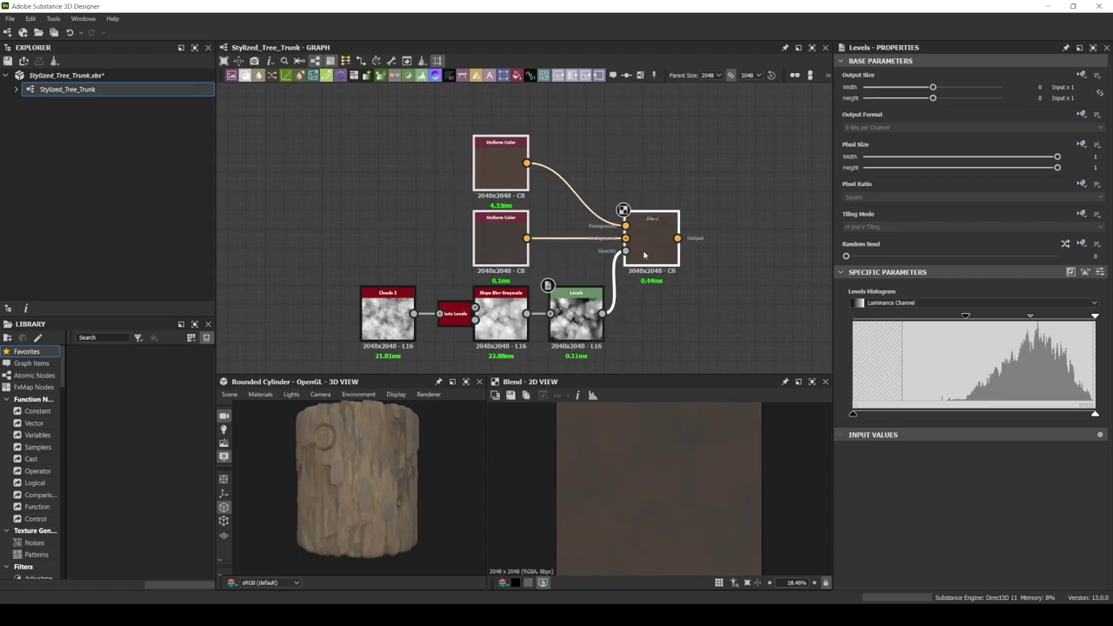
pyautogui.moveTo(645, 254); pyautogui.dragTo(721, 252, button='middle')
pyautogui.scroll(-3, 317, 162)
pyautogui.moveTo(333, 121); pyautogui.dragTo(520, 234)
# Feed the colour variation into the main Blend at 0.25 opacity
pyautogui.moveTo(409, 161); pyautogui.dragTo(477, 302)
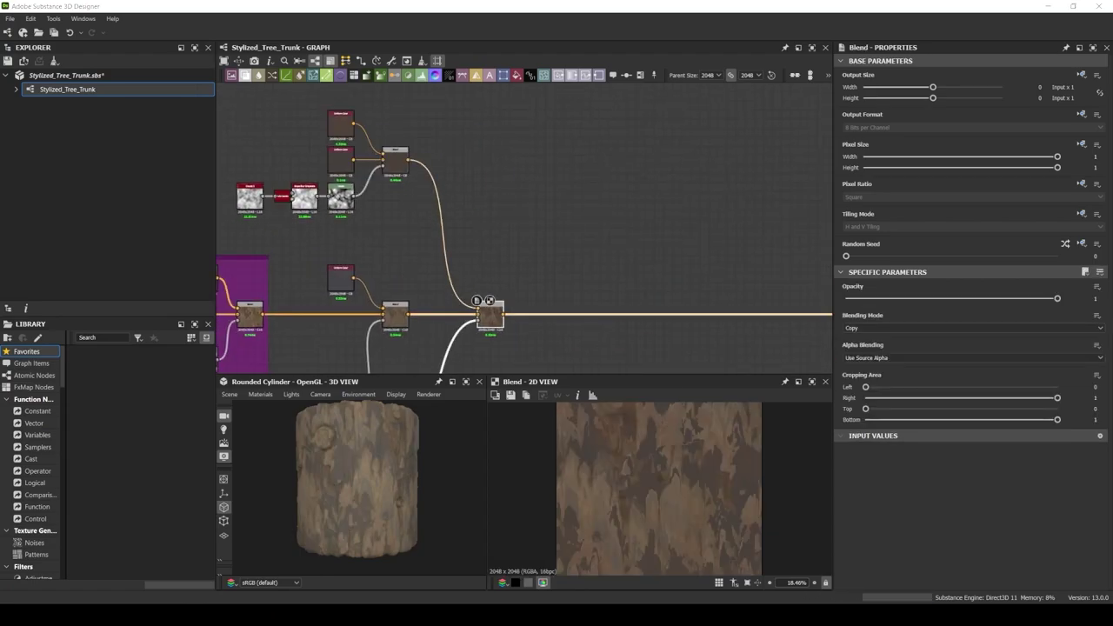
pyautogui.moveTo(917, 299); pyautogui.dragTo(899, 299)
pyautogui.scroll(-3, 599, 241)
pyautogui.scroll(3, 556, 218)
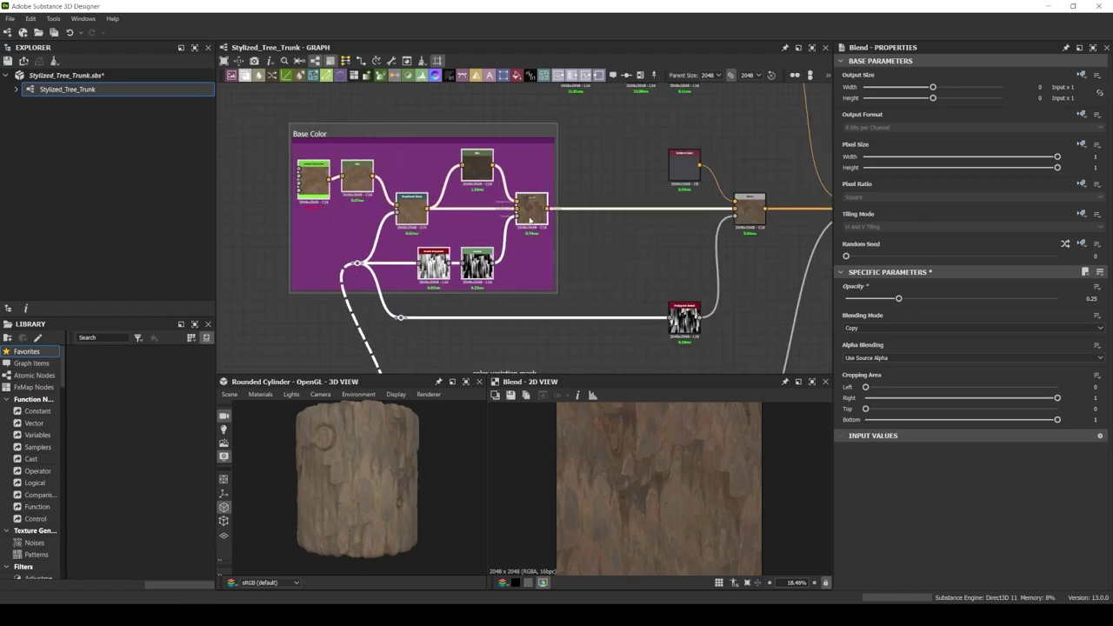
pyautogui.scroll(2, 541, 202)
pyautogui.scroll(-3, 541, 202)
# Frame the brown colour-variation nodes and title the frame 'Color Variation'
pyautogui.moveTo(608, 287); pyautogui.dragTo(591, 148, button='middle')
pyautogui.scroll(2, 557, 243)
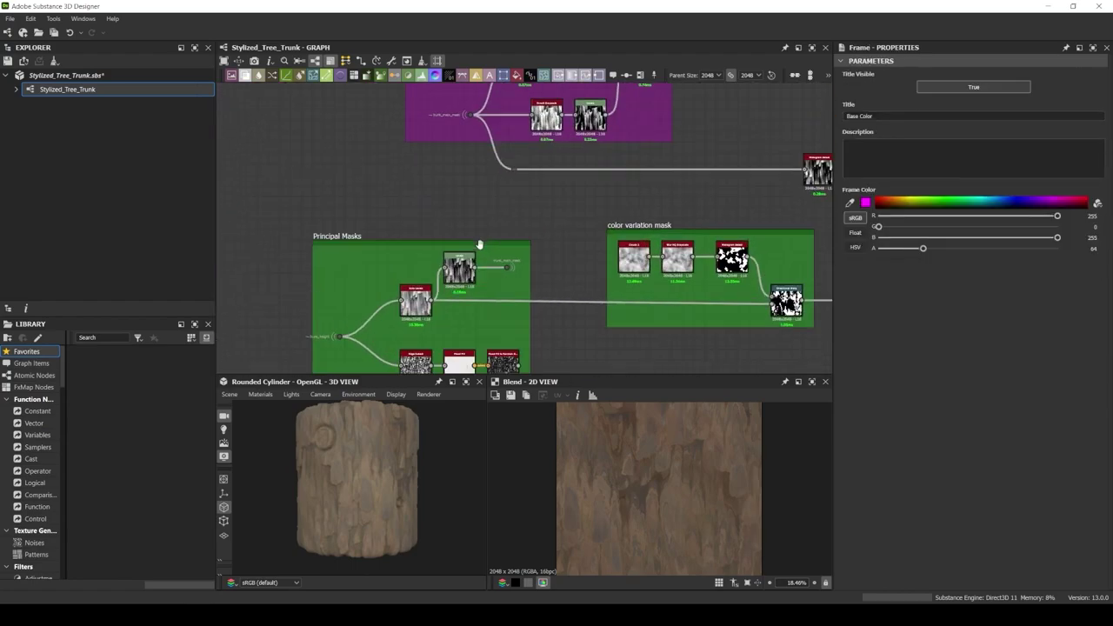
pyautogui.scroll(-1, 582, 221)
pyautogui.moveTo(582, 221); pyautogui.dragTo(426, 185, button='middle')
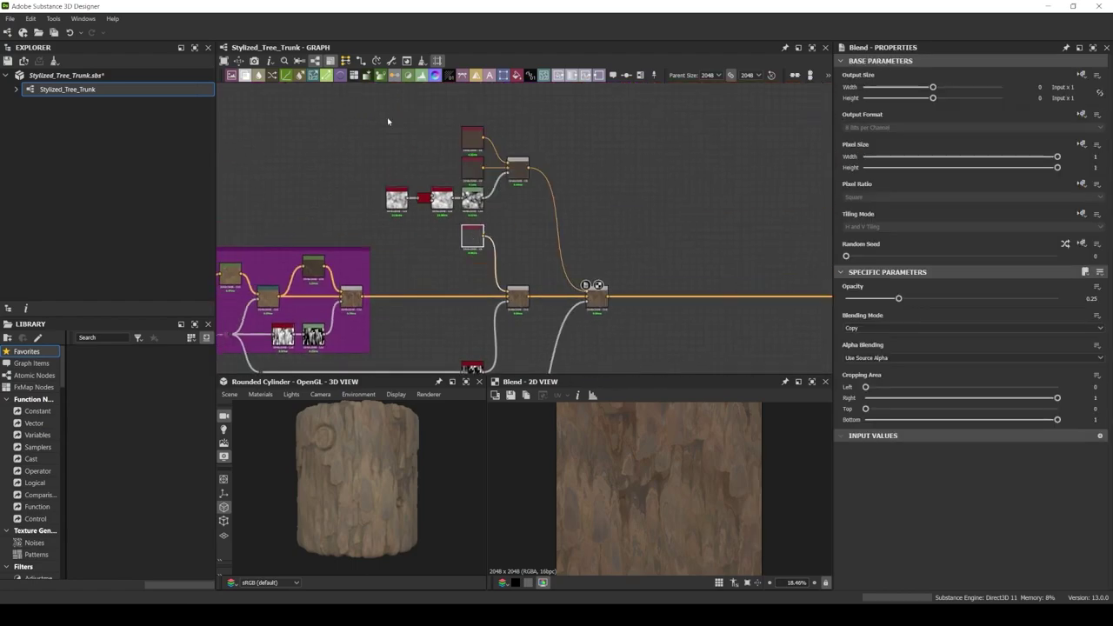
pyautogui.moveTo(388, 121); pyautogui.dragTo(543, 261)
pyautogui.hotkey('ctrl', 'f')
pyautogui.doubleClick(880, 116)
pyautogui.scroll(-1, 621, 155)
# Wrap the two main Blend nodes in a frame named 'Blend Line'
pyautogui.rightClick(609, 231)
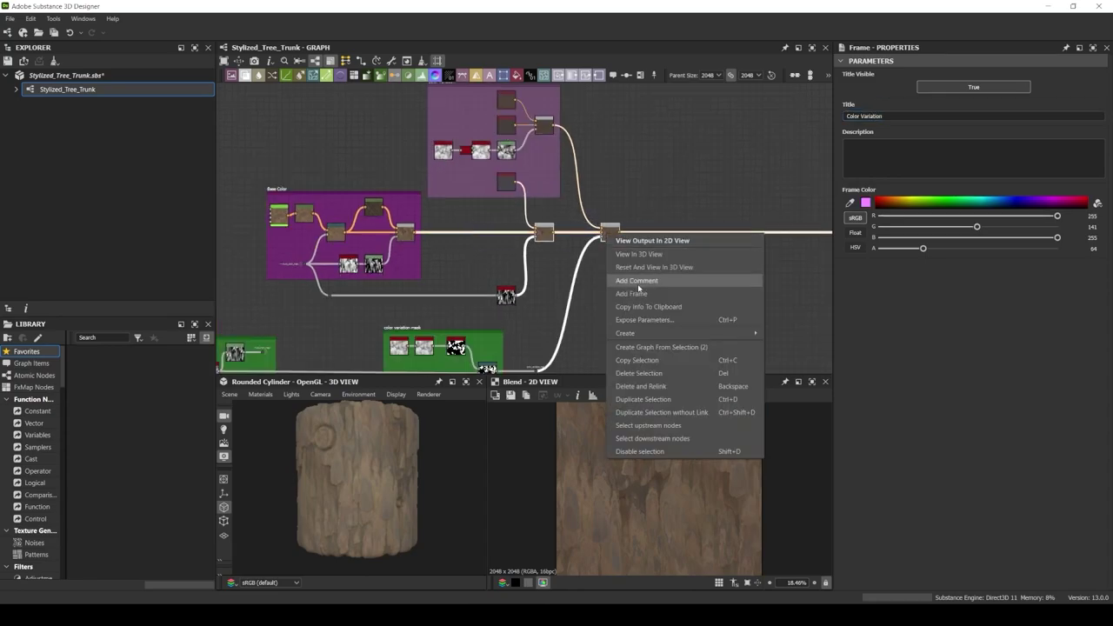
pyautogui.click(641, 287)
pyautogui.write('Line')
pyautogui.press('Return')
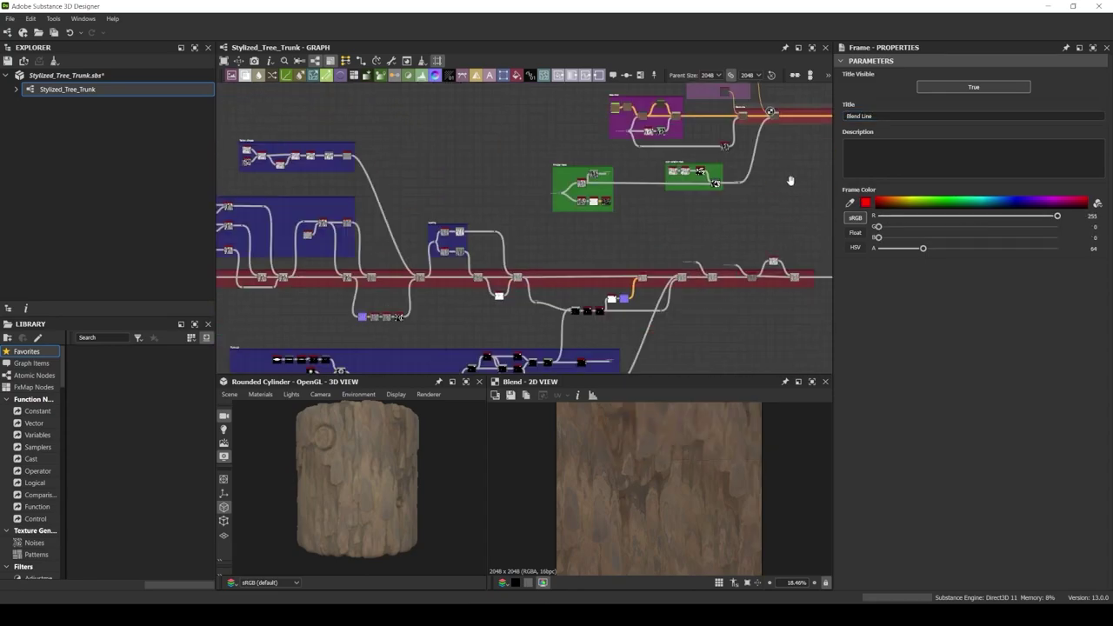
pyautogui.scroll(-5, 776, 276)
pyautogui.scroll(5, 264, 222)
pyautogui.scroll(-2, 264, 223)
pyautogui.scroll(-1, 270, 200)
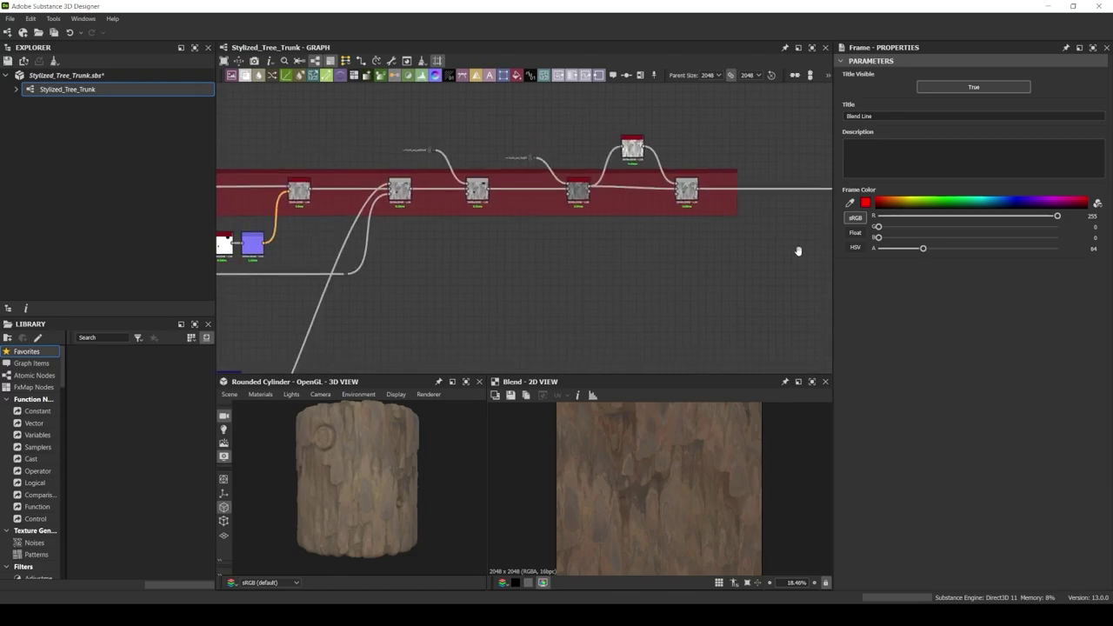
pyautogui.scroll(-2, 278, 157)
pyautogui.scroll(-1, 286, 119)
pyautogui.scroll(3, 513, 214)
pyautogui.scroll(2, 515, 221)
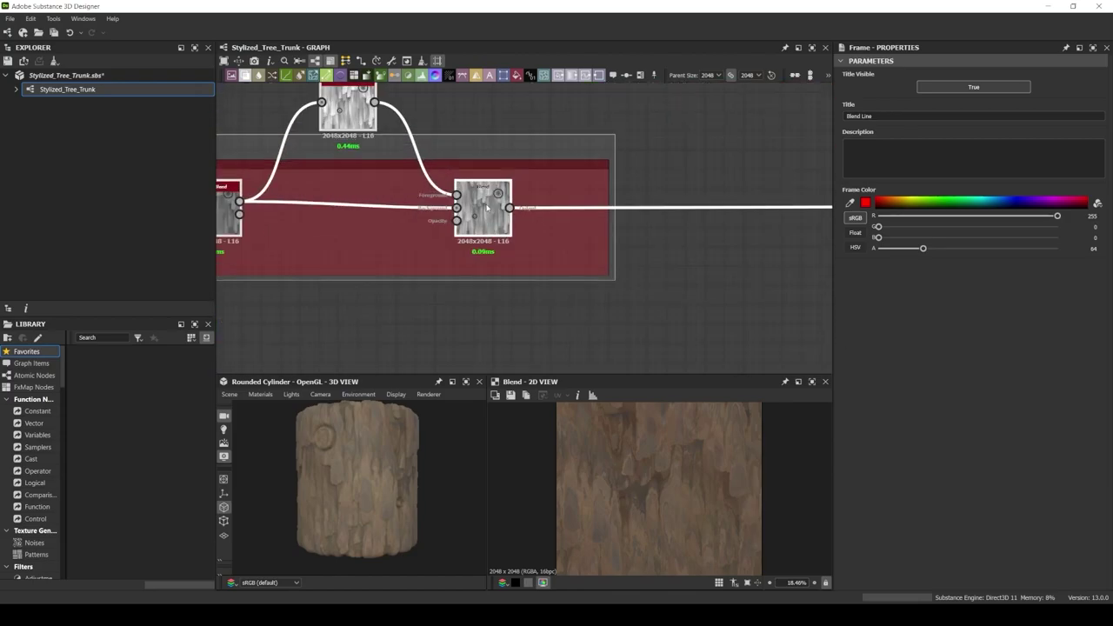
pyautogui.scroll(-1, 517, 230)
pyautogui.scroll(-2, 518, 237)
# Add a Gradient Linear 1 node in an empty area of the graph
pyautogui.click(501, 193)
pyautogui.scroll(3, 486, 195)
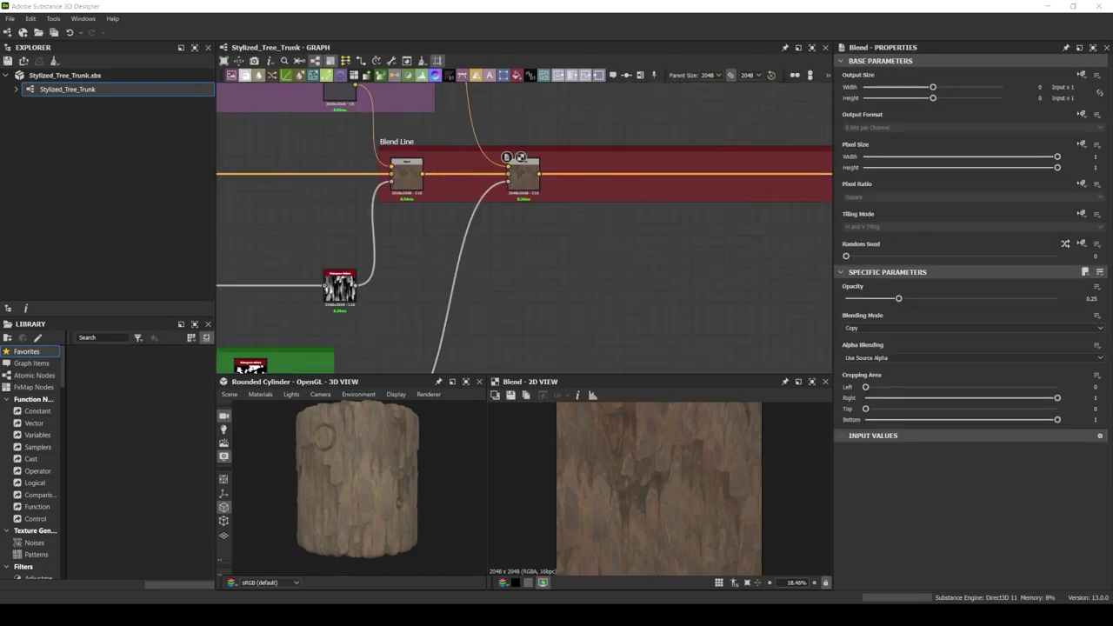
pyautogui.moveTo(600, 365); pyautogui.dragTo(482, 261, button='middle')
pyautogui.press('space')
pyautogui.write('gradient')
pyautogui.press('Return')
# Change the Gradient Linear rotation option to reorient the gradient
pyautogui.click(865, 567)
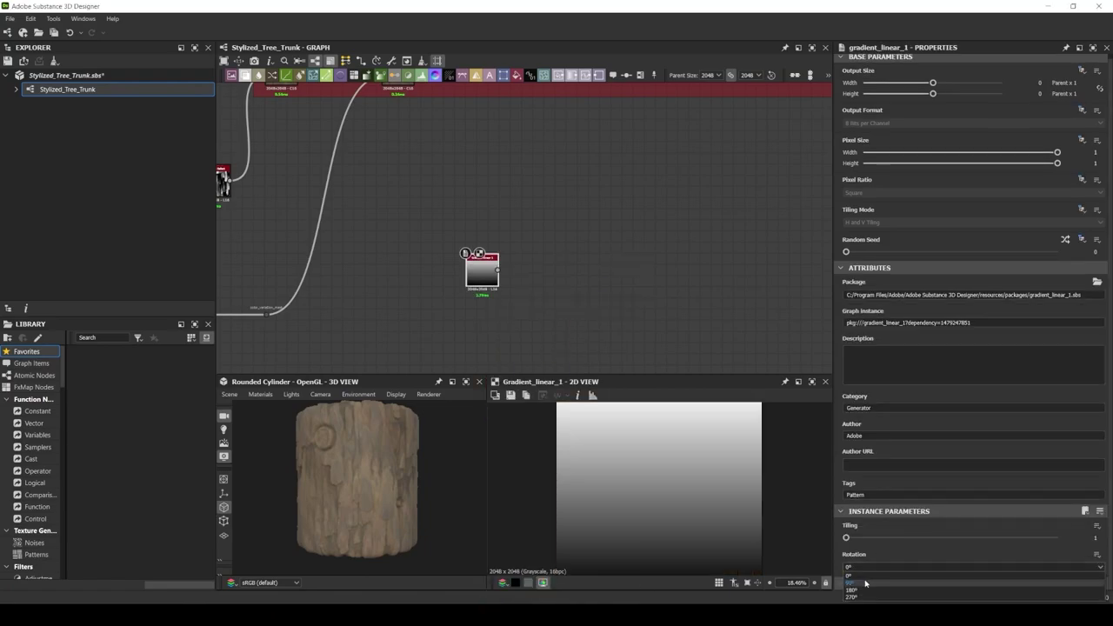
pyautogui.click(866, 583)
pyautogui.scroll(-1, 957, 348)
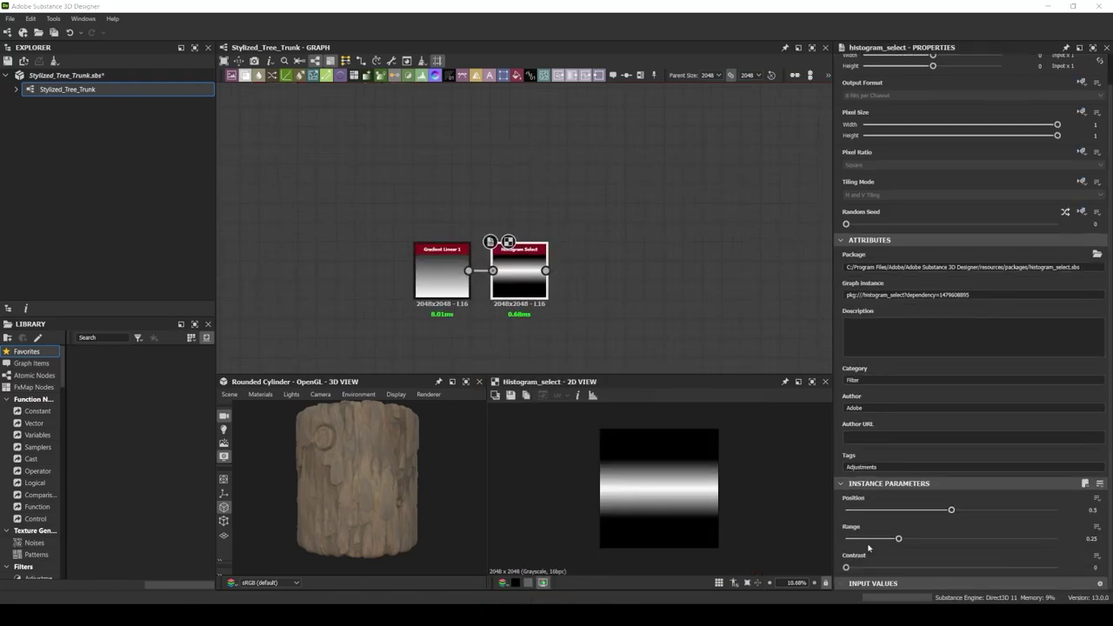
pyautogui.moveTo(898, 539)
pyautogui.mouseDown()
pyautogui.moveTo(962, 538)
pyautogui.moveTo(903, 512)
pyautogui.mouseUp()
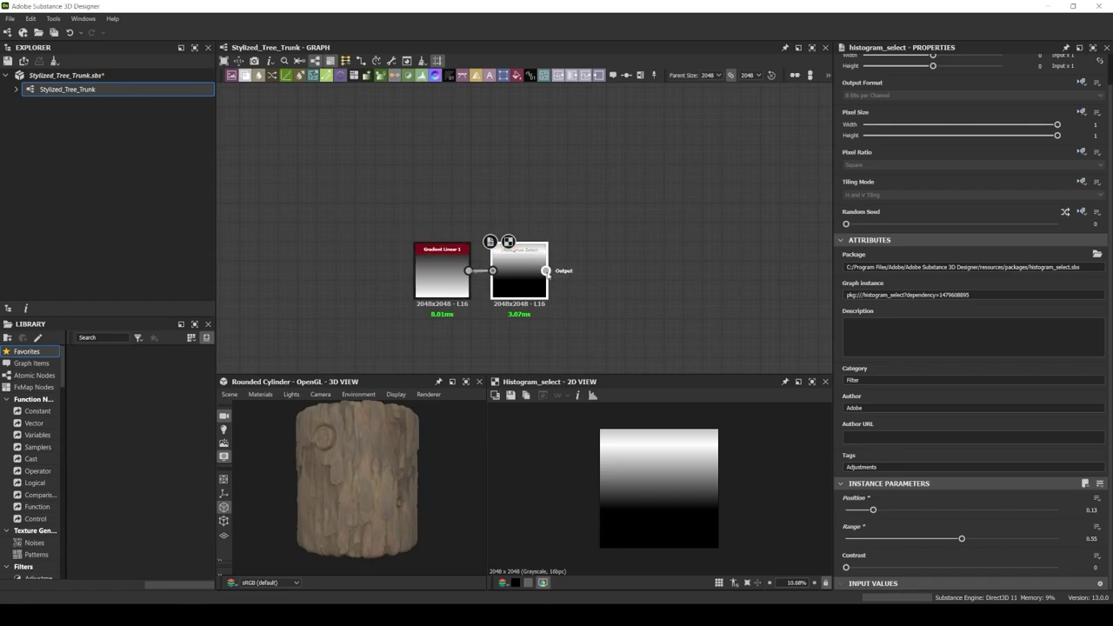
# Blend the Histogram Select output with a coarser Anisotropic Noise and preview the result
pyautogui.press('b')
pyautogui.moveTo(511, 367); pyautogui.dragTo(499, 281, button='middle')
pyautogui.press('space')
pyautogui.write('aniso')
pyautogui.press('Return')
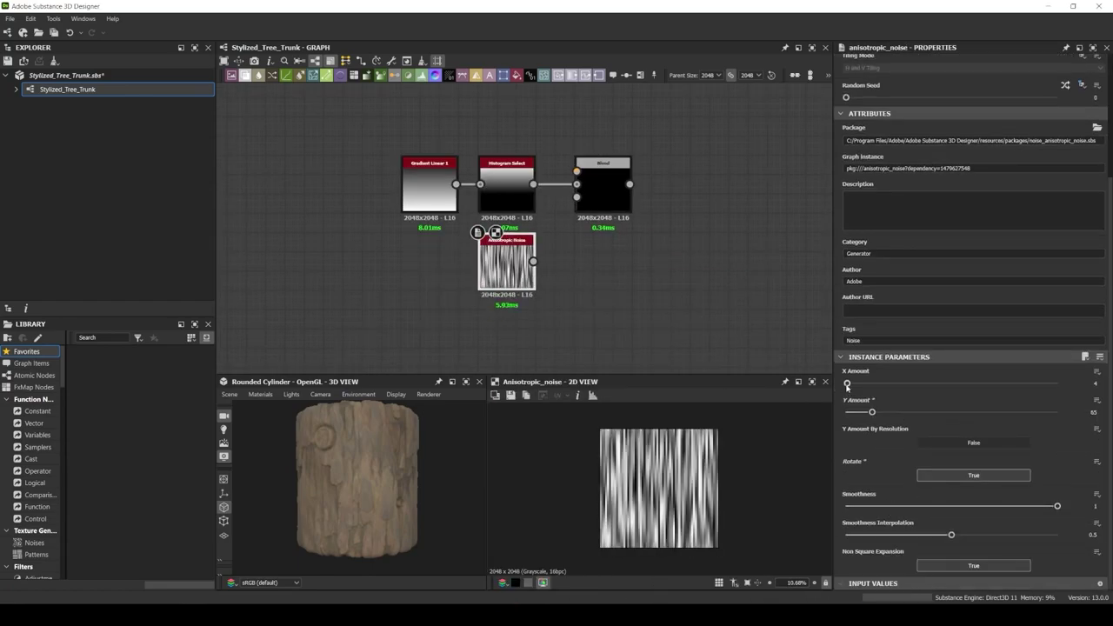
pyautogui.moveTo(953, 413); pyautogui.dragTo(878, 414)
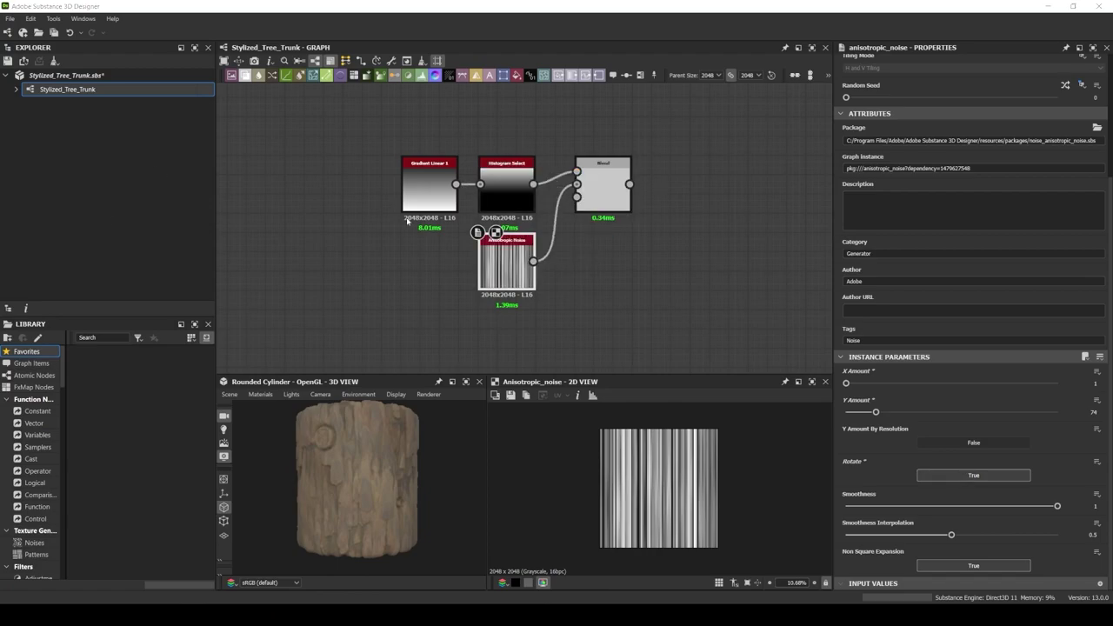
pyautogui.doubleClick(603, 187)
# Add an Invert Grayscale node after the Blend
pyautogui.moveTo(760, 323); pyautogui.dragTo(649, 333, button='middle')
pyautogui.click(395, 200)
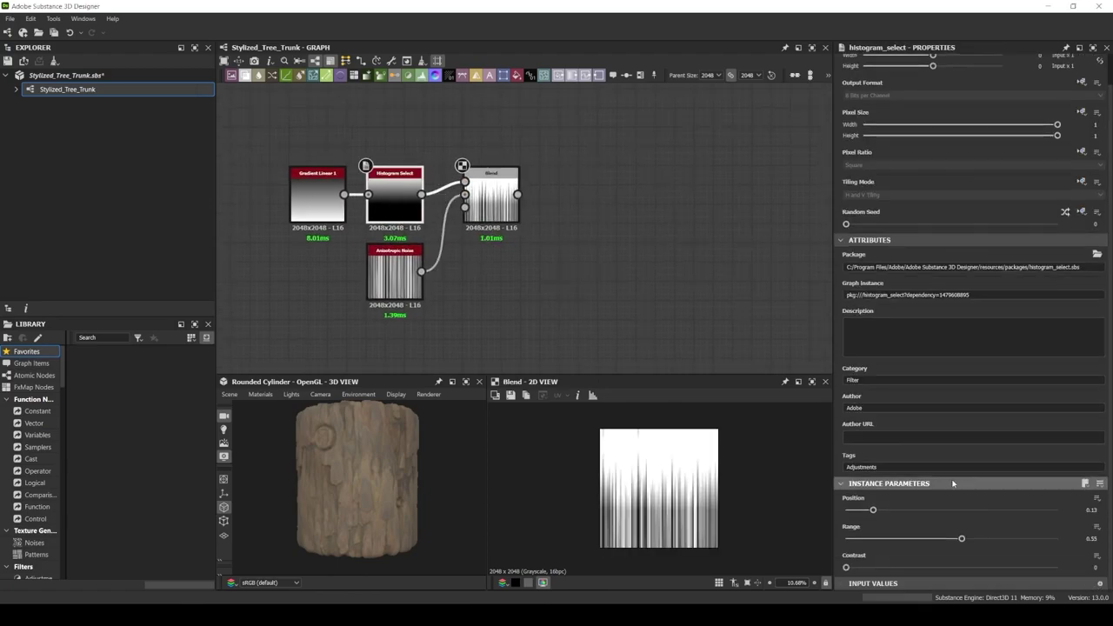
pyautogui.click(492, 200)
pyautogui.press('space')
pyautogui.write('invert')
pyautogui.press('Return')
pyautogui.moveTo(399, 277); pyautogui.dragTo(505, 306, button='middle')
pyautogui.moveTo(506, 306); pyautogui.dragTo(498, 306)
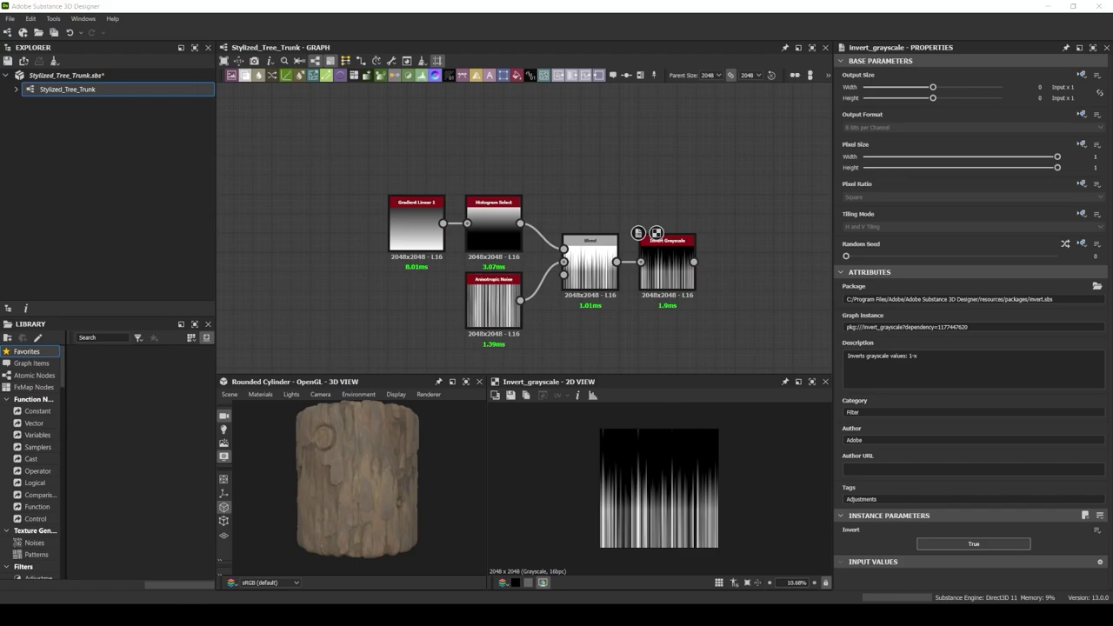
# Chain a Transformation 2D and an adjusted Blur HQ Grayscale after the Invert Grayscale
pyautogui.moveTo(657, 233); pyautogui.dragTo(495, 219, button='middle')
pyautogui.press('space')
pyautogui.write('transformation')
pyautogui.press('Return')
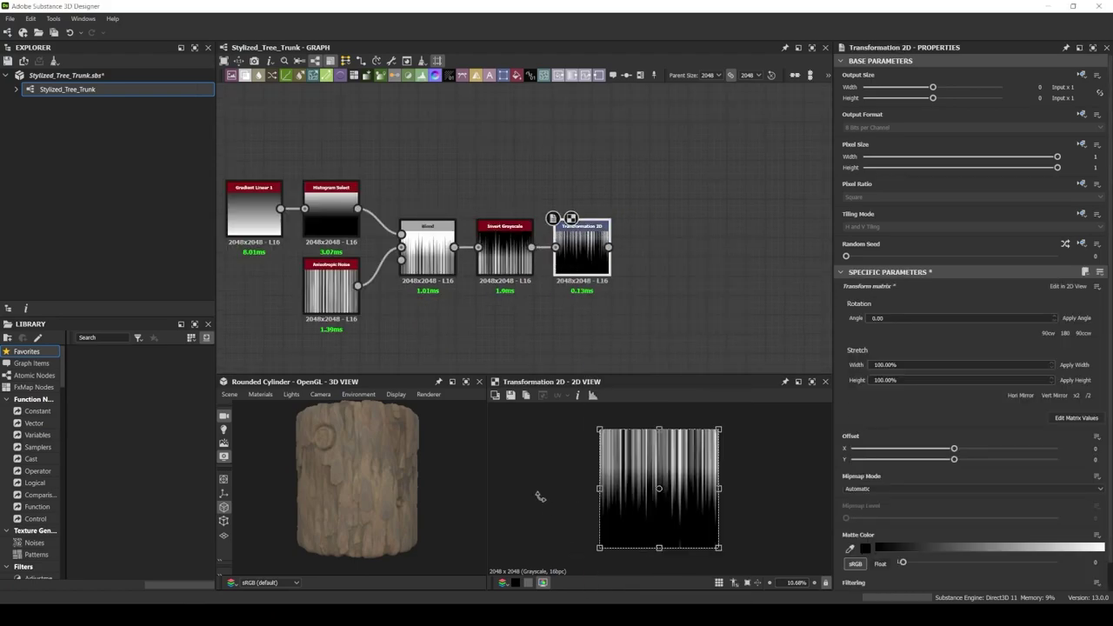
pyautogui.scroll(3, 609, 248)
pyautogui.moveTo(586, 239); pyautogui.dragTo(670, 243)
pyautogui.write('blur hq')
pyautogui.press('Return')
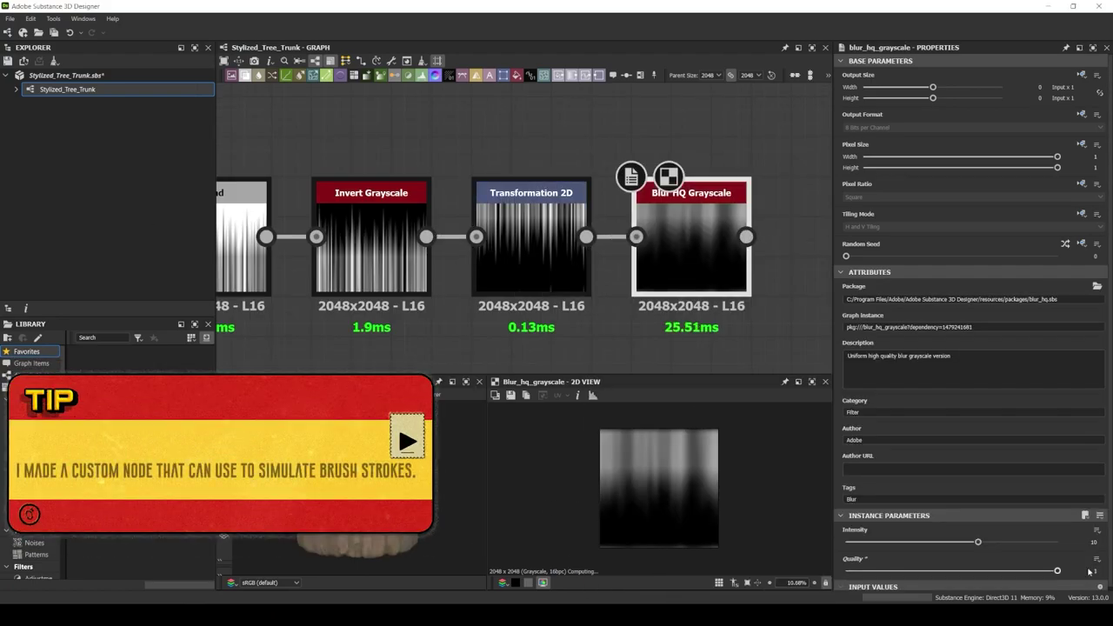
pyautogui.moveTo(977, 543); pyautogui.dragTo(894, 544)
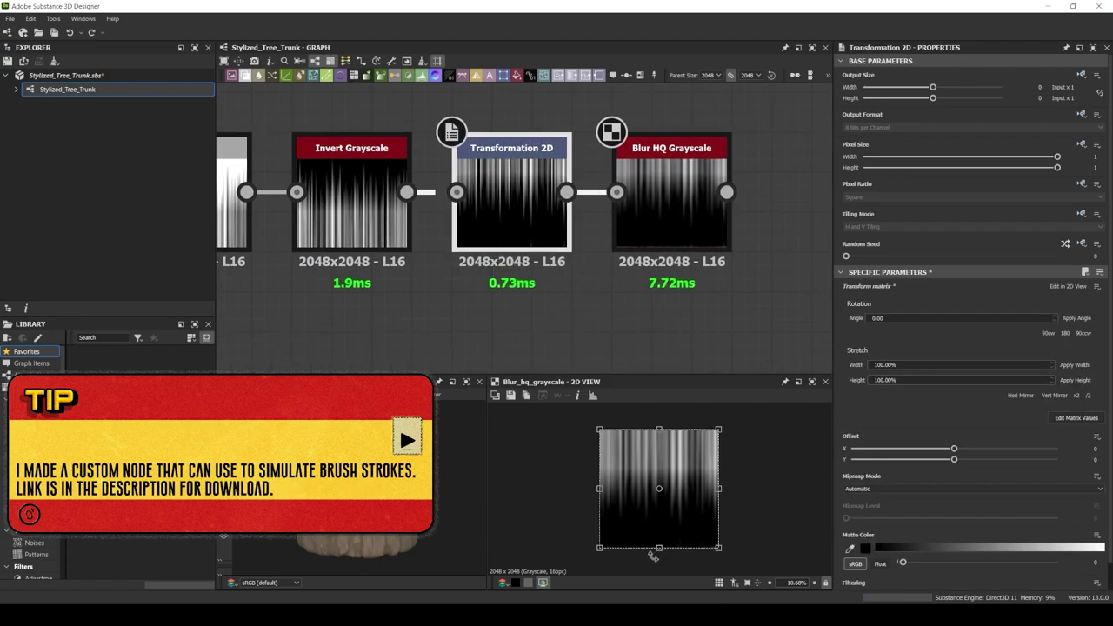
# Add BrushStroke06 into a tuned Slope Blur Grayscale followed by a Levels node
pyautogui.scroll(-2, 609, 261)
pyautogui.press('space')
pyautogui.write('brush')
pyautogui.press('Return')
pyautogui.moveTo(529, 287); pyautogui.dragTo(635, 248)
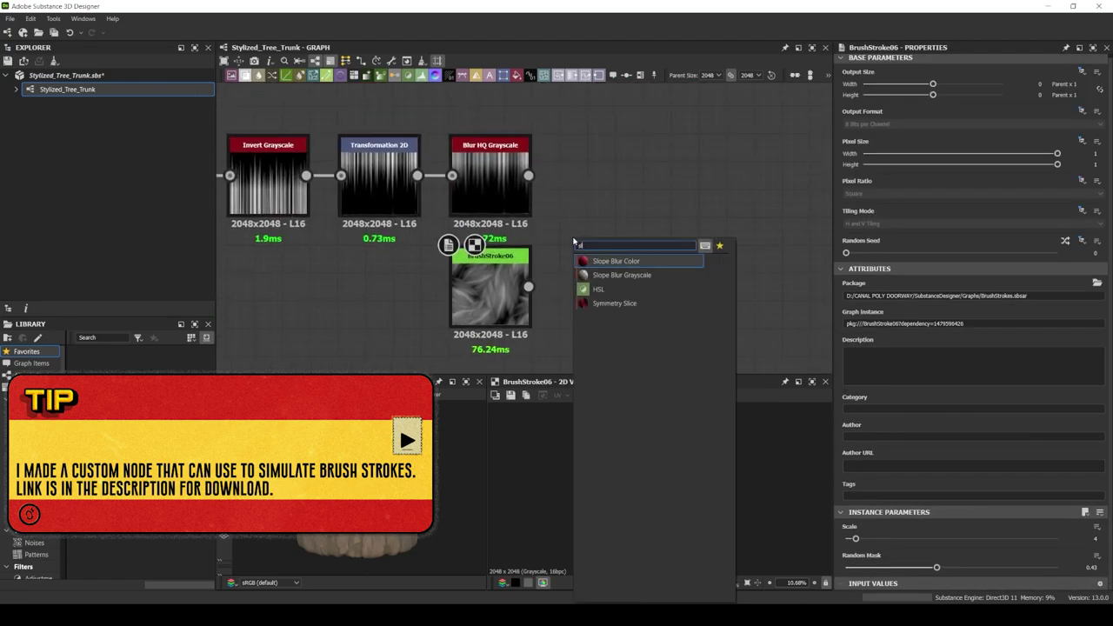
pyautogui.write('slope')
pyautogui.scroll(-1, 965, 348)
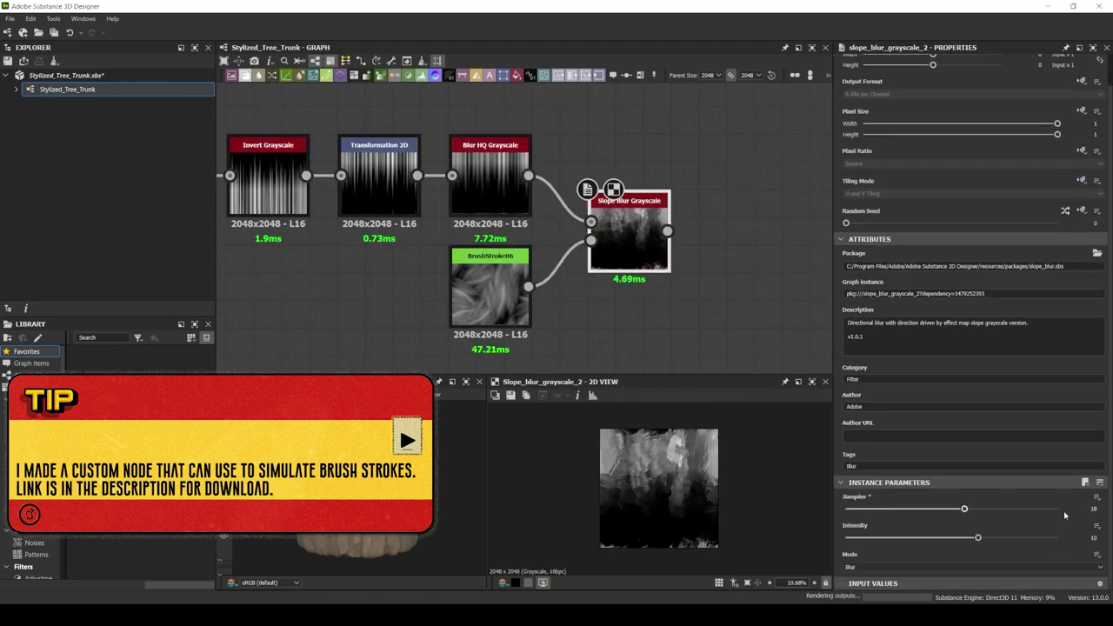
pyautogui.moveTo(898, 508); pyautogui.dragTo(1058, 508)
pyautogui.moveTo(978, 538); pyautogui.dragTo(932, 537)
pyautogui.scroll(-3, 701, 282)
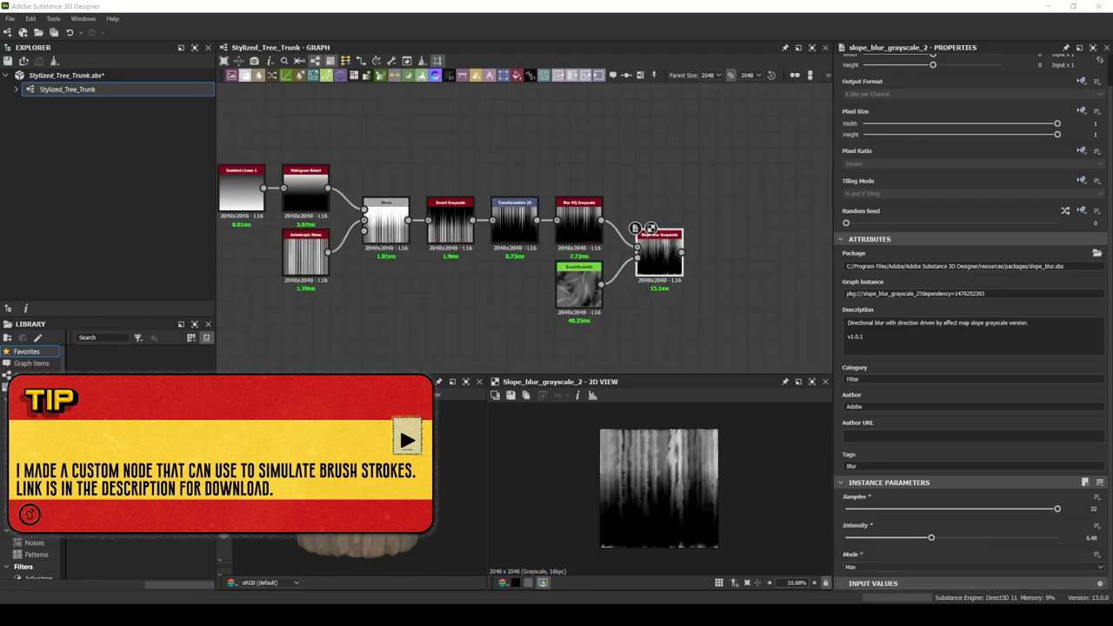
pyautogui.hotkey('ctrl', 'l')
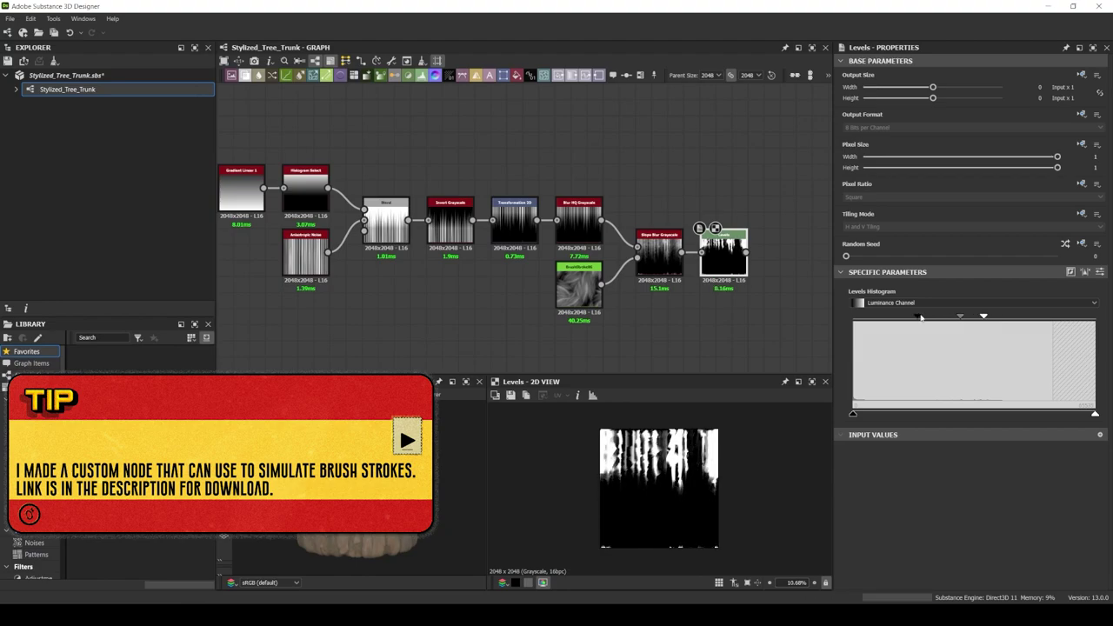
# Add a Tile Sampler after Levels and raise position, offset, rotation, mask and colour randomness
pyautogui.moveTo(701, 339); pyautogui.dragTo(484, 338, button='middle')
pyautogui.moveTo(528, 252); pyautogui.dragTo(560, 204)
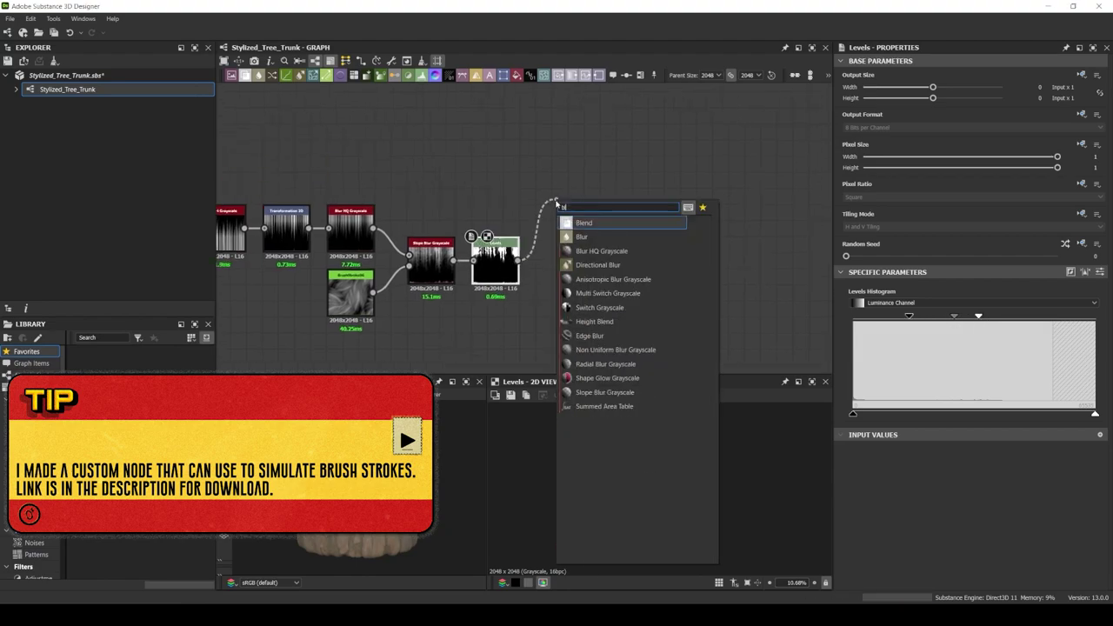
pyautogui.click(583, 287)
pyautogui.press('space')
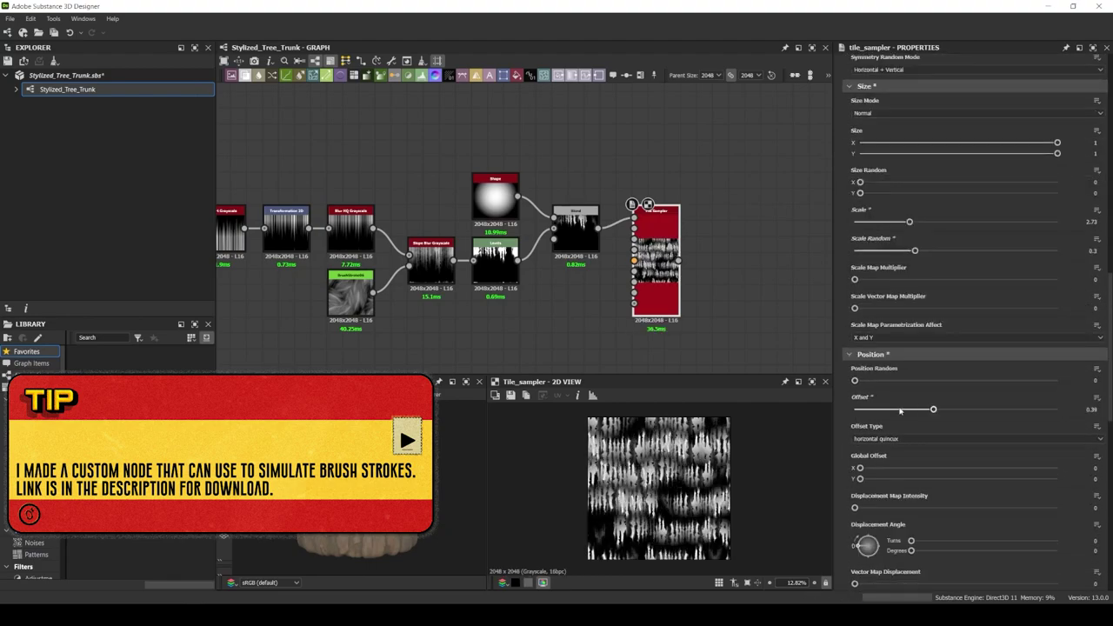
pyautogui.scroll(-5, 924, 458)
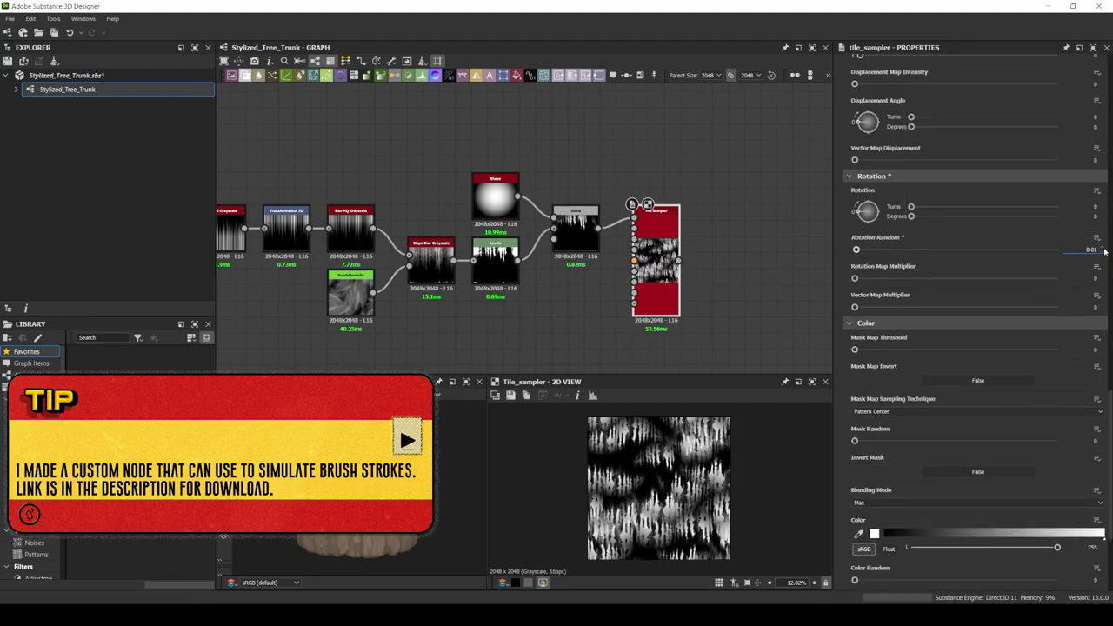
pyautogui.scroll(4, 916, 153)
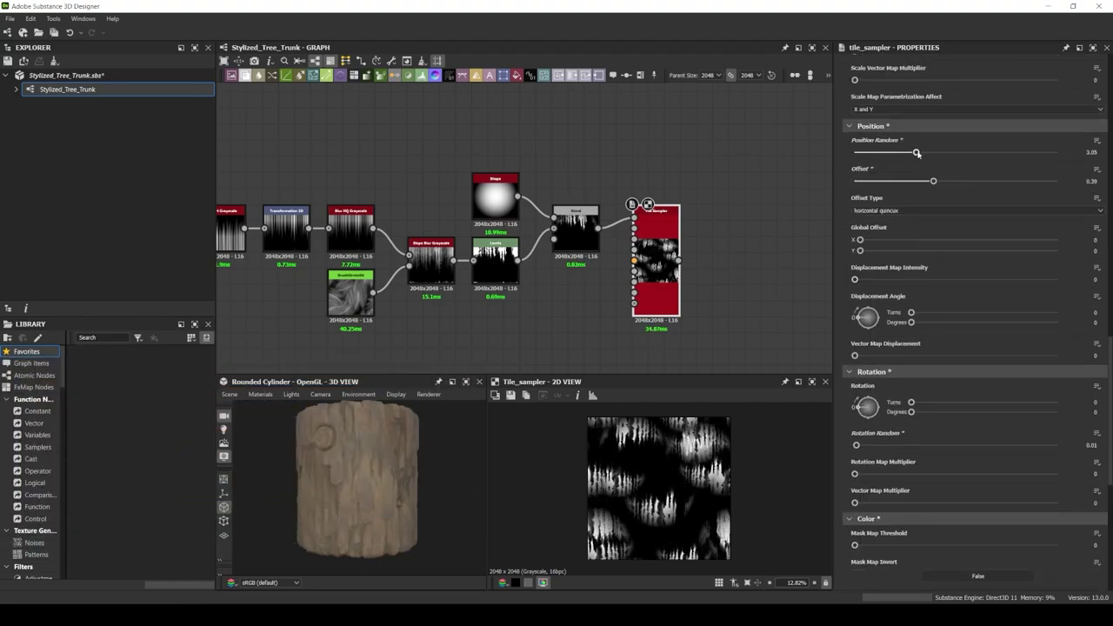
pyautogui.moveTo(917, 153)
pyautogui.mouseDown()
pyautogui.moveTo(923, 187)
pyautogui.moveTo(964, 216)
pyautogui.mouseUp()
pyautogui.scroll(3, 927, 153)
pyautogui.scroll(-3, 927, 254)
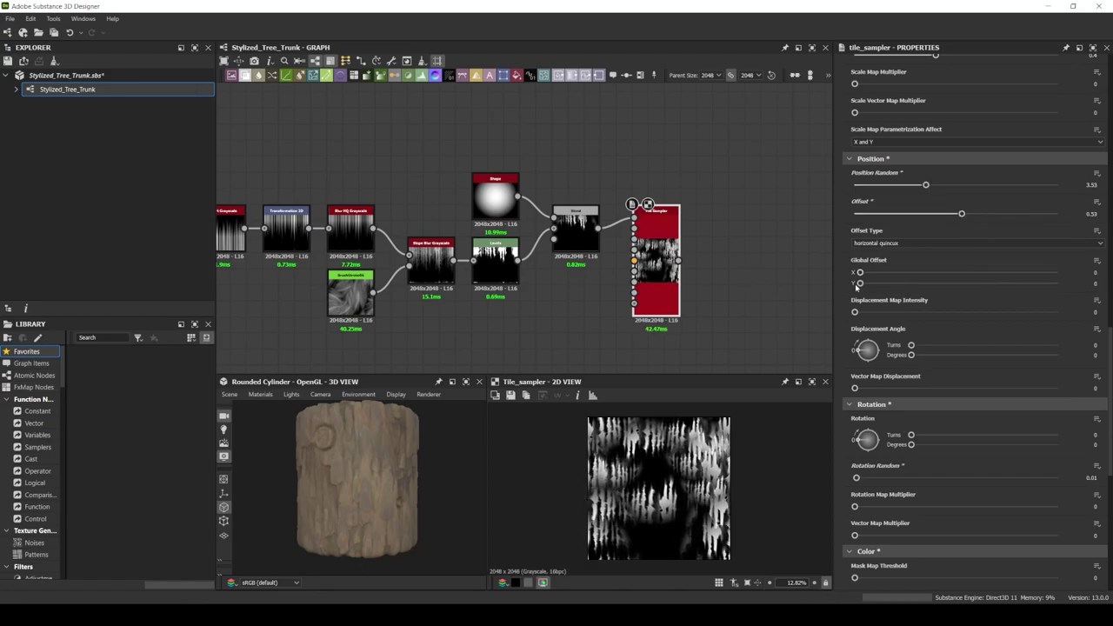
pyautogui.scroll(-5, 963, 348)
pyautogui.scroll(-3, 648, 261)
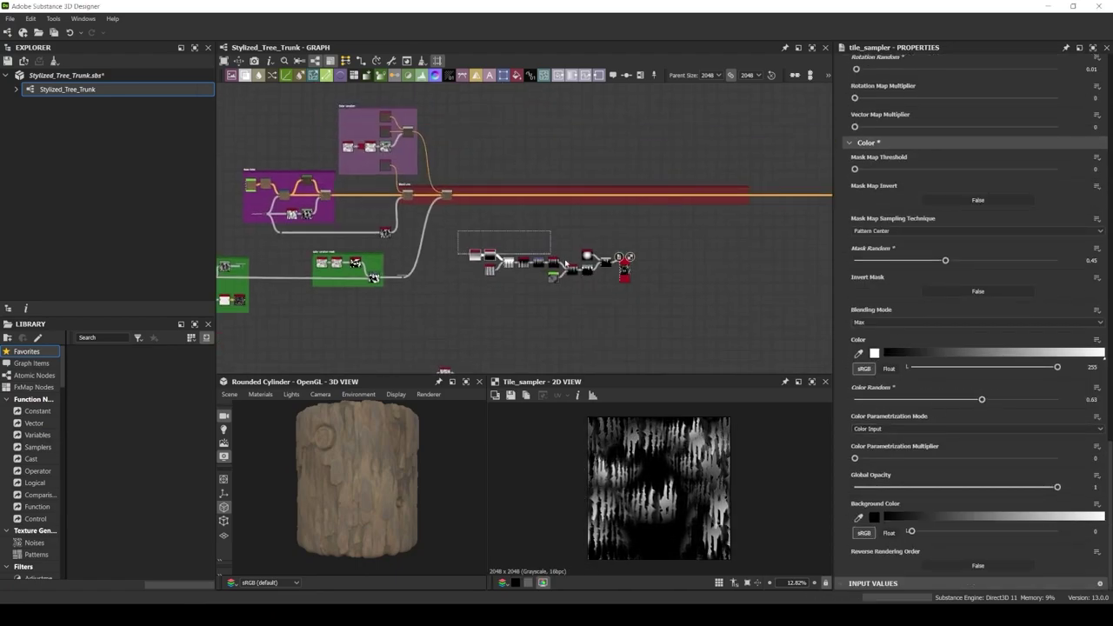
pyautogui.moveTo(522, 261); pyautogui.dragTo(519, 231, button='middle')
# Blend a dark green Uniform Color over the bark, masked by the stroke pattern at 0.8 opacity
pyautogui.scroll(5, 647, 300)
pyautogui.hotkey('ctrl', 'v')
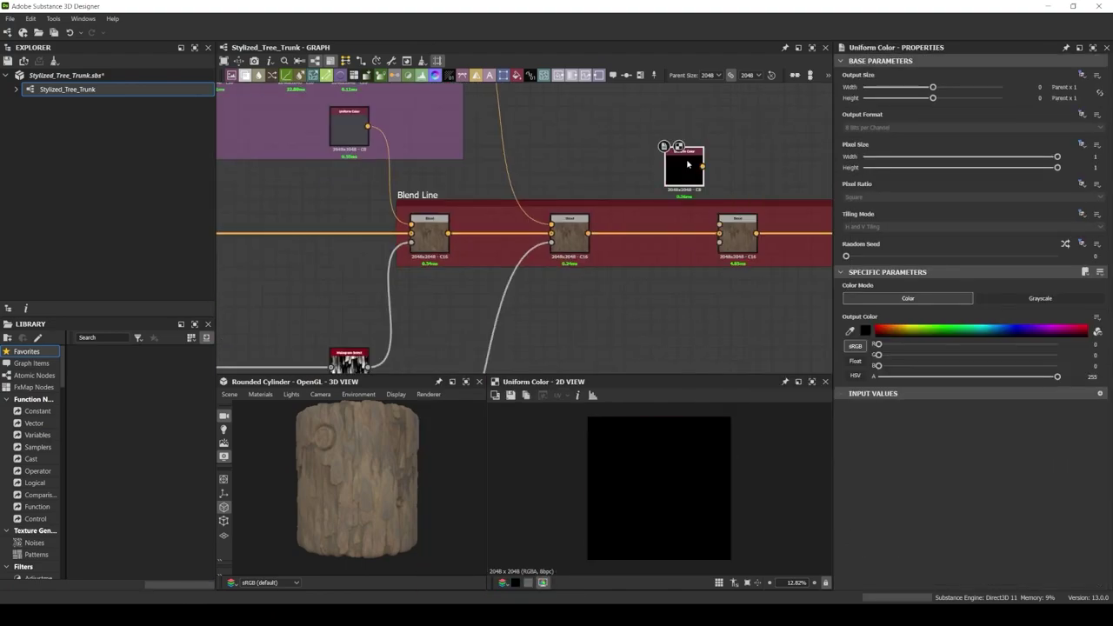
pyautogui.moveTo(676, 139); pyautogui.dragTo(720, 224)
pyautogui.click(864, 331)
pyautogui.click(566, 325)
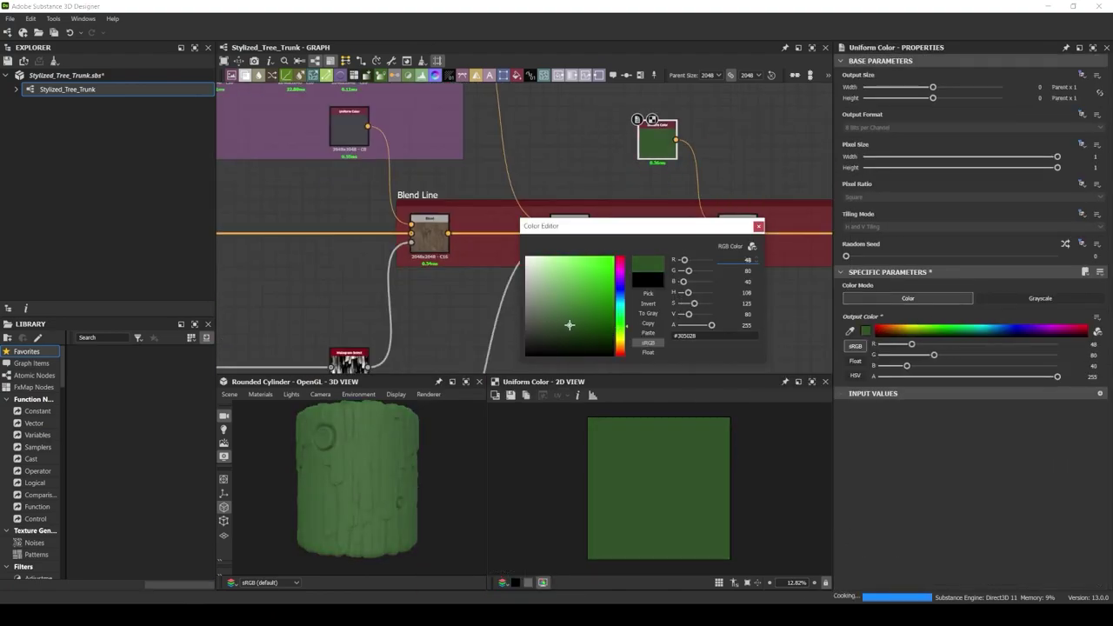
pyautogui.moveTo(566, 325); pyautogui.dragTo(570, 335)
pyautogui.scroll(-3, 638, 327)
pyautogui.moveTo(638, 327); pyautogui.dragTo(685, 133)
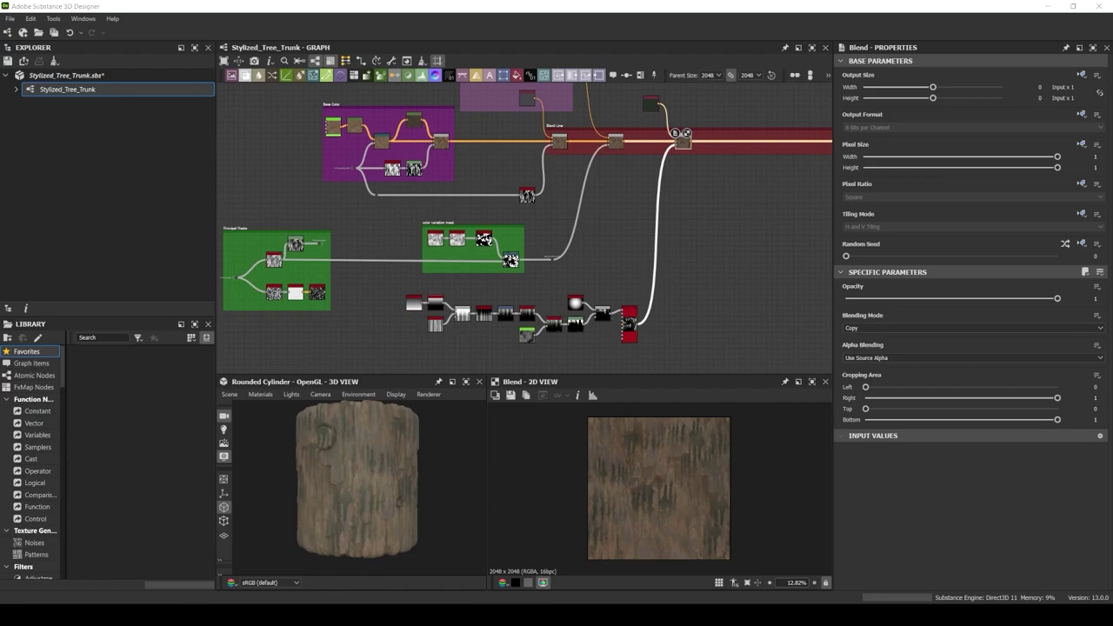
pyautogui.moveTo(1017, 301); pyautogui.dragTo(1014, 299)
# Frame the brush-stroke pattern chain and title the frame 'Moss mask'
pyautogui.scroll(2, 522, 261)
pyautogui.moveTo(470, 287); pyautogui.dragTo(444, 130, button='middle')
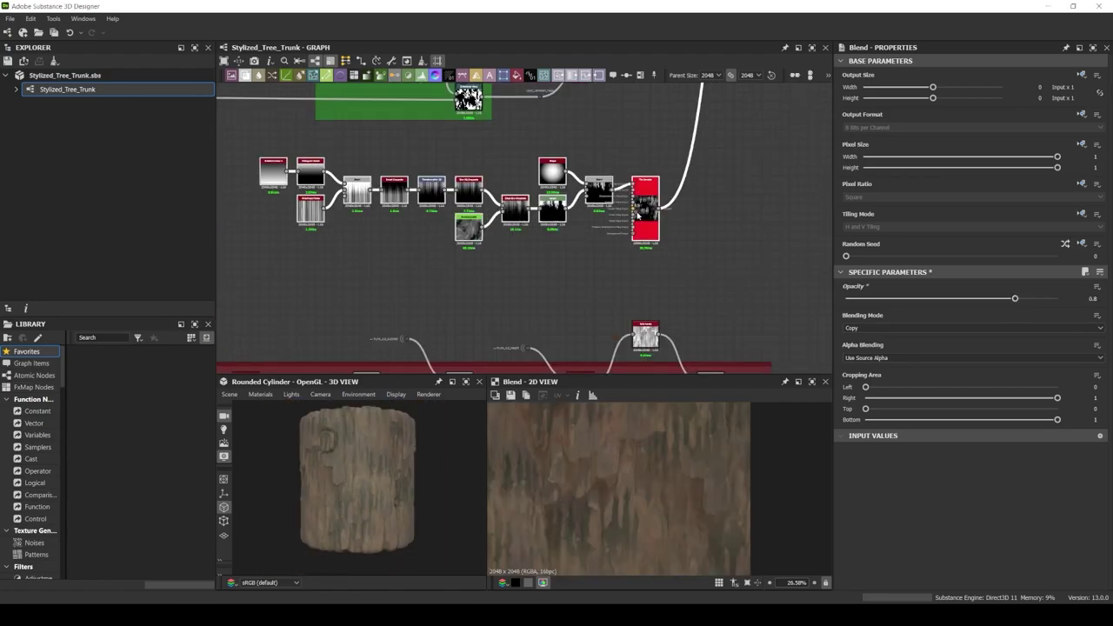
pyautogui.scroll(2, 609, 200)
pyautogui.rightClick(653, 199)
pyautogui.click(678, 269)
pyautogui.write('Mo')
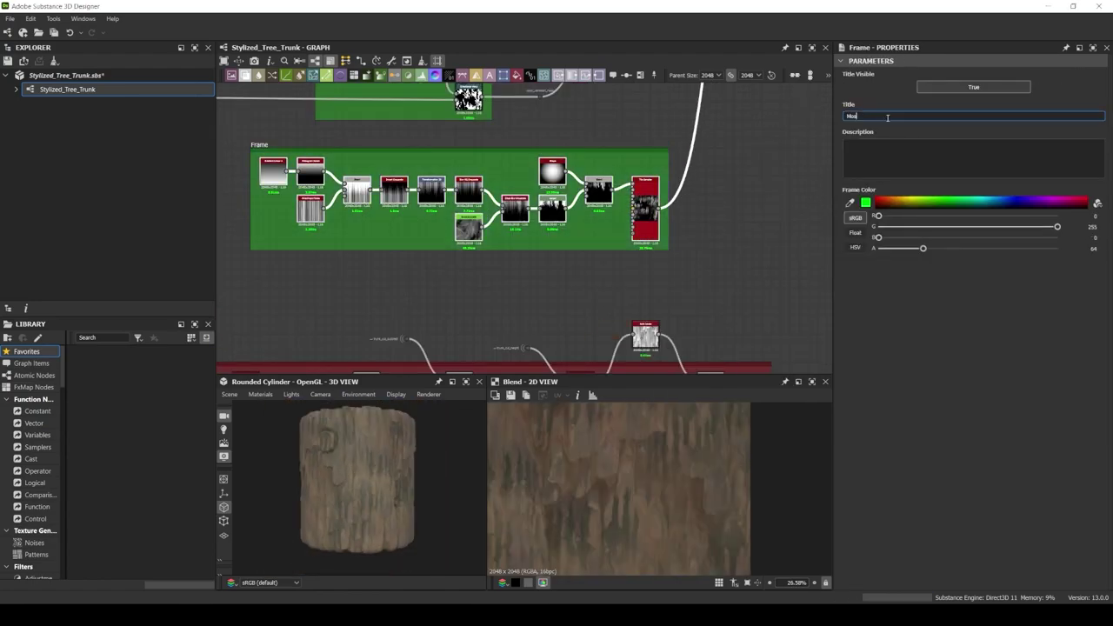
pyautogui.write('ss mask')
pyautogui.press('Return')
pyautogui.scroll(-3, 608, 221)
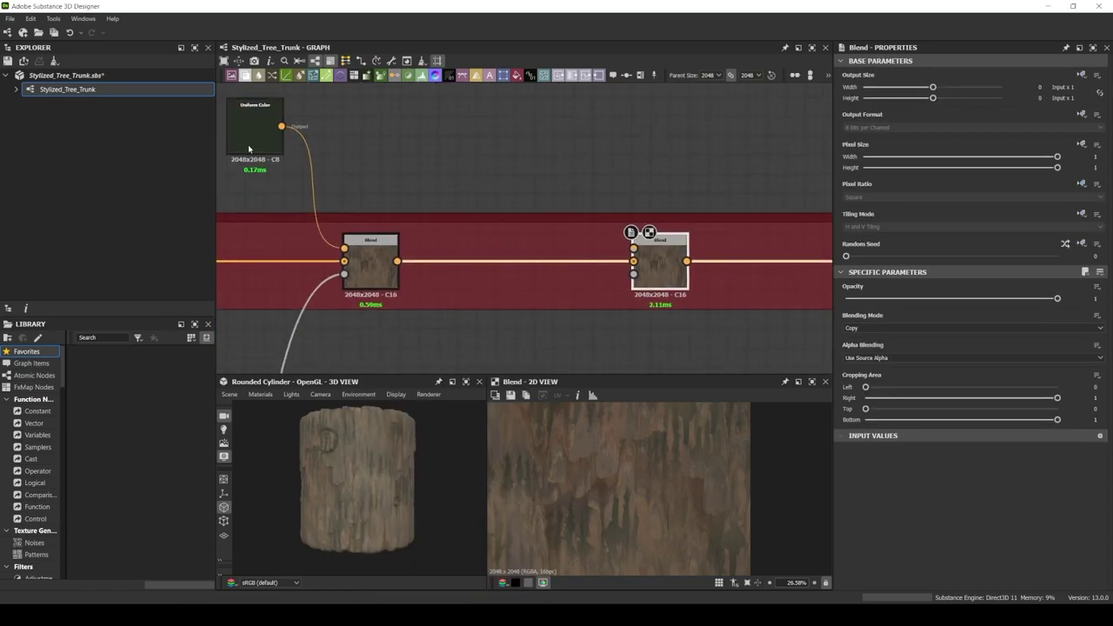
pyautogui.write('hsl')
# Add an HSL node into the Blend, masked by a Dot linked to the trunk_cut_mask portal
pyautogui.press('Return')
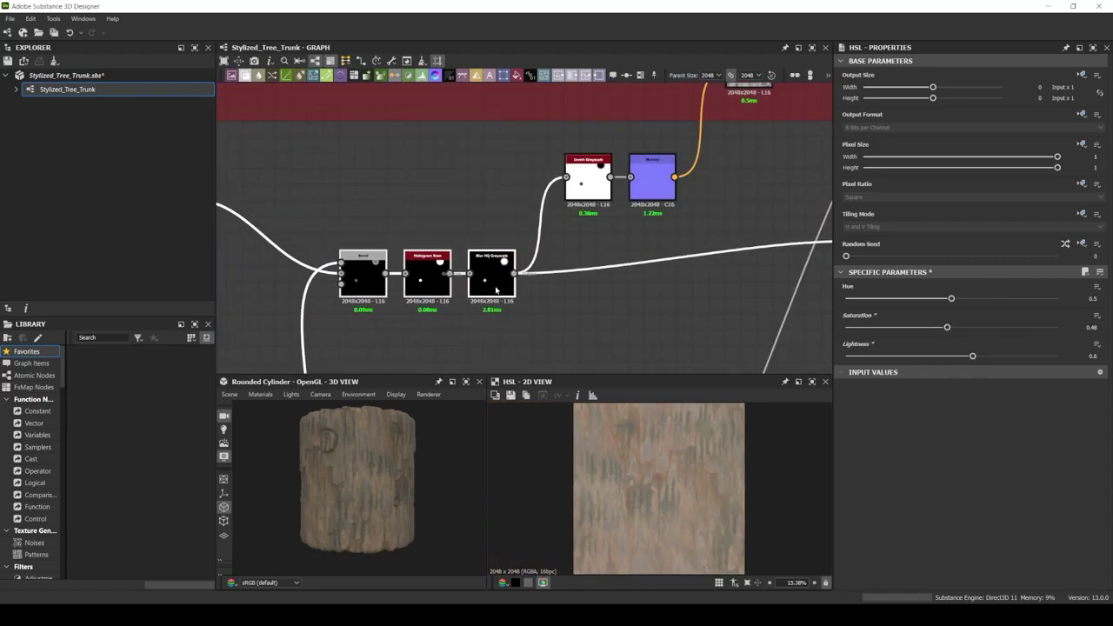
pyautogui.write('trunk_cut_mask')
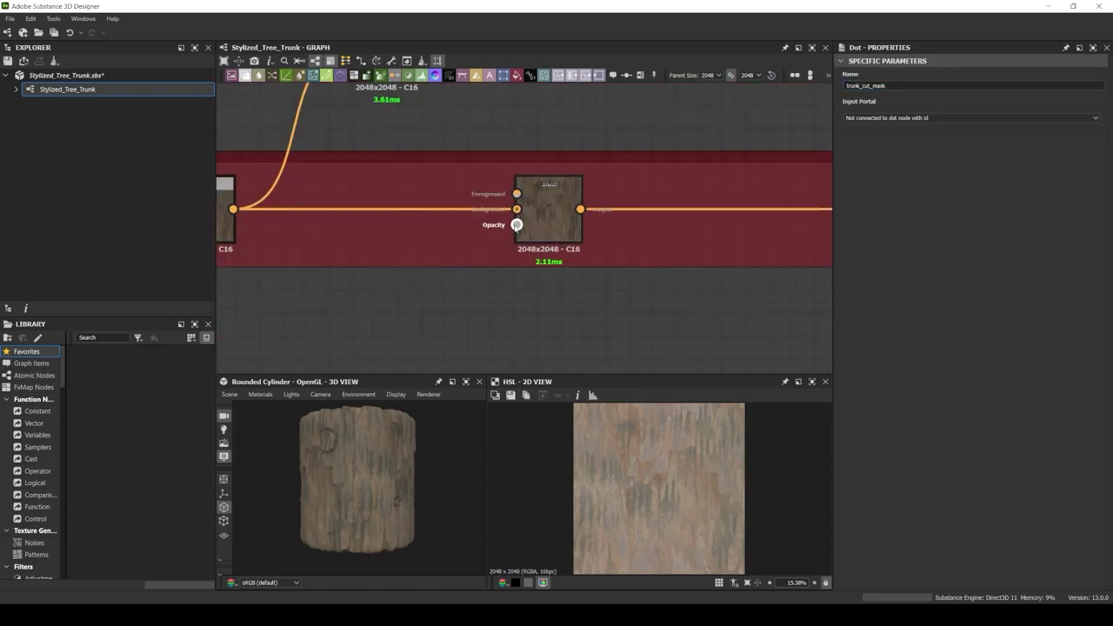
pyautogui.click(873, 154)
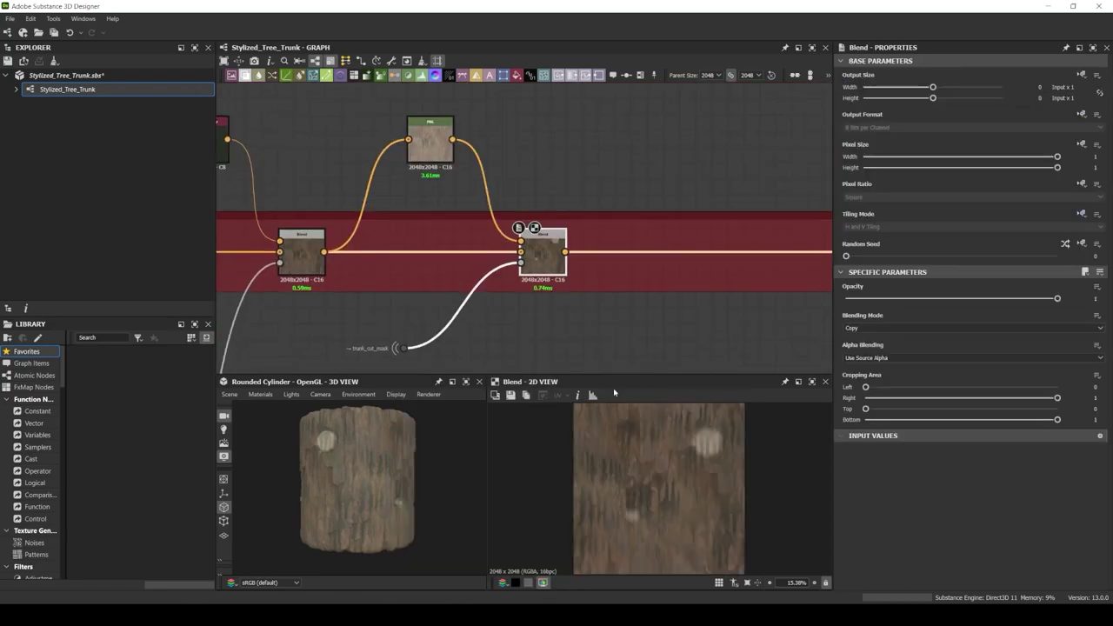
# Insert a Dot named 'edge detect main mask' between Edge Detect and Flood Fill in the Principal Masks frame
pyautogui.scroll(-3, 507, 299)
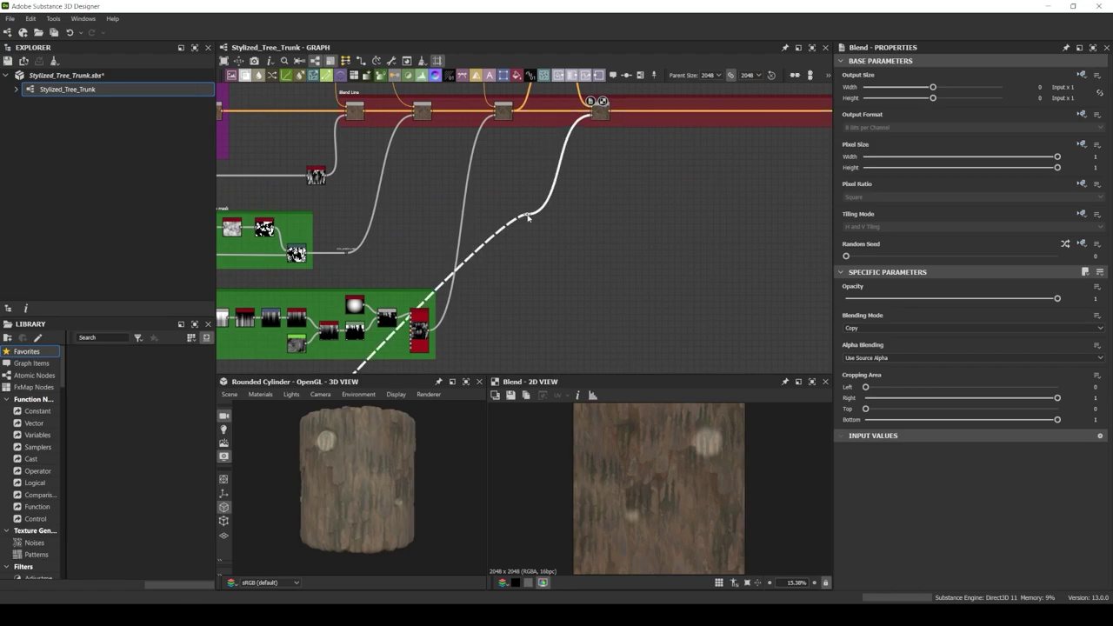
pyautogui.moveTo(452, 260); pyautogui.dragTo(507, 298, button='middle')
pyautogui.scroll(4, 462, 224)
pyautogui.scroll(-2, 463, 225)
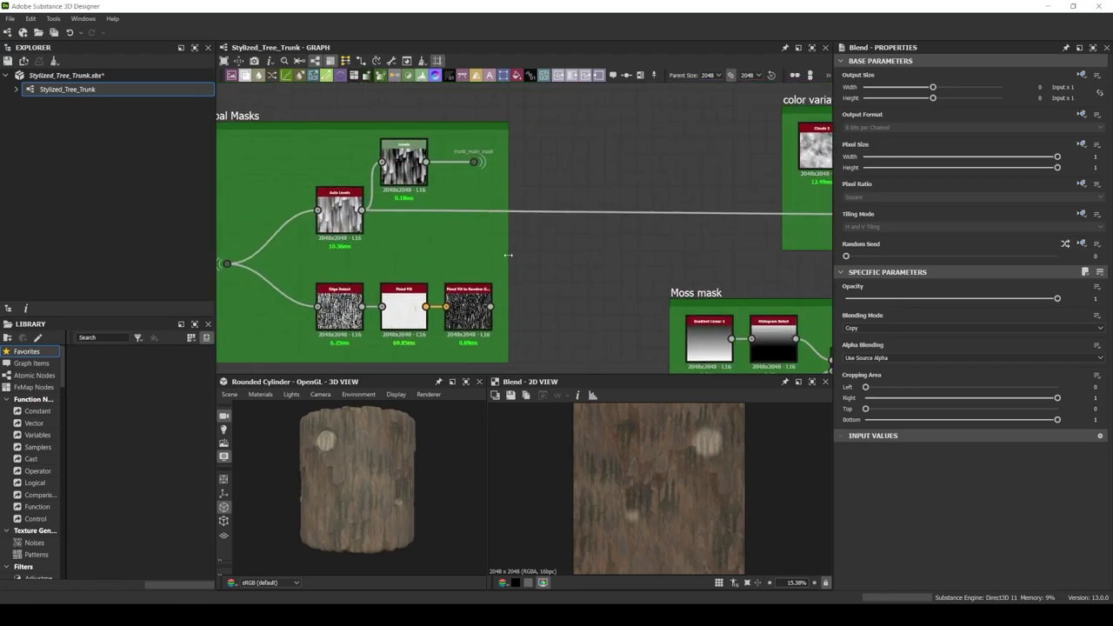
pyautogui.keyDown('alt'); pyautogui.click(390, 303); pyautogui.keyUp('alt')
pyautogui.click(957, 86)
pyautogui.write('edge detect main mask')
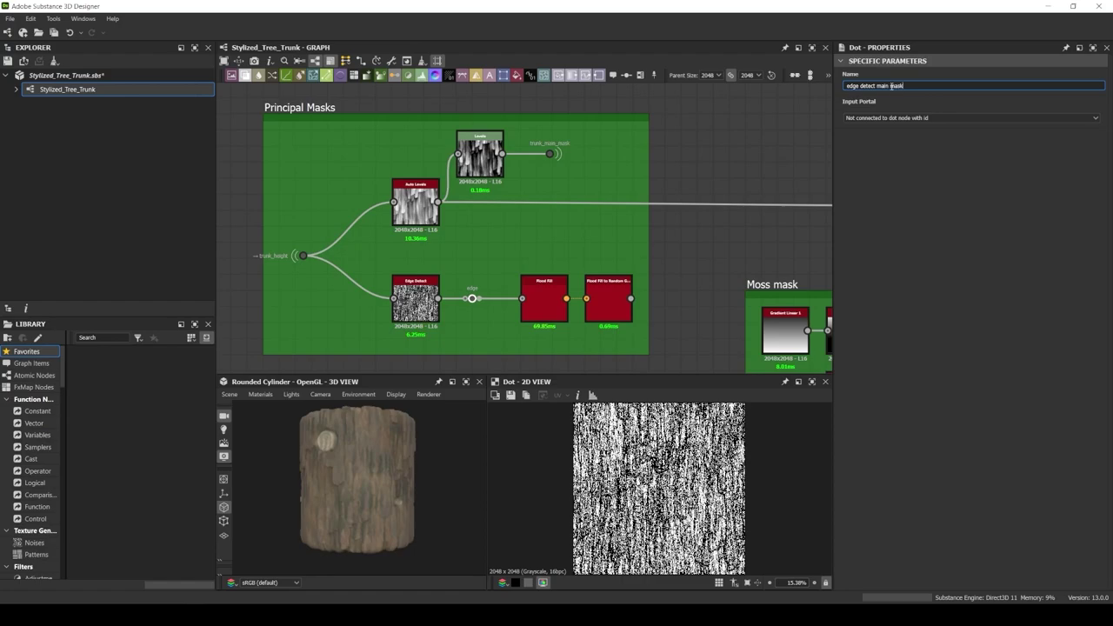
# Select a Blend node on the blend line and follow its portal wire back to the source
pyautogui.scroll(-3, 522, 226)
pyautogui.click(817, 156)
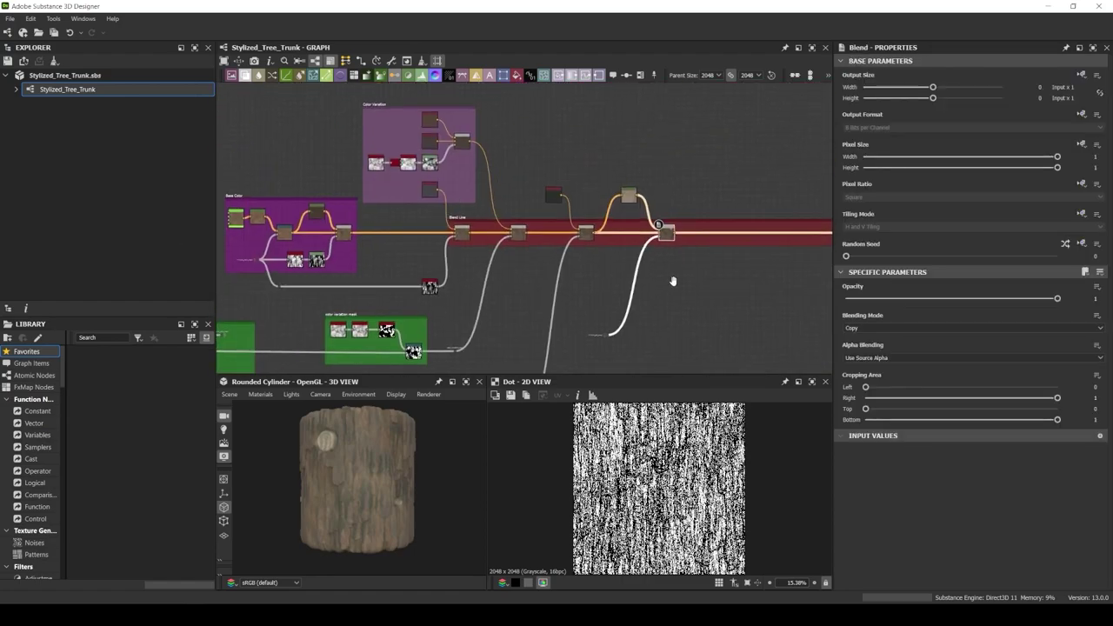
pyautogui.doubleClick(818, 156)
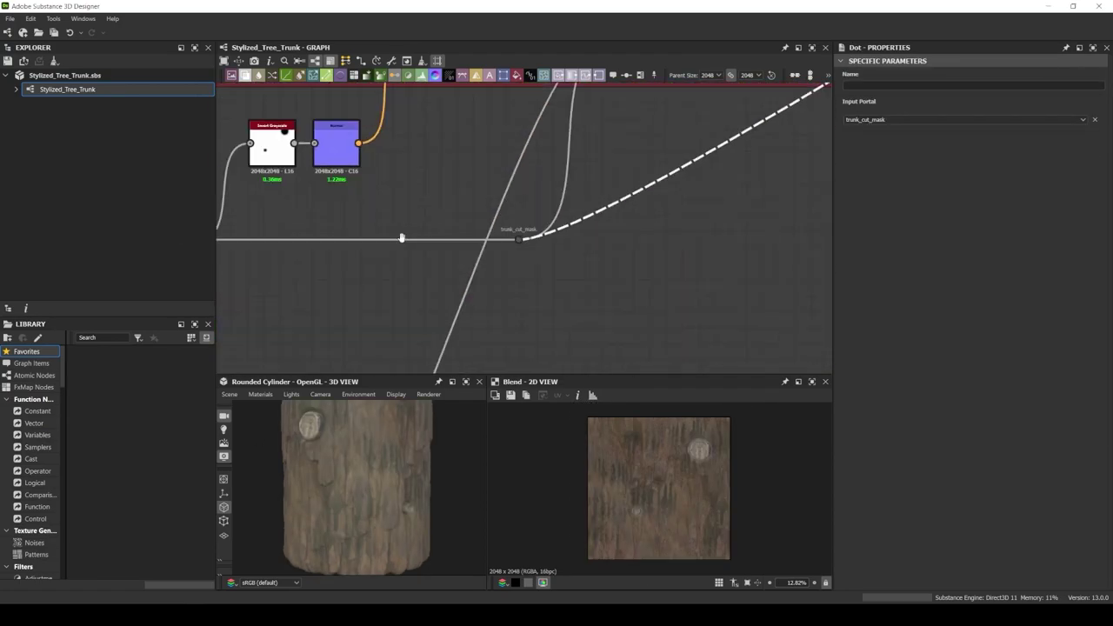
# Jump to the final_height portal source and select the Blend node to check its result
pyautogui.doubleClick(435, 222)
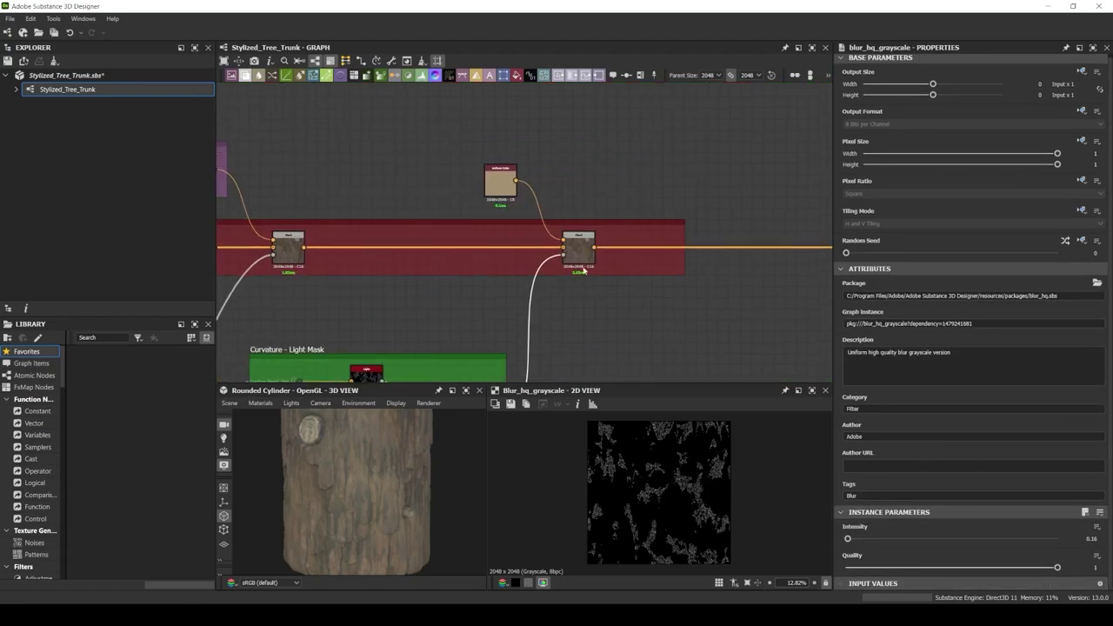
pyautogui.click(579, 252)
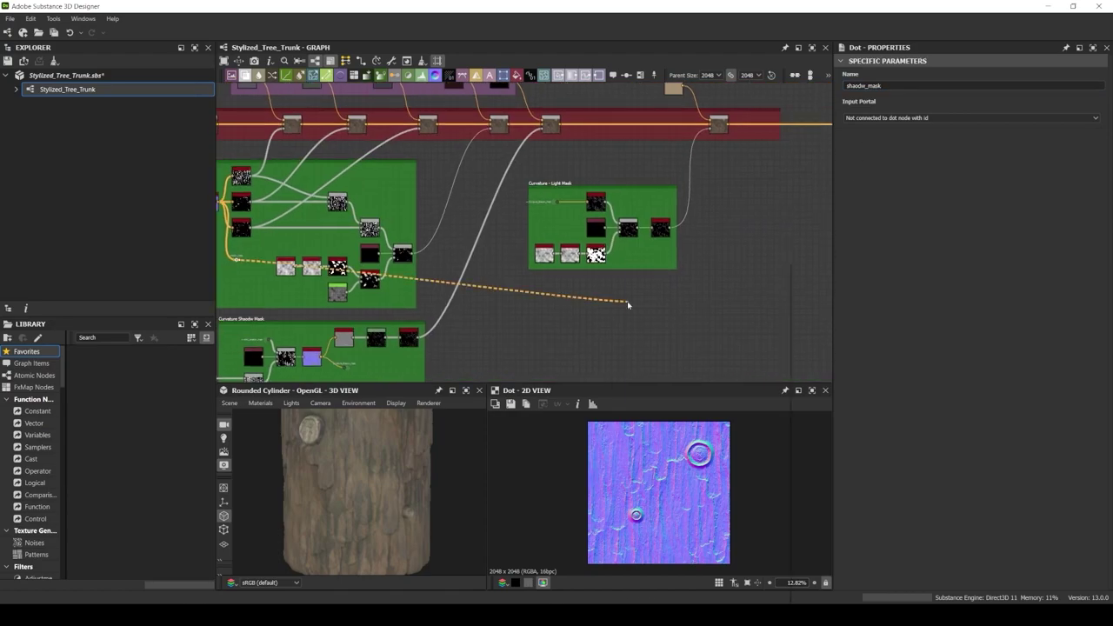
# Chain Curvature Smooth and a Levels with a raised black point off the shadow_mask dot
pyautogui.moveTo(509, 256); pyautogui.dragTo(571, 256)
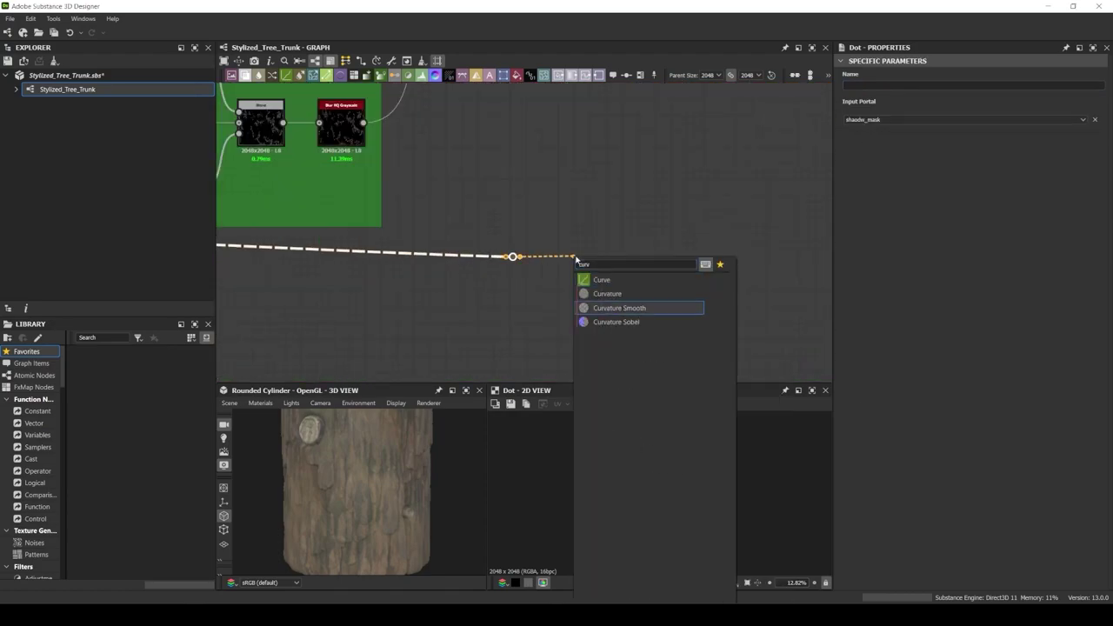
pyautogui.click(635, 308)
pyautogui.moveTo(557, 299); pyautogui.dragTo(608, 235)
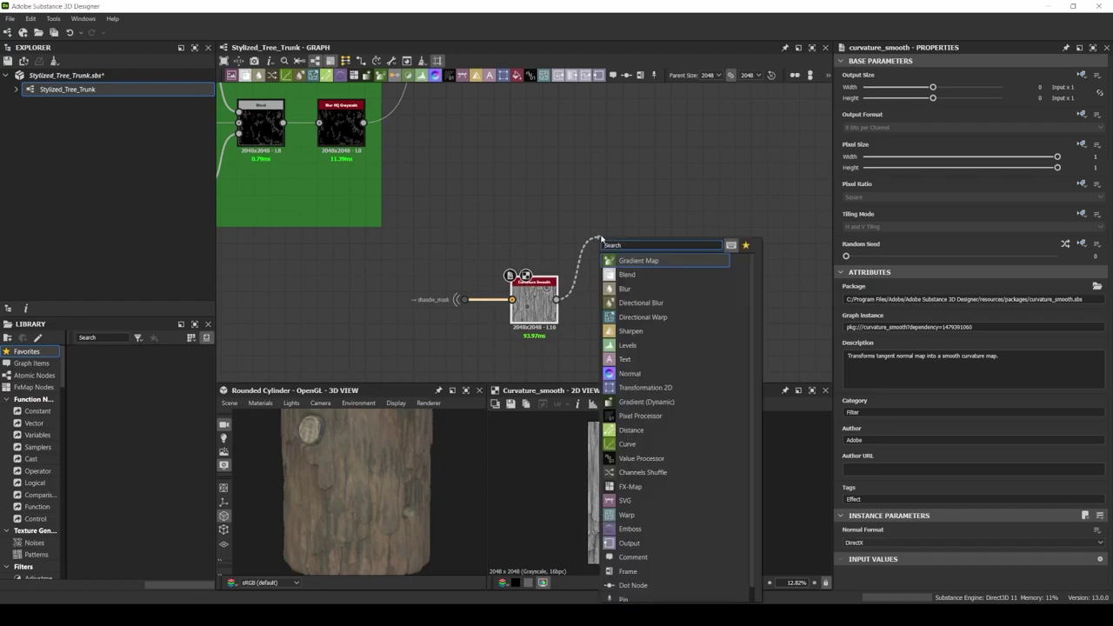
pyautogui.click(635, 251)
pyautogui.moveTo(854, 315); pyautogui.dragTo(1002, 316)
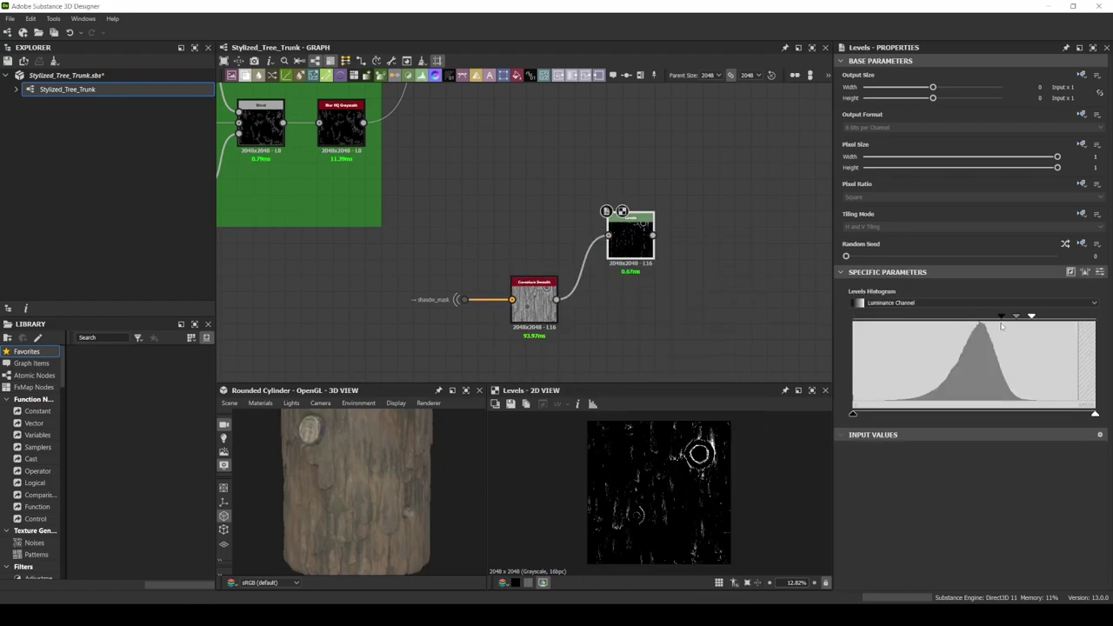
# Add a Blur HQ Grayscale after the Levels, followed by a second Levels node
pyautogui.moveTo(653, 235); pyautogui.dragTo(701, 244)
pyautogui.click(730, 251)
pyautogui.click(896, 539)
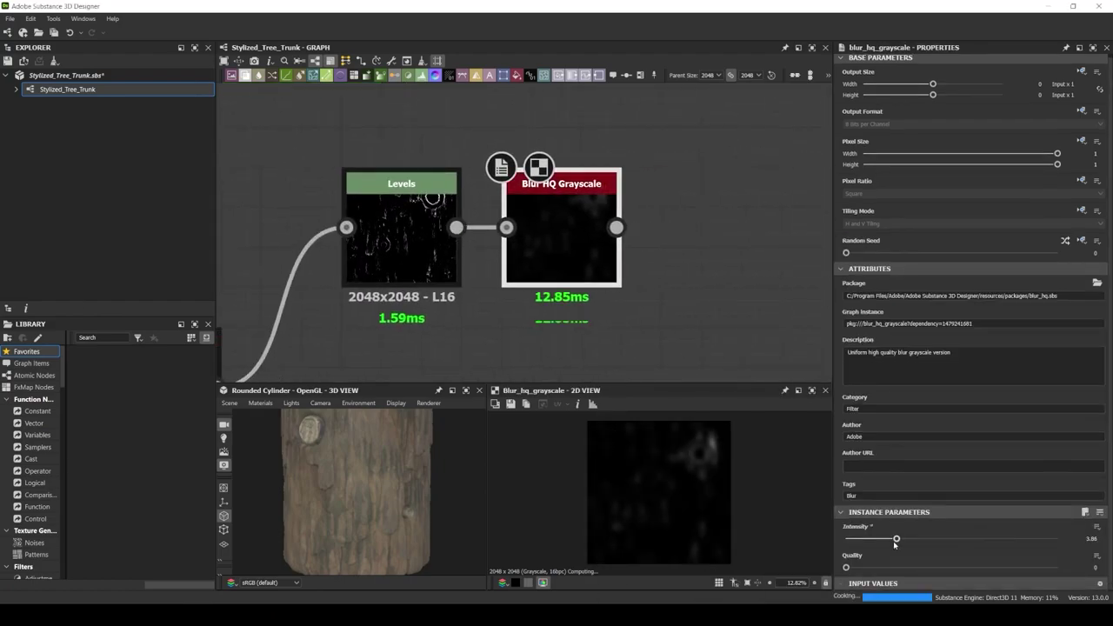
pyautogui.scroll(-3, 522, 226)
pyautogui.moveTo(589, 238)
pyautogui.mouseDown()
pyautogui.moveTo(636, 241)
pyautogui.moveTo(492, 214)
pyautogui.mouseUp()
pyautogui.click(666, 258)
pyautogui.scroll(-3, 557, 226)
# Add a Blend on the Blend Line and wire the tan Uniform Color into it
pyautogui.click(513, 225)
pyautogui.scroll(2, 540, 290)
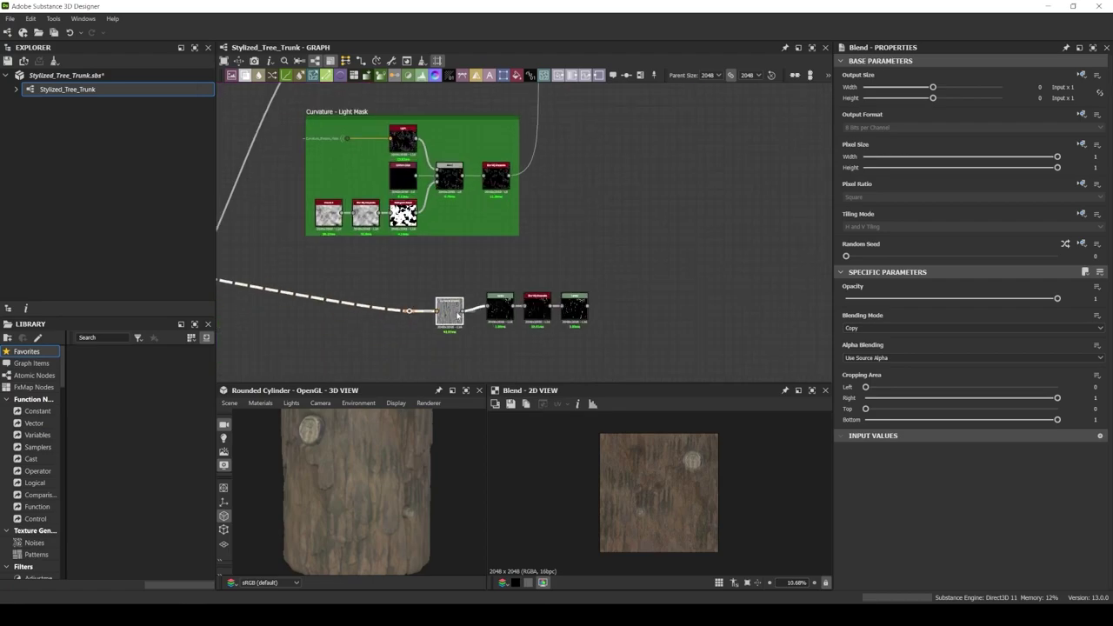
pyautogui.scroll(-3, 319, 281)
pyautogui.scroll(3, 656, 318)
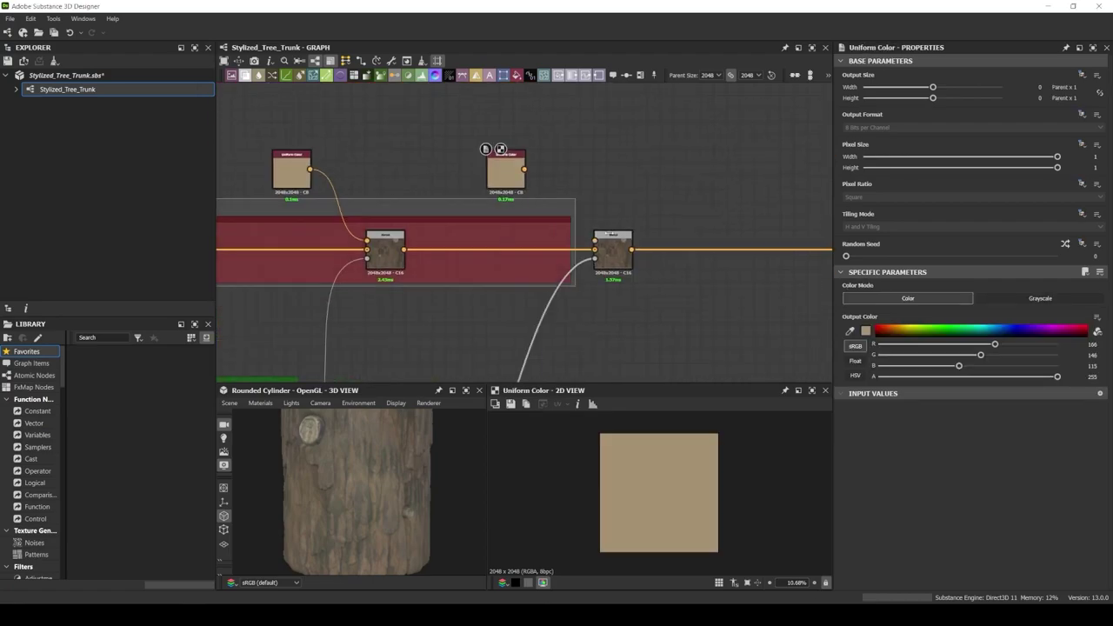
pyautogui.moveTo(489, 149); pyautogui.dragTo(430, 149, button='middle')
pyautogui.moveTo(468, 169); pyautogui.dragTo(540, 244)
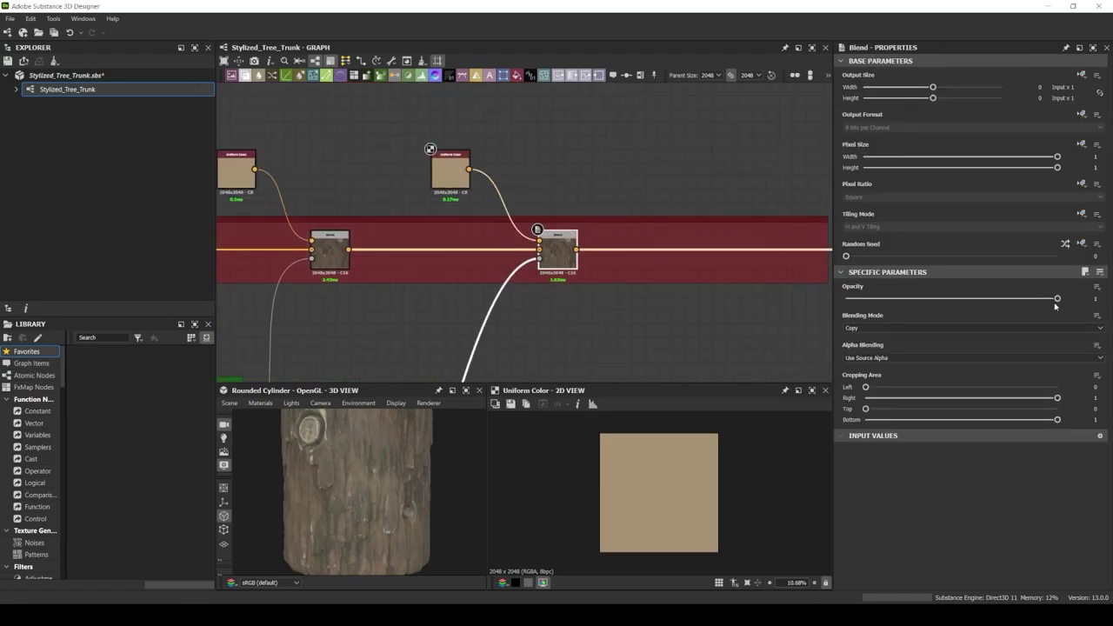
pyautogui.doubleClick(451, 181)
pyautogui.press('Escape')
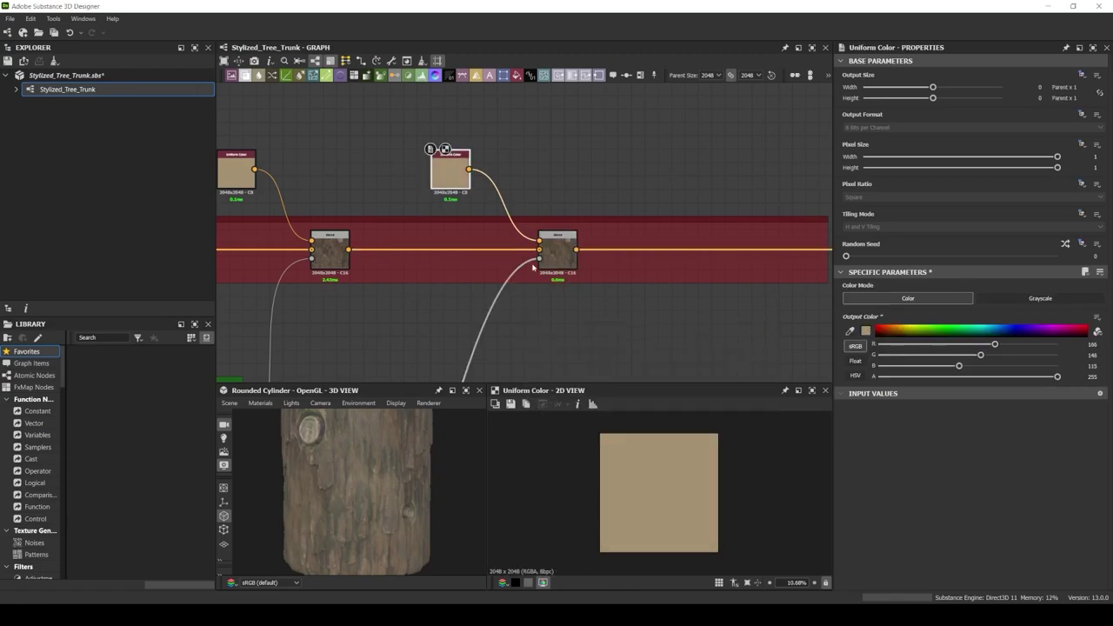
pyautogui.moveTo(445, 150); pyautogui.dragTo(300, 285, button='middle')
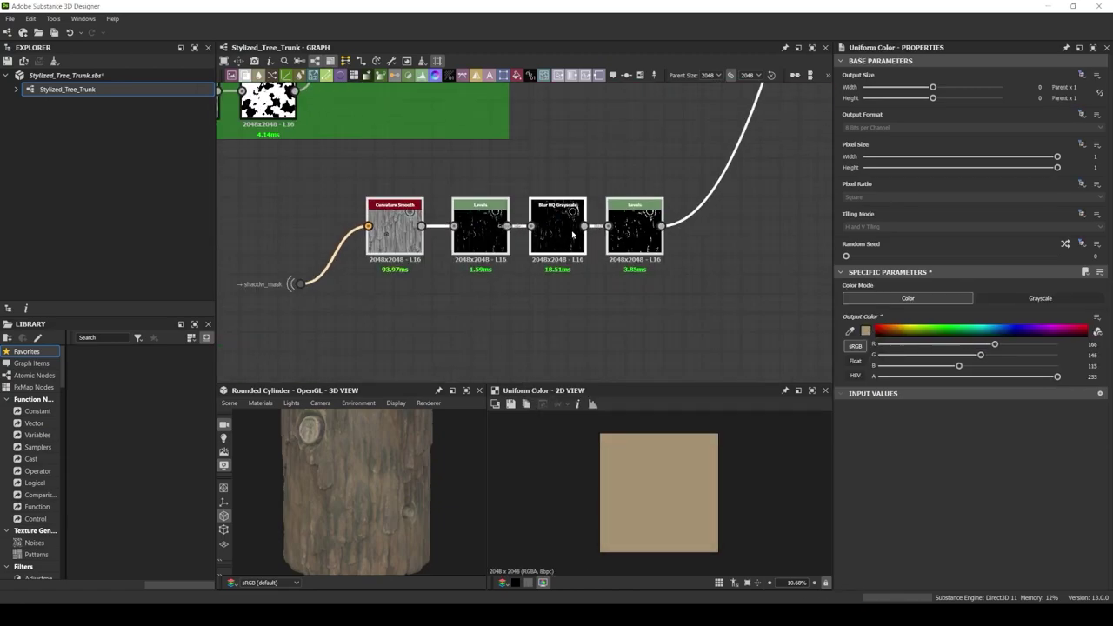
# Add a Light node fed by shadow_mask with higher glossiness, followed by a Levels node
pyautogui.moveTo(355, 258); pyautogui.dragTo(435, 263)
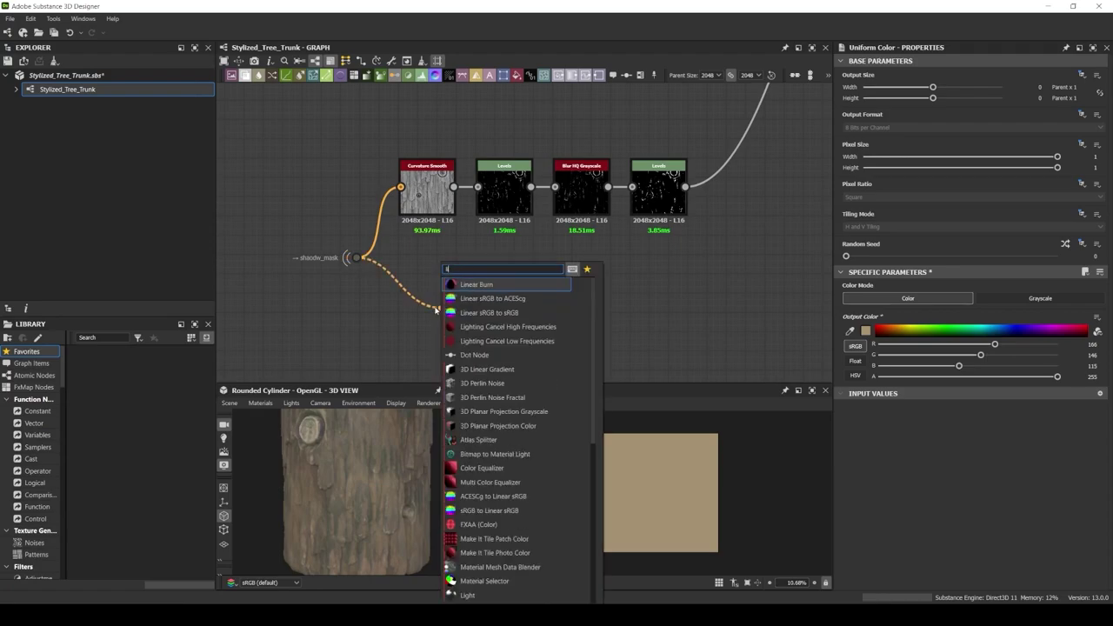
pyautogui.click(437, 300)
pyautogui.scroll(-3, 1076, 500)
pyautogui.scroll(-2, 1076, 501)
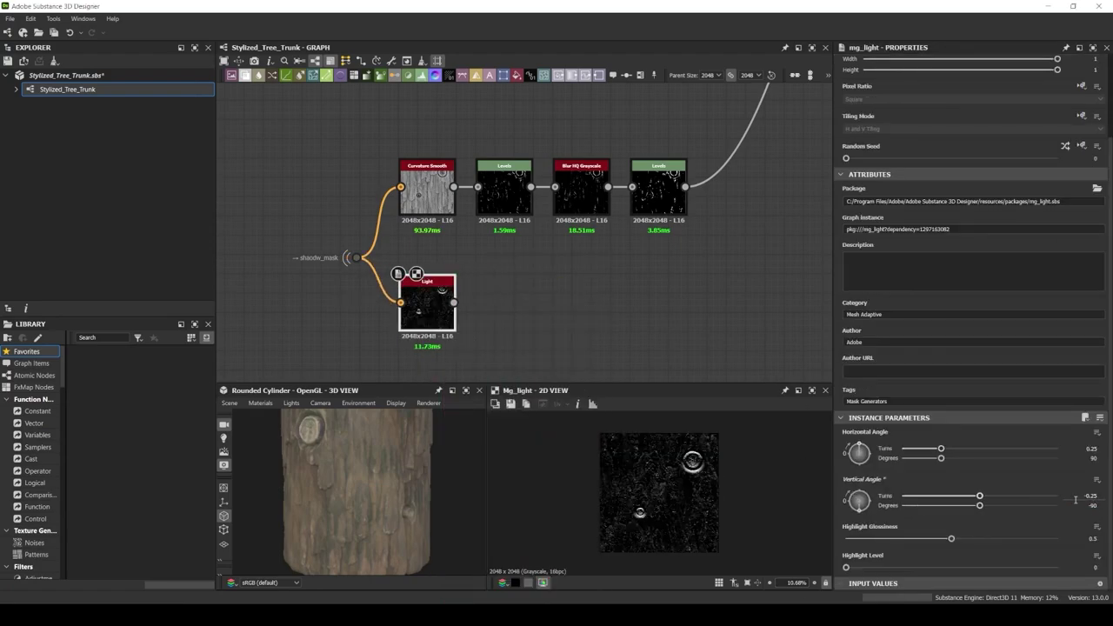
pyautogui.moveTo(952, 540); pyautogui.dragTo(993, 540)
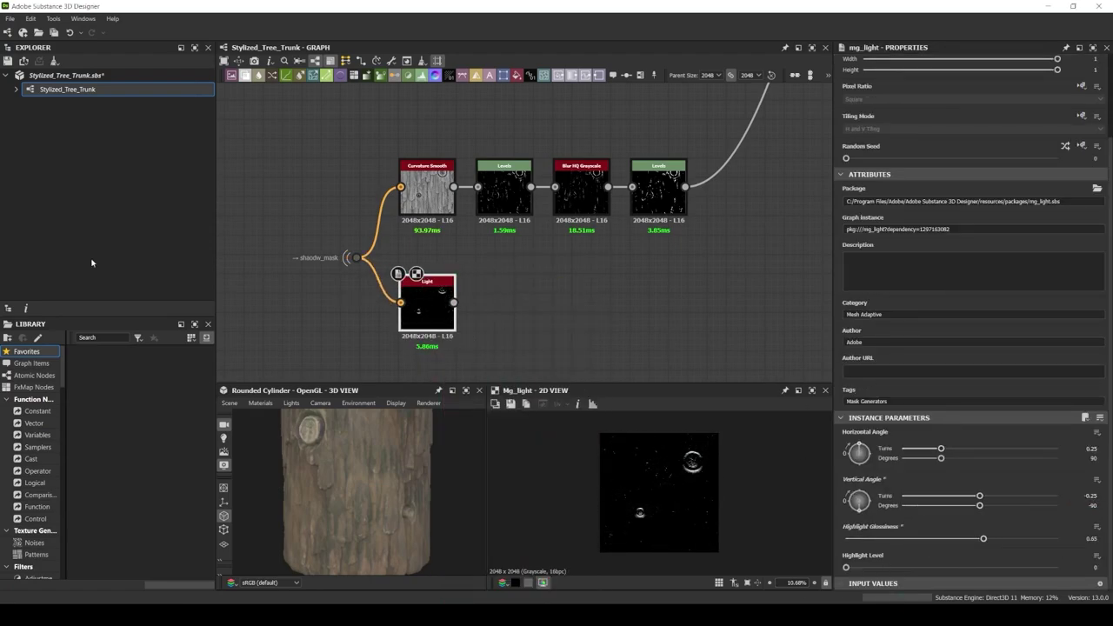
pyautogui.hotkey('ctrl', 'alt', 'l')
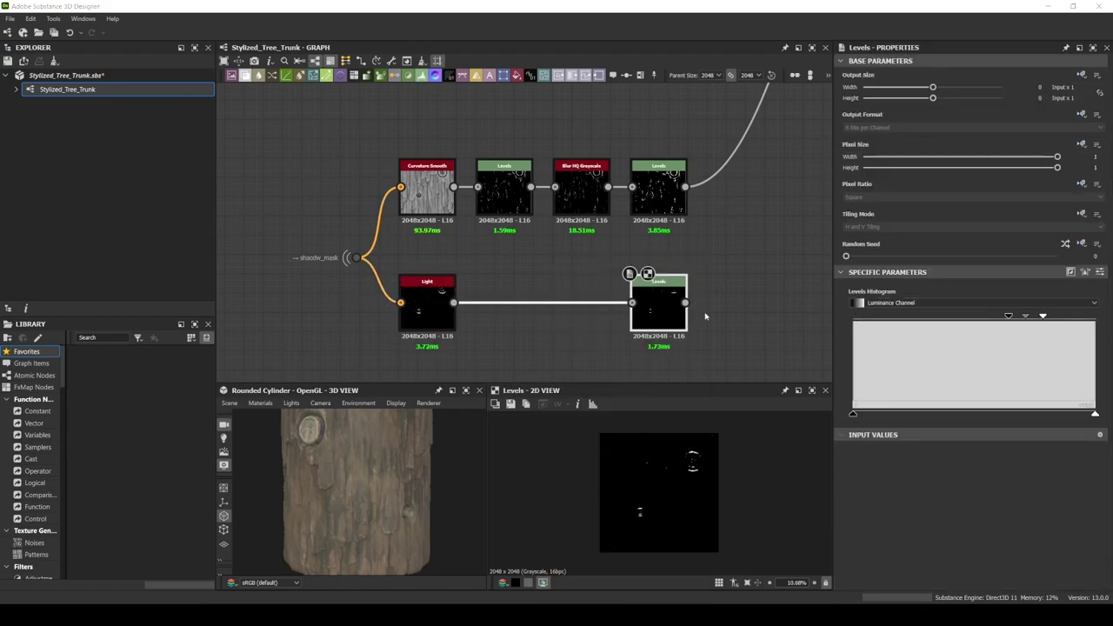
# Add a Slope Blur Grayscale whose slope input is a blurred Clouds 2 node
pyautogui.moveTo(705, 317); pyautogui.dragTo(461, 309, button='middle')
pyautogui.press('space')
pyautogui.press('Return')
pyautogui.moveTo(523, 261); pyautogui.dragTo(633, 175, button='middle')
pyautogui.press('space')
pyautogui.write('cloud')
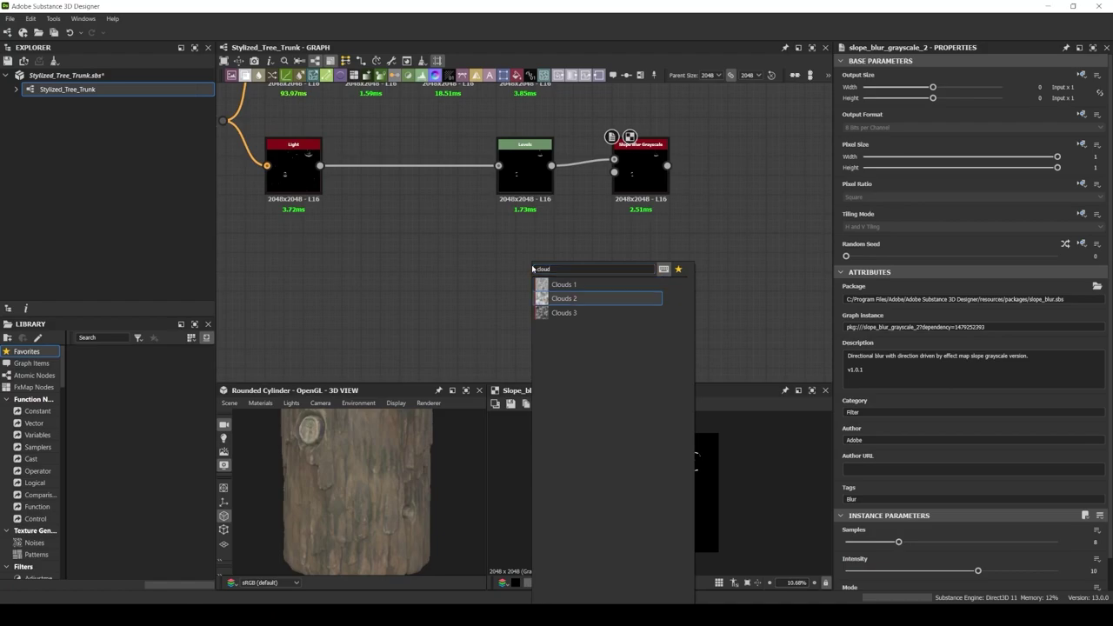
pyautogui.press('Return')
pyautogui.moveTo(522, 261); pyautogui.dragTo(448, 261)
pyautogui.hotkey('ctrl', 'alt', 'b')
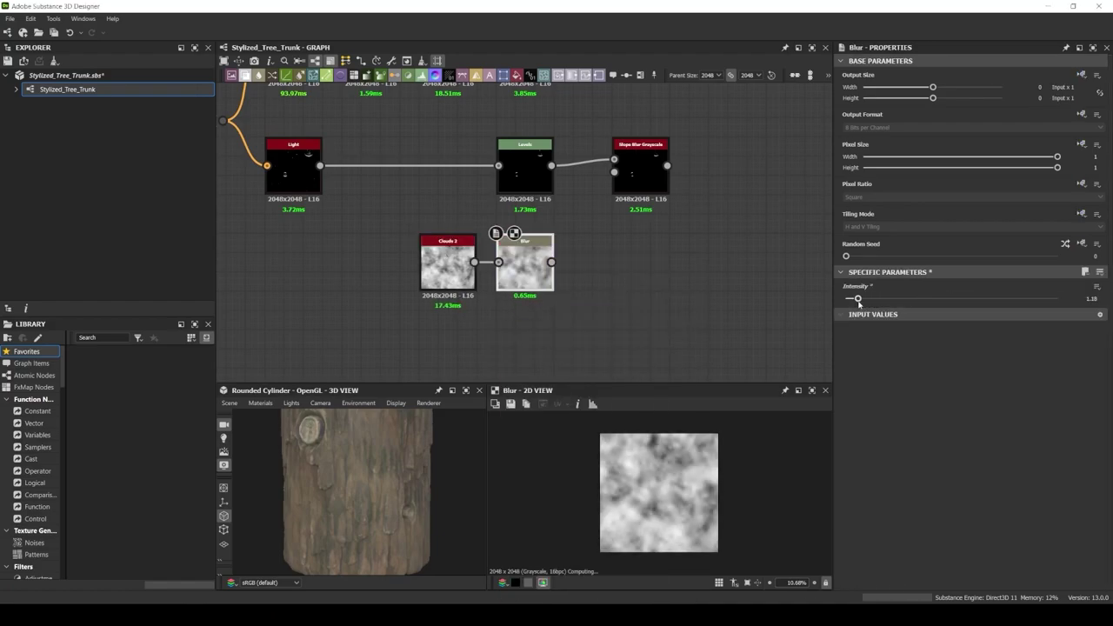
pyautogui.click(642, 170)
# Set the tint Uniform Color to 208,190,157 and its Blend opacity to 0.48
pyautogui.scroll(-1, 940, 535)
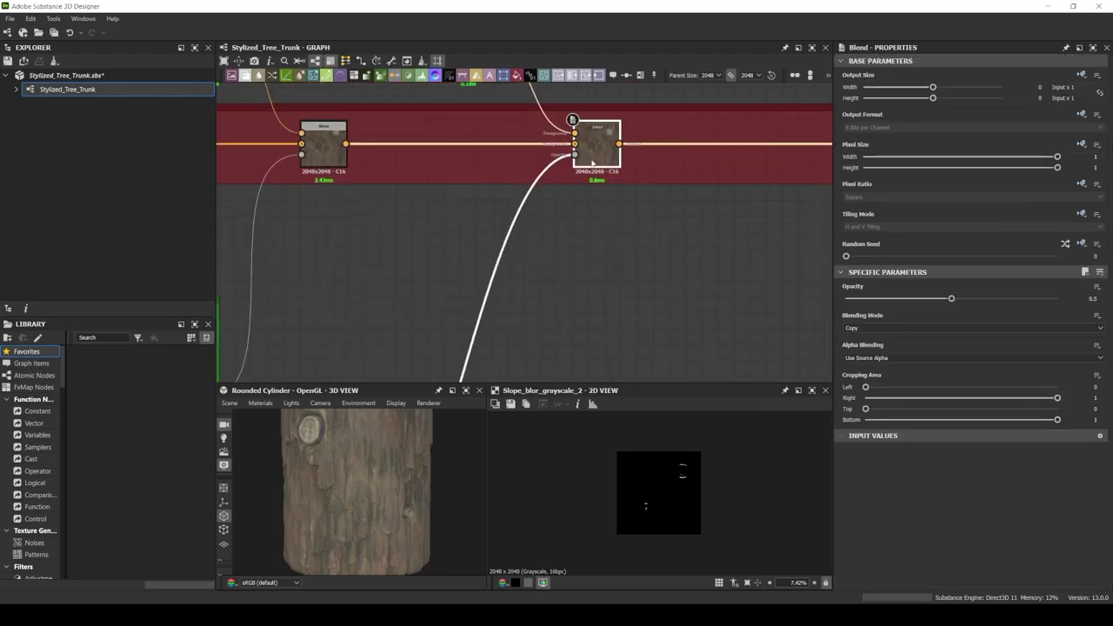
pyautogui.click(537, 161)
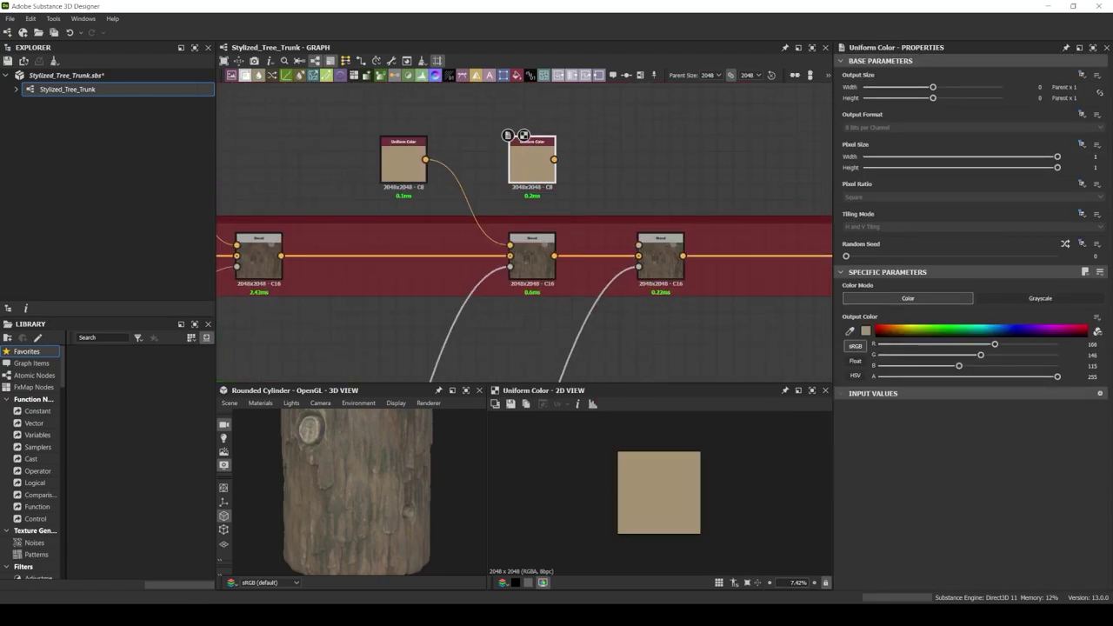
pyautogui.doubleClick(671, 275)
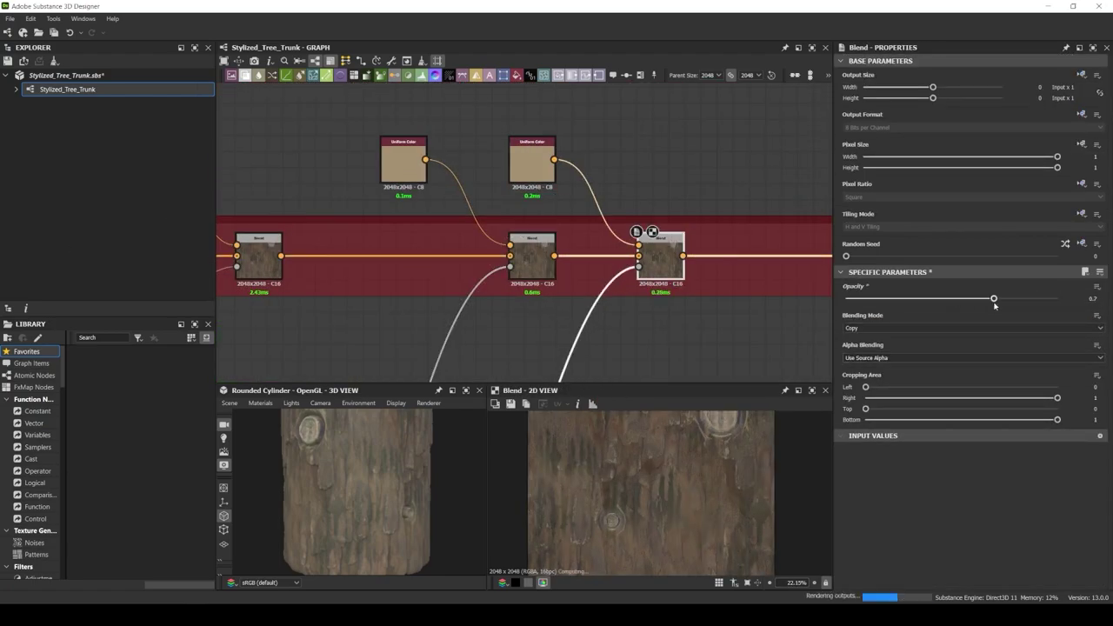
pyautogui.click(531, 161)
pyautogui.click(865, 331)
pyautogui.click(652, 449)
pyautogui.click(661, 254)
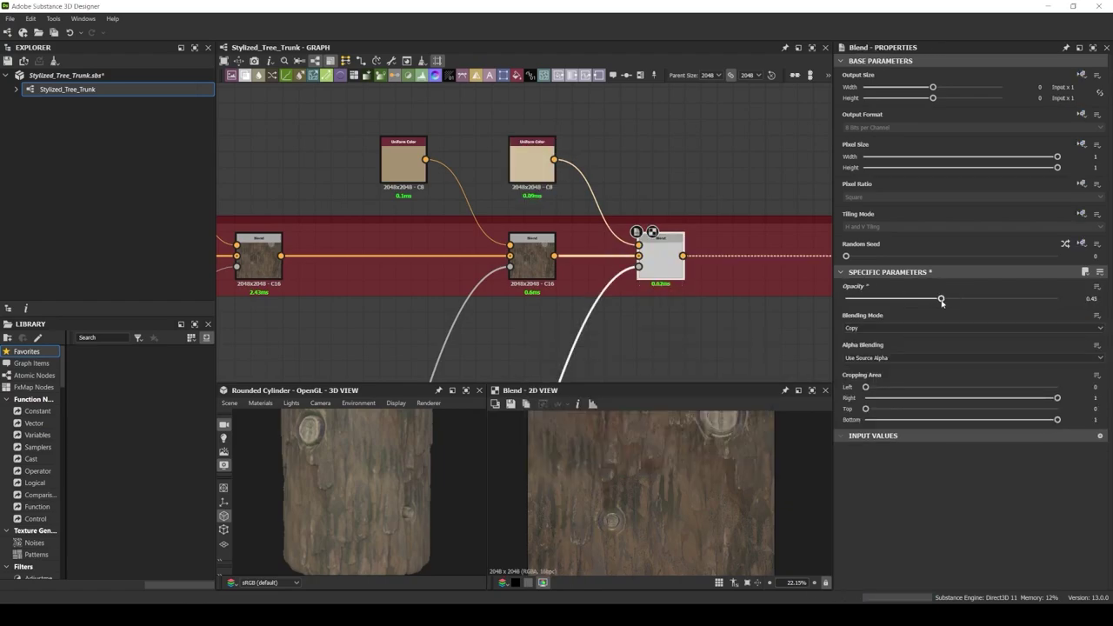
pyautogui.moveTo(941, 302); pyautogui.dragTo(947, 299)
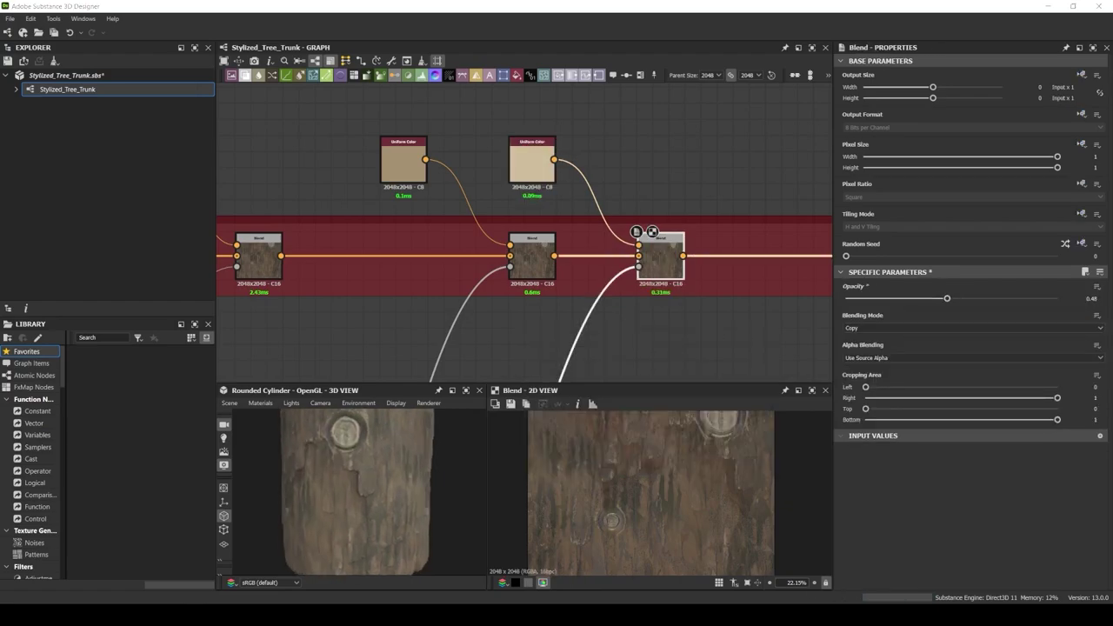
# Select the light mask node group and wrap it in a frame with Ctrl+F
pyautogui.scroll(-4, 380, 306)
pyautogui.moveTo(399, 268); pyautogui.dragTo(611, 343)
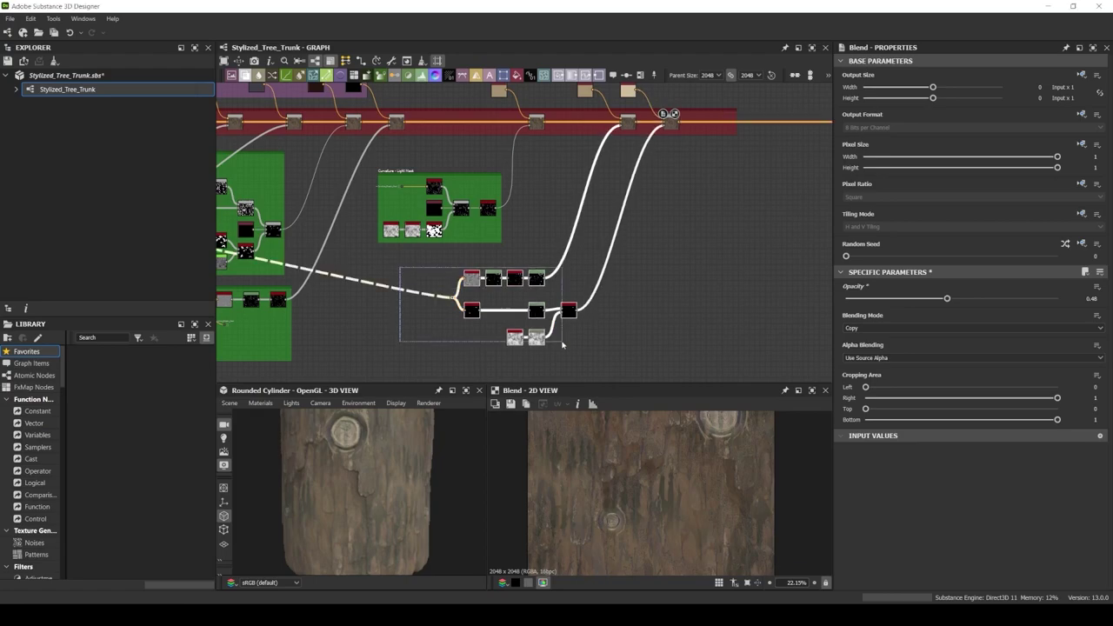
pyautogui.hotkey('ctrl', 'f')
pyautogui.scroll(4, 522, 305)
# Colour the Light Mask frame pure green
pyautogui.click(945, 203)
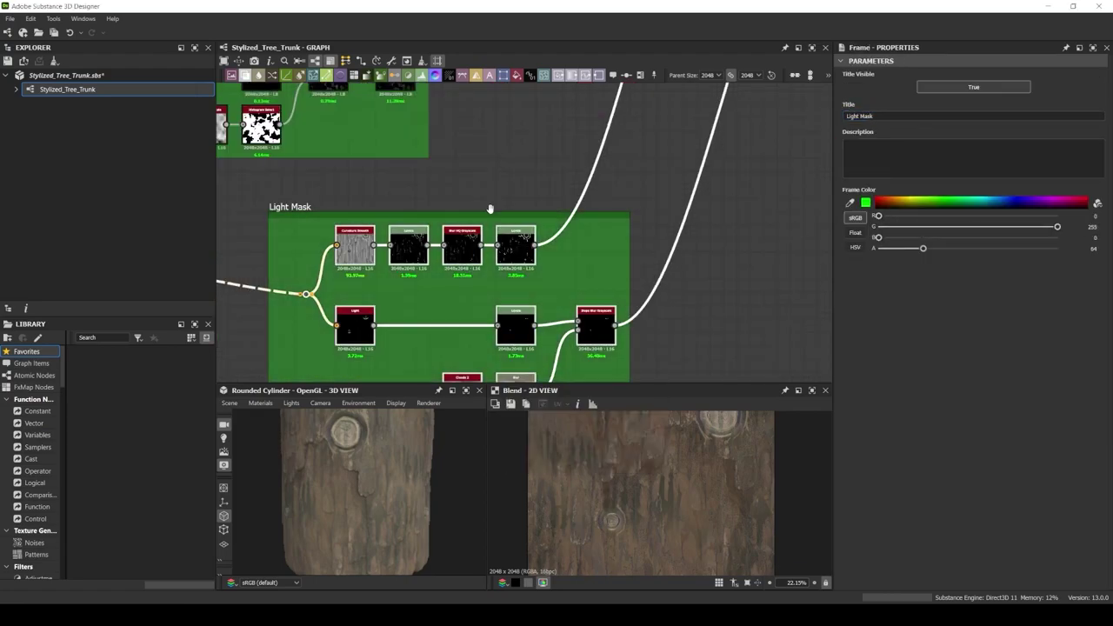
pyautogui.scroll(-3, 527, 157)
pyautogui.scroll(3, 522, 156)
# Add a Slope Blur Color off the bark Blend output and blend the smeared colour back over it
pyautogui.moveTo(529, 233); pyautogui.dragTo(639, 178)
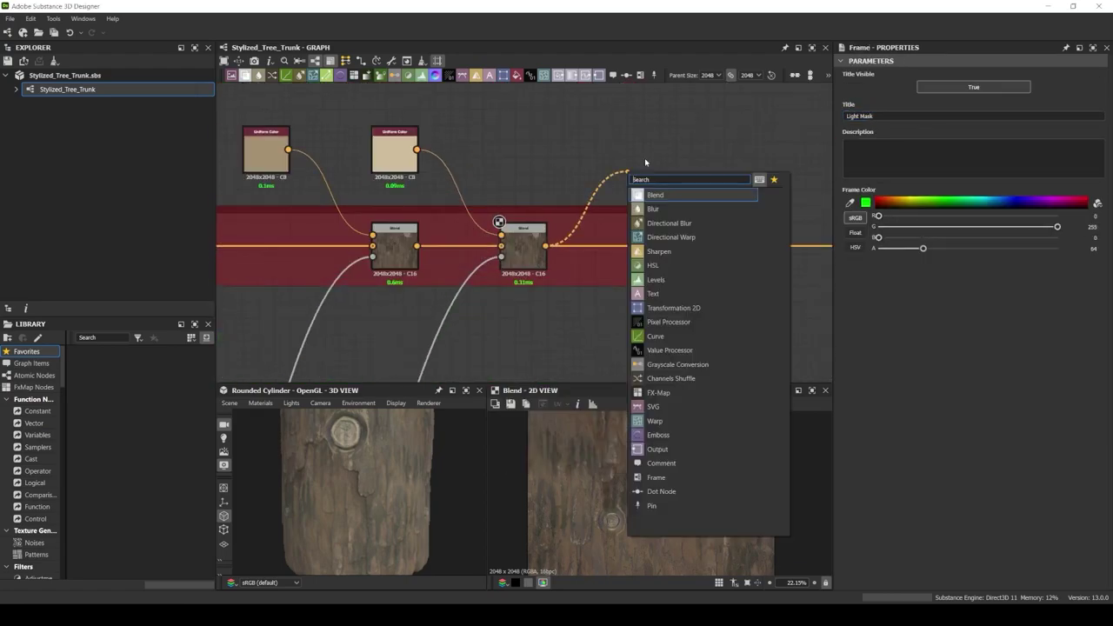
pyautogui.click(687, 187)
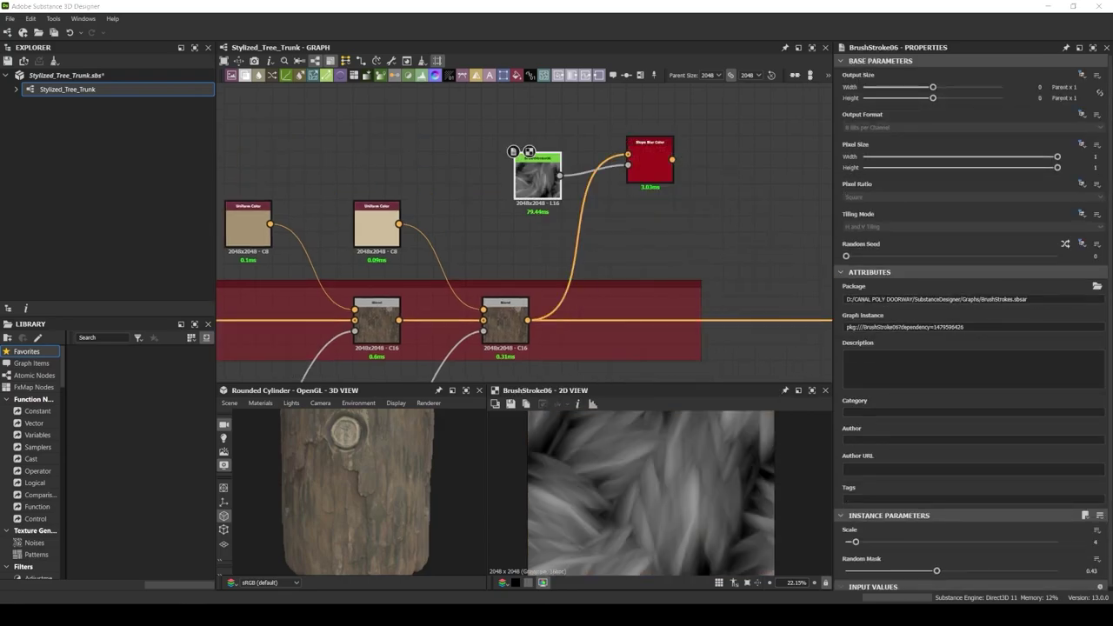
pyautogui.click(649, 161)
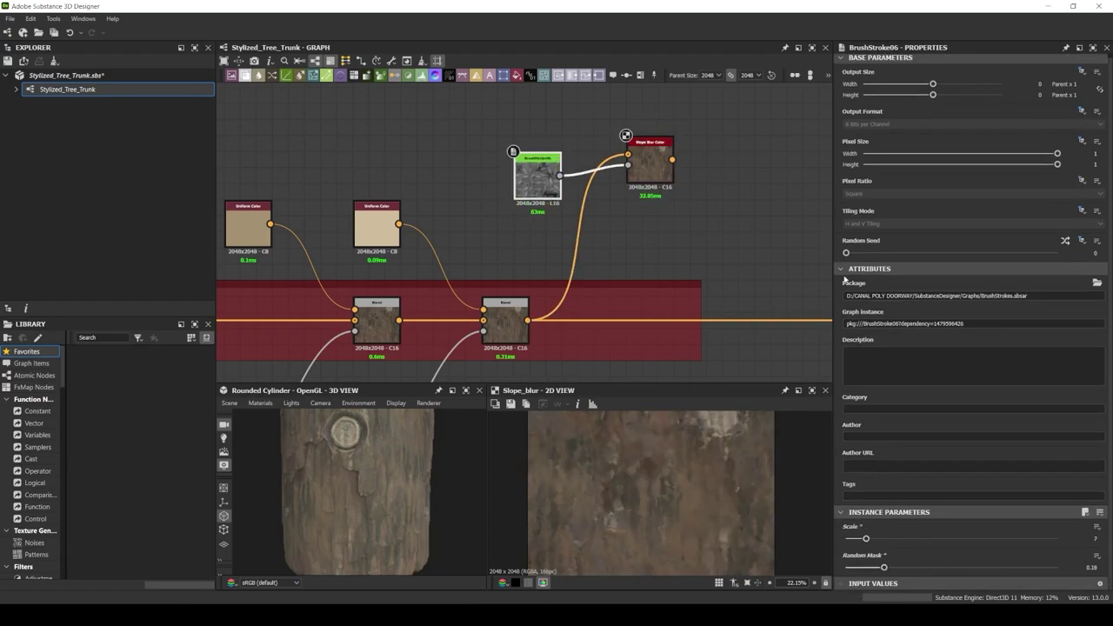
pyautogui.scroll(-2, 632, 428)
pyautogui.scroll(-2, 534, 278)
pyautogui.click(537, 277)
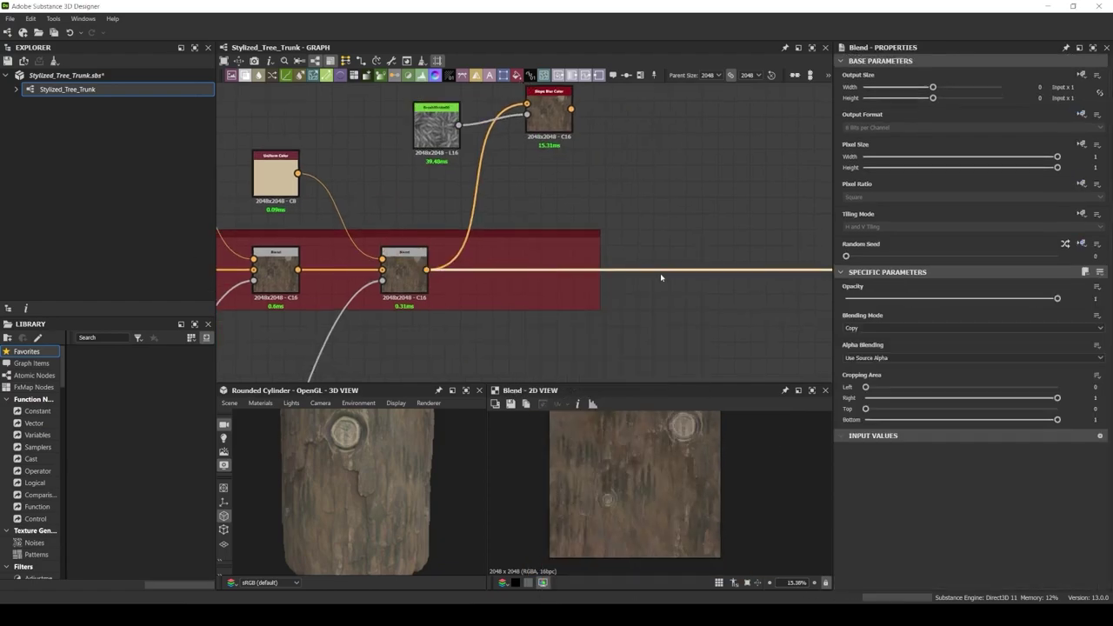
pyautogui.scroll(-1, 476, 171)
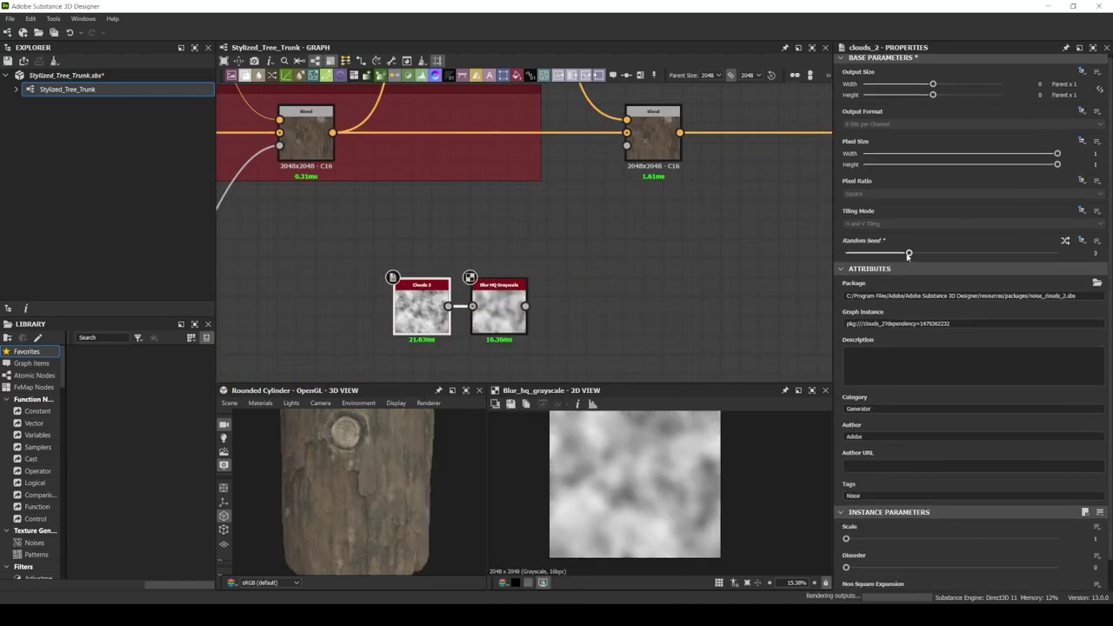
# Lower the Blur HQ intensity, tune Histogram Select contrast, and feed a brush stroke into the slope blur
pyautogui.click(501, 324)
pyautogui.moveTo(977, 539); pyautogui.dragTo(853, 540)
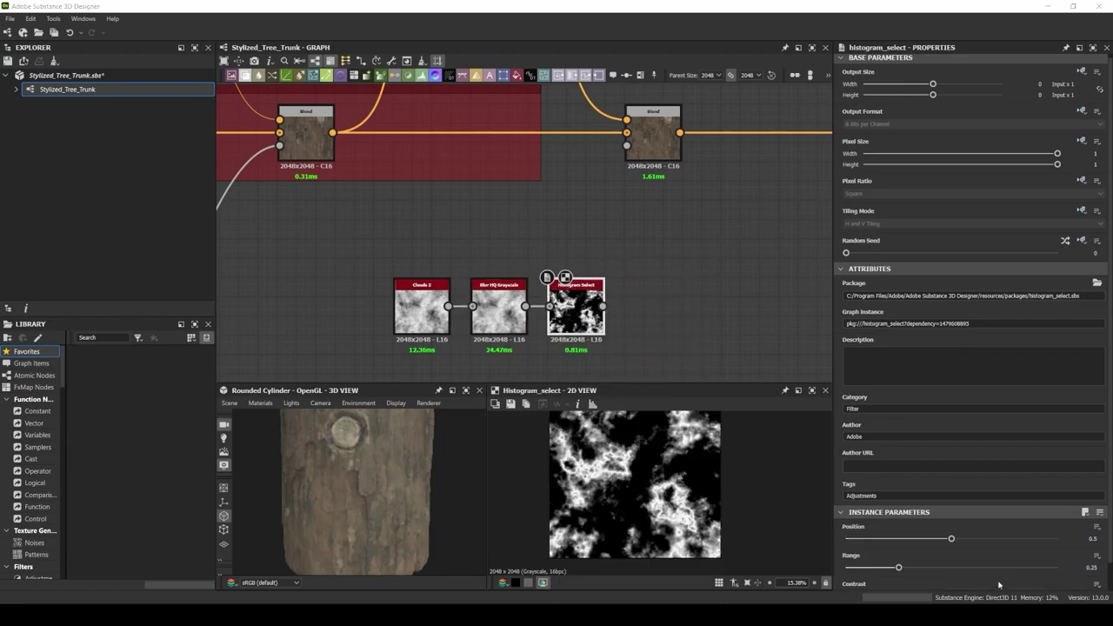
pyautogui.scroll(-1, 999, 585)
pyautogui.click(1003, 568)
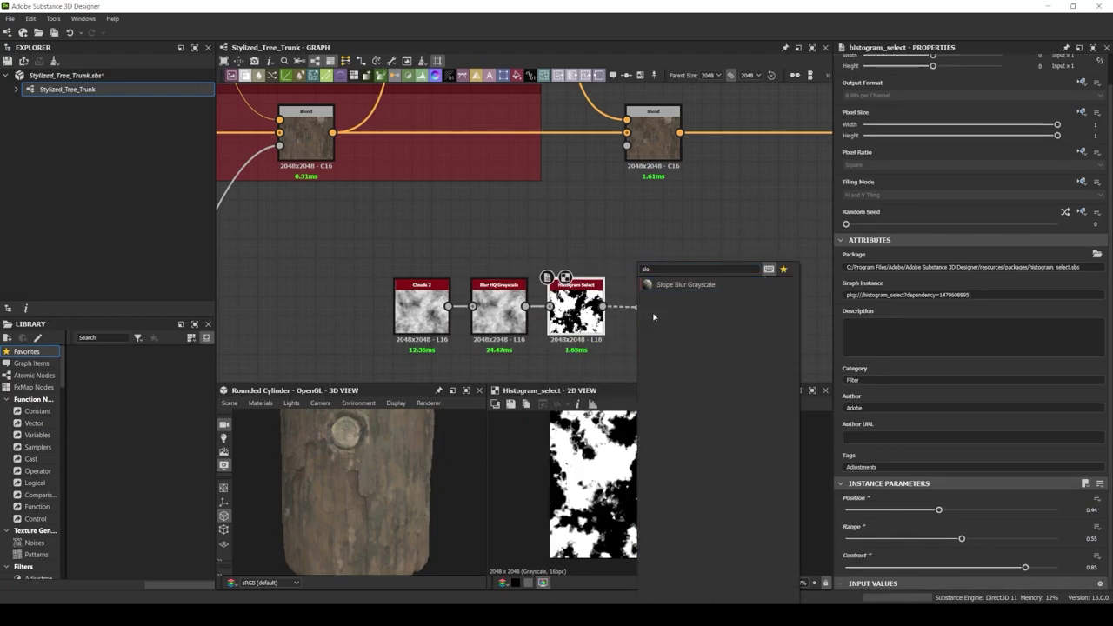
pyautogui.moveTo(693, 253); pyautogui.dragTo(620, 277)
pyautogui.click(644, 280)
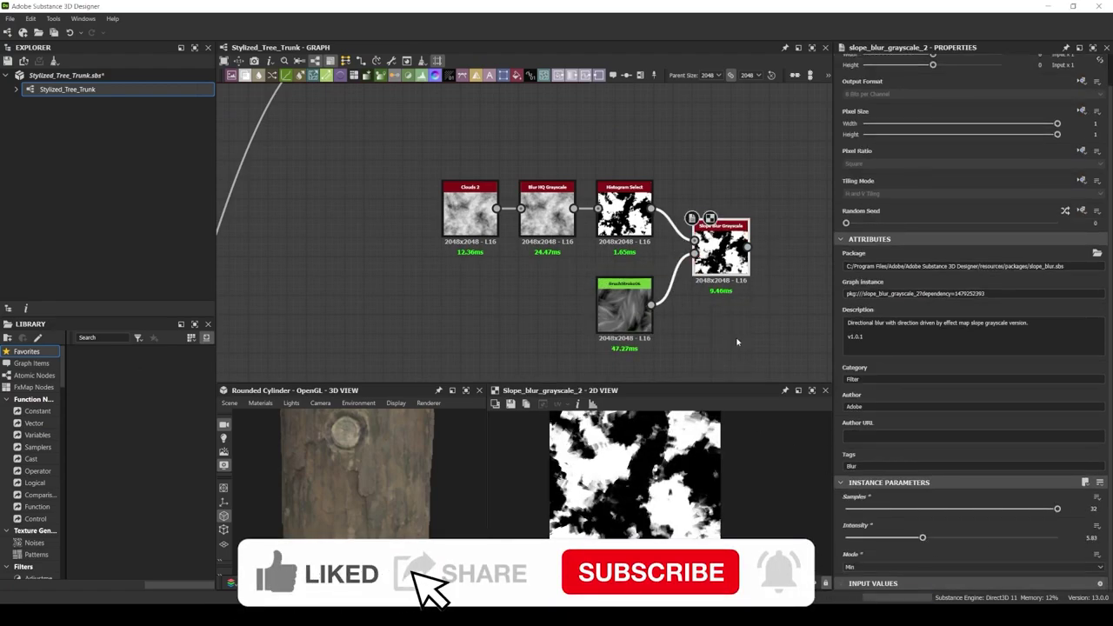
pyautogui.scroll(-3, 737, 342)
pyautogui.moveTo(644, 304); pyautogui.dragTo(555, 309)
pyautogui.click(632, 185)
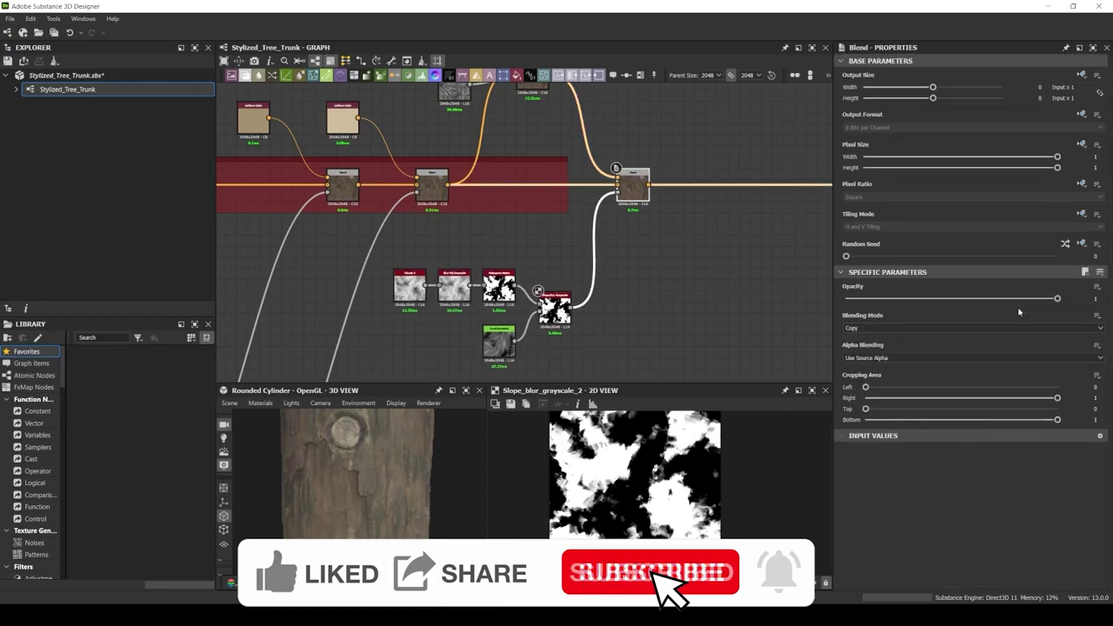
# Frame the mask nodes and title the frame 'Brush Style Mask'
pyautogui.rightClick(548, 296)
pyautogui.click(591, 474)
pyautogui.click(867, 116)
pyautogui.write('Style Mask')
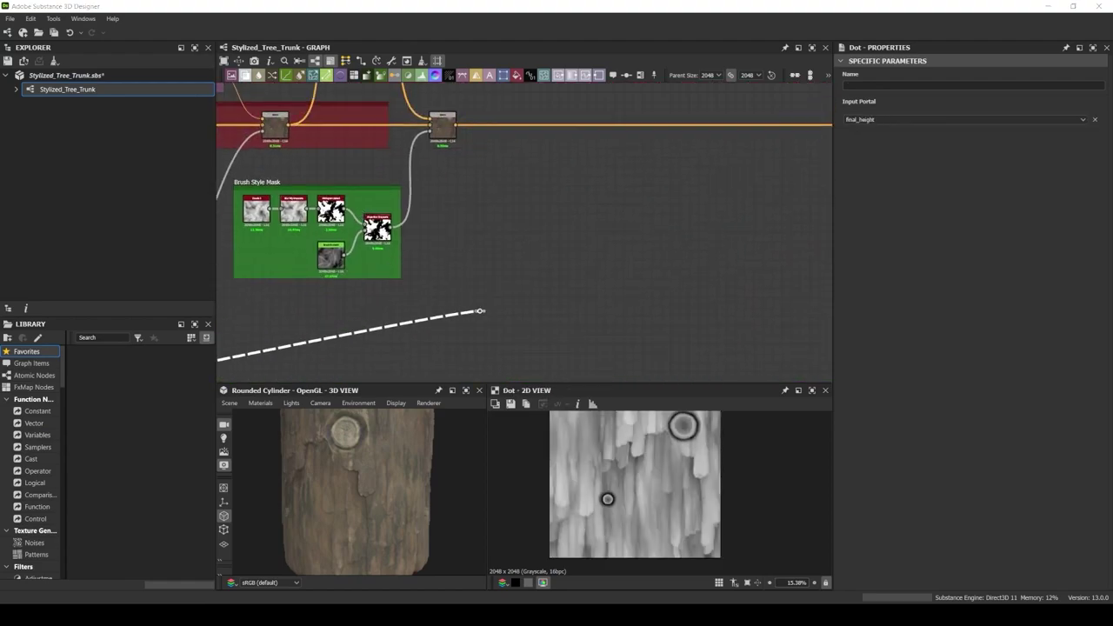
# Add an HBAO node off final_height with Radius 0.13 and Height Depth 0.05
pyautogui.moveTo(479, 311); pyautogui.dragTo(522, 294)
pyautogui.write('hbao')
pyautogui.press('Return')
pyautogui.click(858, 472)
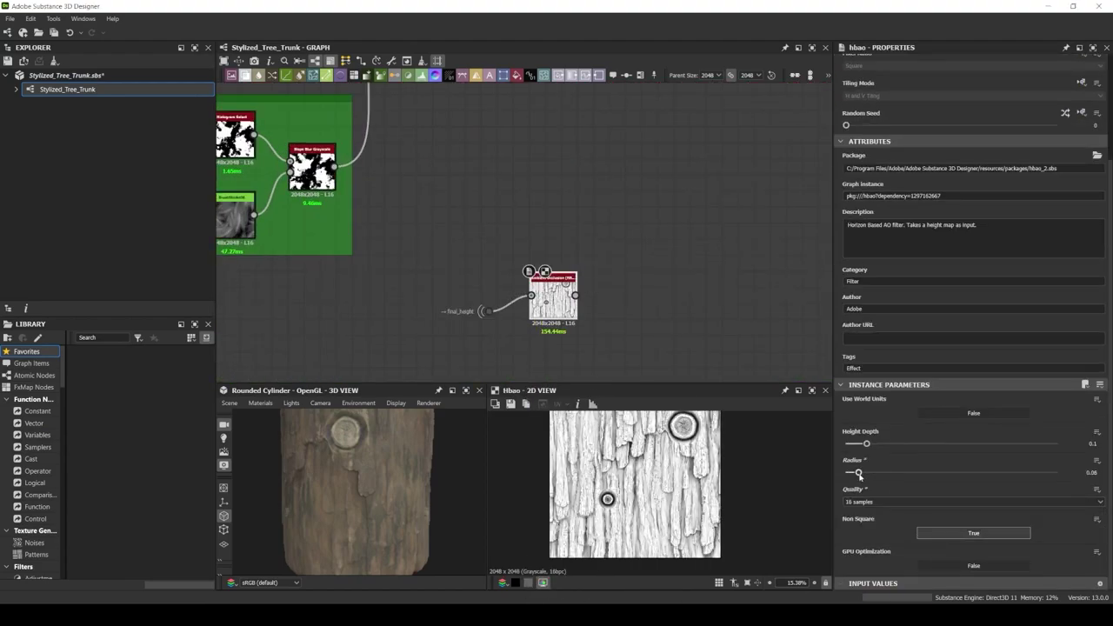
pyautogui.moveTo(859, 472); pyautogui.dragTo(874, 472)
pyautogui.click(856, 445)
# Invert the AO output with Invert Grayscale and set the Uniform Color tint to a dark colour
pyautogui.moveTo(575, 295); pyautogui.dragTo(627, 296)
pyautogui.write('invert')
pyautogui.press('Return')
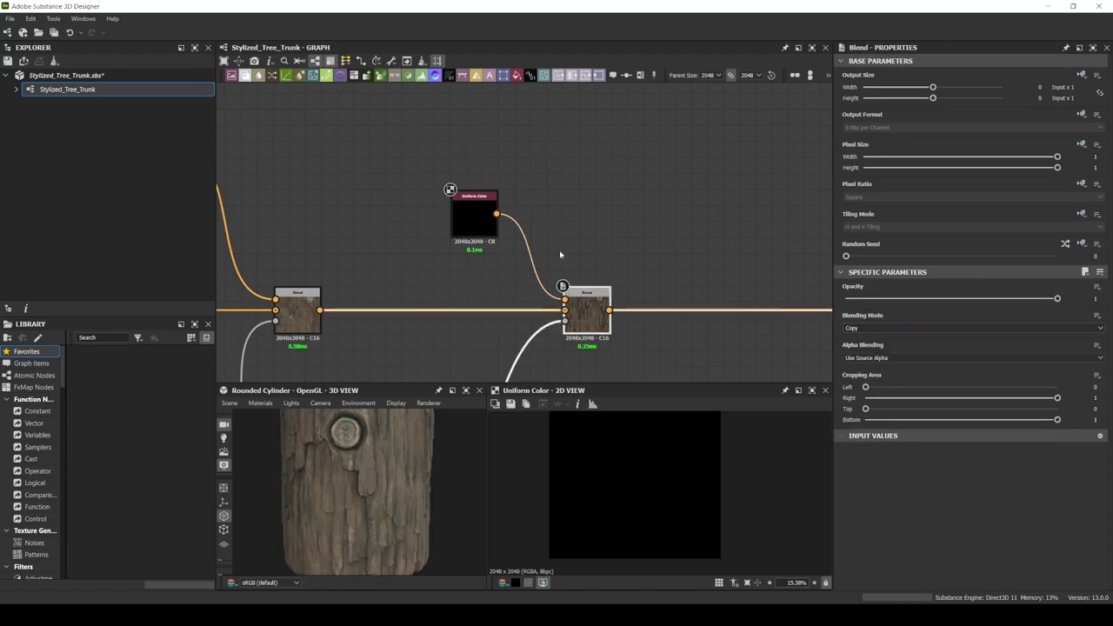
pyautogui.click(474, 213)
pyautogui.click(865, 330)
pyautogui.moveTo(566, 452)
pyautogui.mouseDown()
pyautogui.moveTo(626, 457)
pyautogui.moveTo(626, 484)
pyautogui.mouseUp()
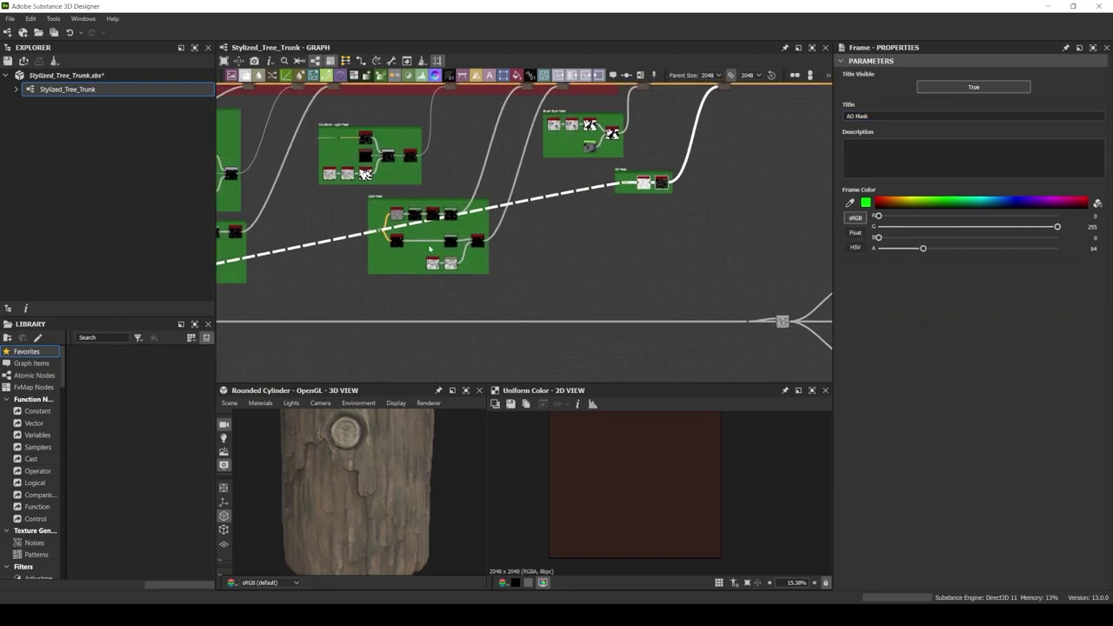
# Add an inverted Levels to the curvature, blur the cracks, and follow with another Levels
pyautogui.scroll(3, 428, 249)
pyautogui.scroll(-2, 428, 250)
pyautogui.scroll(3, 621, 245)
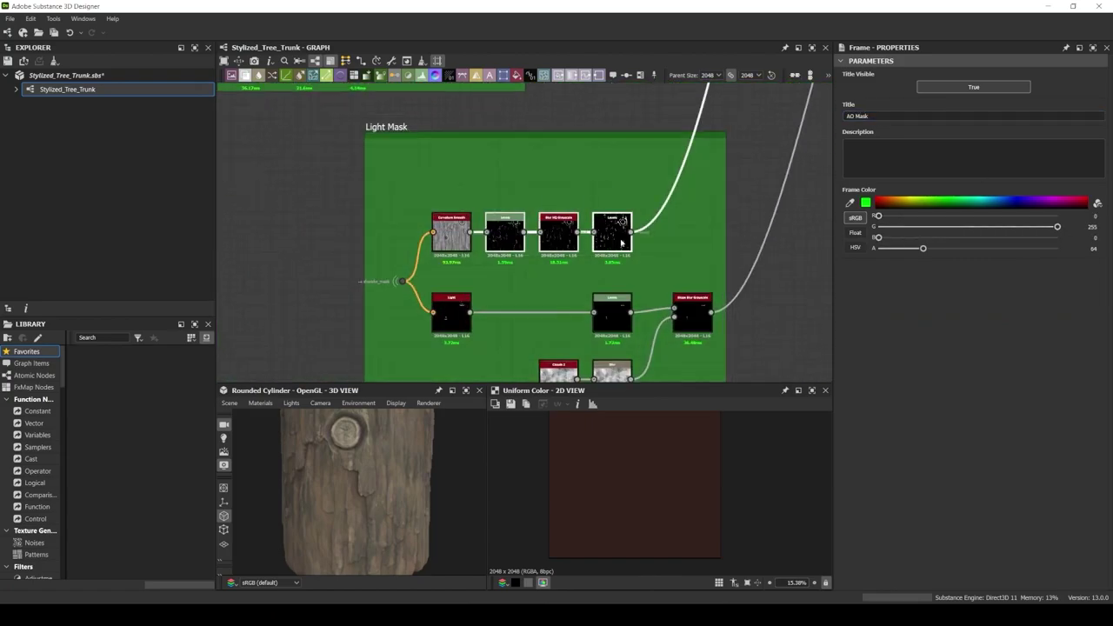
pyautogui.scroll(-2, 621, 245)
pyautogui.moveTo(616, 278); pyautogui.dragTo(624, 88, button='middle')
pyautogui.moveTo(263, 251); pyautogui.dragTo(701, 251)
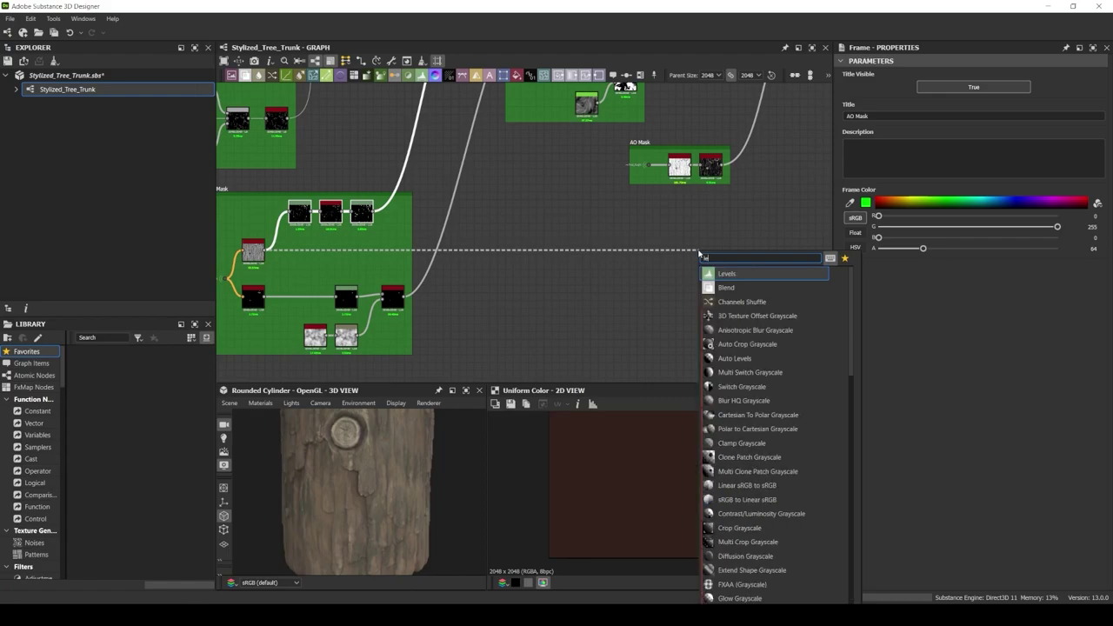
pyautogui.click(726, 435)
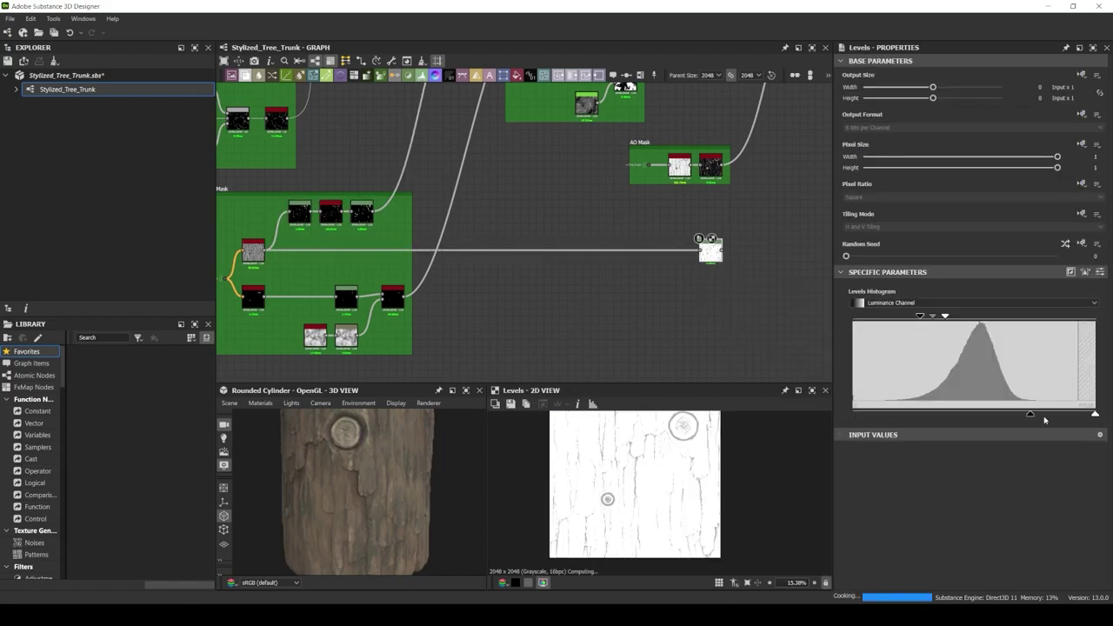
pyautogui.click(946, 315)
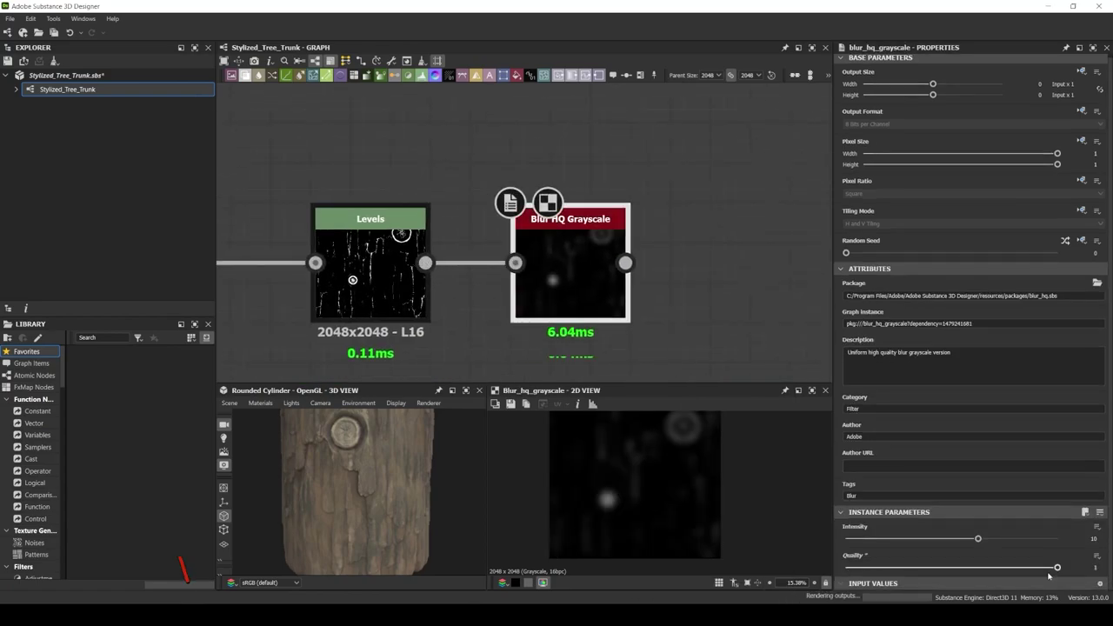
pyautogui.moveTo(974, 539); pyautogui.dragTo(852, 540)
pyautogui.moveTo(654, 275); pyautogui.dragTo(707, 274)
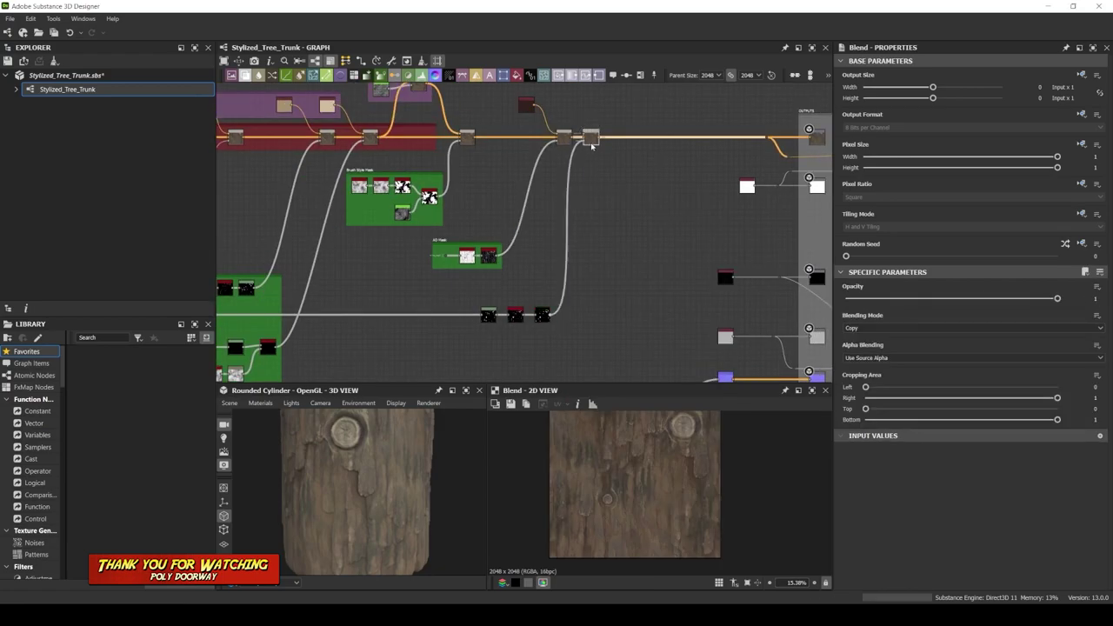
# Lower the dark brown colour Blend's opacity to 0.16
pyautogui.scroll(5, 592, 144)
pyautogui.click(571, 151)
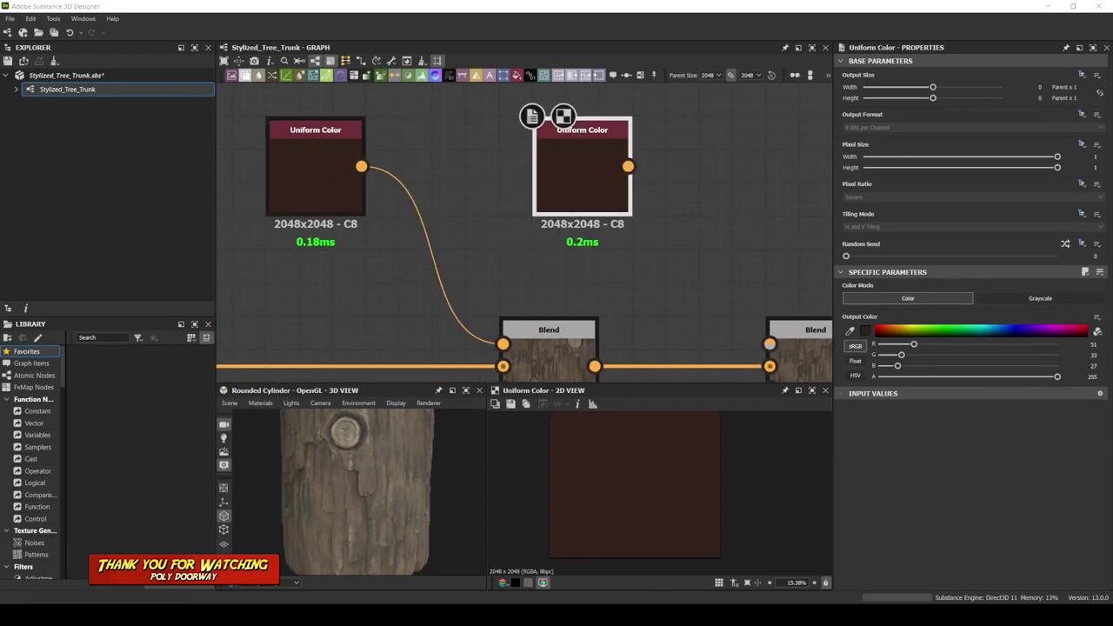
pyautogui.moveTo(570, 152); pyautogui.dragTo(417, 115, button='middle')
pyautogui.click(694, 339)
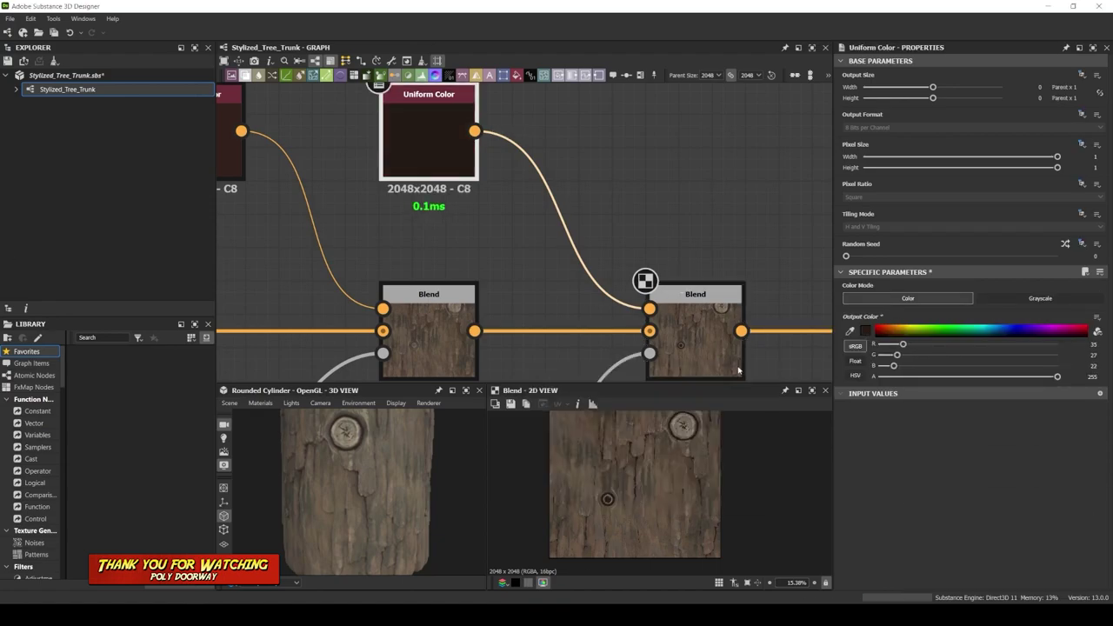
pyautogui.moveTo(1057, 298); pyautogui.dragTo(880, 301)
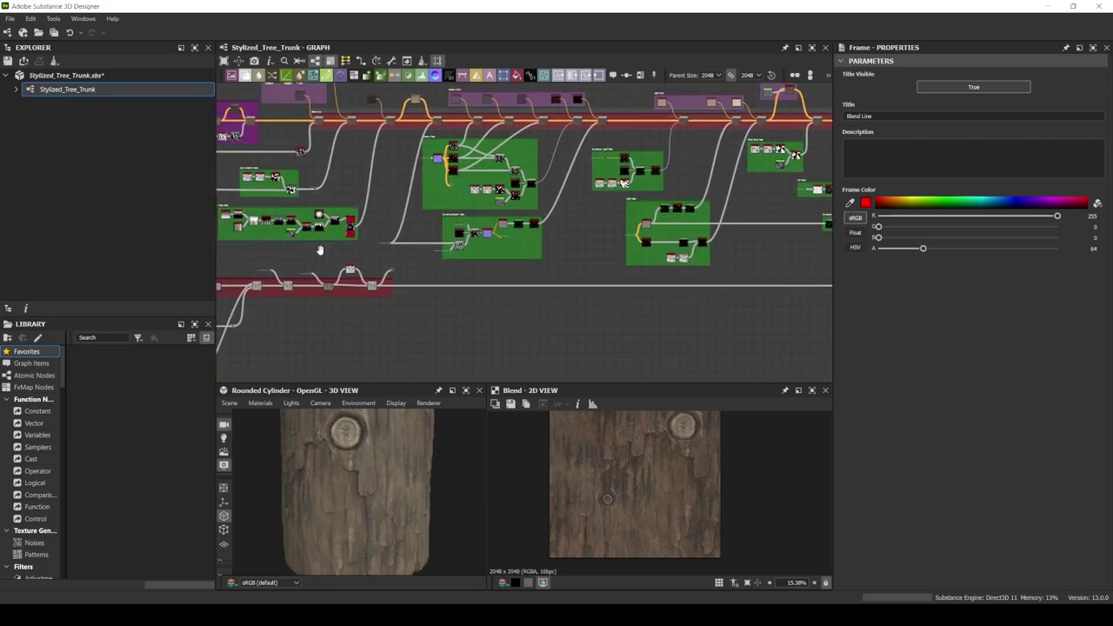
# Create a new flood_fill_mask Dot and connect it into BrushStroke07
pyautogui.click(529, 229)
pyautogui.scroll(5, 539, 203)
pyautogui.click(924, 83)
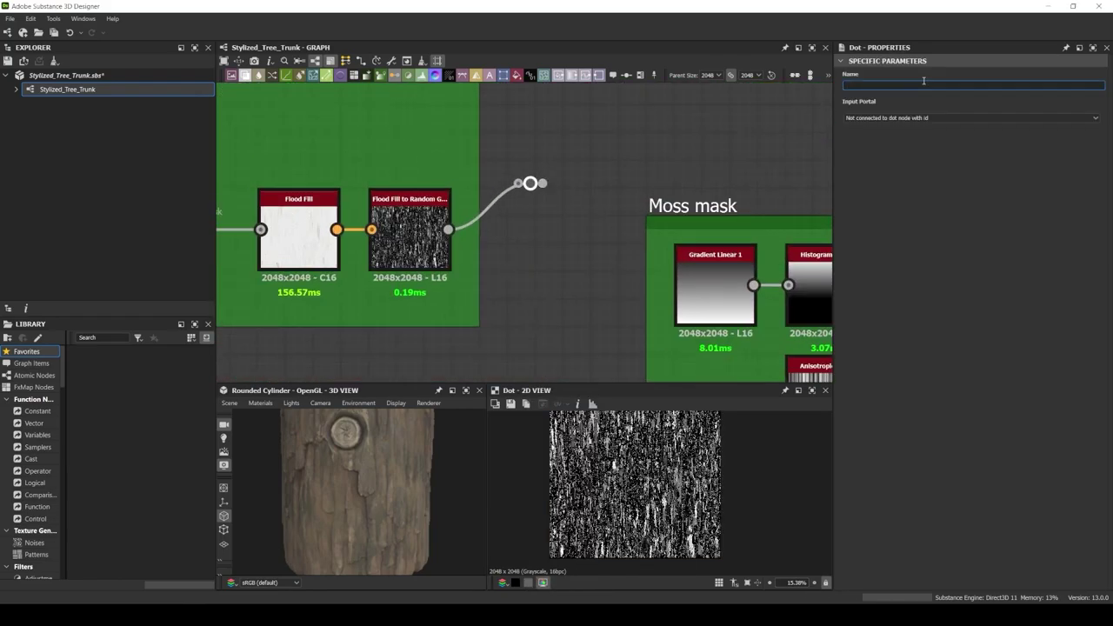
pyautogui.moveTo(542, 182); pyautogui.dragTo(640, 183)
pyautogui.click(661, 187)
pyautogui.scroll(-5, 769, 189)
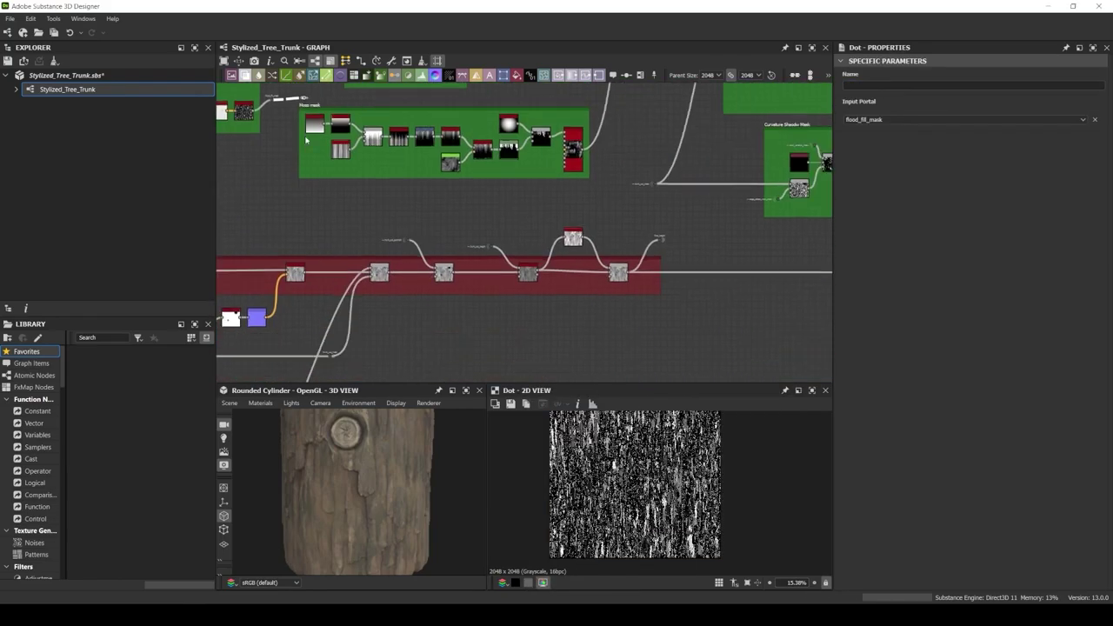
pyautogui.scroll(-3, 769, 189)
pyautogui.doubleClick(769, 189)
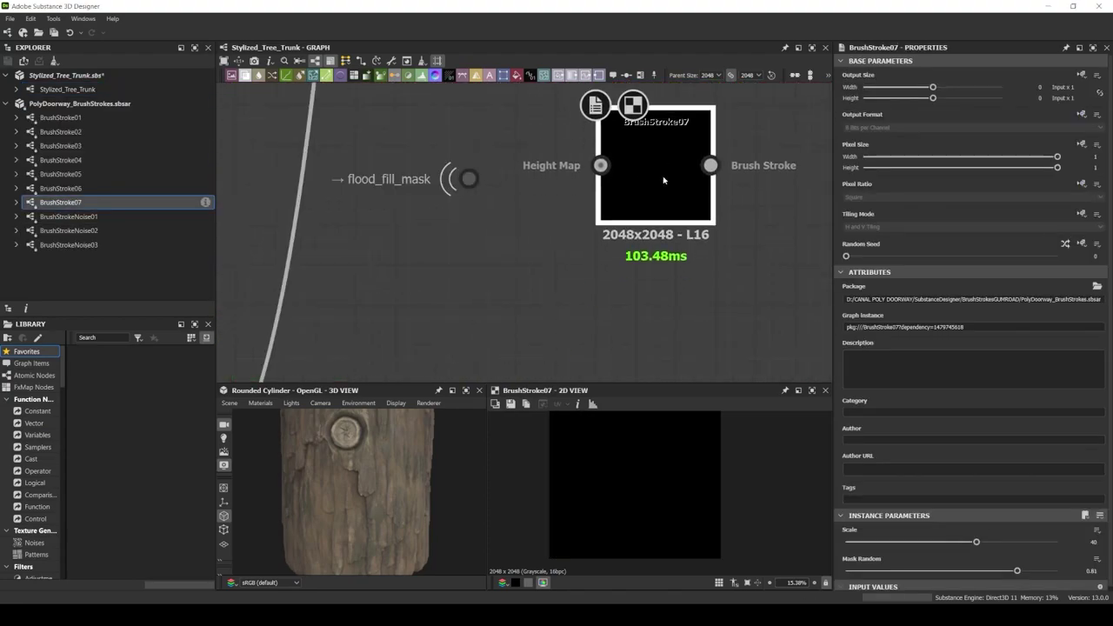
pyautogui.moveTo(472, 166); pyautogui.dragTo(641, 165)
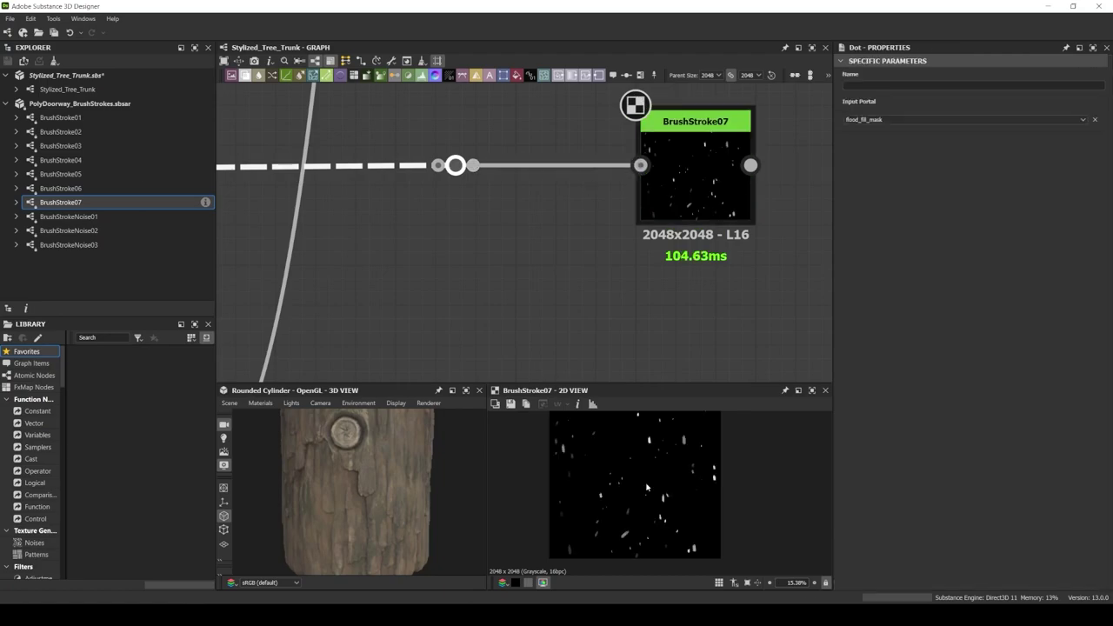
# Add a Directional Warp after BrushStroke07
pyautogui.scroll(-3, 562, 221)
pyautogui.scroll(2, 562, 221)
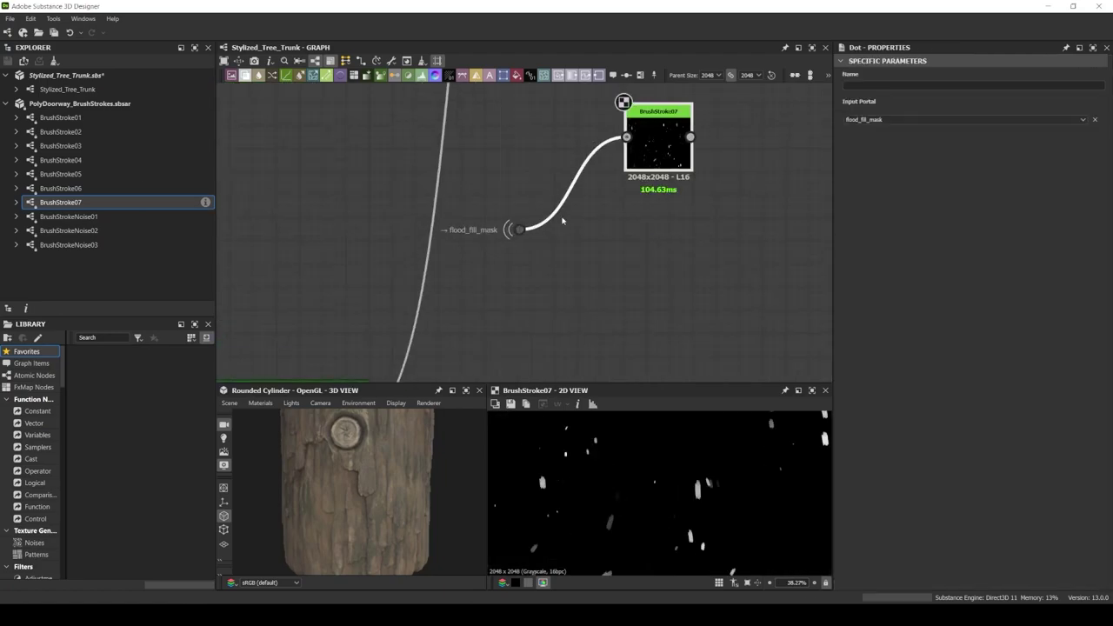
pyautogui.moveTo(689, 137); pyautogui.dragTo(744, 178)
pyautogui.click(765, 212)
# Feed a final_height Dot into the Directional Warp and preview the warped mask
pyautogui.scroll(-3, 626, 255)
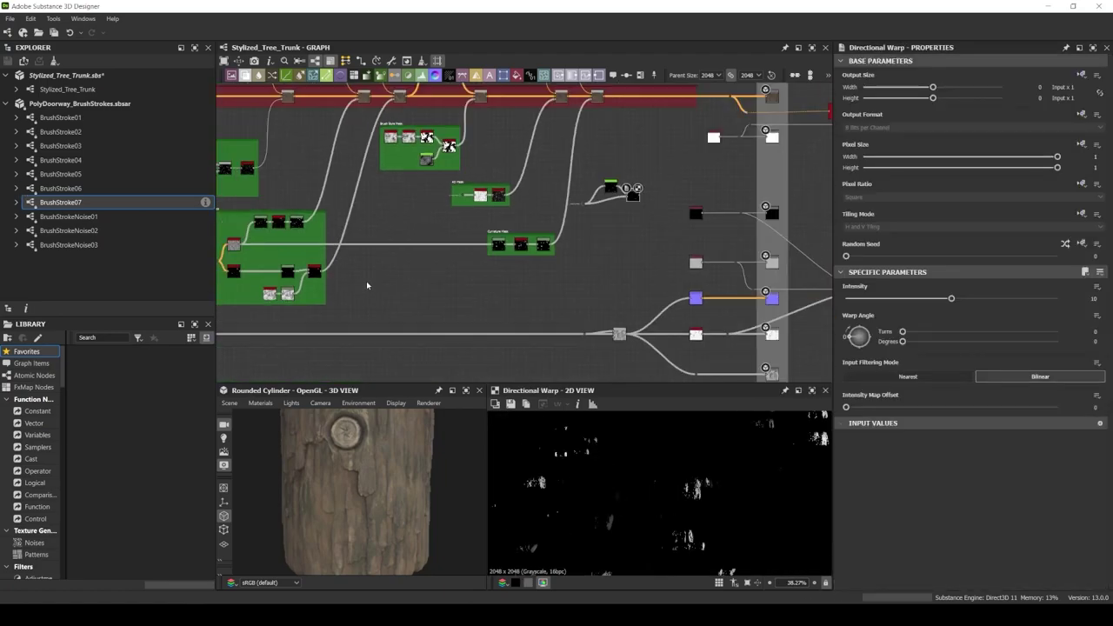
pyautogui.scroll(3, 366, 281)
pyautogui.moveTo(402, 153); pyautogui.dragTo(555, 161)
pyautogui.click(588, 508)
pyautogui.scroll(-3, 592, 174)
pyautogui.scroll(2, 730, 167)
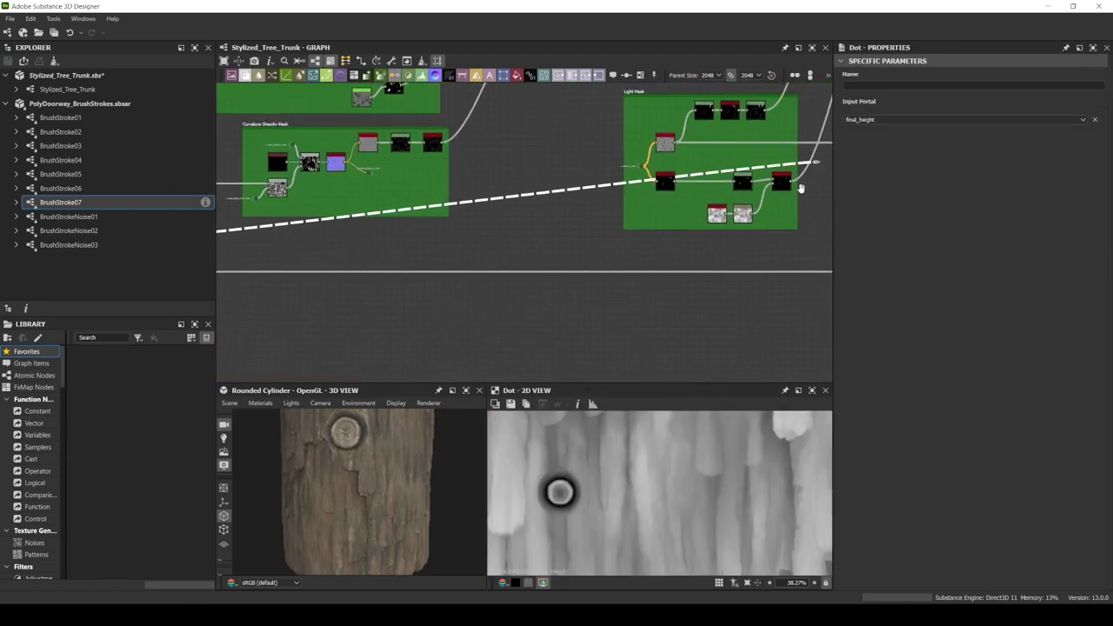
pyautogui.scroll(2, 731, 167)
pyautogui.doubleClick(787, 278)
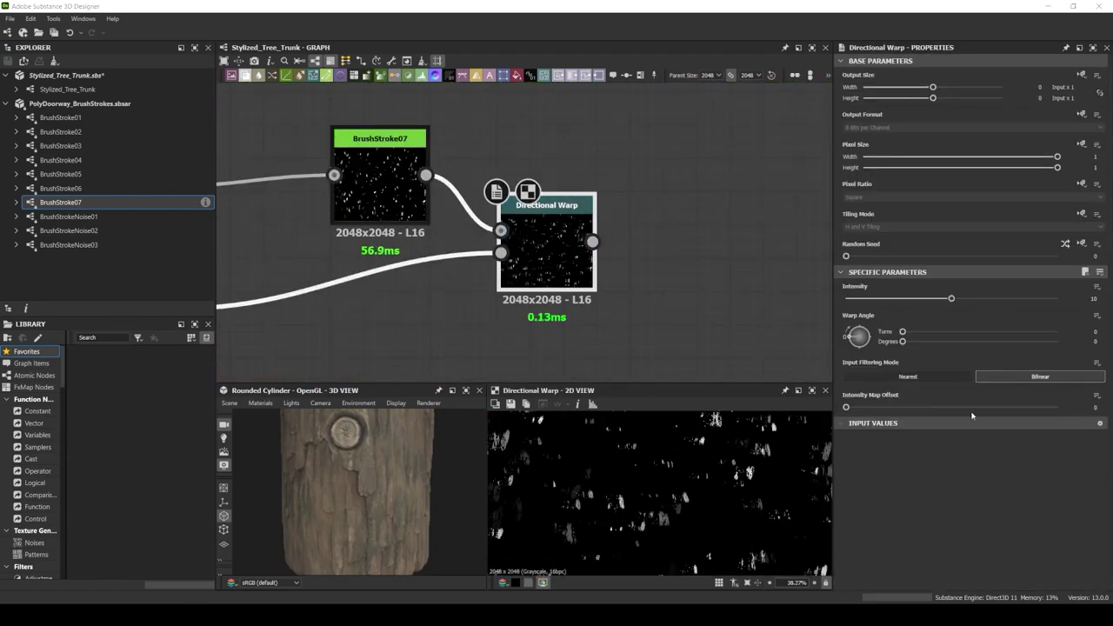
pyautogui.scroll(-3, 591, 287)
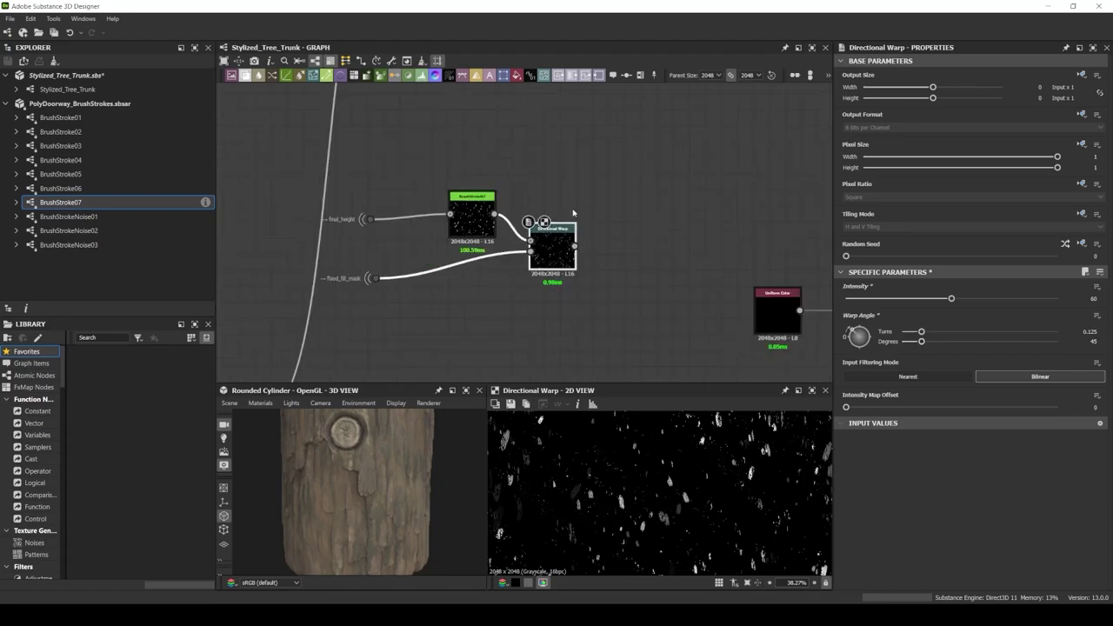
pyautogui.scroll(-3, 592, 287)
pyautogui.scroll(3, 555, 233)
# Blend an olive green Uniform Color over the bark through the warped mask
pyautogui.doubleClick(680, 165)
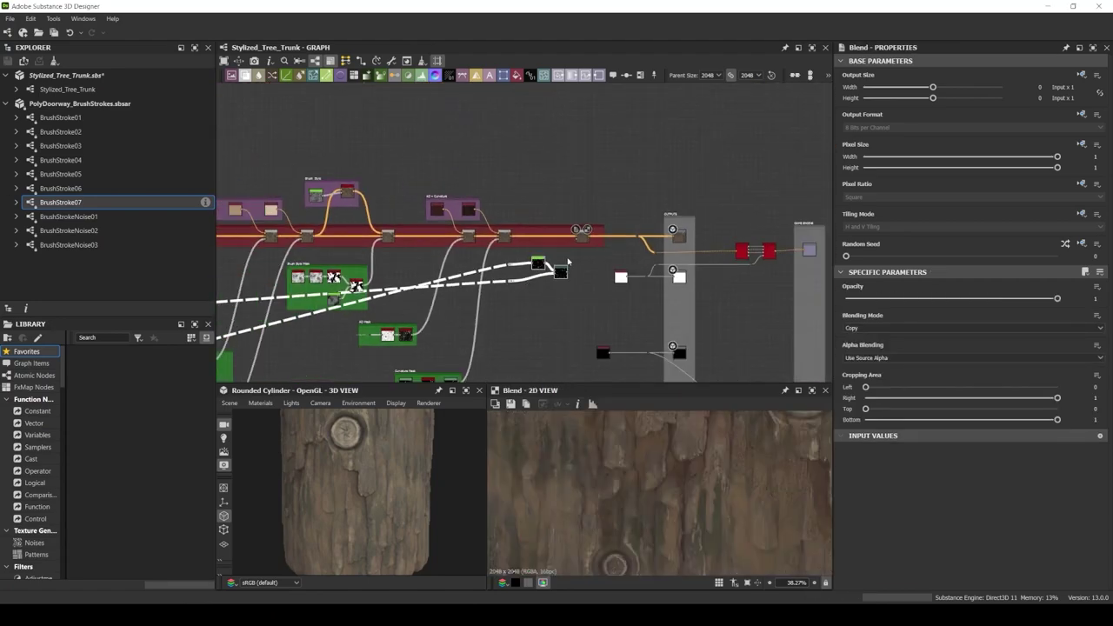
pyautogui.click(609, 248)
pyautogui.scroll(3, 522, 261)
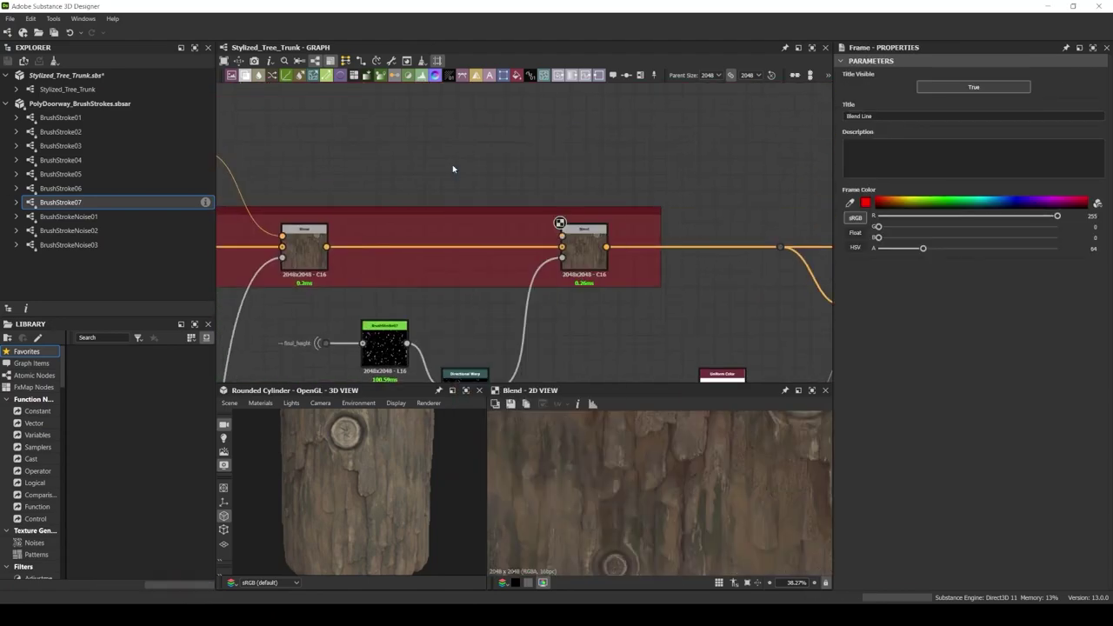
pyautogui.click(398, 174)
pyautogui.click(865, 330)
pyautogui.click(570, 475)
pyautogui.moveTo(421, 178); pyautogui.dragTo(523, 300)
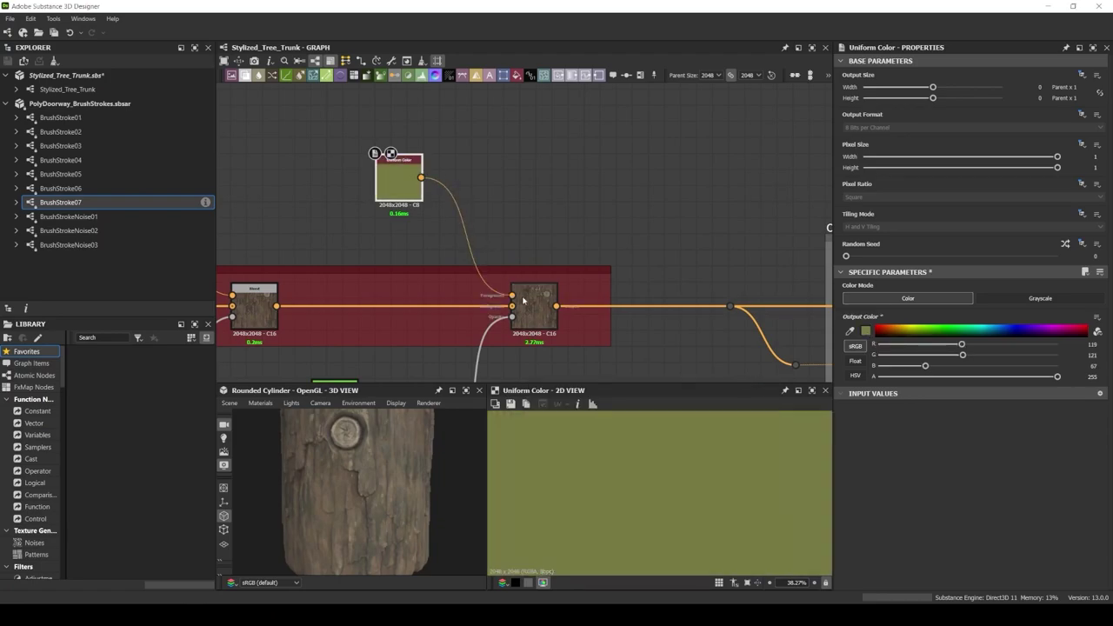
pyautogui.doubleClick(536, 310)
# Frame BrushStroke07, the Directional Warp and olive colour, titling it Brush Strokes Mask
pyautogui.moveTo(398, 179); pyautogui.dragTo(367, 178)
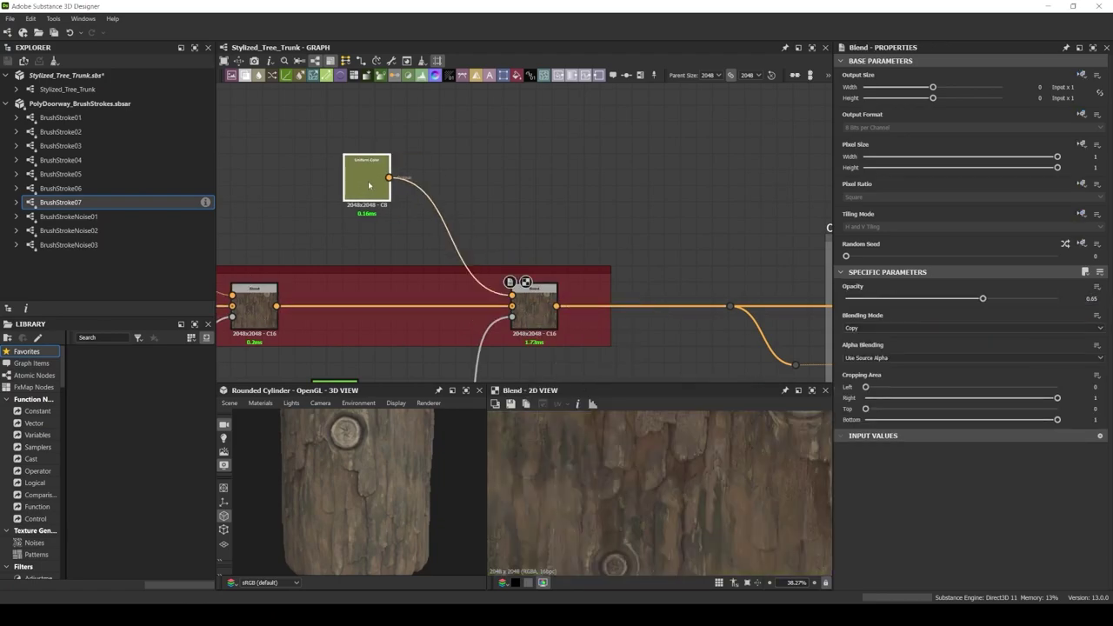
pyautogui.hotkey('ctrl', 'f')
pyautogui.doubleClick(891, 113)
pyautogui.hotkey('ctrl', 'f')
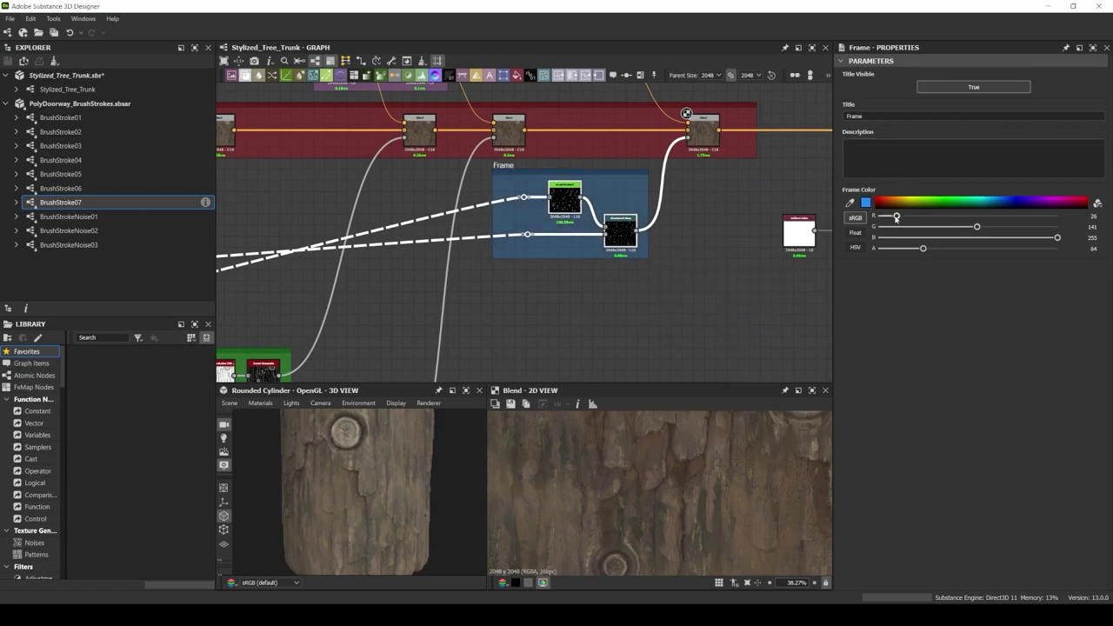
pyautogui.doubleClick(901, 116)
pyautogui.moveTo(557, 167); pyautogui.dragTo(219, 91, button='middle')
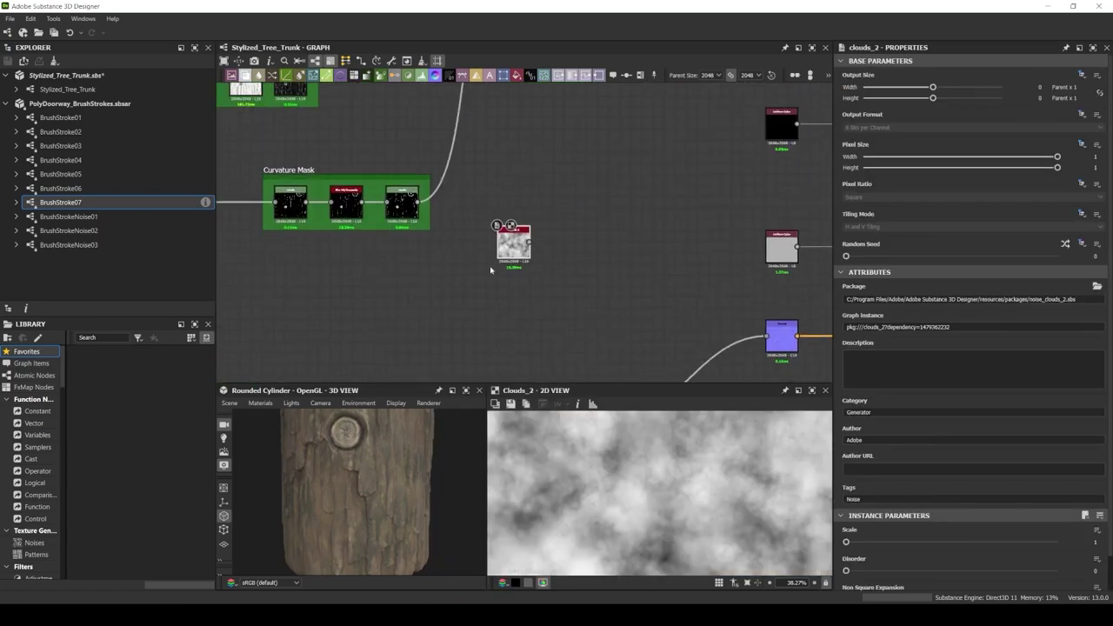
# Add Clouds 2 with Auto Levels and Slope Blur Grayscale at 32 samples, intensity about 3.45
pyautogui.write('auto')
pyautogui.moveTo(552, 231)
pyautogui.mouseDown()
pyautogui.moveTo(651, 232)
pyautogui.moveTo(651, 248)
pyautogui.moveTo(626, 240)
pyautogui.mouseUp()
pyautogui.press('Return')
pyautogui.moveTo(898, 542); pyautogui.dragTo(1058, 542)
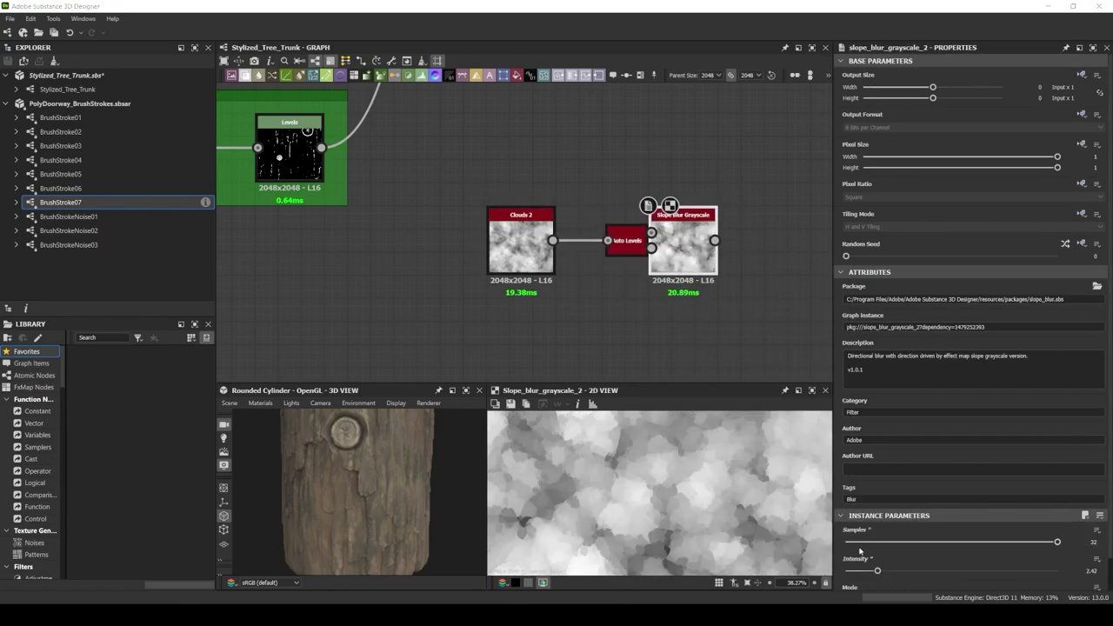
pyautogui.scroll(-1, 956, 522)
pyautogui.moveTo(978, 538); pyautogui.dragTo(892, 538)
# Add a Levels node after the slope blur, raising the black point to darken the noise
pyautogui.moveTo(714, 241); pyautogui.dragTo(746, 246)
pyautogui.click(774, 461)
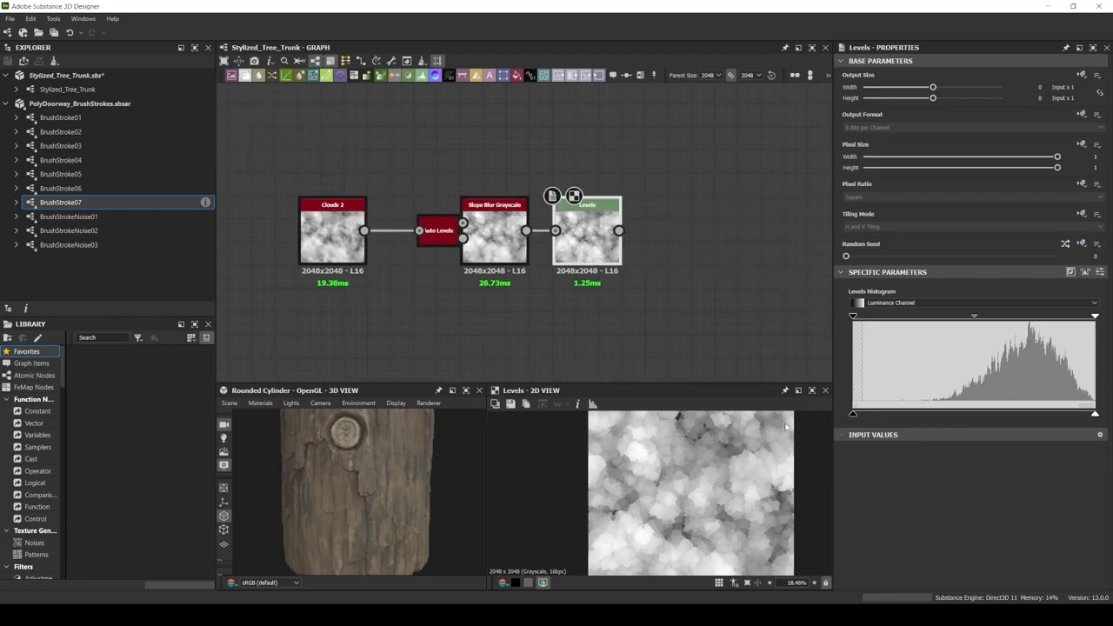
pyautogui.moveTo(853, 316); pyautogui.dragTo(952, 326)
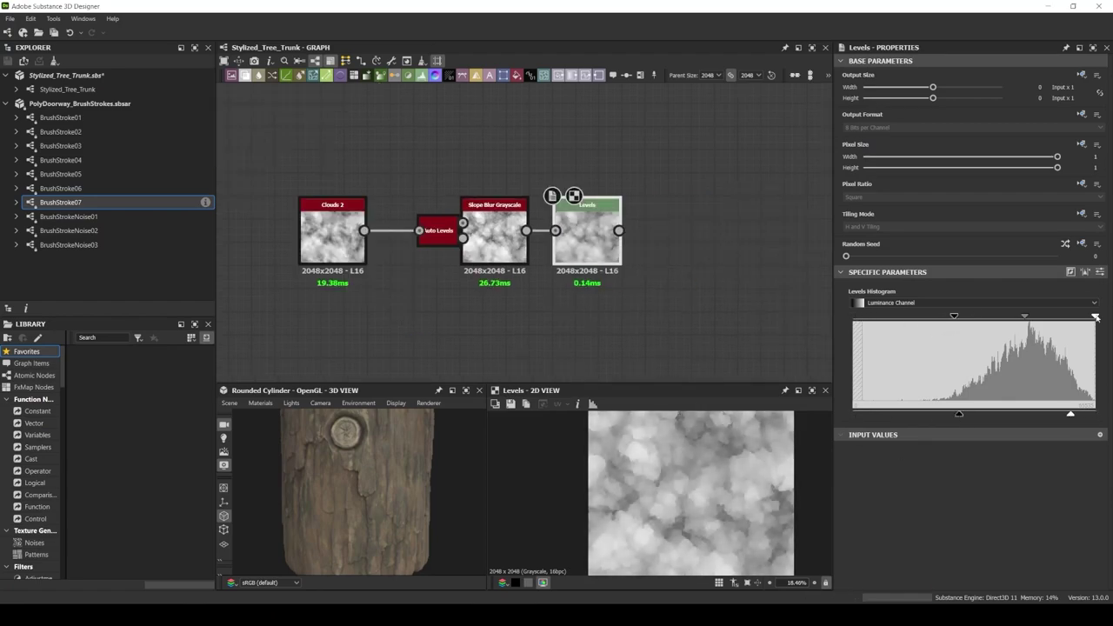
pyautogui.scroll(-5, 548, 231)
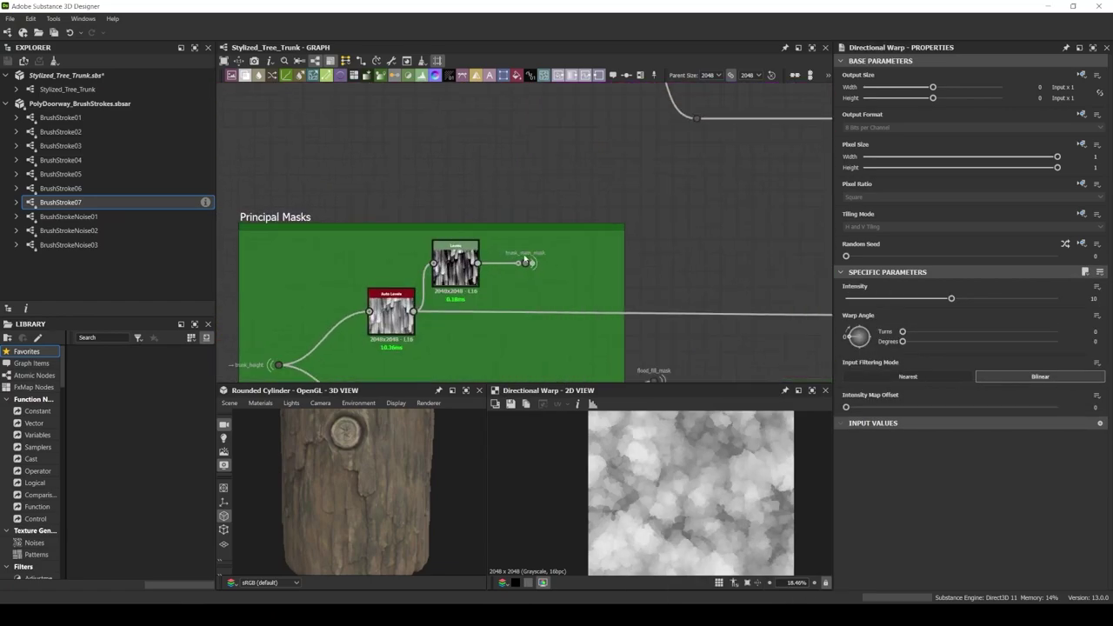
pyautogui.scroll(2, 521, 255)
# Warp the noise with a trunk_main_mask Dot and Divide-blend it by trunk_main_mask
pyautogui.moveTo(517, 253); pyautogui.dragTo(678, 253)
pyautogui.click(711, 600)
pyautogui.moveTo(671, 373); pyautogui.dragTo(362, 288)
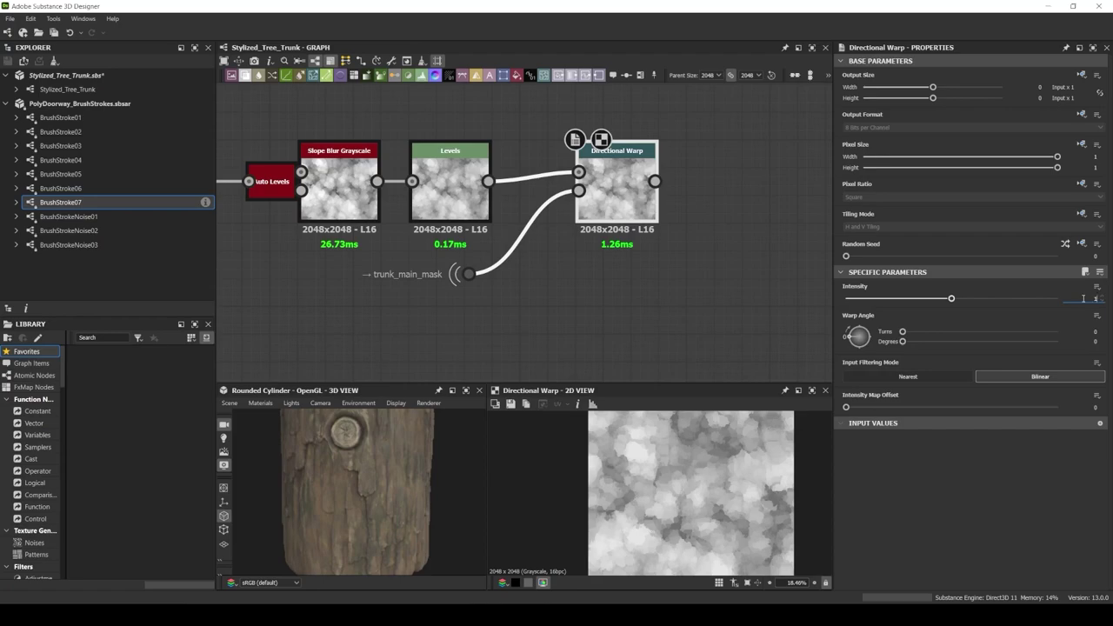
pyautogui.click(726, 215)
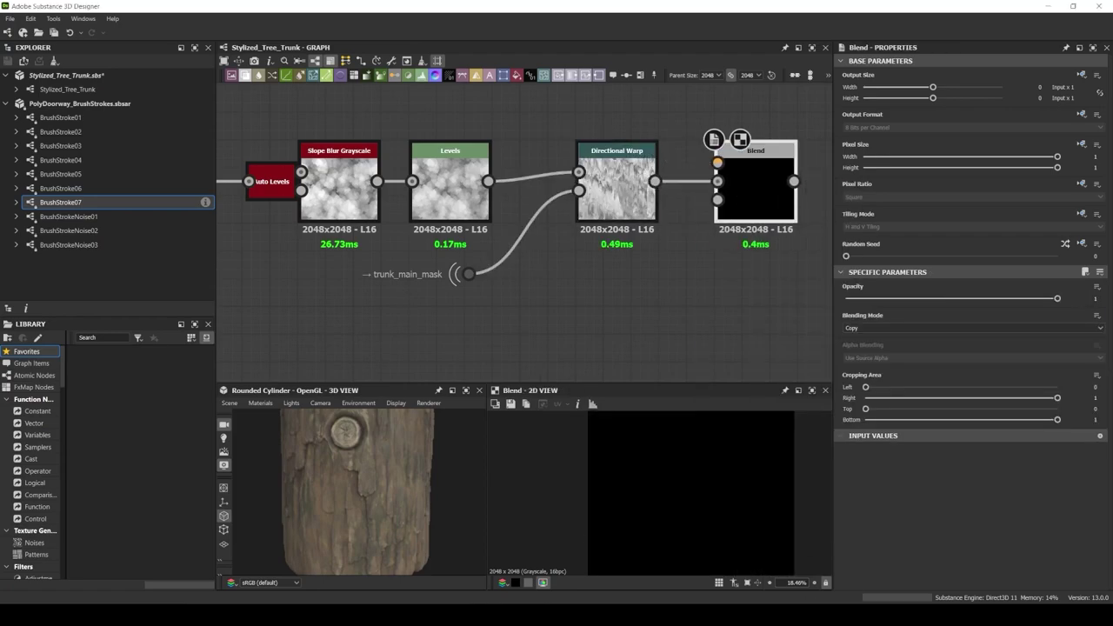
pyautogui.moveTo(522, 331); pyautogui.dragTo(418, 357, button='middle')
pyautogui.moveTo(409, 300)
pyautogui.mouseDown()
pyautogui.moveTo(322, 114)
pyautogui.moveTo(609, 187)
pyautogui.mouseUp()
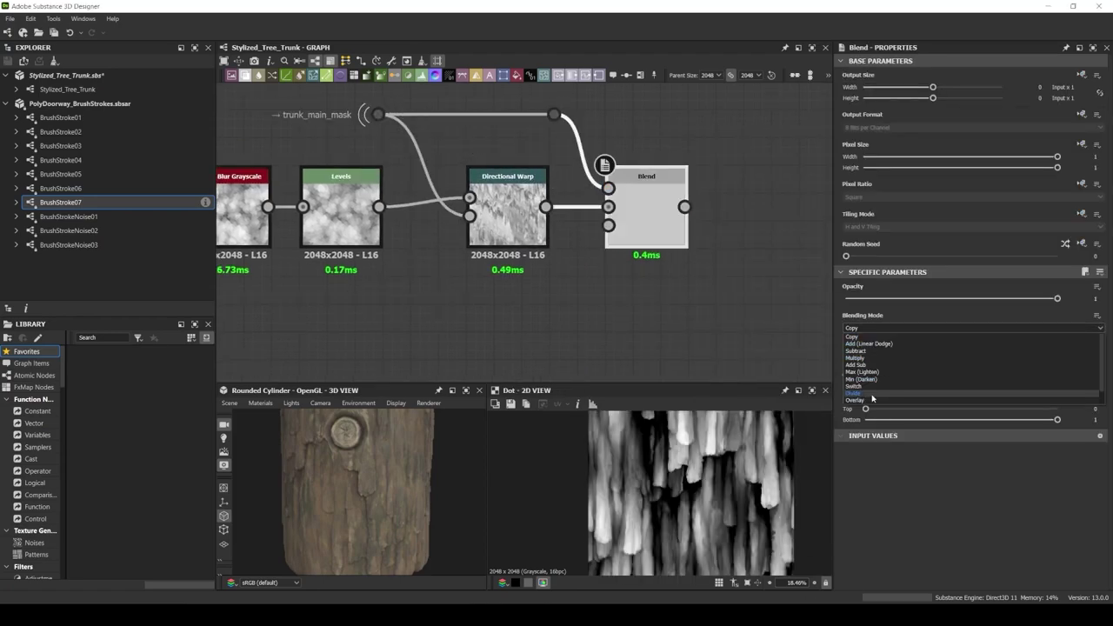
pyautogui.click(871, 394)
# Frame the roughness nodes in orange (full red, half green, no blue) titled Roughness
pyautogui.scroll(-5, 772, 102)
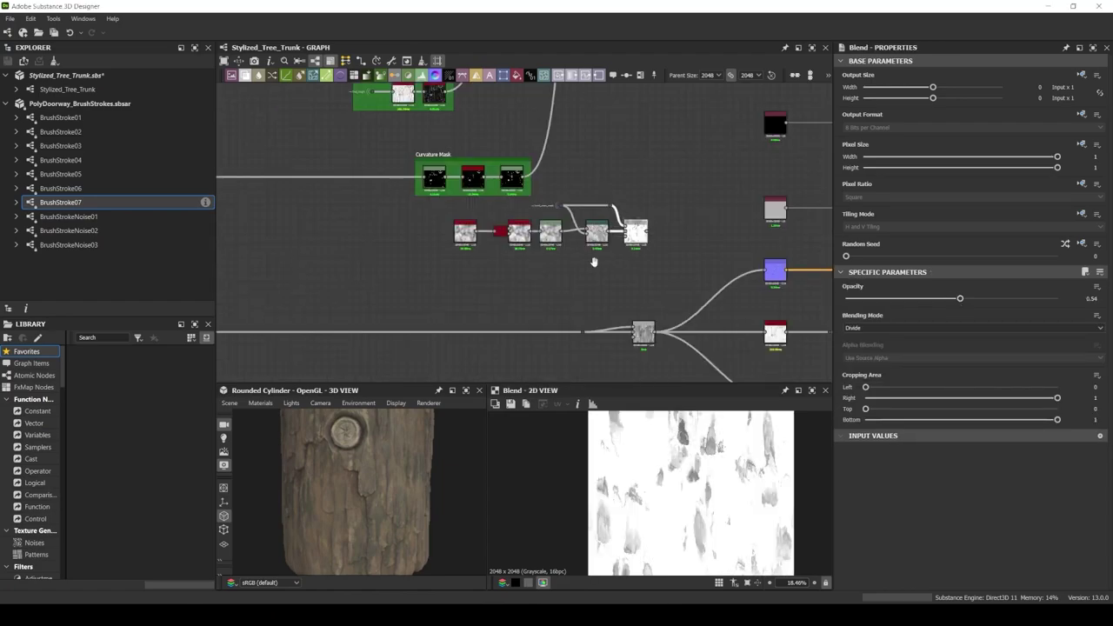
pyautogui.moveTo(772, 101); pyautogui.dragTo(520, 225, button='middle')
pyautogui.scroll(3, 674, 149)
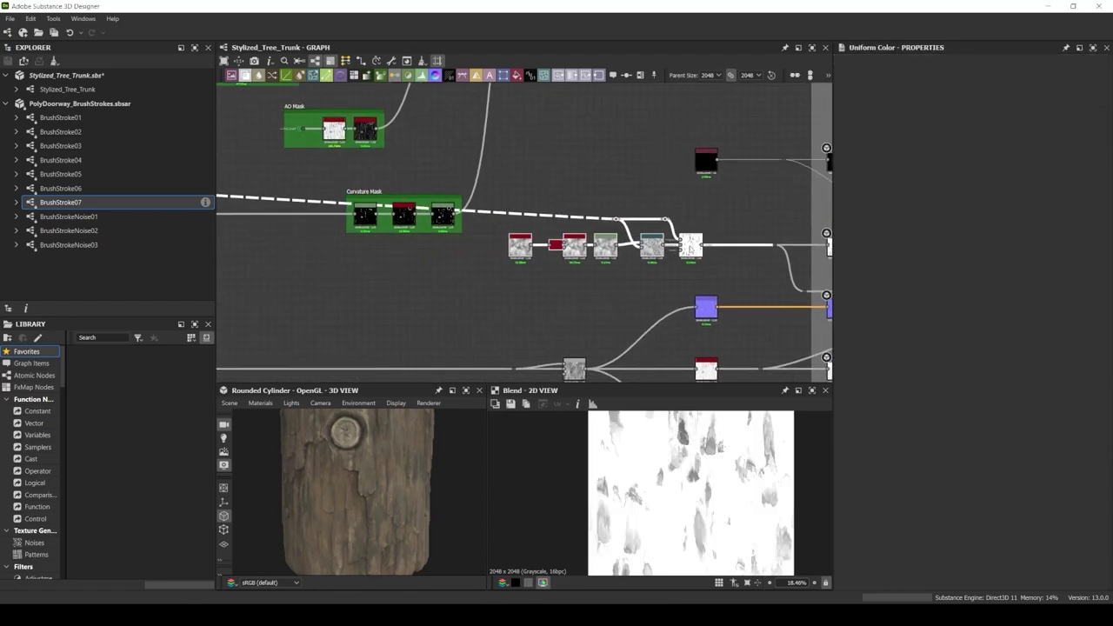
pyautogui.hotkey('ctrl', 'f')
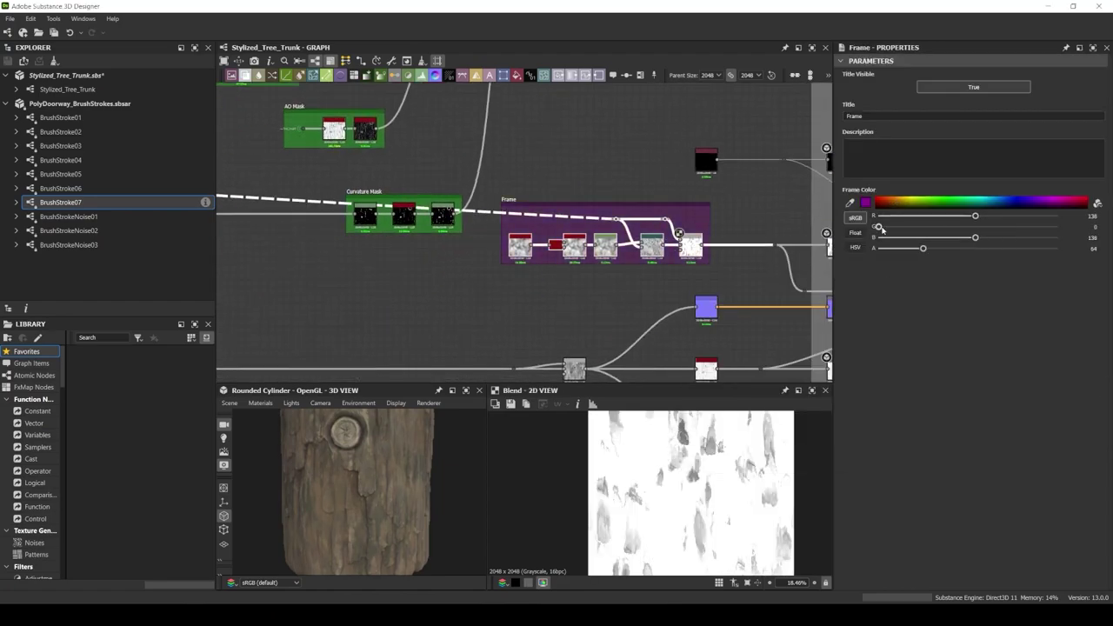
pyautogui.moveTo(975, 237); pyautogui.dragTo(878, 238)
pyautogui.moveTo(975, 216); pyautogui.dragTo(1058, 216)
pyautogui.moveTo(879, 226); pyautogui.dragTo(968, 227)
pyautogui.doubleClick(957, 116)
pyautogui.write('Roughness')
pyautogui.press('Return')
# Pan out to survey the whole organised, framed node graph
pyautogui.scroll(-2, 522, 166)
pyautogui.scroll(-1, 372, 255)
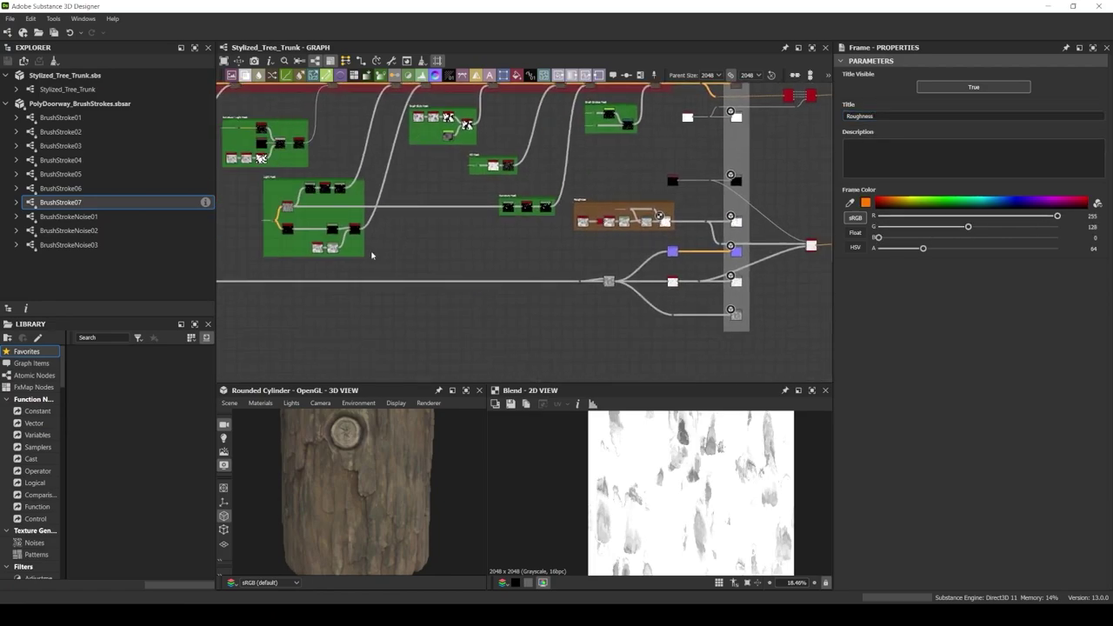
pyautogui.scroll(-3, 372, 255)
pyautogui.moveTo(353, 207); pyautogui.dragTo(512, 156, button='middle')
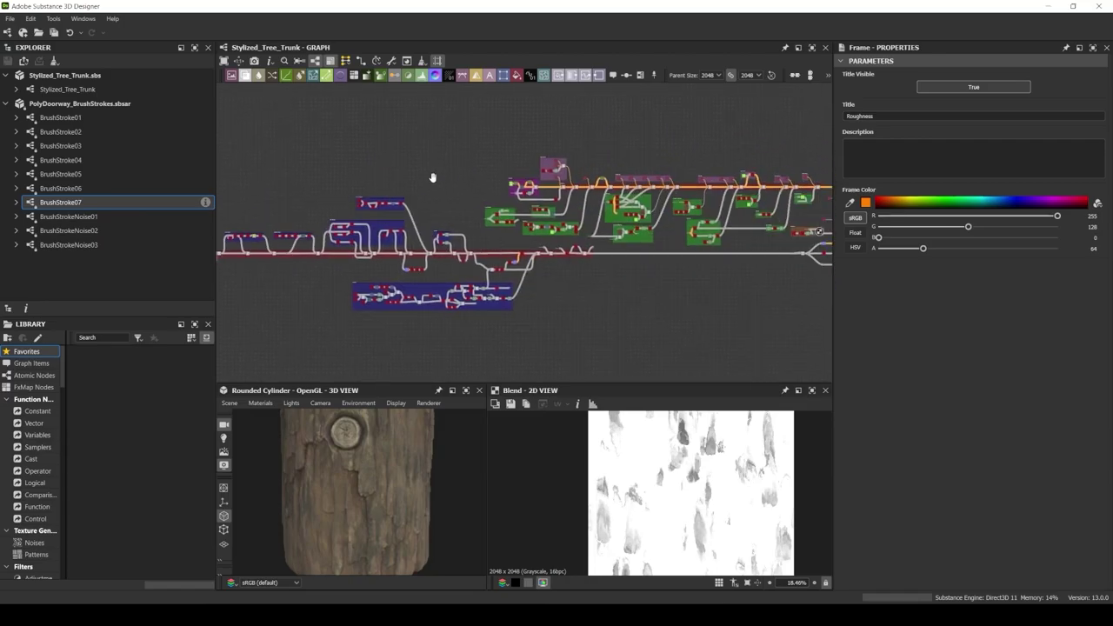